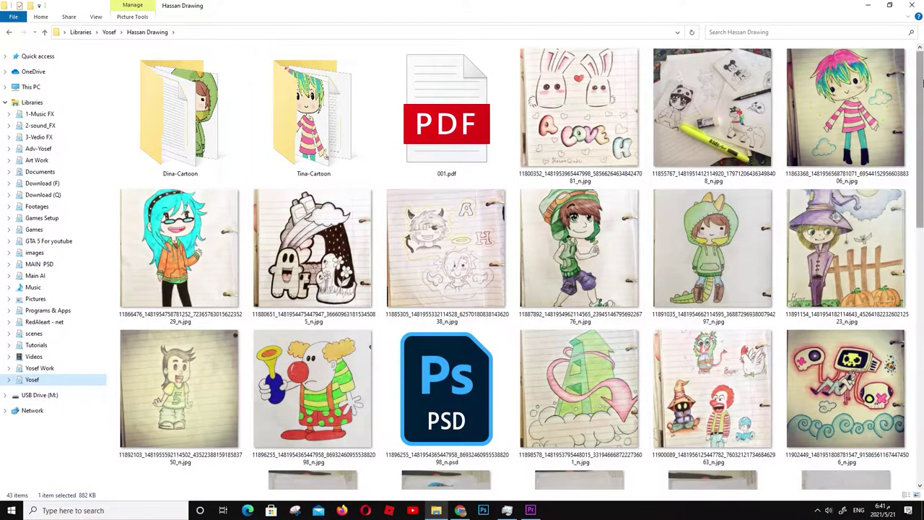
# Open the green-hat boy photo from the Hassan Drawing folder in Picasa Photo Viewer
pyautogui.scroll(-2, 919, 79)
pyautogui.moveTo(918, 79); pyautogui.dragTo(921, 310)
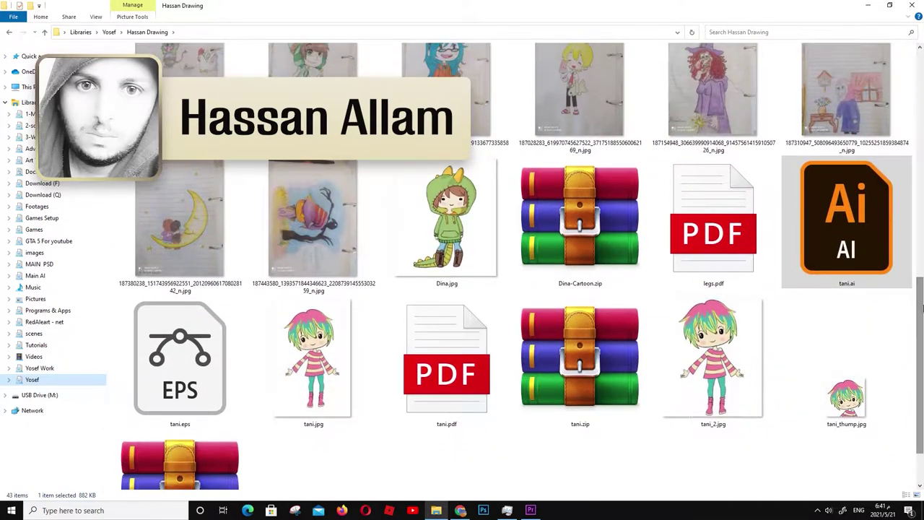
pyautogui.doubleClick(325, 87)
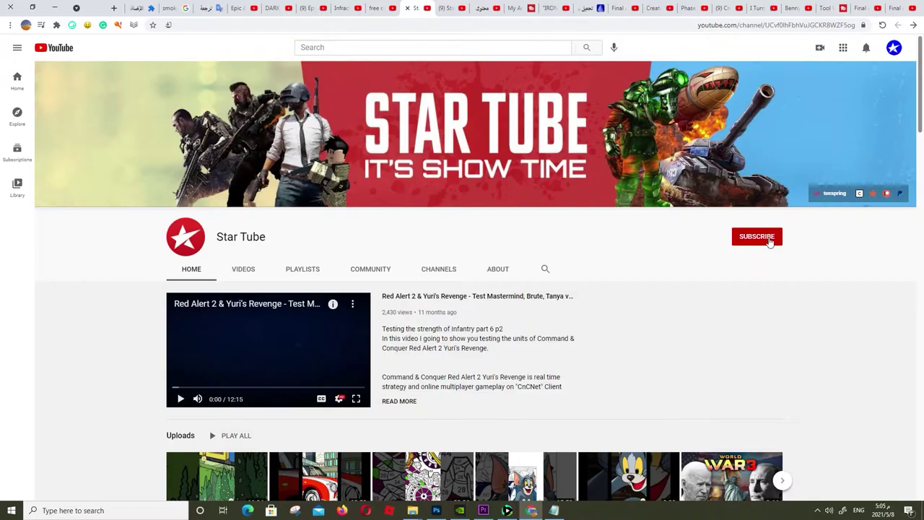
# Subscribe to the Star Tube channel and set its notification bell to All
pyautogui.click(770, 241)
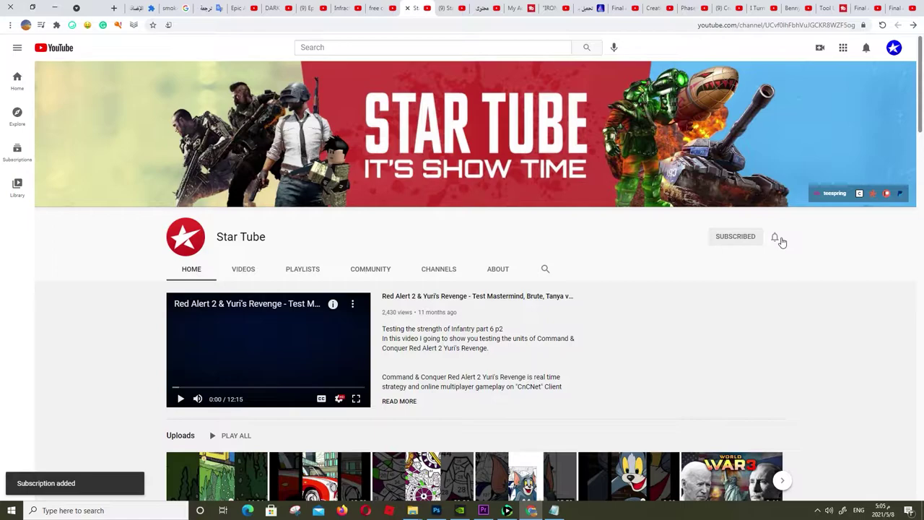
pyautogui.click(780, 241)
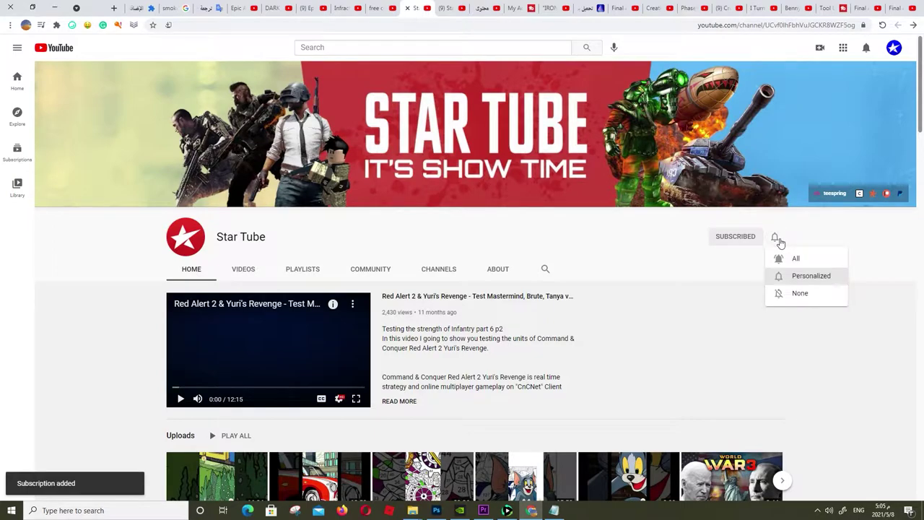
pyautogui.click(819, 260)
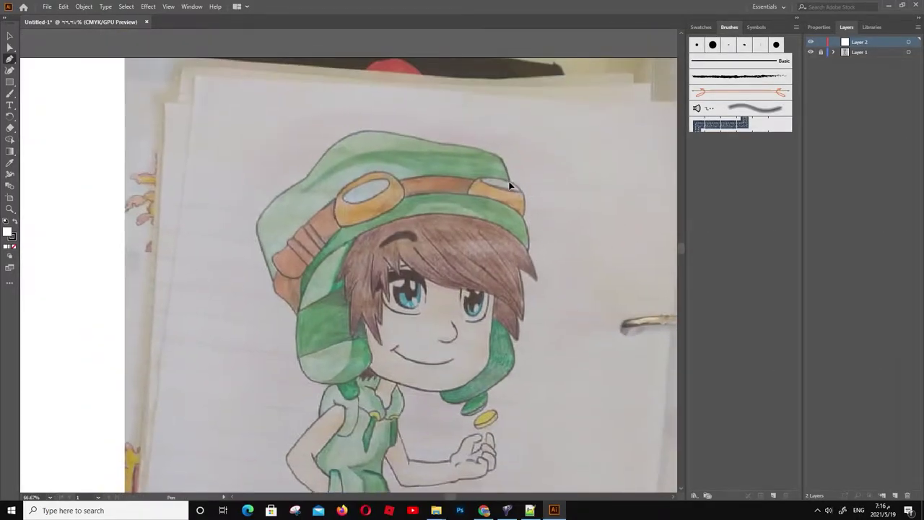
# Trace the hat's top and left outline with Pen anchors
pyautogui.click(509, 181)
pyautogui.click(488, 153)
pyautogui.click(443, 143)
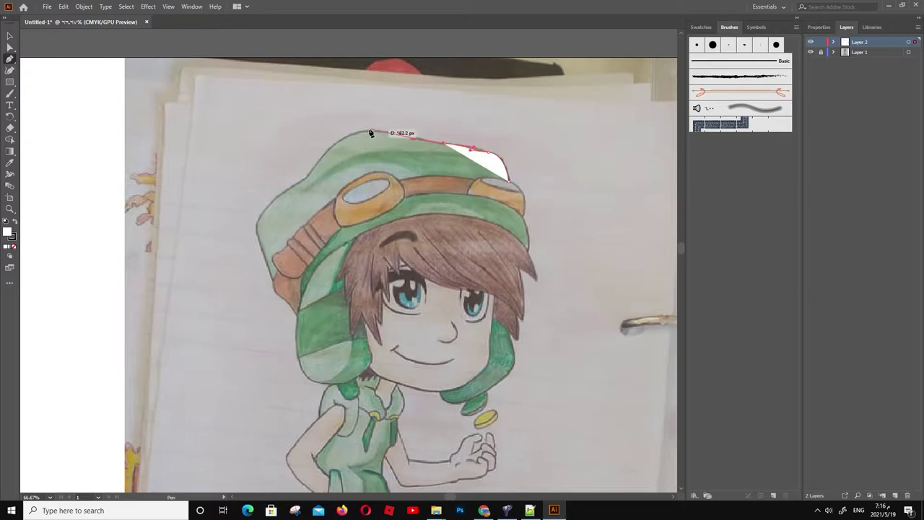
pyautogui.click(414, 137)
pyautogui.click(380, 130)
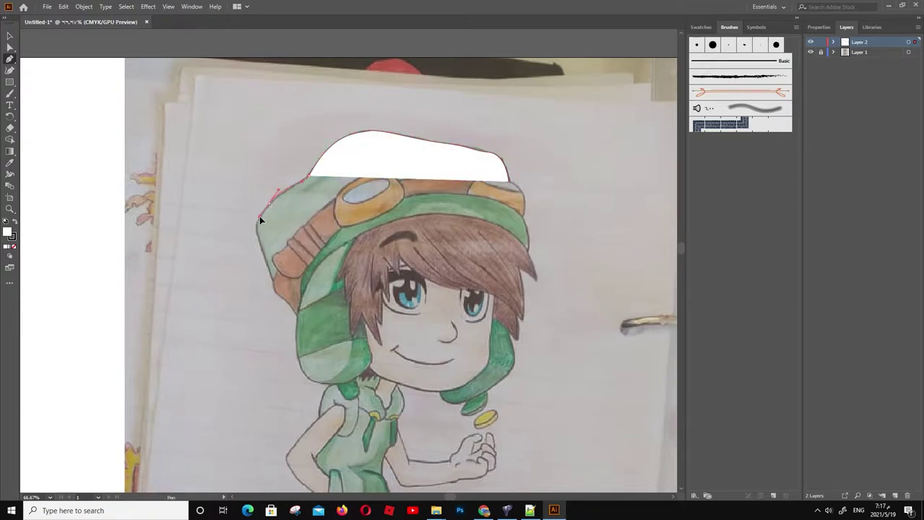
pyautogui.moveTo(260, 217); pyautogui.dragTo(254, 230)
pyautogui.moveTo(271, 280); pyautogui.dragTo(275, 230)
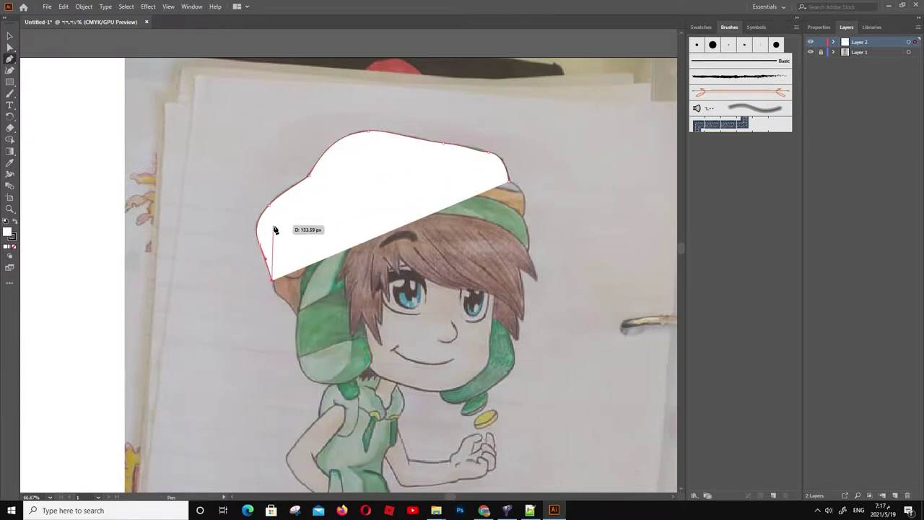
# Set the hat outline's fill to None and apply the dark Basic brush stroke
pyautogui.click(14, 247)
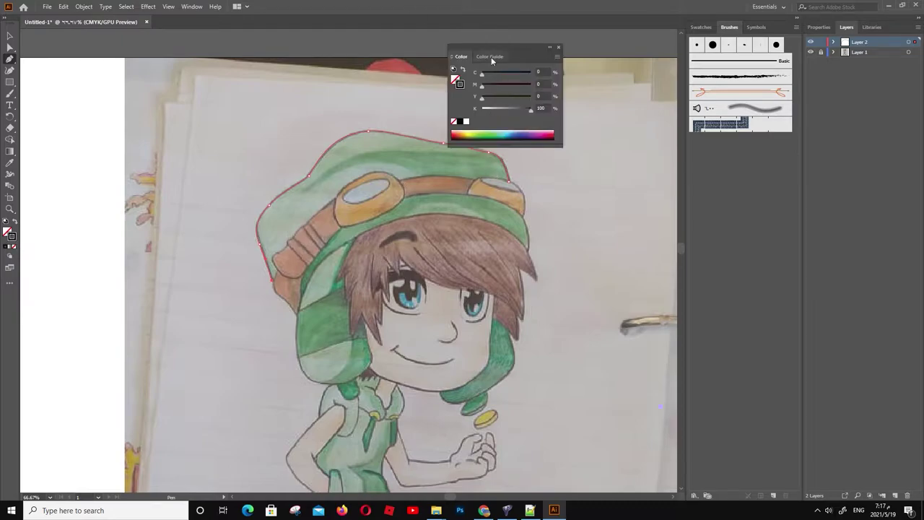
pyautogui.click(794, 26)
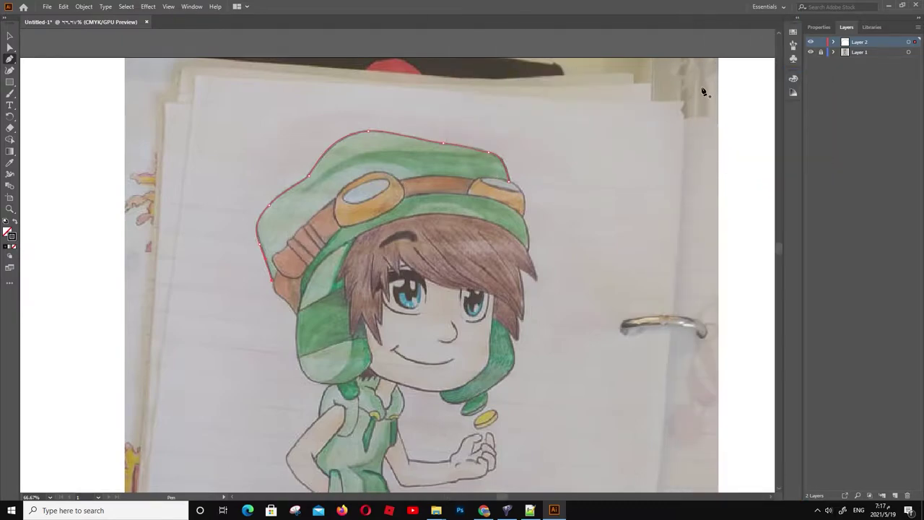
pyautogui.click(794, 46)
pyautogui.click(742, 68)
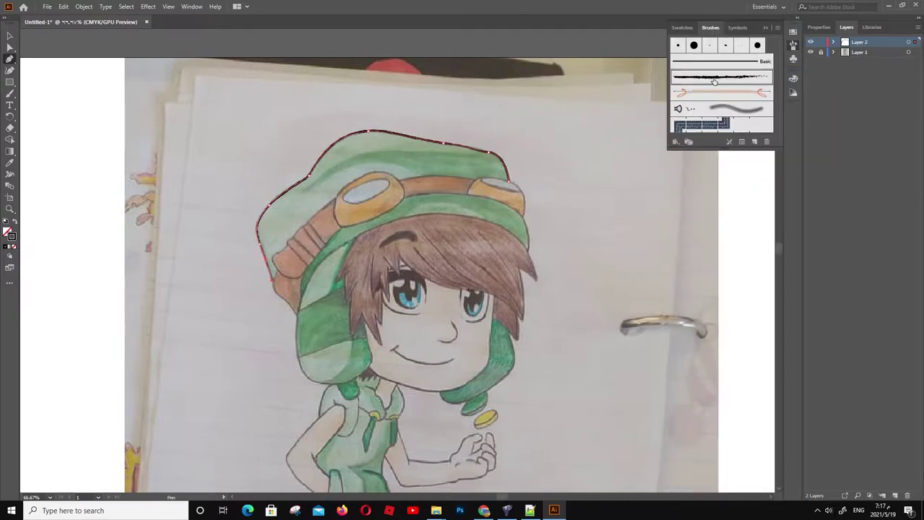
# Zoom in to 100% and trace the curve down and around the hat's left ear flap
pyautogui.press('v')
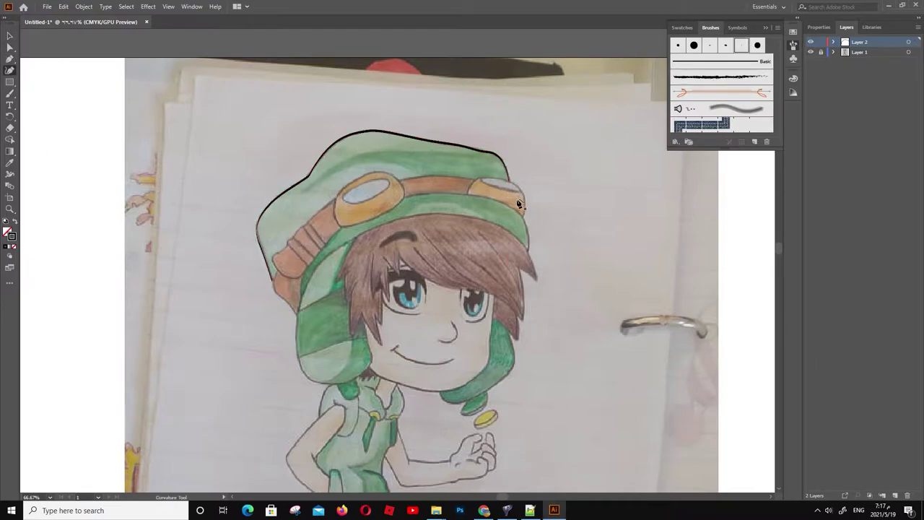
pyautogui.hotkey('ctrl', '+')
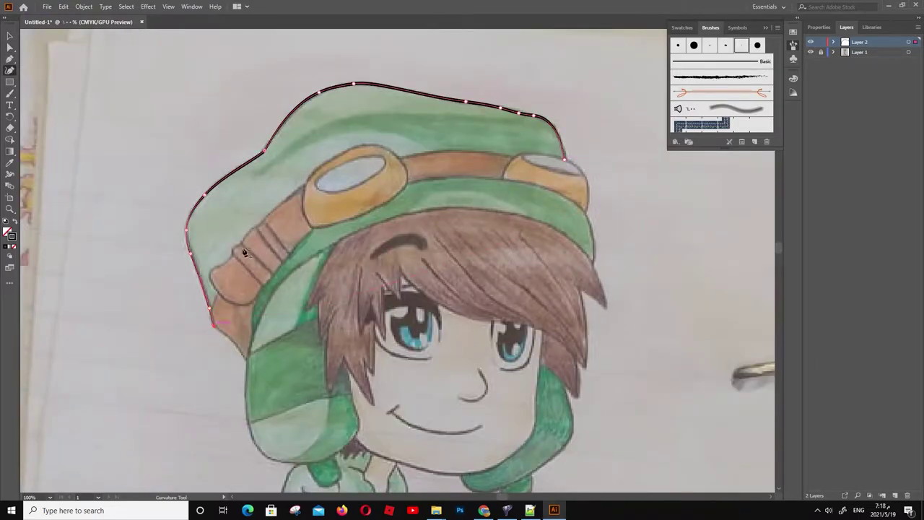
pyautogui.press('p')
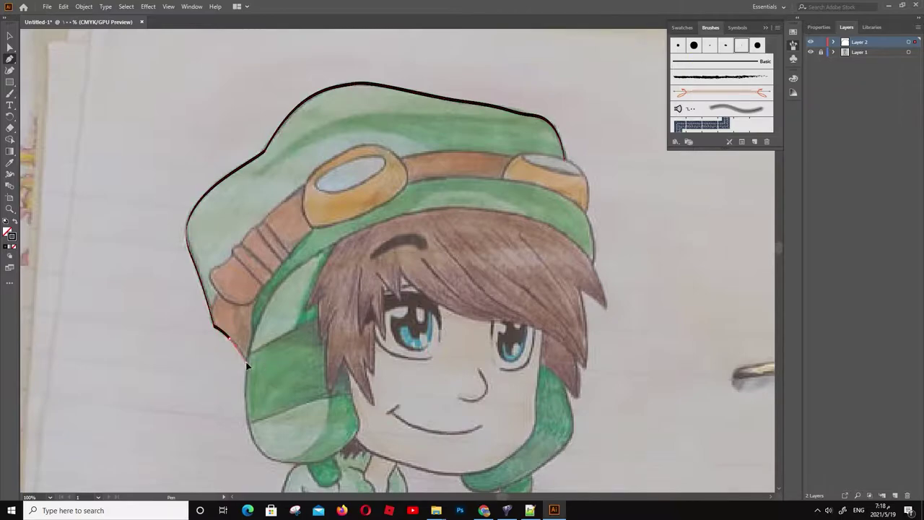
pyautogui.moveTo(245, 359); pyautogui.dragTo(221, 333)
pyautogui.scroll(-5, 252, 384)
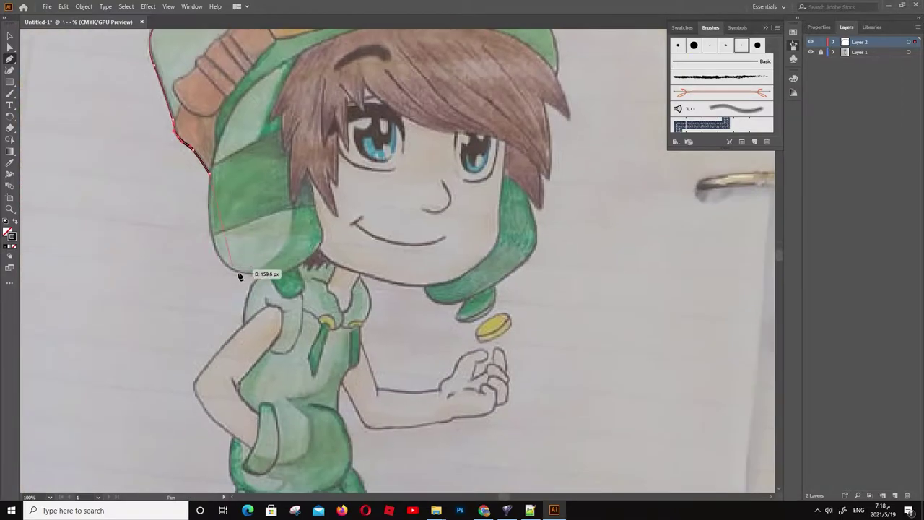
pyautogui.moveTo(264, 275); pyautogui.dragTo(295, 270)
pyautogui.moveTo(320, 229); pyautogui.dragTo(324, 173)
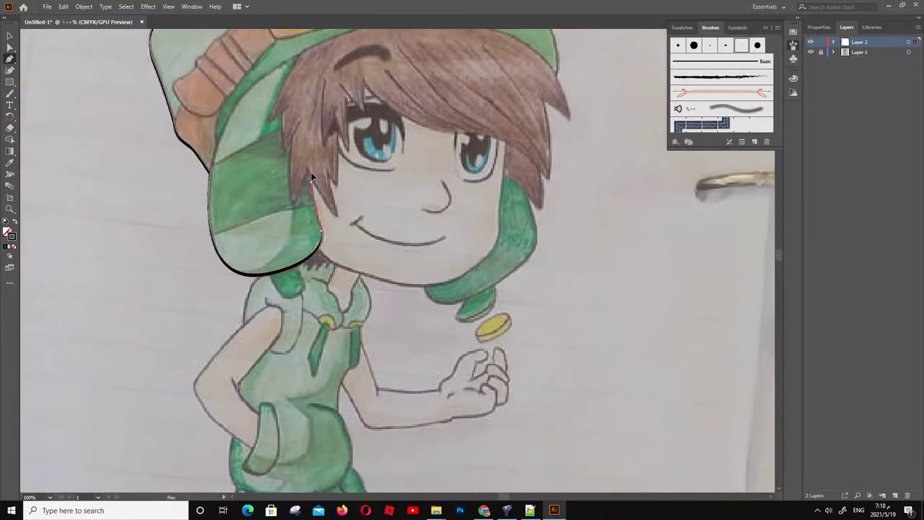
pyautogui.scroll(2, 324, 83)
# Outline the brim over the hair, the hair's right edge and the bottom of the face
pyautogui.moveTo(282, 108); pyautogui.dragTo(304, 103)
pyautogui.moveTo(432, 84); pyautogui.dragTo(439, 91)
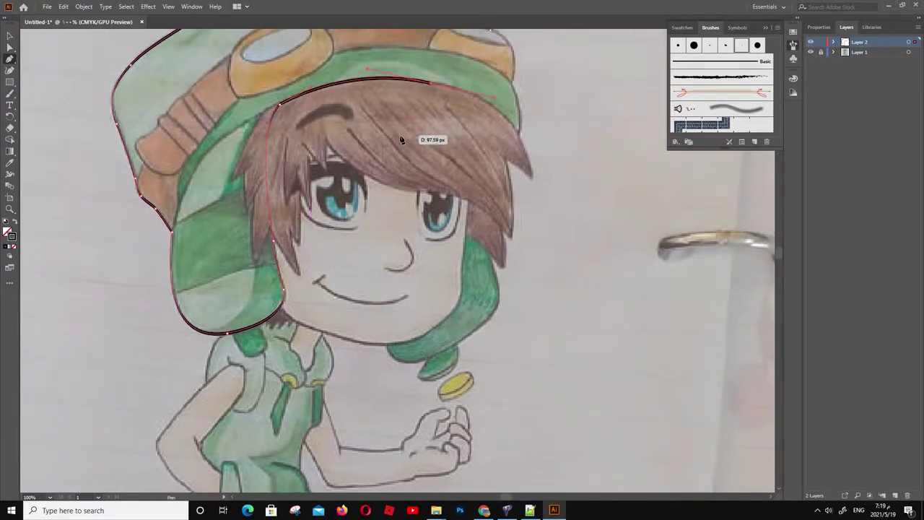
pyautogui.click(519, 135)
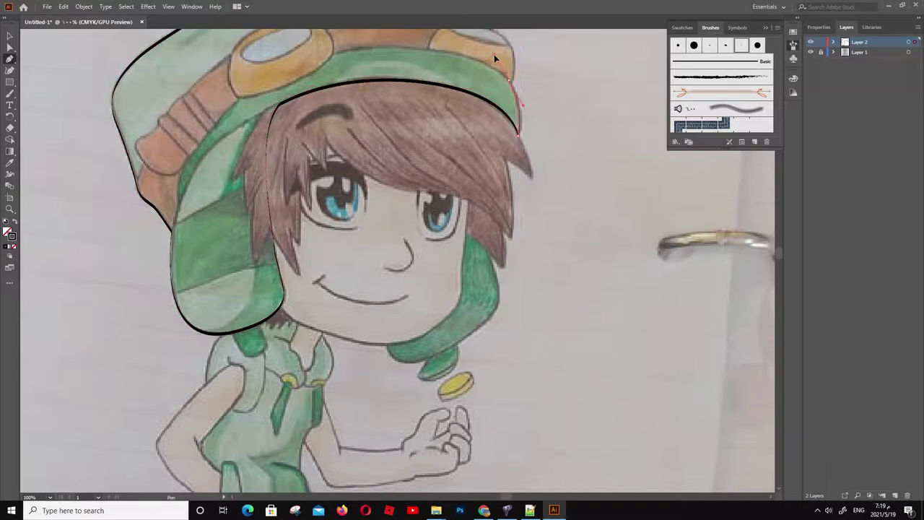
pyautogui.moveTo(494, 54); pyautogui.dragTo(476, 134)
pyautogui.scroll(-2, 578, 203)
pyautogui.moveTo(431, 182); pyautogui.dragTo(441, 292)
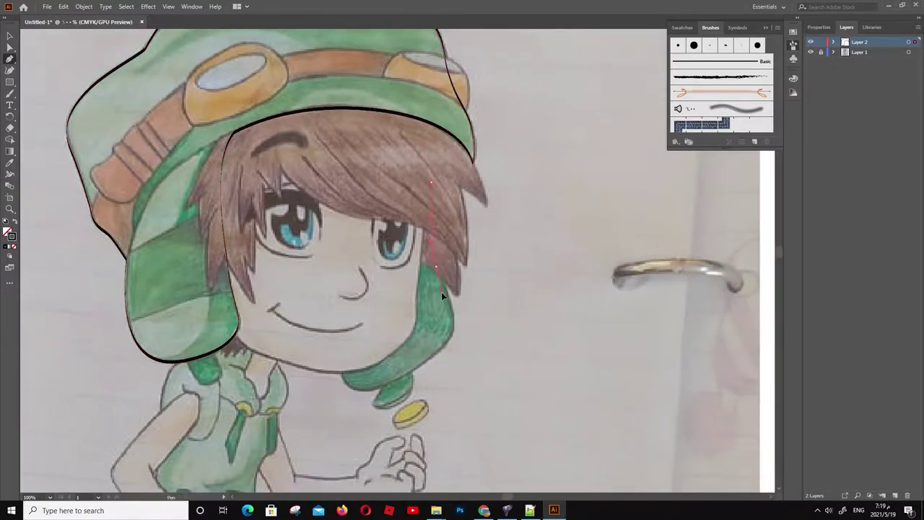
pyautogui.moveTo(405, 376); pyautogui.dragTo(384, 386)
pyautogui.moveTo(324, 301); pyautogui.dragTo(312, 211)
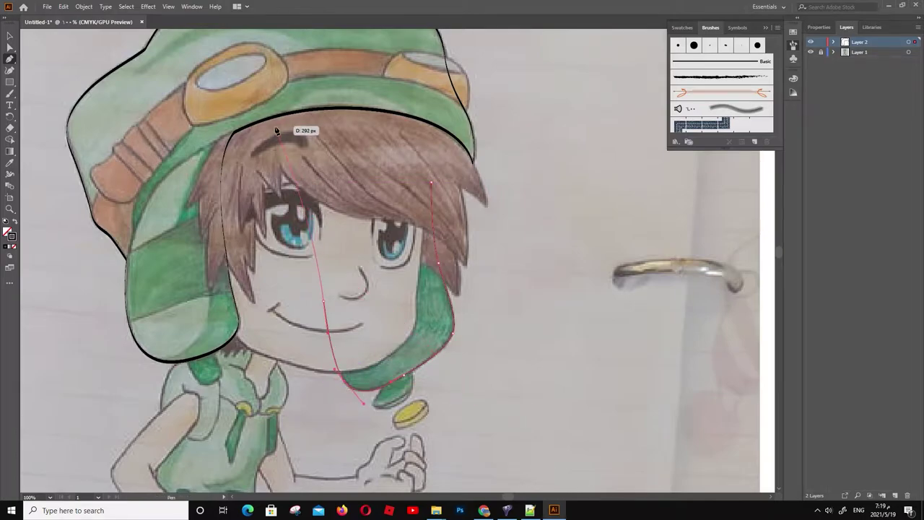
pyautogui.moveTo(288, 132)
pyautogui.mouseDown()
pyautogui.moveTo(428, 135)
pyautogui.moveTo(429, 183)
pyautogui.mouseUp()
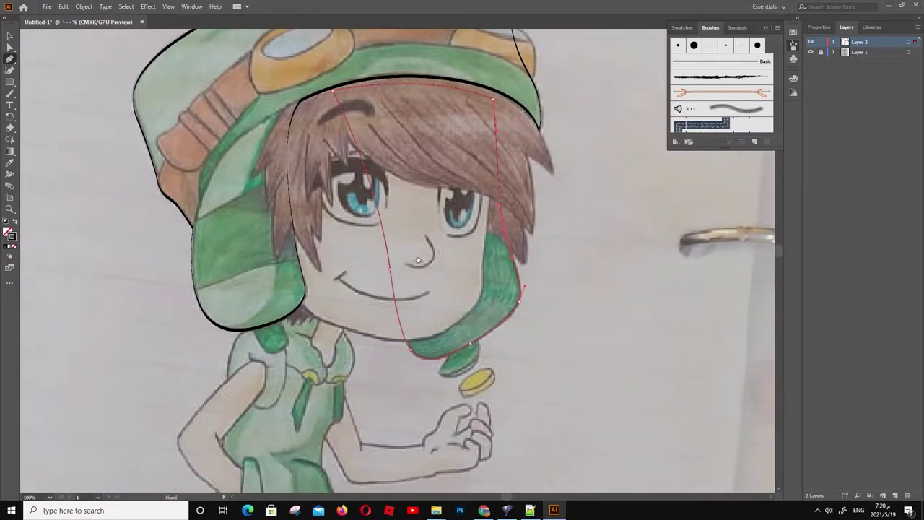
pyautogui.moveTo(599, 231); pyautogui.dragTo(729, 275)
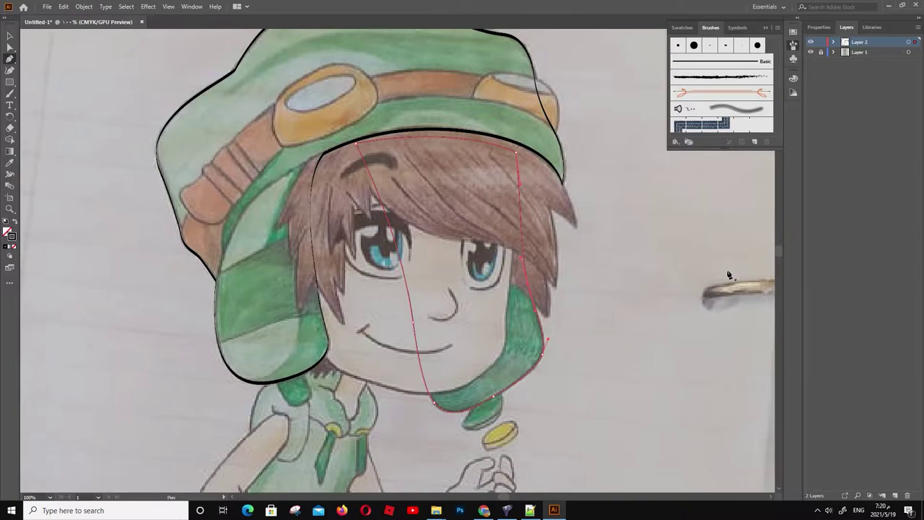
pyautogui.moveTo(182, 229); pyautogui.dragTo(184, 242)
# Close the left hat-edge path and trace a curved outline across the hat's top band
pyautogui.click(215, 279)
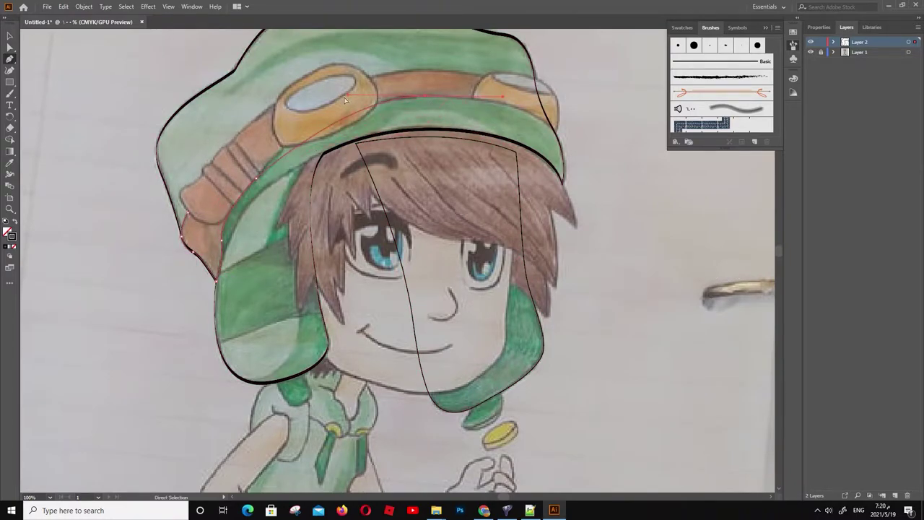
pyautogui.moveTo(286, 152); pyautogui.dragTo(554, 130)
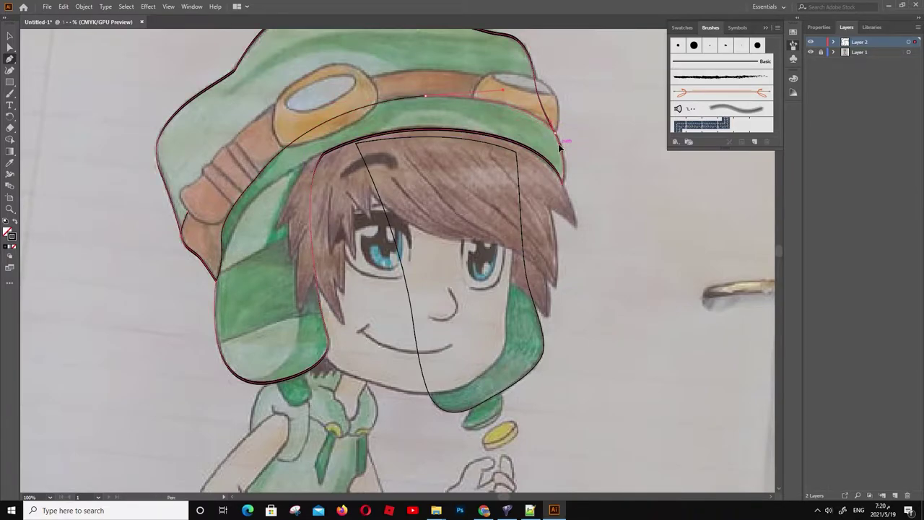
pyautogui.click(557, 130)
pyautogui.moveTo(535, 78); pyautogui.dragTo(563, 86)
pyautogui.moveTo(556, 130); pyautogui.dragTo(560, 114)
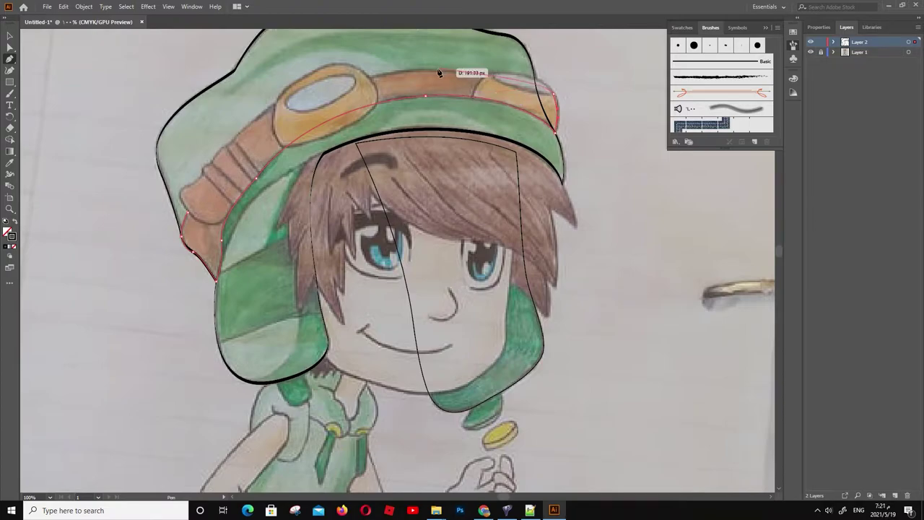
pyautogui.moveTo(364, 70); pyautogui.dragTo(249, 86)
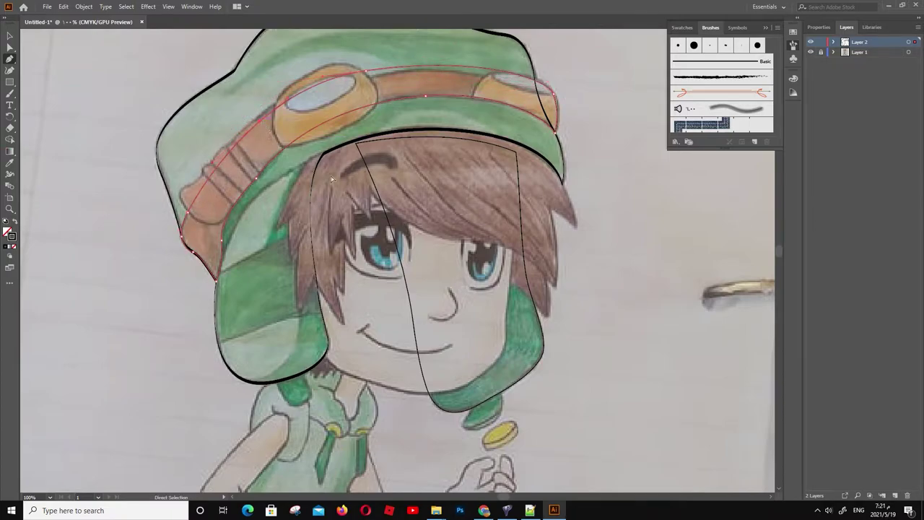
pyautogui.moveTo(556, 94); pyautogui.dragTo(294, 102)
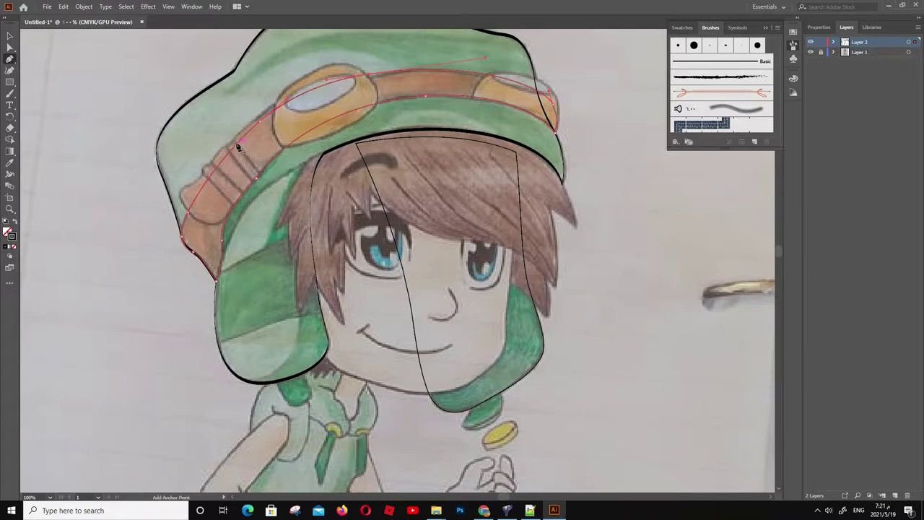
# Outline the brim band on the left beside the goggle as a closed shape
pyautogui.moveTo(205, 178); pyautogui.dragTo(181, 190)
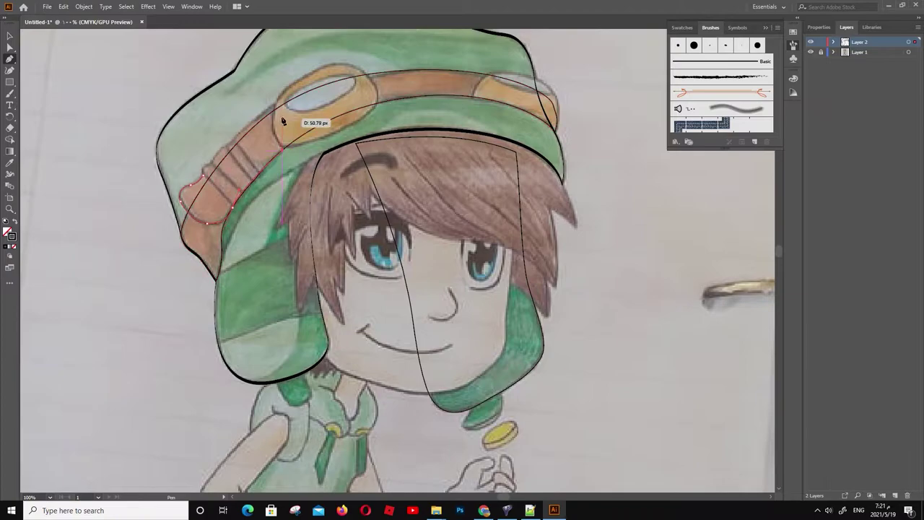
pyautogui.moveTo(274, 109); pyautogui.dragTo(278, 89)
pyautogui.click(232, 148)
pyautogui.click(190, 185)
pyautogui.click(207, 222)
pyautogui.click(233, 208)
# Trace a stripe on the hat band and begin outlining the left goggle lens
pyautogui.click(227, 150)
pyautogui.click(214, 166)
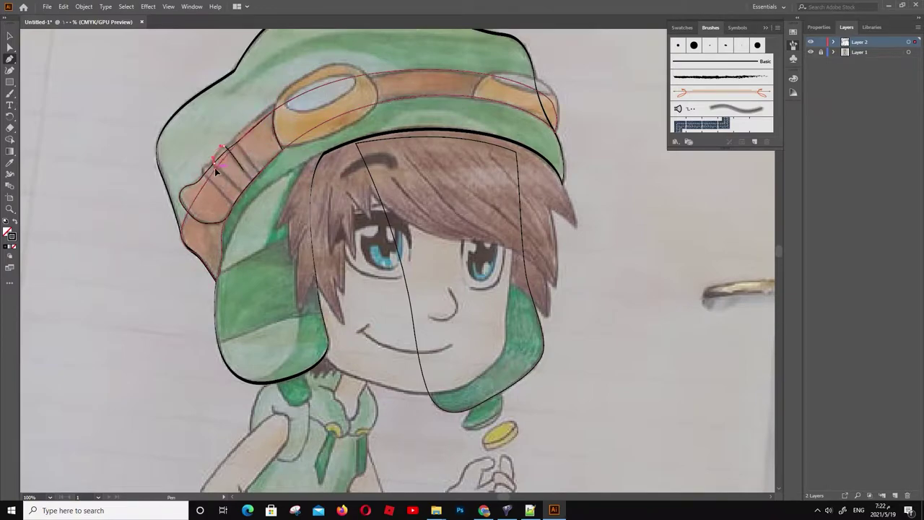
pyautogui.moveTo(244, 192)
pyautogui.mouseDown()
pyautogui.moveTo(251, 199)
pyautogui.moveTo(250, 181)
pyautogui.moveTo(215, 192)
pyautogui.moveTo(241, 194)
pyautogui.mouseUp()
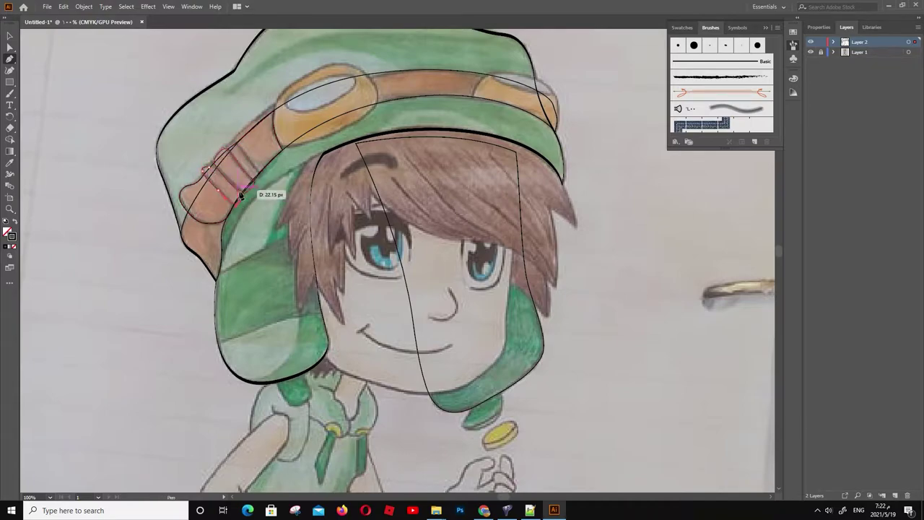
pyautogui.moveTo(239, 142)
pyautogui.mouseDown()
pyautogui.moveTo(214, 165)
pyautogui.moveTo(257, 186)
pyautogui.moveTo(242, 146)
pyautogui.moveTo(283, 155)
pyautogui.mouseUp()
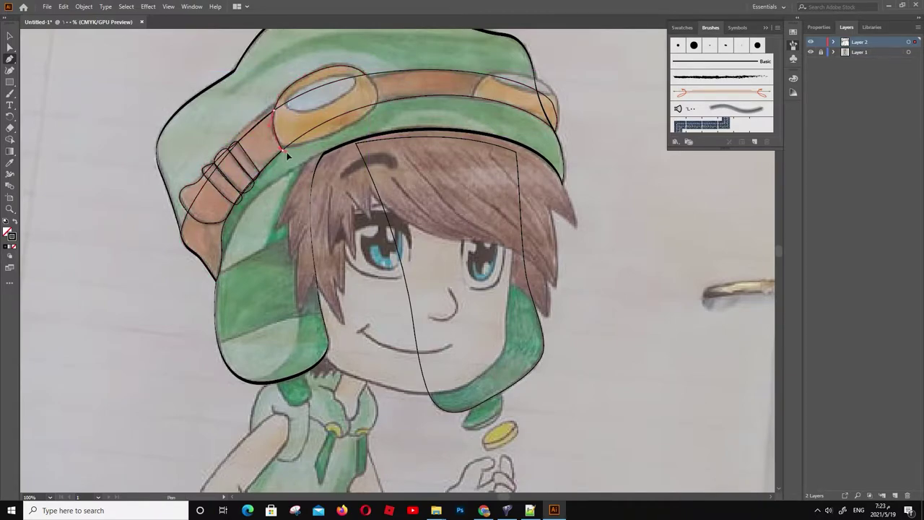
pyautogui.moveTo(367, 73); pyautogui.dragTo(366, 82)
pyautogui.click(331, 103)
# Finish the left goggle lens outline and trace the right goggle over the strap
pyautogui.click(293, 110)
pyautogui.moveTo(287, 88); pyautogui.dragTo(379, 81)
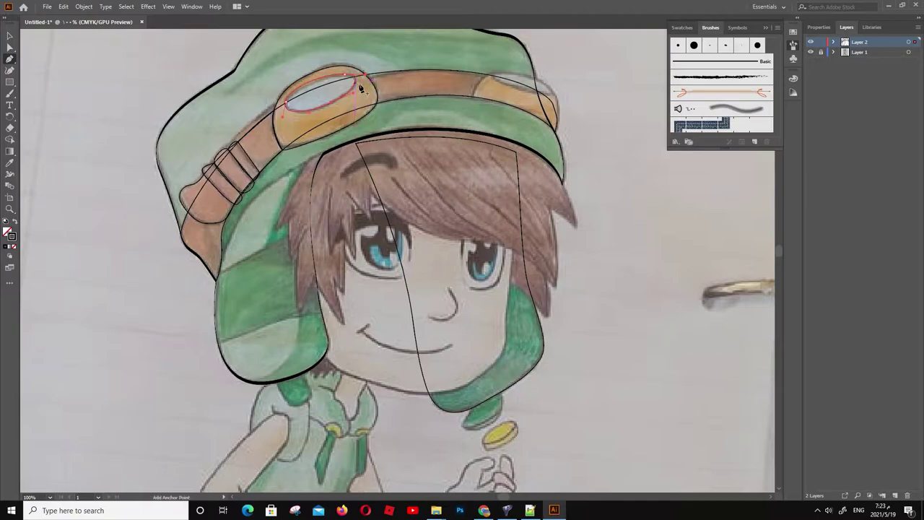
pyautogui.moveTo(554, 130); pyautogui.dragTo(611, 145)
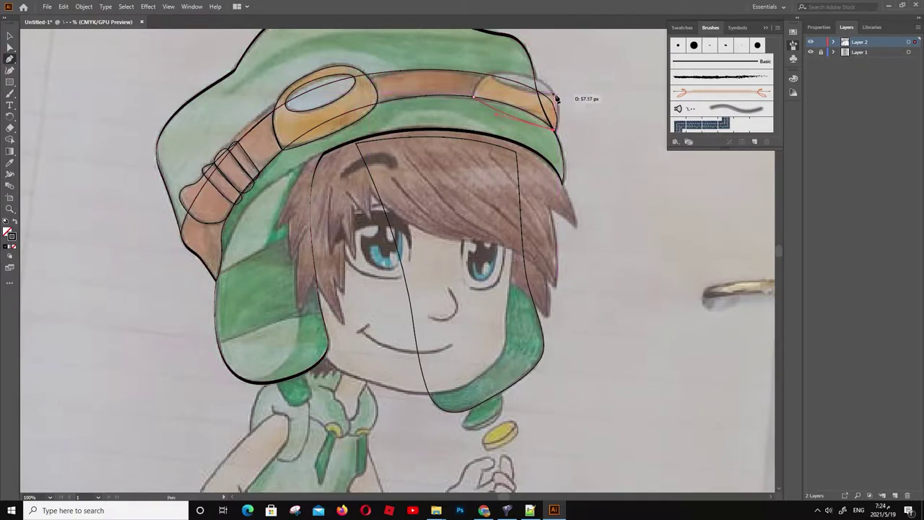
pyautogui.moveTo(476, 97)
pyautogui.mouseDown()
pyautogui.moveTo(551, 94)
pyautogui.moveTo(501, 84)
pyautogui.mouseUp()
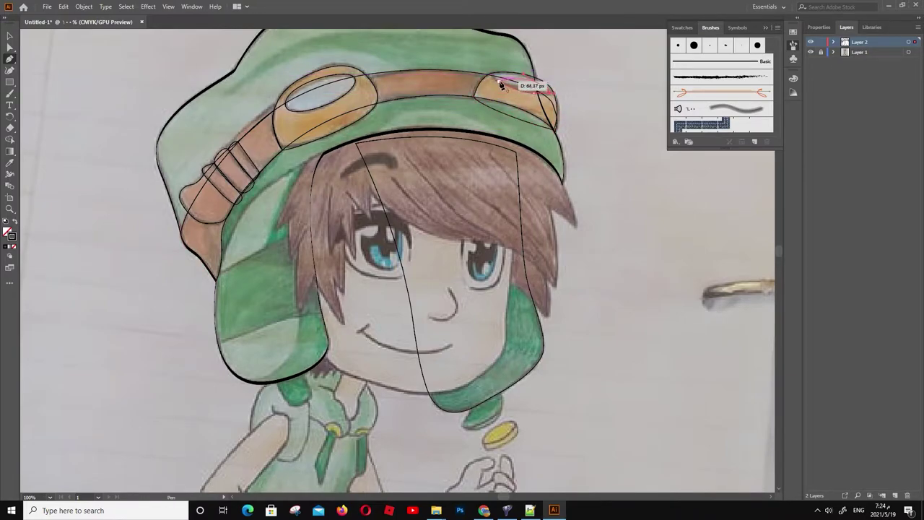
# Trace the hood's left inner edge as a curved path
pyautogui.click(311, 164)
pyautogui.click(246, 209)
pyautogui.moveTo(213, 310)
pyautogui.mouseDown()
pyautogui.moveTo(211, 370)
pyautogui.moveTo(305, 378)
pyautogui.mouseUp()
pyautogui.click(328, 339)
pyautogui.moveTo(323, 153); pyautogui.dragTo(324, 151)
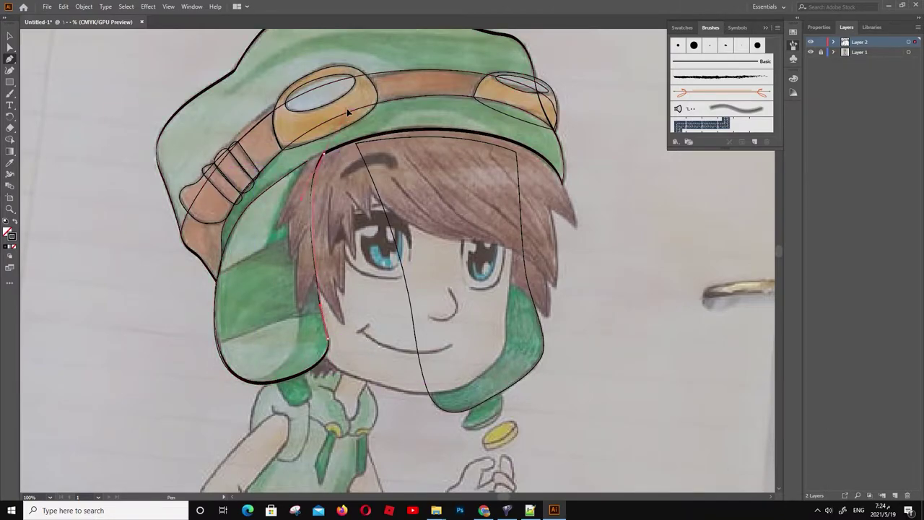
# Outline the panels of the left hood flap as closed shapes, undoing the last anchor
pyautogui.click(305, 233)
pyautogui.click(218, 273)
pyautogui.moveTo(214, 330); pyautogui.dragTo(243, 338)
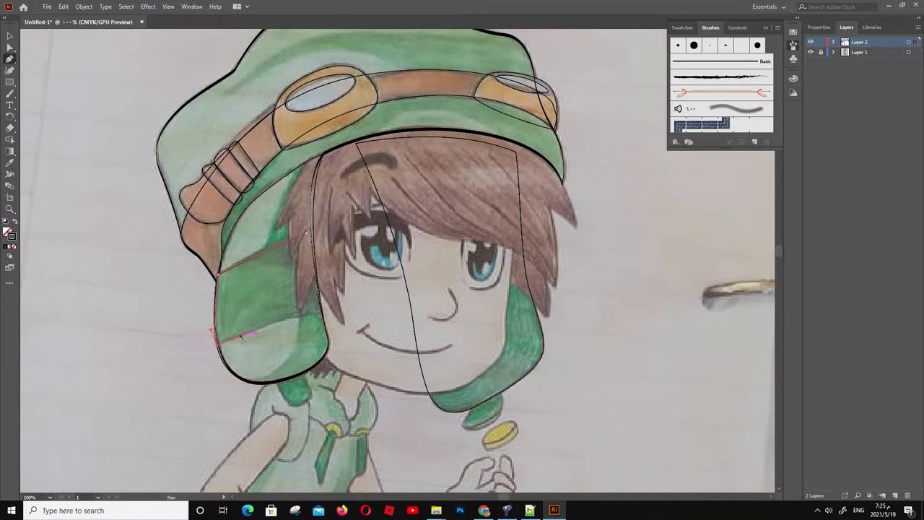
pyautogui.moveTo(323, 316); pyautogui.dragTo(322, 315)
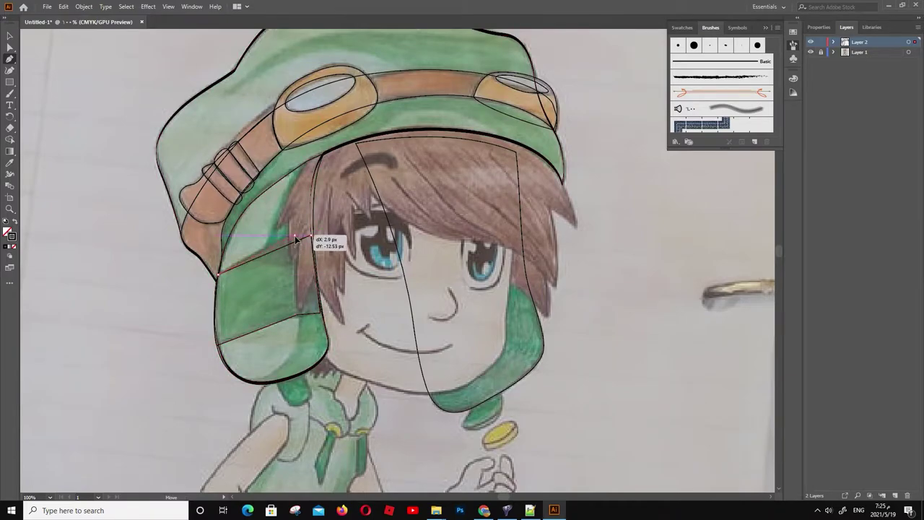
pyautogui.click(306, 232)
pyautogui.moveTo(308, 168); pyautogui.dragTo(297, 273)
pyautogui.moveTo(295, 355); pyautogui.dragTo(214, 356)
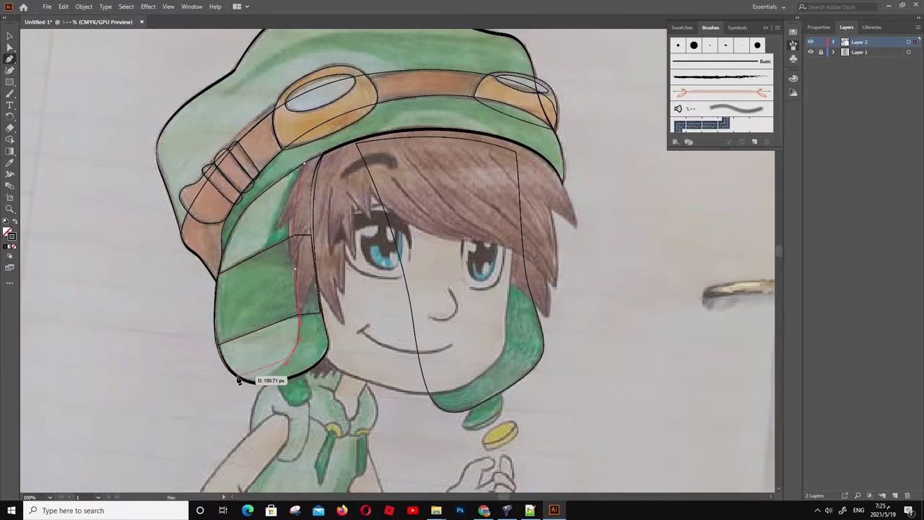
pyautogui.click(252, 386)
pyautogui.click(325, 366)
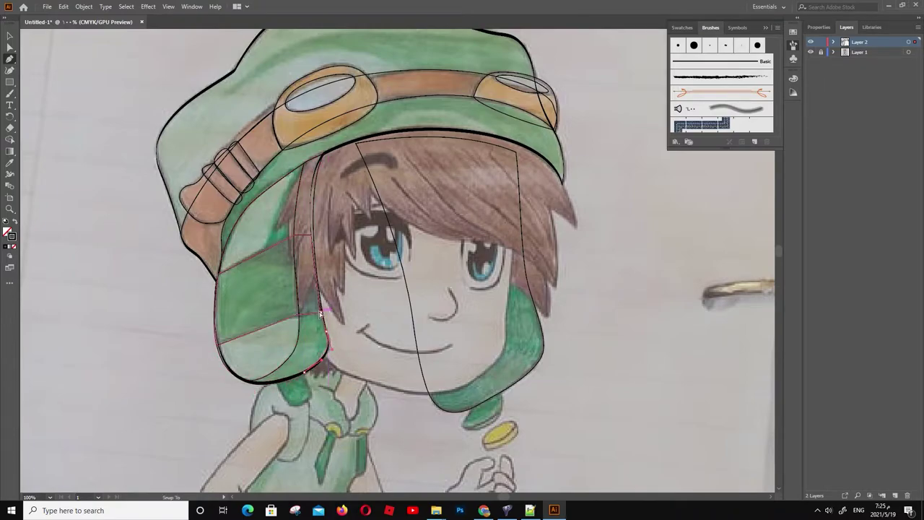
pyautogui.click(324, 153)
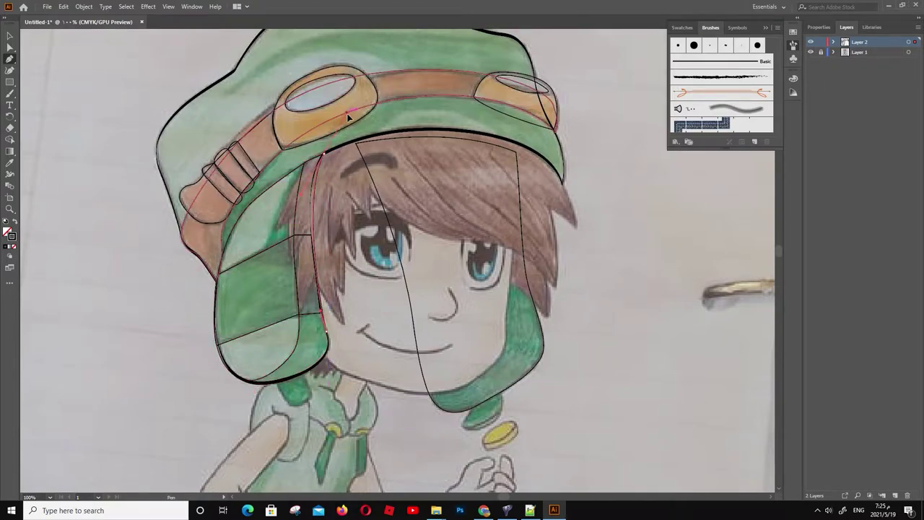
pyautogui.hotkey('ctrl', 'z')
# Outline the right hood flap and start a hair strand on the left
pyautogui.moveTo(516, 151); pyautogui.dragTo(514, 275)
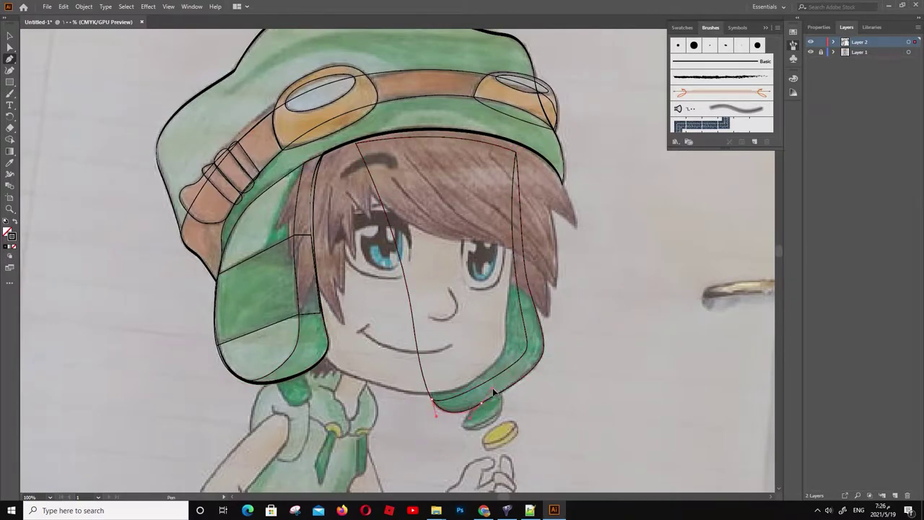
pyautogui.moveTo(433, 401); pyautogui.dragTo(436, 419)
pyautogui.moveTo(516, 151); pyautogui.dragTo(538, 165)
pyautogui.moveTo(307, 160)
pyautogui.mouseDown()
pyautogui.moveTo(269, 243)
pyautogui.moveTo(323, 230)
pyautogui.mouseUp()
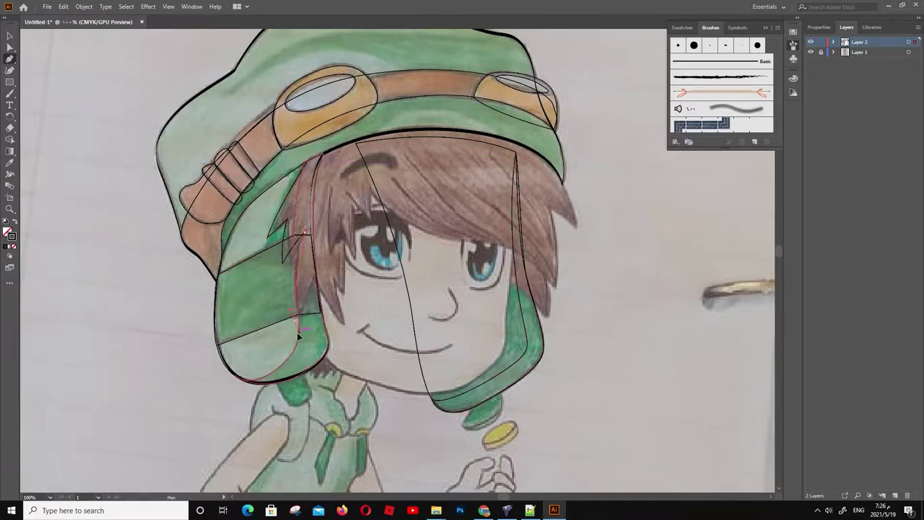
# Trace the left hair strand and its zigzag spikes along the hairline
pyautogui.moveTo(294, 318); pyautogui.dragTo(343, 241)
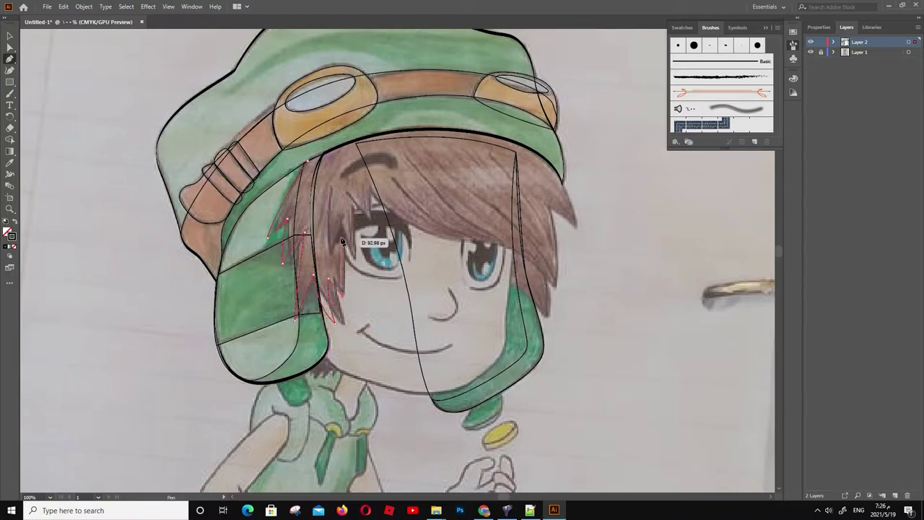
pyautogui.moveTo(352, 196)
pyautogui.mouseDown()
pyautogui.moveTo(345, 200)
pyautogui.moveTo(559, 173)
pyautogui.mouseUp()
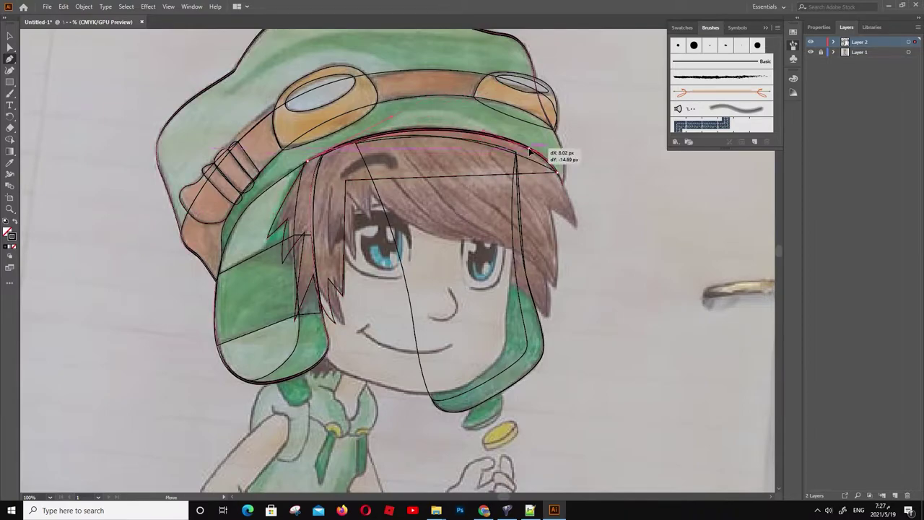
pyautogui.click(558, 173)
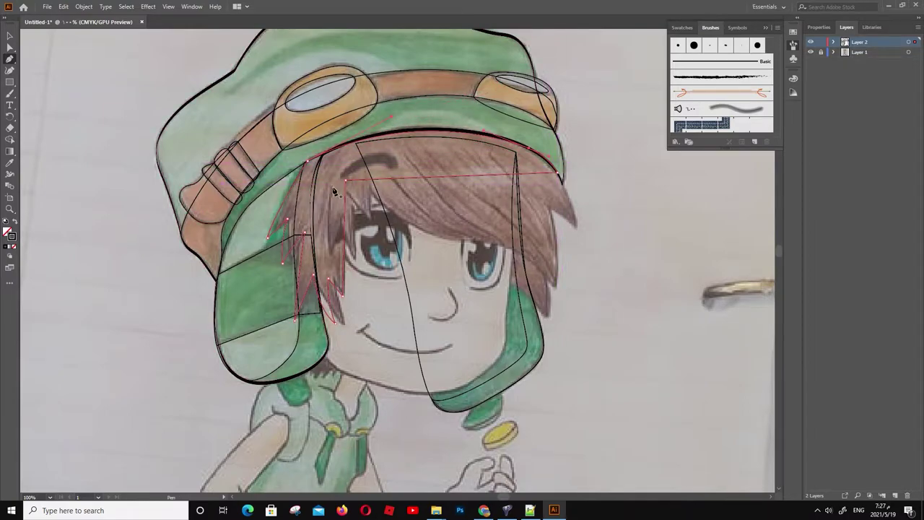
pyautogui.moveTo(333, 190); pyautogui.dragTo(332, 263)
pyautogui.click(340, 218)
pyautogui.click(353, 257)
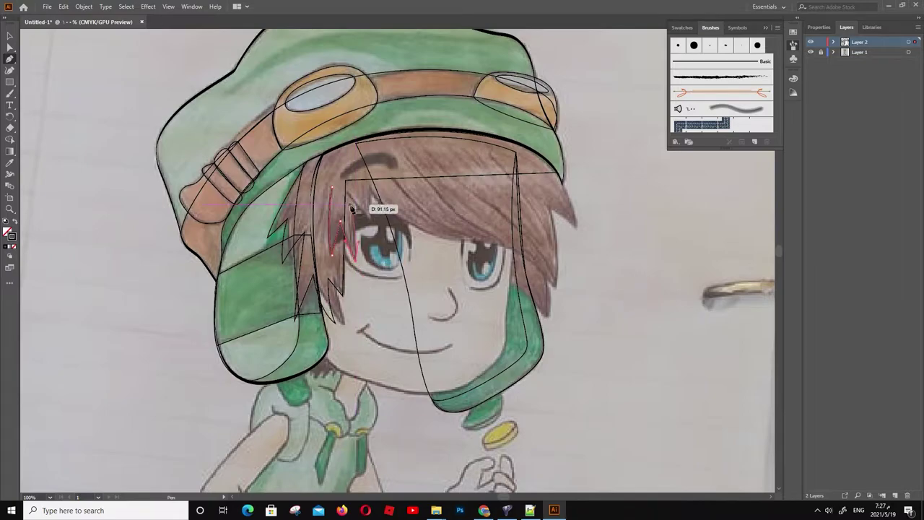
pyautogui.click(354, 205)
pyautogui.press('Escape')
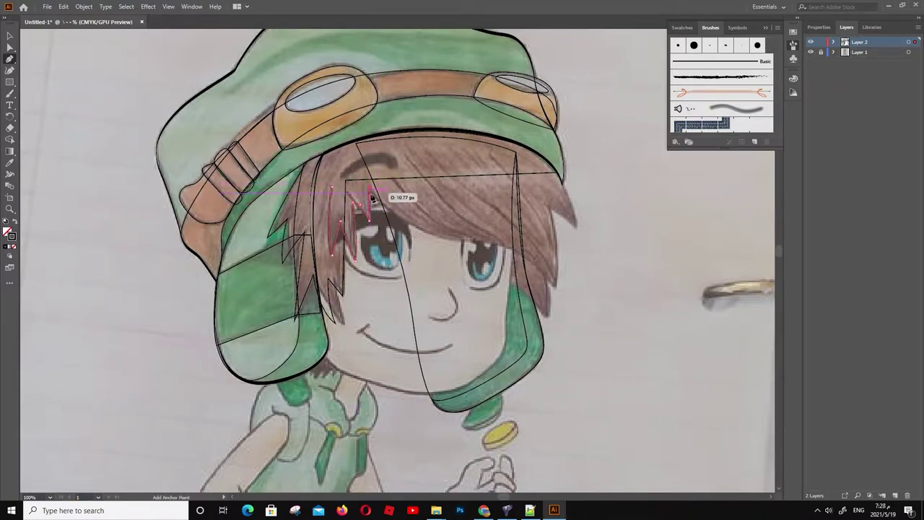
# Outline the brown fringe with its right-side notch and spike as a closed shape
pyautogui.click(368, 189)
pyautogui.click(412, 225)
pyautogui.click(462, 251)
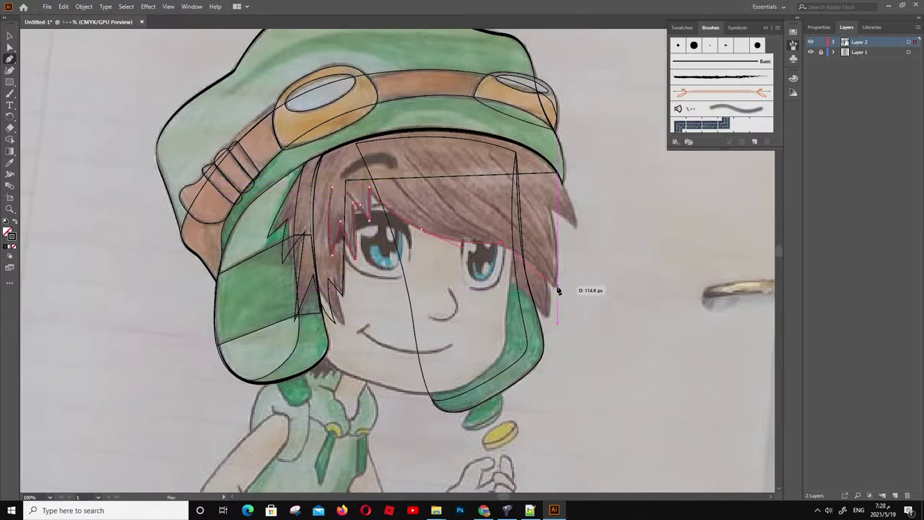
pyautogui.click(556, 291)
pyautogui.click(549, 208)
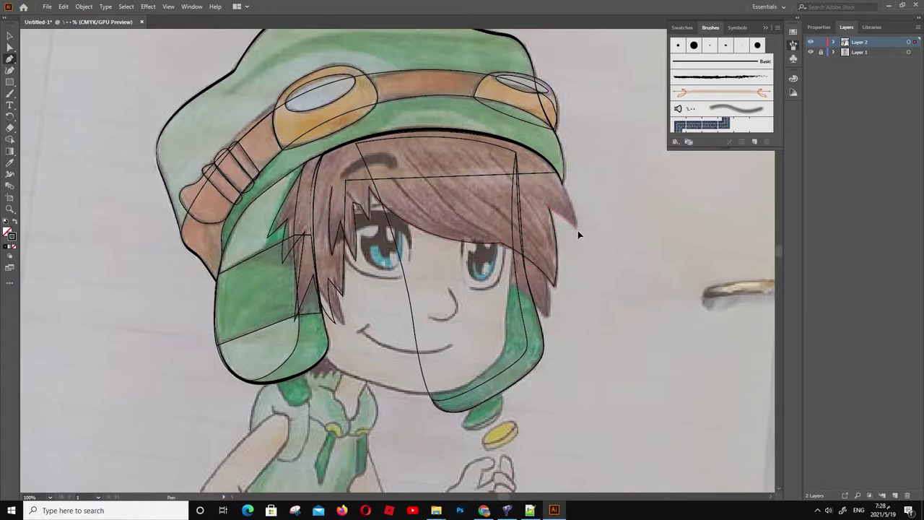
pyautogui.click(576, 229)
pyautogui.click(564, 185)
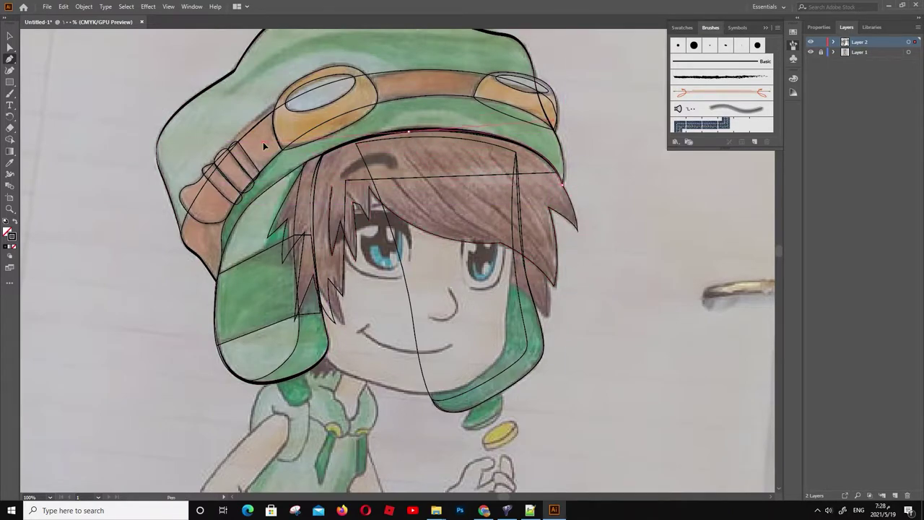
pyautogui.click(408, 131)
pyautogui.click(309, 158)
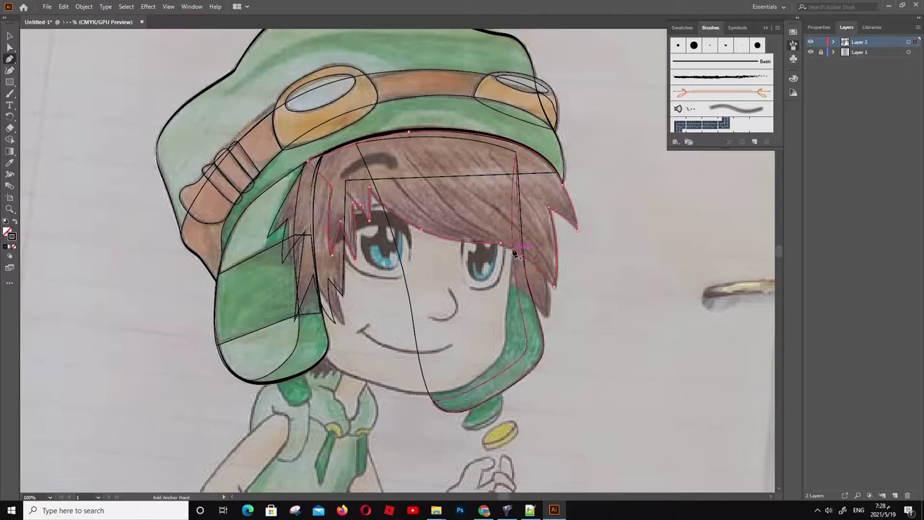
# Begin outlining the lower-right hair strand
pyautogui.click(481, 280)
pyautogui.click(526, 291)
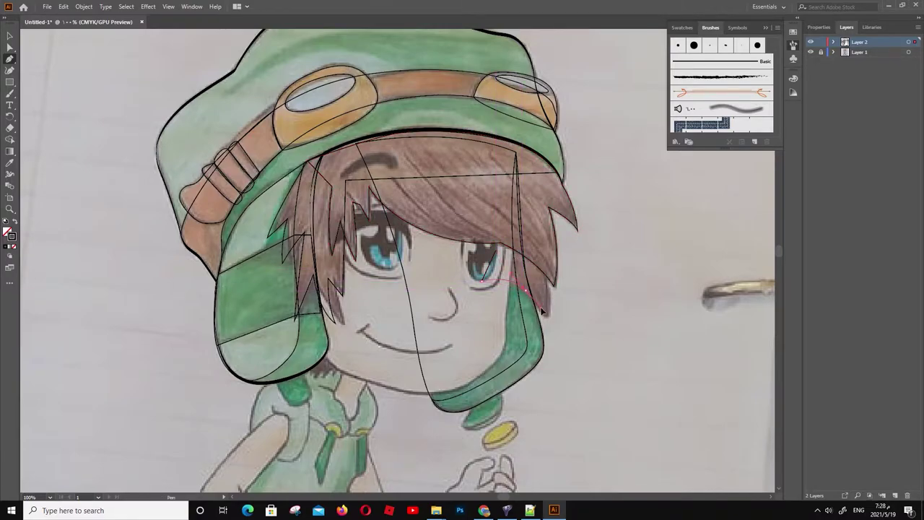
pyautogui.click(546, 315)
pyautogui.click(545, 273)
pyautogui.click(504, 230)
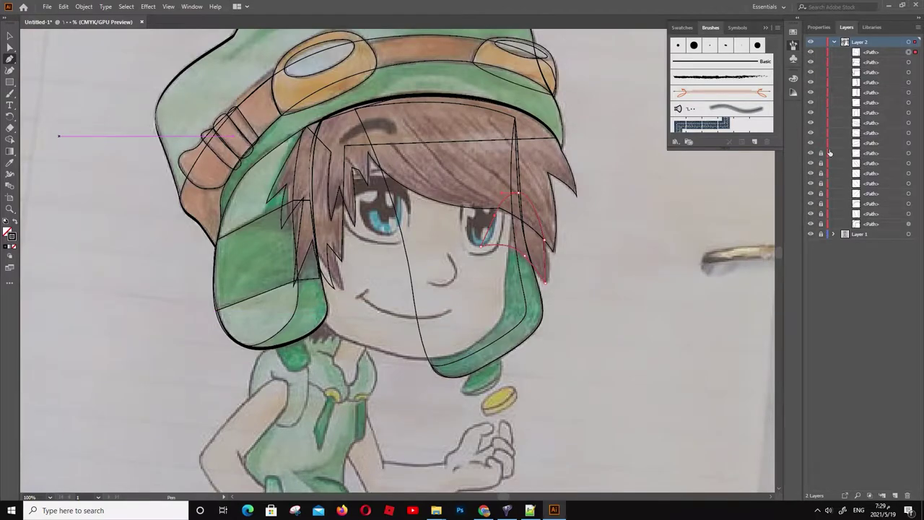
# Hide most traced paths in the Layers panel and outline the boy's face as a closed path
pyautogui.moveTo(810, 52); pyautogui.dragTo(810, 92)
pyautogui.moveTo(810, 223)
pyautogui.mouseDown()
pyautogui.moveTo(811, 163)
pyautogui.moveTo(811, 224)
pyautogui.mouseUp()
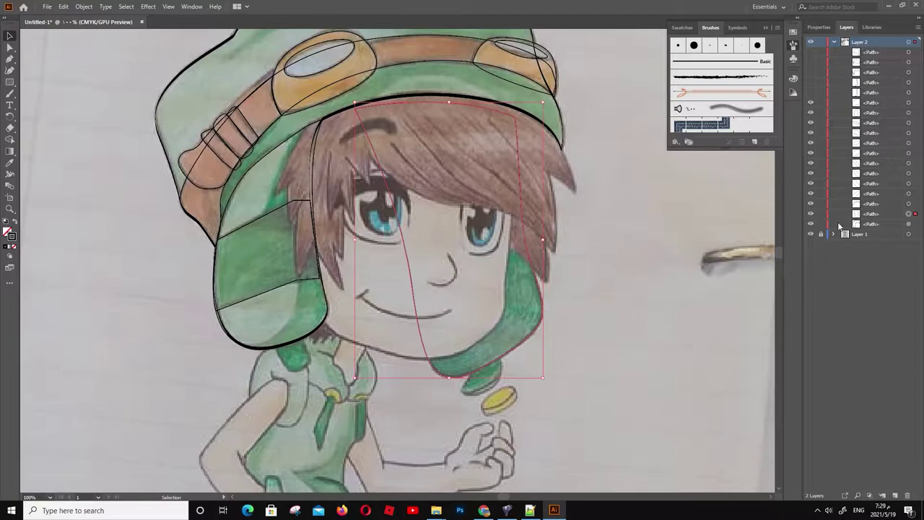
pyautogui.moveTo(509, 217); pyautogui.dragTo(506, 274)
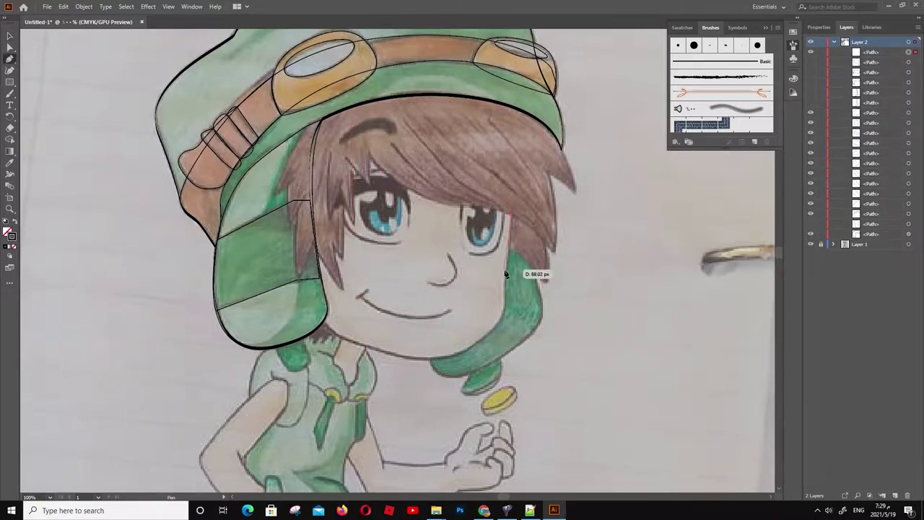
pyautogui.click(383, 361)
pyautogui.moveTo(307, 299); pyautogui.dragTo(307, 133)
pyautogui.moveTo(449, 94); pyautogui.dragTo(522, 197)
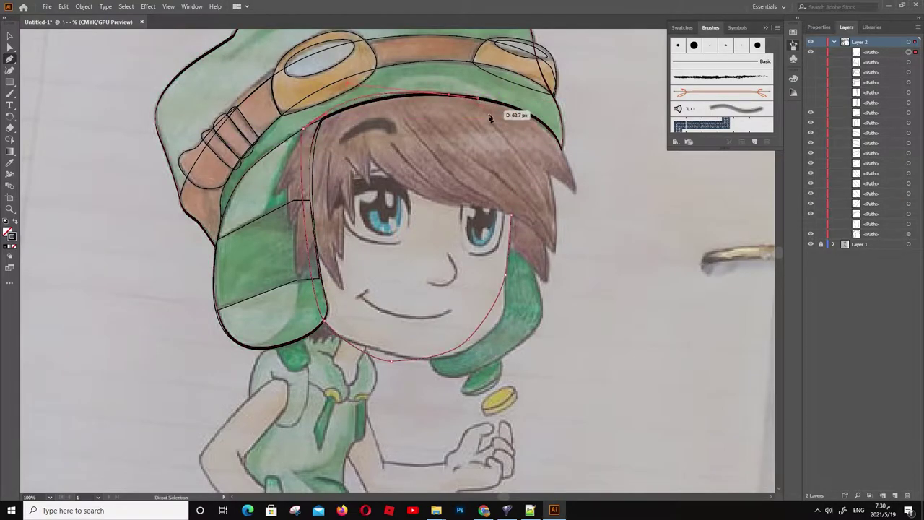
pyautogui.moveTo(498, 107); pyautogui.dragTo(516, 159)
pyautogui.click(510, 215)
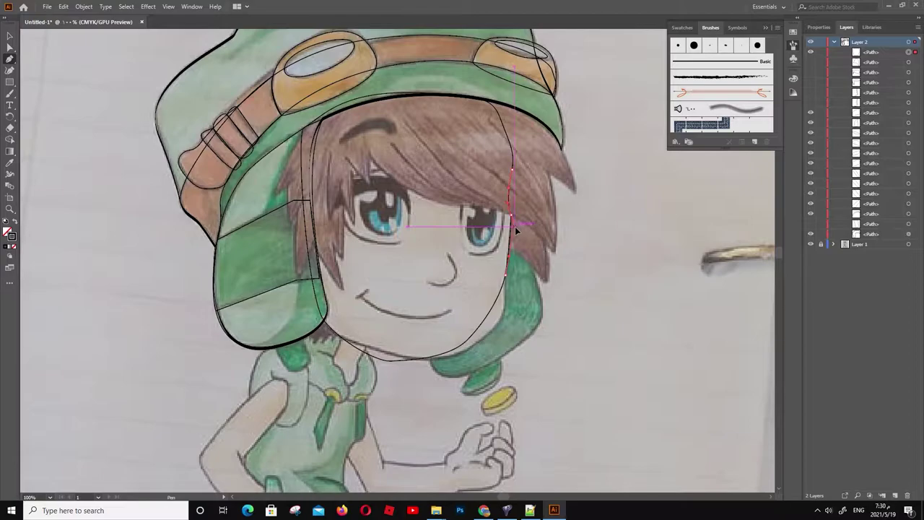
pyautogui.keyDown('ctrl'); pyautogui.click(515, 218); pyautogui.keyUp('ctrl')
# Outline the right eye as a closed loop and start the left eye's outline
pyautogui.click(461, 202)
pyautogui.moveTo(468, 254); pyautogui.dragTo(487, 264)
pyautogui.moveTo(502, 186); pyautogui.dragTo(465, 184)
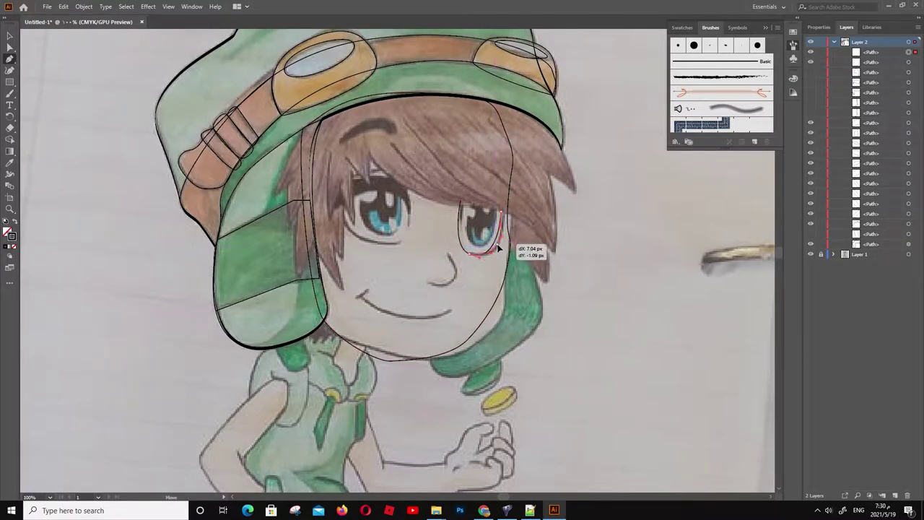
pyautogui.moveTo(381, 240)
pyautogui.mouseDown()
pyautogui.moveTo(360, 243)
pyautogui.moveTo(401, 244)
pyautogui.mouseUp()
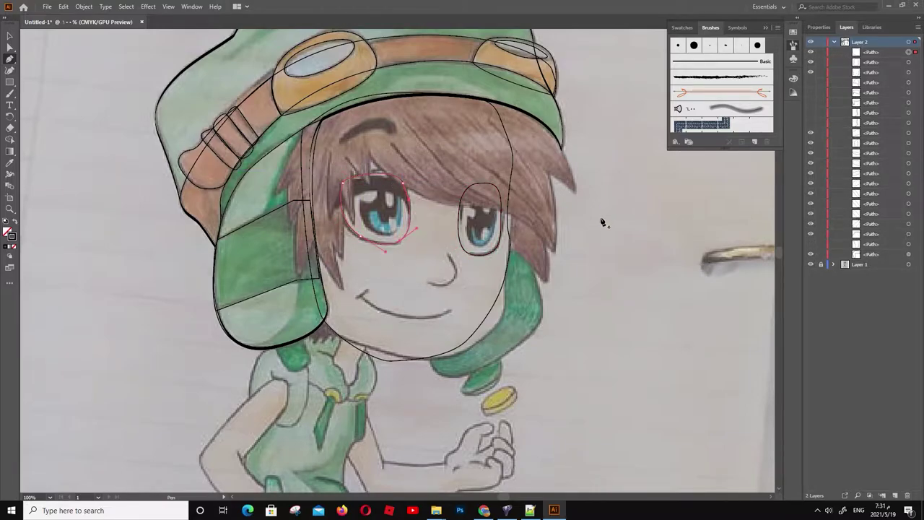
# Shape the left eye outline and draw an ellipse over the left eye
pyautogui.moveTo(352, 199)
pyautogui.mouseDown()
pyautogui.moveTo(375, 188)
pyautogui.moveTo(330, 216)
pyautogui.moveTo(398, 229)
pyautogui.moveTo(390, 185)
pyautogui.moveTo(398, 183)
pyautogui.mouseUp()
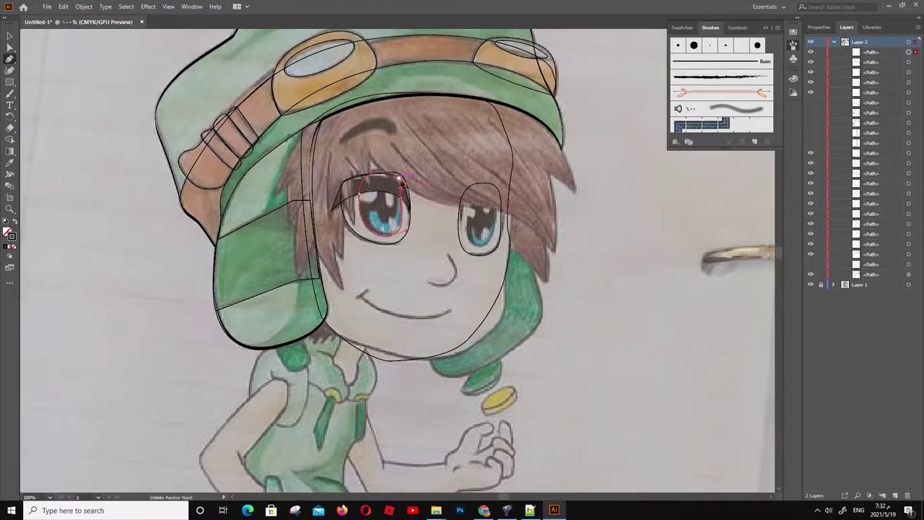
pyautogui.moveTo(403, 184); pyautogui.dragTo(360, 241)
pyautogui.keyDown('ctrl'); pyautogui.click(548, 208); pyautogui.keyUp('ctrl')
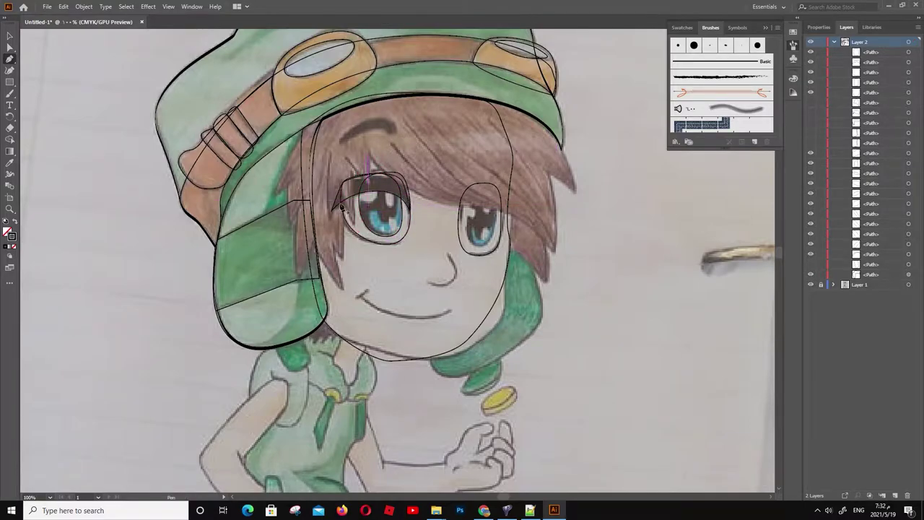
pyautogui.press('l')
pyautogui.moveTo(340, 172); pyautogui.dragTo(409, 243)
pyautogui.press('p')
# Trace the left iris as a closed dark shape
pyautogui.click(402, 204)
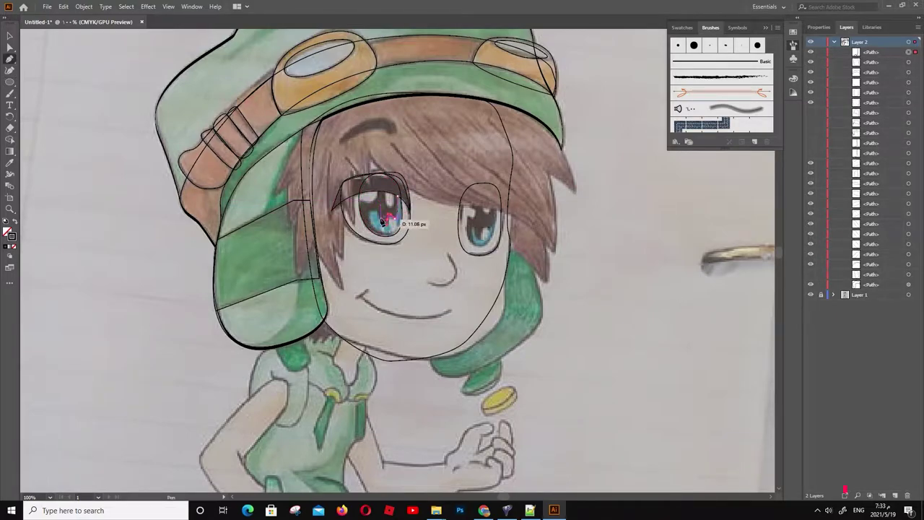
pyautogui.moveTo(381, 215); pyautogui.dragTo(413, 235)
pyautogui.moveTo(360, 219); pyautogui.dragTo(361, 221)
pyautogui.moveTo(357, 172); pyautogui.dragTo(393, 190)
pyautogui.click(391, 190)
# Trace the right iris and pupil shapes, moving the new shape lower in the stacking order
pyautogui.moveTo(473, 203); pyautogui.dragTo(475, 211)
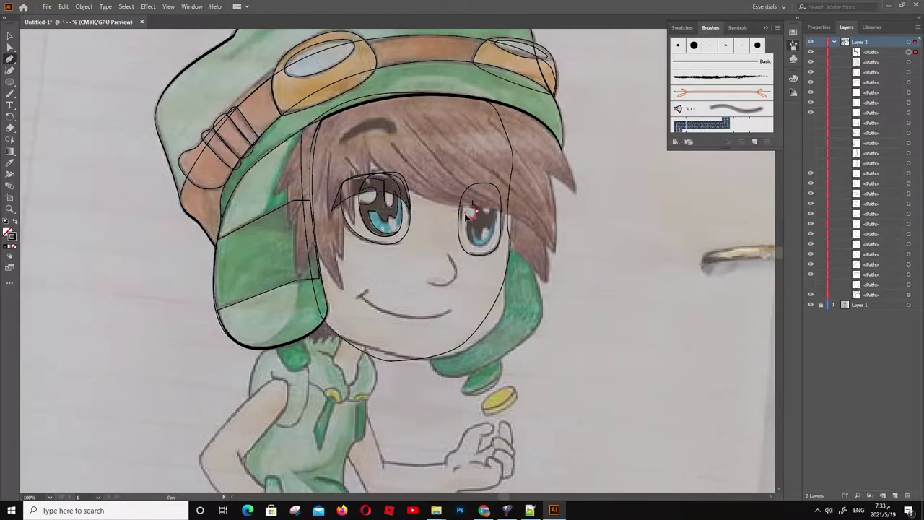
pyautogui.moveTo(477, 245); pyautogui.dragTo(482, 246)
pyautogui.click(496, 214)
pyautogui.moveTo(473, 204); pyautogui.dragTo(474, 204)
pyautogui.moveTo(479, 176); pyautogui.dragTo(497, 233)
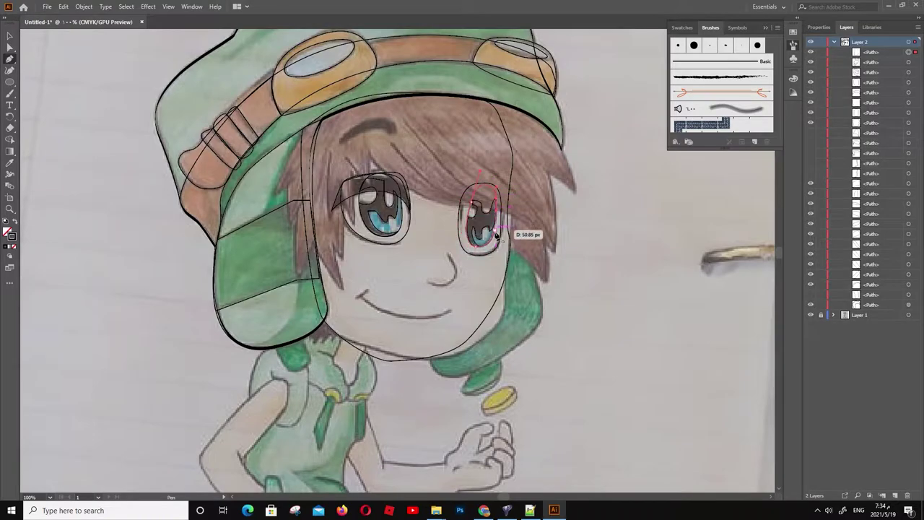
pyautogui.moveTo(882, 54); pyautogui.dragTo(871, 74)
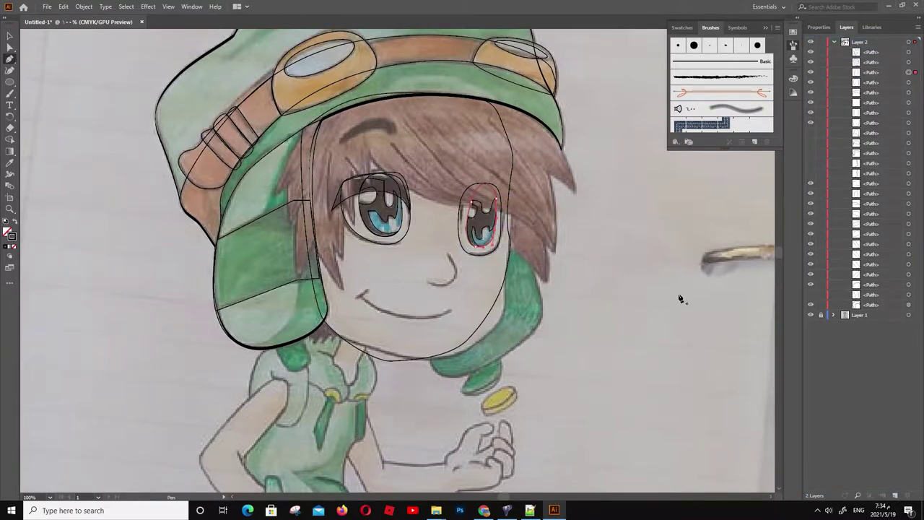
pyautogui.scroll(-2, 680, 298)
pyautogui.hscroll(-3, 645, 347)
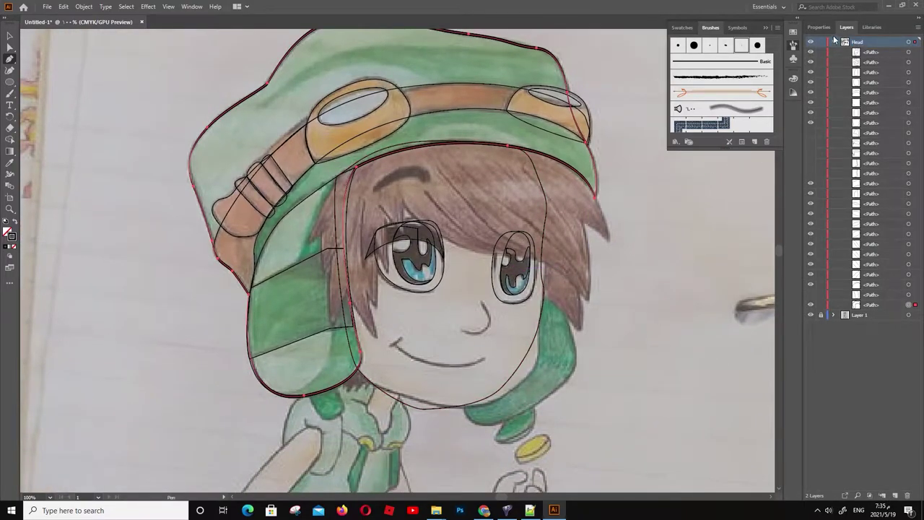
# Collapse and hide the Head layer, then add a new Layer 3 for the body
pyautogui.click(834, 41)
pyautogui.click(810, 41)
pyautogui.click(896, 496)
pyautogui.moveTo(491, 386); pyautogui.dragTo(466, 240)
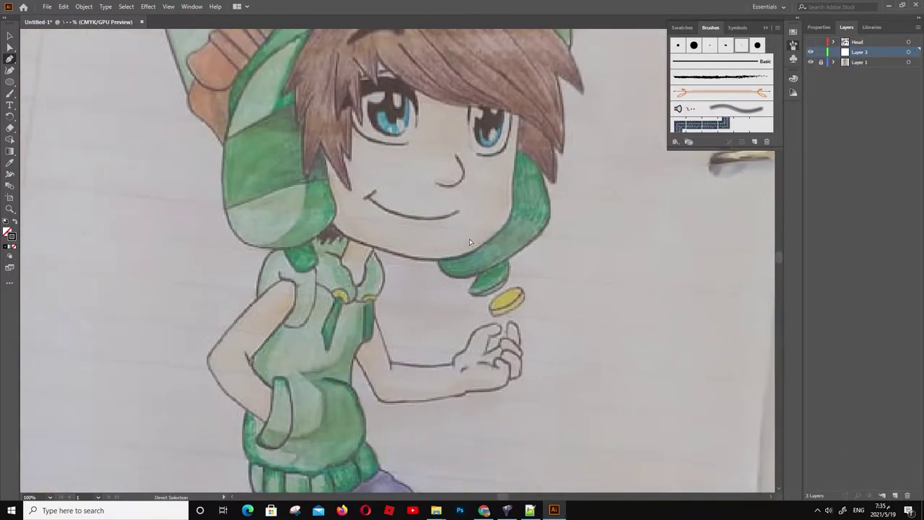
# Save the artwork as Amine 01.ai in a new New Anime folder inside Art Work
pyautogui.hotkey('ctrl', 's')
pyautogui.scroll(-3, 191, 154)
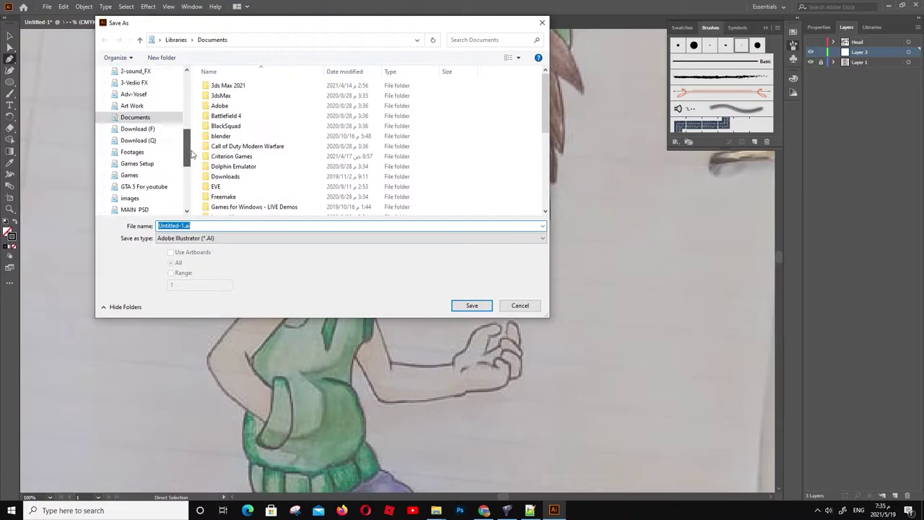
pyautogui.scroll(3, 192, 154)
pyautogui.click(133, 148)
pyautogui.moveTo(544, 85); pyautogui.dragTo(541, 200)
pyautogui.click(161, 57)
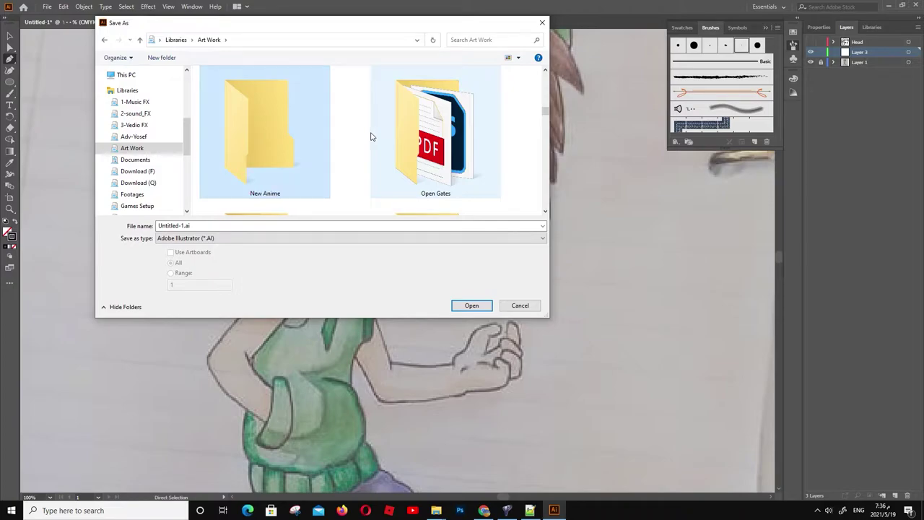
pyautogui.press('Return')
pyautogui.click(471, 306)
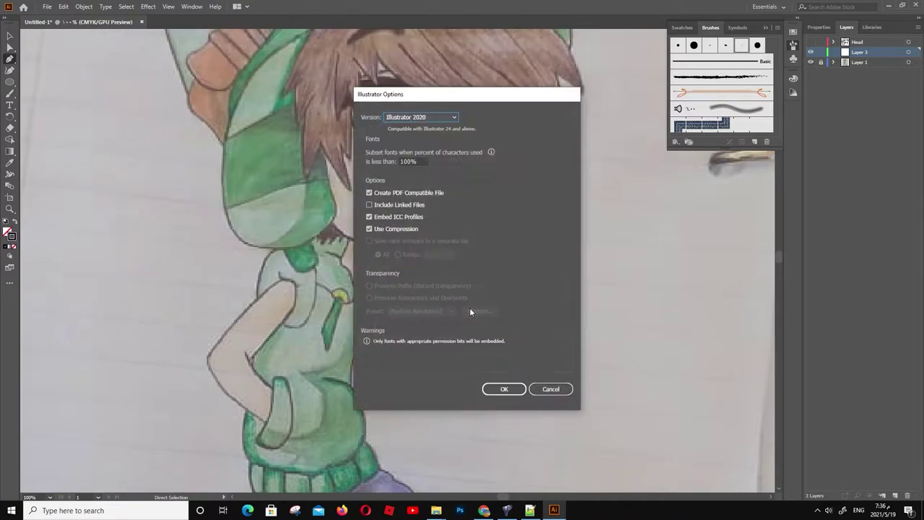
pyautogui.click(505, 390)
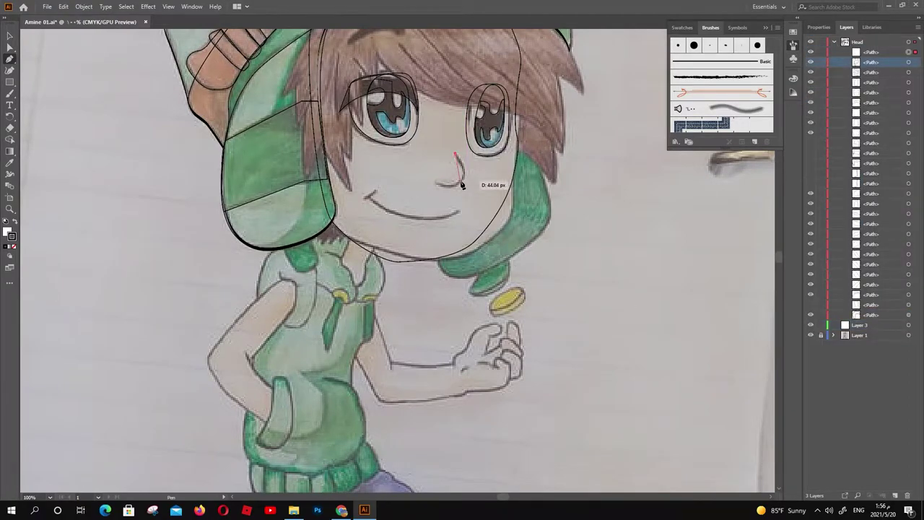
# Close the nose outline with fill set to None, then trace the smile curve
pyautogui.click(454, 188)
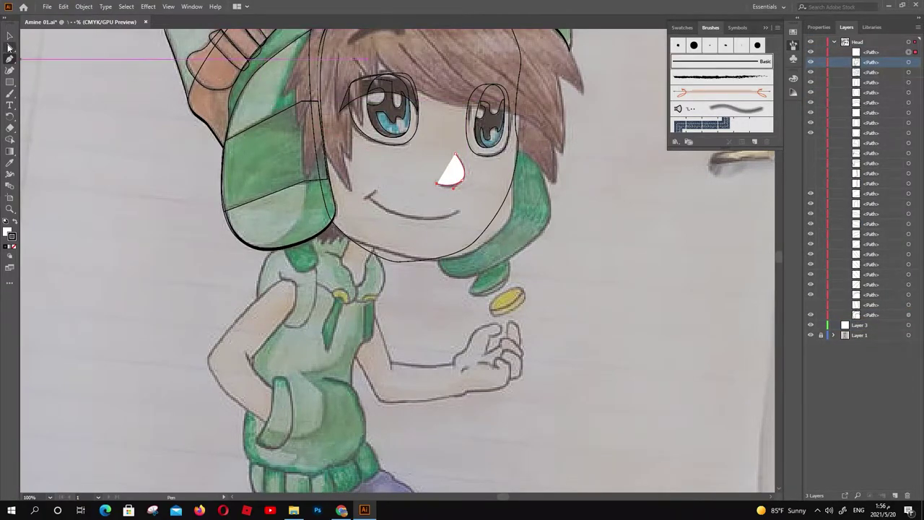
pyautogui.click(15, 246)
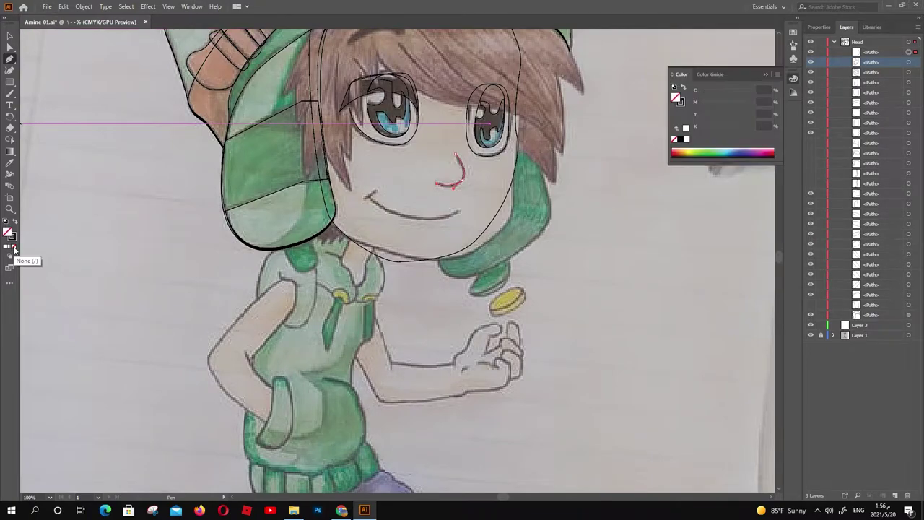
pyautogui.moveTo(779, 150); pyautogui.dragTo(778, 241)
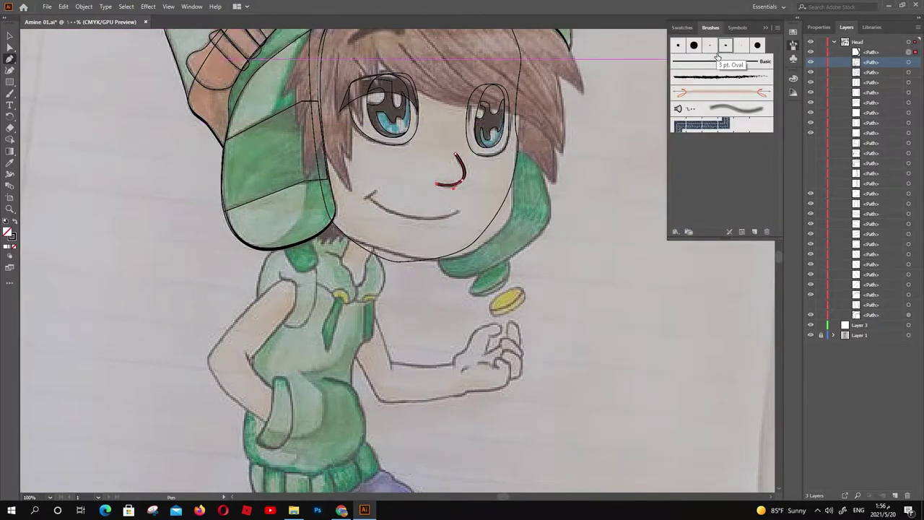
pyautogui.click(367, 196)
pyautogui.click(460, 212)
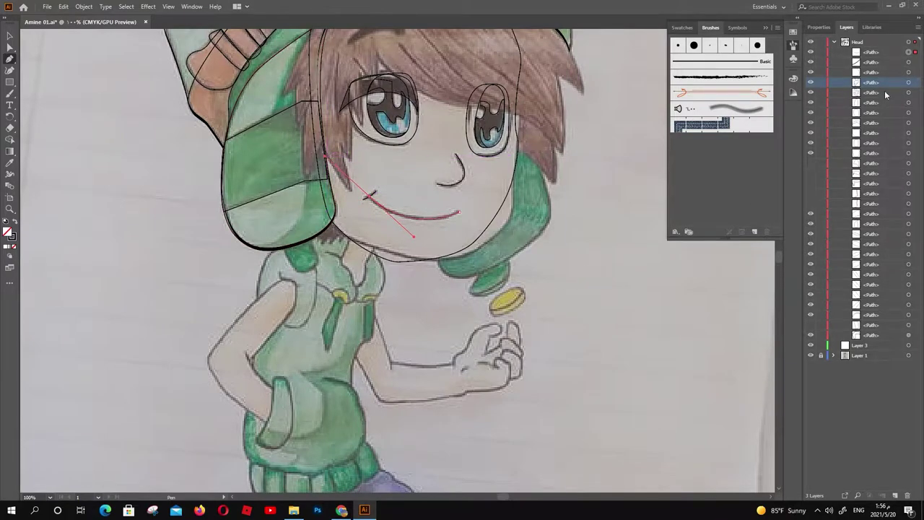
# Hide the drawing layers to compare with the photo, then show and expand the Head layer again
pyautogui.click(835, 42)
pyautogui.moveTo(810, 42); pyautogui.dragTo(809, 50)
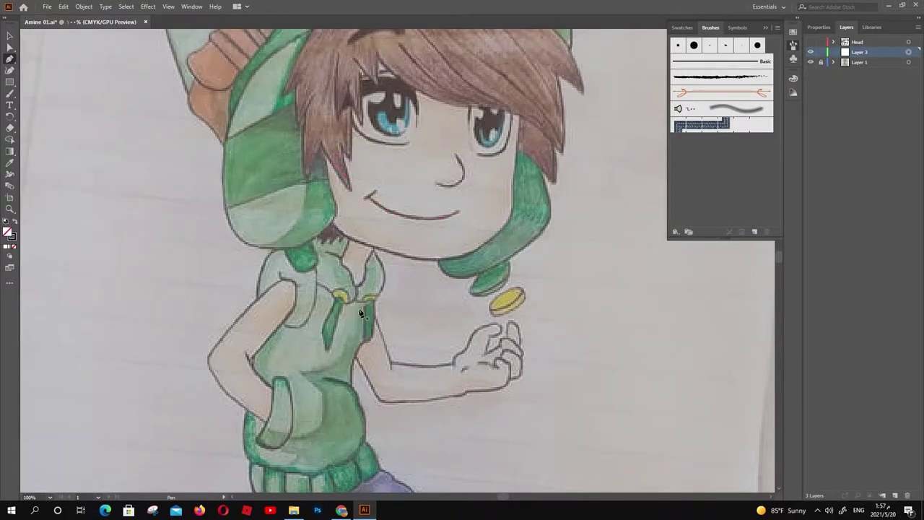
pyautogui.hscroll(-3, 361, 312)
pyautogui.click(810, 42)
pyautogui.click(835, 42)
pyautogui.click(908, 52)
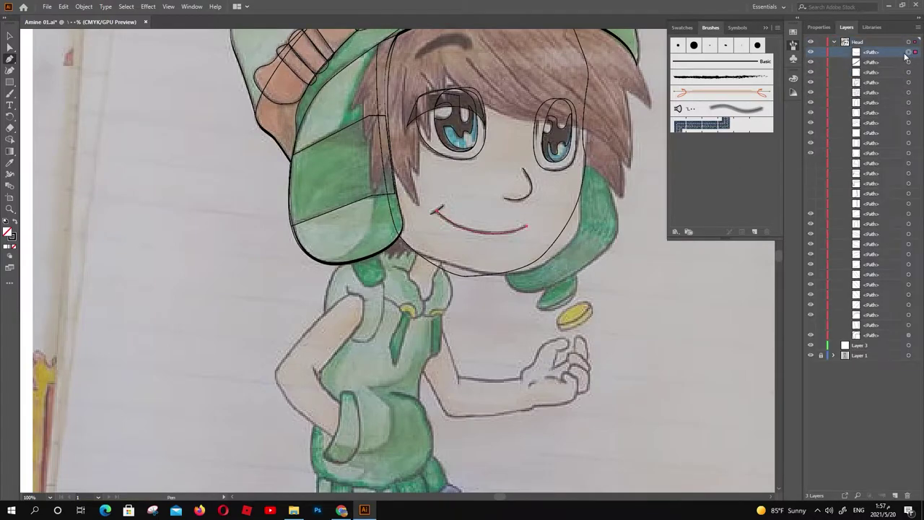
# Trace the cheek line along the cap's lower edge and begin the eyebrow
pyautogui.moveTo(381, 171); pyautogui.dragTo(369, 219)
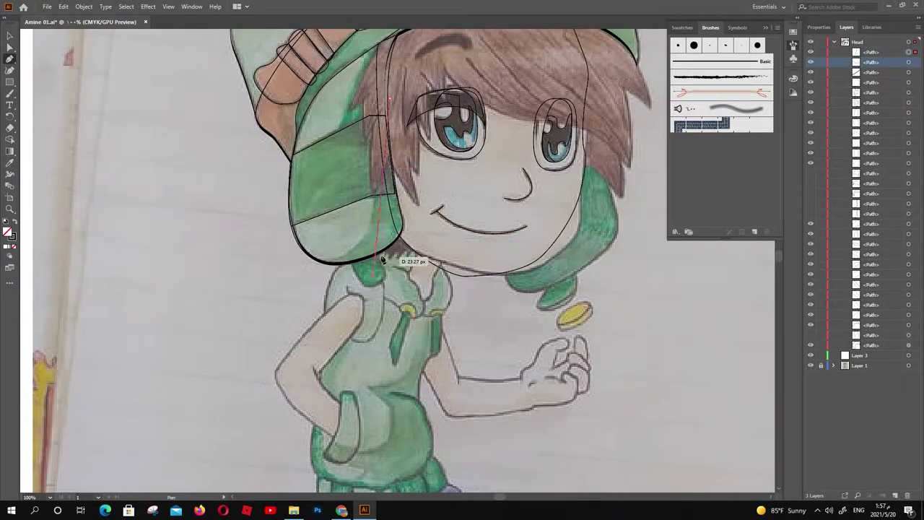
pyautogui.moveTo(382, 259); pyautogui.dragTo(413, 99)
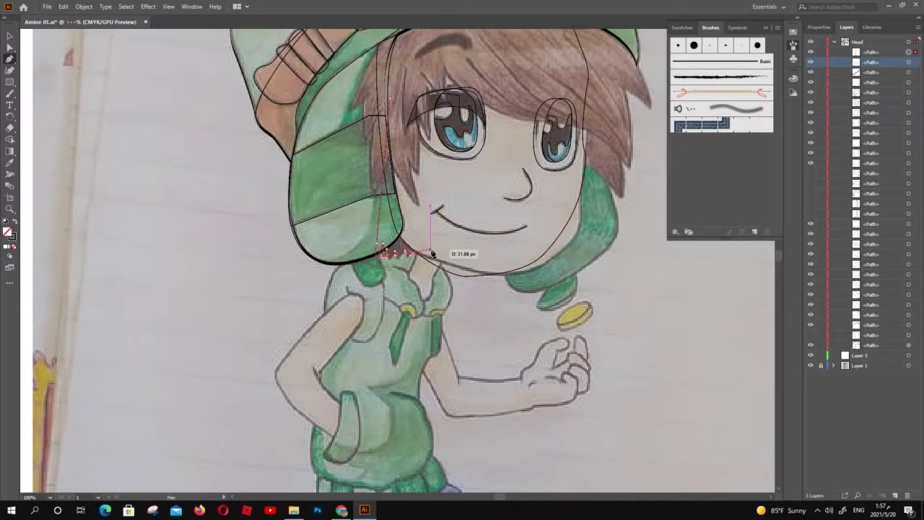
pyautogui.scroll(3, 413, 144)
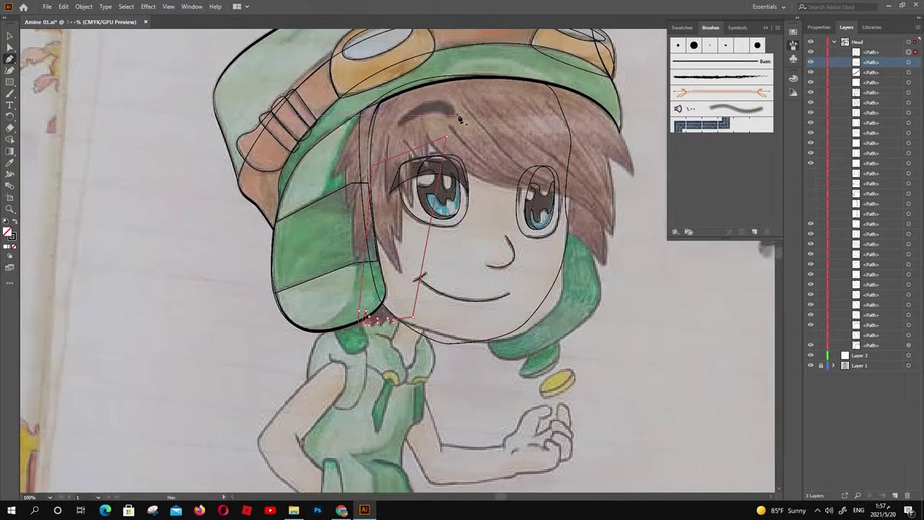
pyautogui.click(448, 104)
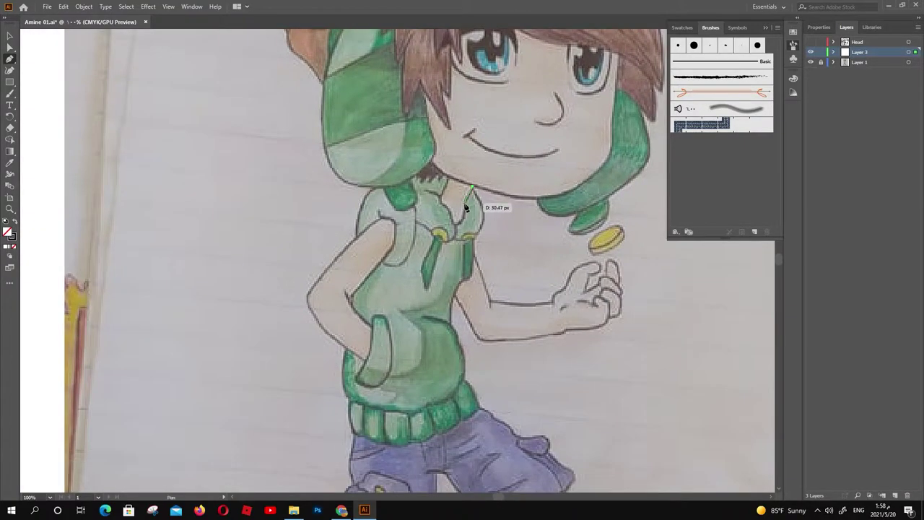
# Trace the collar and the hood outline looping over the shoulder
pyautogui.moveTo(466, 207)
pyautogui.mouseDown()
pyautogui.moveTo(455, 230)
pyautogui.moveTo(474, 189)
pyautogui.mouseUp()
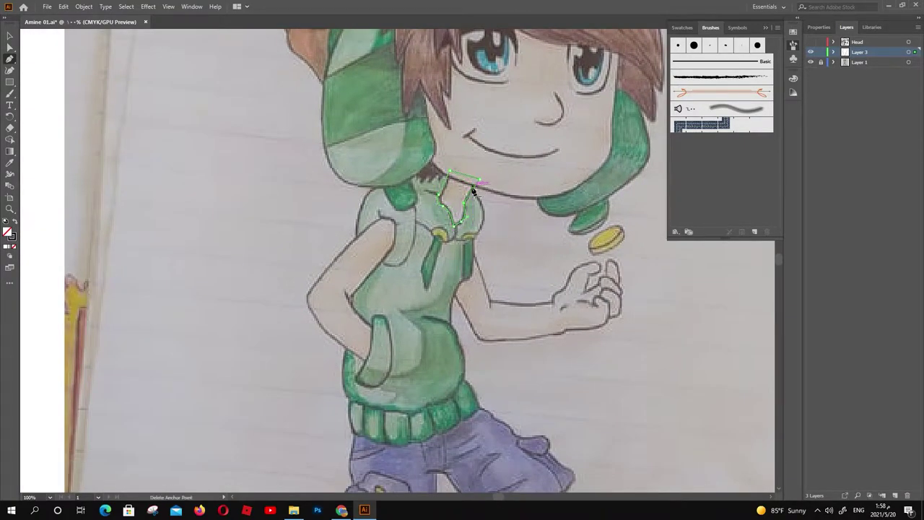
pyautogui.moveTo(458, 241); pyautogui.dragTo(483, 232)
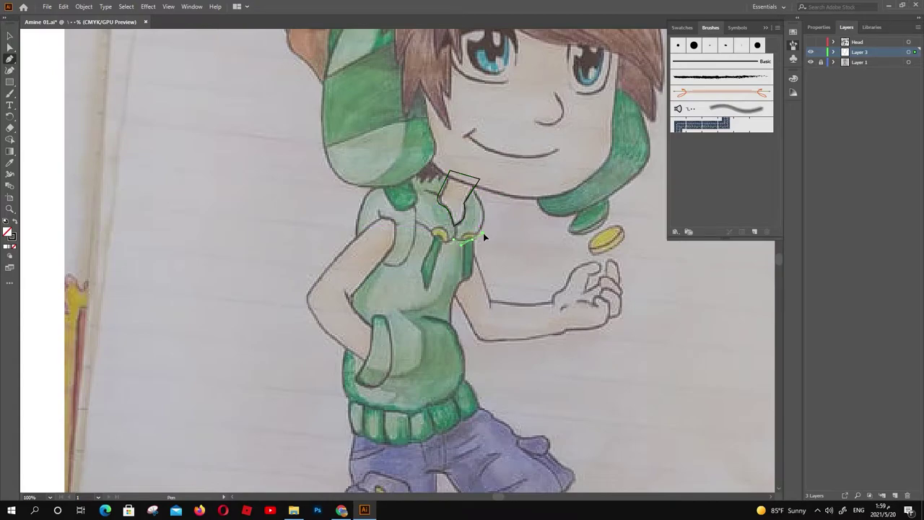
pyautogui.moveTo(426, 170); pyautogui.dragTo(410, 175)
pyautogui.moveTo(439, 236); pyautogui.dragTo(455, 246)
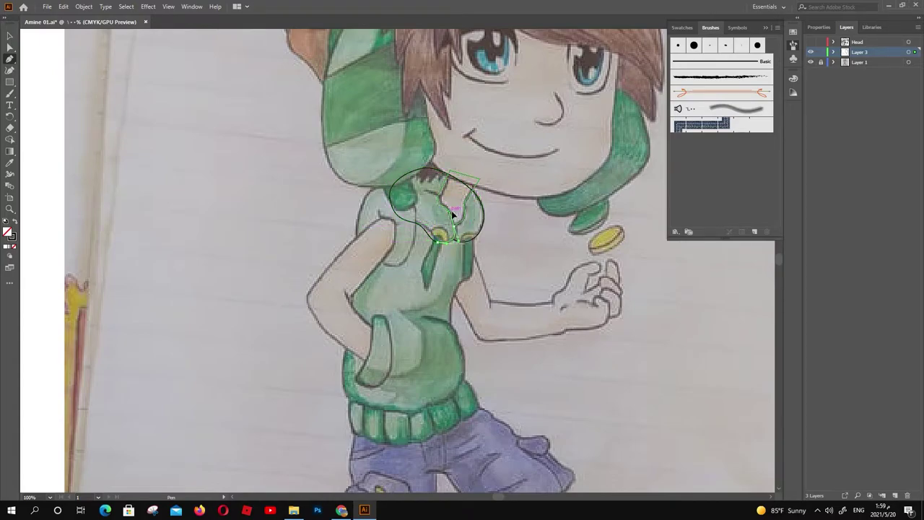
pyautogui.click(421, 192)
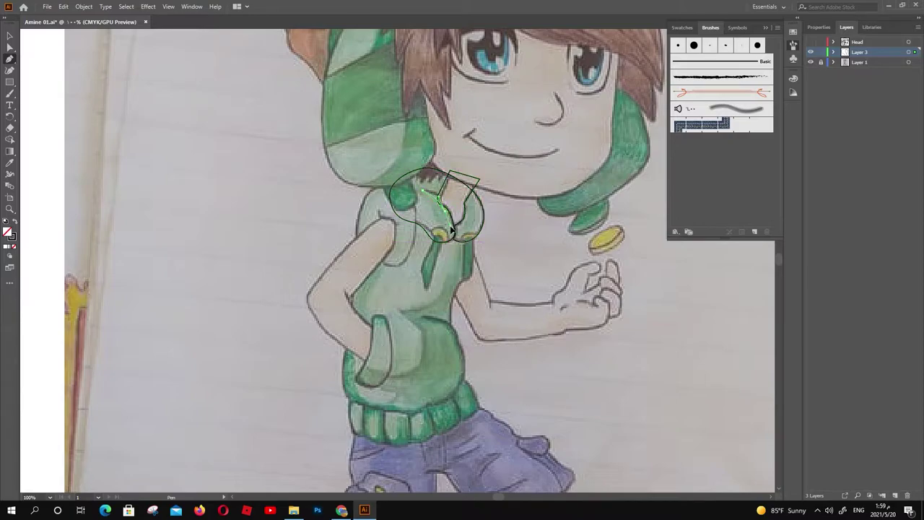
pyautogui.moveTo(464, 247)
pyautogui.mouseDown()
pyautogui.moveTo(462, 198)
pyautogui.moveTo(512, 222)
pyautogui.mouseUp()
pyautogui.moveTo(392, 180); pyautogui.dragTo(421, 192)
# Trace the shirt outline down the sleeve, around the hem and back up, closing it at the shoulder
pyautogui.click(384, 267)
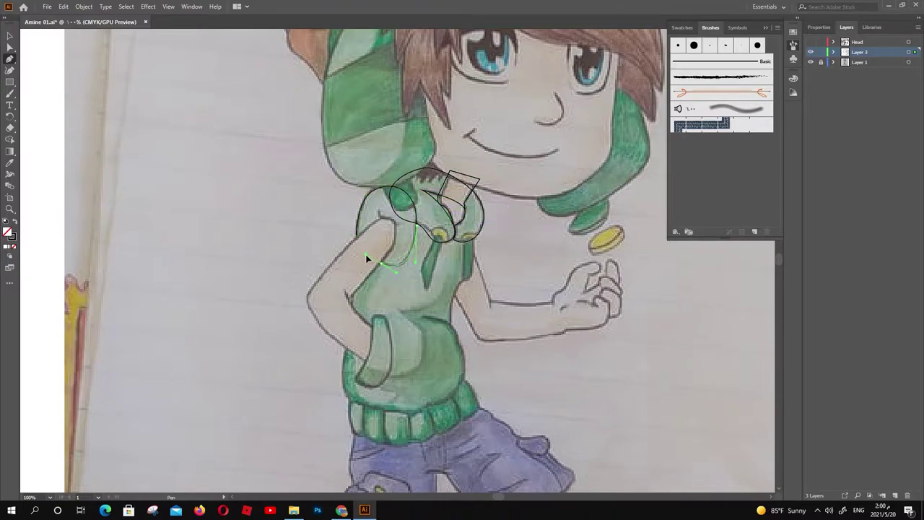
pyautogui.moveTo(378, 215); pyautogui.dragTo(379, 205)
pyautogui.moveTo(345, 350); pyautogui.dragTo(344, 375)
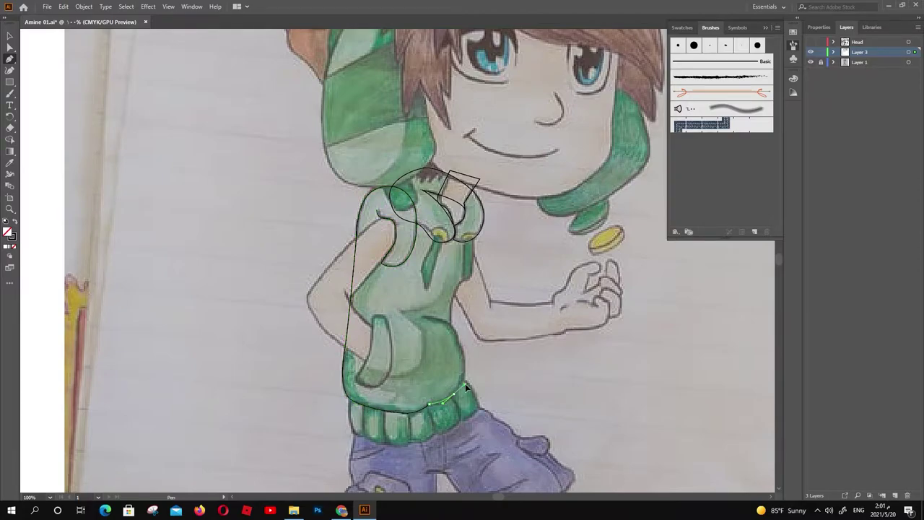
pyautogui.moveTo(452, 395); pyautogui.dragTo(468, 381)
pyautogui.moveTo(453, 328); pyautogui.dragTo(480, 246)
pyautogui.click(834, 52)
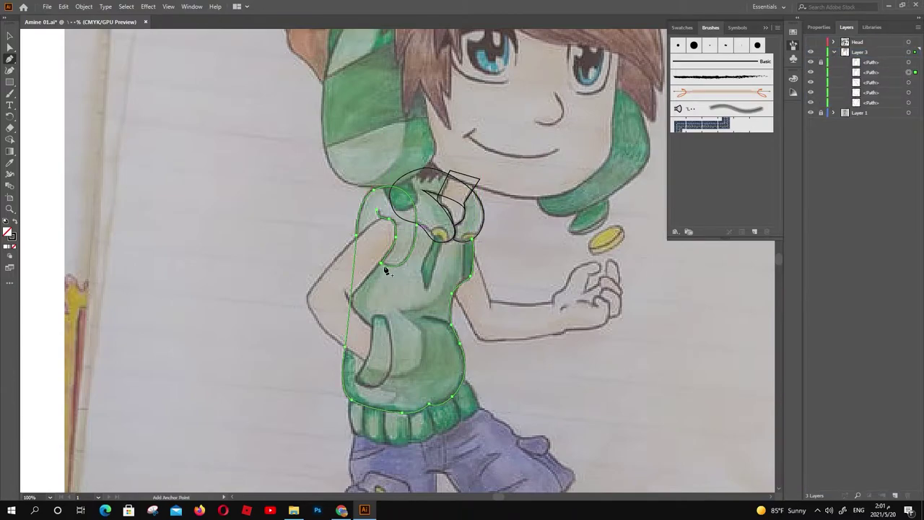
pyautogui.moveTo(416, 185); pyautogui.dragTo(419, 191)
pyautogui.click(439, 188)
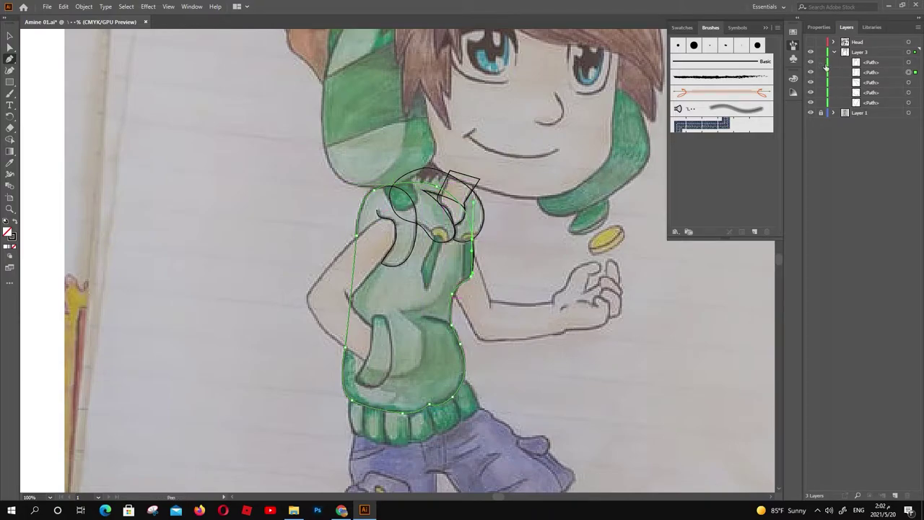
# Trace the pocket edge curve and start outlining the yellow collar toggle
pyautogui.moveTo(440, 316); pyautogui.dragTo(466, 339)
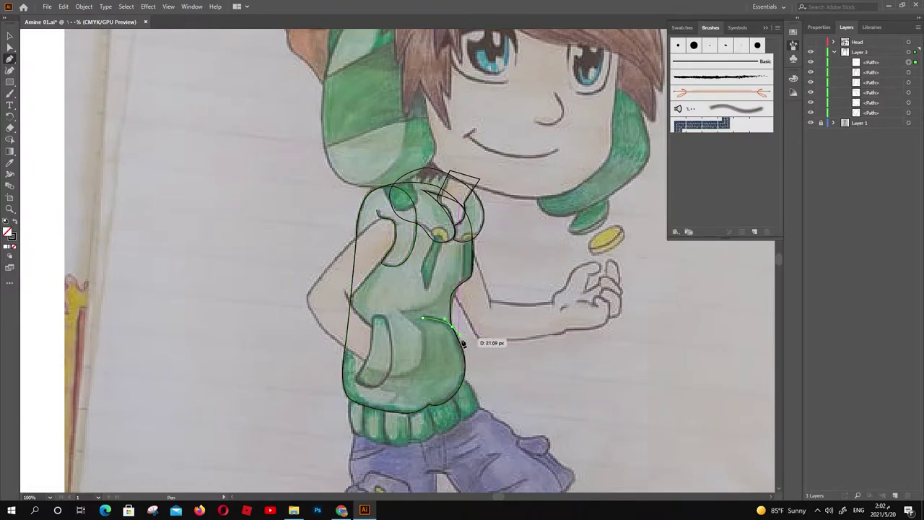
pyautogui.click(376, 318)
pyautogui.moveTo(361, 379); pyautogui.dragTo(396, 377)
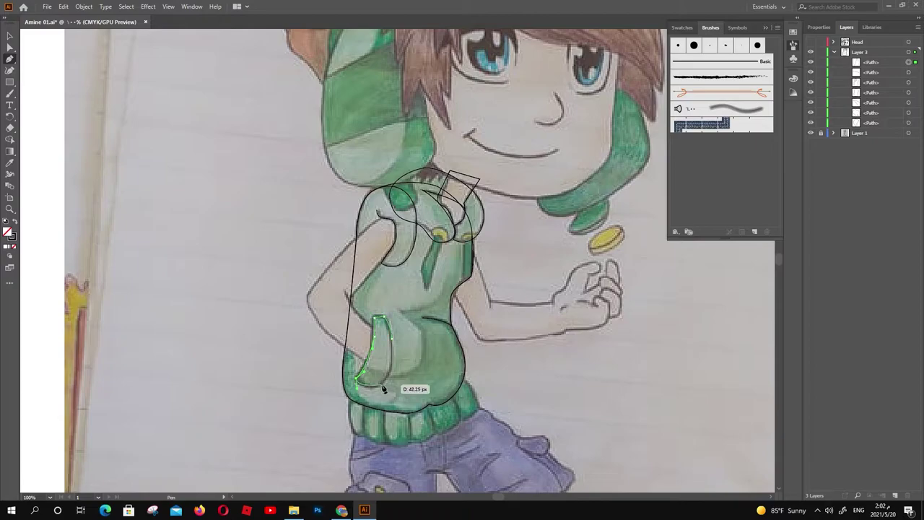
pyautogui.moveTo(433, 230); pyautogui.dragTo(438, 227)
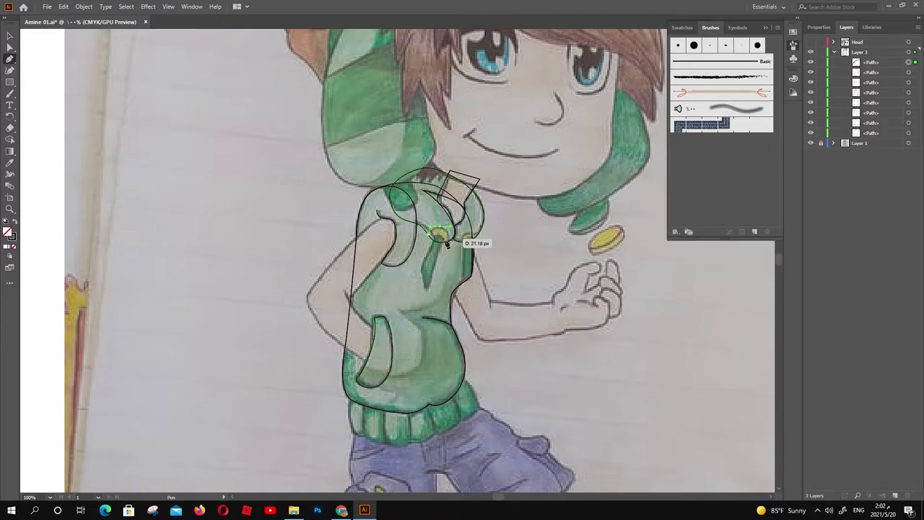
# Close the shoulder outline and trace the left drawstring up to its loop
pyautogui.scroll(1, 488, 253)
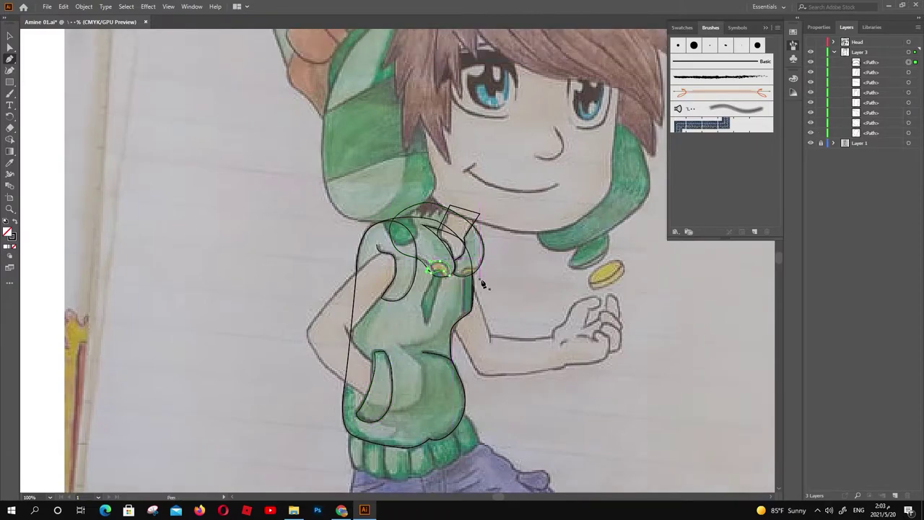
pyautogui.scroll(4, 483, 284)
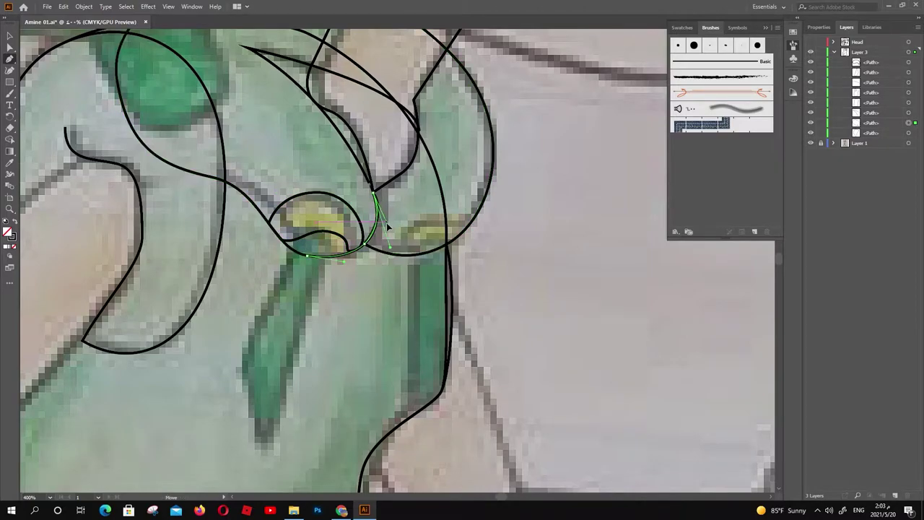
pyautogui.moveTo(372, 192); pyautogui.dragTo(419, 289)
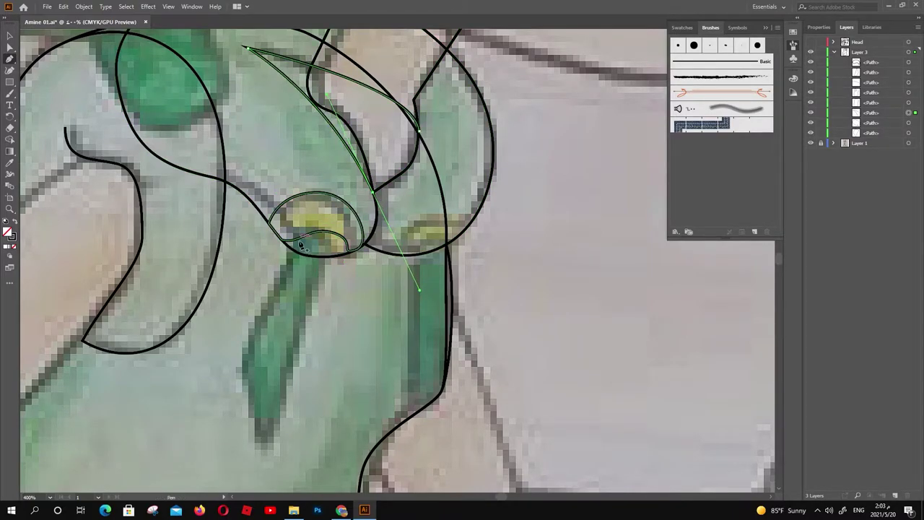
pyautogui.keyDown('ctrl'); pyautogui.click(302, 246); pyautogui.keyUp('ctrl')
pyautogui.moveTo(271, 466); pyautogui.dragTo(269, 431)
pyautogui.moveTo(288, 348); pyautogui.dragTo(301, 320)
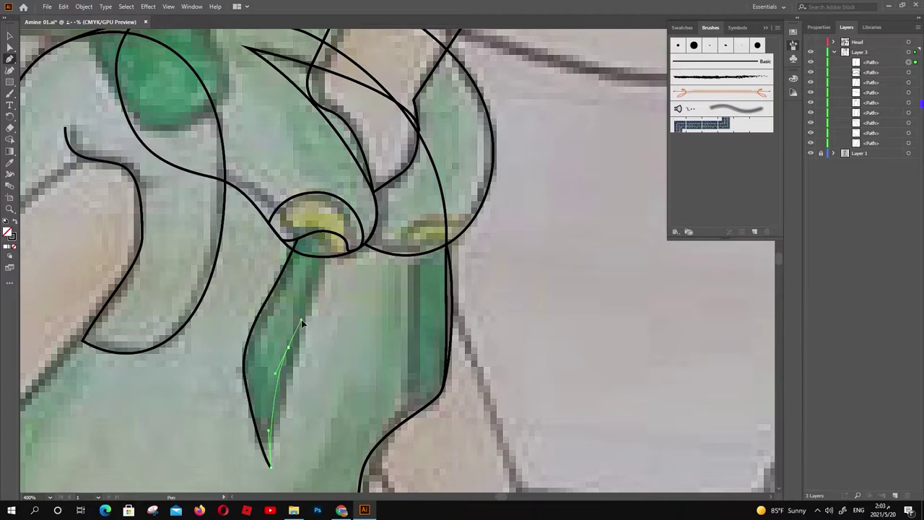
pyautogui.click(330, 244)
# Refine the small loop's inner curve and reshape the collar's lower point with Direct Selection
pyautogui.keyDown('ctrl'); pyautogui.click(353, 259); pyautogui.keyUp('ctrl')
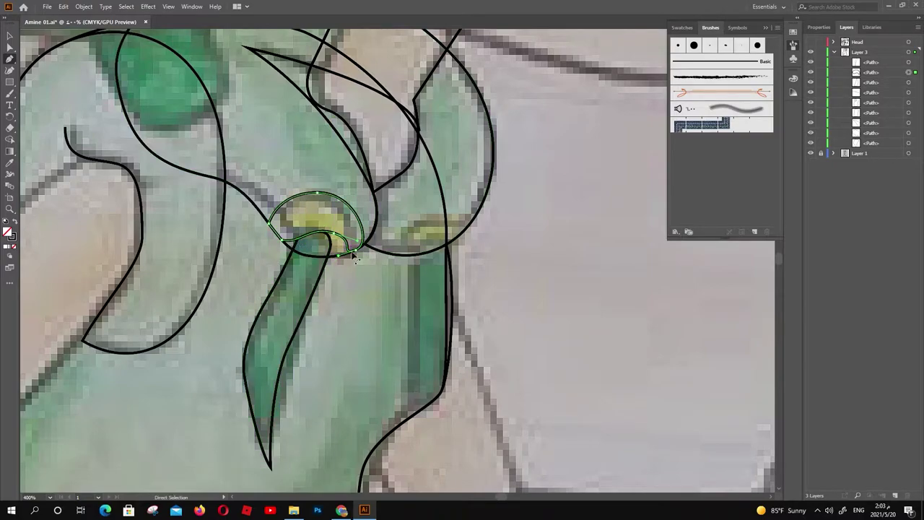
pyautogui.moveTo(354, 259); pyautogui.dragTo(311, 254)
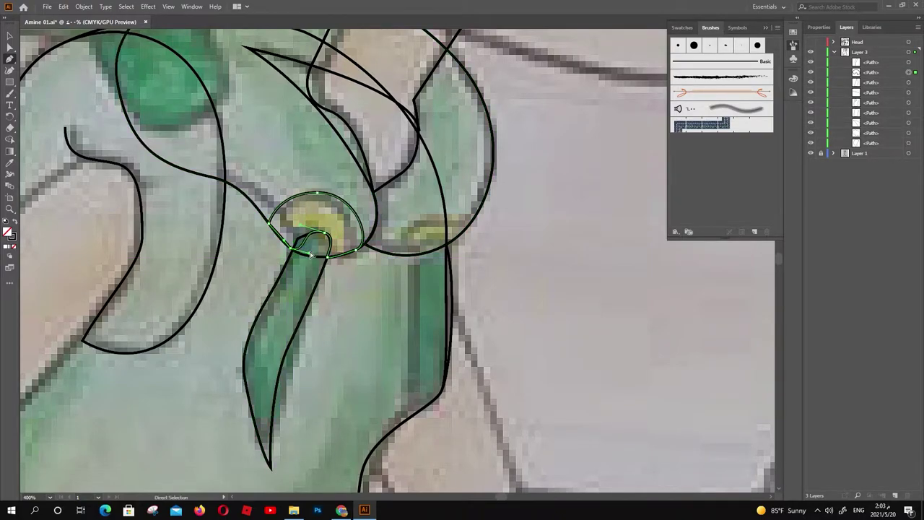
pyautogui.keyDown('ctrl'); pyautogui.click(328, 239); pyautogui.keyUp('ctrl')
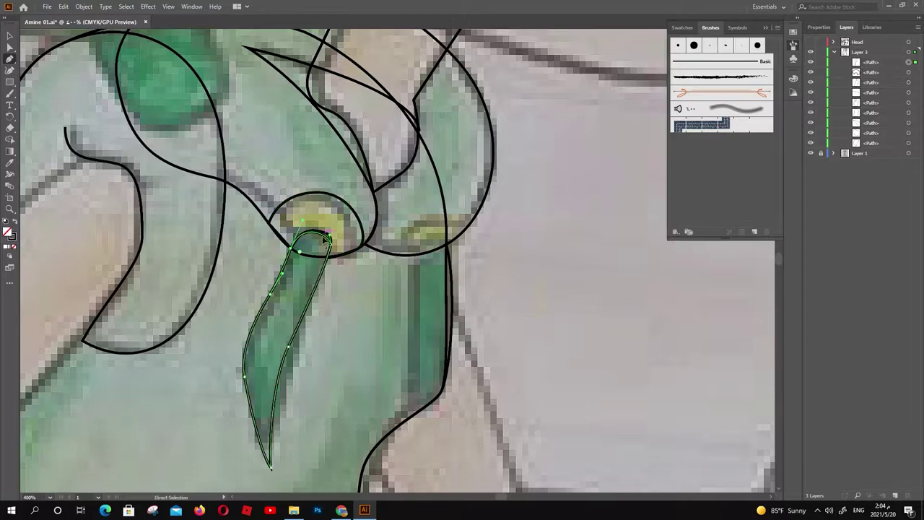
pyautogui.moveTo(318, 216); pyautogui.dragTo(390, 293)
pyautogui.keyDown('ctrl'); pyautogui.click(391, 187); pyautogui.keyUp('ctrl')
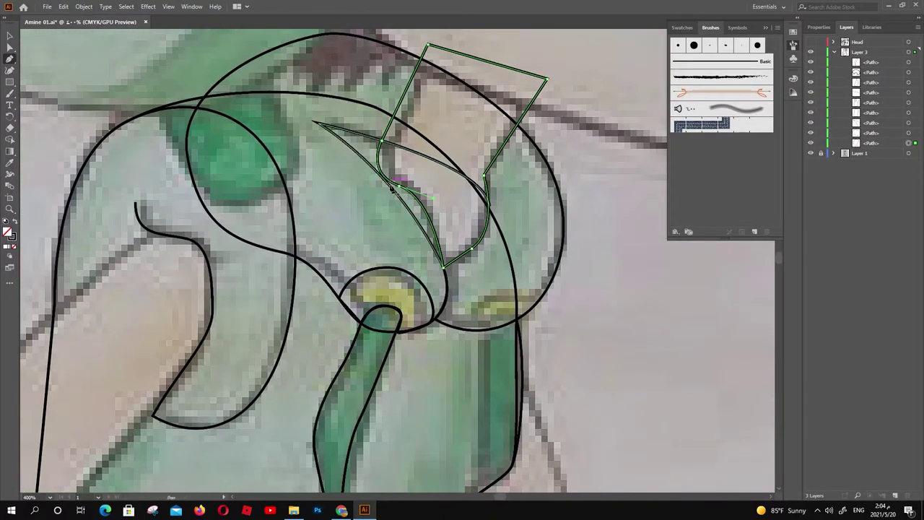
pyautogui.moveTo(390, 187)
pyautogui.mouseDown()
pyautogui.moveTo(386, 143)
pyautogui.moveTo(377, 172)
pyautogui.mouseUp()
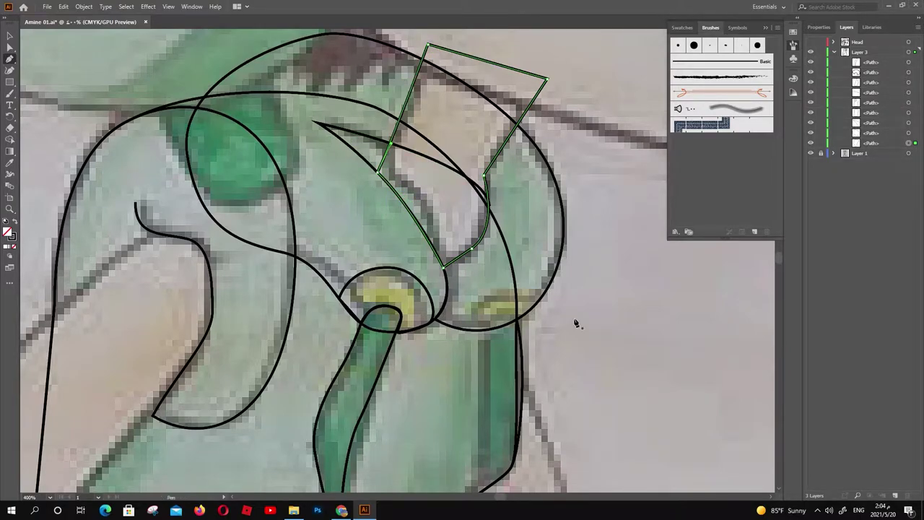
# Trace the right eyelet loop as a closed curved outline
pyautogui.keyDown('ctrl'); pyautogui.click(499, 336); pyautogui.keyUp('ctrl')
pyautogui.click(462, 329)
pyautogui.moveTo(546, 290); pyautogui.dragTo(607, 312)
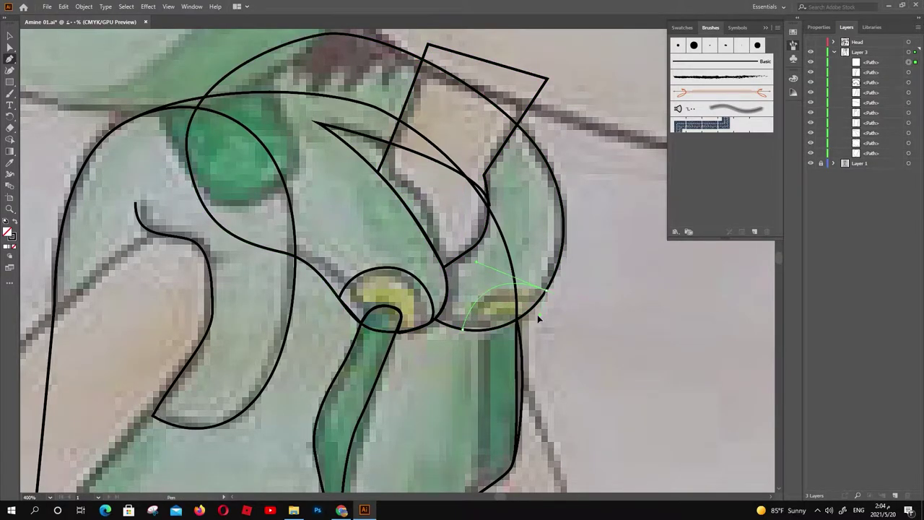
pyautogui.moveTo(495, 328); pyautogui.dragTo(520, 317)
pyautogui.click(462, 328)
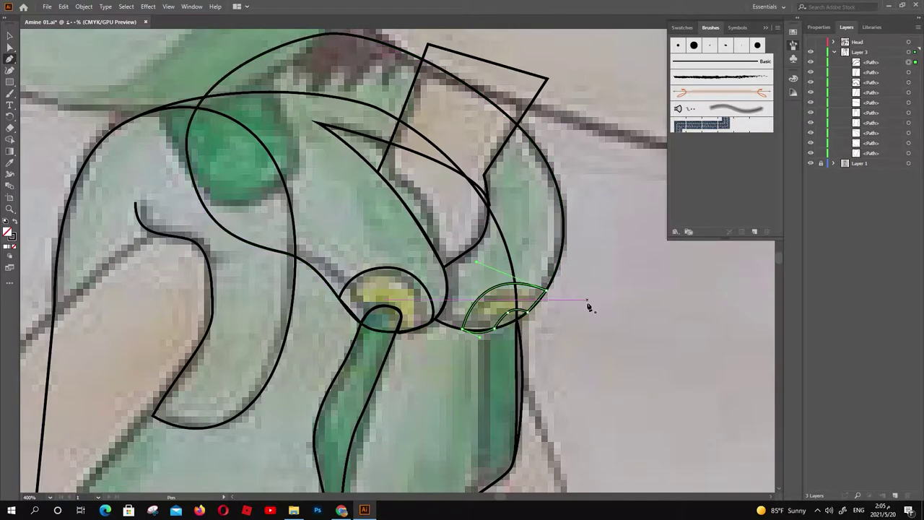
# Trace the right hanging drawstring and adjust its bottom tip and left curve
pyautogui.scroll(-5, 588, 307)
pyautogui.click(497, 171)
pyautogui.moveTo(488, 203); pyautogui.dragTo(473, 289)
pyautogui.moveTo(497, 369); pyautogui.dragTo(512, 270)
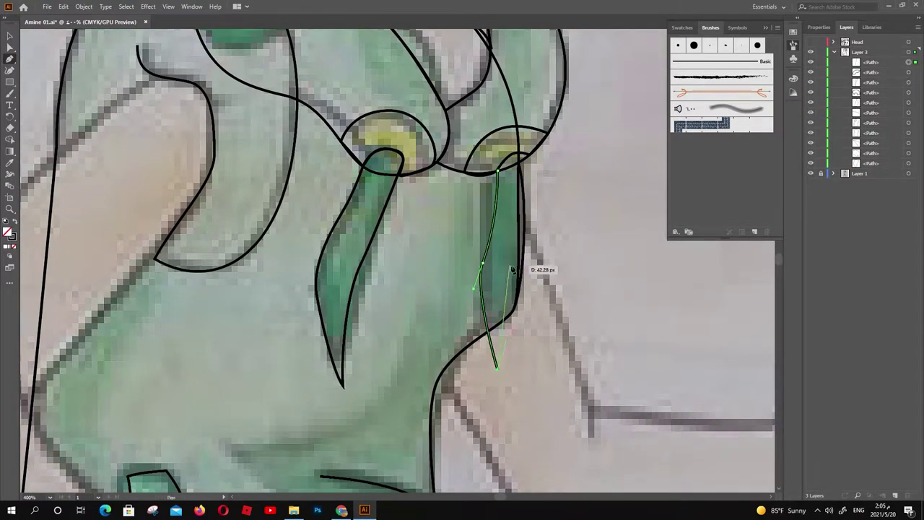
pyautogui.click(498, 171)
pyautogui.click(530, 154)
pyautogui.click(498, 172)
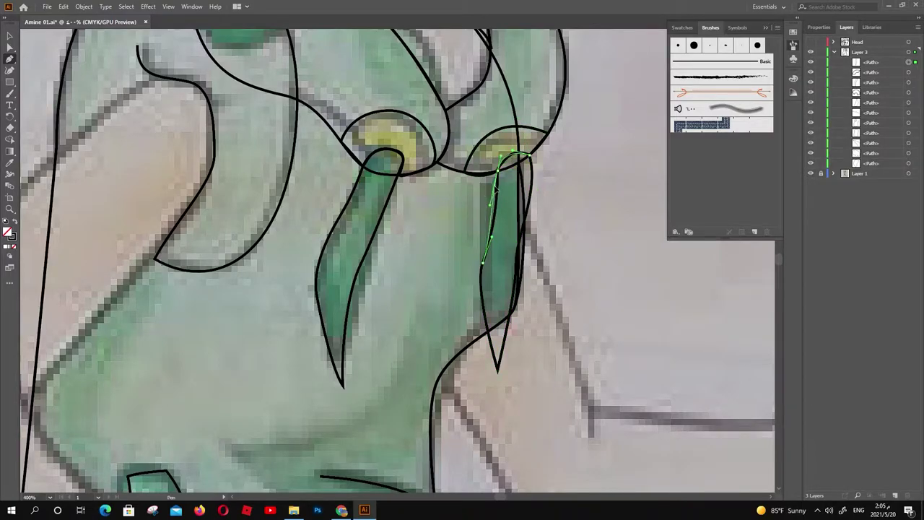
pyautogui.keyDown('ctrl'); pyautogui.click(537, 264); pyautogui.keyUp('ctrl')
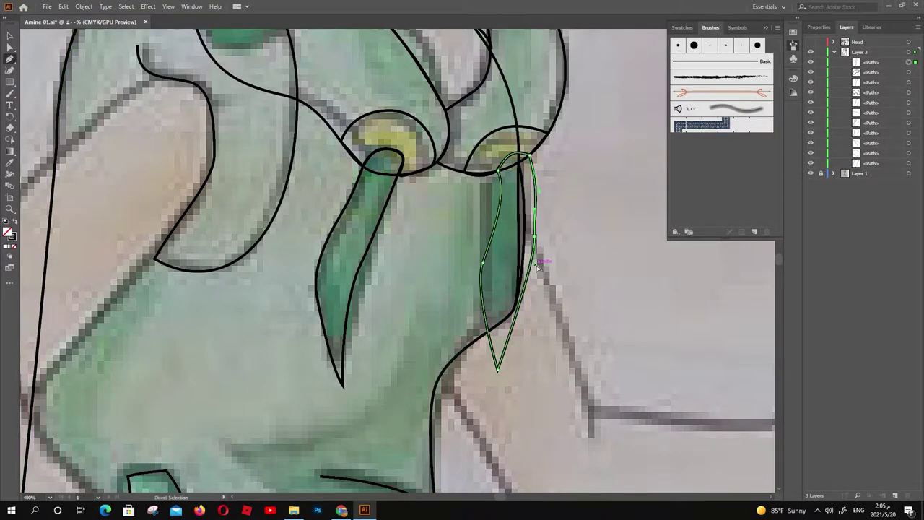
pyautogui.moveTo(497, 369); pyautogui.dragTo(536, 368)
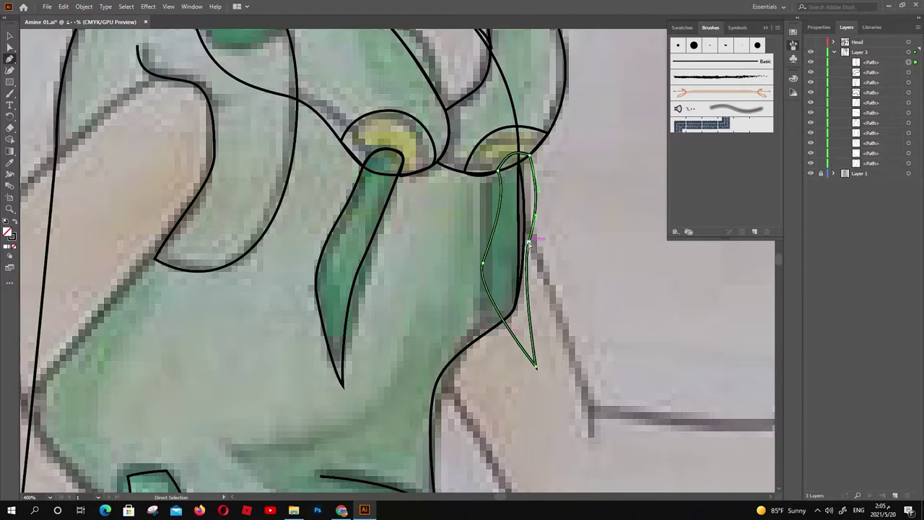
pyautogui.moveTo(489, 264); pyautogui.dragTo(489, 264)
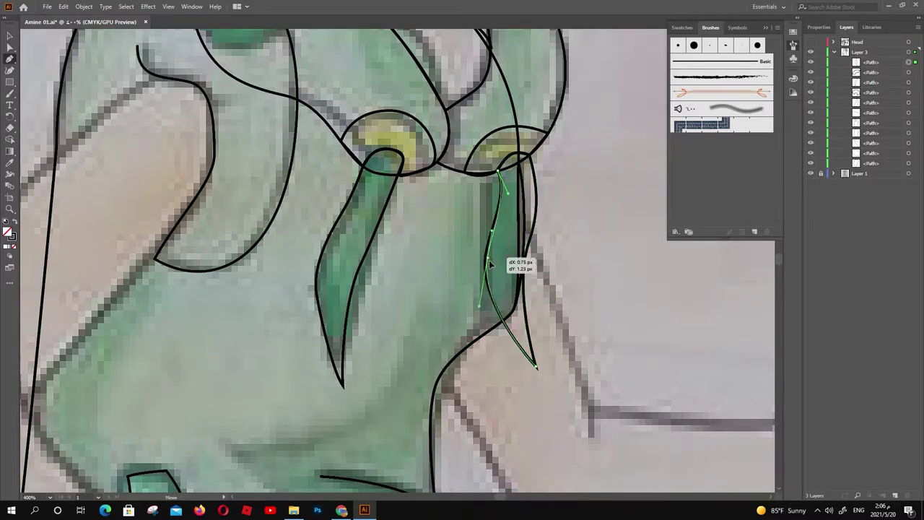
pyautogui.scroll(-2, 433, 286)
# Trace the sweater's ribbed waistband as a closed outline
pyautogui.click(442, 332)
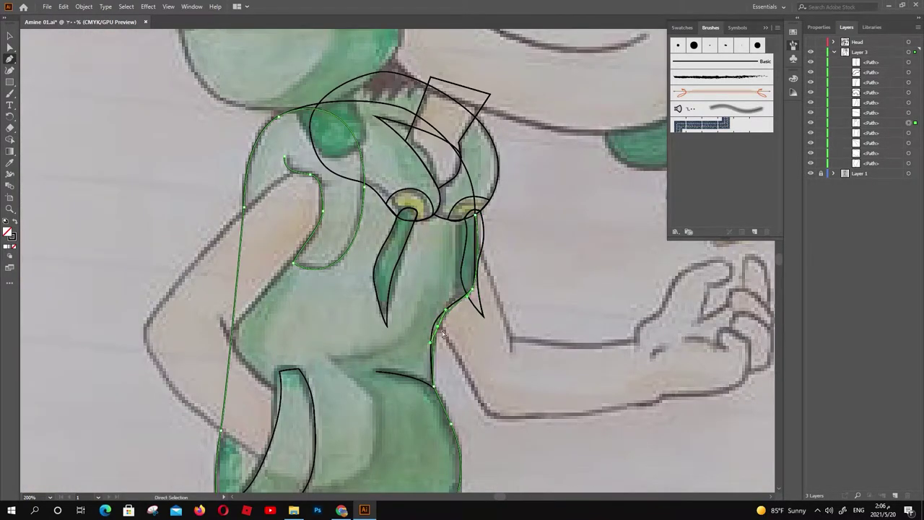
pyautogui.scroll(-5, 517, 292)
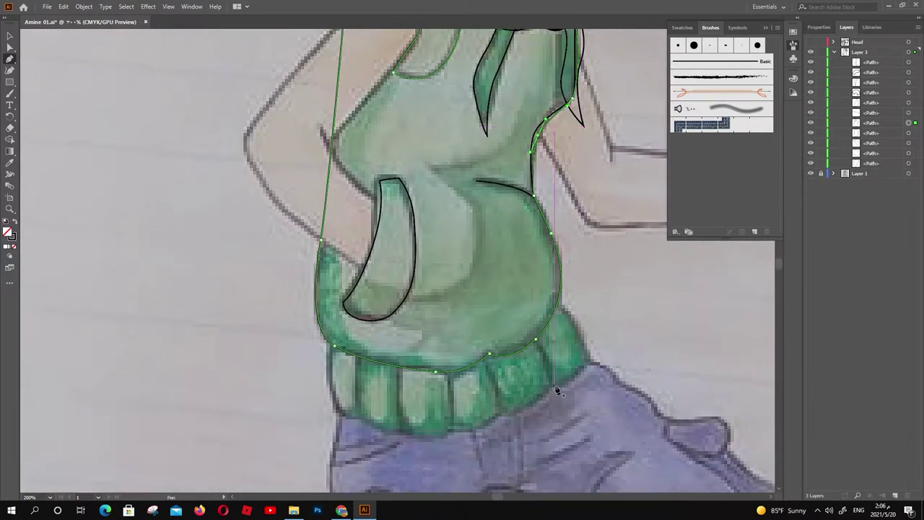
pyautogui.click(560, 309)
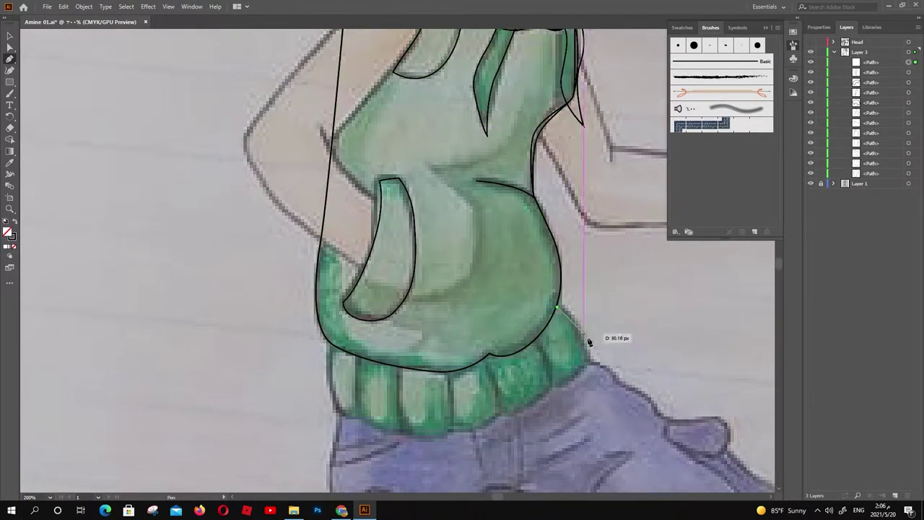
pyautogui.click(502, 413)
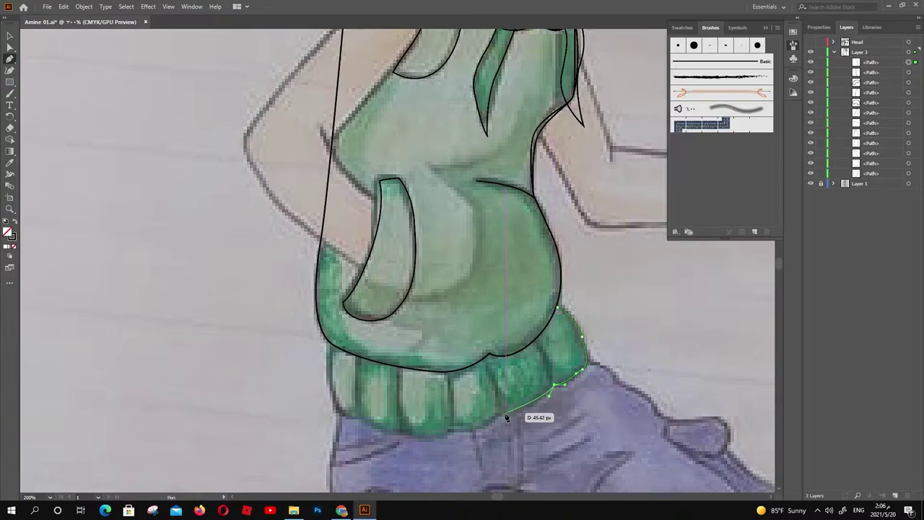
pyautogui.click(445, 434)
pyautogui.moveTo(406, 431)
pyautogui.mouseDown()
pyautogui.moveTo(401, 417)
pyautogui.moveTo(342, 419)
pyautogui.mouseUp()
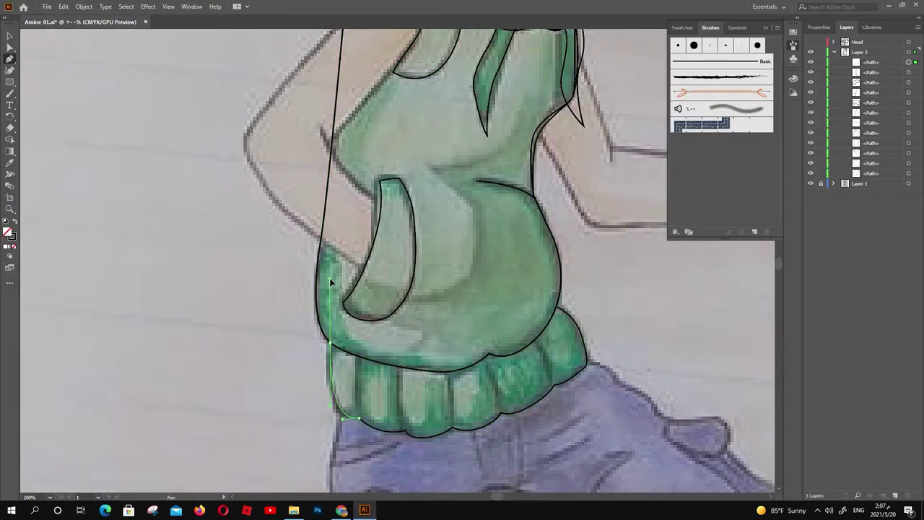
pyautogui.click(557, 309)
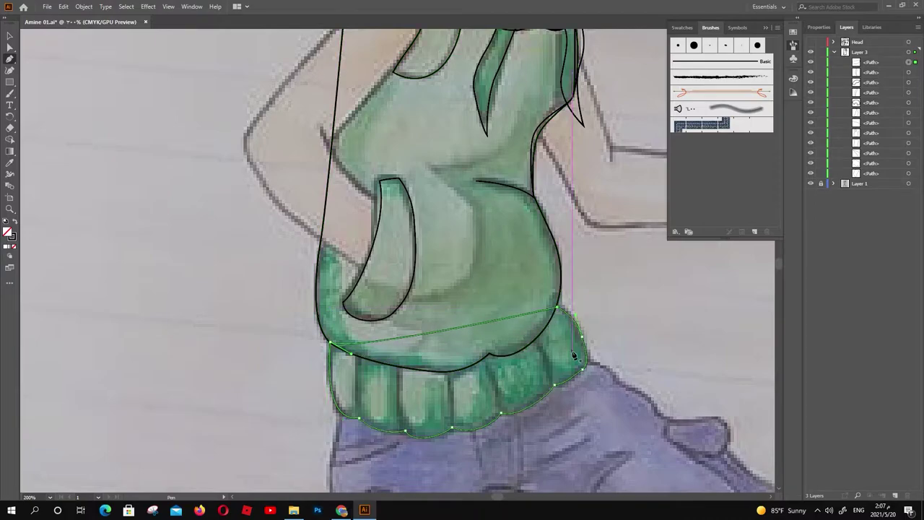
# Draw the curved rib fold lines across the waistband and group them with Ctrl+G
pyautogui.click(535, 339)
pyautogui.moveTo(554, 384); pyautogui.dragTo(560, 413)
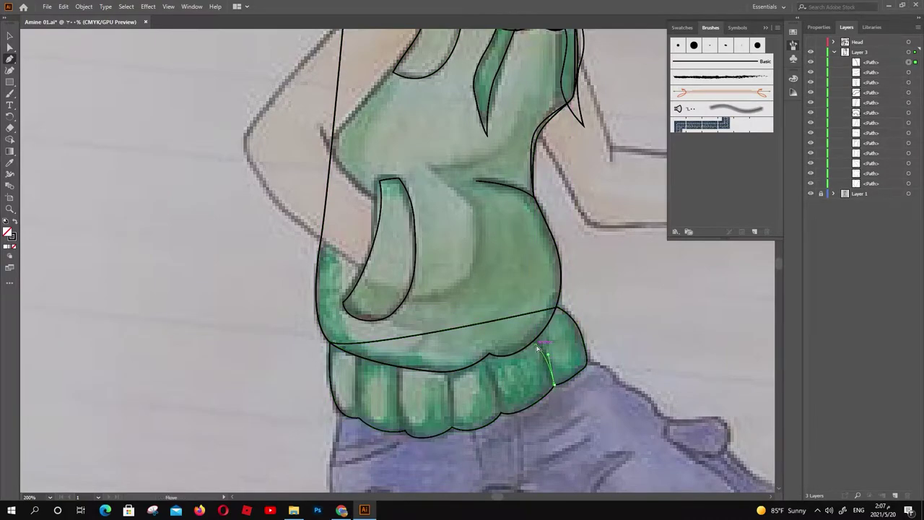
pyautogui.press('Escape')
pyautogui.click(486, 360)
pyautogui.click(499, 409)
pyautogui.press('Escape')
pyautogui.click(449, 377)
pyautogui.moveTo(452, 428); pyautogui.dragTo(457, 449)
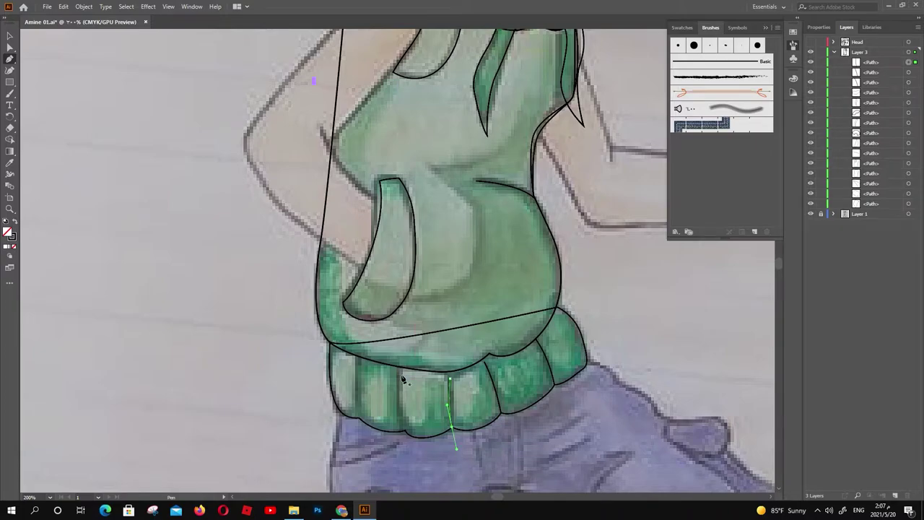
pyautogui.press('Escape')
pyautogui.click(401, 373)
pyautogui.moveTo(405, 430); pyautogui.dragTo(416, 452)
pyautogui.press('Escape')
pyautogui.click(356, 362)
pyautogui.moveTo(357, 419); pyautogui.dragTo(364, 446)
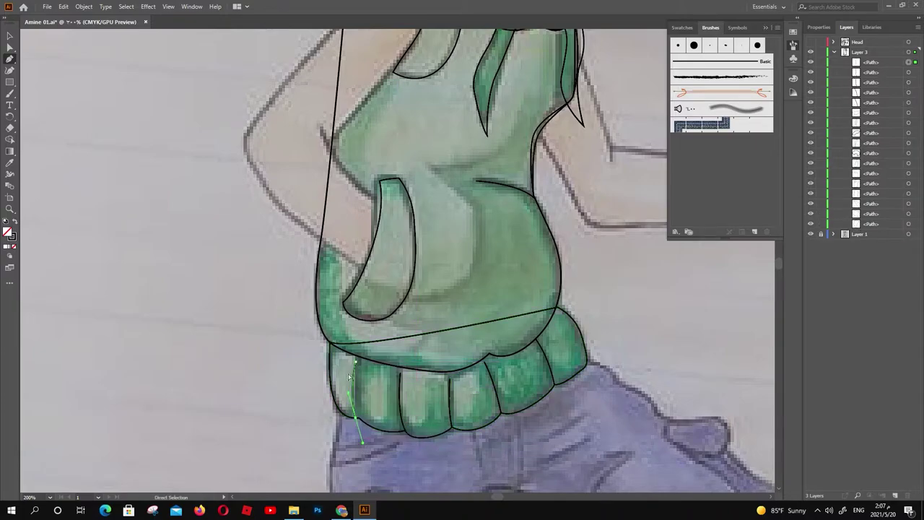
pyautogui.press('Escape')
pyautogui.click(484, 359)
pyautogui.moveTo(500, 413); pyautogui.dragTo(490, 369)
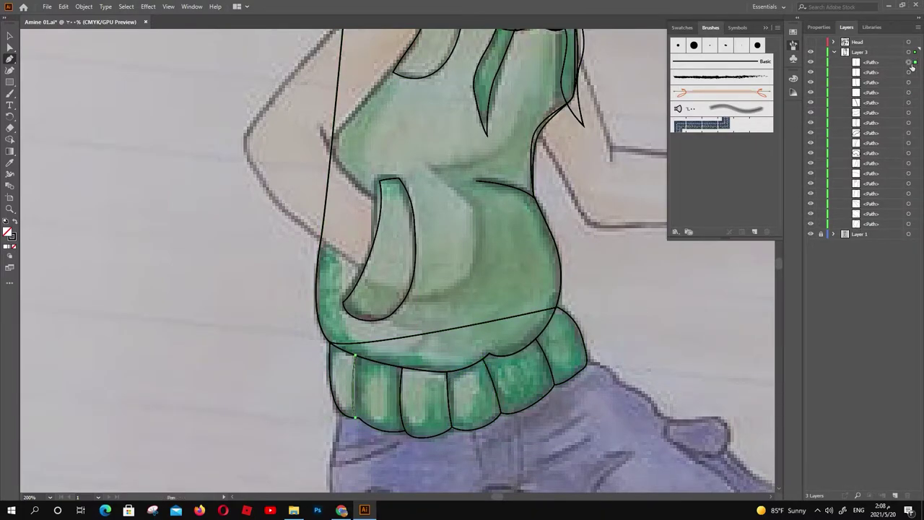
pyautogui.hotkey('ctrl', 'g')
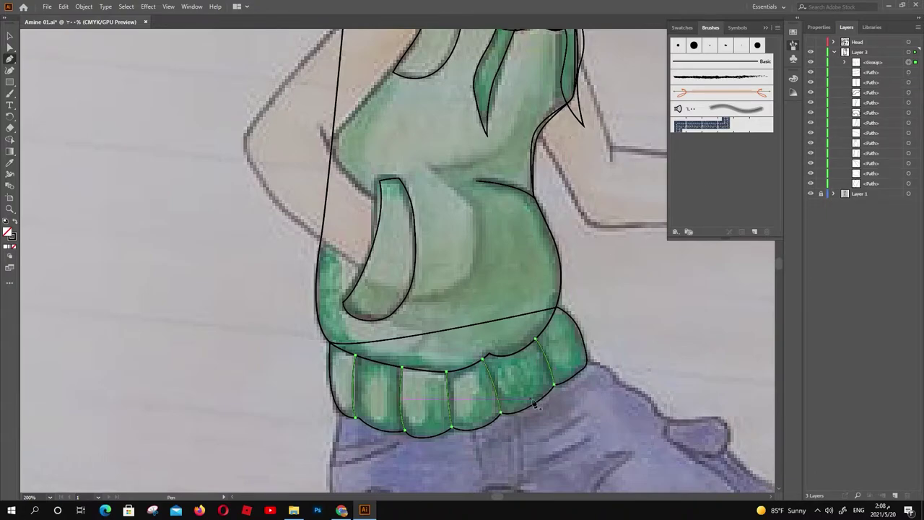
pyautogui.press('Escape')
# Outline the oval highlights inside the ribs and the highlight edges on the leftmost rib
pyautogui.click(458, 382)
pyautogui.click(459, 426)
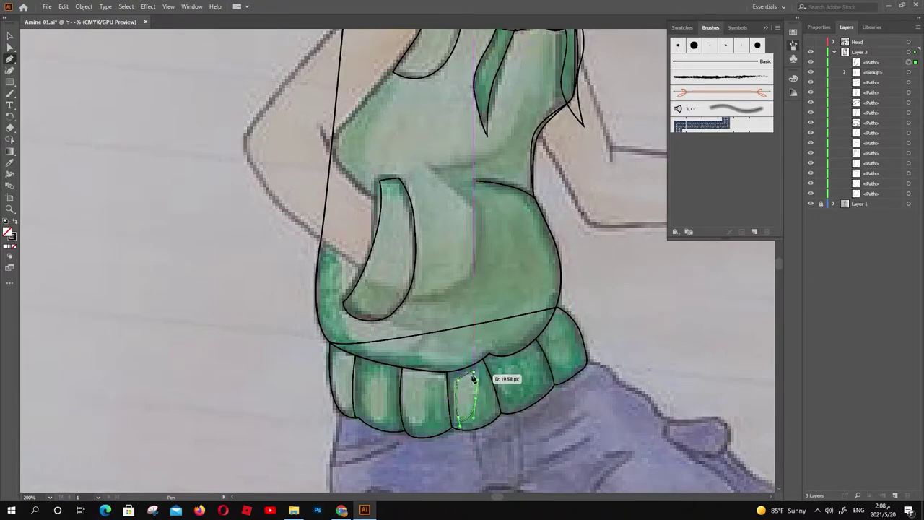
pyautogui.click(408, 379)
pyautogui.moveTo(419, 423)
pyautogui.mouseDown()
pyautogui.moveTo(433, 423)
pyautogui.moveTo(390, 399)
pyautogui.mouseUp()
pyautogui.click(407, 377)
pyautogui.click(375, 369)
pyautogui.click(365, 392)
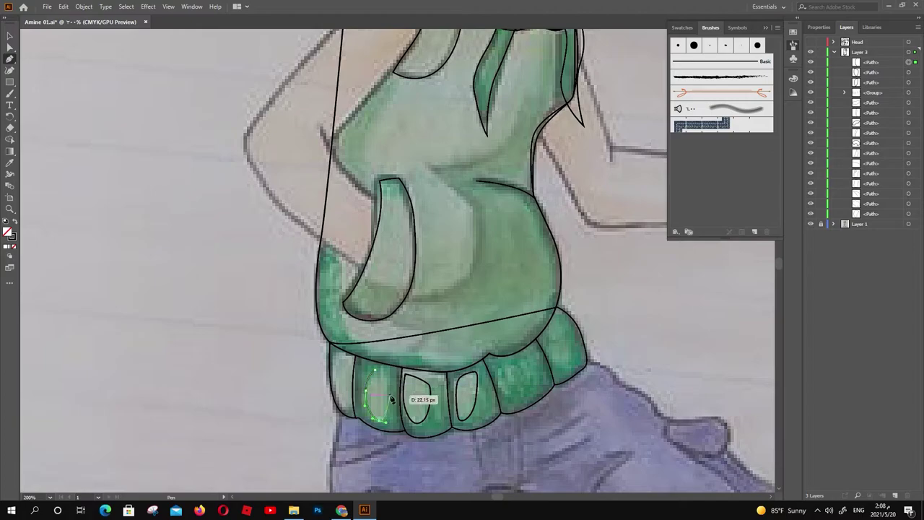
pyautogui.click(374, 370)
pyautogui.click(334, 354)
pyautogui.click(331, 374)
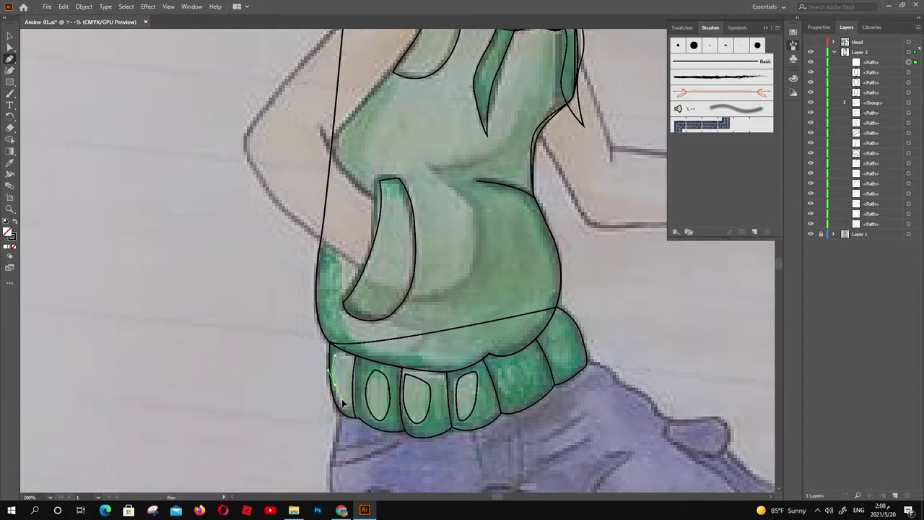
pyautogui.click(340, 412)
pyautogui.click(351, 412)
pyautogui.click(353, 373)
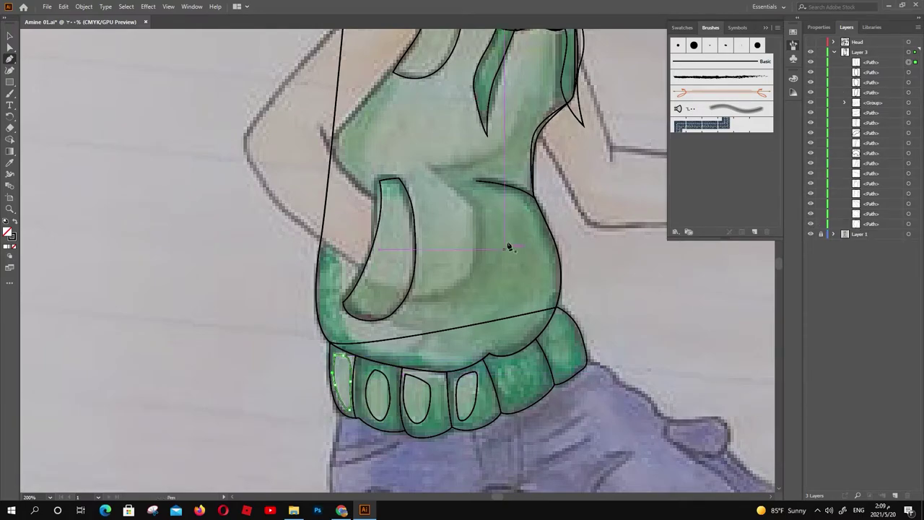
# Outline the bent left arm and hand as a closed path, then begin the outstretched arm
pyautogui.scroll(4, 509, 247)
pyautogui.click(375, 110)
pyautogui.click(284, 195)
pyautogui.click(231, 264)
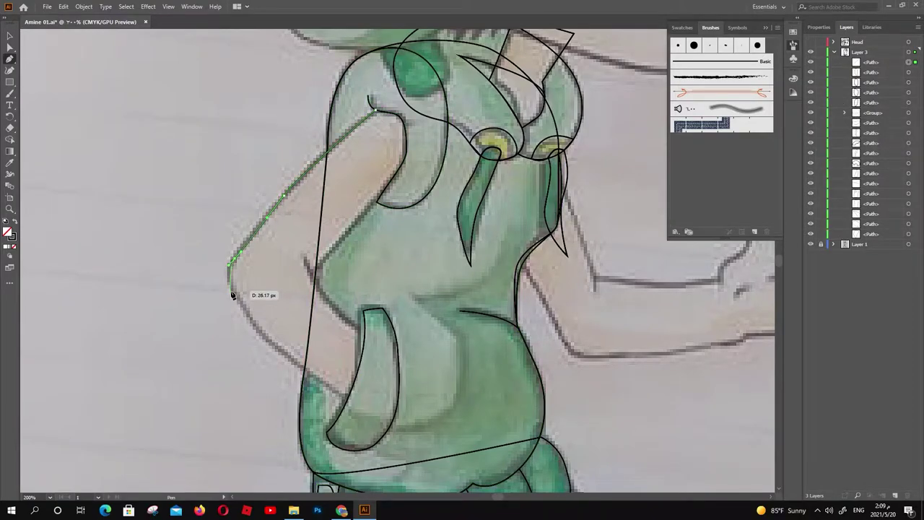
pyautogui.click(347, 400)
pyautogui.click(364, 307)
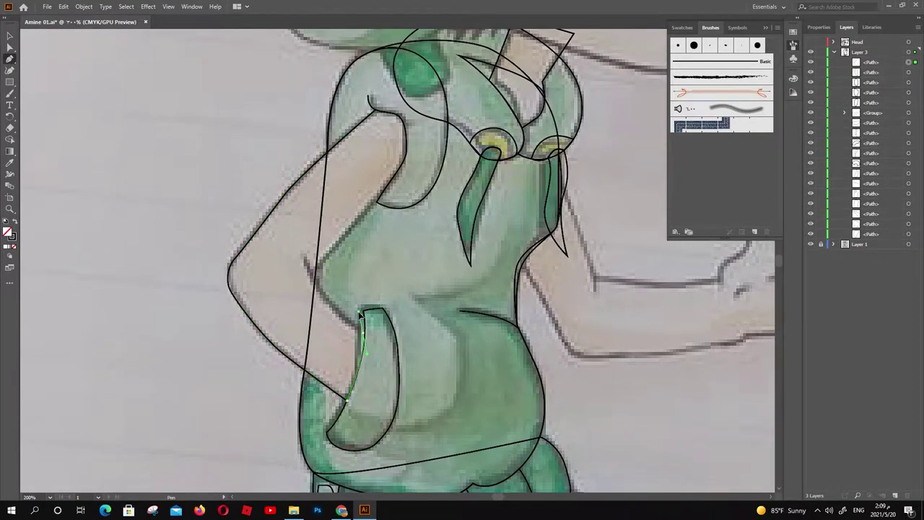
pyautogui.click(362, 330)
pyautogui.click(304, 262)
pyautogui.click(376, 205)
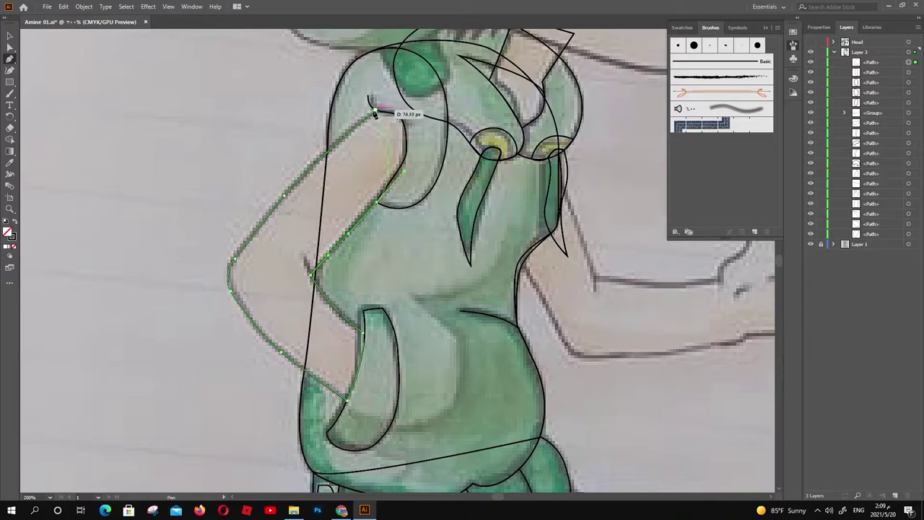
pyautogui.moveTo(308, 273); pyautogui.dragTo(318, 287)
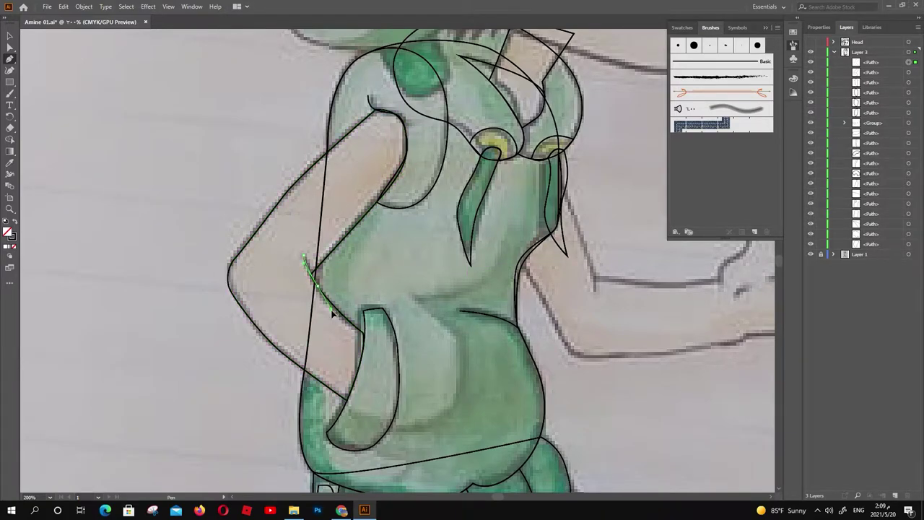
pyautogui.moveTo(451, 312); pyautogui.dragTo(206, 276)
# Trace the forearm's underside and around the fist and thumb, undoing a stray loop
pyautogui.moveTo(274, 234); pyautogui.dragTo(308, 310)
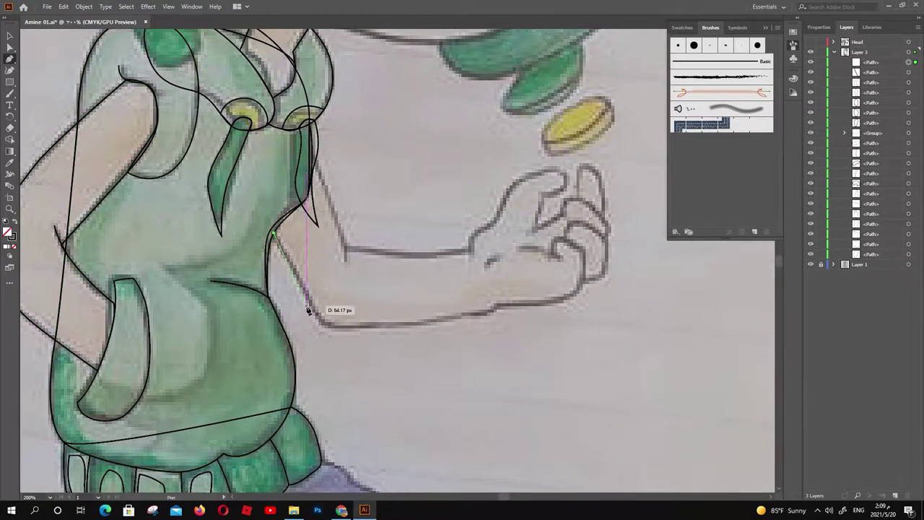
pyautogui.click(566, 304)
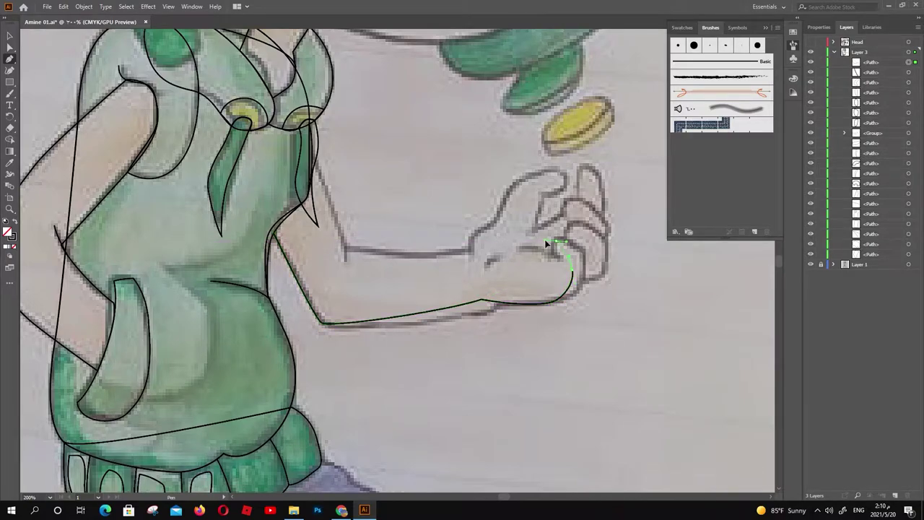
pyautogui.moveTo(547, 257); pyautogui.dragTo(542, 273)
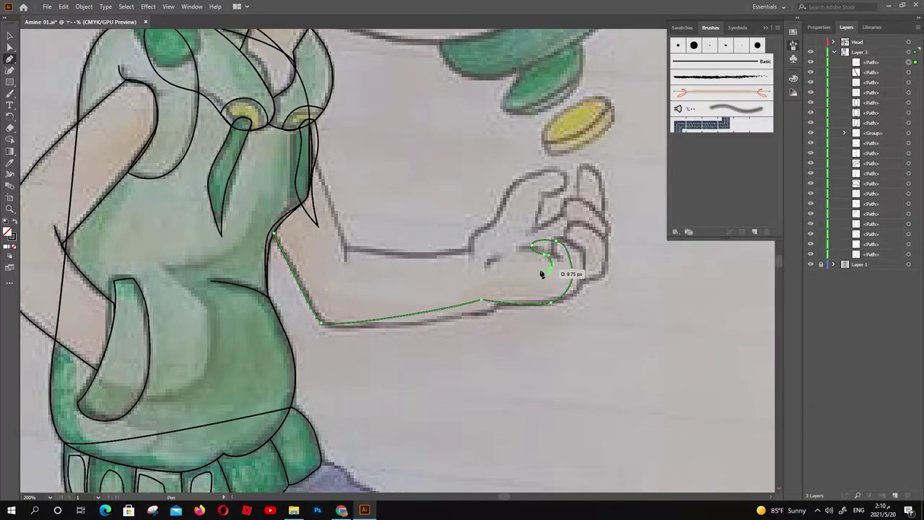
pyautogui.hotkey('ctrl', 'z')
pyautogui.moveTo(583, 281); pyautogui.dragTo(629, 244)
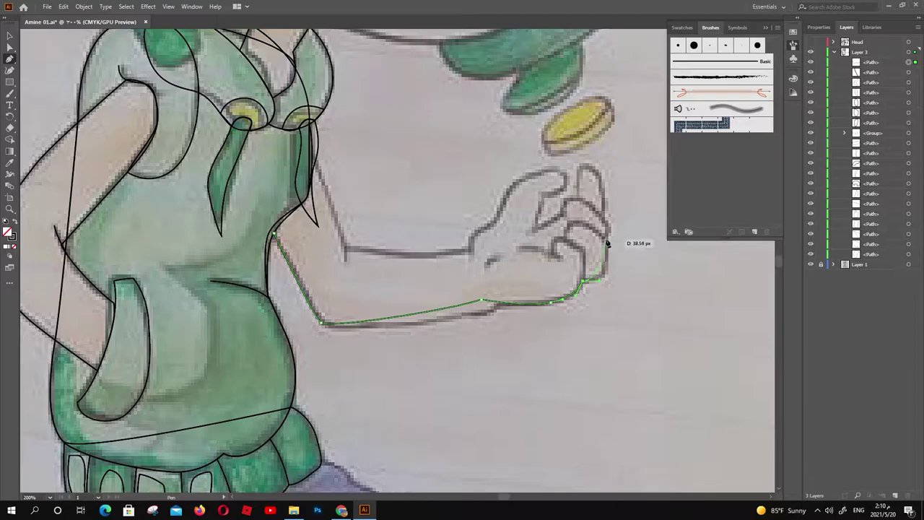
pyautogui.click(607, 227)
pyautogui.moveTo(588, 170); pyautogui.dragTo(579, 191)
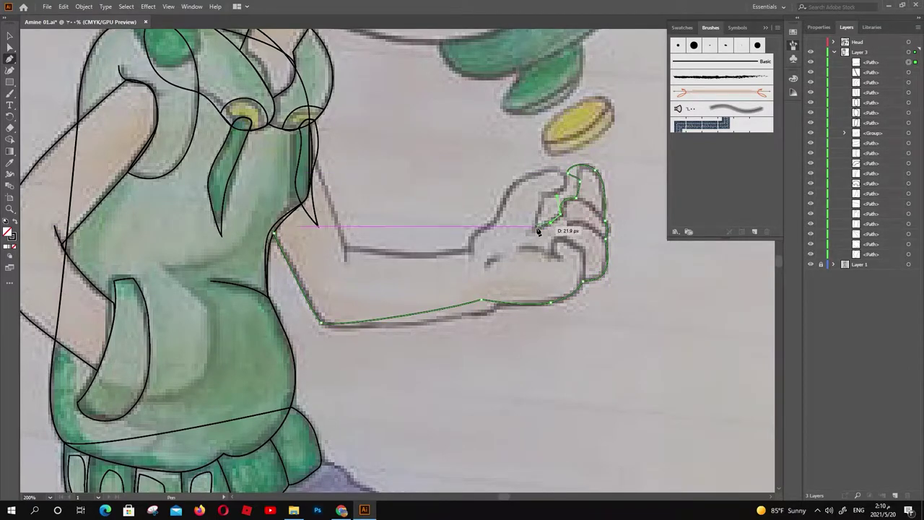
pyautogui.click(543, 196)
# Continue the outline along the forearm top and shoulder, closing the arm path
pyautogui.click(550, 171)
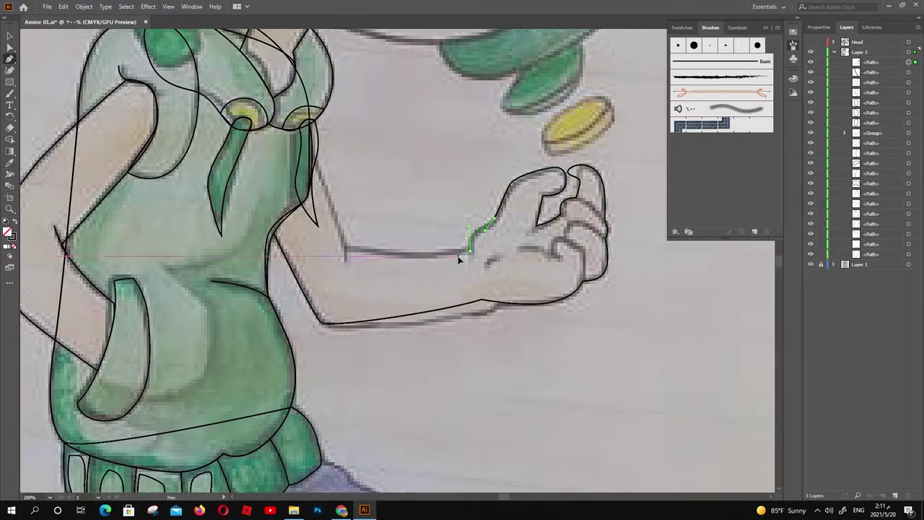
pyautogui.click(469, 251)
pyautogui.click(345, 250)
pyautogui.click(308, 155)
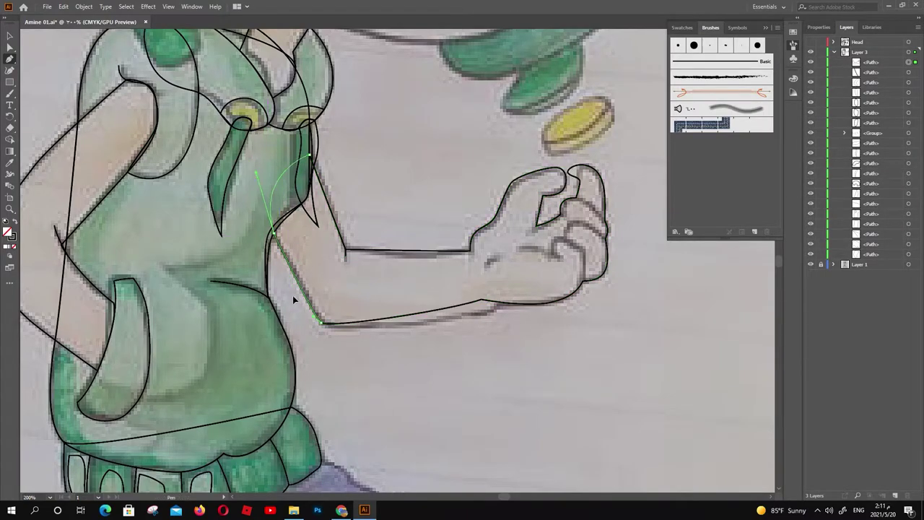
pyautogui.moveTo(257, 199); pyautogui.dragTo(276, 262)
pyautogui.click(320, 323)
pyautogui.scroll(-2, 431, 165)
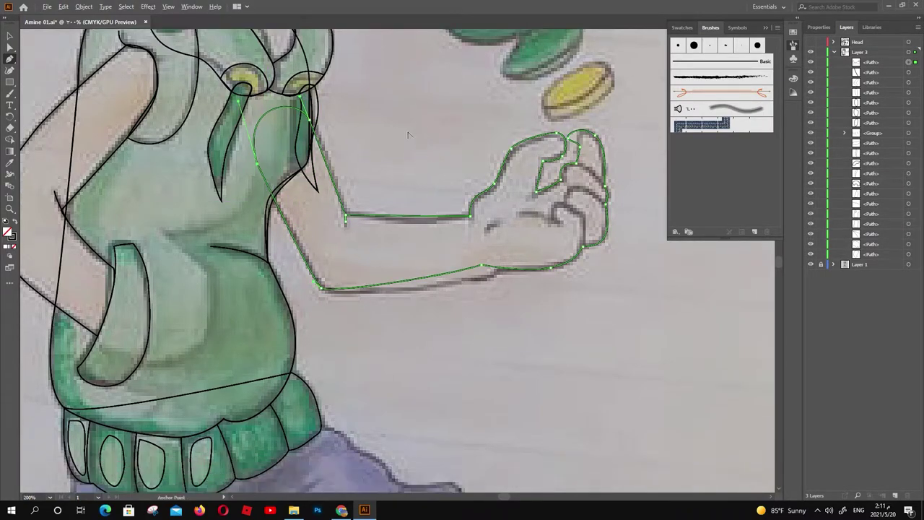
pyautogui.scroll(-2, 431, 165)
pyautogui.scroll(-2, 431, 165)
# Hide the upper-body Layer 3 and create a new Layer 4 for the shorts
pyautogui.click(834, 52)
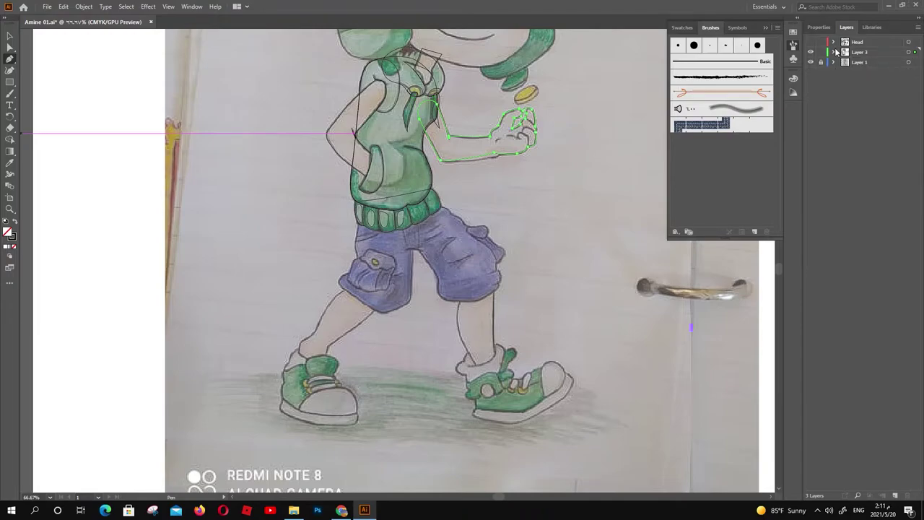
pyautogui.click(810, 52)
pyautogui.hotkey('ctrl', 'l')
pyautogui.scroll(2, 367, 274)
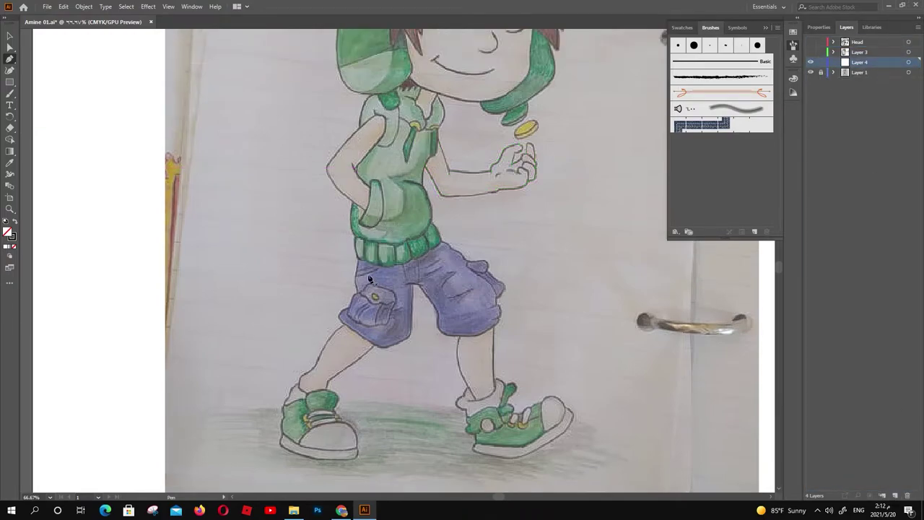
pyautogui.scroll(3, 423, 253)
pyautogui.scroll(-2, 279, 154)
# Trace the shorts' left side, pocket, left leg bottom and inner leg across the crotch
pyautogui.click(192, 103)
pyautogui.click(178, 173)
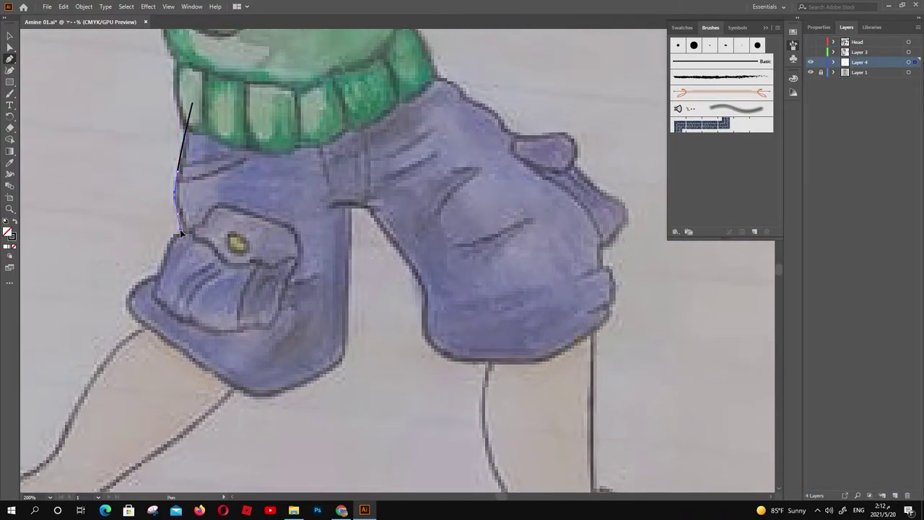
pyautogui.click(159, 278)
pyautogui.click(129, 300)
pyautogui.click(144, 328)
pyautogui.click(226, 379)
pyautogui.click(273, 393)
pyautogui.click(331, 367)
pyautogui.click(350, 208)
pyautogui.click(370, 209)
pyautogui.click(425, 290)
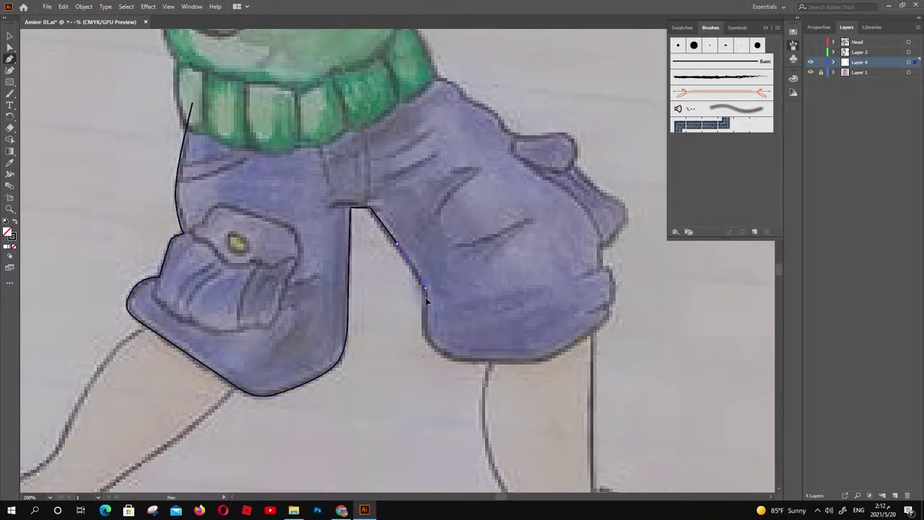
# Trace the right leg's bottom edge, outer edge and cuff
pyautogui.click(425, 337)
pyautogui.click(455, 359)
pyautogui.click(528, 366)
pyautogui.click(609, 321)
pyautogui.click(612, 296)
pyautogui.click(602, 247)
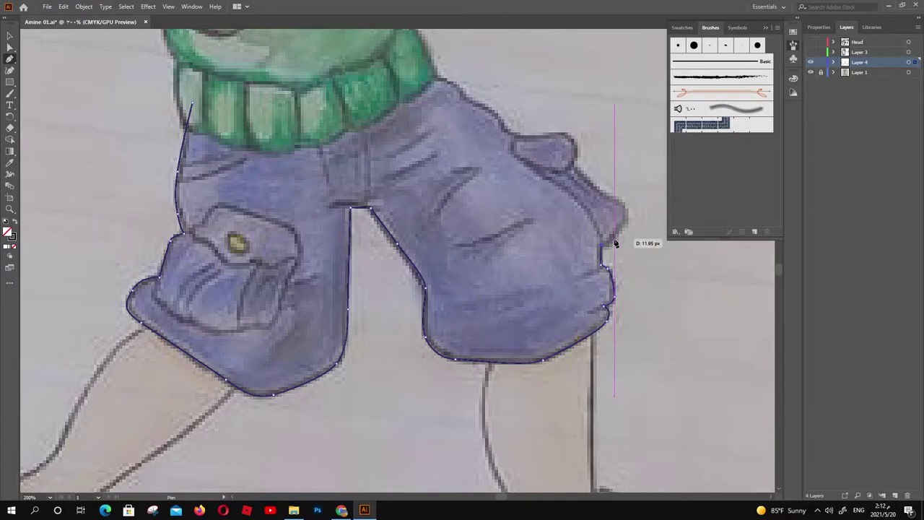
pyautogui.click(627, 215)
pyautogui.click(594, 187)
pyautogui.click(578, 166)
# Trace up to the waistband, close the shorts outline, and start a right-leg crease
pyautogui.click(567, 134)
pyautogui.click(509, 135)
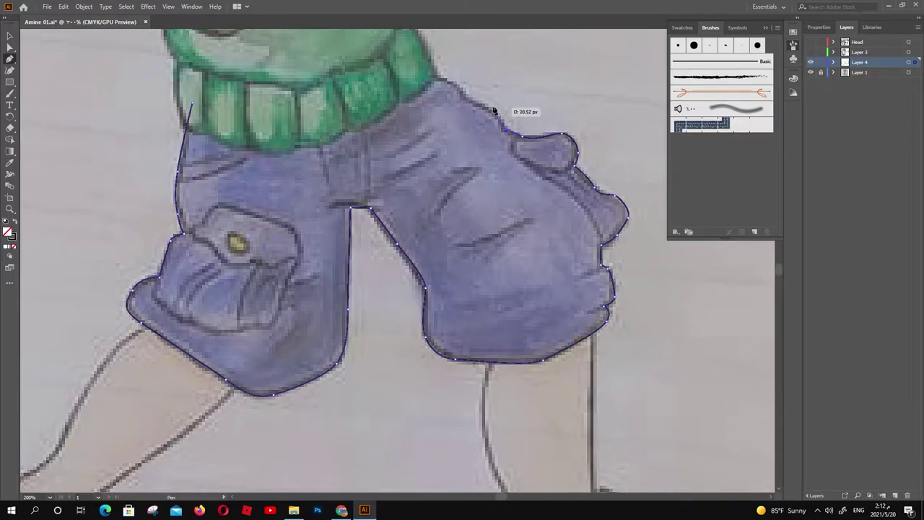
pyautogui.click(467, 102)
pyautogui.click(441, 81)
pyautogui.click(421, 75)
pyautogui.click(397, 41)
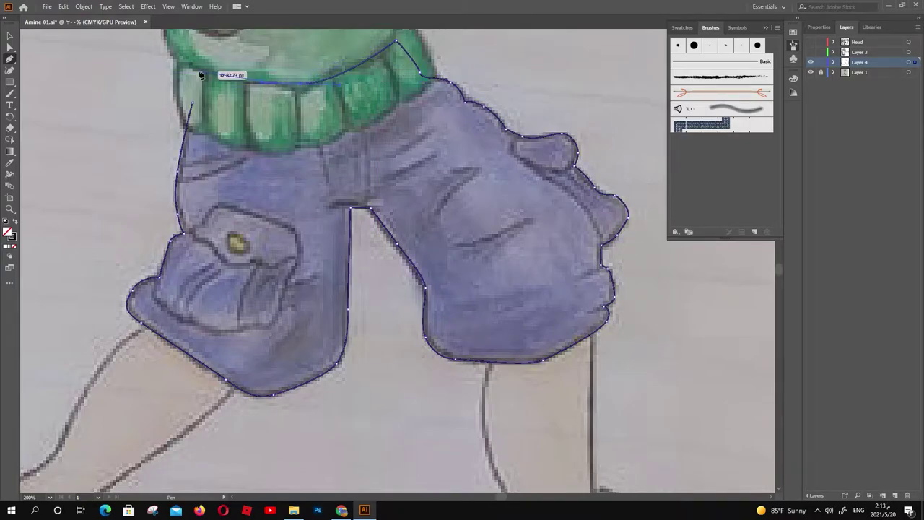
pyautogui.click(200, 71)
pyautogui.click(191, 103)
pyautogui.click(452, 247)
pyautogui.moveTo(527, 222); pyautogui.dragTo(532, 235)
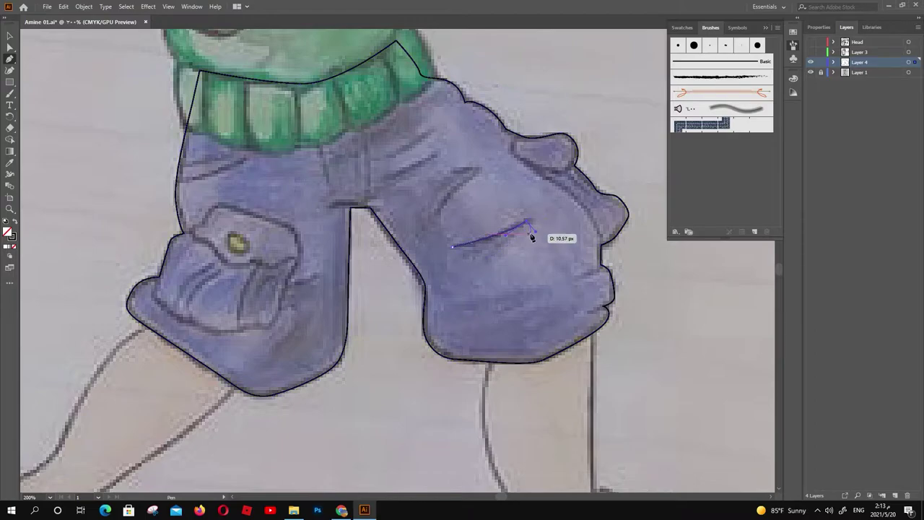
# Draw curved creases on the right leg, one below the left waistband, and the fly seam
pyautogui.click(486, 265)
pyautogui.click(435, 217)
pyautogui.moveTo(488, 174); pyautogui.dragTo(484, 167)
pyautogui.moveTo(421, 166); pyautogui.dragTo(405, 180)
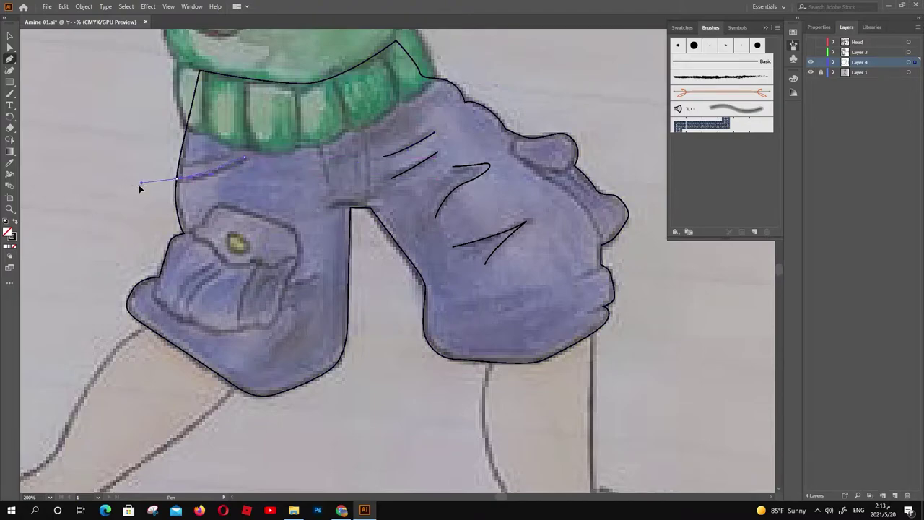
pyautogui.moveTo(140, 189); pyautogui.dragTo(153, 160)
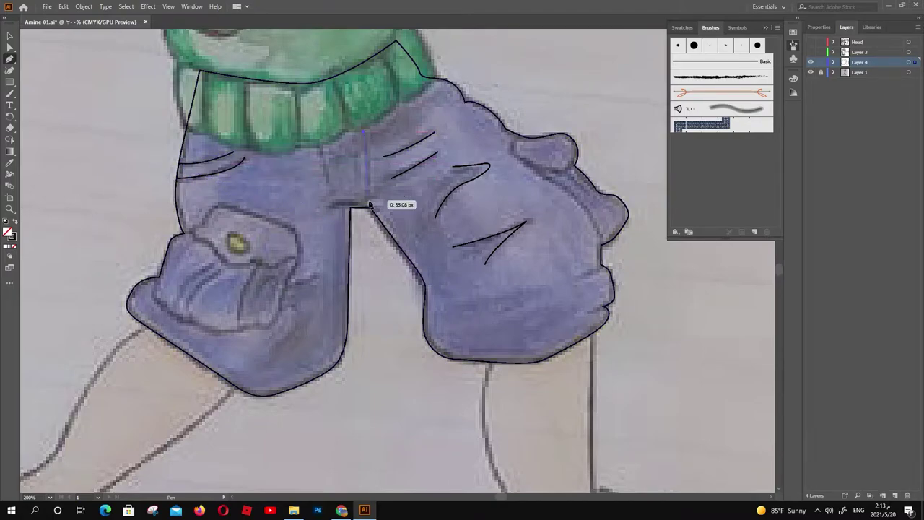
pyautogui.moveTo(370, 205)
pyautogui.mouseDown()
pyautogui.moveTo(372, 229)
pyautogui.moveTo(368, 211)
pyautogui.mouseUp()
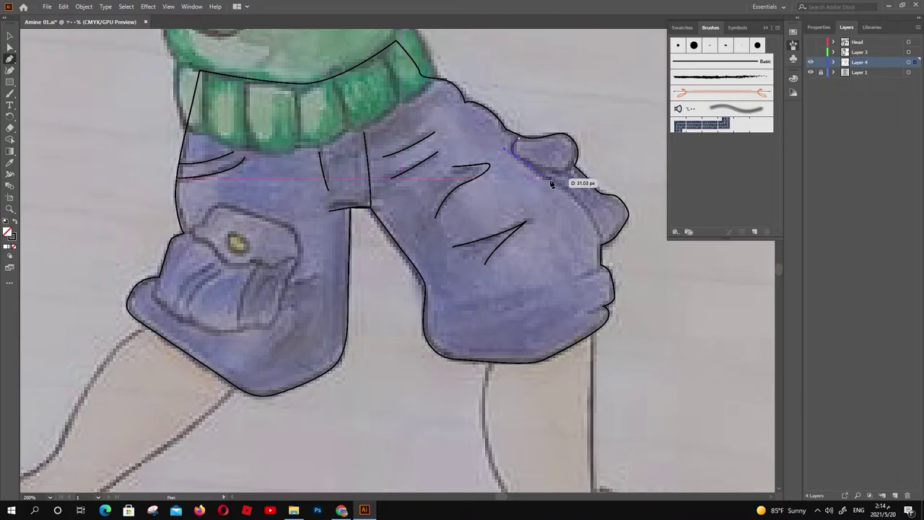
pyautogui.moveTo(552, 183); pyautogui.dragTo(563, 190)
pyautogui.moveTo(598, 237); pyautogui.dragTo(602, 244)
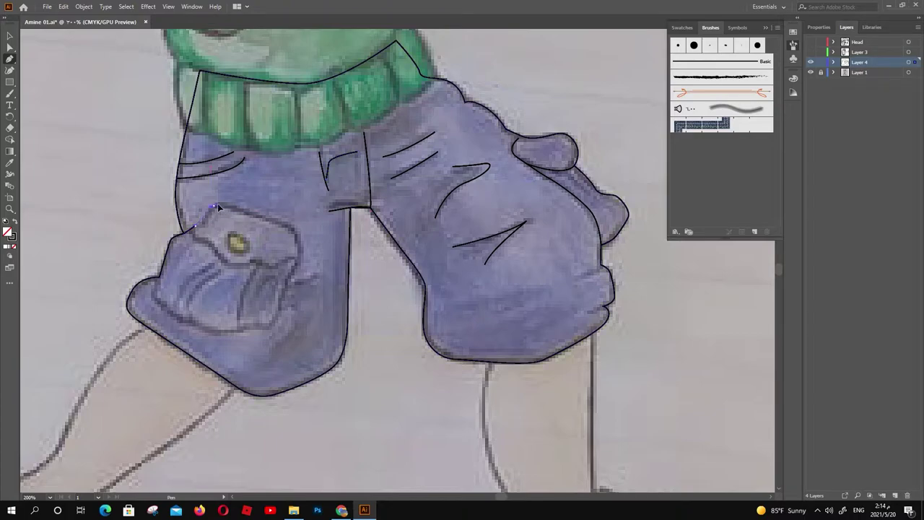
# Outline the pocket and add curved fold lines across and inside it
pyautogui.moveTo(291, 225); pyautogui.dragTo(294, 281)
pyautogui.moveTo(215, 328); pyautogui.dragTo(184, 322)
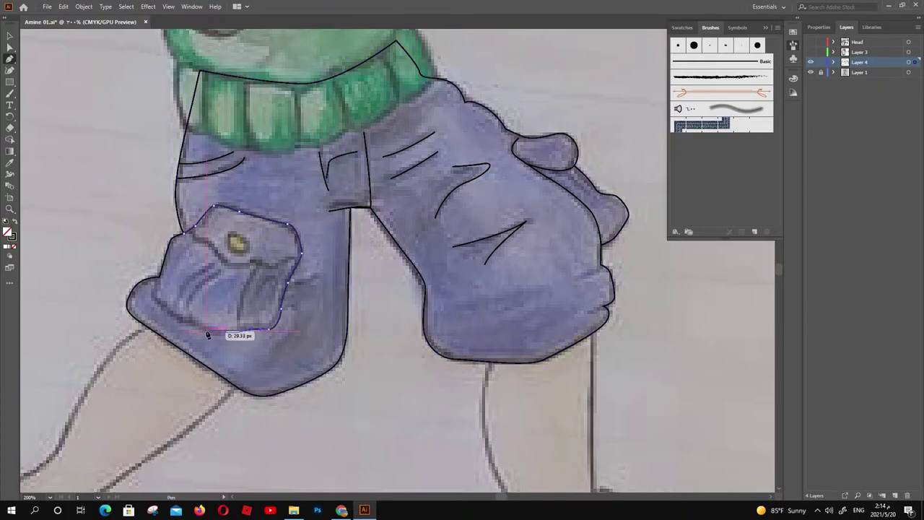
pyautogui.click(156, 279)
pyautogui.click(299, 262)
pyautogui.click(262, 264)
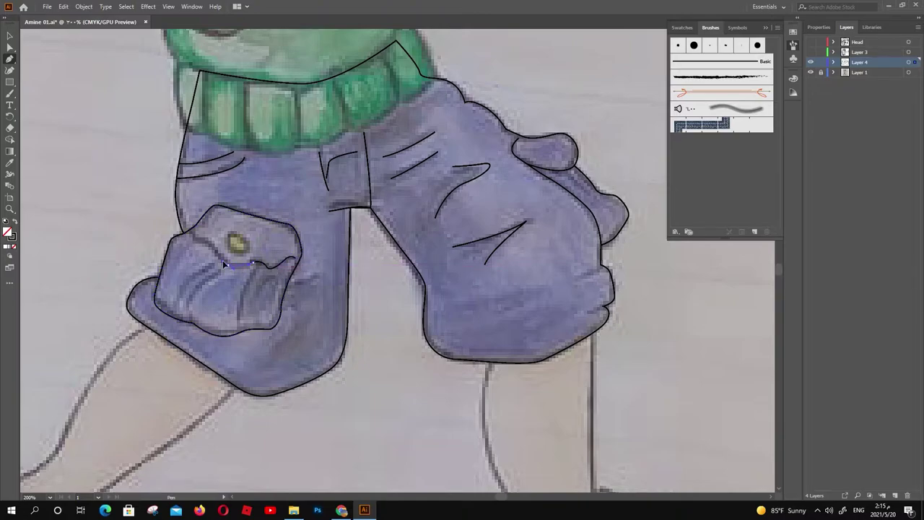
pyautogui.moveTo(224, 261)
pyautogui.mouseDown()
pyautogui.moveTo(192, 244)
pyautogui.moveTo(322, 243)
pyautogui.mouseUp()
pyautogui.click(253, 296)
pyautogui.click(231, 296)
pyautogui.click(240, 332)
pyautogui.moveTo(213, 298); pyautogui.dragTo(186, 312)
pyautogui.moveTo(191, 343); pyautogui.dragTo(176, 310)
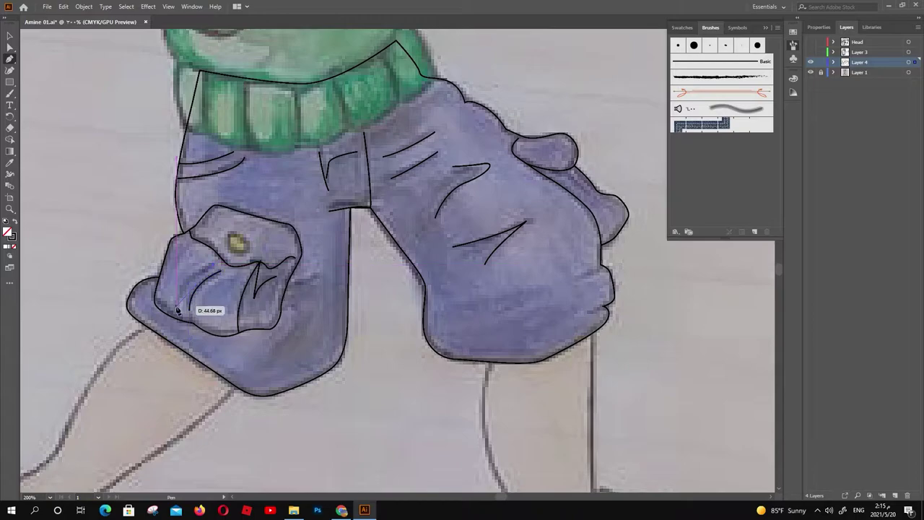
# Add crease strokes along both legs' hems and the right leg's top and outer edge
pyautogui.moveTo(606, 269)
pyautogui.mouseDown()
pyautogui.moveTo(598, 283)
pyautogui.moveTo(541, 301)
pyautogui.mouseUp()
pyautogui.click(606, 307)
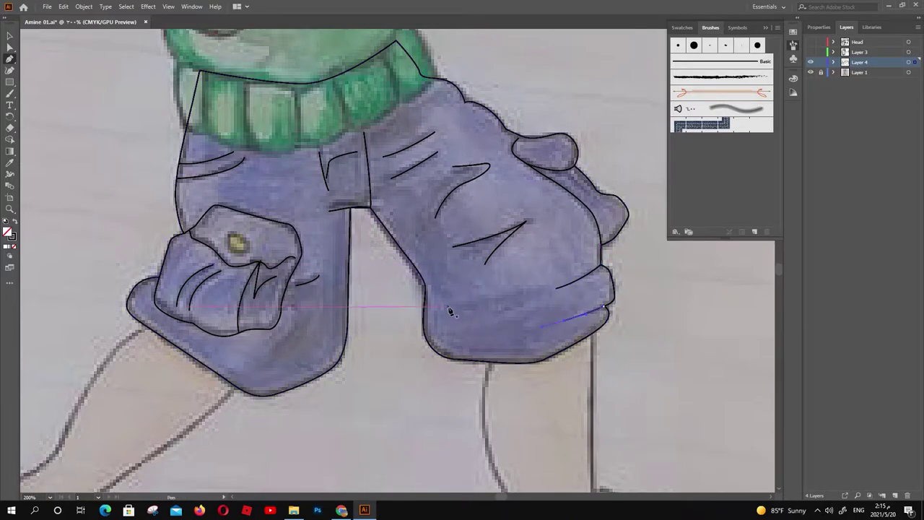
pyautogui.moveTo(444, 307); pyautogui.dragTo(504, 318)
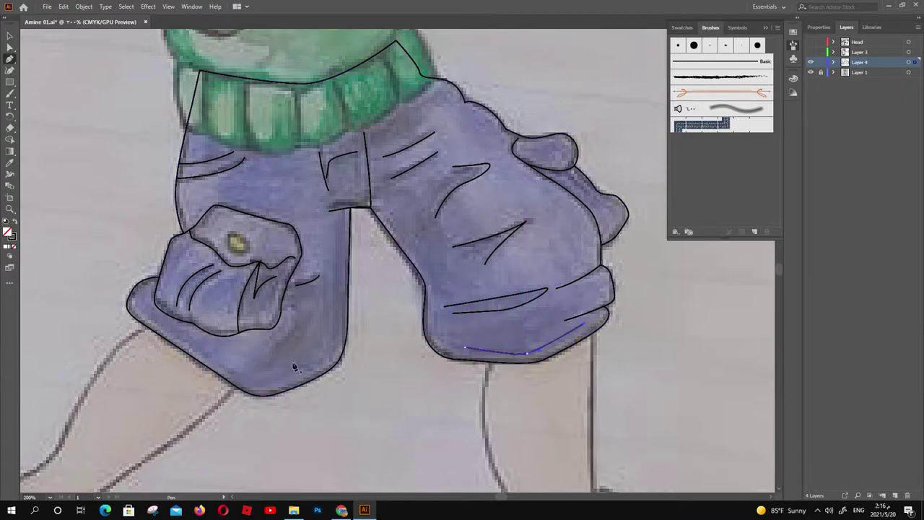
pyautogui.press('Escape')
pyautogui.click(264, 359)
pyautogui.moveTo(309, 342); pyautogui.dragTo(319, 355)
pyautogui.click(314, 312)
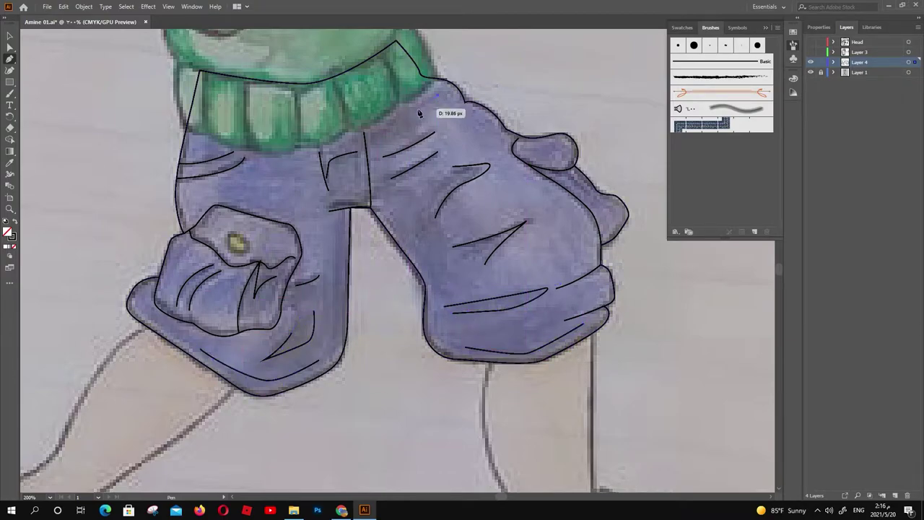
pyautogui.moveTo(418, 113); pyautogui.dragTo(420, 116)
pyautogui.moveTo(606, 209); pyautogui.dragTo(608, 210)
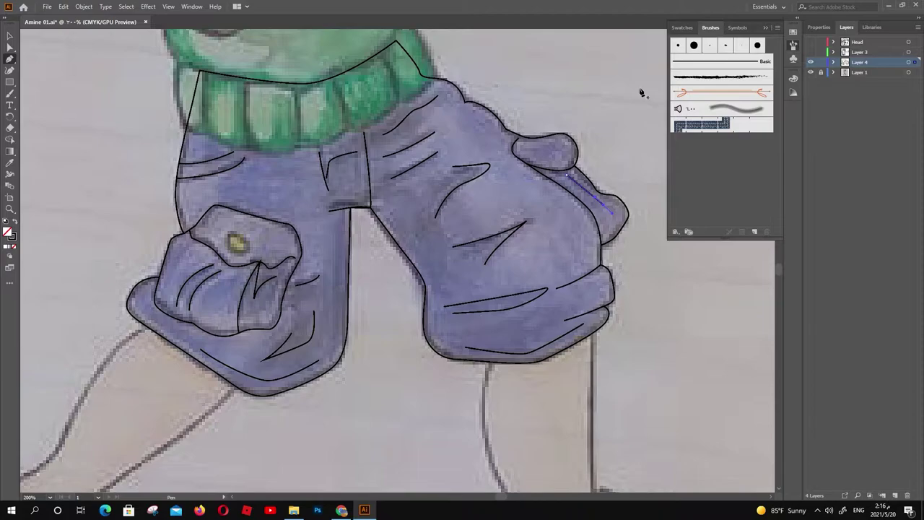
# Hide Layer 4, add a new layer, and outline the lower leg in black
pyautogui.click(811, 62)
pyautogui.click(882, 495)
pyautogui.scroll(-5, 540, 110)
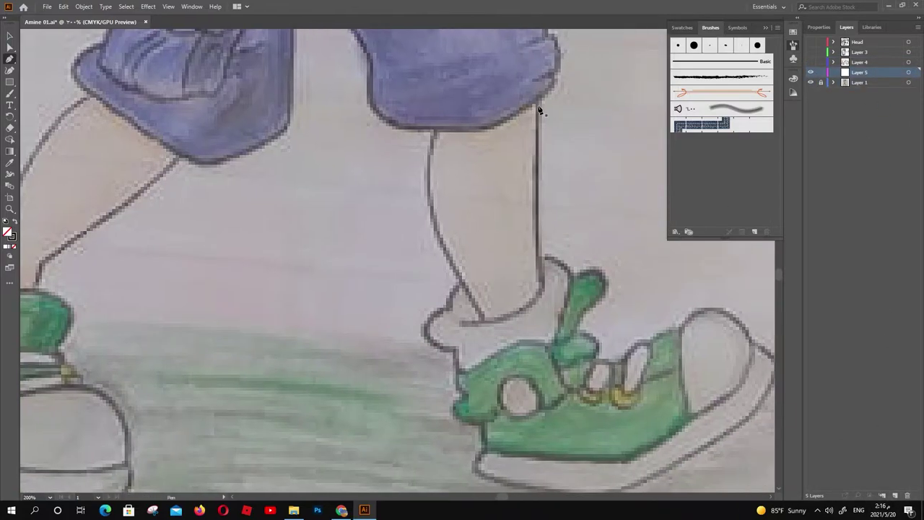
pyautogui.moveTo(527, 331); pyautogui.dragTo(481, 319)
pyautogui.moveTo(443, 246); pyautogui.dragTo(429, 221)
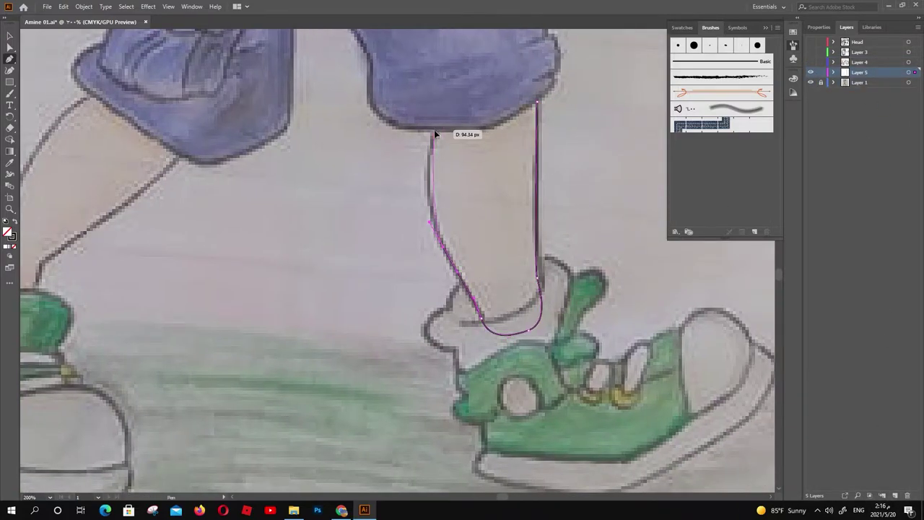
pyautogui.moveTo(434, 130); pyautogui.dragTo(445, 97)
pyautogui.moveTo(537, 103); pyautogui.dragTo(538, 103)
# Outline the shoe's sole as a closed path
pyautogui.scroll(-3, 462, 239)
pyautogui.hscroll(3, 462, 238)
pyautogui.keyDown('ctrl'); pyautogui.click(663, 261); pyautogui.keyUp('ctrl')
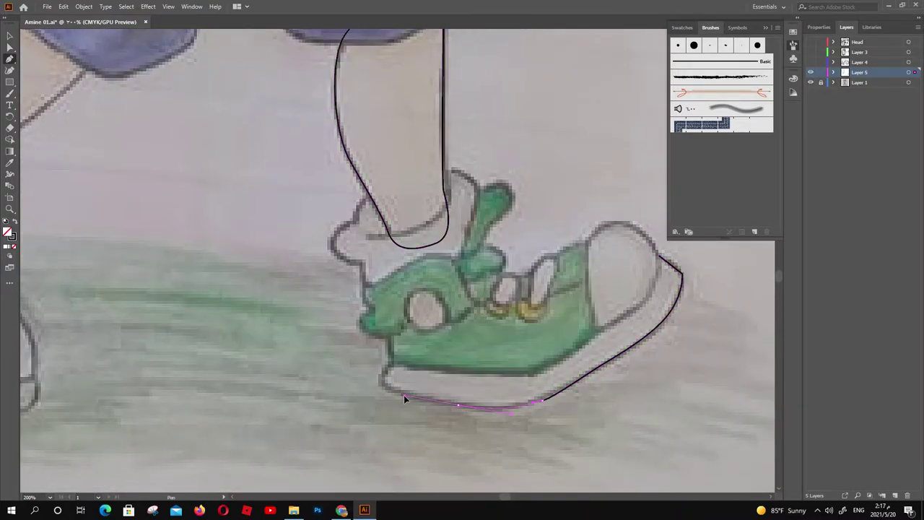
pyautogui.moveTo(381, 385); pyautogui.dragTo(410, 370)
pyautogui.click(531, 376)
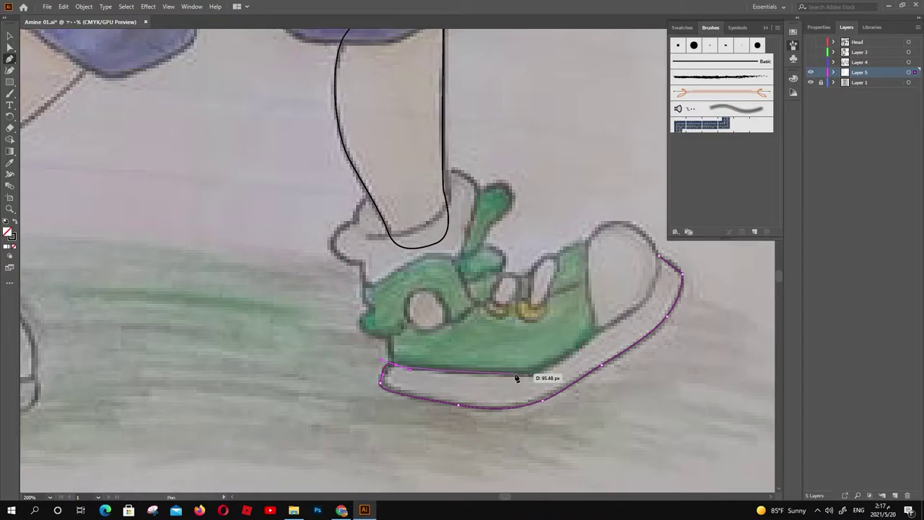
pyautogui.click(645, 306)
pyautogui.click(658, 257)
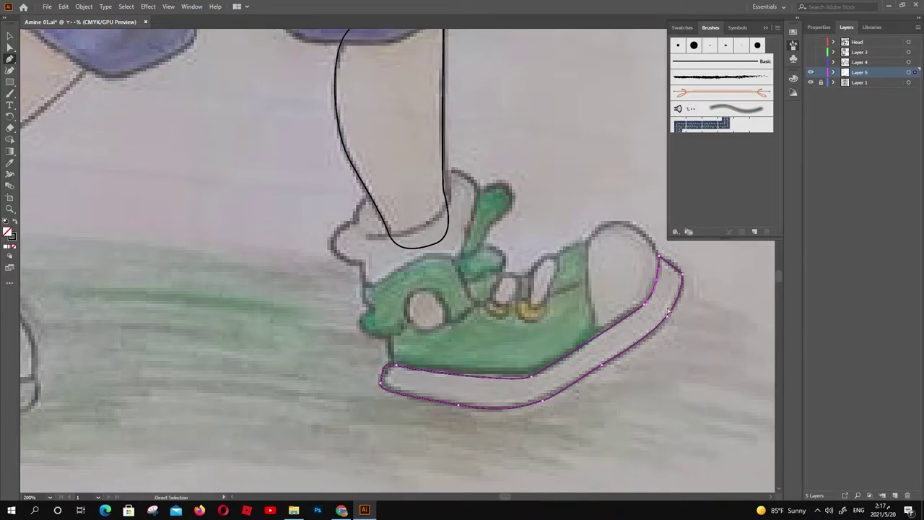
# Outline the green tongue and the heel cuff
pyautogui.click(506, 186)
pyautogui.click(510, 212)
pyautogui.click(491, 235)
pyautogui.click(460, 257)
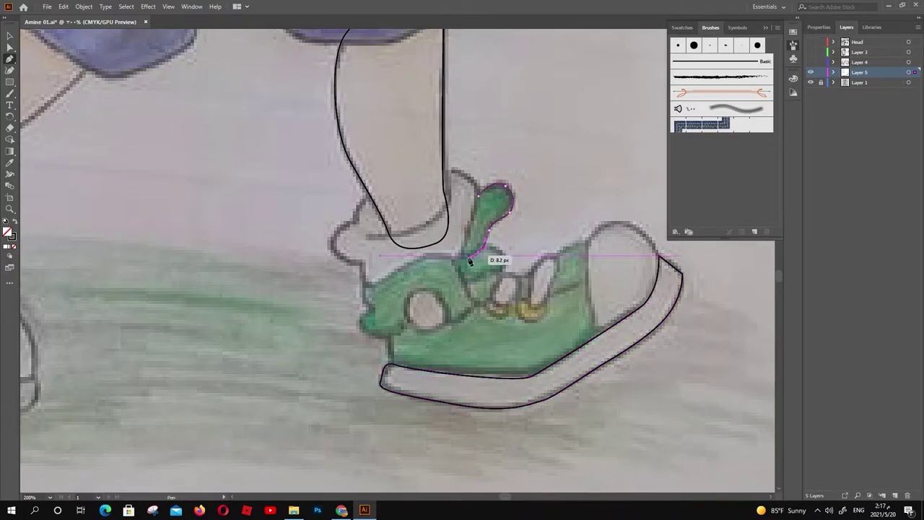
pyautogui.click(479, 196)
pyautogui.moveTo(480, 199); pyautogui.dragTo(467, 229)
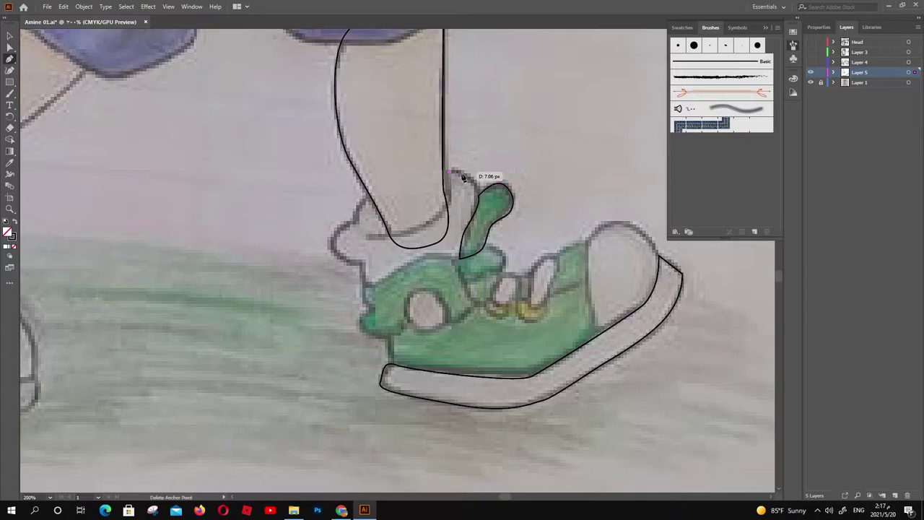
pyautogui.click(460, 258)
pyautogui.click(426, 256)
pyautogui.click(334, 246)
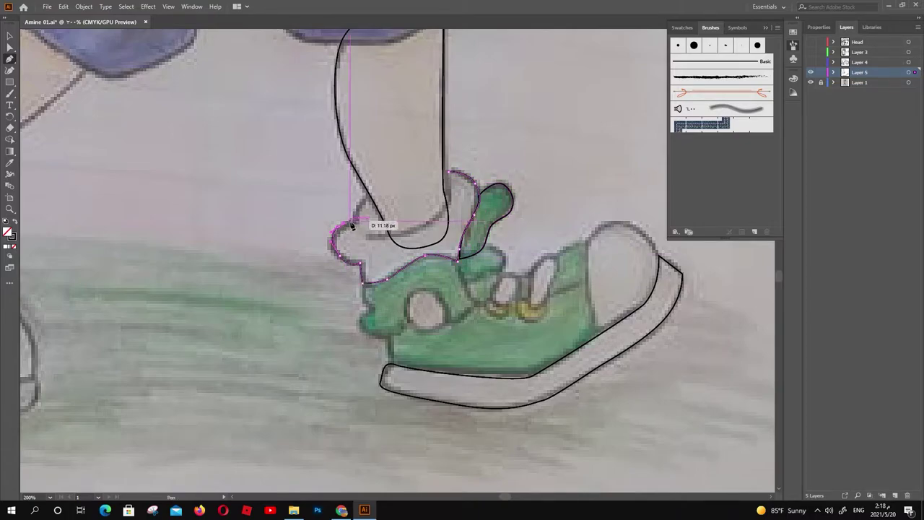
pyautogui.click(370, 196)
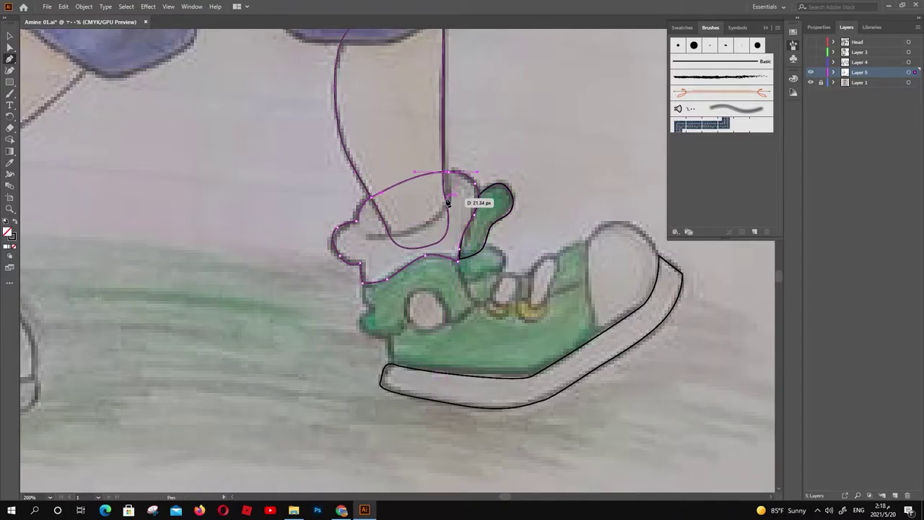
pyautogui.moveTo(448, 398); pyautogui.dragTo(488, 171)
# Outline the small strap below the tongue
pyautogui.scroll(1, 556, 369)
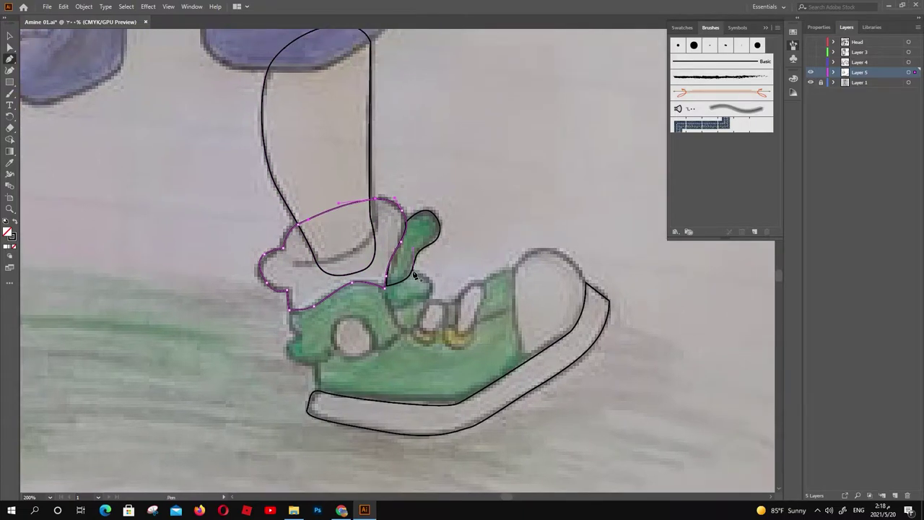
pyautogui.moveTo(432, 281); pyautogui.dragTo(433, 292)
pyautogui.moveTo(391, 316); pyautogui.dragTo(393, 315)
pyautogui.click(384, 288)
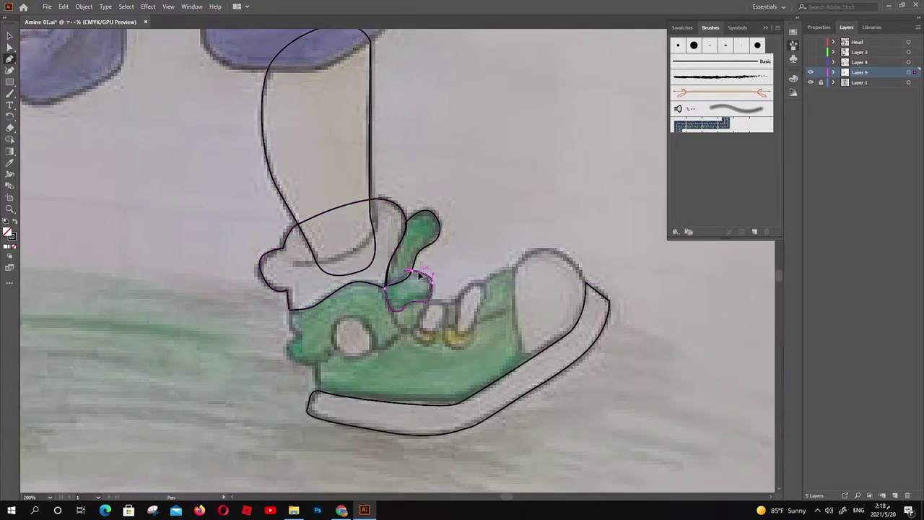
# Outline the toe cap along the shoe's front as a closed shape
pyautogui.moveTo(566, 254); pyautogui.dragTo(546, 243)
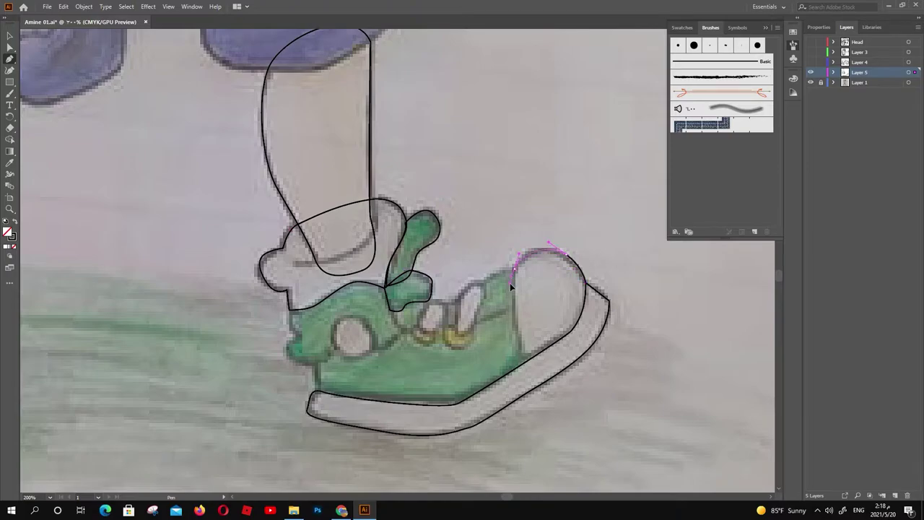
pyautogui.moveTo(524, 363); pyautogui.dragTo(526, 362)
pyautogui.click(575, 322)
pyautogui.click(586, 285)
pyautogui.click(566, 254)
pyautogui.moveTo(400, 367); pyautogui.dragTo(424, 306)
pyautogui.keyDown('ctrl'); pyautogui.click(508, 228); pyautogui.keyUp('ctrl')
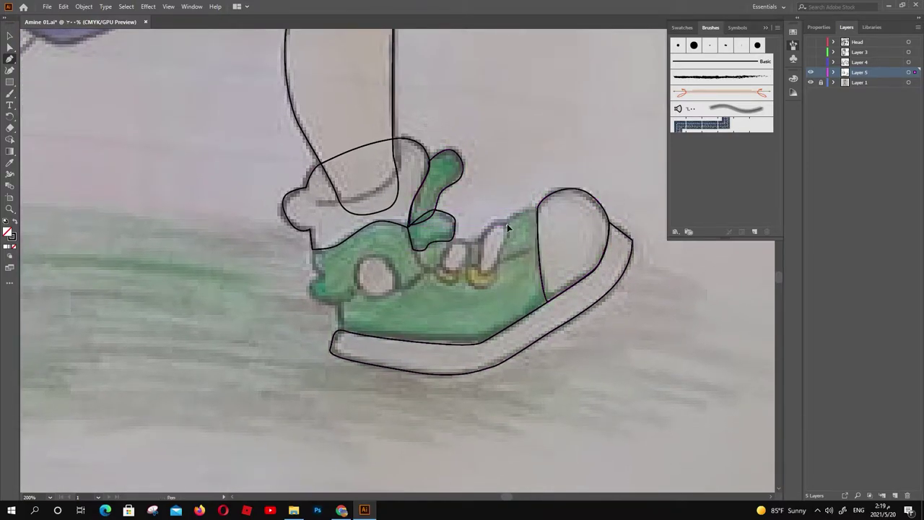
# Trace the green upper from the toe line along the sole to the shoe's left edge
pyautogui.click(537, 209)
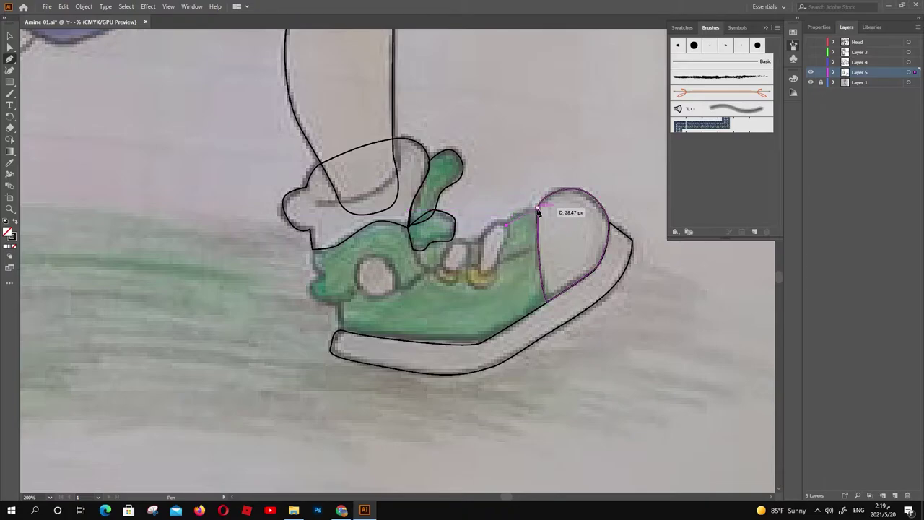
pyautogui.click(547, 302)
pyautogui.click(521, 318)
pyautogui.keyDown('ctrl'); pyautogui.click(478, 349); pyautogui.keyUp('ctrl')
pyautogui.click(475, 344)
pyautogui.click(338, 302)
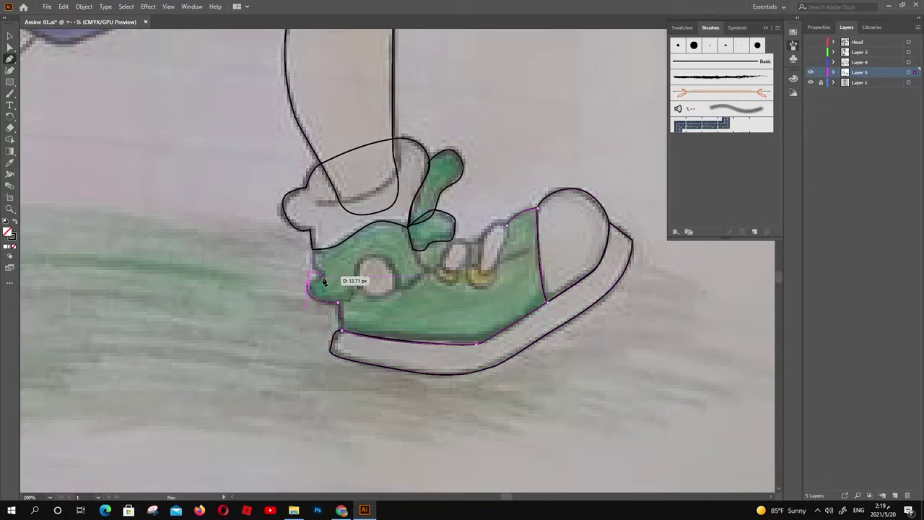
pyautogui.click(309, 286)
pyautogui.click(321, 275)
# Continue the upper across the shoe top and close it at the toe cap
pyautogui.click(312, 251)
pyautogui.click(350, 237)
pyautogui.click(384, 222)
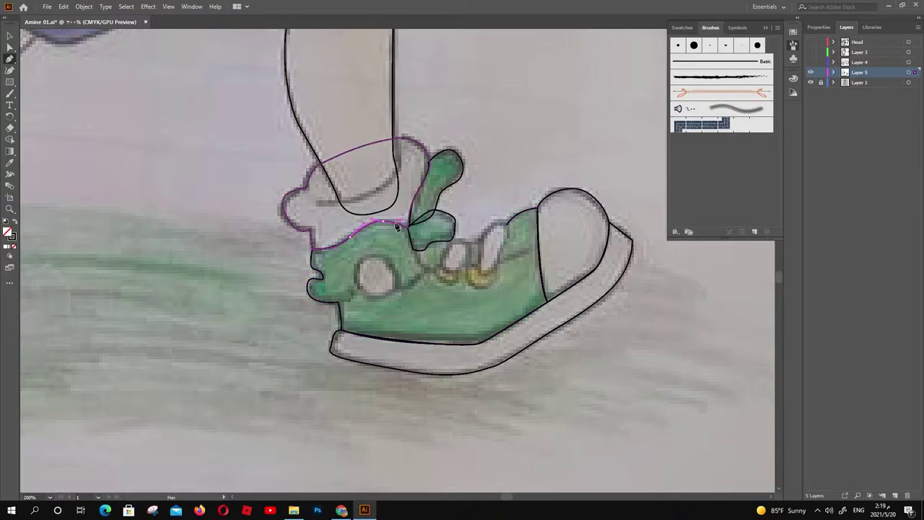
pyautogui.click(408, 228)
pyautogui.click(426, 251)
pyautogui.click(481, 240)
pyautogui.click(505, 225)
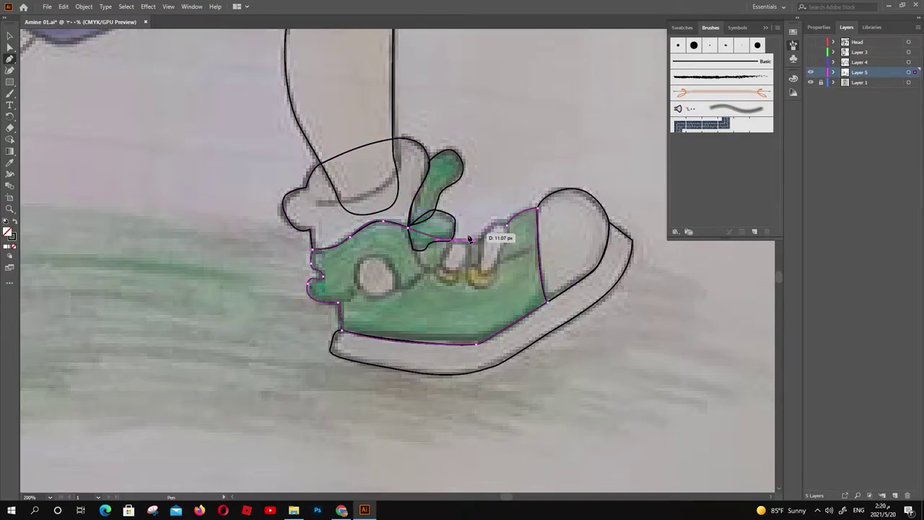
pyautogui.click(537, 210)
# Outline the two lace-hole ovals
pyautogui.click(482, 273)
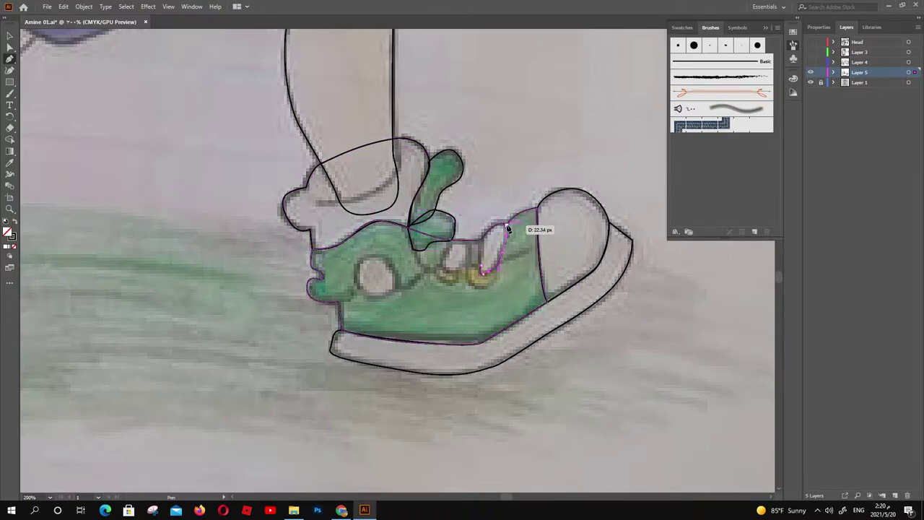
pyautogui.moveTo(501, 227); pyautogui.dragTo(464, 252)
pyautogui.click(483, 273)
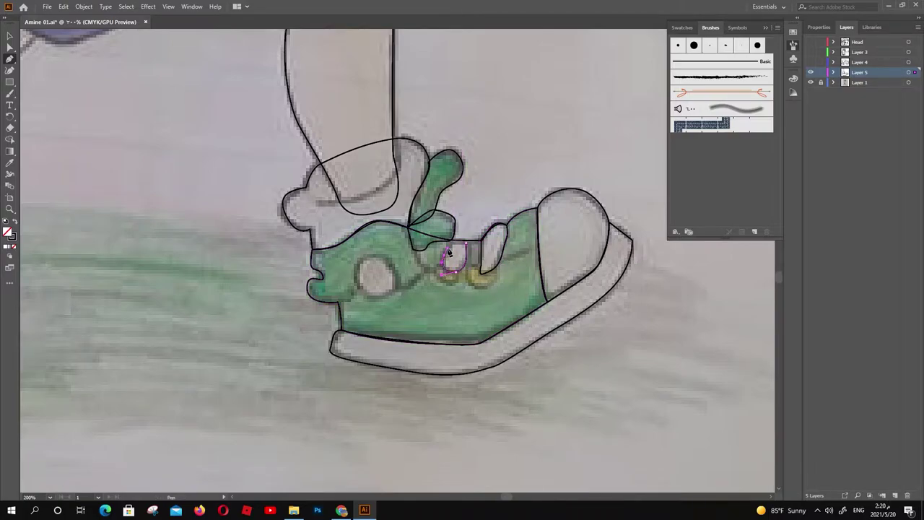
pyautogui.click(468, 247)
# Outline the green panel around the side hole
pyautogui.moveTo(357, 286)
pyautogui.mouseDown()
pyautogui.moveTo(366, 264)
pyautogui.moveTo(432, 269)
pyautogui.moveTo(417, 256)
pyautogui.mouseUp()
pyautogui.click(408, 227)
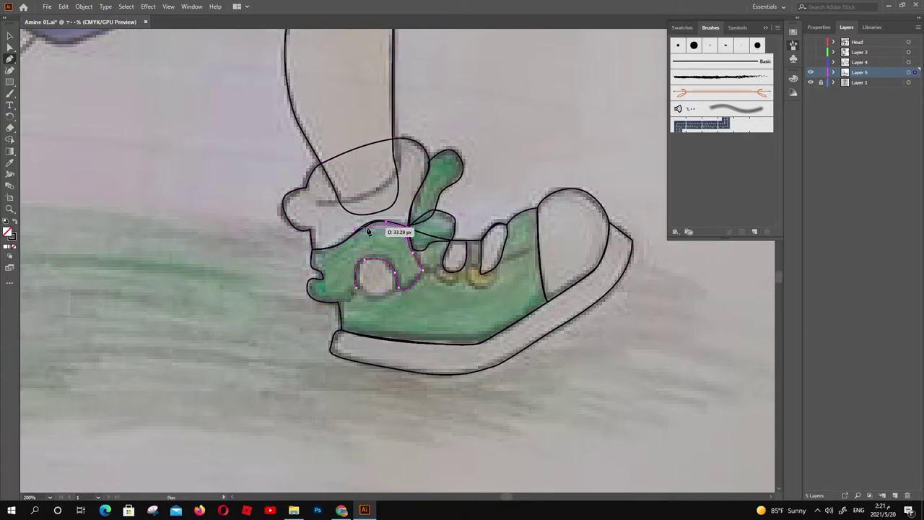
pyautogui.moveTo(349, 239)
pyautogui.mouseDown()
pyautogui.moveTo(320, 253)
pyautogui.moveTo(288, 244)
pyautogui.moveTo(342, 305)
pyautogui.mouseUp()
pyautogui.click(311, 296)
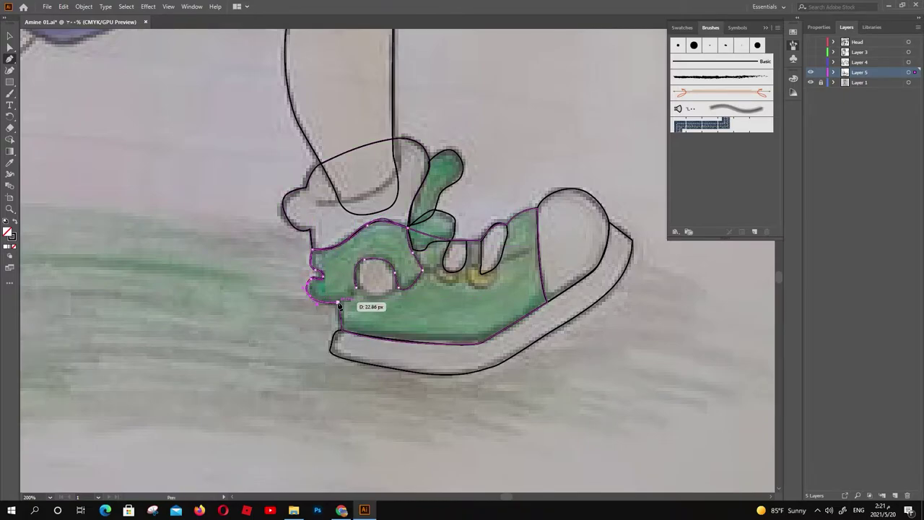
pyautogui.click(353, 292)
pyautogui.click(364, 258)
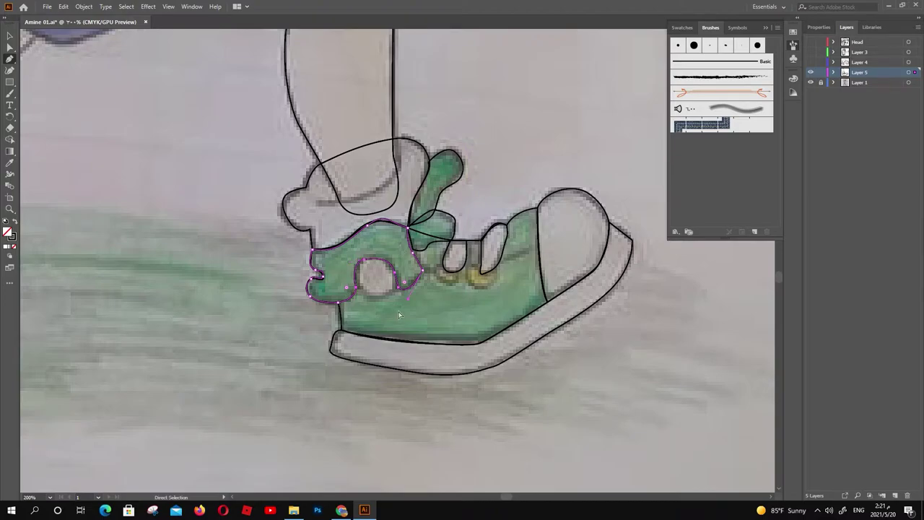
pyautogui.keyDown('ctrl'); pyautogui.click(386, 309); pyautogui.keyUp('ctrl')
# Reshape the side panel's path and outline the round side hole
pyautogui.keyDown('ctrl'); pyautogui.click(340, 299); pyautogui.keyUp('ctrl')
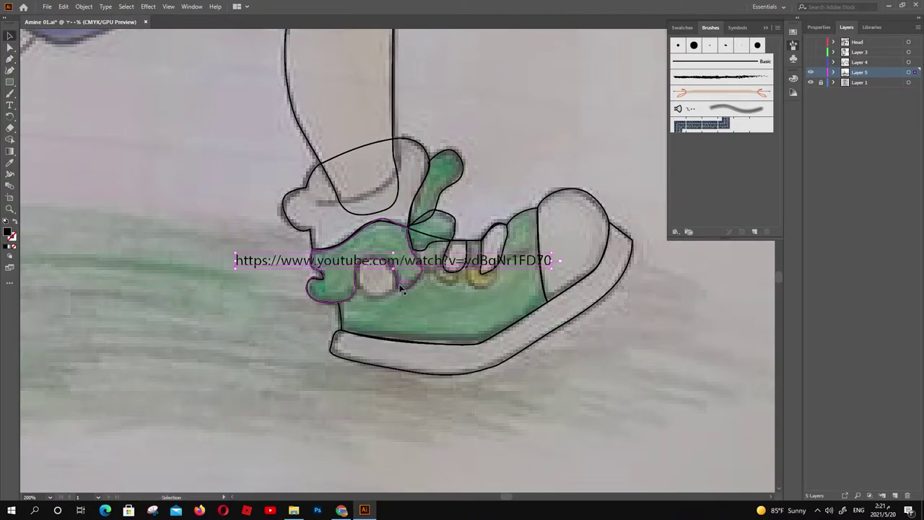
pyautogui.keyDown('ctrl'); pyautogui.click(367, 264); pyautogui.keyUp('ctrl')
pyautogui.moveTo(339, 303); pyautogui.dragTo(374, 306)
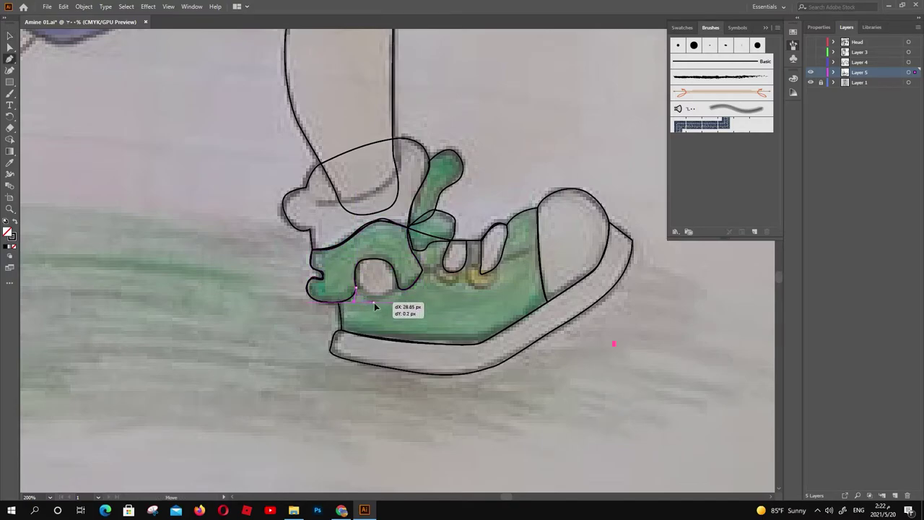
pyautogui.moveTo(424, 273); pyautogui.dragTo(392, 309)
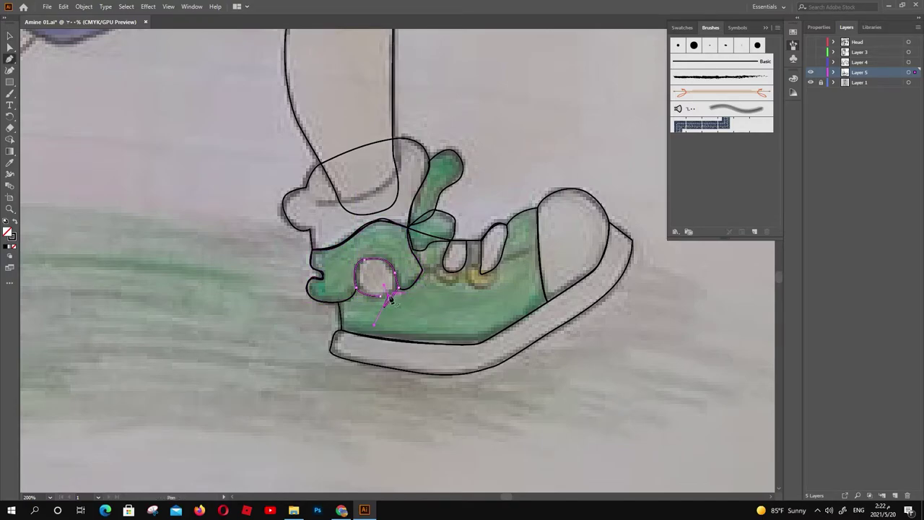
pyautogui.click(437, 266)
pyautogui.moveTo(457, 285); pyautogui.dragTo(456, 292)
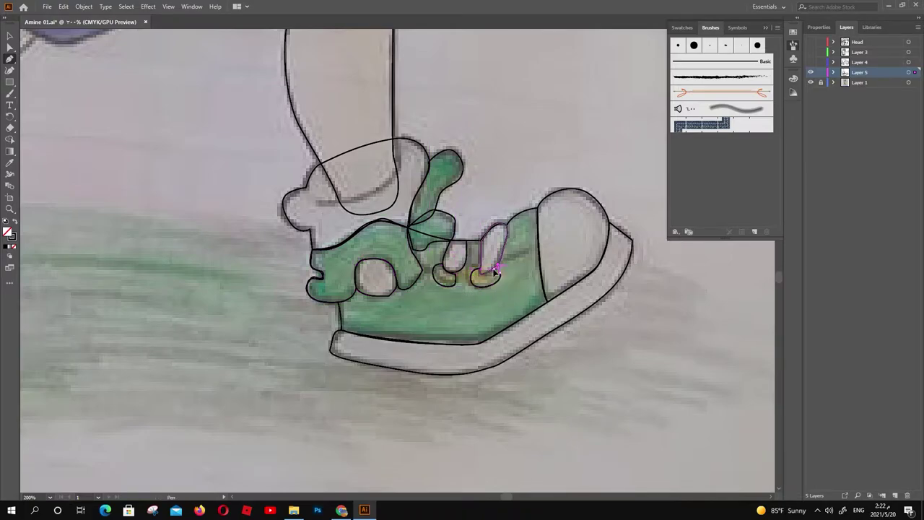
pyautogui.hotkey('ctrl', '-')
pyautogui.hotkey('ctrl', '-')
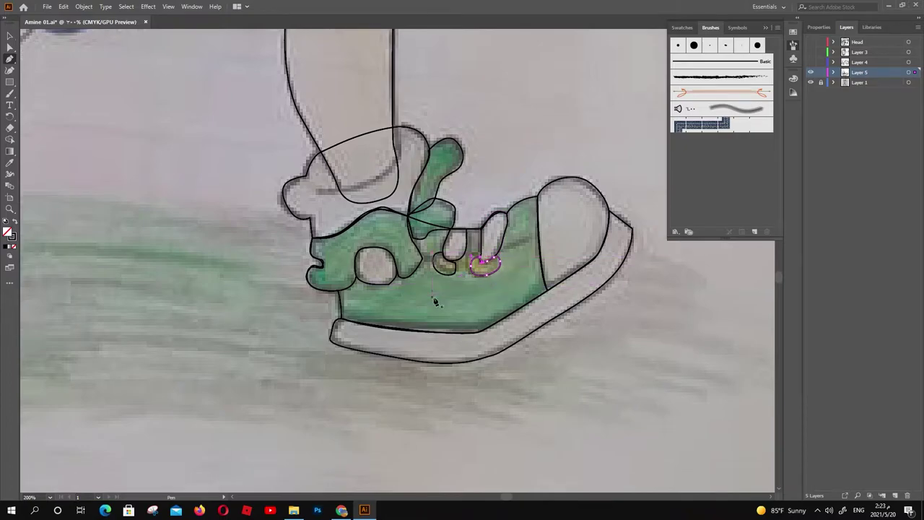
# Rename Layer 5 to 'Left leg' and add a new layer above it
pyautogui.doubleClick(859, 74)
pyautogui.write('Left leg')
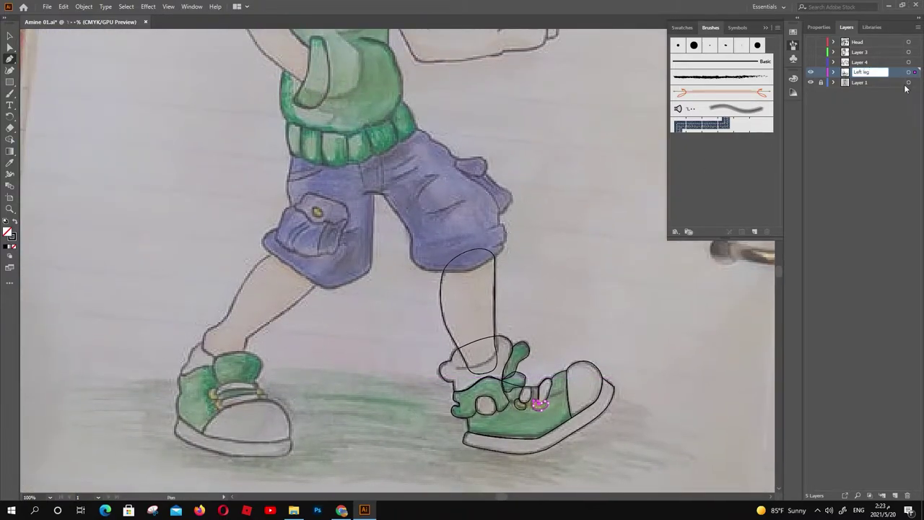
pyautogui.click(896, 496)
pyautogui.click(810, 82)
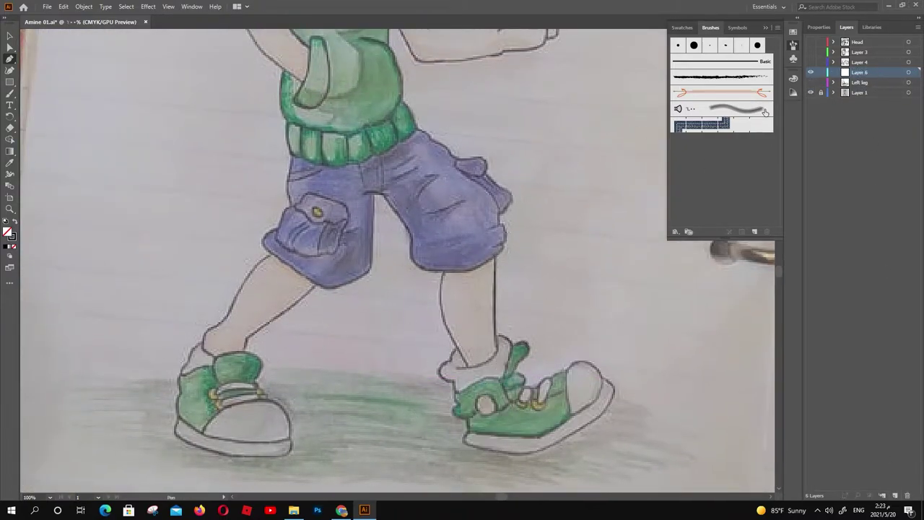
pyautogui.click(810, 82)
pyautogui.scroll(3, 405, 429)
# Draw a stroke across the ankle cuff and move it onto the Left leg layer
pyautogui.click(563, 222)
pyautogui.click(567, 256)
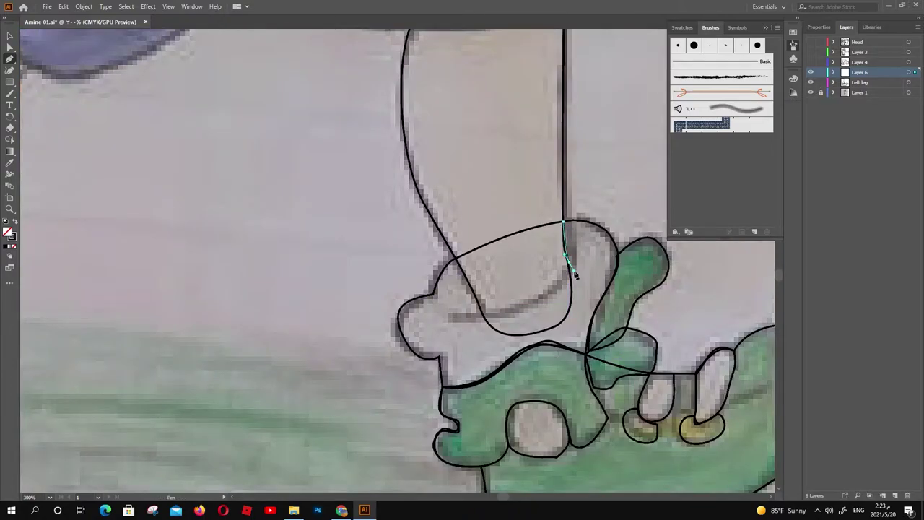
pyautogui.moveTo(575, 275); pyautogui.dragTo(437, 312)
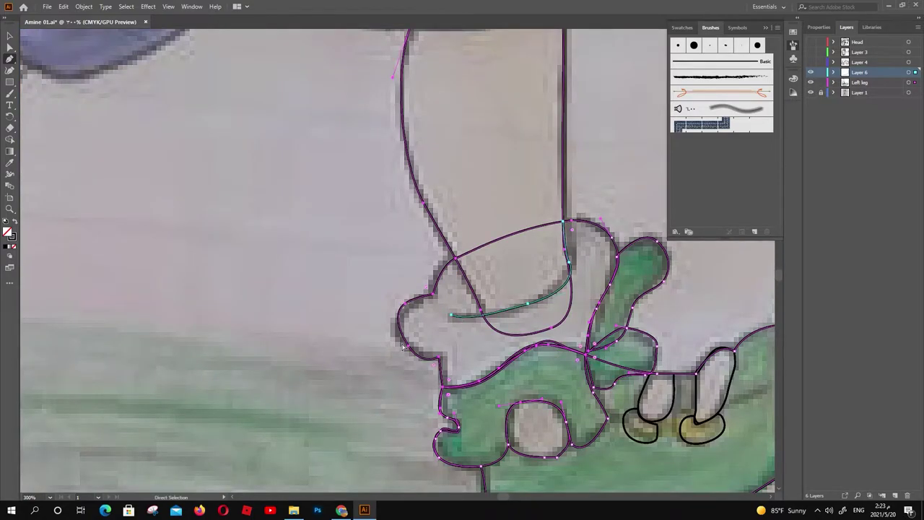
pyautogui.press('v')
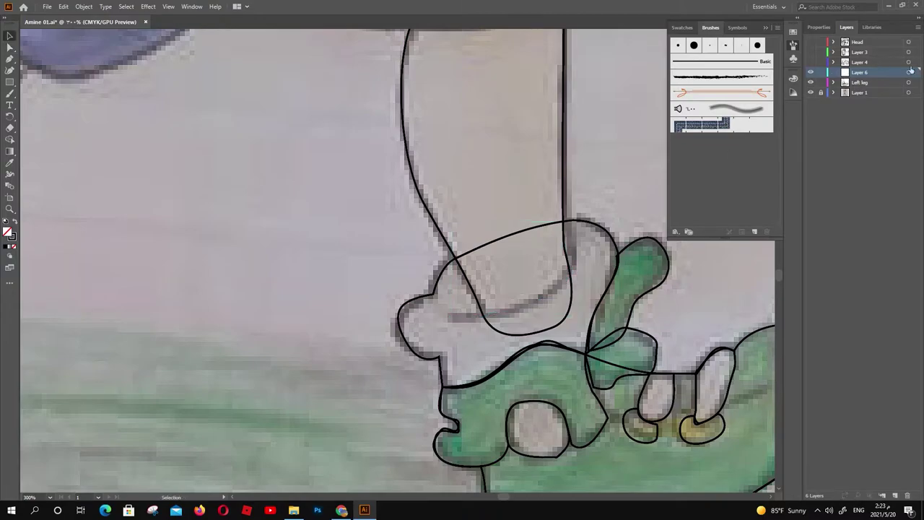
pyautogui.moveTo(915, 72); pyautogui.dragTo(915, 82)
pyautogui.moveTo(534, 303); pyautogui.dragTo(541, 302)
pyautogui.moveTo(577, 270); pyautogui.dragTo(573, 270)
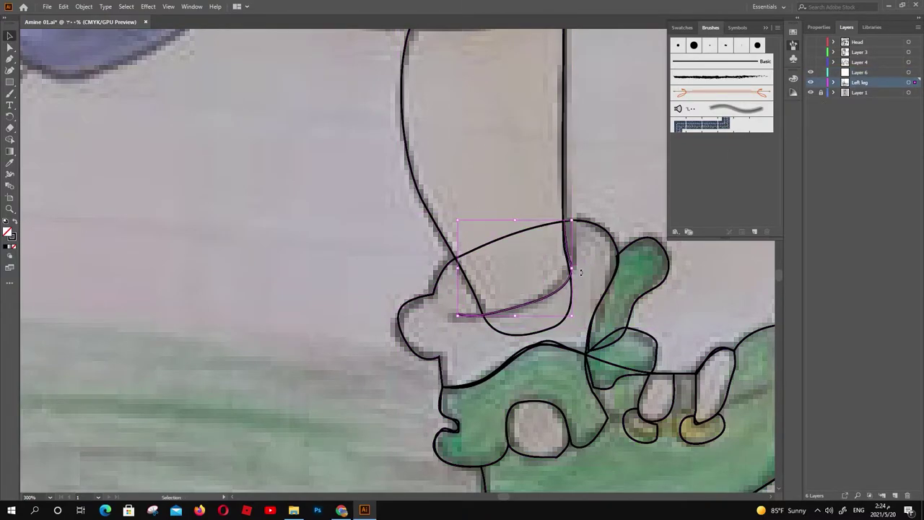
# Hide the Left leg layer and make Layer 6 active for tracing
pyautogui.click(810, 82)
pyautogui.click(859, 72)
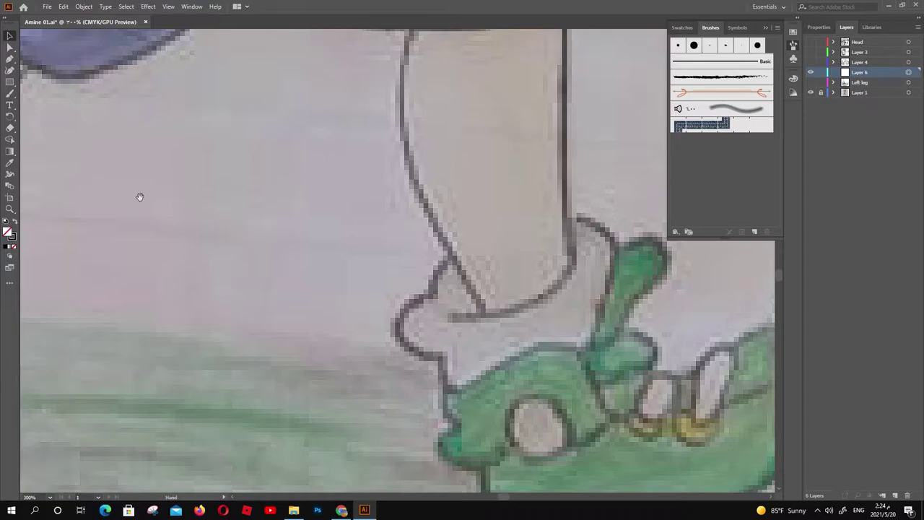
pyautogui.scroll(5, 463, 176)
pyautogui.moveTo(485, 94); pyautogui.dragTo(441, 332)
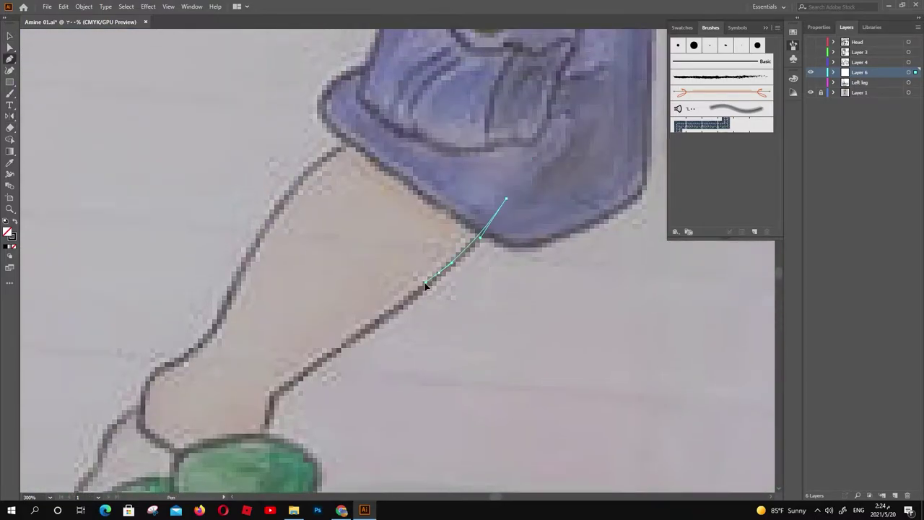
# Outline the second leg from above the shoe up to the blue shorts
pyautogui.click(278, 391)
pyautogui.moveTo(278, 391); pyautogui.dragTo(385, 260)
pyautogui.click(372, 303)
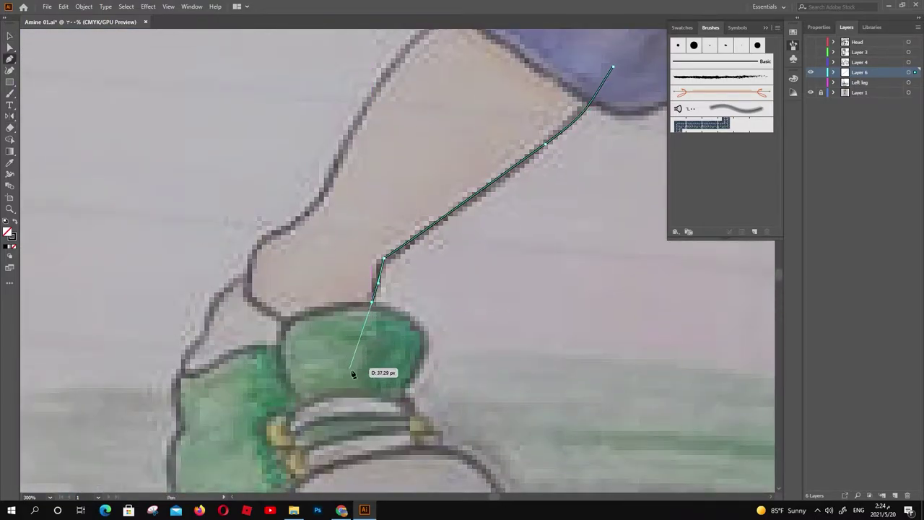
pyautogui.click(366, 390)
pyautogui.click(275, 403)
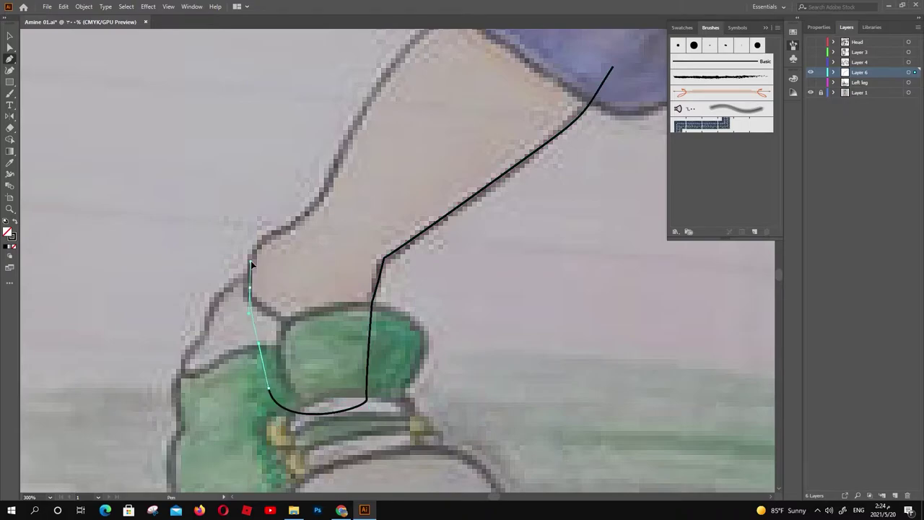
pyautogui.click(251, 260)
pyautogui.click(309, 209)
pyautogui.moveTo(309, 209); pyautogui.dragTo(239, 326)
pyautogui.moveTo(352, 148); pyautogui.dragTo(425, 91)
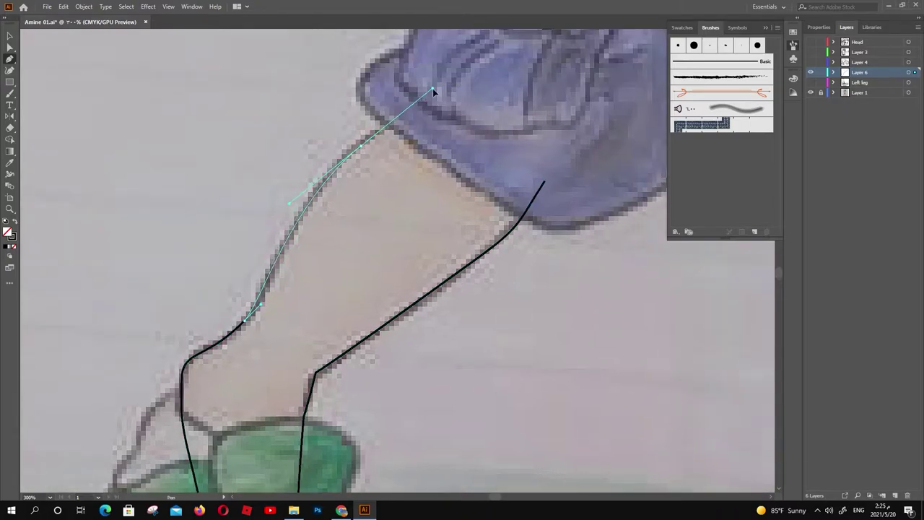
pyautogui.click(432, 88)
pyautogui.click(545, 184)
pyautogui.scroll(-5, 564, 303)
# Trace the second shoe's sole as a closed path with a rounded front corner
pyautogui.click(578, 405)
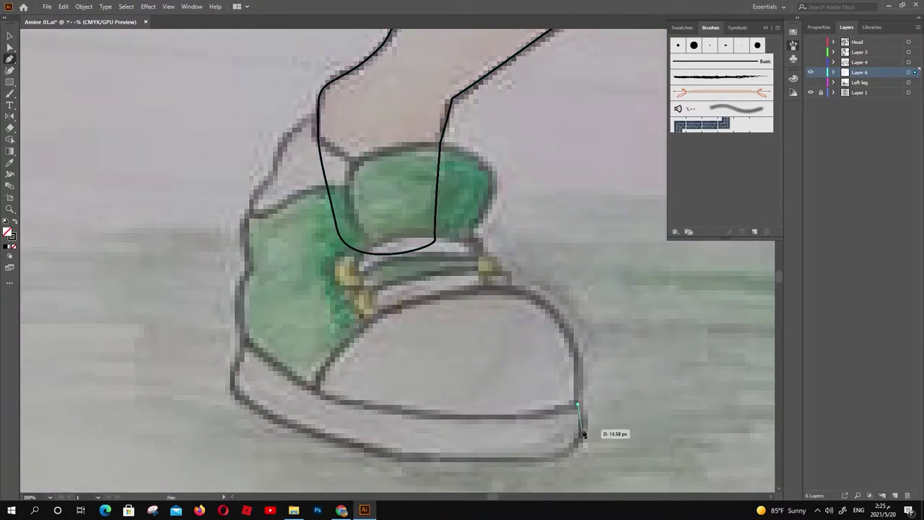
pyautogui.click(374, 408)
pyautogui.click(246, 339)
pyautogui.click(233, 361)
pyautogui.click(237, 401)
pyautogui.click(294, 429)
pyautogui.click(457, 459)
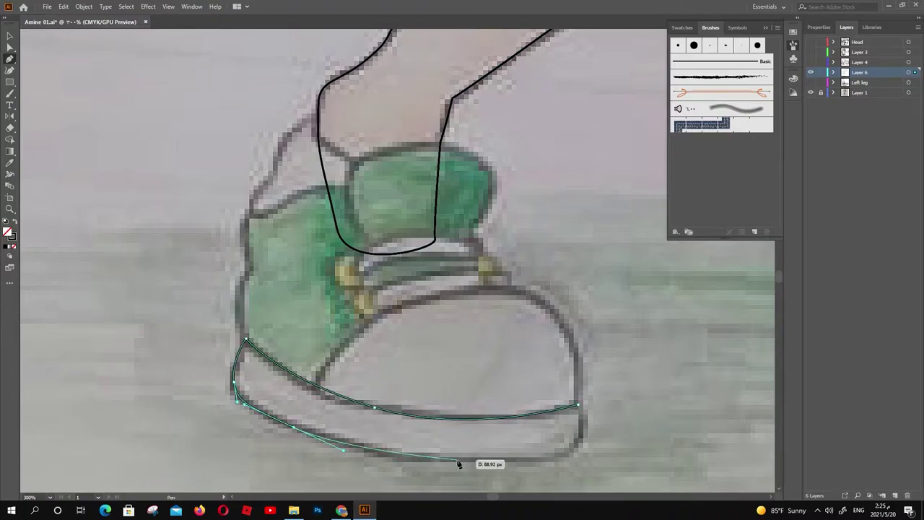
pyautogui.click(523, 462)
pyautogui.moveTo(582, 437); pyautogui.dragTo(585, 405)
pyautogui.click(578, 405)
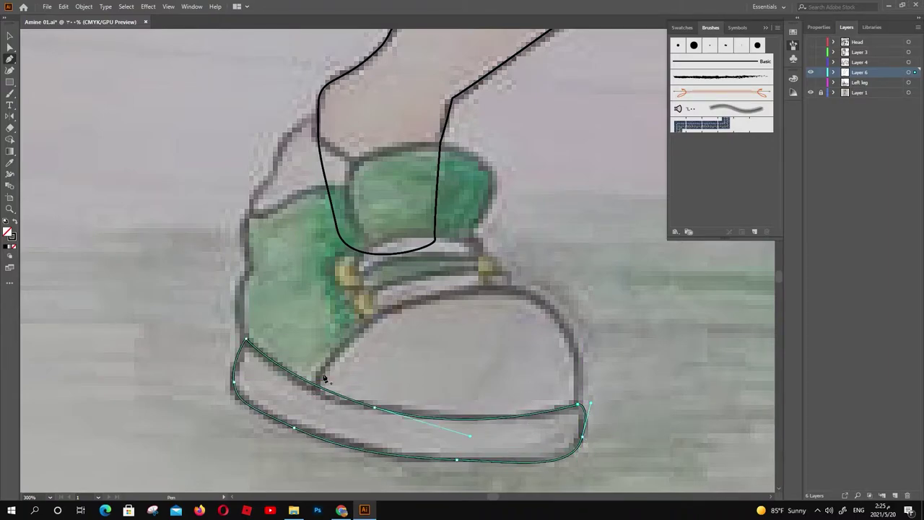
# Outline the white toe cap down to the sole
pyautogui.click(318, 378)
pyautogui.moveTo(498, 289); pyautogui.dragTo(524, 288)
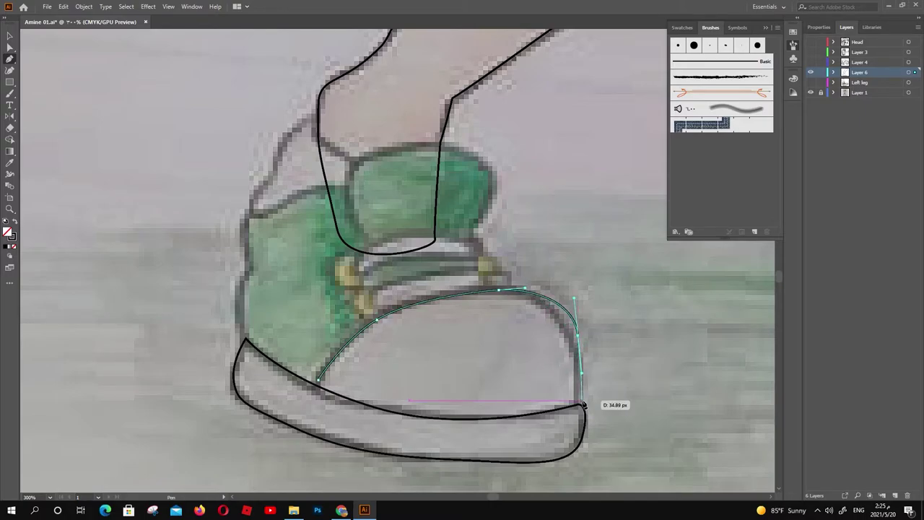
pyautogui.click(579, 404)
pyautogui.click(318, 381)
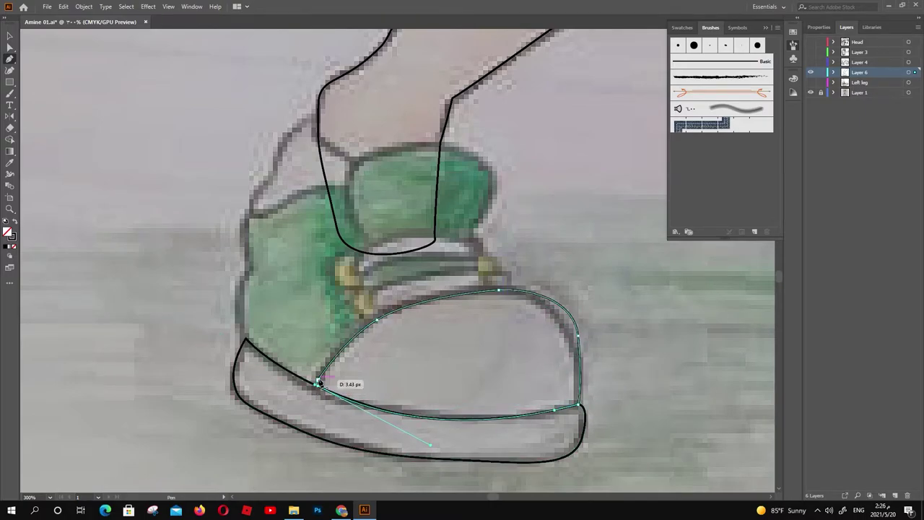
# Outline the green upper over the tongue and down the back edge, then bend its lower edge
pyautogui.click(514, 290)
pyautogui.click(470, 232)
pyautogui.moveTo(481, 214); pyautogui.dragTo(493, 170)
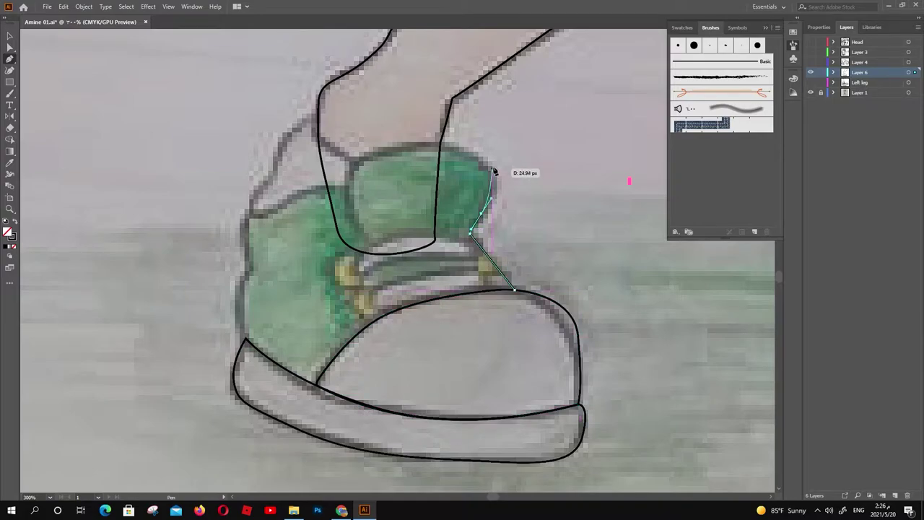
pyautogui.moveTo(411, 147); pyautogui.dragTo(383, 150)
pyautogui.moveTo(345, 187); pyautogui.dragTo(346, 217)
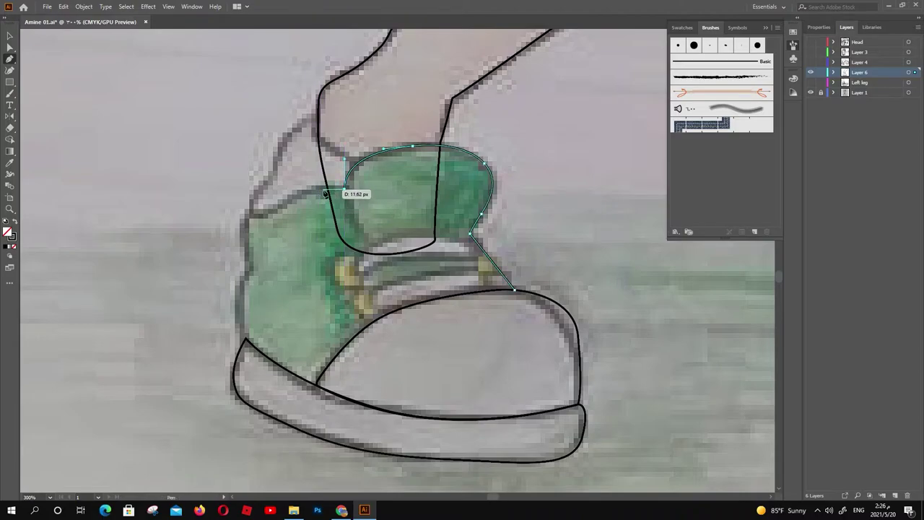
pyautogui.click(344, 187)
pyautogui.moveTo(246, 214); pyautogui.dragTo(242, 244)
pyautogui.click(246, 277)
pyautogui.click(238, 307)
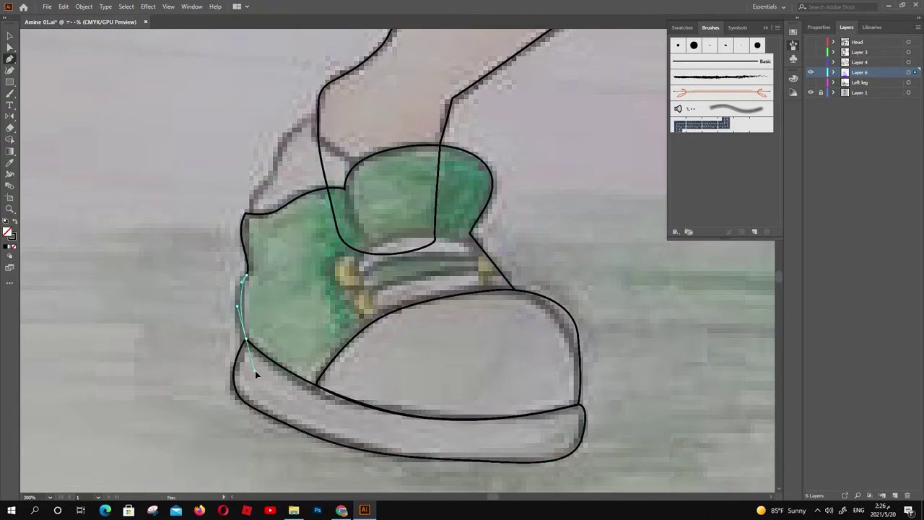
pyautogui.click(246, 338)
pyautogui.click(318, 386)
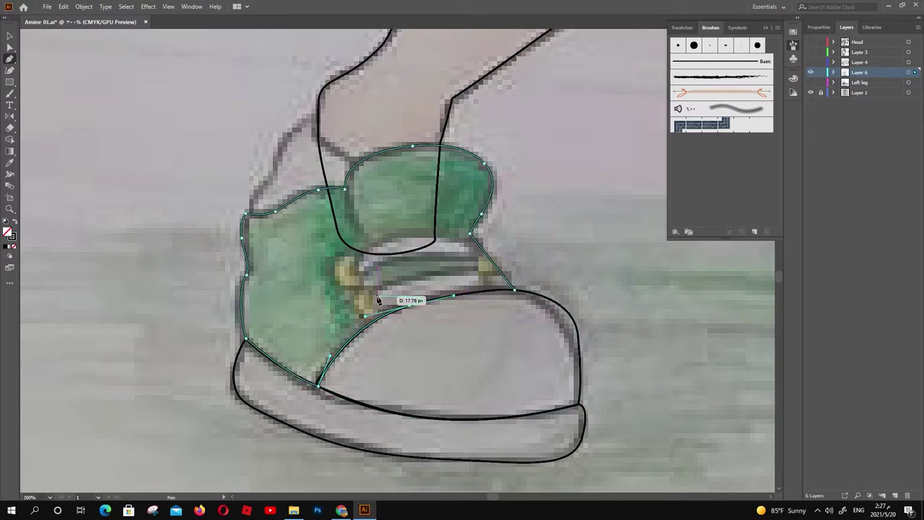
pyautogui.moveTo(402, 304); pyautogui.dragTo(401, 325)
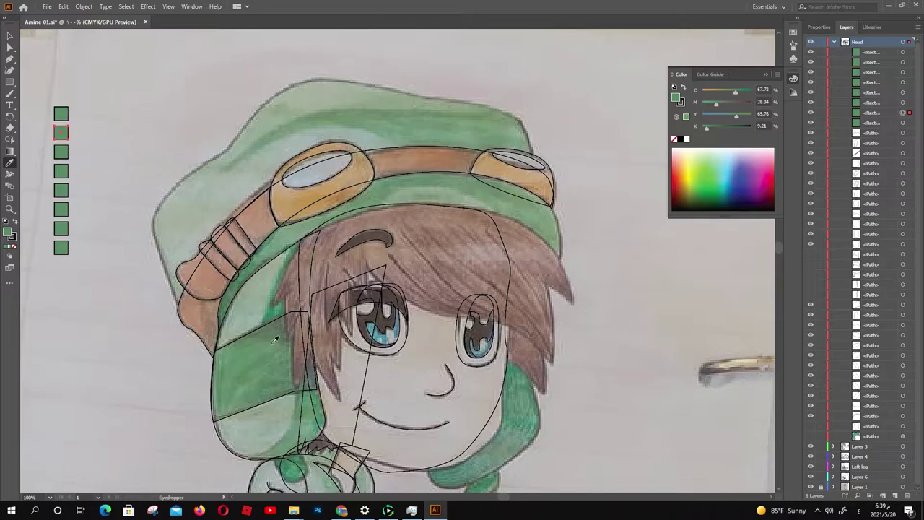
# Reset the first swatch square and sample the photo's tan colour into it
pyautogui.press('/')
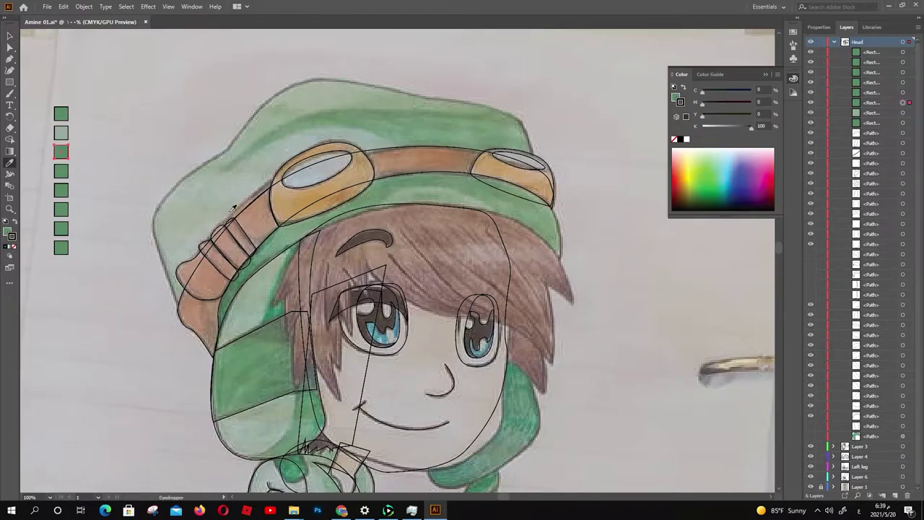
pyautogui.click(336, 194)
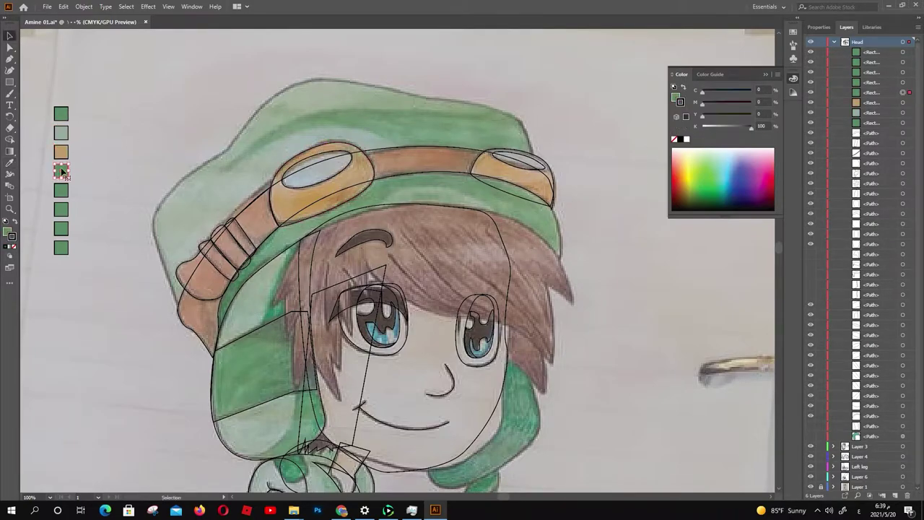
pyautogui.click(311, 429)
pyautogui.click(680, 139)
pyautogui.scroll(-5, 376, 128)
pyautogui.scroll(3, 325, 159)
pyautogui.hscroll(-2, 325, 159)
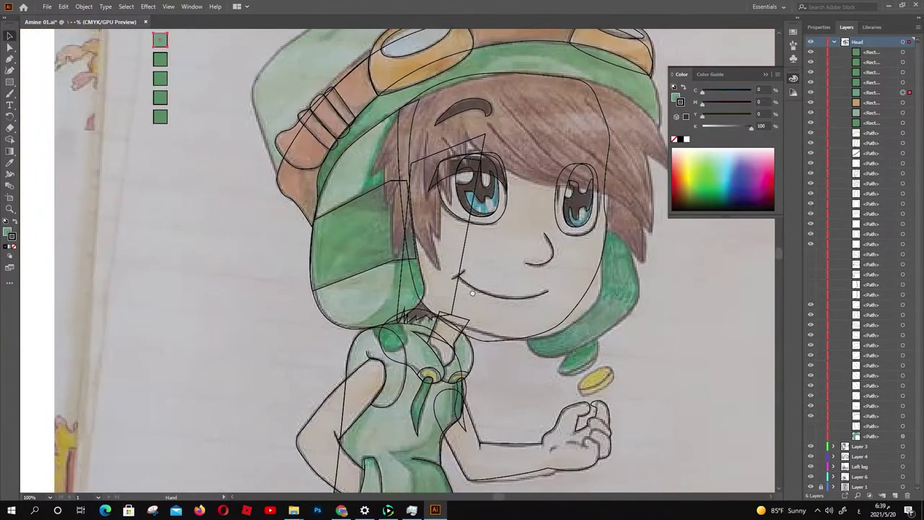
pyautogui.scroll(2, 262, 193)
# Fill the remaining swatch squares with hat-band orange, eye blue and skin tone
pyautogui.click(525, 121)
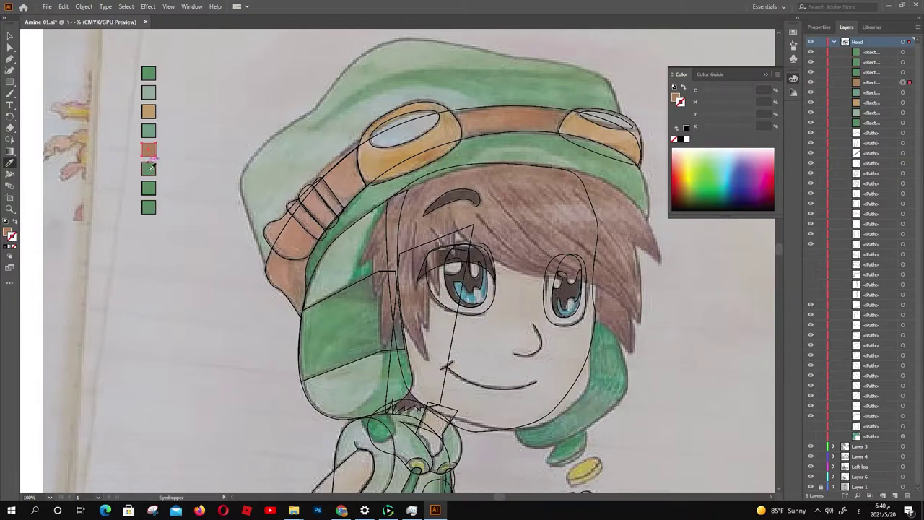
pyautogui.press('v')
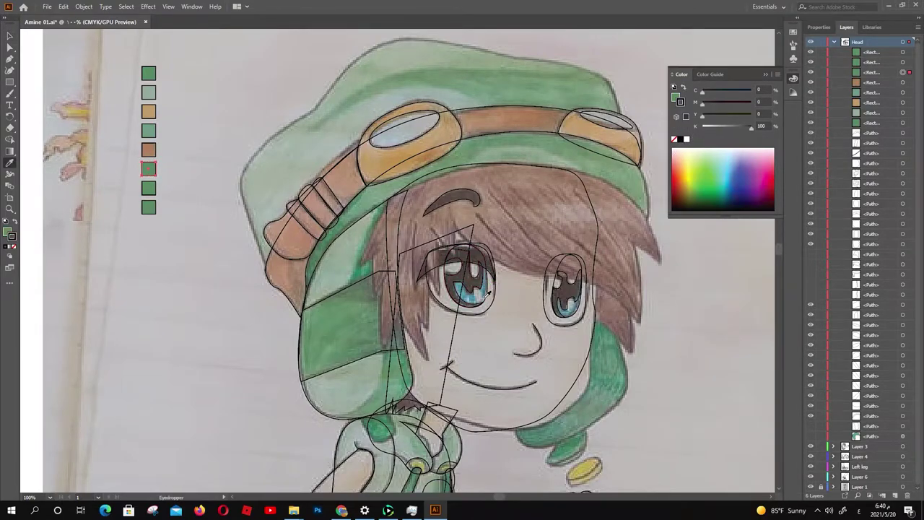
pyautogui.click(489, 292)
pyautogui.hotkey('ctrl', 'alt', ']')
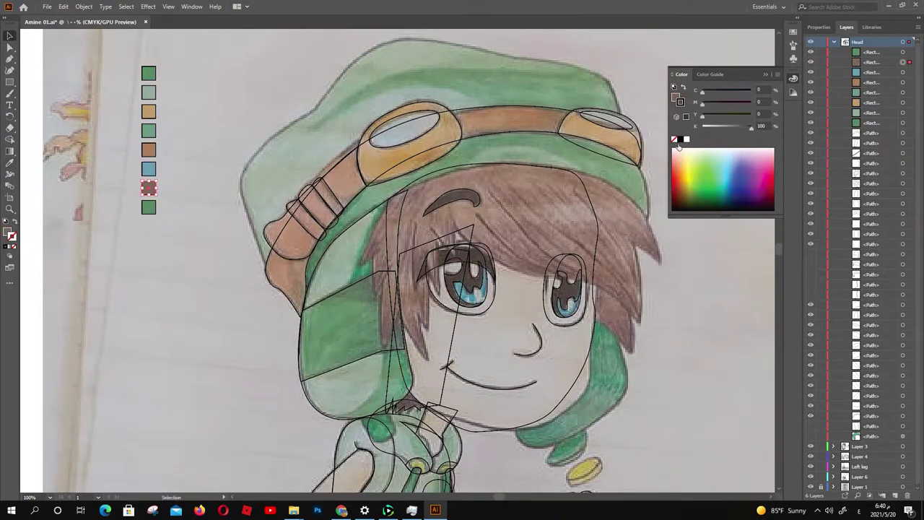
pyautogui.press('i')
pyautogui.click(364, 478)
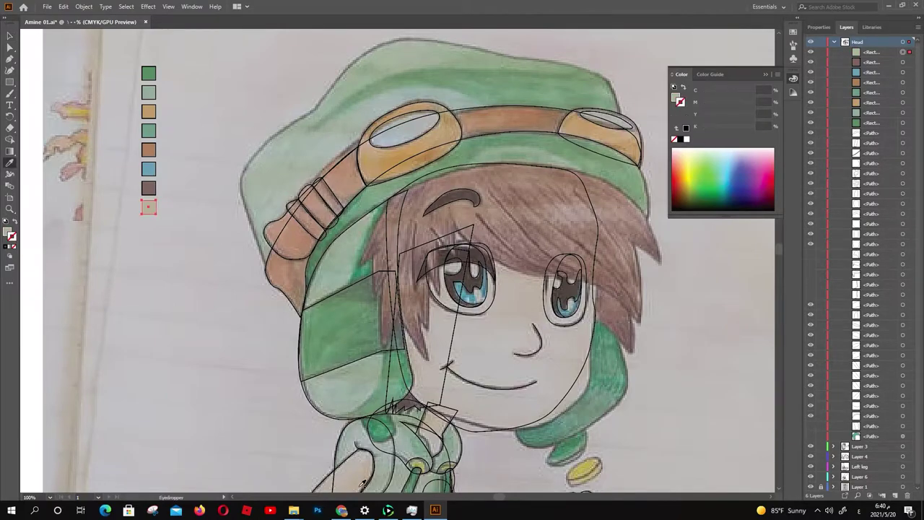
pyautogui.click(213, 304)
# Lock the eight swatch squares and fill the goggle strap with the peach swatch colour
pyautogui.press('v')
pyautogui.moveTo(134, 58); pyautogui.dragTo(155, 231)
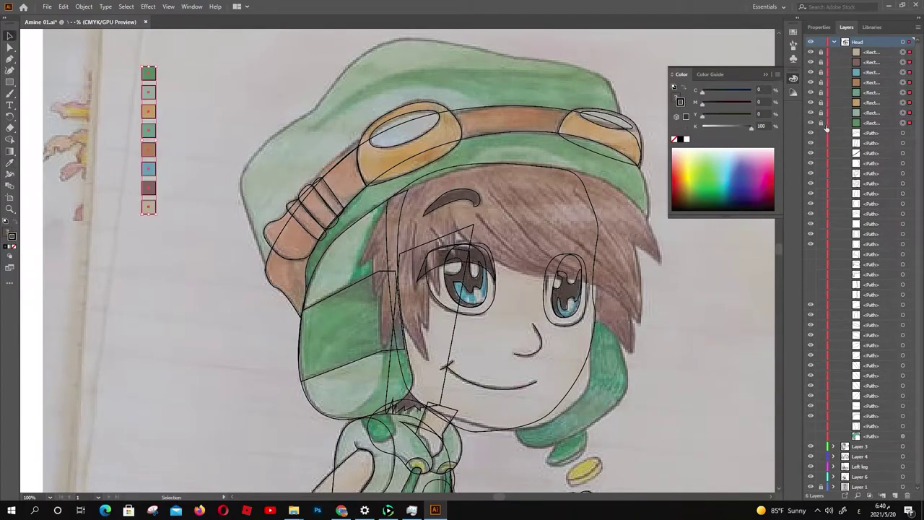
pyautogui.click(252, 279)
pyautogui.click(269, 274)
pyautogui.press('i')
pyautogui.click(448, 122)
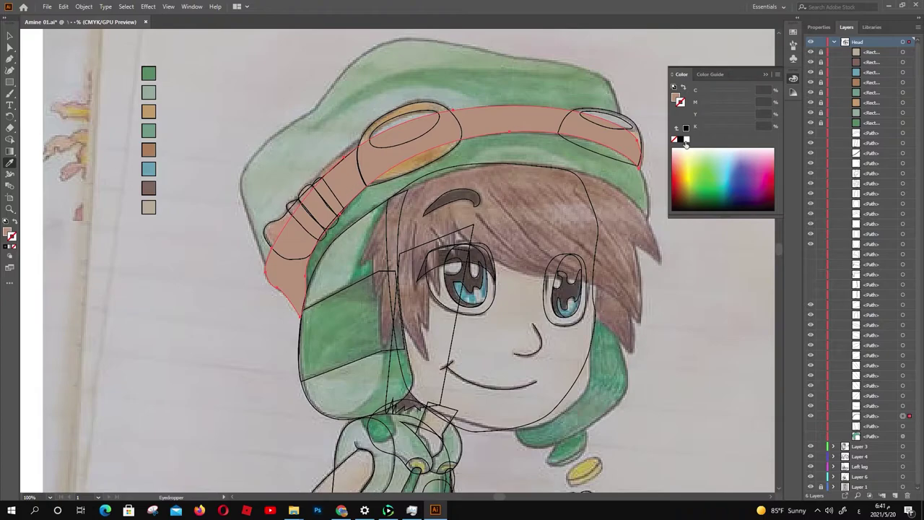
pyautogui.press('v')
pyautogui.click(365, 181)
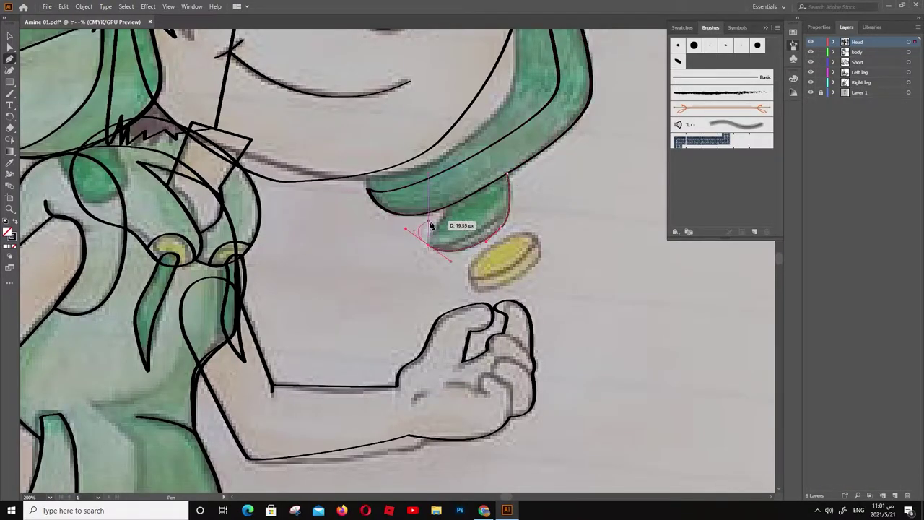
# Finish the hair-tip outline and draw an ellipse tracing the yellow coin's edge and thickness
pyautogui.click(444, 211)
pyautogui.moveTo(507, 204); pyautogui.dragTo(500, 219)
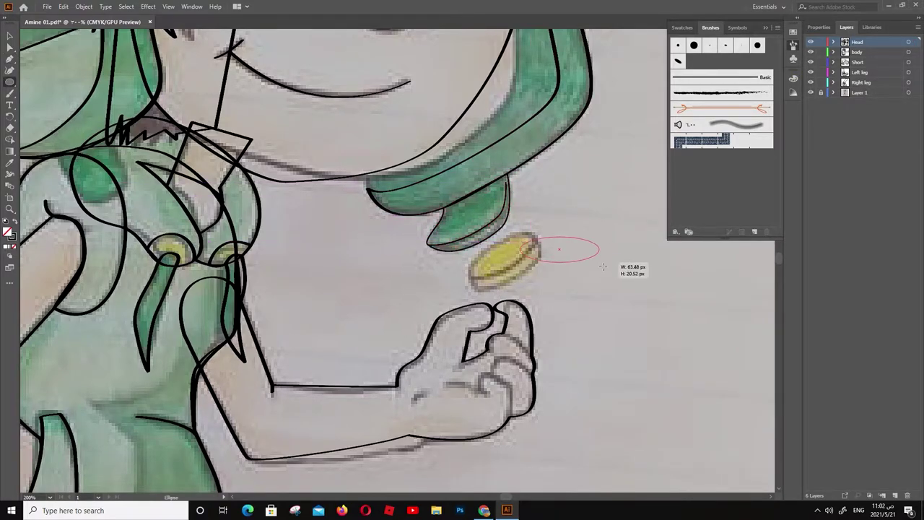
pyautogui.moveTo(603, 267)
pyautogui.mouseDown()
pyautogui.moveTo(553, 257)
pyautogui.moveTo(540, 279)
pyautogui.mouseUp()
pyautogui.press('v')
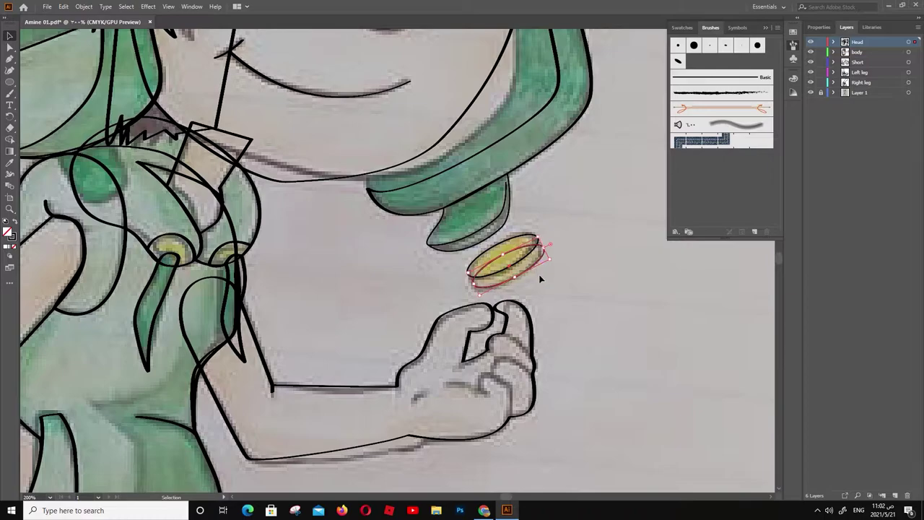
pyautogui.click(11, 59)
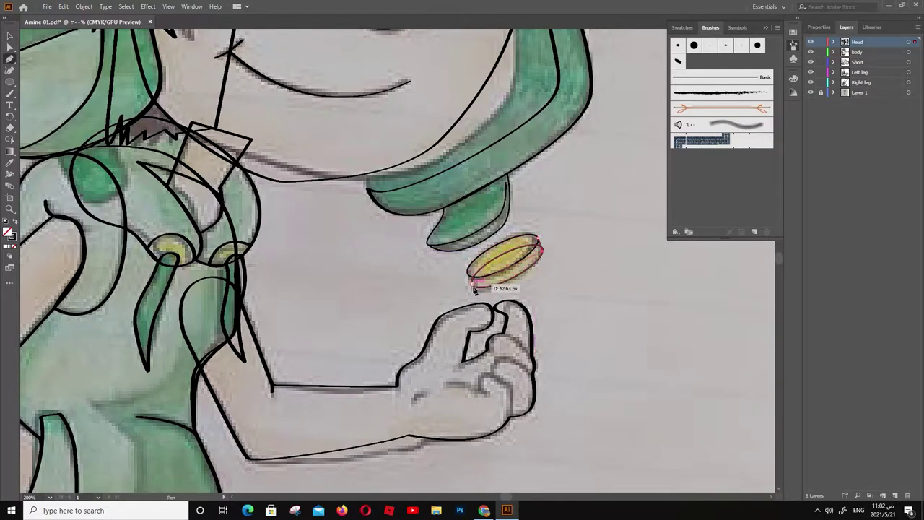
pyautogui.moveTo(537, 246); pyautogui.dragTo(538, 246)
pyautogui.hotkey('ctrl', '+')
pyautogui.hotkey('ctrl', '+')
pyautogui.hotkey('ctrl', '+')
pyautogui.press('a')
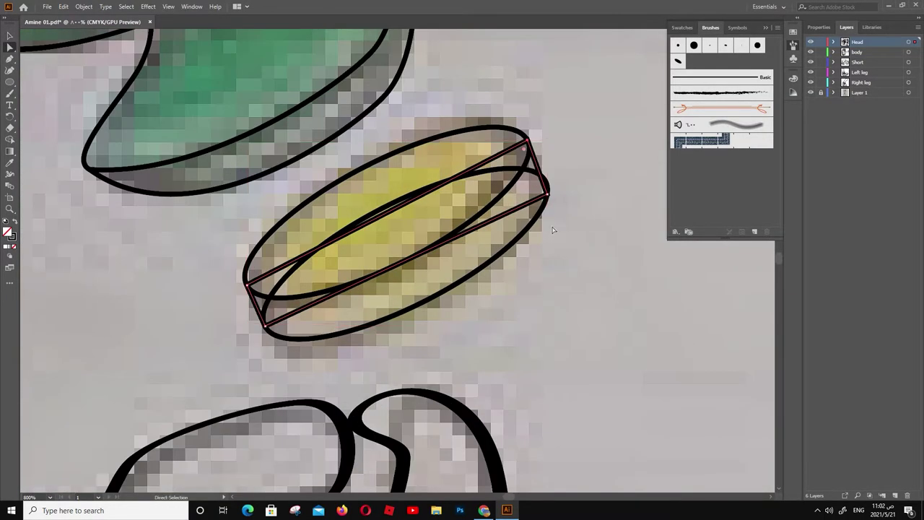
# Curve the coin's lower edge along the ellipse, undoing the bad middle-segment bend
pyautogui.click(528, 201)
pyautogui.press('p')
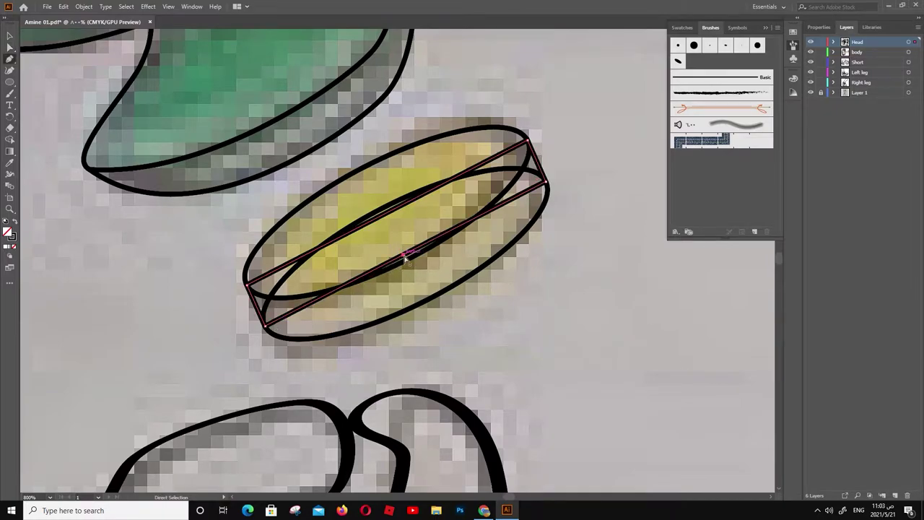
pyautogui.moveTo(429, 298); pyautogui.dragTo(292, 368)
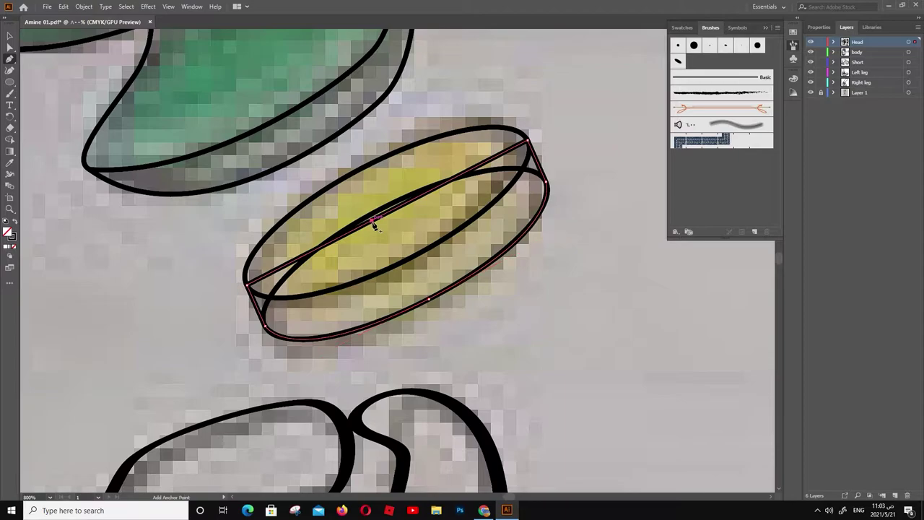
pyautogui.moveTo(374, 225)
pyautogui.mouseDown()
pyautogui.moveTo(444, 129)
pyautogui.moveTo(511, 95)
pyautogui.mouseUp()
pyautogui.hotkey('ctrl', 'z')
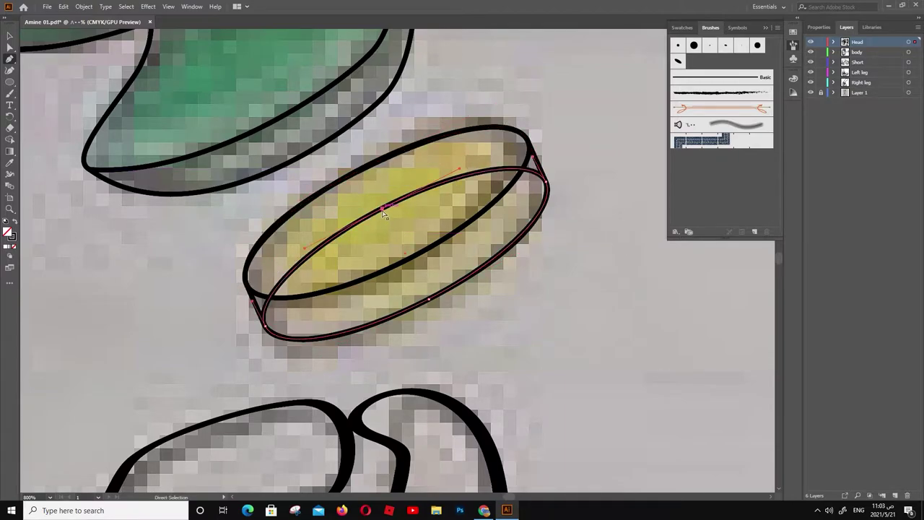
pyautogui.hotkey('ctrl', 'z')
pyautogui.hotkey('ctrl', 'z')
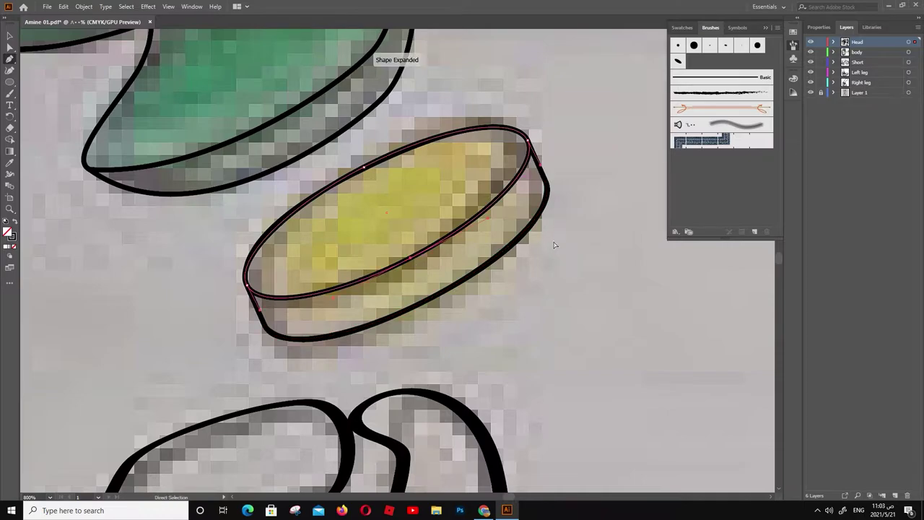
pyautogui.keyDown('ctrl'); pyautogui.click(554, 245); pyautogui.keyUp('ctrl')
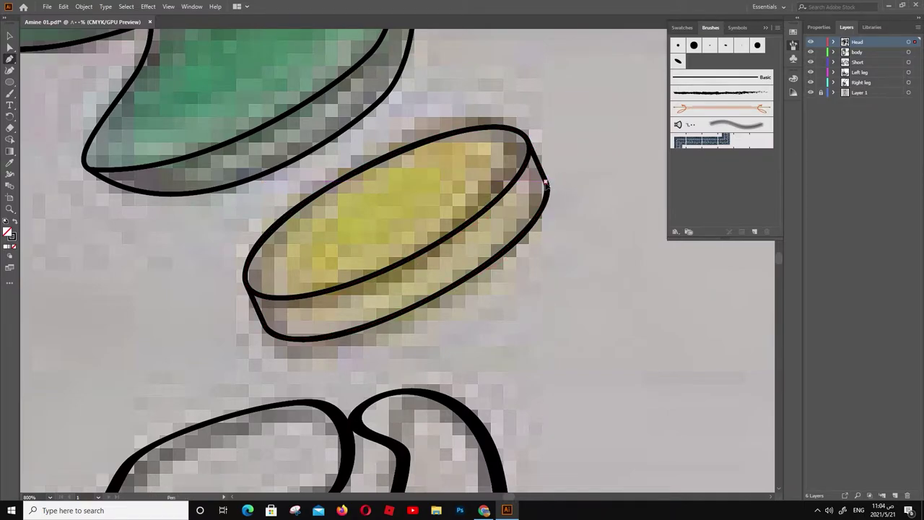
# Join the end of the coin's upper rim curve to the start of the lower curve
pyautogui.scroll(3, 534, 140)
pyautogui.scroll(2, 534, 141)
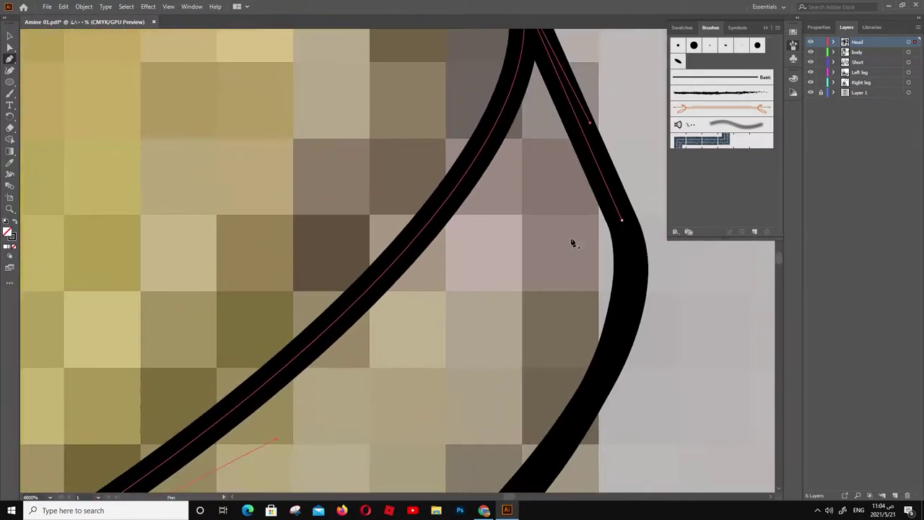
pyautogui.keyDown('ctrl'); pyautogui.click(620, 231); pyautogui.keyUp('ctrl')
pyautogui.click(832, 41)
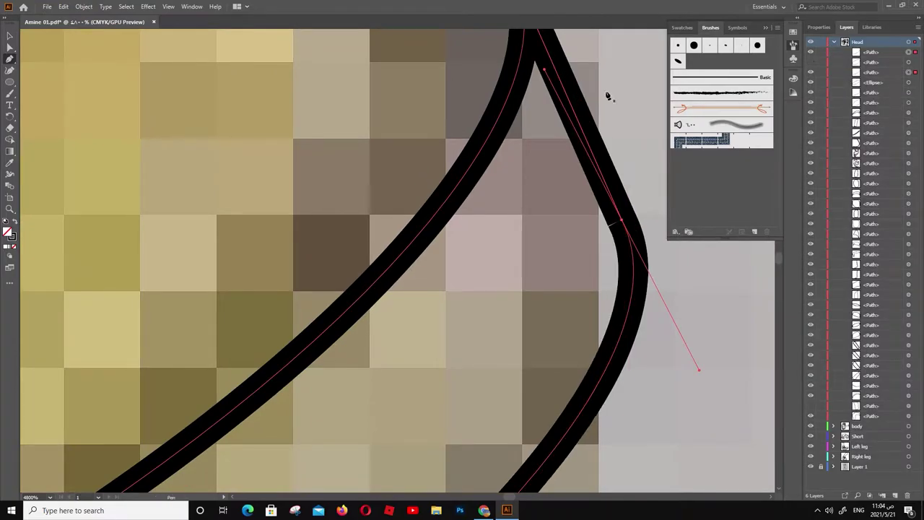
pyautogui.rightClick(619, 219)
pyautogui.press('Escape')
pyautogui.scroll(-1, 322, 158)
pyautogui.click(184, 177)
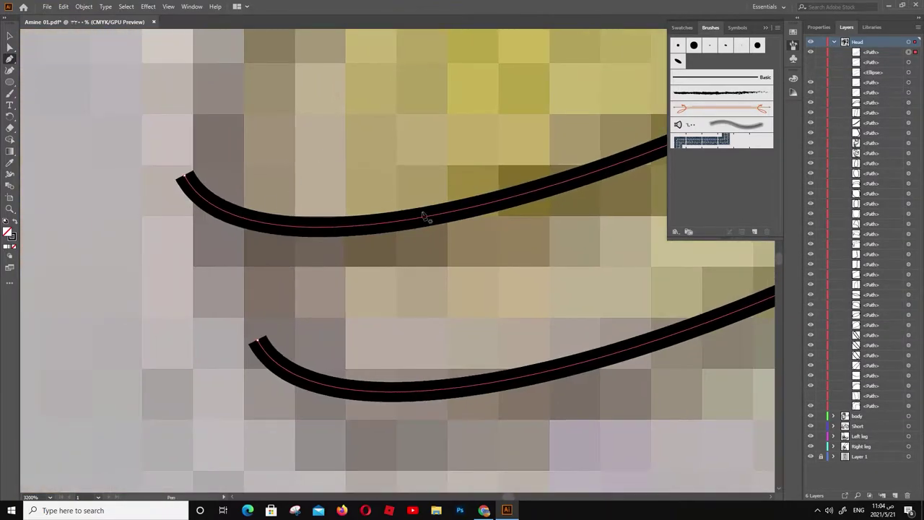
pyautogui.click(258, 339)
# Check the traced coin outline against the ellipse and delete the duplicate coin ring
pyautogui.hotkey('ctrl', '-')
pyautogui.hotkey('ctrl', '-')
pyautogui.hotkey('ctrl', '-')
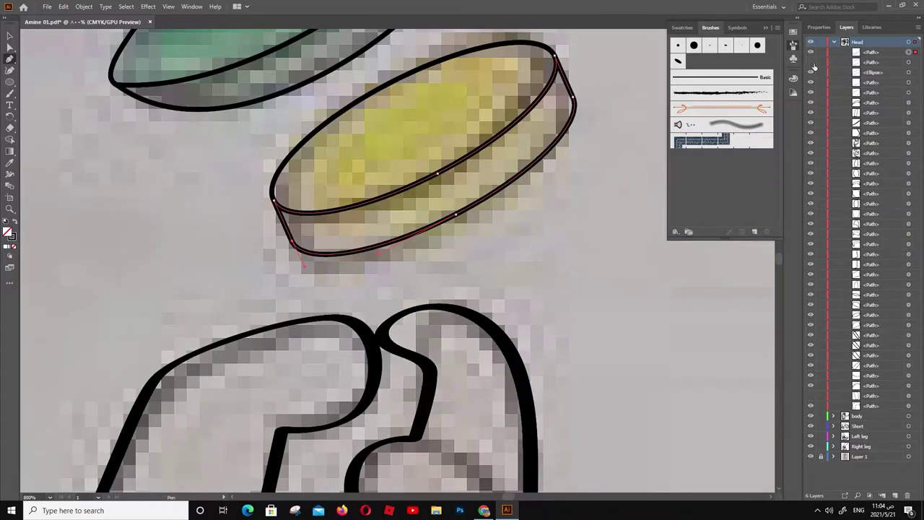
pyautogui.click(811, 73)
pyautogui.click(811, 73)
pyautogui.hotkey('ctrl', ']')
pyautogui.hotkey('ctrl', '1')
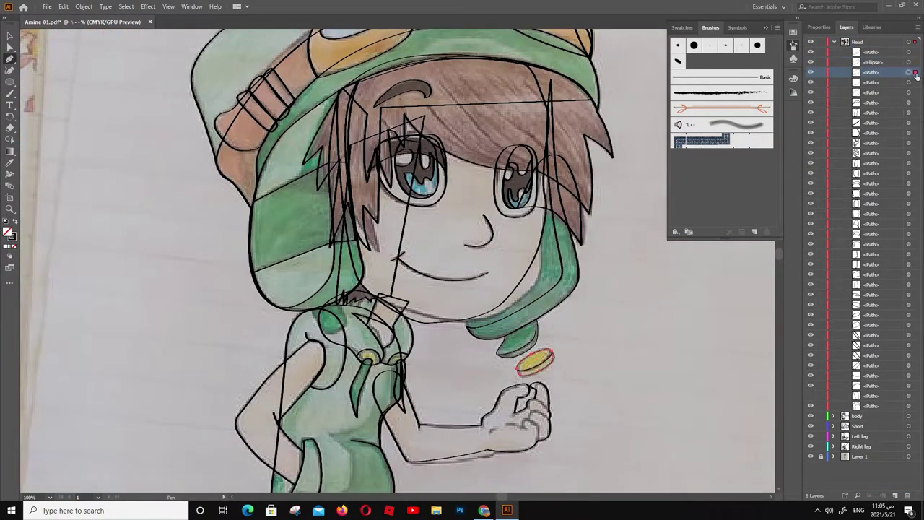
pyautogui.scroll(7, 548, 369)
pyautogui.press('Delete')
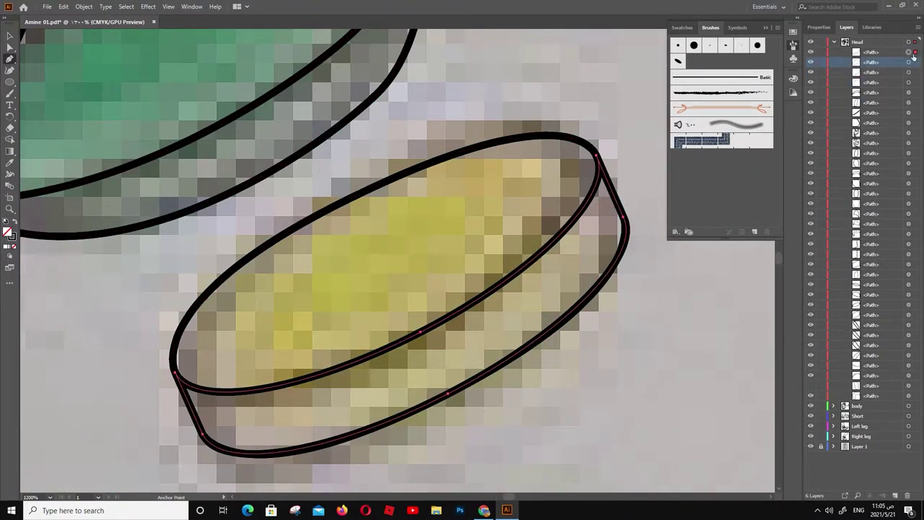
pyautogui.click(915, 52)
pyautogui.scroll(-5, 398, 260)
# Collapse the Head layer and create a new empty Layer 7
pyautogui.scroll(-3, 397, 260)
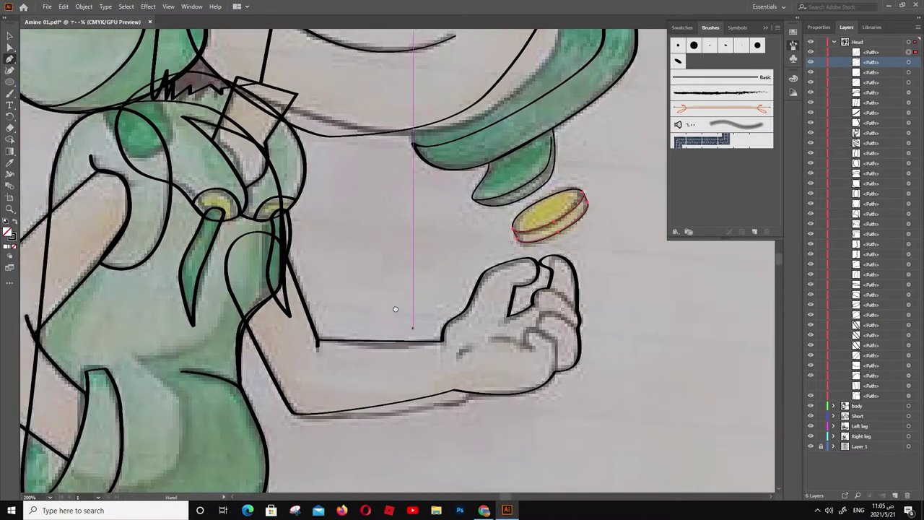
pyautogui.scroll(-3, 398, 260)
pyautogui.scroll(-3, 398, 260)
pyautogui.scroll(-3, 301, 147)
pyautogui.scroll(3, 470, 209)
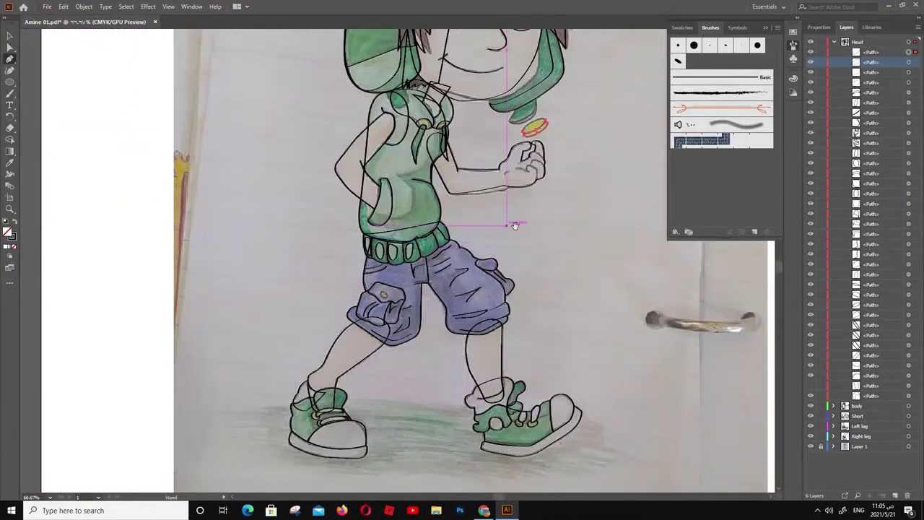
pyautogui.scroll(2, 471, 209)
pyautogui.scroll(2, 471, 208)
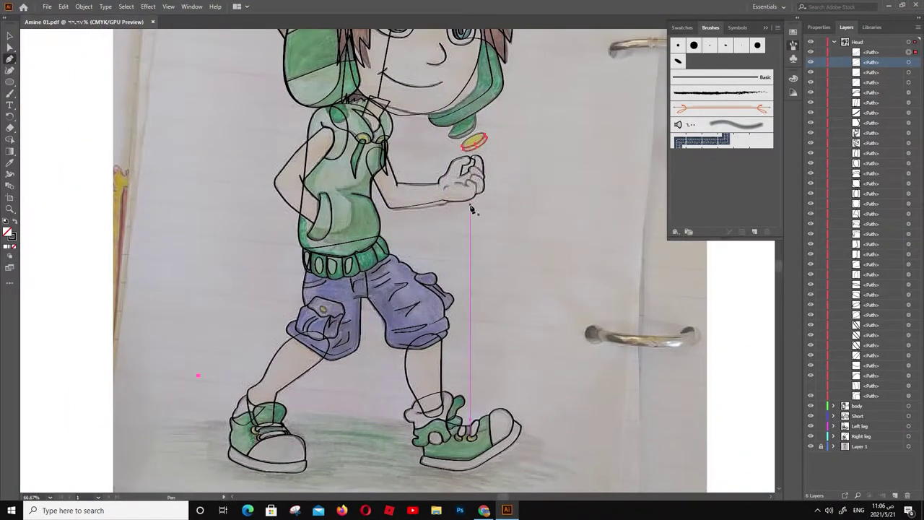
pyautogui.click(834, 41)
pyautogui.hotkey('ctrl', 'a')
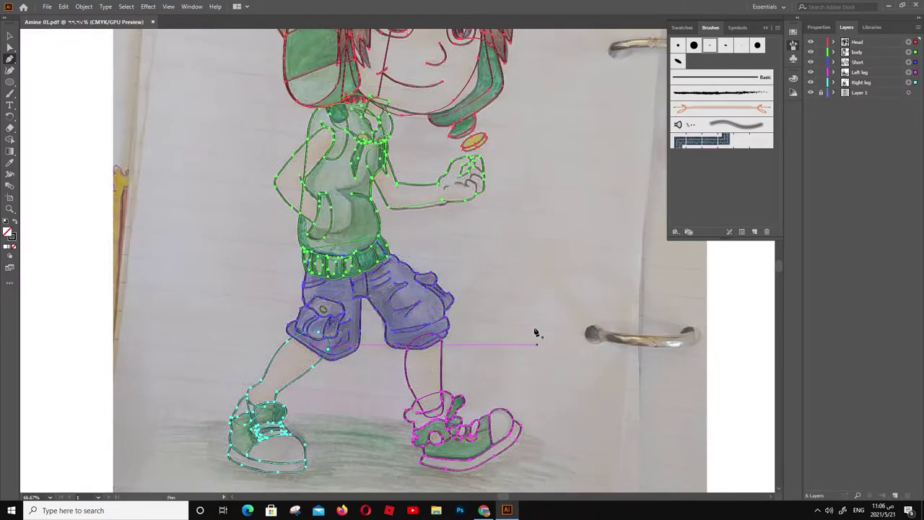
pyautogui.click(891, 495)
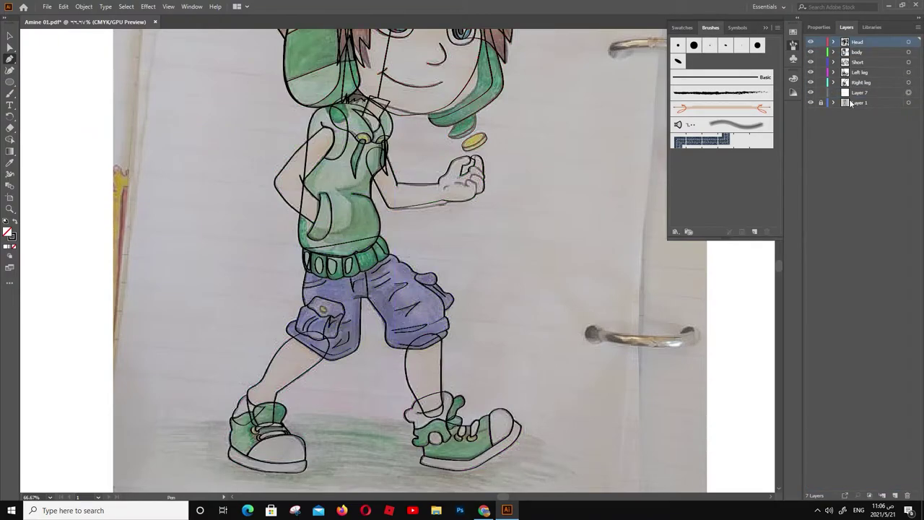
# Select the Left leg outline and make Layer 7 the active layer
pyautogui.scroll(5, 434, 390)
pyautogui.scroll(-5, 433, 289)
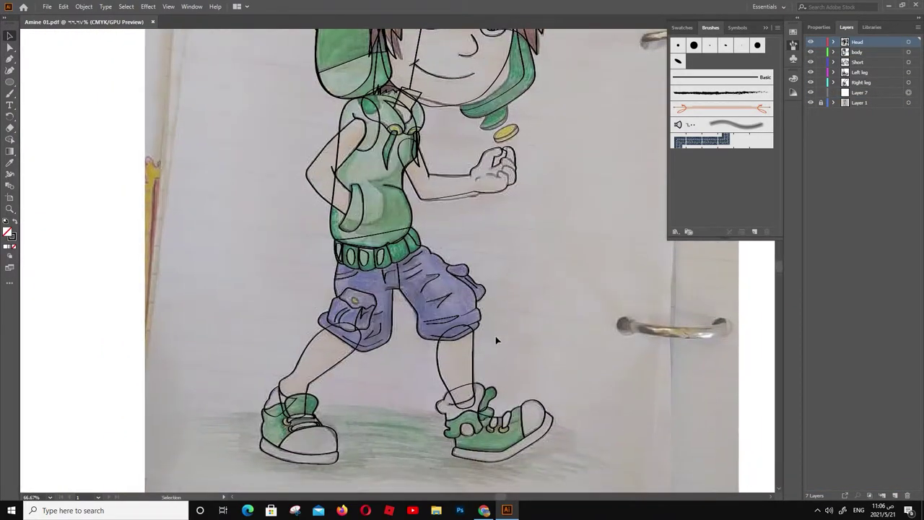
pyautogui.click(474, 339)
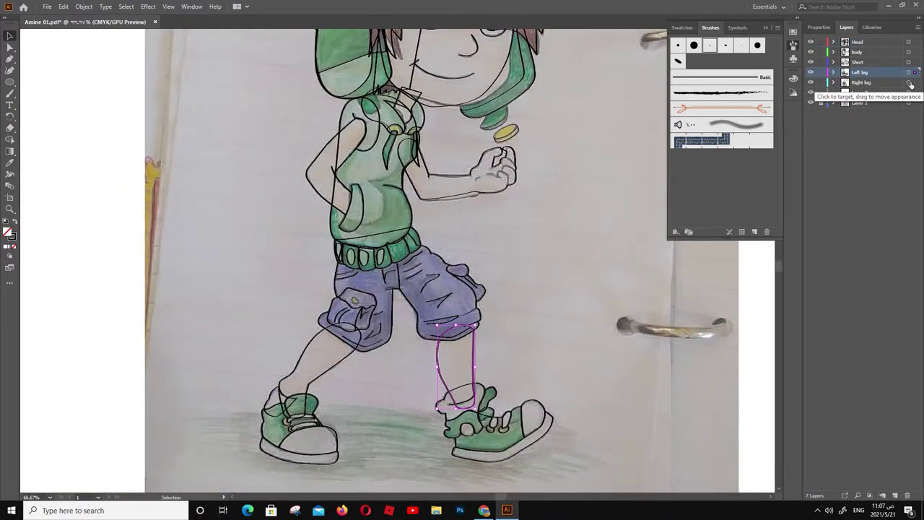
pyautogui.moveTo(915, 72); pyautogui.dragTo(915, 92)
pyautogui.hotkey('ctrl', 'z')
pyautogui.click(834, 72)
pyautogui.click(884, 235)
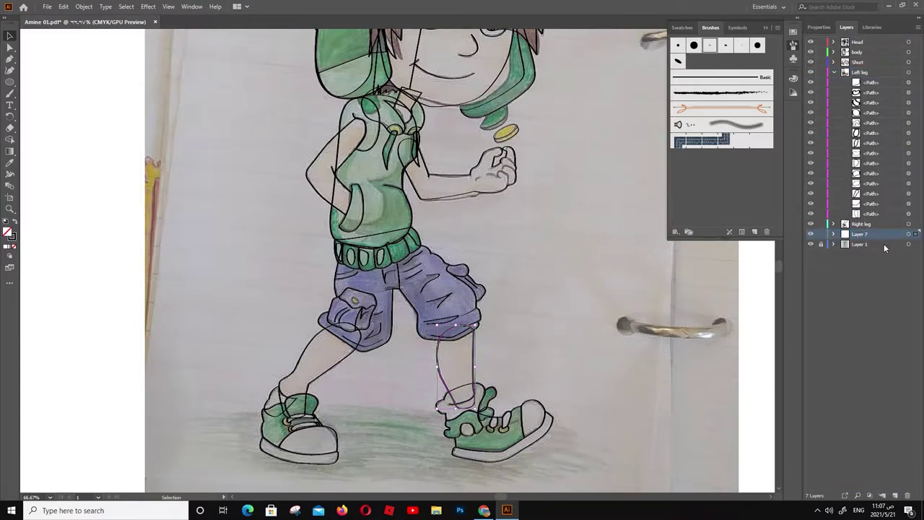
pyautogui.press('v')
# Paste a leg outline copy into Layer 7, fill it photo beige, and rename the layer 'Color'
pyautogui.click(298, 355)
pyautogui.click(834, 224)
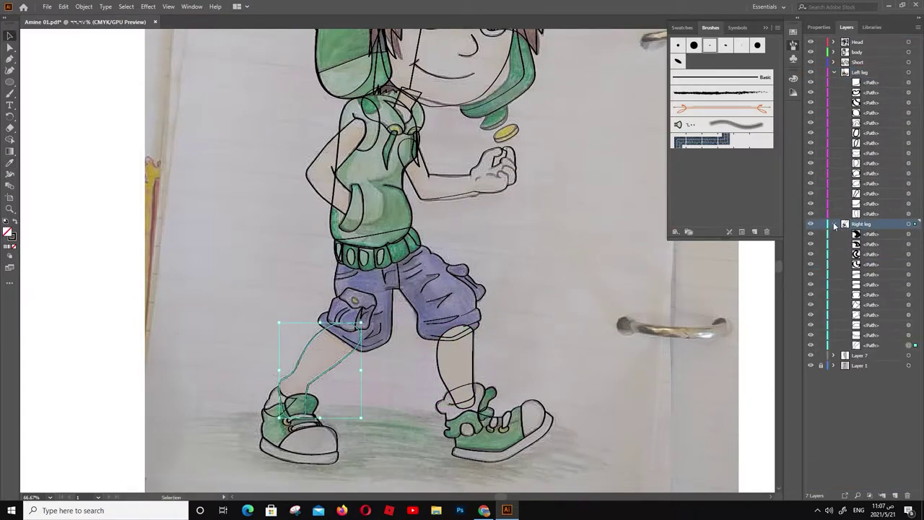
pyautogui.click(835, 356)
pyautogui.hotkey('ctrl', 'c')
pyautogui.hotkey('ctrl', 'f')
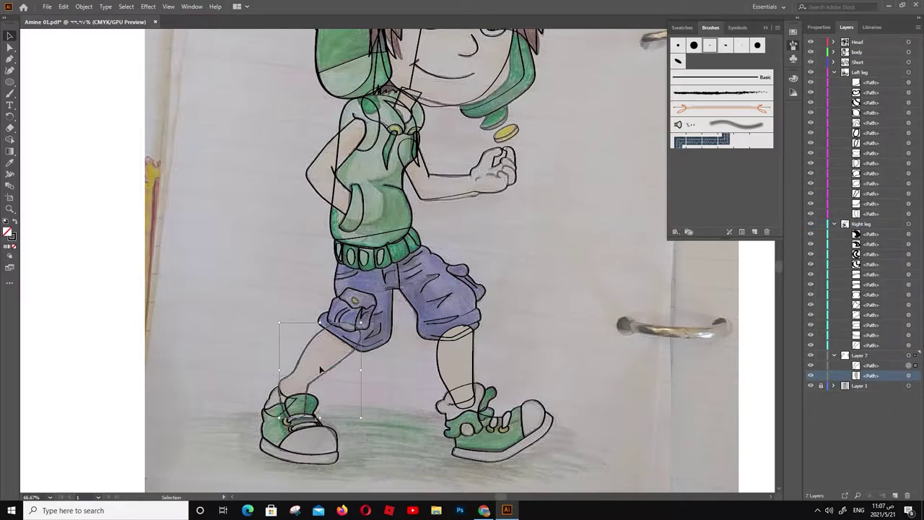
pyautogui.press('i')
pyautogui.click(347, 326)
pyautogui.doubleClick(863, 355)
pyautogui.write('Color')
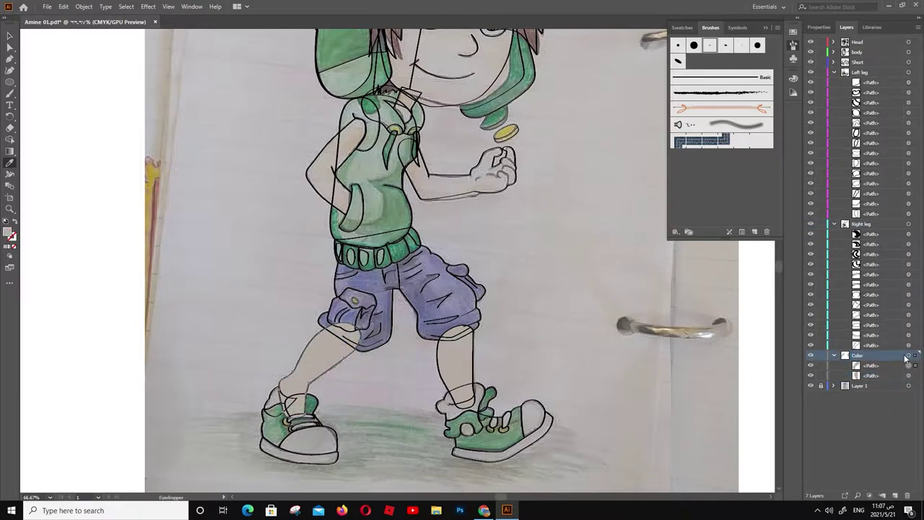
# Paste copies of the shoe-top and shoe outline paths into the Color layer
pyautogui.hotkey('ctrl', 'f')
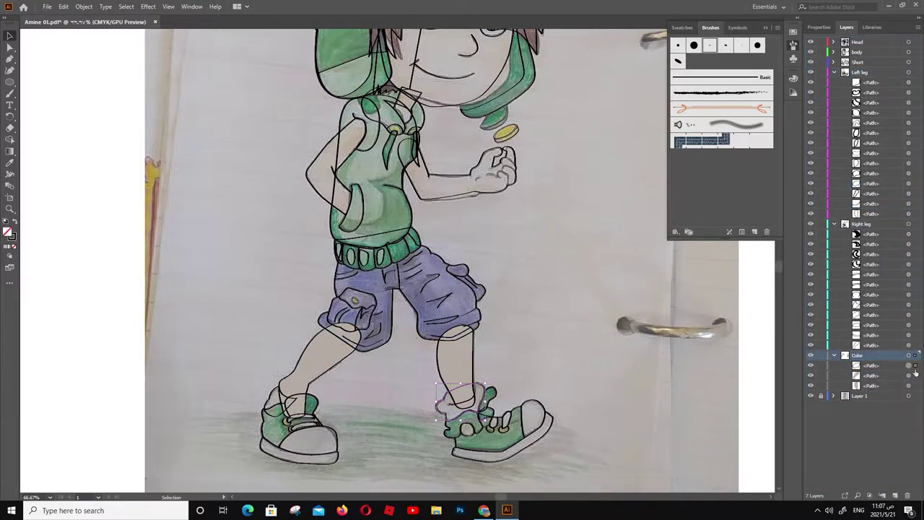
pyautogui.click(908, 117)
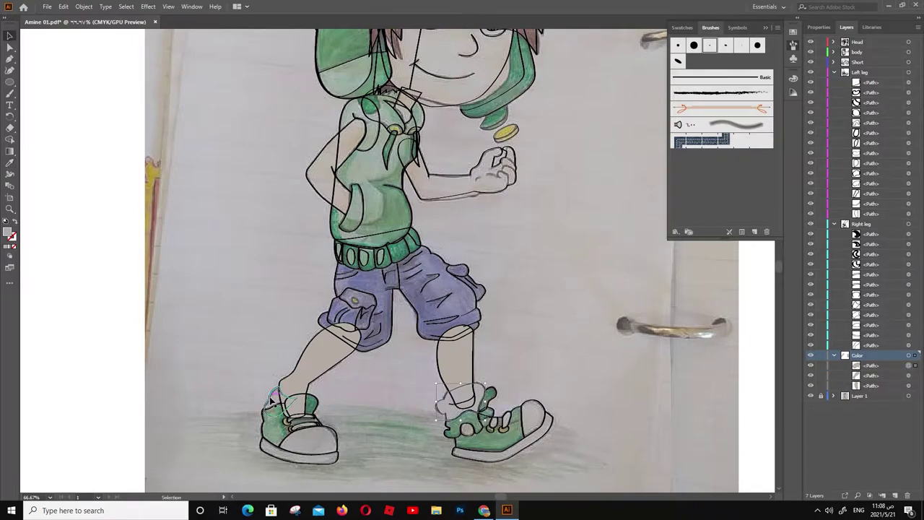
pyautogui.hotkey('ctrl', 'c')
pyautogui.hotkey('ctrl', 'f')
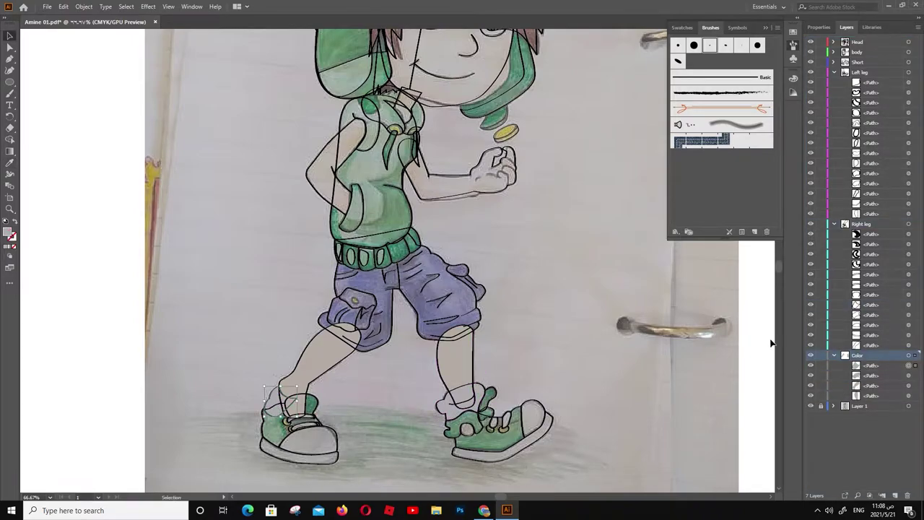
pyautogui.click(497, 402)
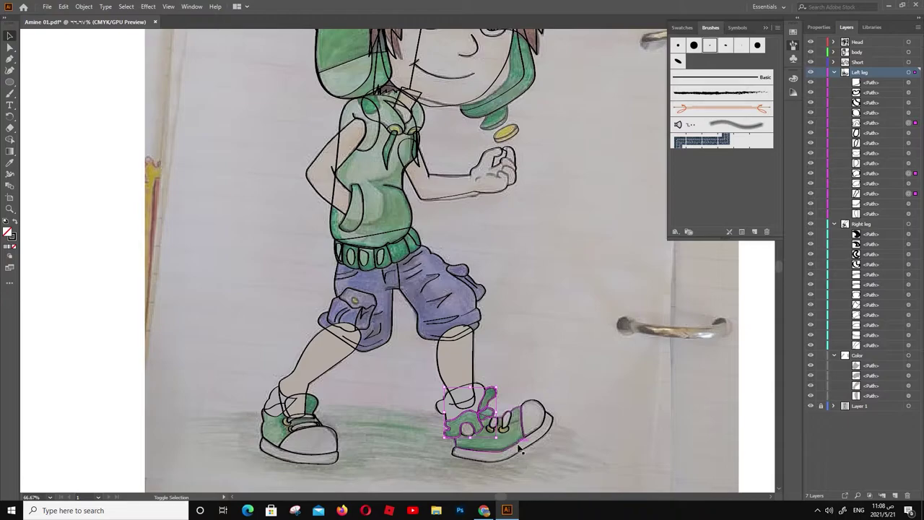
pyautogui.hotkey('ctrl', 'c')
pyautogui.hotkey('ctrl', 'f')
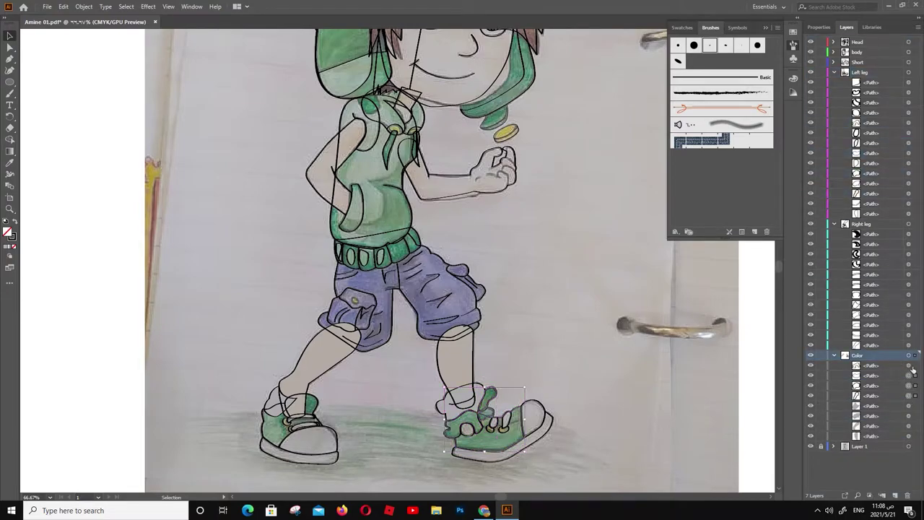
# Fill the shoe copies dark green, move the toe cap into Color, and make it white
pyautogui.press('i')
pyautogui.click(307, 403)
pyautogui.press('v')
pyautogui.click(536, 418)
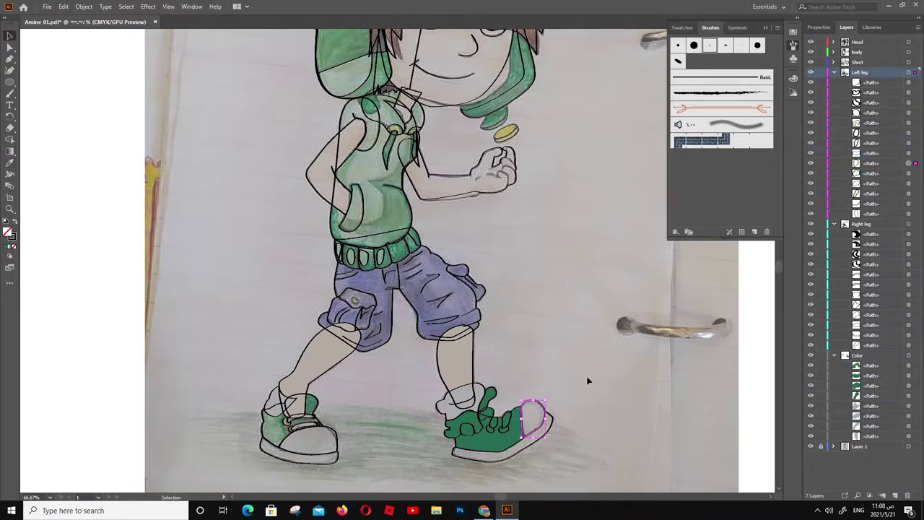
pyautogui.moveTo(915, 163); pyautogui.dragTo(899, 365)
pyautogui.doubleClick(9, 235)
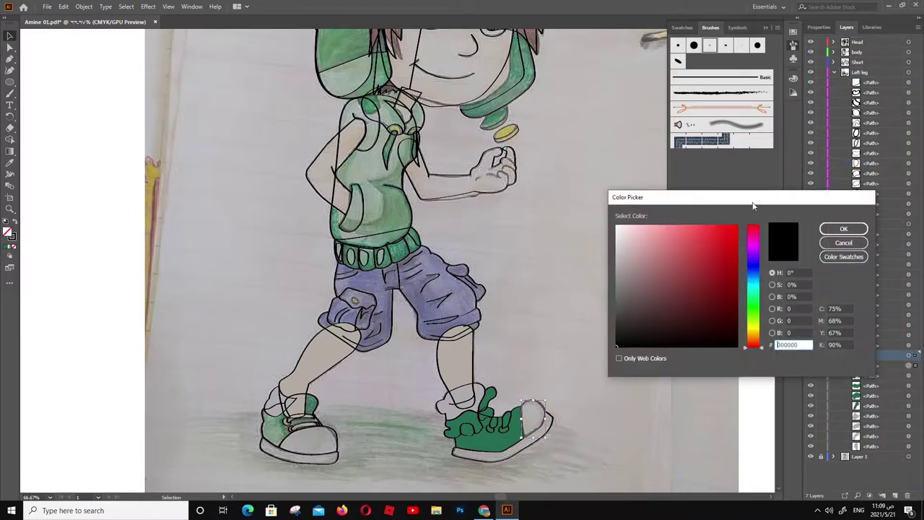
pyautogui.click(830, 226)
# Make the shoe tongue white, then paste and recolour the shoe eyelets
pyautogui.click(462, 398)
pyautogui.doubleClick(9, 234)
pyautogui.click(828, 245)
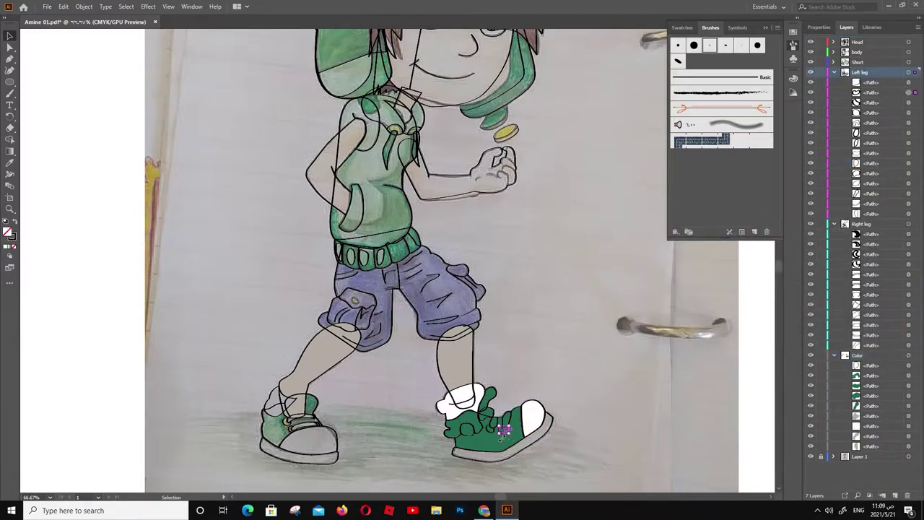
pyautogui.hotkey('ctrl', 'f')
pyautogui.click(884, 370)
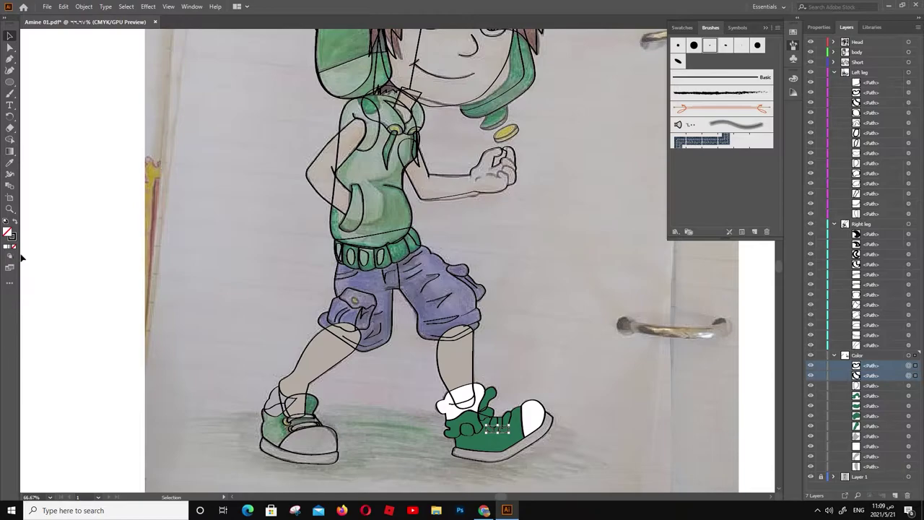
pyautogui.doubleClick(8, 235)
pyautogui.press('Return')
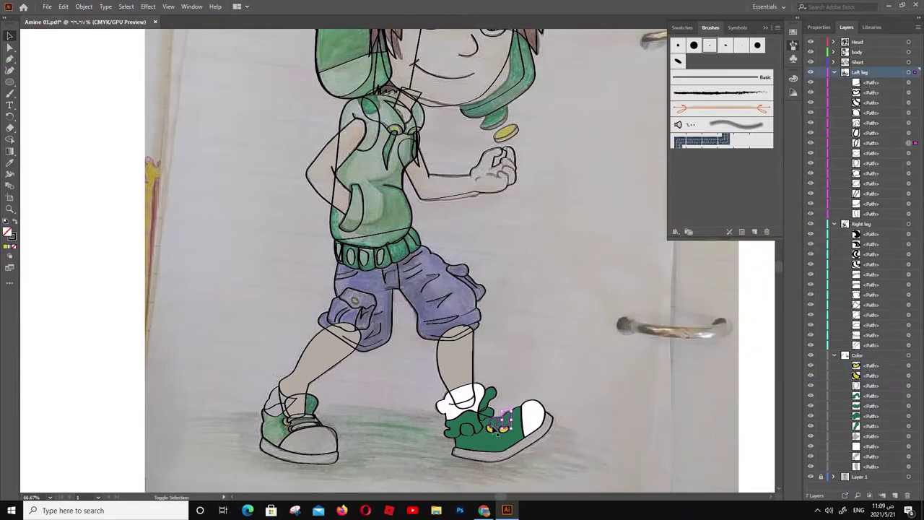
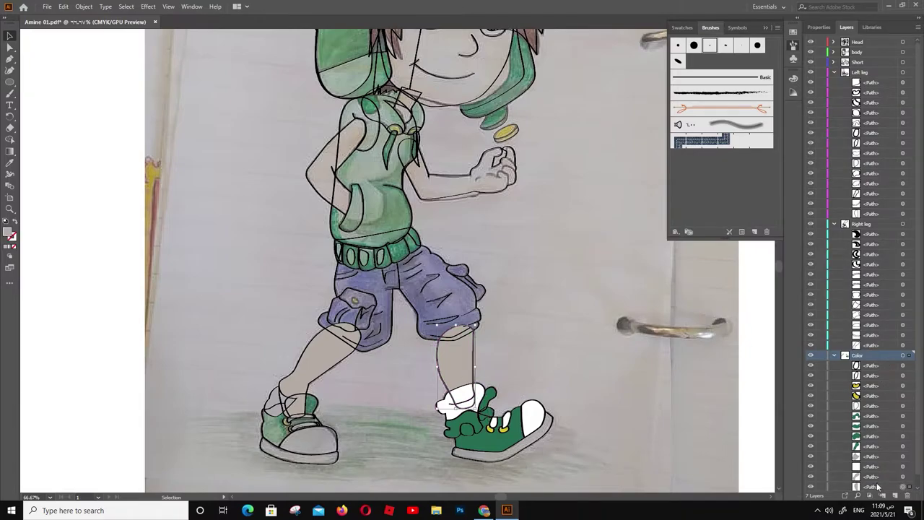
# Reshape the lower-leg fill's bottom anchors and curve so they sit inside the sock outline
pyautogui.scroll(5, 455, 361)
pyautogui.press('p')
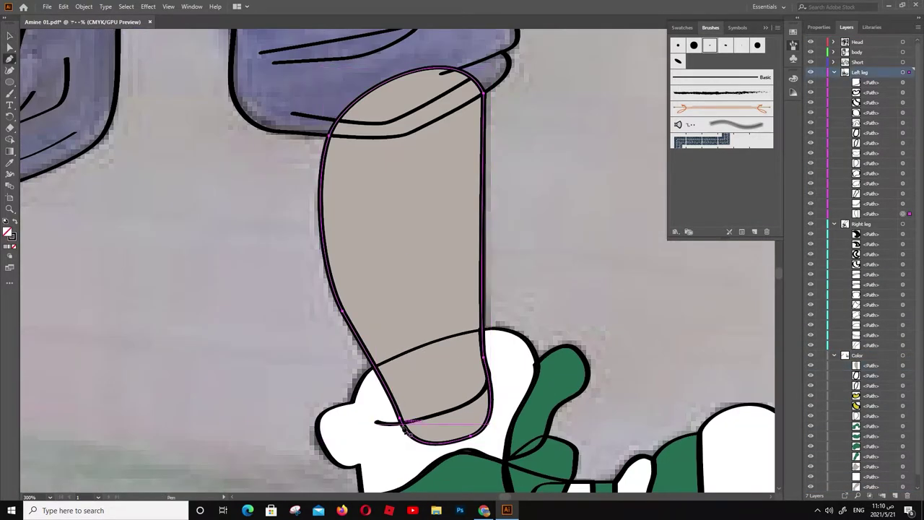
pyautogui.moveTo(406, 430); pyautogui.dragTo(397, 411)
pyautogui.scroll(5, 404, 427)
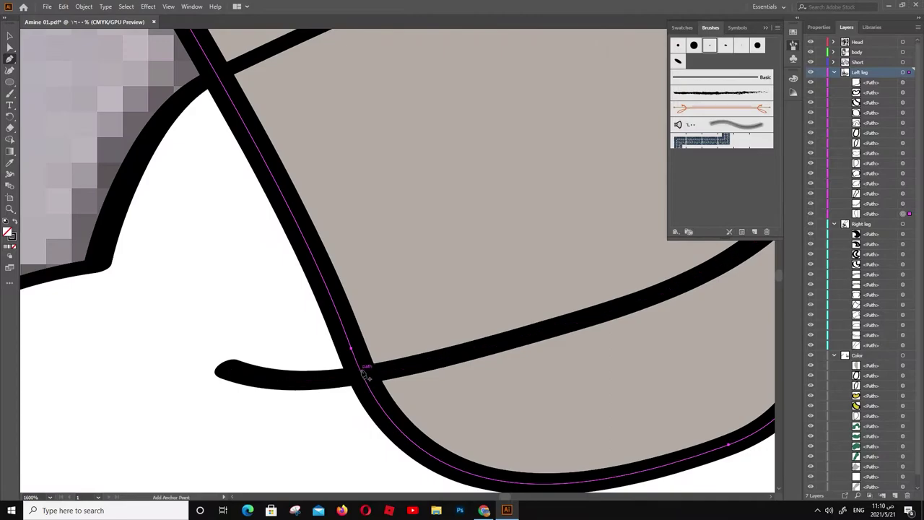
pyautogui.moveTo(170, 485); pyautogui.dragTo(177, 351)
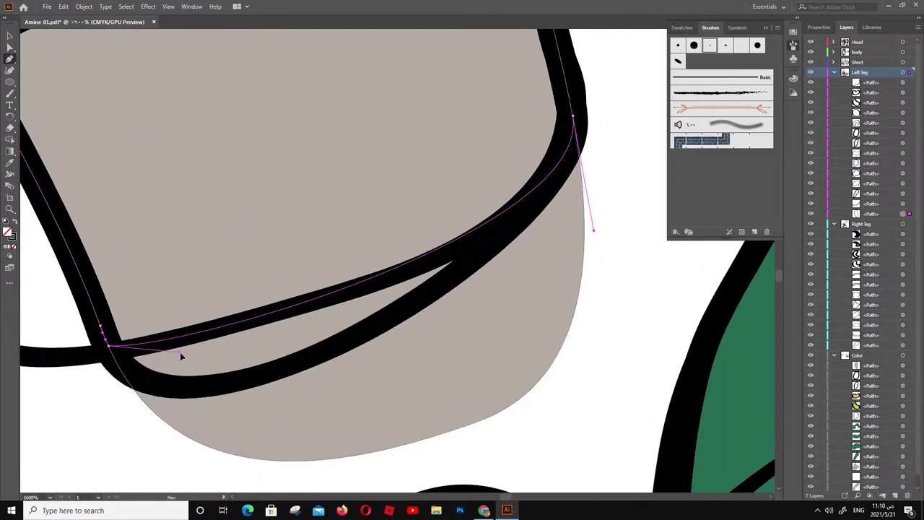
pyautogui.moveTo(593, 229); pyautogui.dragTo(572, 235)
pyautogui.click(588, 260)
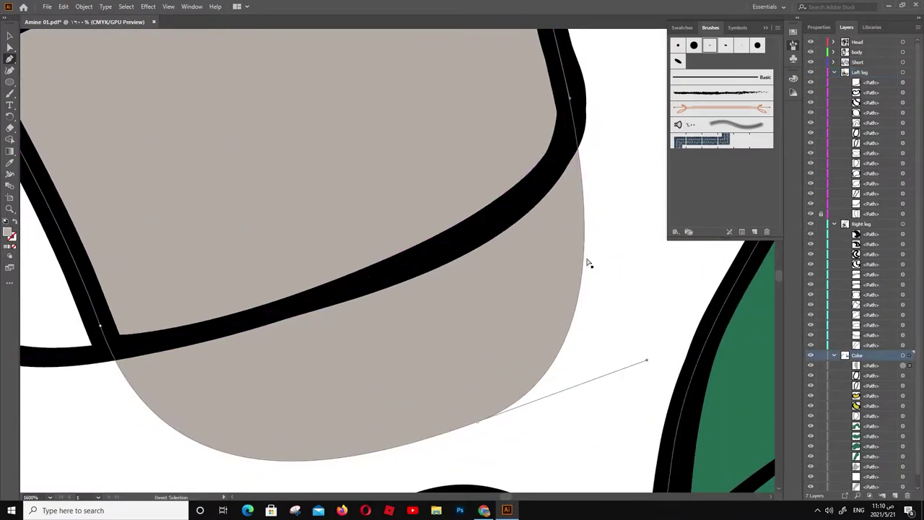
pyautogui.moveTo(299, 433); pyautogui.dragTo(599, 227)
pyautogui.scroll(-5, 594, 239)
# Fill the first lower leg with a peach skin tone
pyautogui.press('v')
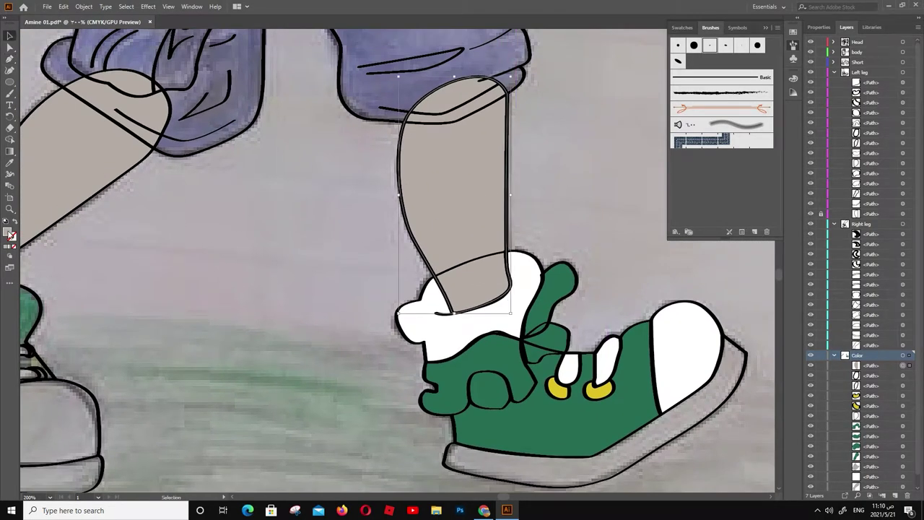
pyautogui.doubleClick(10, 234)
pyautogui.click(647, 236)
pyautogui.click(834, 226)
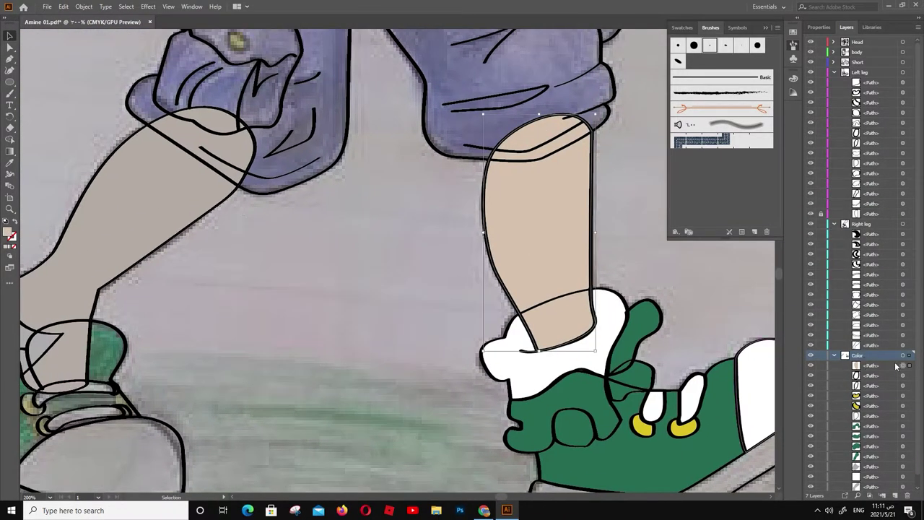
pyautogui.doubleClick(9, 234)
pyautogui.click(835, 226)
# Fill the other lower leg with the same peach skin tone
pyautogui.click(155, 209)
pyautogui.hscroll(-3, 275, 330)
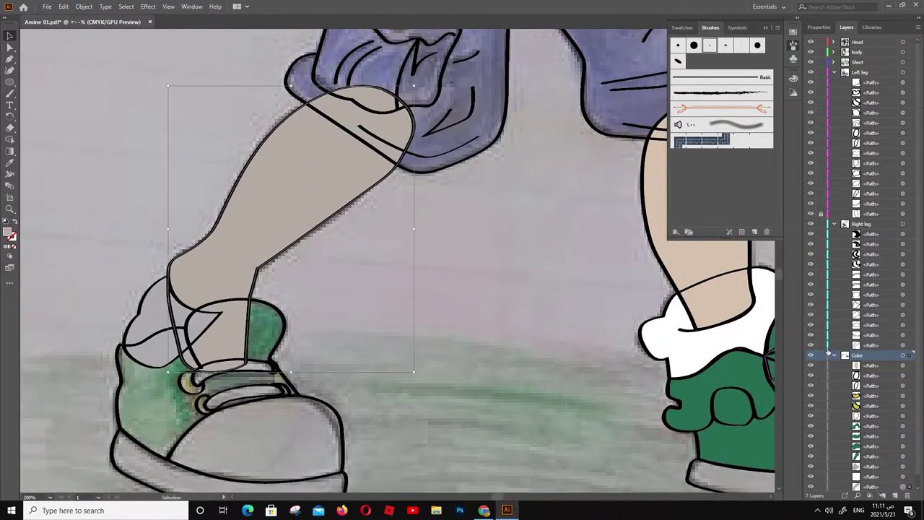
pyautogui.scroll(-1, 828, 351)
pyautogui.doubleClick(9, 233)
pyautogui.click(640, 243)
pyautogui.click(834, 226)
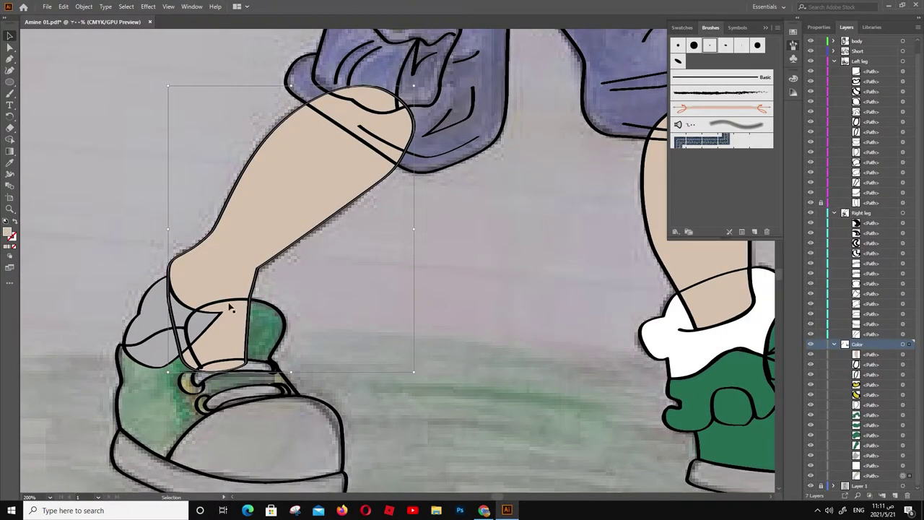
# Select the outline around the left sock cuff for point editing
pyautogui.scroll(-2, 443, 274)
pyautogui.click(443, 274)
pyautogui.scroll(4, 398, 309)
pyautogui.press('p')
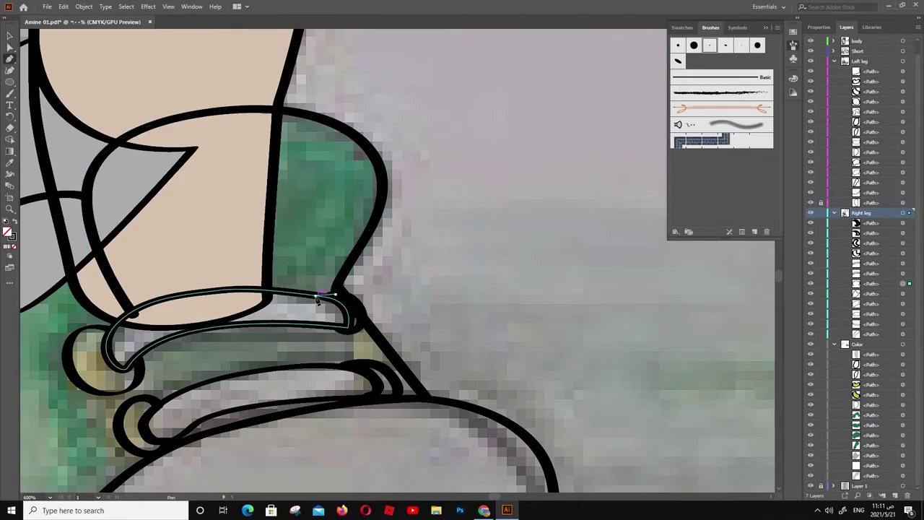
pyautogui.scroll(-4, 481, 186)
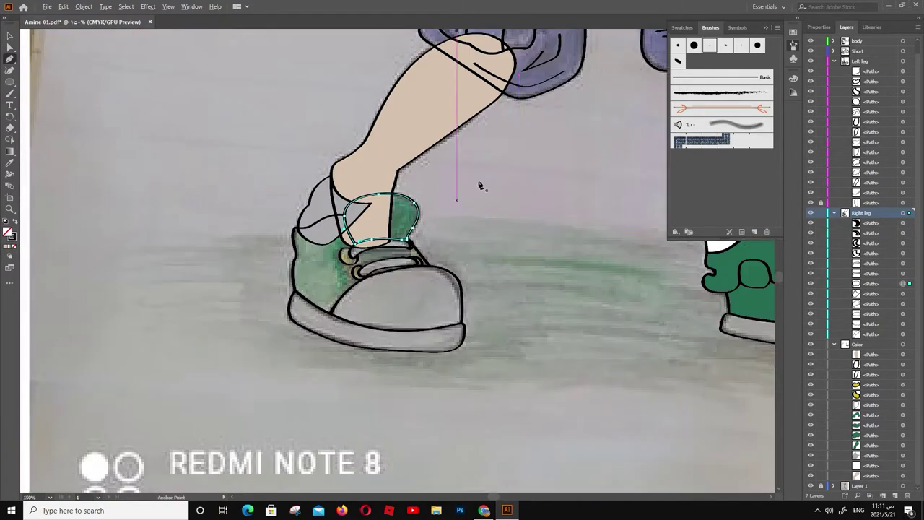
pyautogui.scroll(-2, 480, 186)
# Draw a small green colour-sample square at the top-left and lock it
pyautogui.click(893, 423)
pyautogui.click(10, 81)
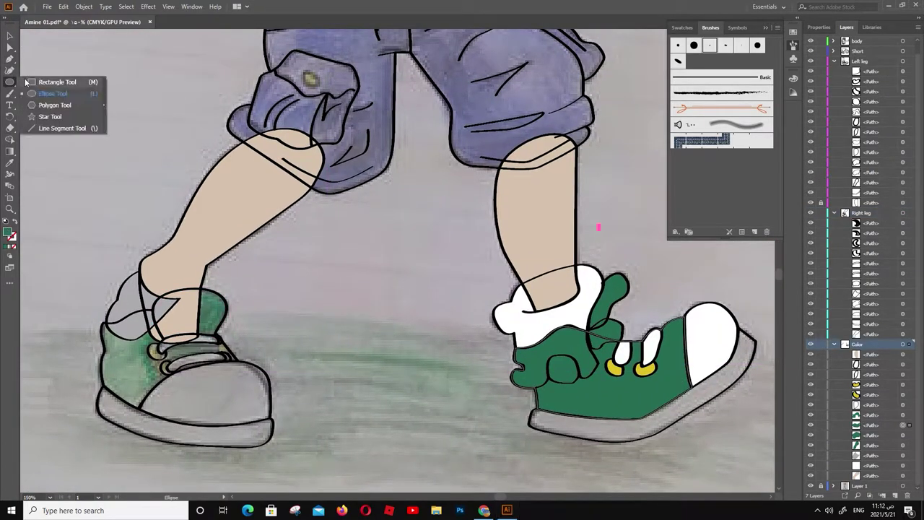
pyautogui.moveTo(37, 56)
pyautogui.mouseDown()
pyautogui.moveTo(55, 75)
pyautogui.moveTo(56, 102)
pyautogui.mouseUp()
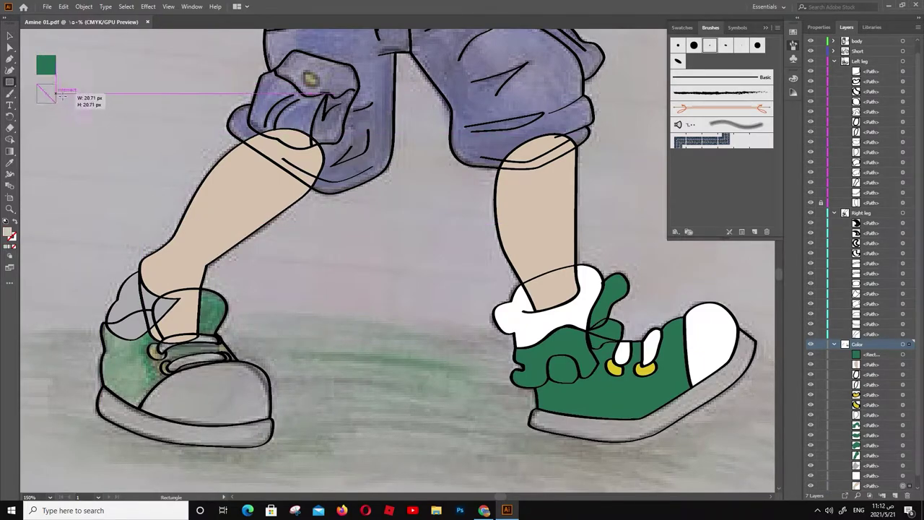
pyautogui.click(821, 364)
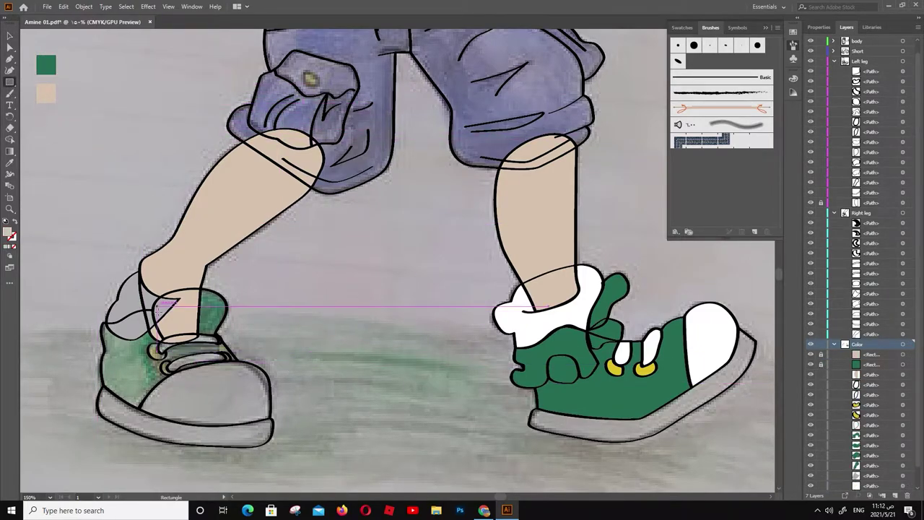
# Fill the left shoe's sock cuff green
pyautogui.press('v')
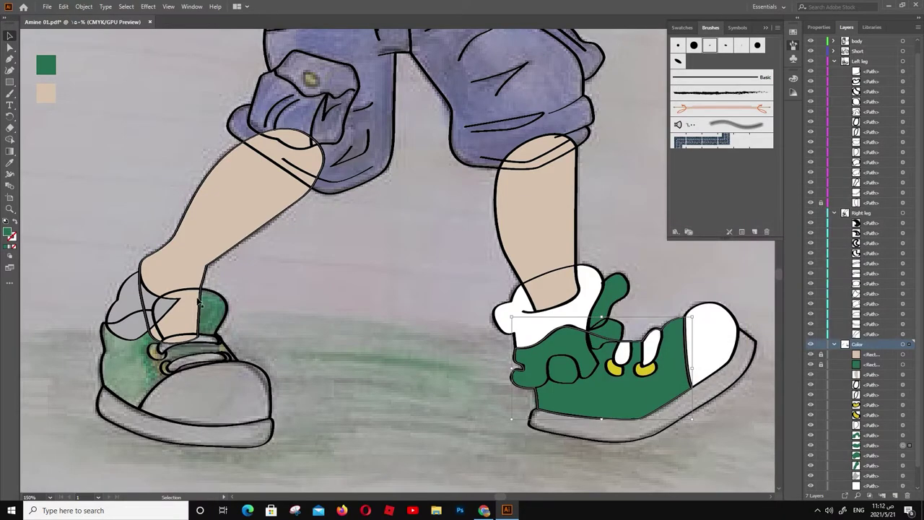
pyautogui.doubleClick(9, 234)
pyautogui.press('Return')
# Move the left leg outline's bottom anchors up above the sock cuff
pyautogui.scroll(2, 166, 289)
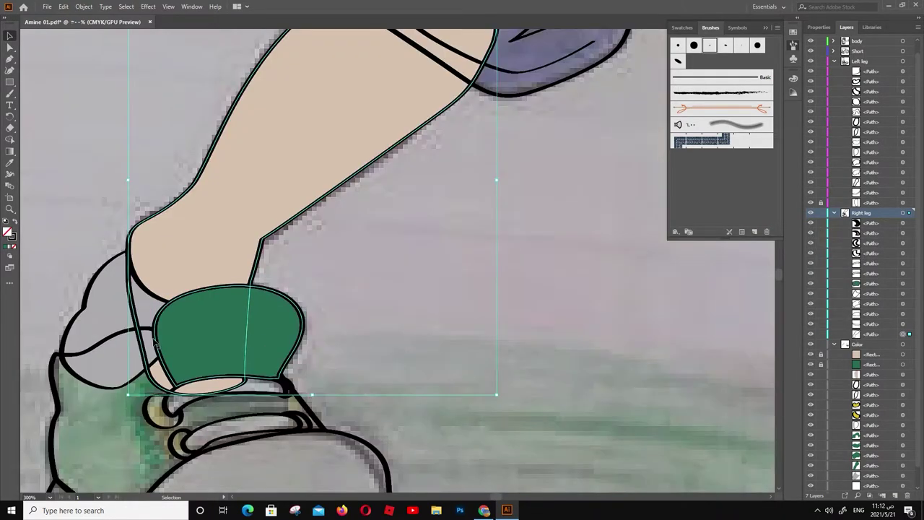
pyautogui.press('a')
pyautogui.scroll(1, 361, 282)
pyautogui.scroll(2, 393, 216)
pyautogui.press('p')
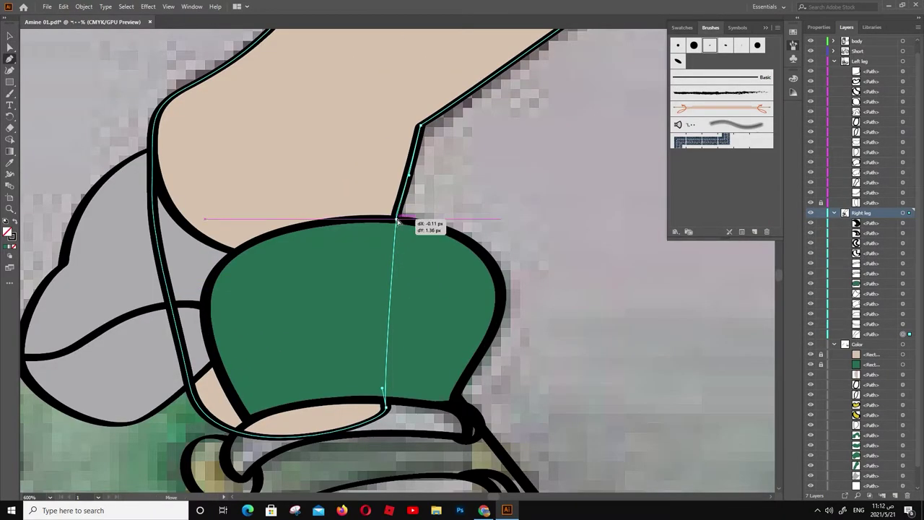
pyautogui.click(189, 384)
pyautogui.hotkey('ctrl', 'z')
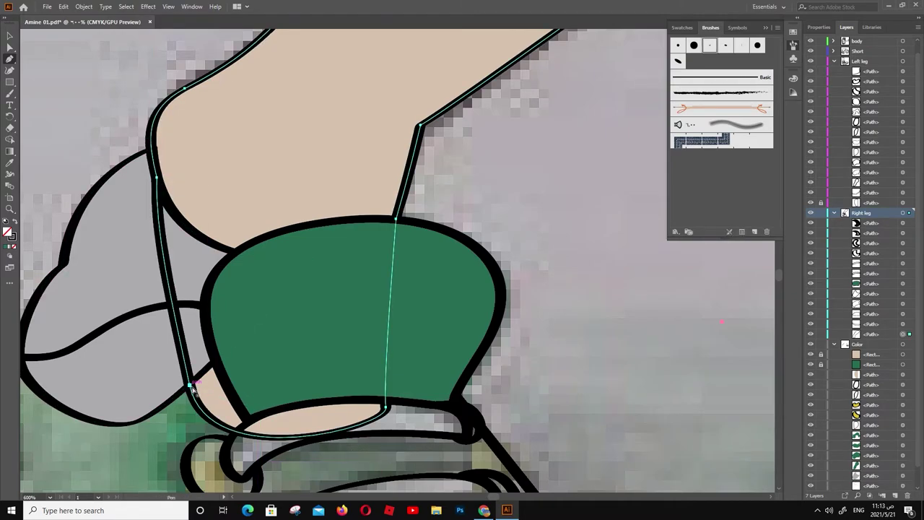
pyautogui.moveTo(191, 387)
pyautogui.mouseDown()
pyautogui.moveTo(330, 237)
pyautogui.moveTo(254, 258)
pyautogui.mouseUp()
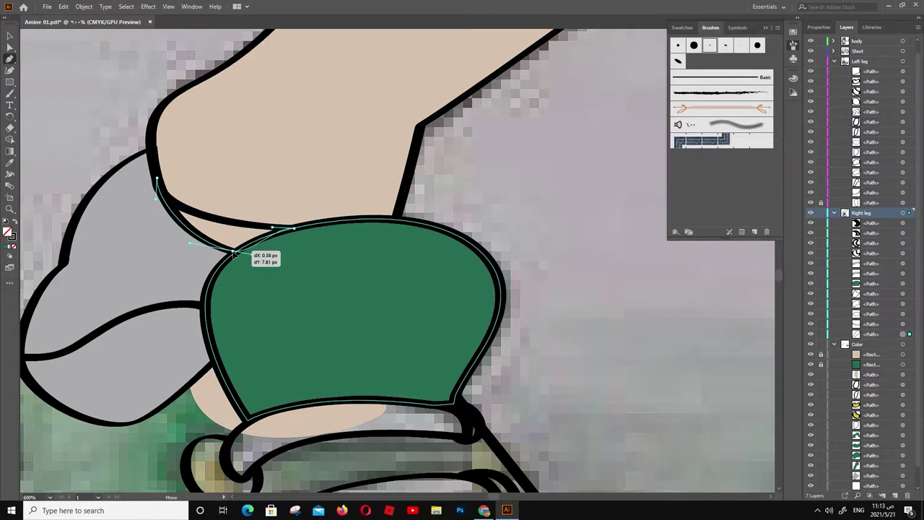
pyautogui.hotkey('ctrl', '-')
pyautogui.hotkey('ctrl', '-')
pyautogui.hotkey('ctrl', '-')
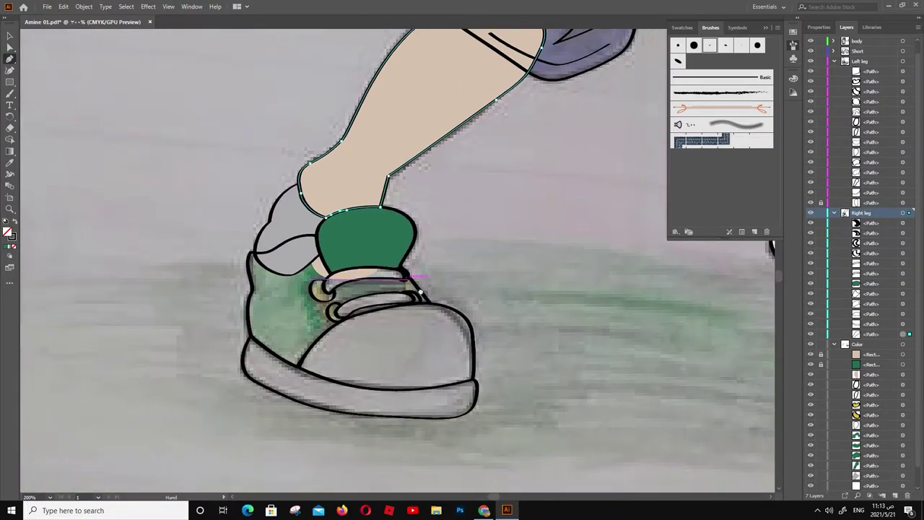
pyautogui.hotkey('ctrl', '-')
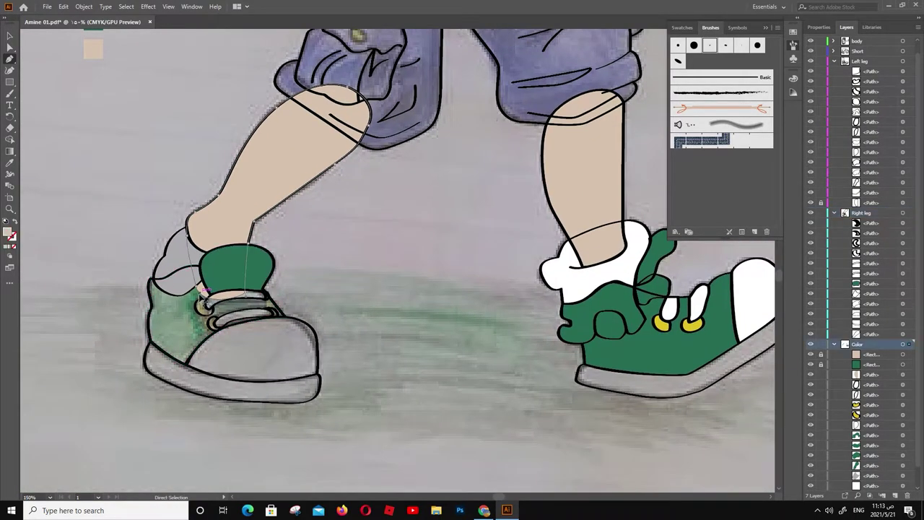
pyautogui.click(248, 294)
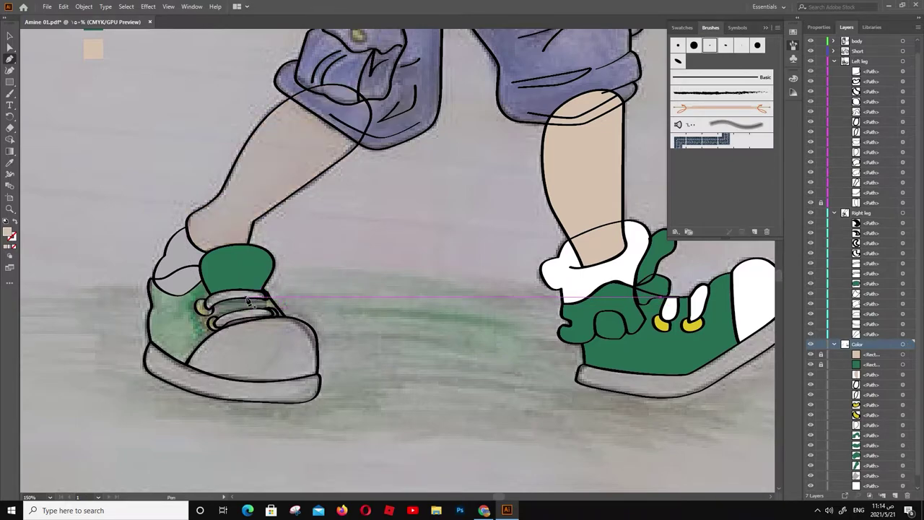
# Apply the peach skin fill to the leg path, right shin and left leg
pyautogui.doubleClick(8, 232)
pyautogui.press('Return')
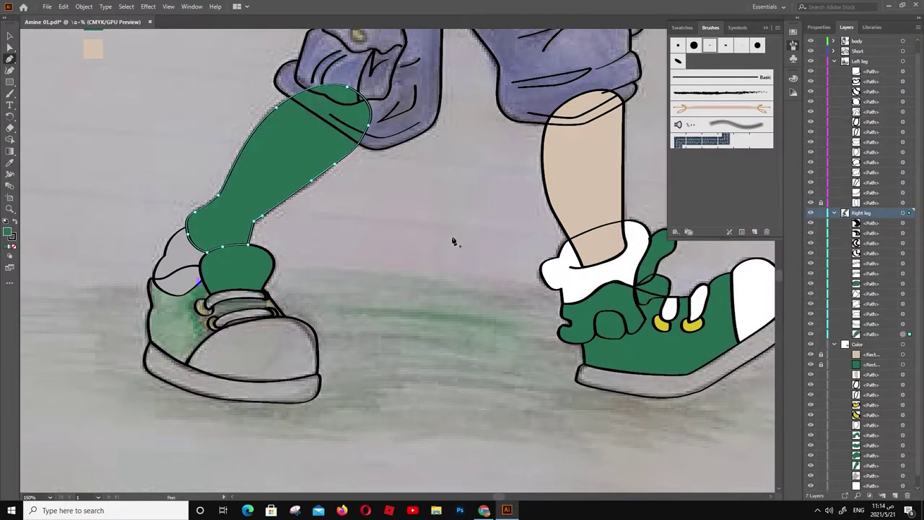
pyautogui.press('v')
pyautogui.click(597, 207)
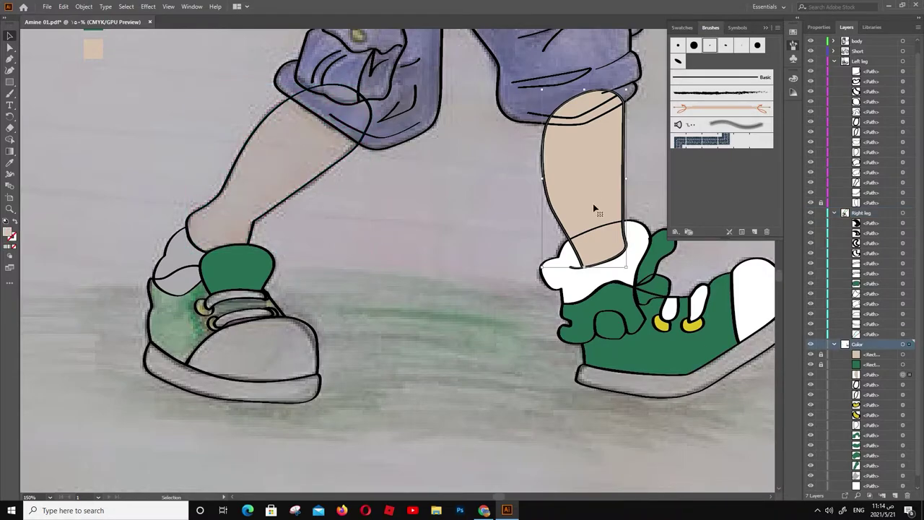
pyautogui.doubleClick(8, 231)
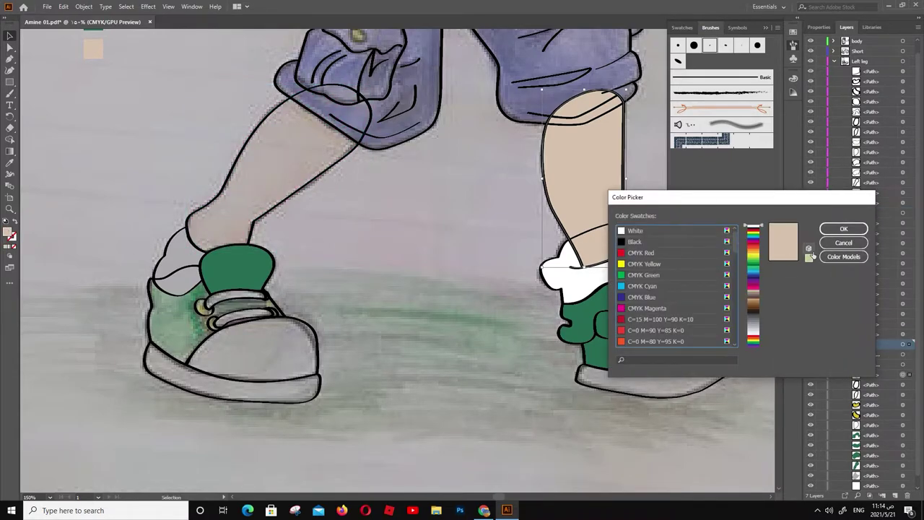
pyautogui.click(846, 257)
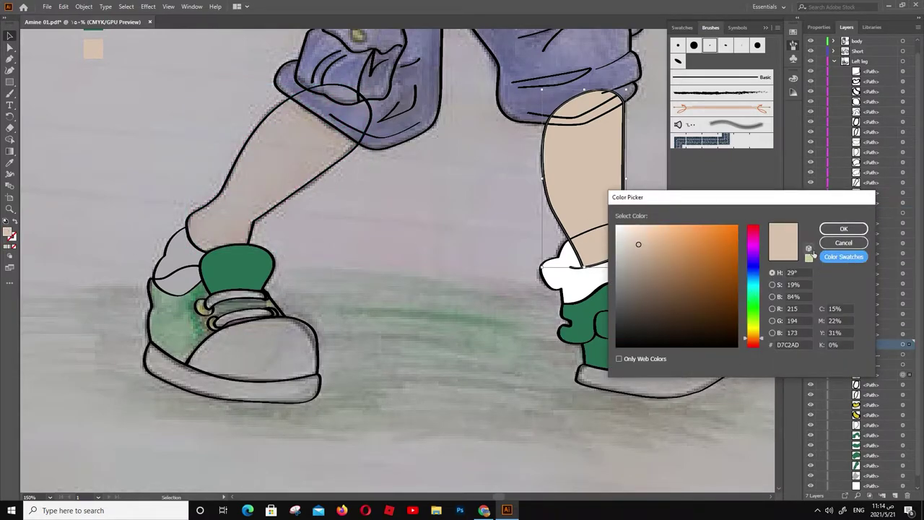
pyautogui.click(844, 230)
pyautogui.click(286, 201)
pyautogui.doubleClick(8, 232)
pyautogui.click(843, 229)
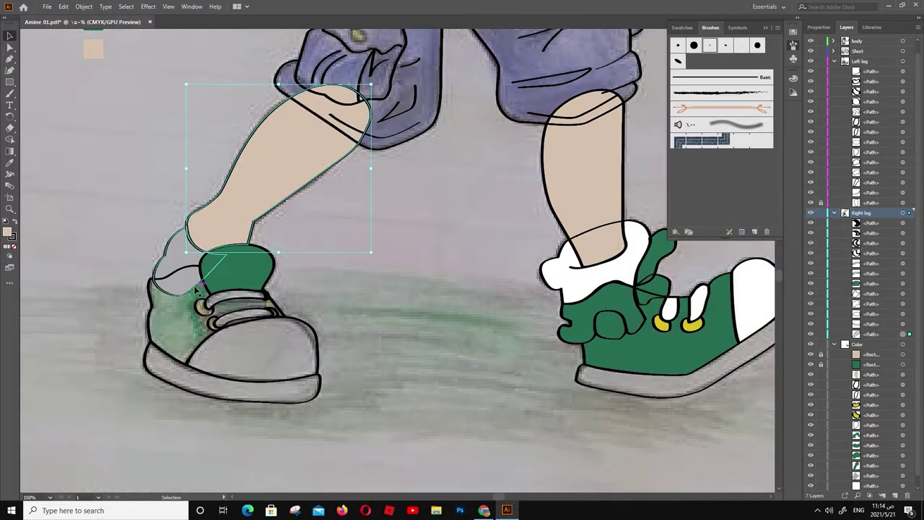
# Make the left sock white and the left shoe's upper green
pyautogui.click(196, 287)
pyautogui.doubleClick(8, 232)
pyautogui.click(844, 229)
pyautogui.click(170, 325)
pyautogui.doubleClick(12, 236)
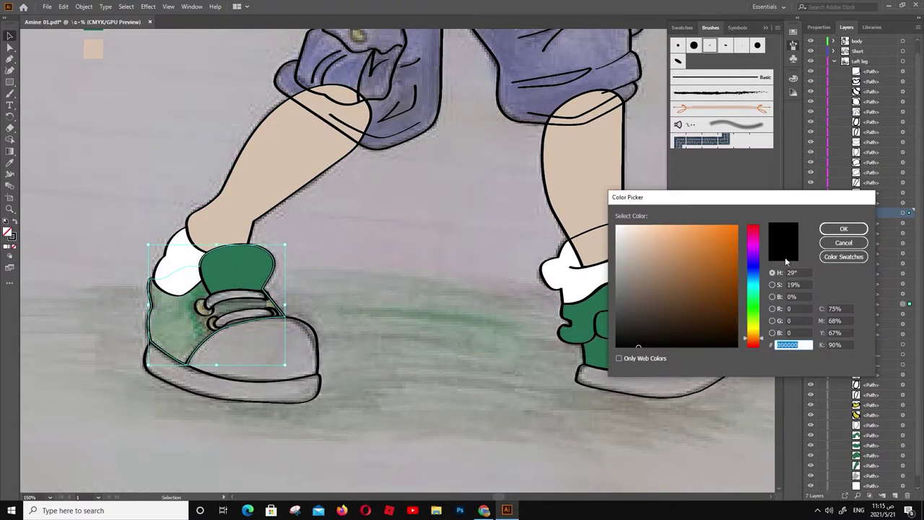
pyautogui.press('Return')
pyautogui.click(616, 290)
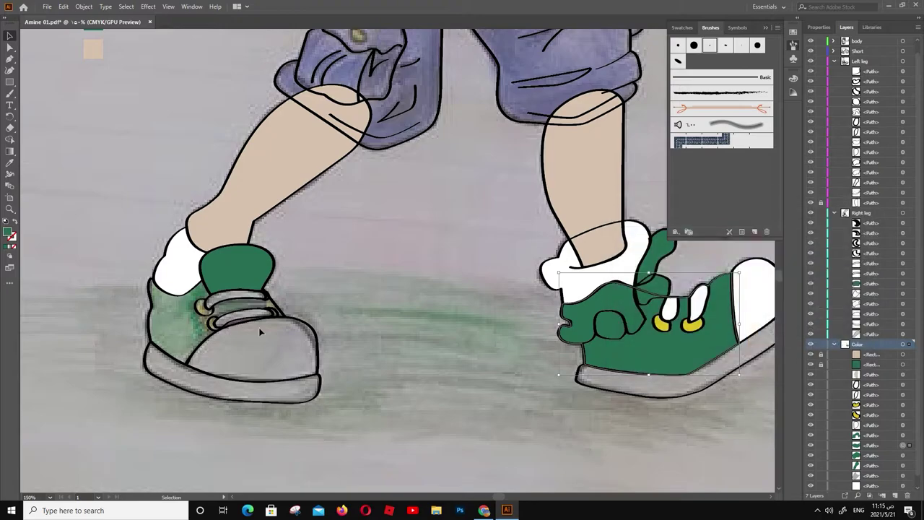
pyautogui.click(164, 334)
pyautogui.doubleClick(8, 232)
pyautogui.press('Return')
pyautogui.click(259, 350)
# Make the left toe cap white and both soles pale green
pyautogui.doubleClick(8, 232)
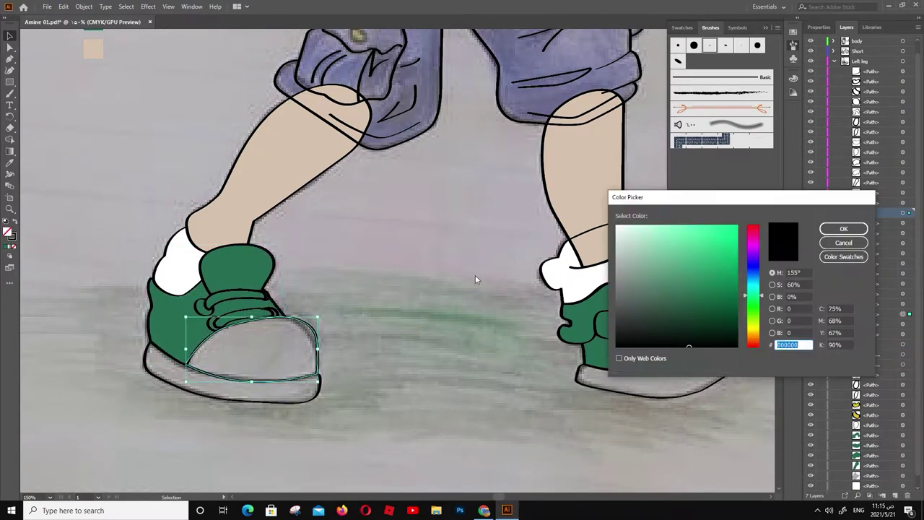
pyautogui.click(627, 237)
pyautogui.click(844, 229)
pyautogui.click(231, 390)
pyautogui.doubleClick(8, 232)
pyautogui.click(628, 237)
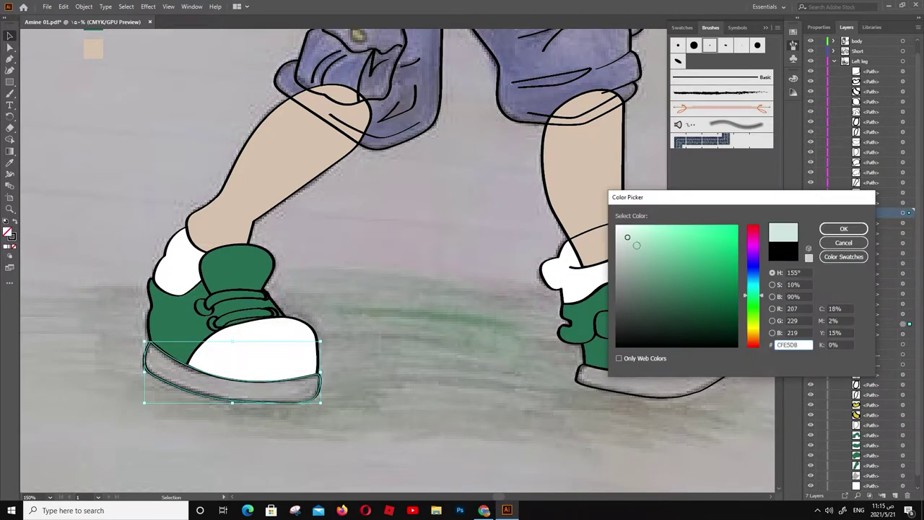
pyautogui.click(843, 229)
pyautogui.click(650, 390)
pyautogui.doubleClick(8, 232)
pyautogui.doubleClick(787, 344)
pyautogui.click(843, 229)
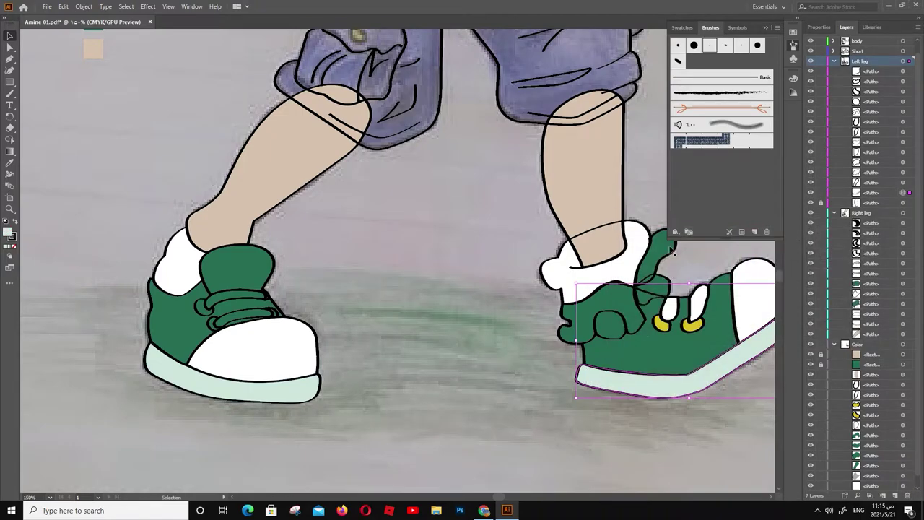
# Give the left shoe yellow eyelets and white laces, matching the right shoe
pyautogui.click(619, 326)
pyautogui.doubleClick(8, 232)
pyautogui.click(844, 229)
pyautogui.click(231, 310)
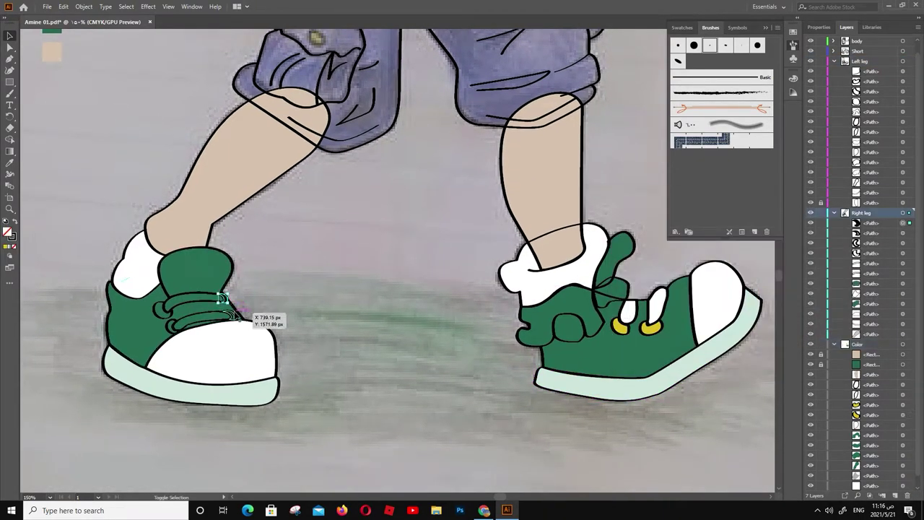
pyautogui.doubleClick(8, 232)
pyautogui.click(844, 229)
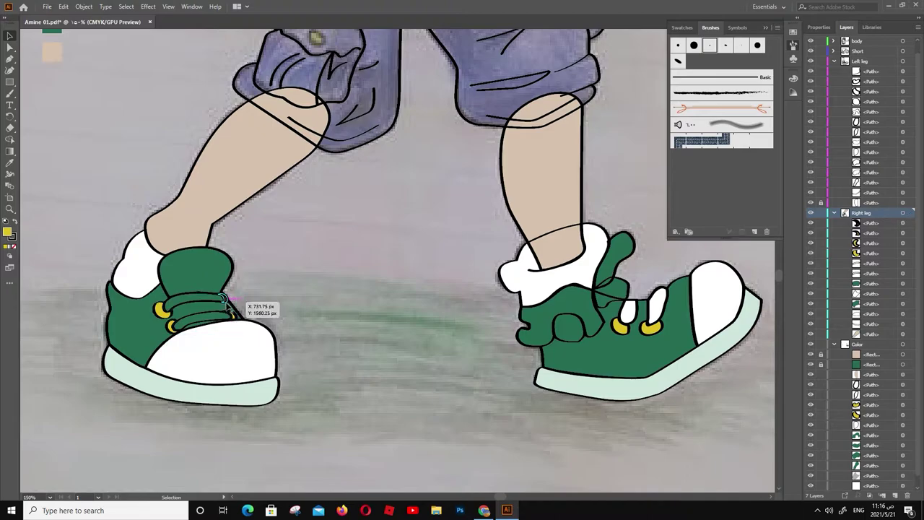
pyautogui.click(199, 307)
pyautogui.doubleClick(8, 232)
pyautogui.click(837, 229)
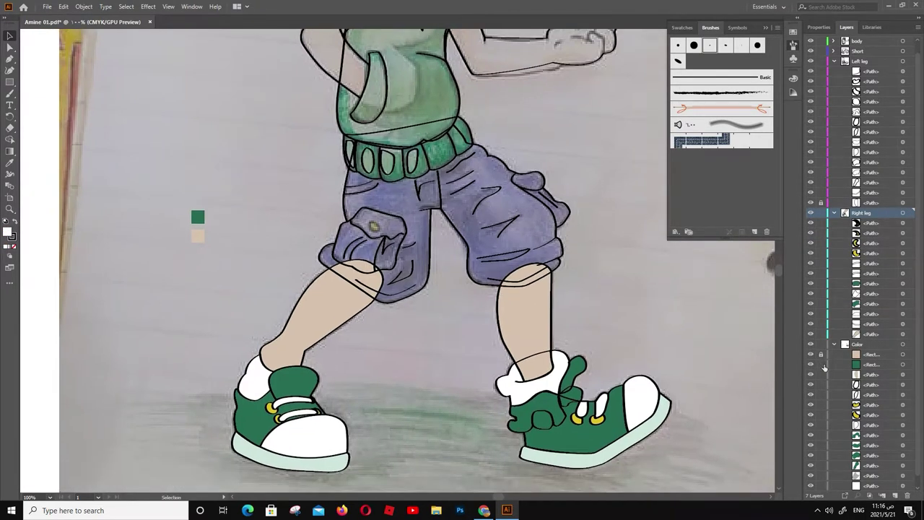
# Duplicate the swatch square and set it to dark blue
pyautogui.moveTo(198, 217); pyautogui.dragTo(197, 198)
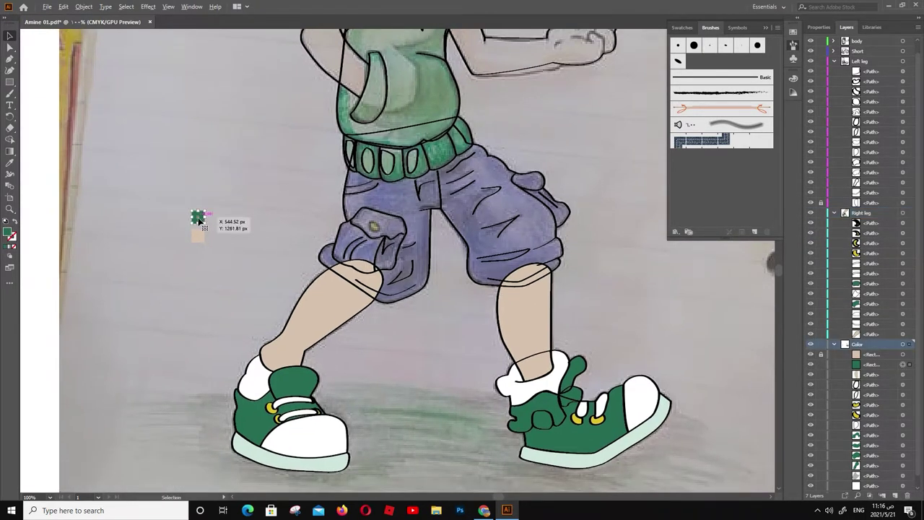
pyautogui.press('i')
pyautogui.click(448, 188)
pyautogui.doubleClick(8, 232)
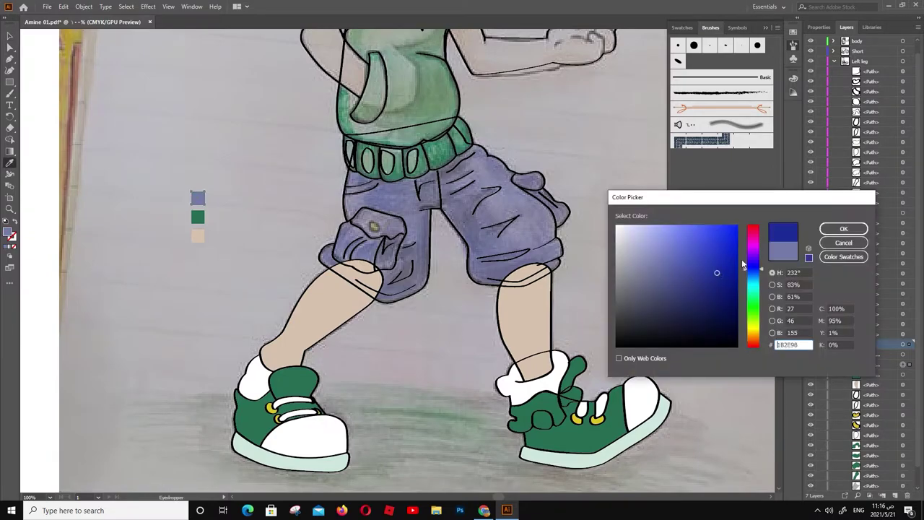
pyautogui.click(693, 286)
pyautogui.click(835, 229)
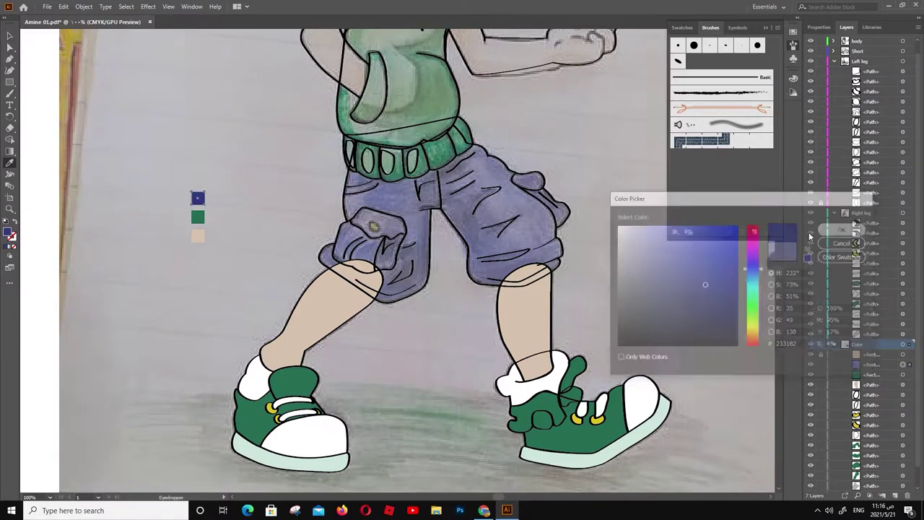
# Give the swatch squares a near-black outline
pyautogui.click(903, 374)
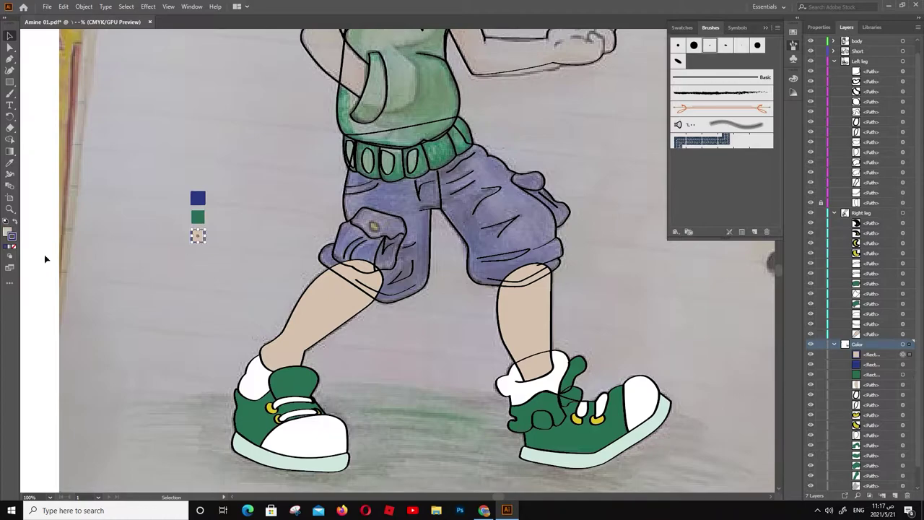
pyautogui.doubleClick(12, 241)
pyautogui.click(843, 228)
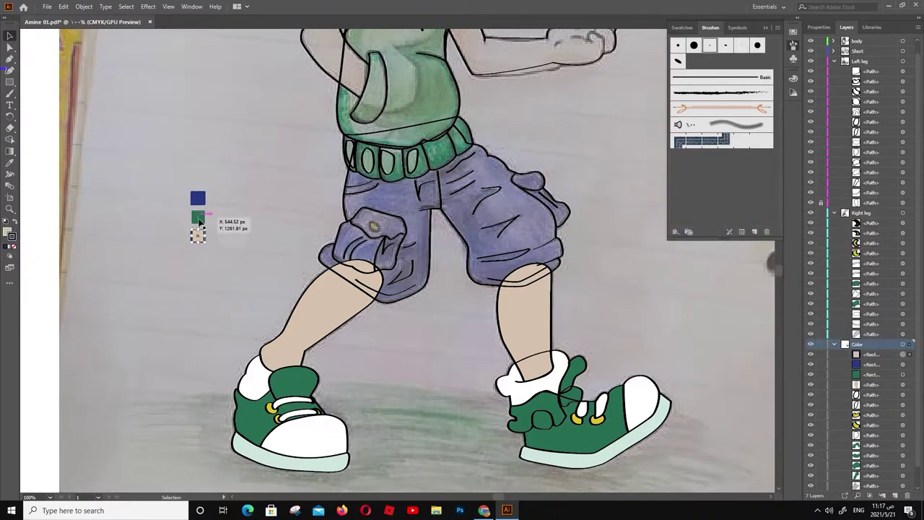
pyautogui.click(793, 77)
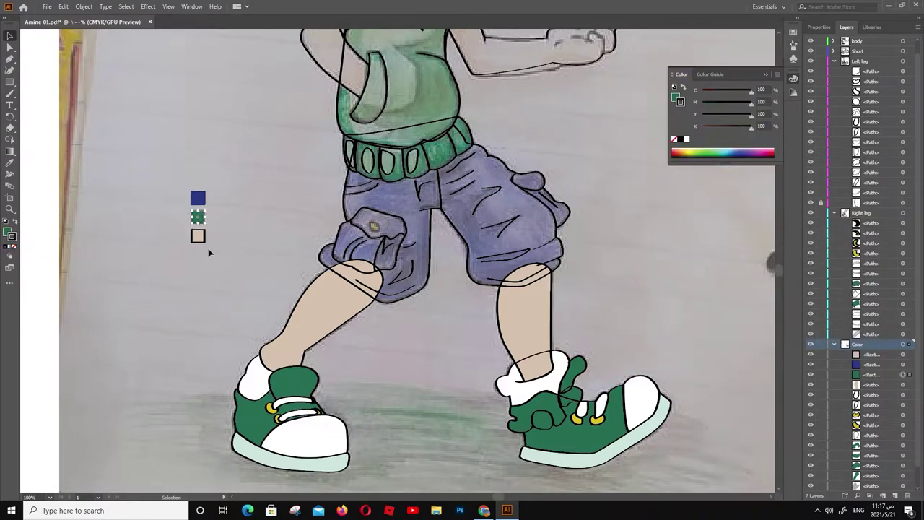
pyautogui.hotkey('ctrl', 'alt', '[')
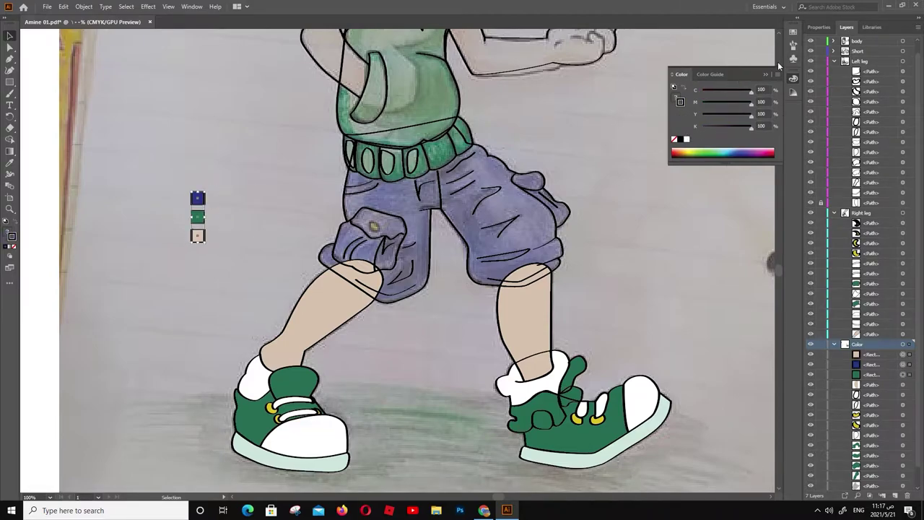
pyautogui.click(793, 46)
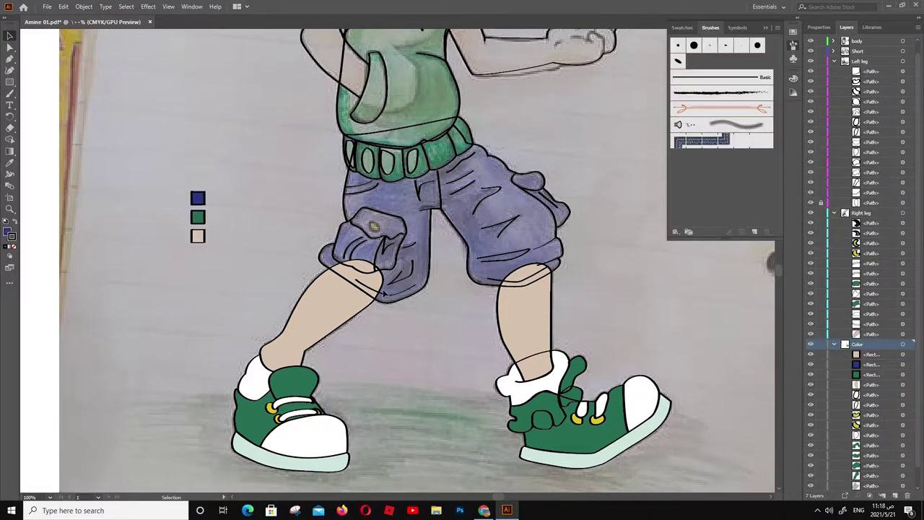
# Fill the shorts dark blue, then group and lock the swatch squares
pyautogui.click(384, 293)
pyautogui.click(197, 199)
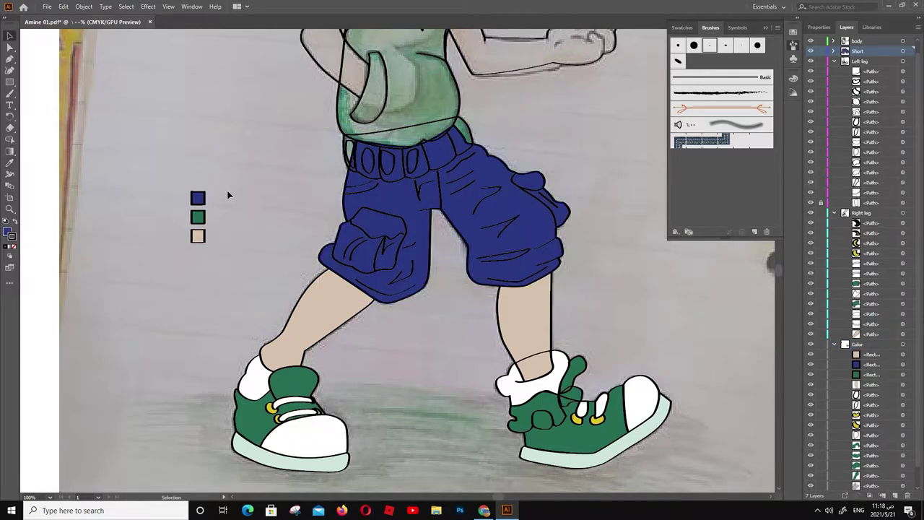
pyautogui.moveTo(228, 184); pyautogui.dragTo(180, 249)
pyautogui.hotkey('ctrl', 'g')
pyautogui.hotkey('ctrl', '2')
# Expand the Short layer and begin tracing the pocket button with the Pen tool
pyautogui.click(332, 249)
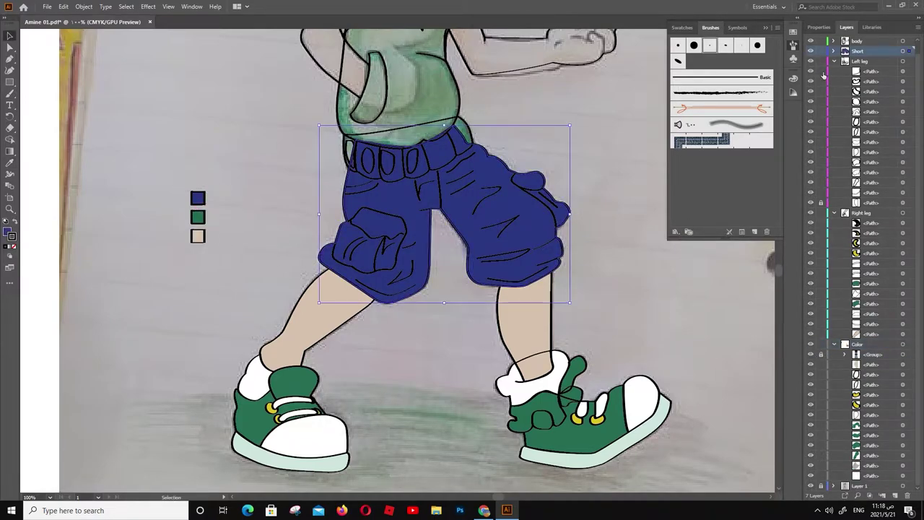
pyautogui.click(811, 51)
pyautogui.scroll(2, 369, 231)
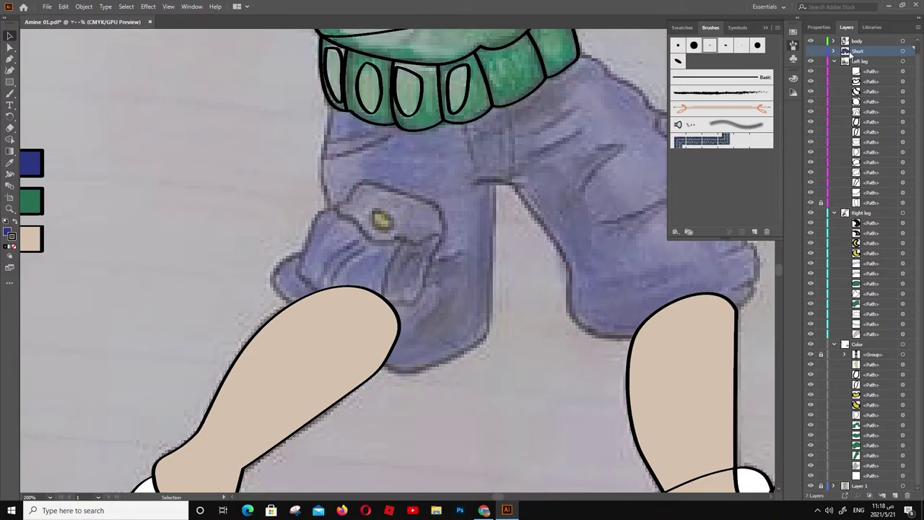
pyautogui.click(810, 51)
pyautogui.click(835, 52)
pyautogui.scroll(2, 365, 239)
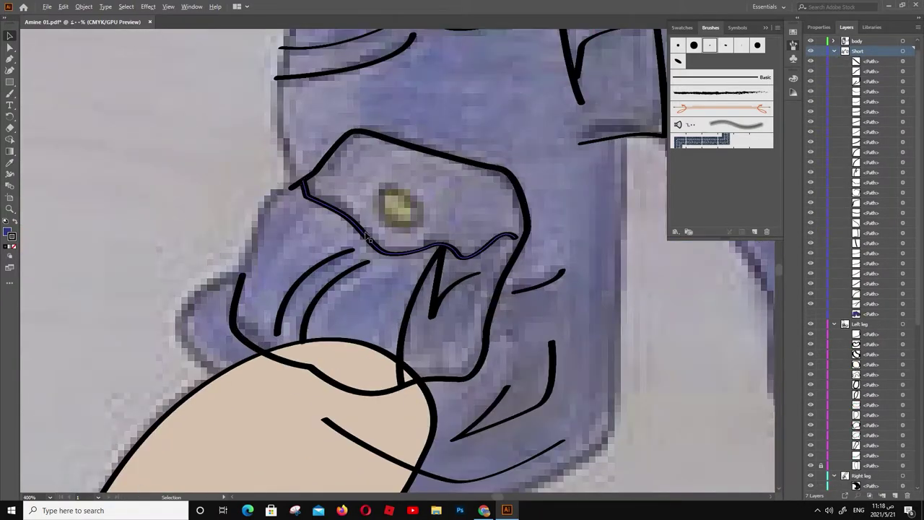
pyautogui.press('p')
pyautogui.click(377, 192)
pyautogui.moveTo(417, 210); pyautogui.dragTo(393, 224)
# Duplicate the beige swatch, make it yellow, and apply yellow to the pocket button
pyautogui.scroll(-2, 404, 216)
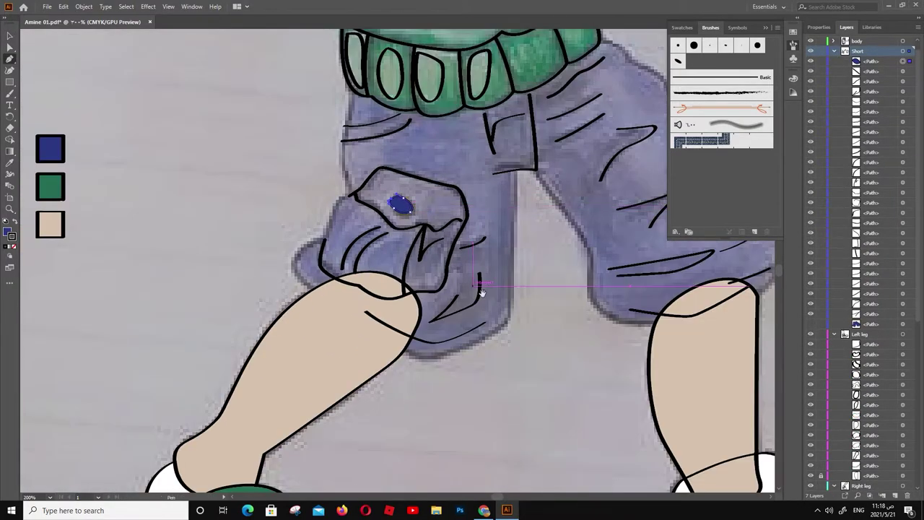
pyautogui.scroll(-5, 480, 278)
pyautogui.press('v')
pyautogui.scroll(-2, 308, 235)
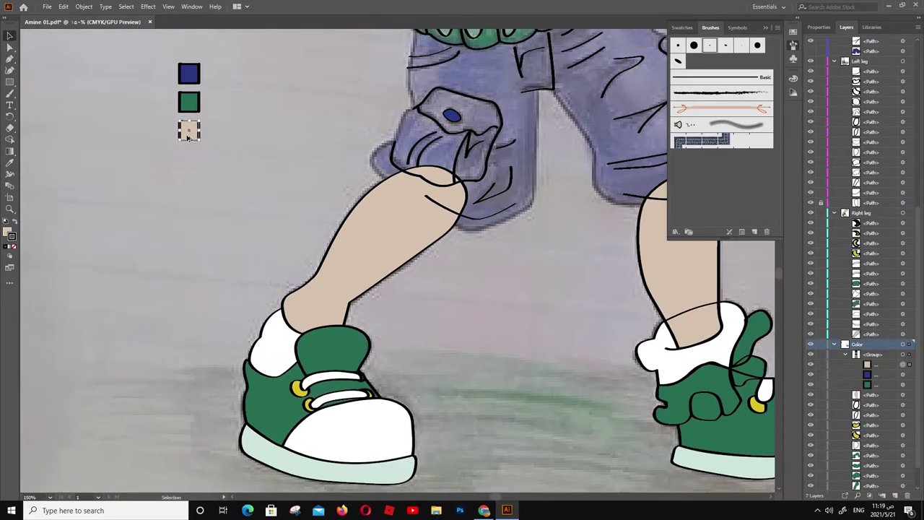
pyautogui.moveTo(188, 130); pyautogui.dragTo(189, 157)
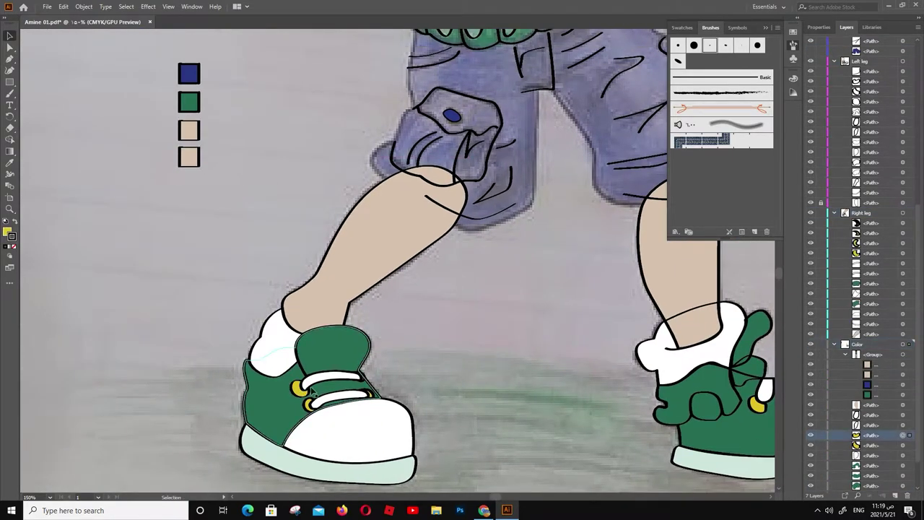
pyautogui.click(10, 246)
pyautogui.moveTo(115, 134); pyautogui.dragTo(210, 173)
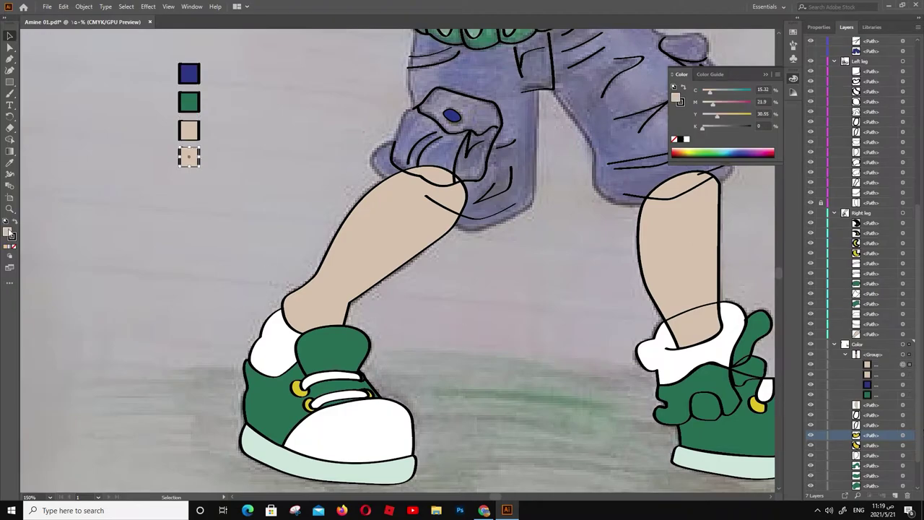
pyautogui.click(189, 157)
# Show the shorts' solid blue fill and adjust the waistband
pyautogui.press('v')
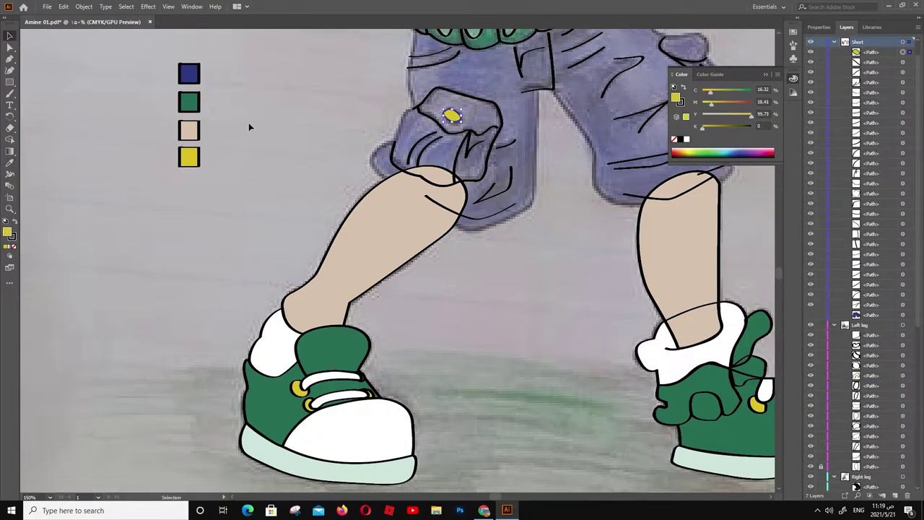
pyautogui.click(808, 319)
pyautogui.scroll(5, 527, 245)
pyautogui.click(535, 195)
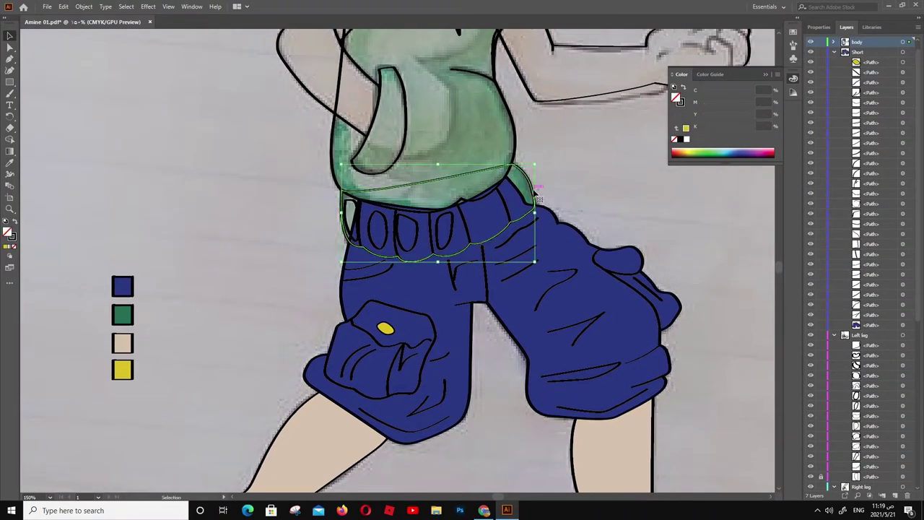
pyautogui.moveTo(325, 233); pyautogui.dragTo(369, 216)
pyautogui.scroll(-5, 837, 401)
pyautogui.click(844, 354)
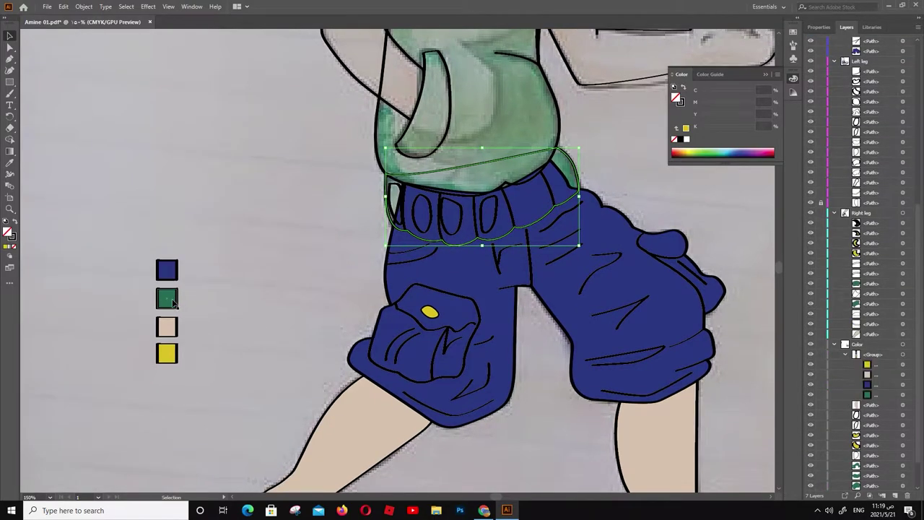
# Duplicate the blue swatch square and select the copy
pyautogui.click(167, 270)
pyautogui.moveTo(168, 277); pyautogui.dragTo(168, 248)
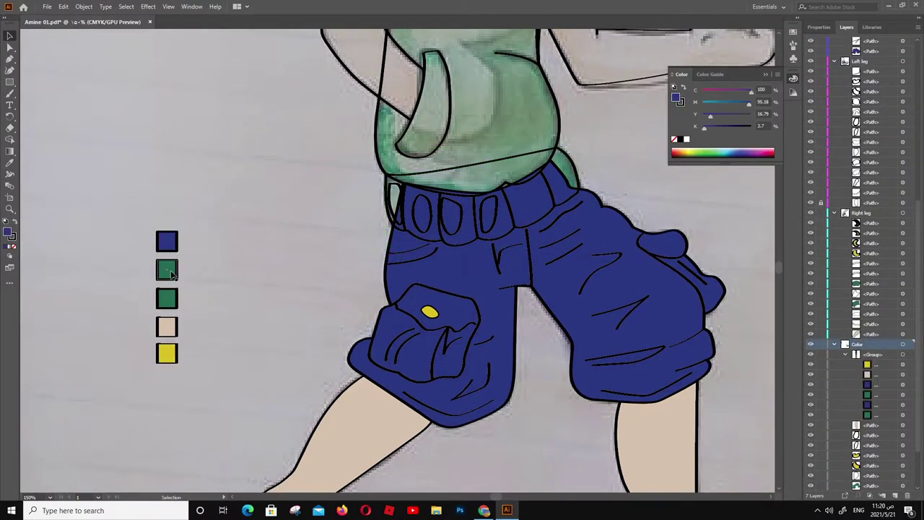
pyautogui.press('a')
pyautogui.click(170, 273)
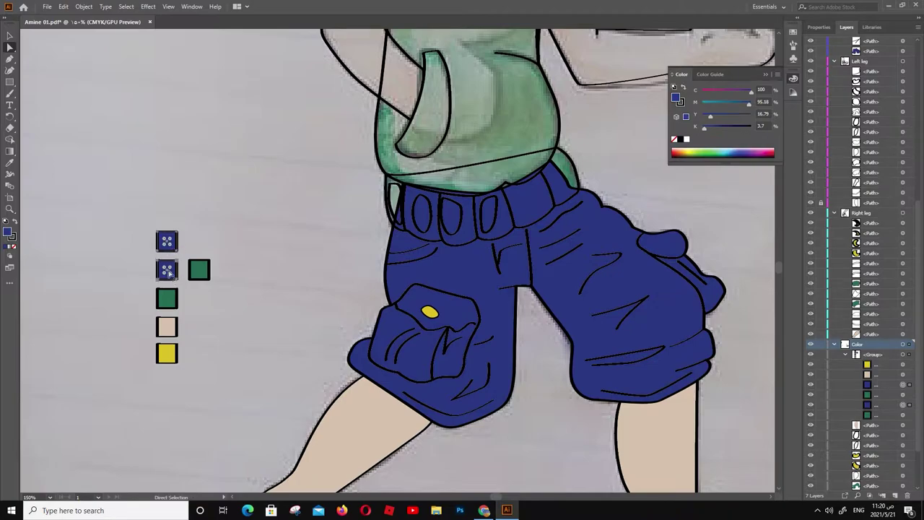
# Move the blue swatches up and brighten the green swatch copy placed in the column
pyautogui.moveTo(169, 273); pyautogui.dragTo(169, 221)
pyautogui.moveTo(199, 273); pyautogui.dragTo(166, 273)
pyautogui.doubleClick(8, 232)
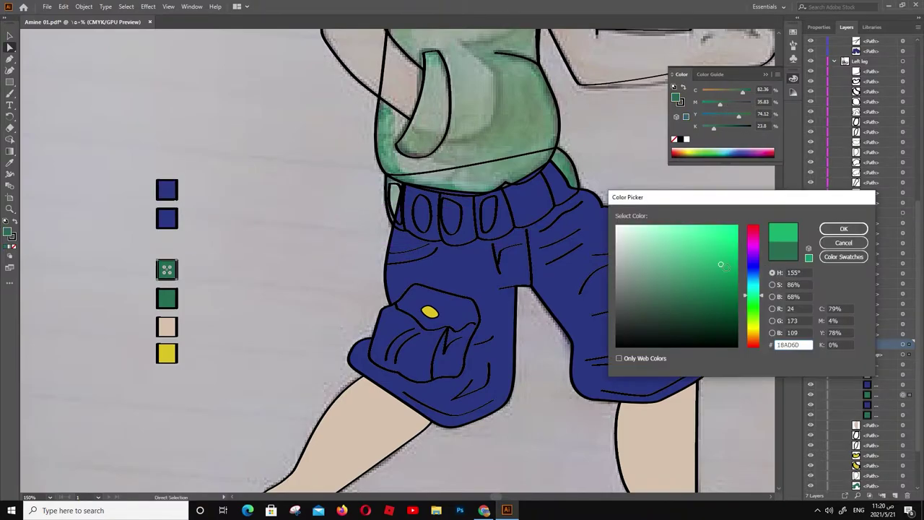
pyautogui.click(844, 230)
# Duplicate the second blue swatch and give the copy a slightly different blue
pyautogui.click(167, 218)
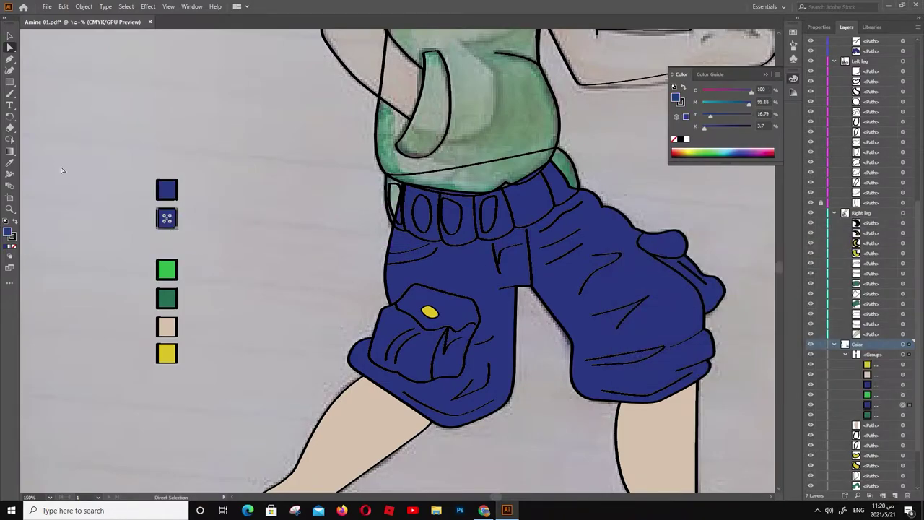
pyautogui.moveTo(167, 218); pyautogui.dragTo(167, 246)
pyautogui.doubleClick(9, 233)
pyautogui.write('0045A8')
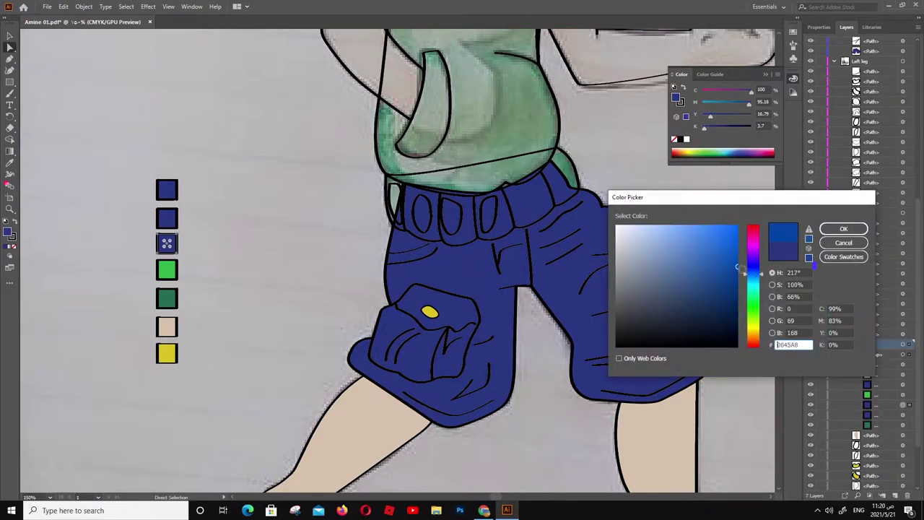
pyautogui.press('Return')
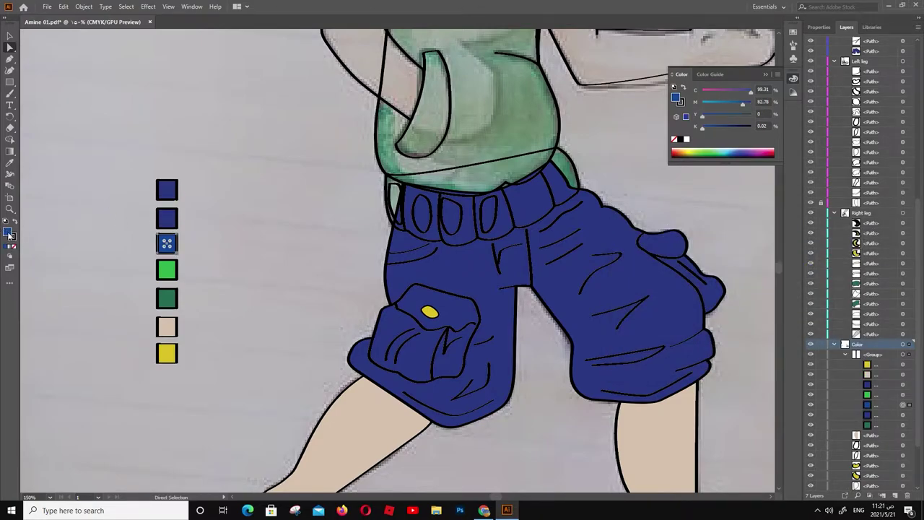
pyautogui.doubleClick(8, 232)
pyautogui.press('Return')
# Make the third swatch a darker navy blue
pyautogui.click(167, 189)
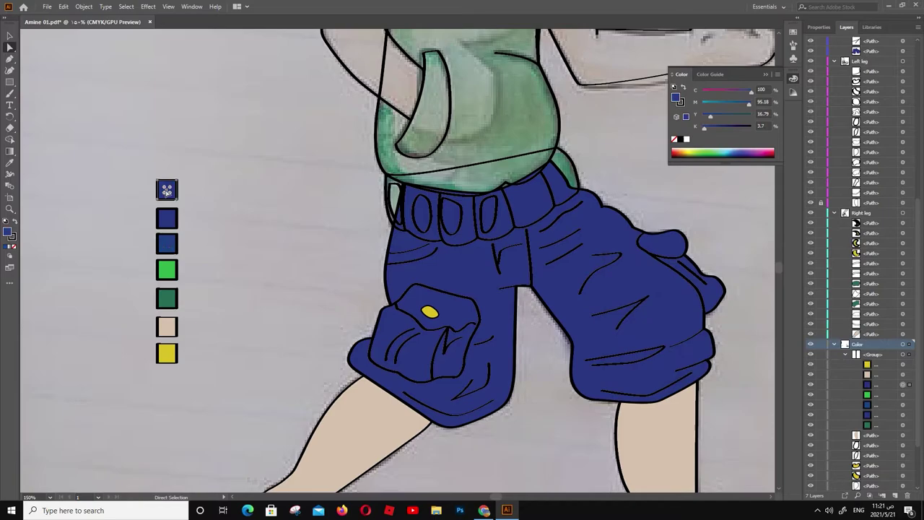
pyautogui.doubleClick(8, 232)
pyautogui.write('00265E')
pyautogui.press('Return')
# Set the top swatch to light blue and shift the three blue swatches higher
pyautogui.click(167, 189)
pyautogui.doubleClick(9, 232)
pyautogui.write('0879BF')
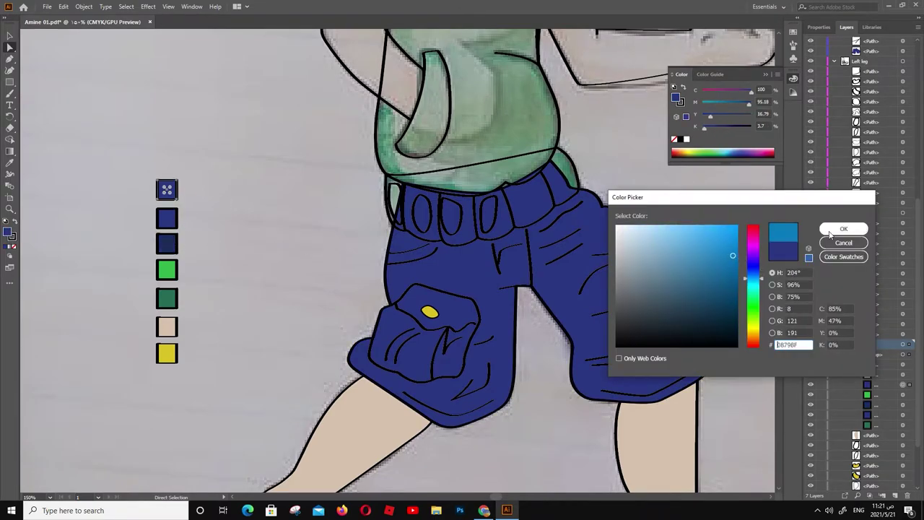
pyautogui.click(830, 233)
pyautogui.moveTo(136, 254); pyautogui.dragTo(184, 177)
pyautogui.hotkey('shift', 'Up')
pyautogui.hotkey('shift', 'Up')
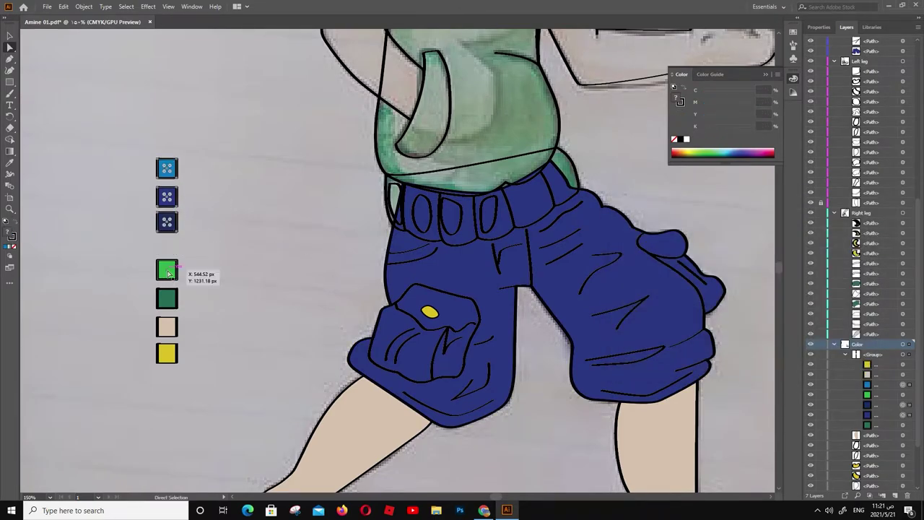
# Duplicate the green swatch above the original and lighten the copy to light green
pyautogui.moveTo(168, 273); pyautogui.dragTo(168, 246)
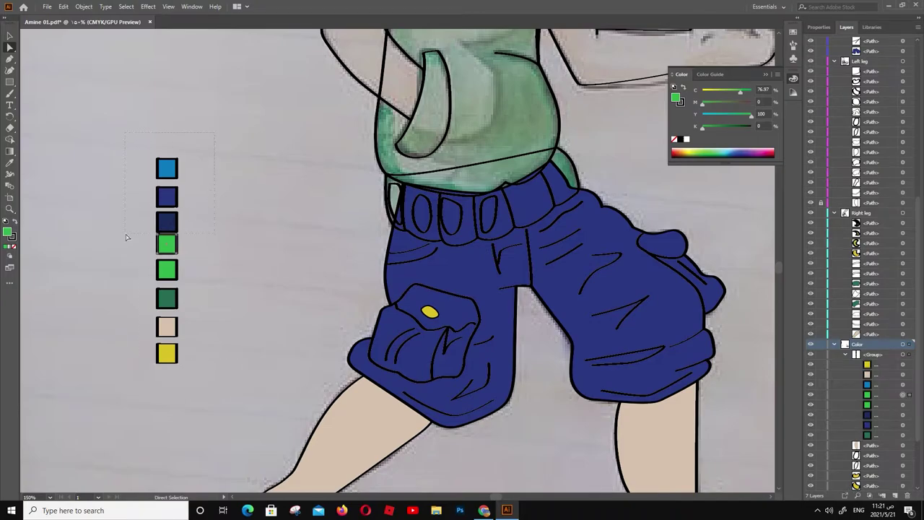
pyautogui.click(167, 244)
pyautogui.doubleClick(9, 232)
pyautogui.hotkey('ctrl', 'v')
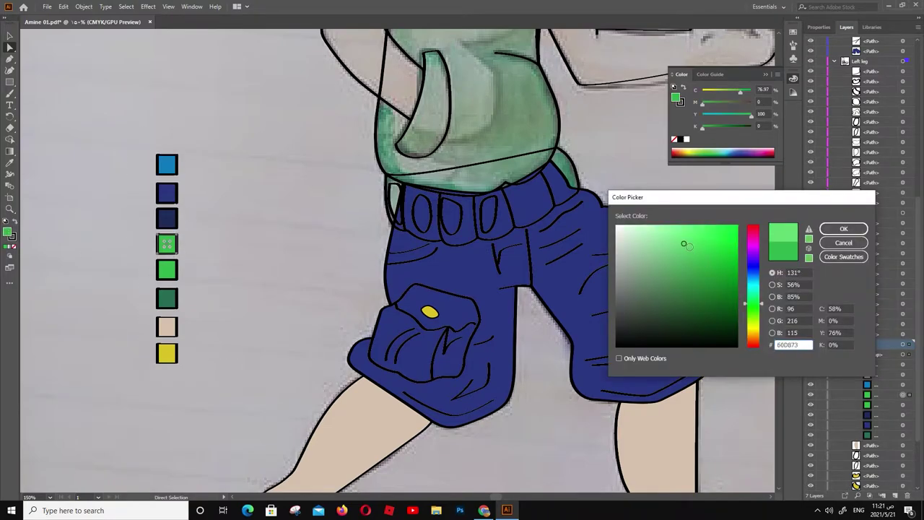
pyautogui.press('Return')
pyautogui.doubleClick(9, 232)
pyautogui.press('Return')
# Fill the hoodie waistband and torso with the bright green swatch colour
pyautogui.scroll(-1, 258, 276)
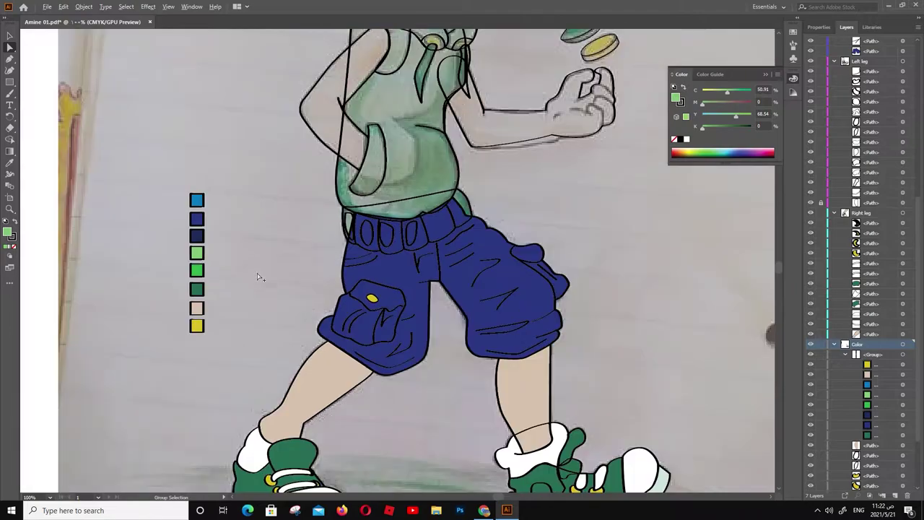
pyautogui.scroll(1, 257, 276)
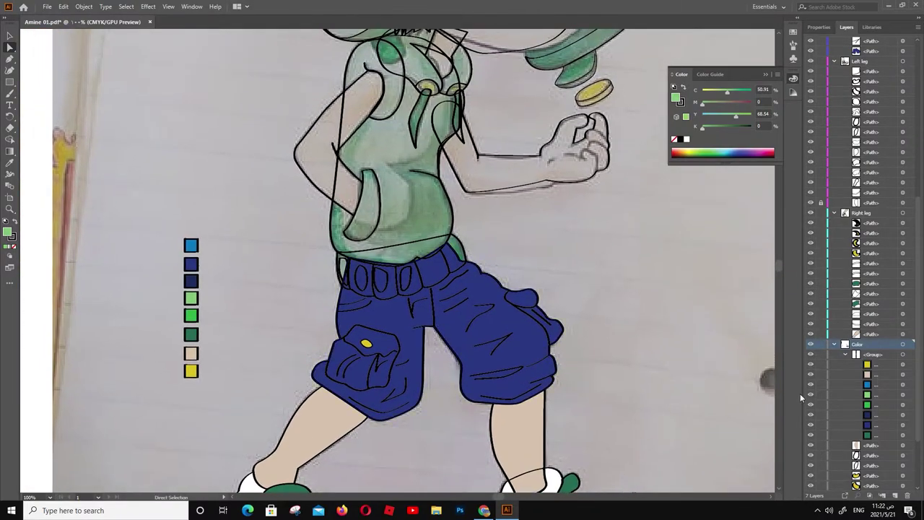
pyautogui.click(422, 236)
pyautogui.press('i')
pyautogui.click(191, 316)
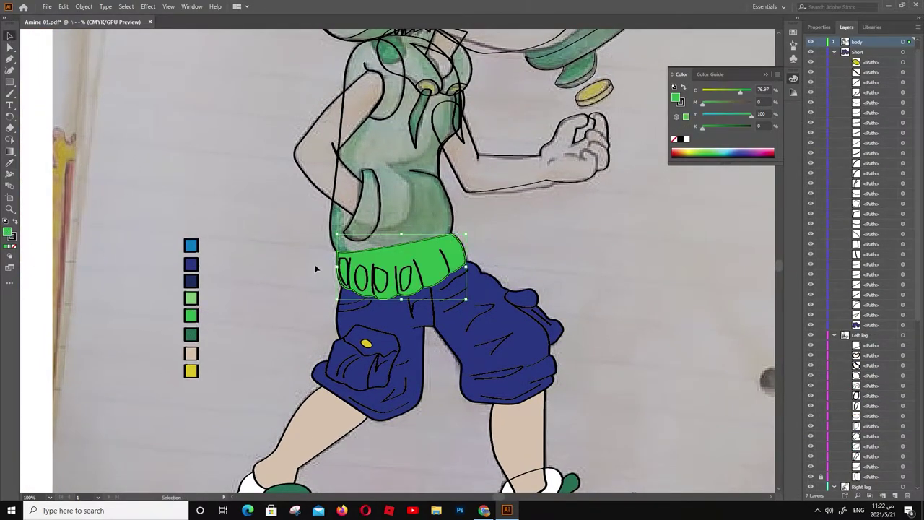
pyautogui.click(405, 145)
pyautogui.press('i')
pyautogui.click(404, 267)
pyautogui.press('v')
# Give the waistband ribs a light green fill with no stroke
pyautogui.scroll(2, 468, 246)
pyautogui.scroll(1, 468, 246)
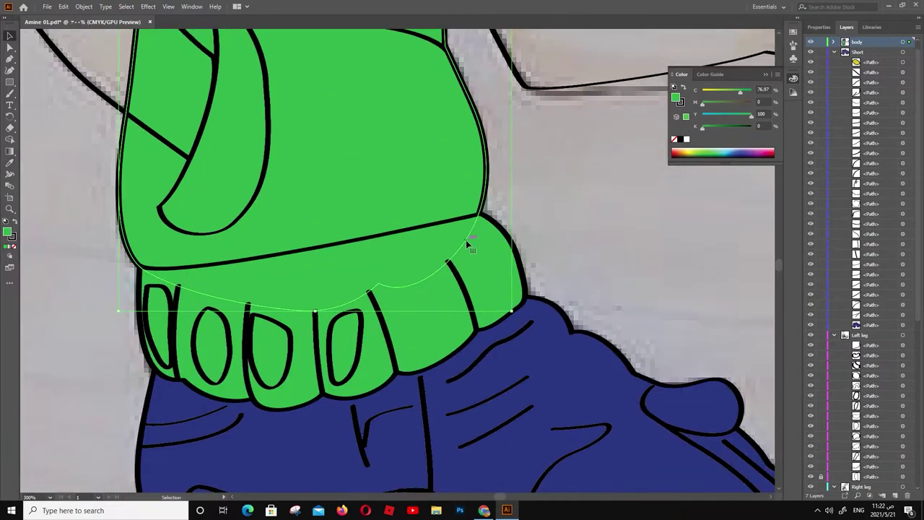
pyautogui.hscroll(-5, 471, 289)
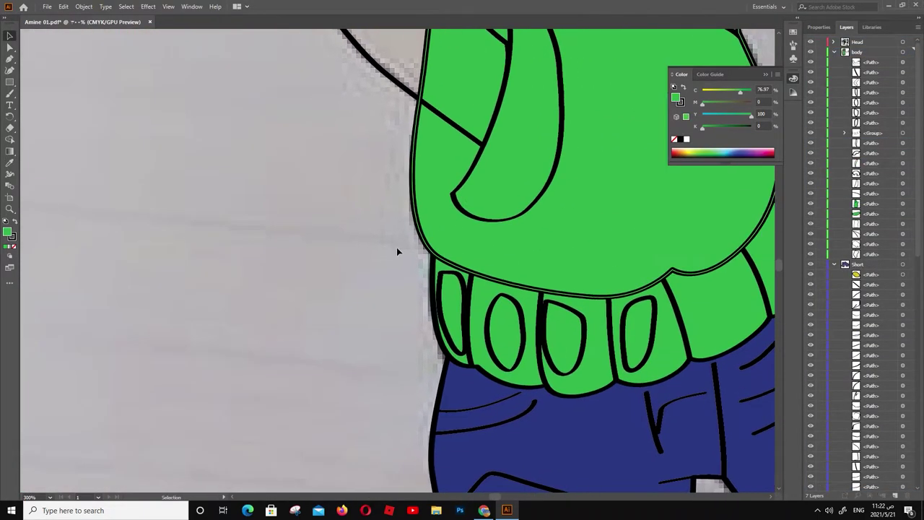
pyautogui.scroll(-1, 397, 252)
pyautogui.press('i')
pyautogui.click(95, 339)
pyautogui.click(11, 247)
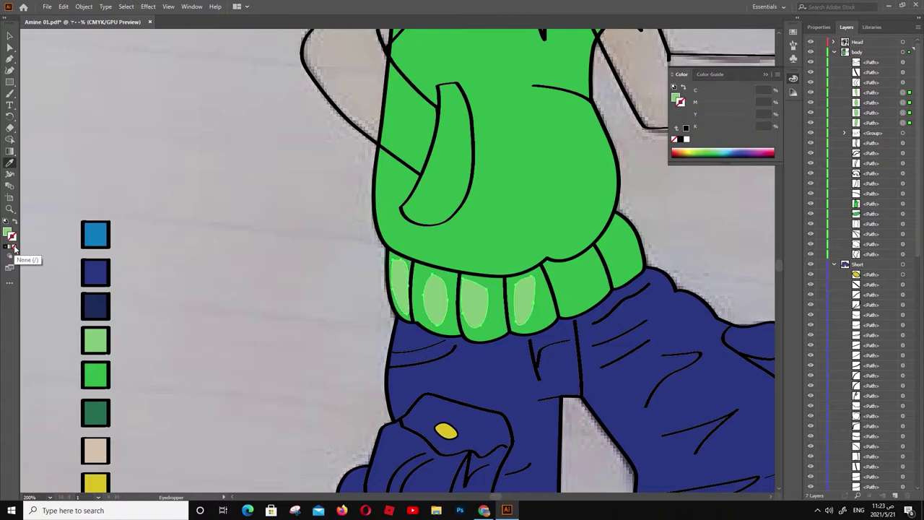
pyautogui.scroll(-2, 273, 257)
pyautogui.scroll(-2, 238, 124)
pyautogui.scroll(2, 263, 198)
pyautogui.press('v')
pyautogui.click(323, 215)
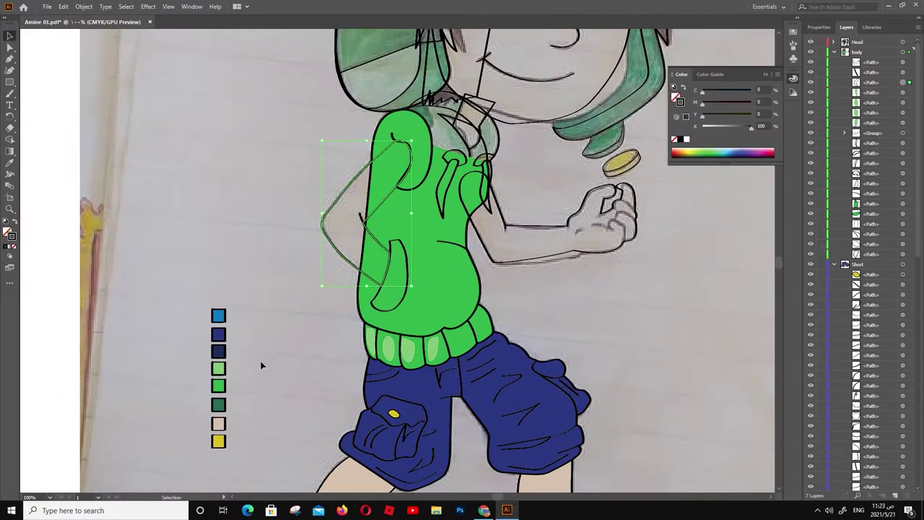
# Fill both arms with the skin colour swatch
pyautogui.press('i')
pyautogui.click(218, 423)
pyautogui.keyDown('ctrl'); pyautogui.click(534, 240); pyautogui.keyUp('ctrl')
pyautogui.click(218, 423)
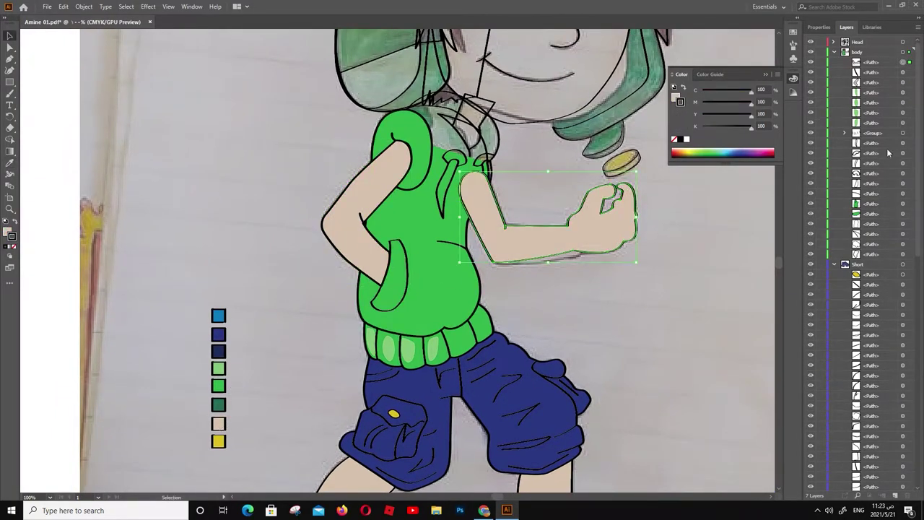
# Colour the hoodie drawstrings dark green and their eyelets yellow
pyautogui.click(903, 62)
pyautogui.click(810, 52)
pyautogui.click(810, 52)
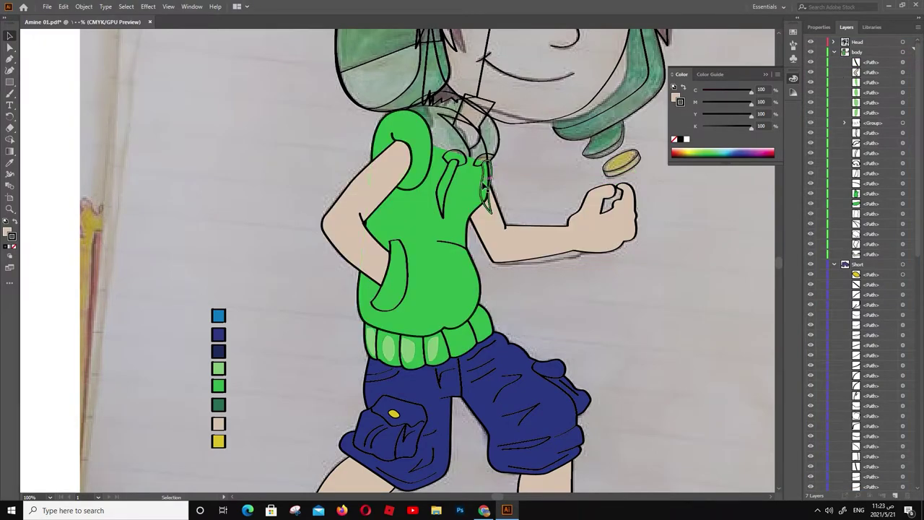
pyautogui.click(218, 405)
pyautogui.click(810, 52)
pyautogui.click(810, 52)
pyautogui.keyDown('ctrl'); pyautogui.click(468, 159); pyautogui.keyUp('ctrl')
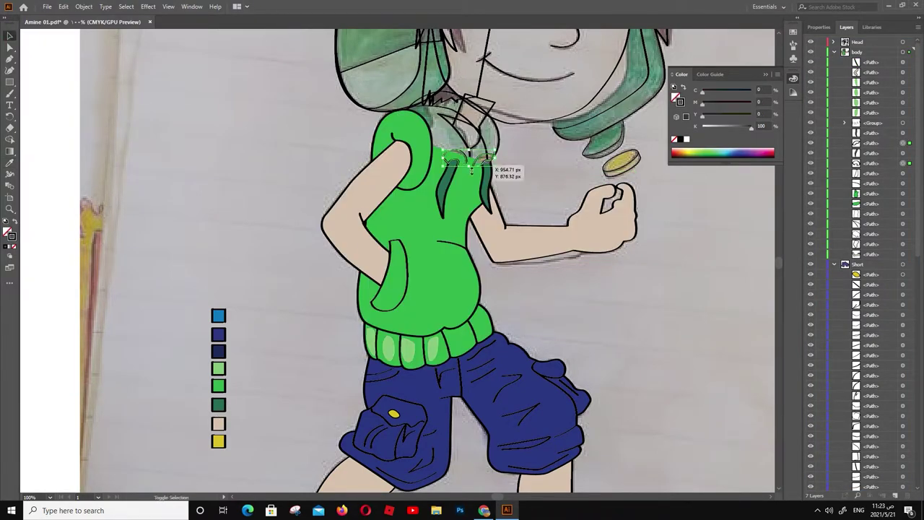
pyautogui.press('i')
pyautogui.click(218, 441)
pyautogui.click(810, 52)
pyautogui.click(810, 52)
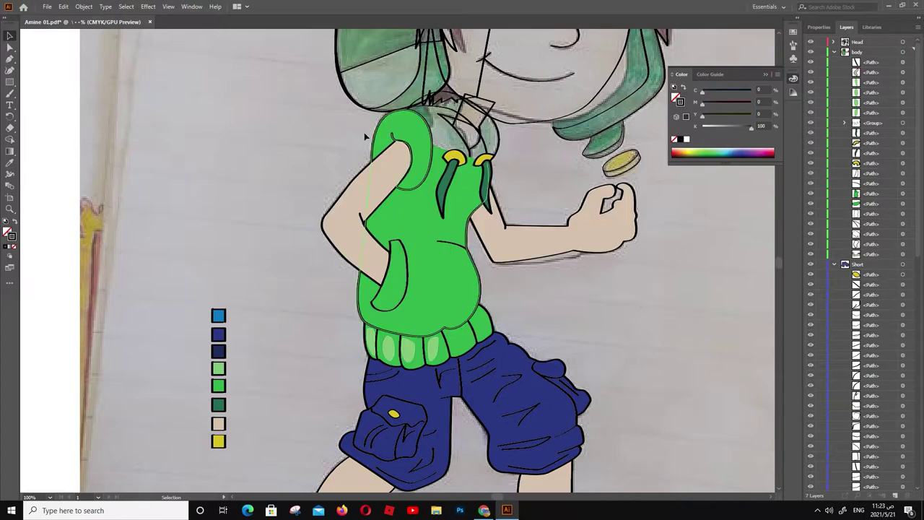
# Fill the hood bright green, colour the collar skin tone, and bring it in front of the hood
pyautogui.press('i')
pyautogui.click(221, 387)
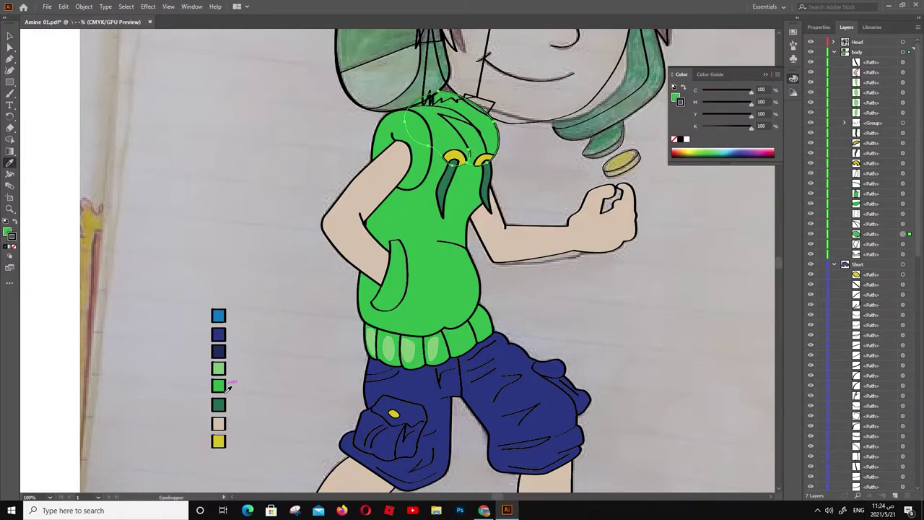
pyautogui.click(478, 116)
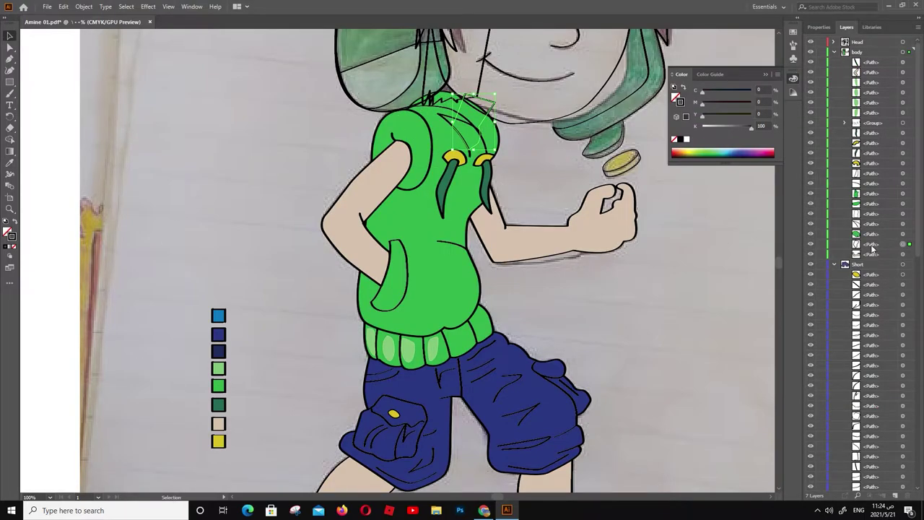
pyautogui.click(221, 425)
pyautogui.press('v')
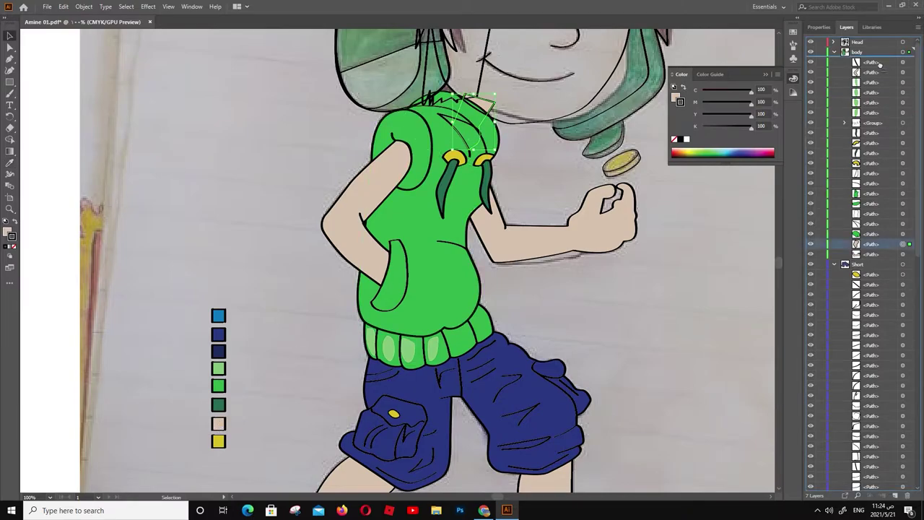
pyautogui.hotkey('ctrl', 'shift', ']')
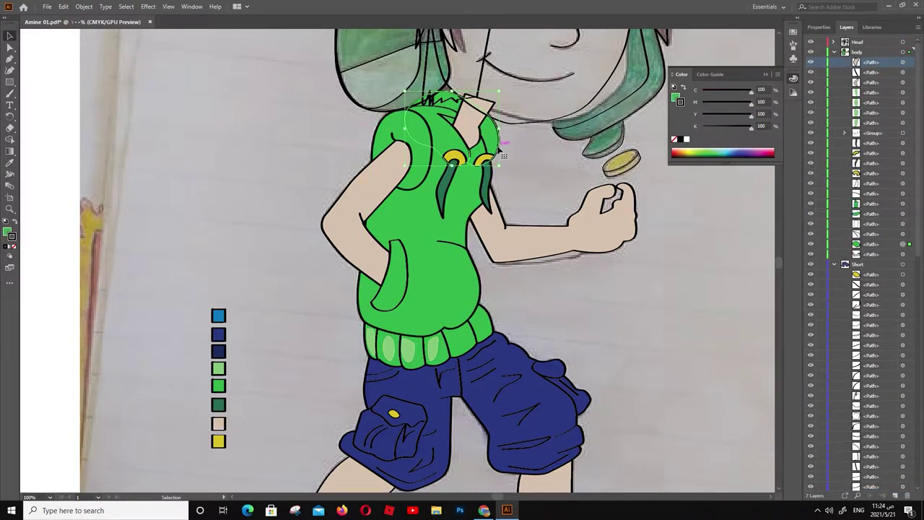
pyautogui.hotkey('ctrl', ']')
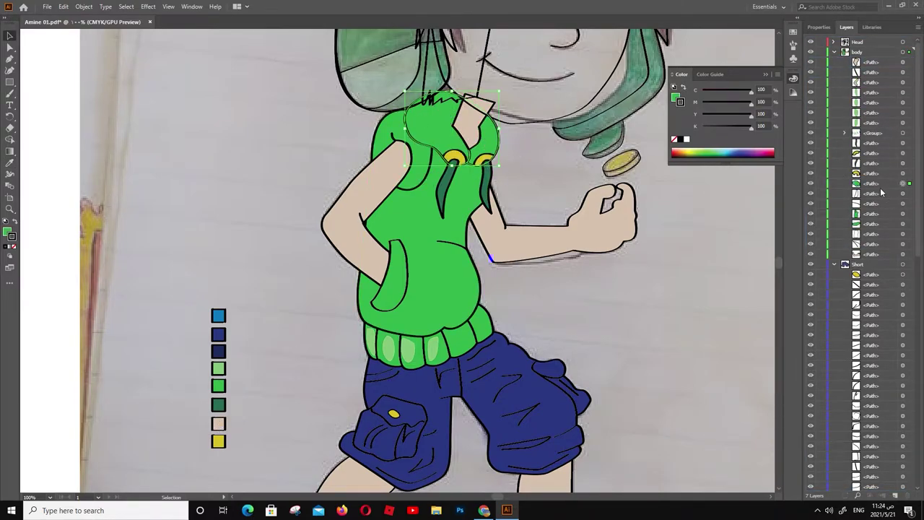
# Bring the shoulder oval forward without fill and reshape the shoulder seam curve with added anchor points
pyautogui.click(852, 215)
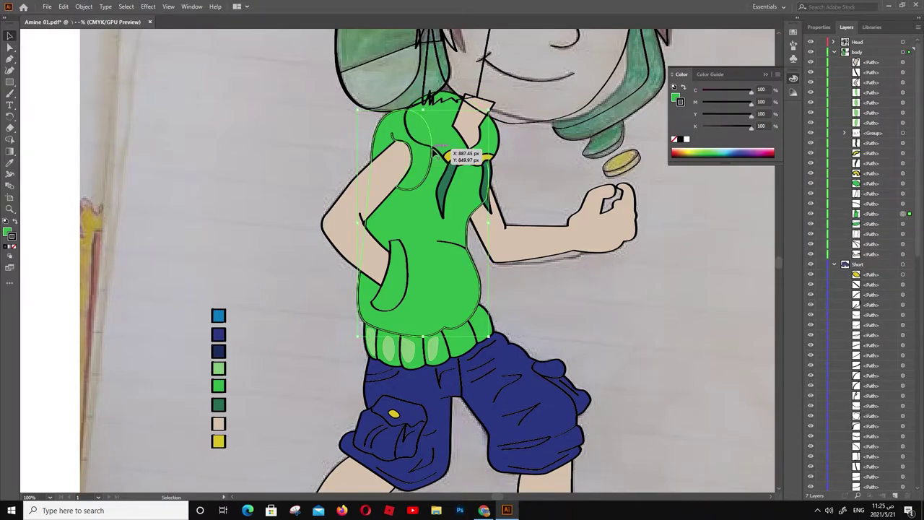
pyautogui.scroll(1, 426, 137)
pyautogui.scroll(1, 426, 138)
pyautogui.press('a')
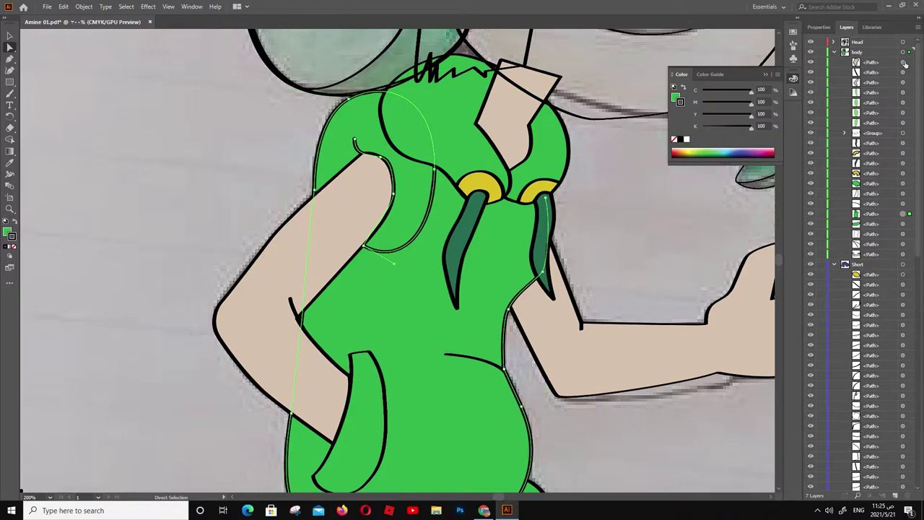
pyautogui.hotkey('ctrl', 'shift', ']')
pyautogui.click(13, 249)
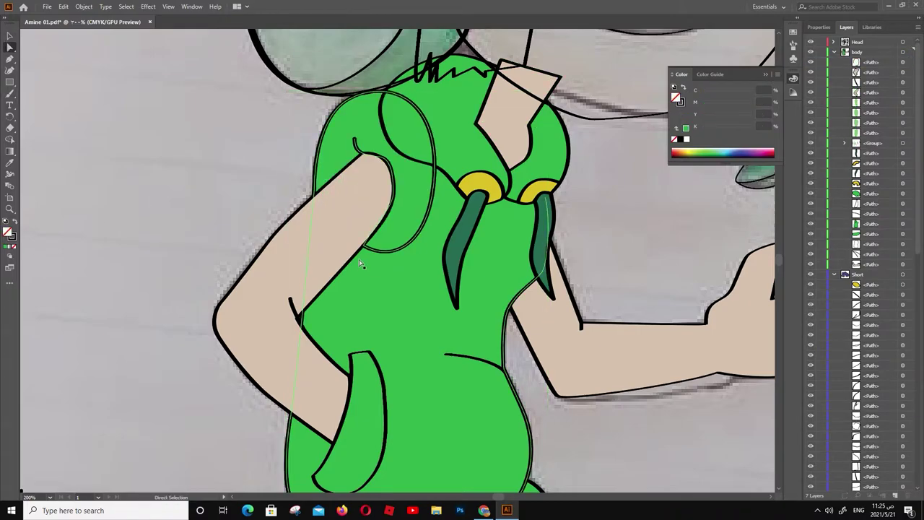
pyautogui.click(394, 153)
pyautogui.hotkey('ctrl', '+')
pyautogui.press('+')
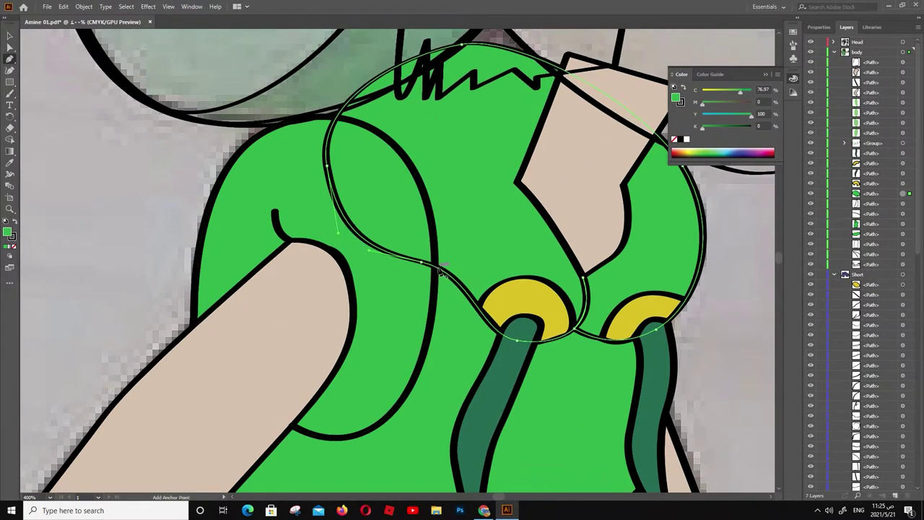
pyautogui.moveTo(335, 119); pyautogui.dragTo(412, 123)
pyautogui.moveTo(437, 268); pyautogui.dragTo(437, 267)
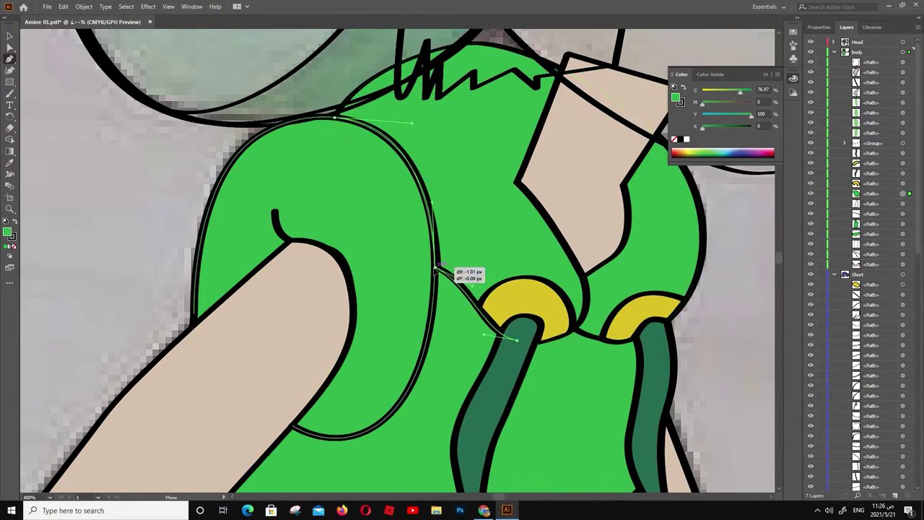
pyautogui.hotkey('ctrl', '-')
pyautogui.hotkey('ctrl', '-')
pyautogui.hotkey('ctrl', '-')
pyautogui.hotkey('ctrl', '-')
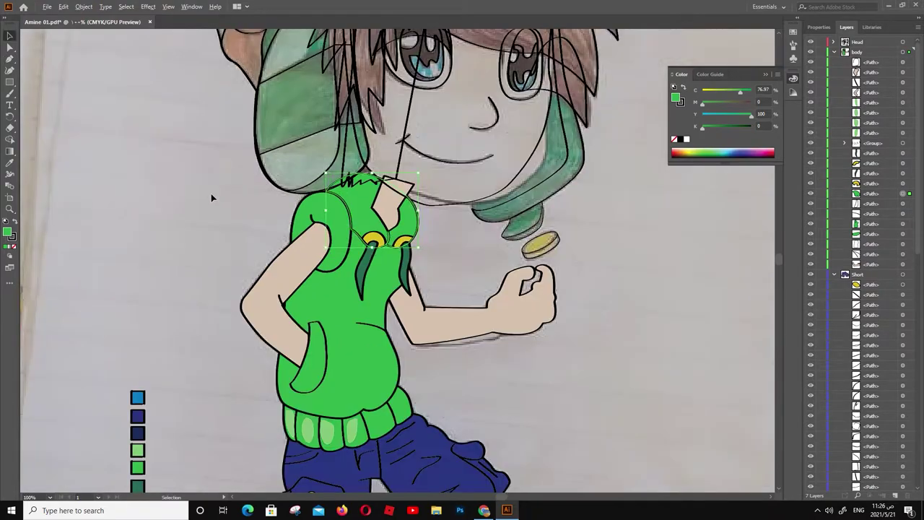
# Fill the coin near the fist with the palette yellow
pyautogui.scroll(-3, 208, 205)
pyautogui.scroll(-3, 504, 260)
pyautogui.scroll(3, 525, 286)
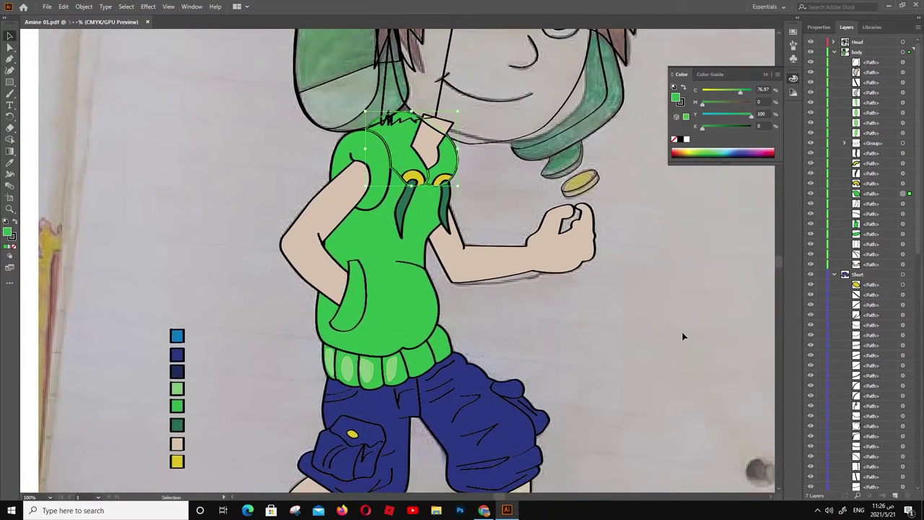
pyautogui.click(582, 185)
pyautogui.click(178, 464)
pyautogui.press('v')
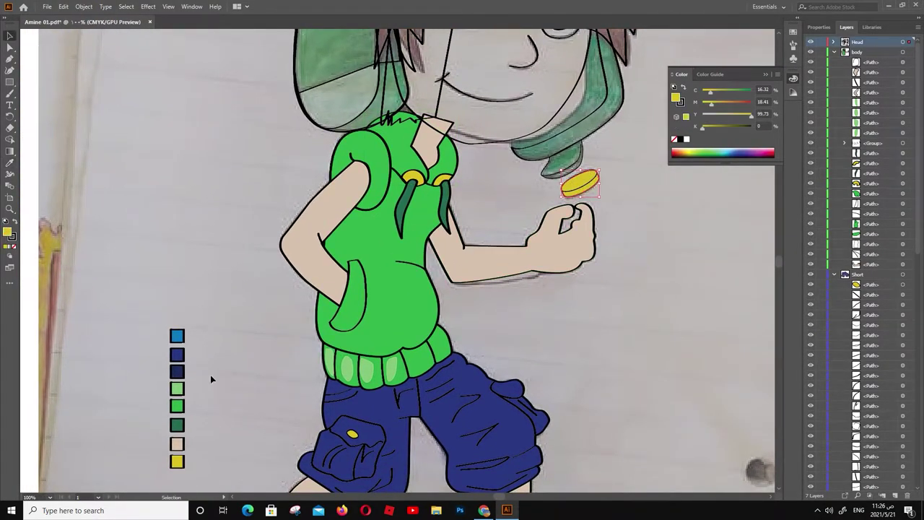
# Delete the old arm and fist shape and draw an unfilled finger line near the fist
pyautogui.click(564, 249)
pyautogui.click(903, 497)
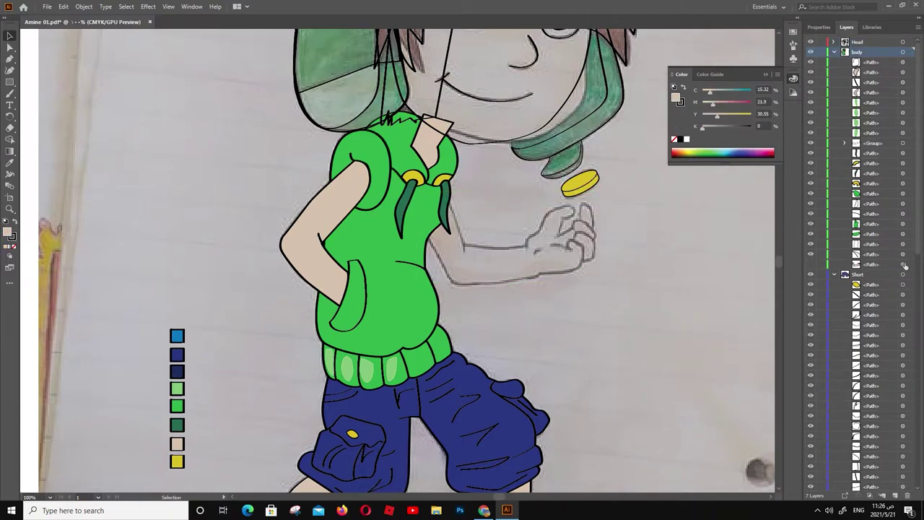
pyautogui.scroll(2, 573, 253)
pyautogui.press('p')
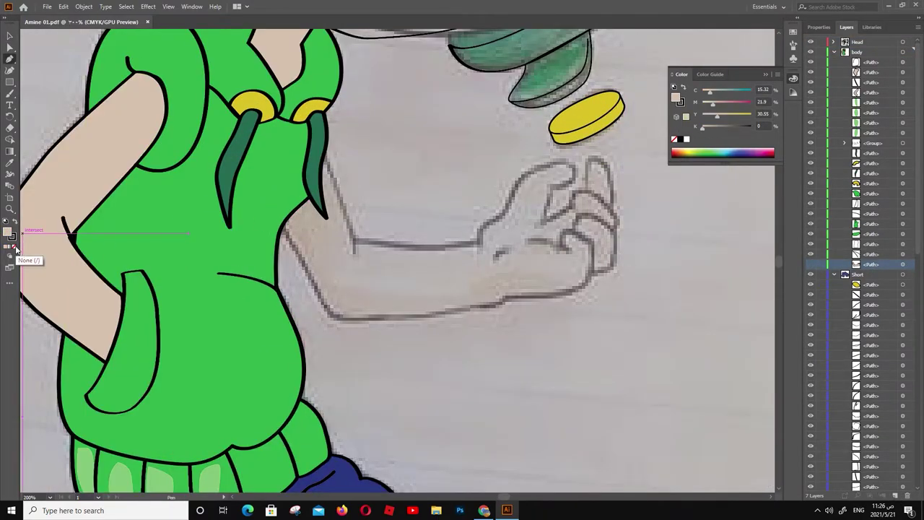
pyautogui.click(16, 248)
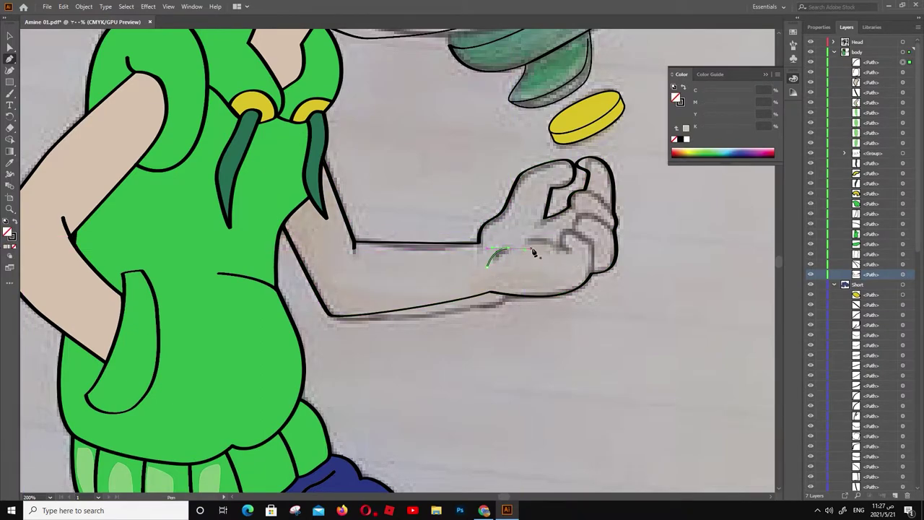
pyautogui.press('Escape')
pyautogui.click(528, 252)
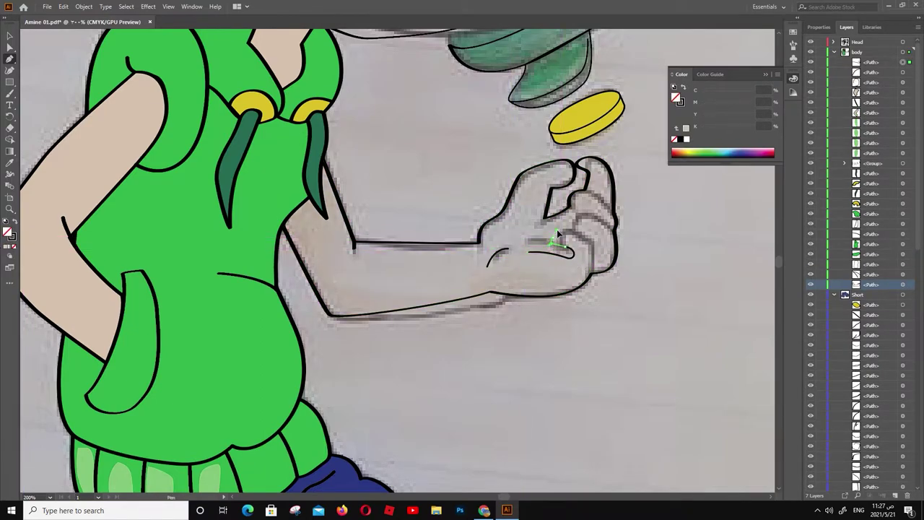
# Draw the thumb, knuckle and palm curves on the fist
pyautogui.press('Escape')
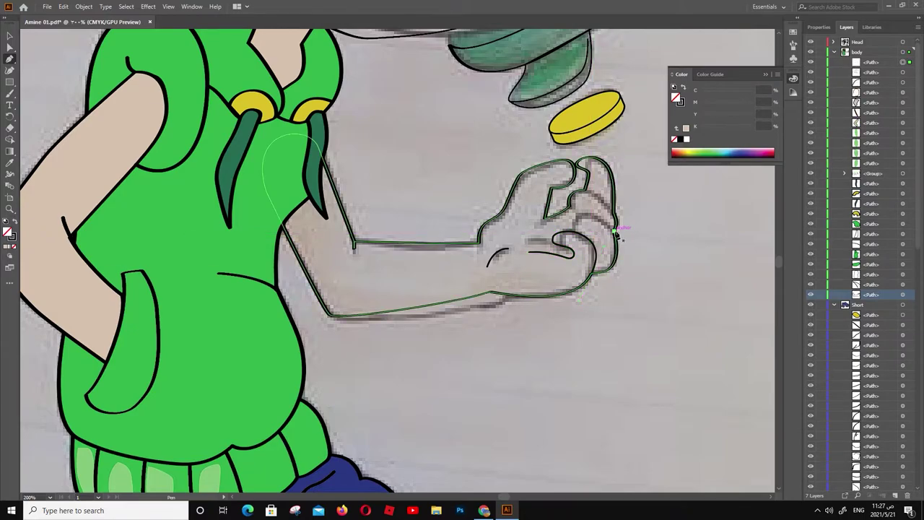
pyautogui.click(615, 231)
pyautogui.moveTo(572, 232)
pyautogui.mouseDown()
pyautogui.moveTo(573, 269)
pyautogui.moveTo(603, 235)
pyautogui.mouseUp()
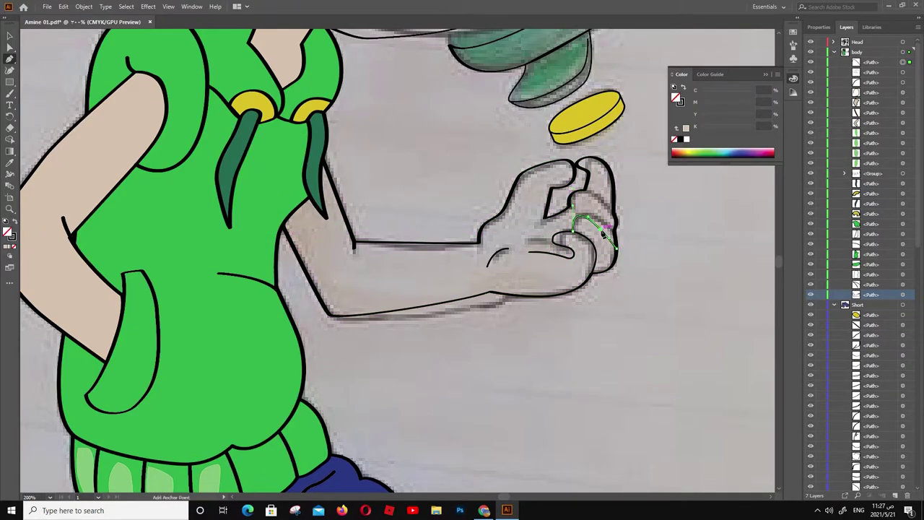
pyautogui.press('Escape')
pyautogui.click(614, 214)
pyautogui.click(566, 185)
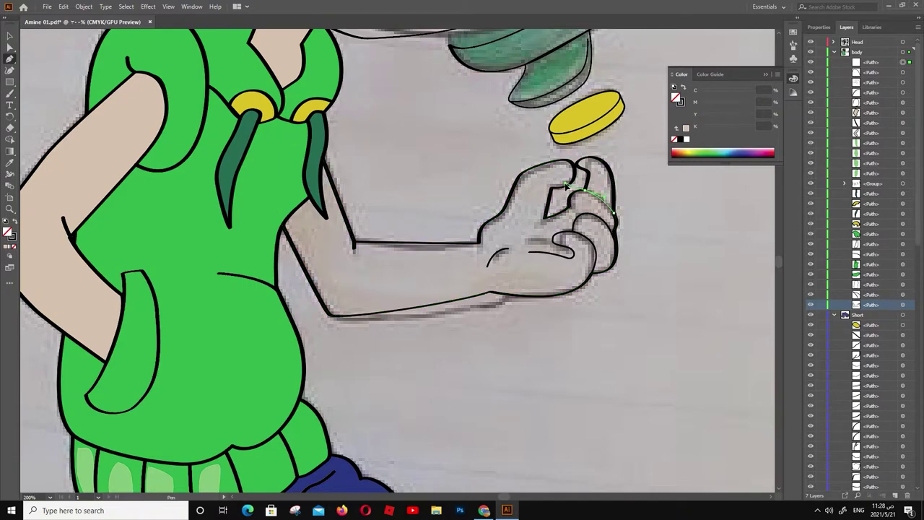
pyautogui.moveTo(576, 217); pyautogui.dragTo(588, 222)
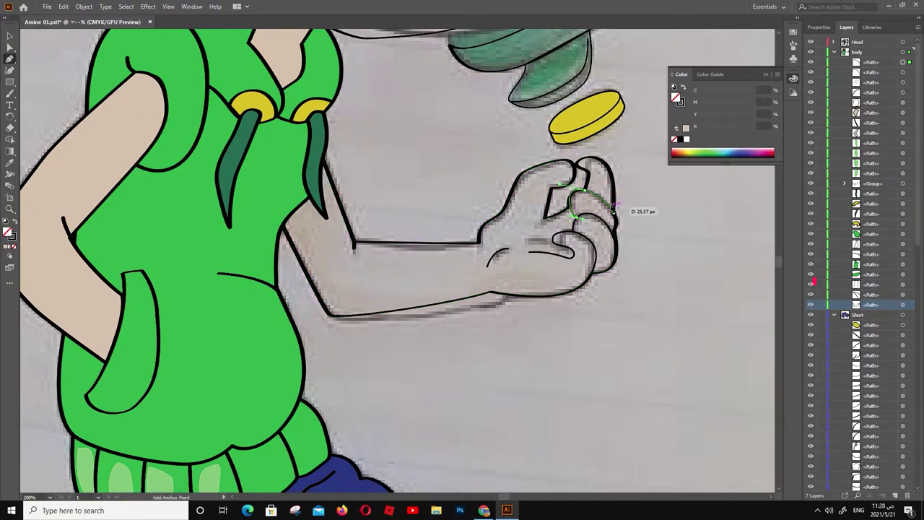
pyautogui.press('Escape')
pyautogui.click(607, 230)
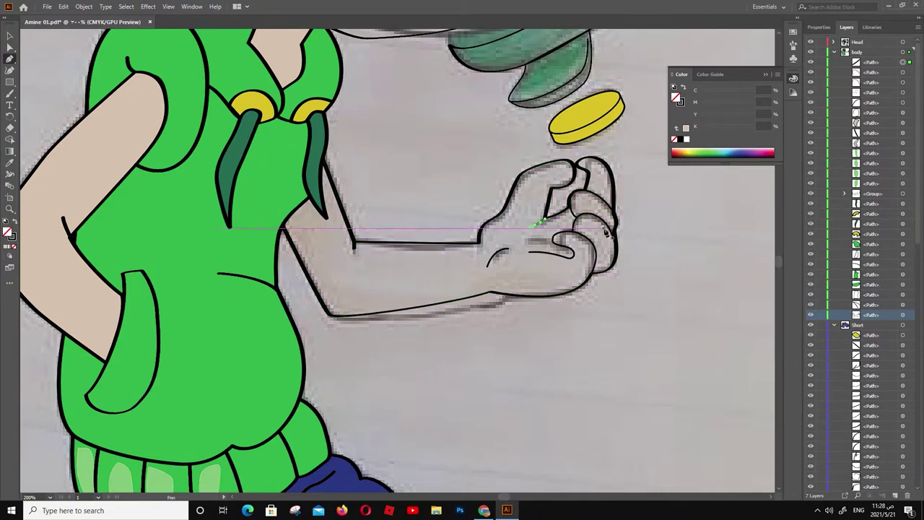
# Fill the extended arm outline with the skin colour
pyautogui.scroll(-1, 607, 230)
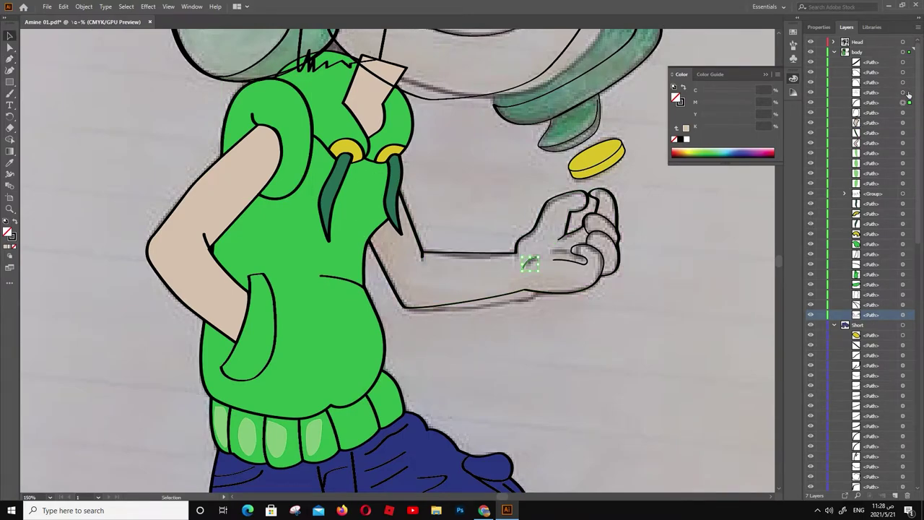
pyautogui.click(533, 257)
pyautogui.click(793, 44)
pyautogui.scroll(-2, 867, 275)
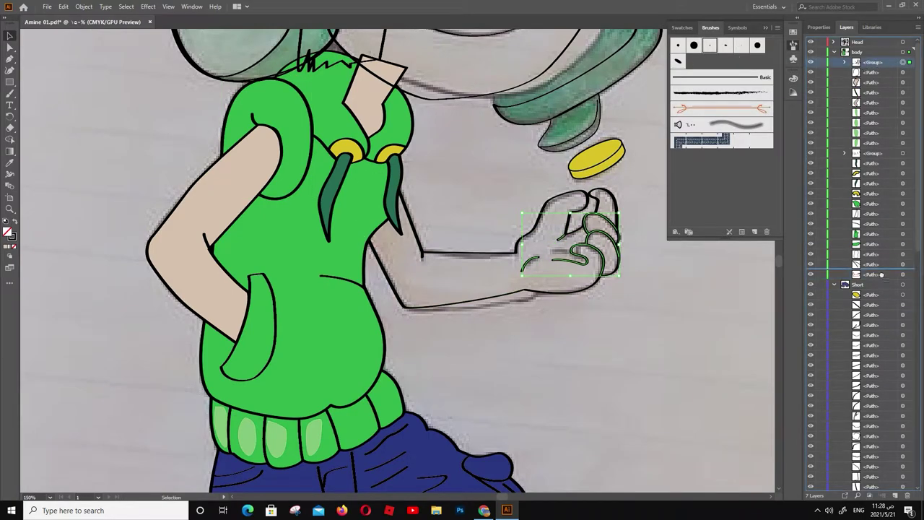
pyautogui.click(903, 274)
pyautogui.press('i')
pyautogui.click(214, 205)
pyautogui.press('v')
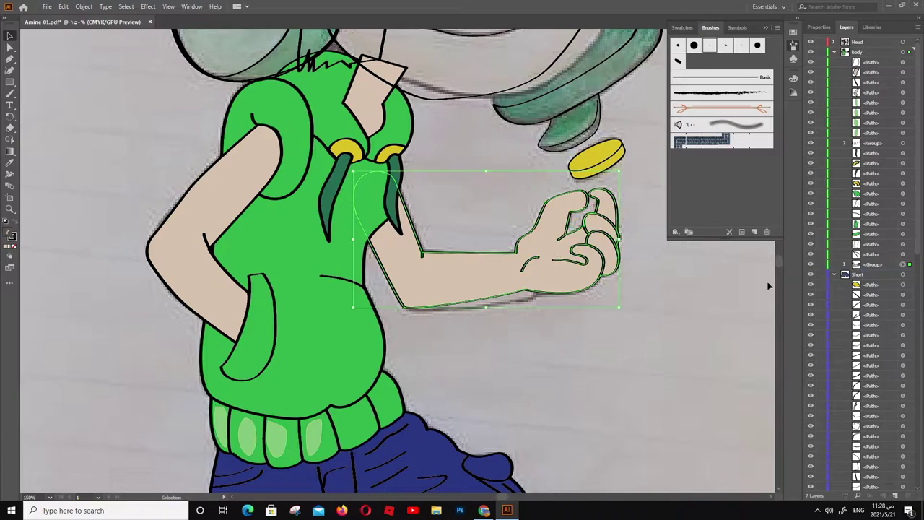
pyautogui.keyDown('alt'); pyautogui.scroll(-2, 462, 289); pyautogui.keyUp('alt')
# Move the swatch column to the upper left and add a light blue swatch above it
pyautogui.click(835, 274)
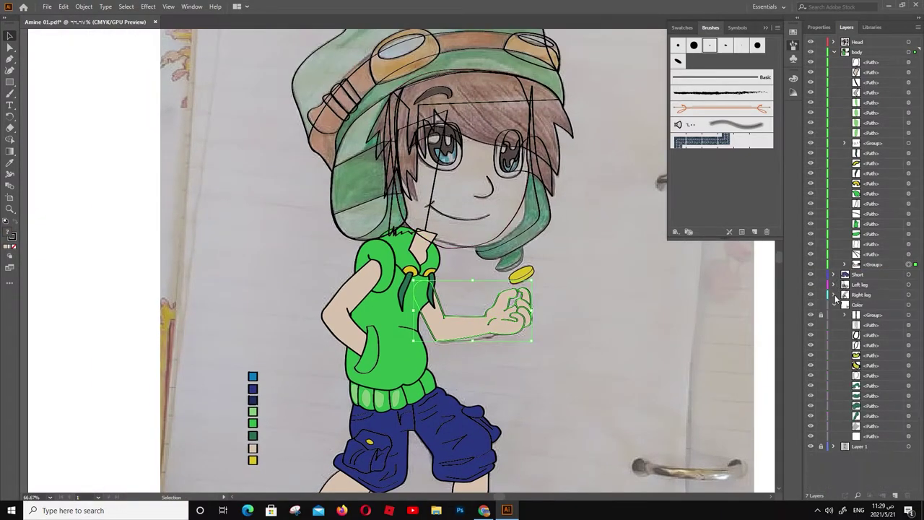
pyautogui.click(859, 304)
pyautogui.moveTo(253, 408); pyautogui.dragTo(229, 198)
pyautogui.hotkey('ctrl', '1')
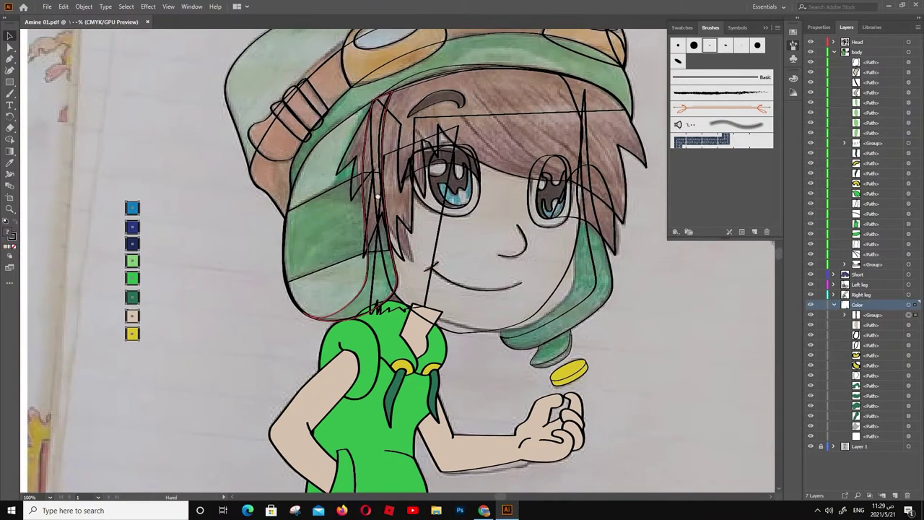
pyautogui.moveTo(140, 217); pyautogui.dragTo(139, 197)
pyautogui.doubleClick(9, 233)
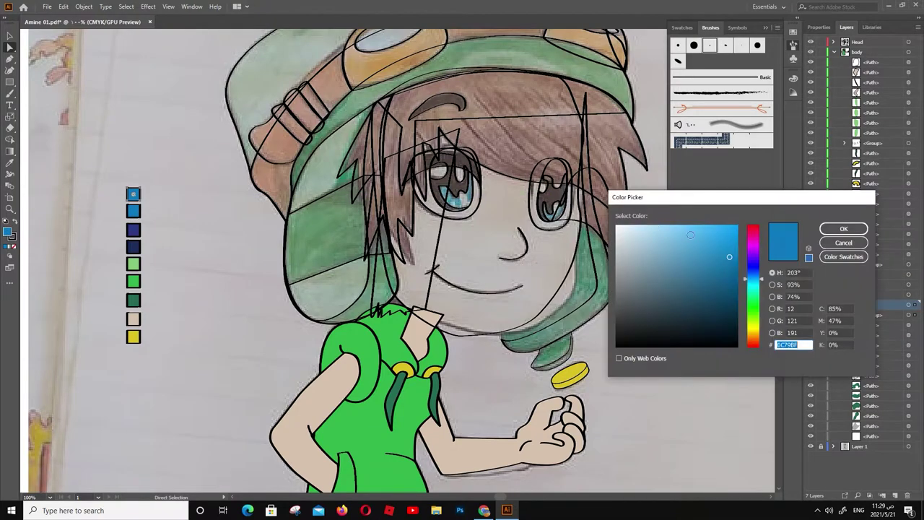
pyautogui.click(834, 227)
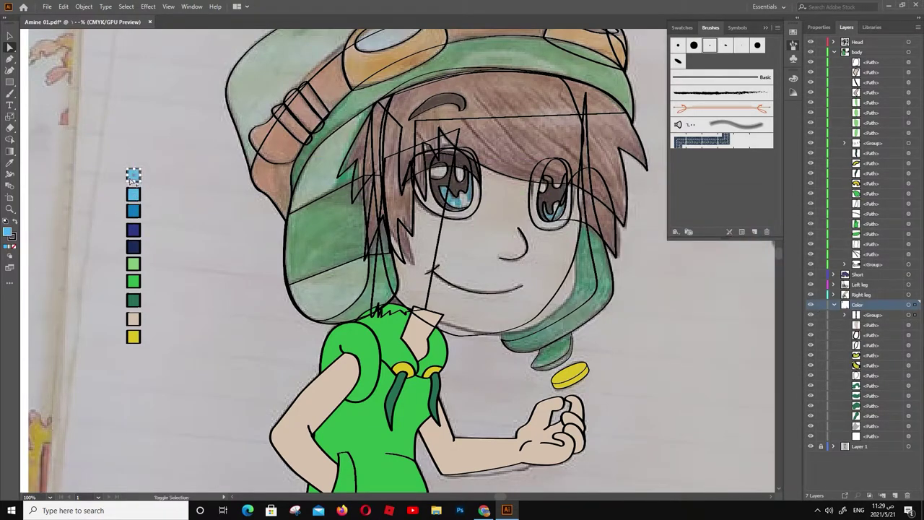
# Make the top swatch dark brown and add a light brown copy above it
pyautogui.doubleClick(8, 234)
pyautogui.click(697, 308)
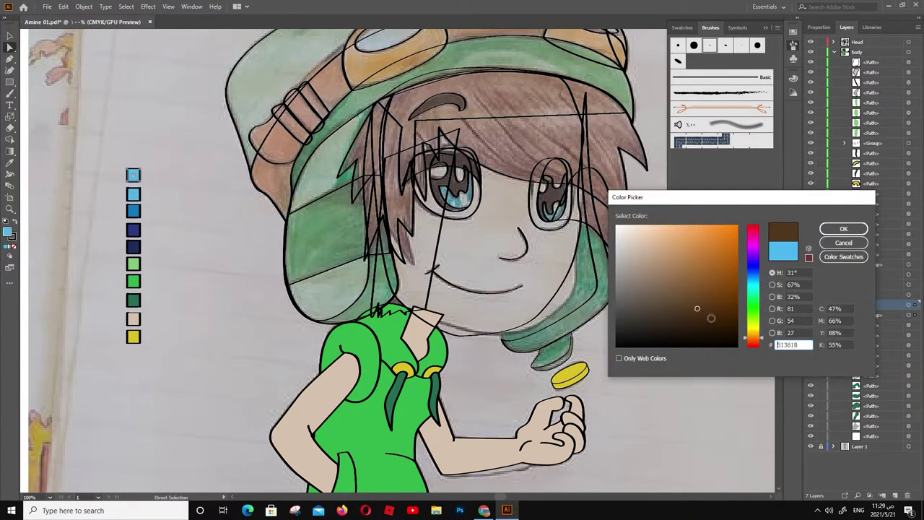
pyautogui.click(838, 228)
pyautogui.moveTo(140, 182); pyautogui.dragTo(140, 164)
pyautogui.doubleClick(8, 234)
pyautogui.click(660, 268)
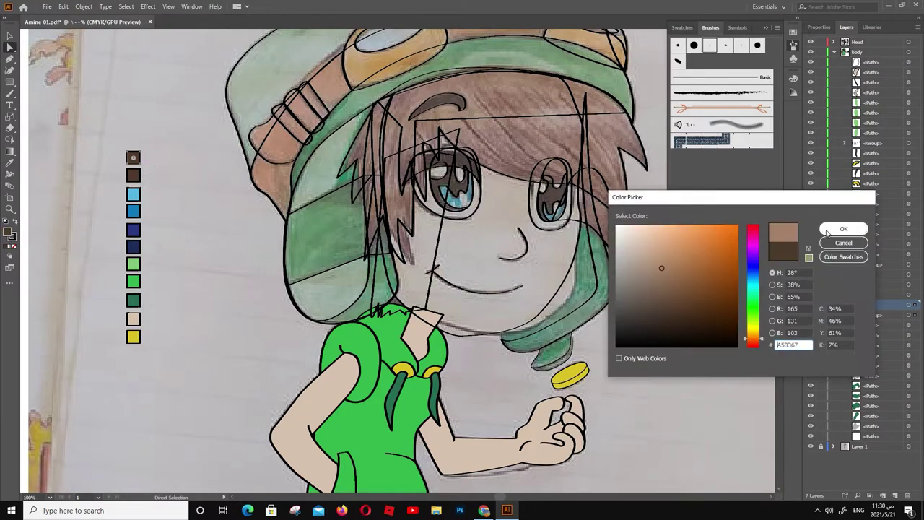
pyautogui.click(842, 229)
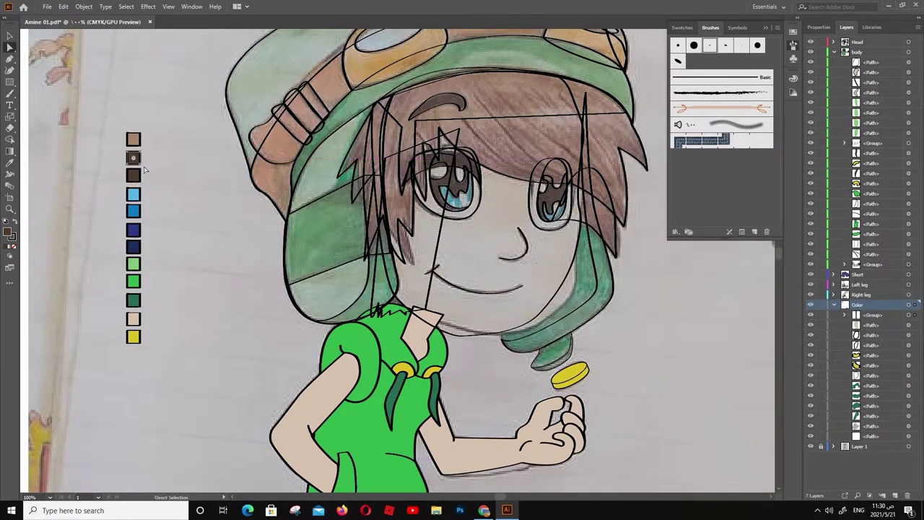
# Add two more brown shade swatches to the column
pyautogui.doubleClick(8, 234)
pyautogui.click(655, 299)
pyautogui.click(834, 228)
pyautogui.moveTo(145, 143); pyautogui.dragTo(152, 138)
pyautogui.doubleClick(8, 234)
pyautogui.click(638, 231)
pyautogui.press('Return')
# Add two orange swatches at the bottom of the column
pyautogui.moveTo(136, 229); pyautogui.dragTo(134, 371)
pyautogui.doubleClick(8, 234)
pyautogui.click(715, 240)
pyautogui.press('Return')
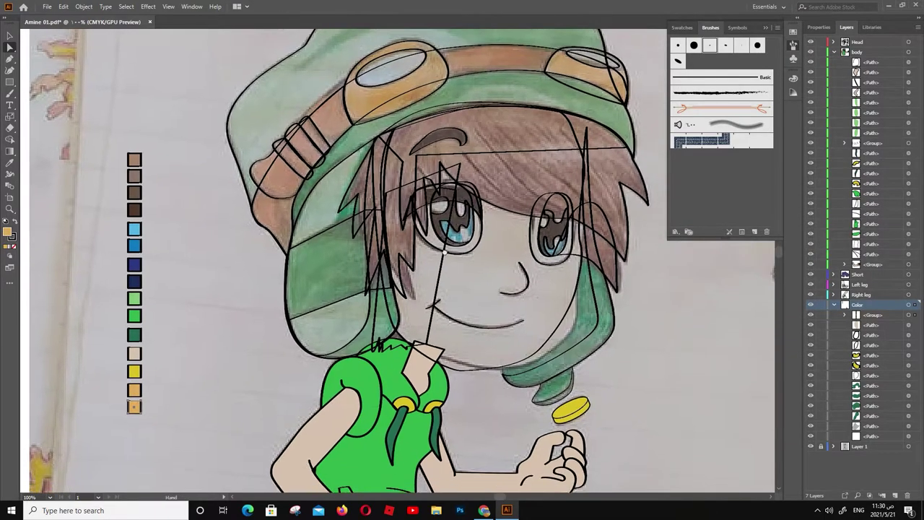
pyautogui.doubleClick(8, 234)
pyautogui.press('Return')
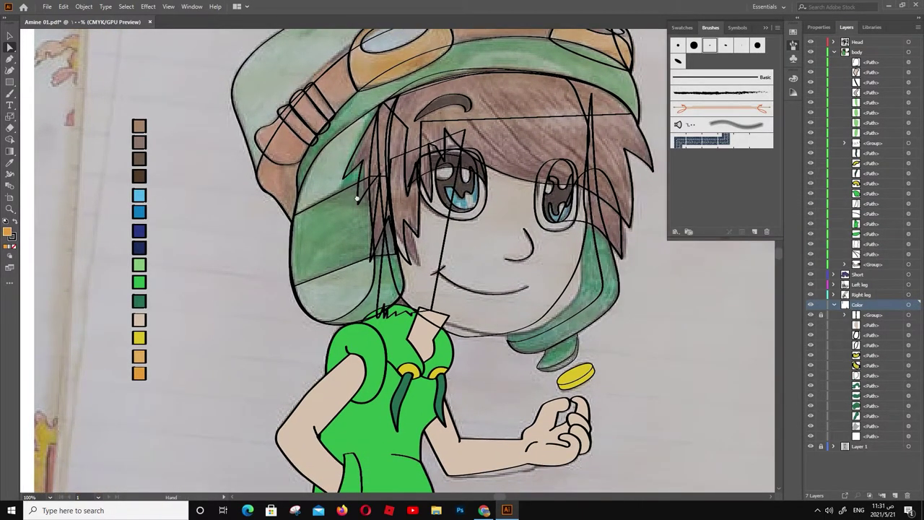
# Fill the left eye white and give an eye part a darker brown
pyautogui.scroll(1, 357, 197)
pyautogui.click(452, 191)
pyautogui.doubleClick(8, 234)
pyautogui.press('Return')
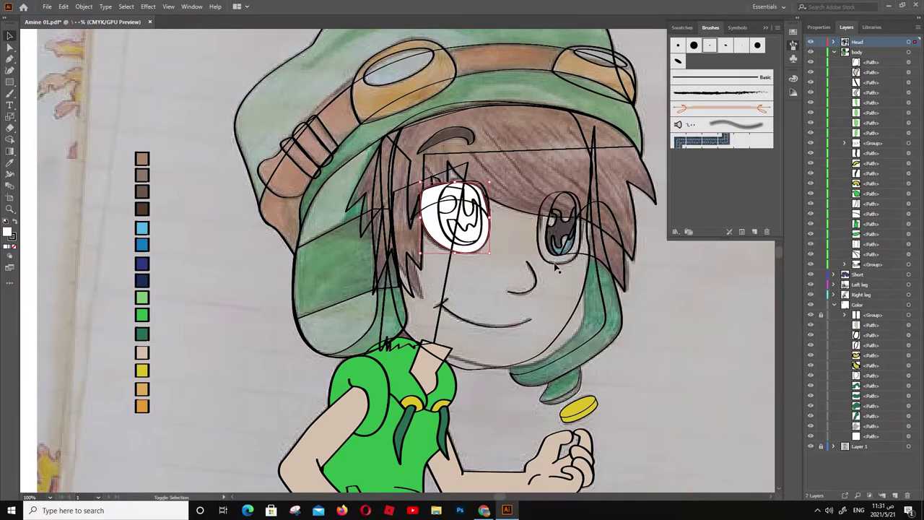
pyautogui.press('a')
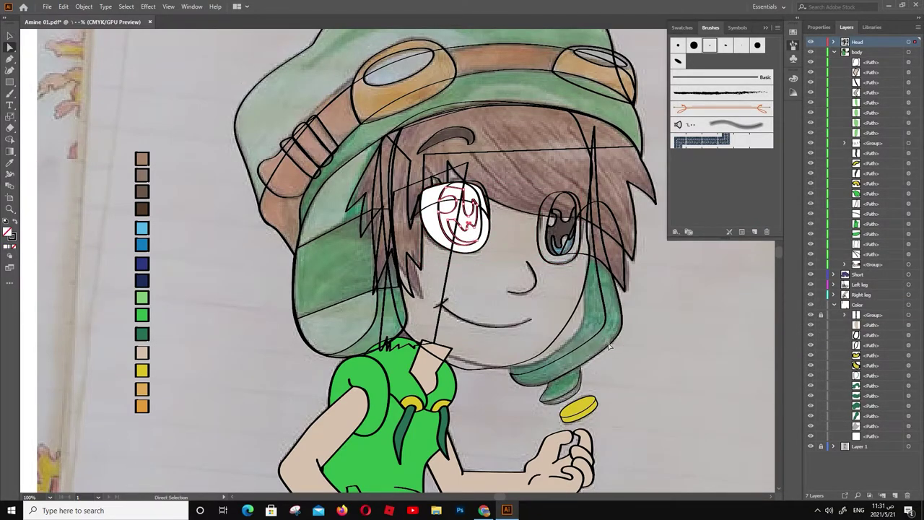
pyautogui.click(835, 43)
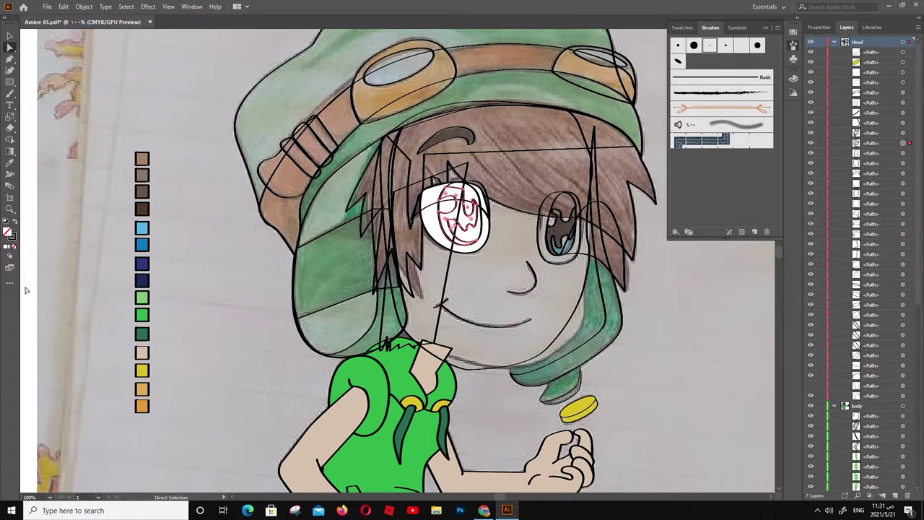
pyautogui.click(11, 165)
pyautogui.click(143, 208)
pyautogui.doubleClick(9, 233)
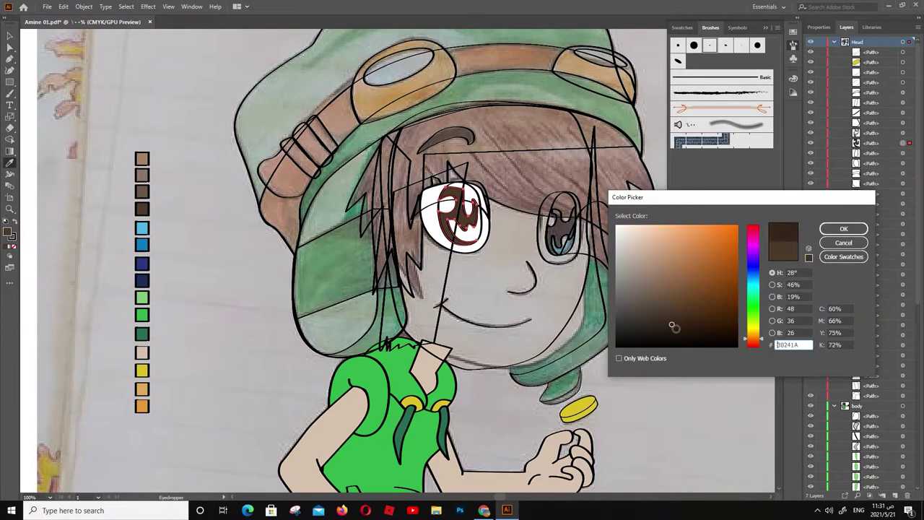
pyautogui.click(843, 229)
# Give the hat-strap buckle the tan strap colour and the goggle frames orange
pyautogui.click(903, 92)
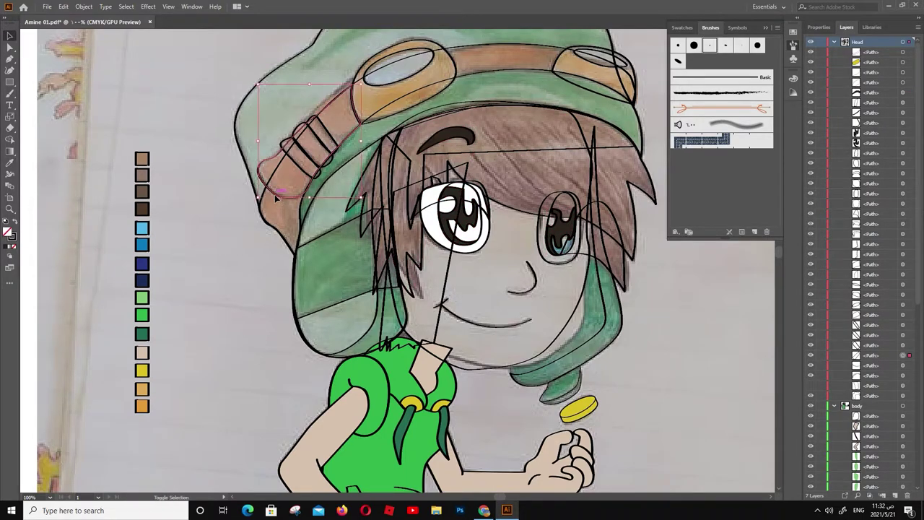
pyautogui.click(309, 119)
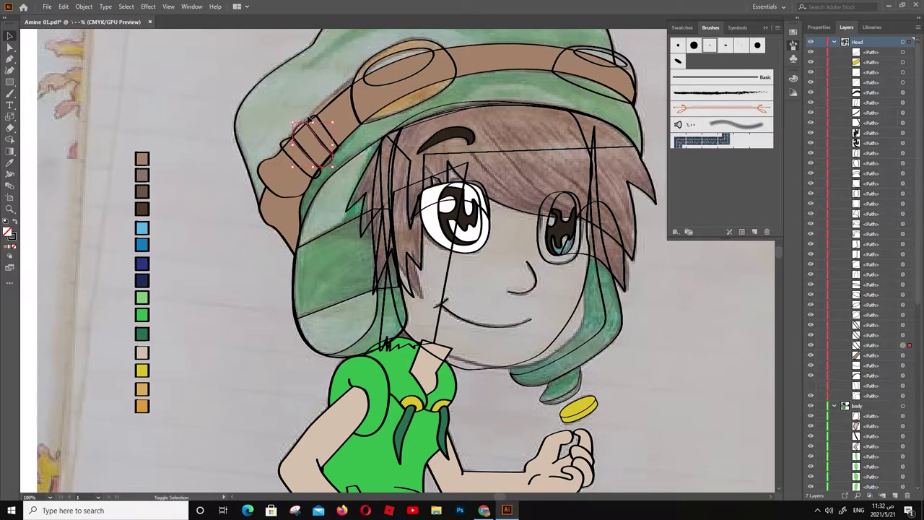
pyautogui.press('i')
pyautogui.click(264, 180)
pyautogui.press('v')
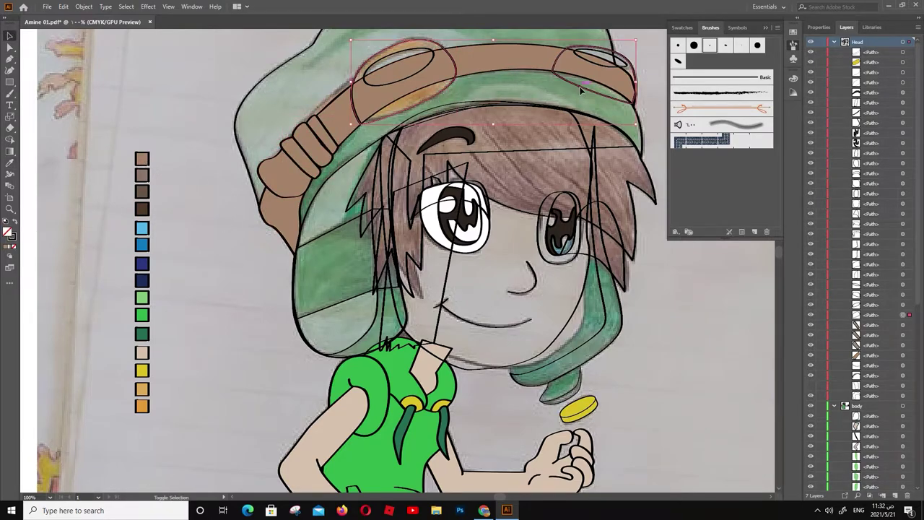
pyautogui.click(142, 388)
pyautogui.press('v')
# Fill both goggle lenses with the light blue swatch
pyautogui.click(406, 83)
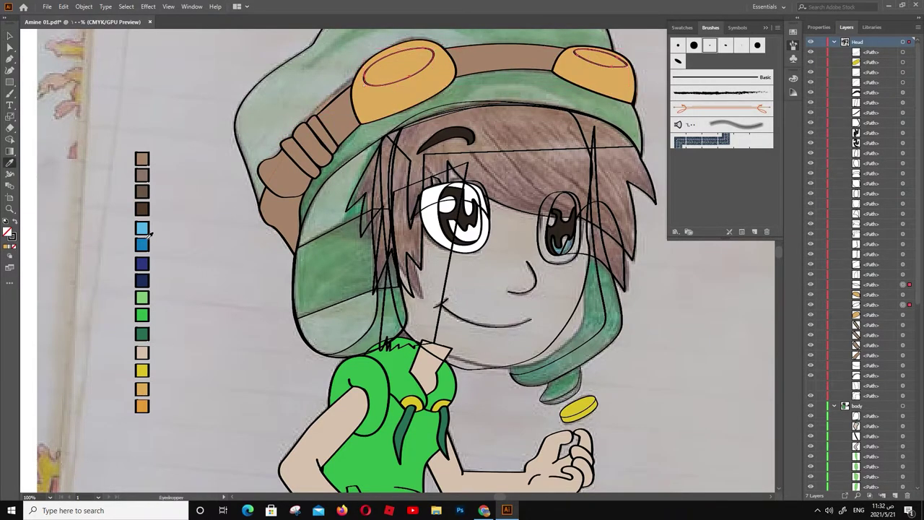
pyautogui.click(141, 228)
pyautogui.press('v')
pyautogui.click(433, 217)
# Fill both eye irises light blue, toggling their visibility to check the result
pyautogui.keyDown('shift'); pyautogui.click(545, 215); pyautogui.keyUp('shift')
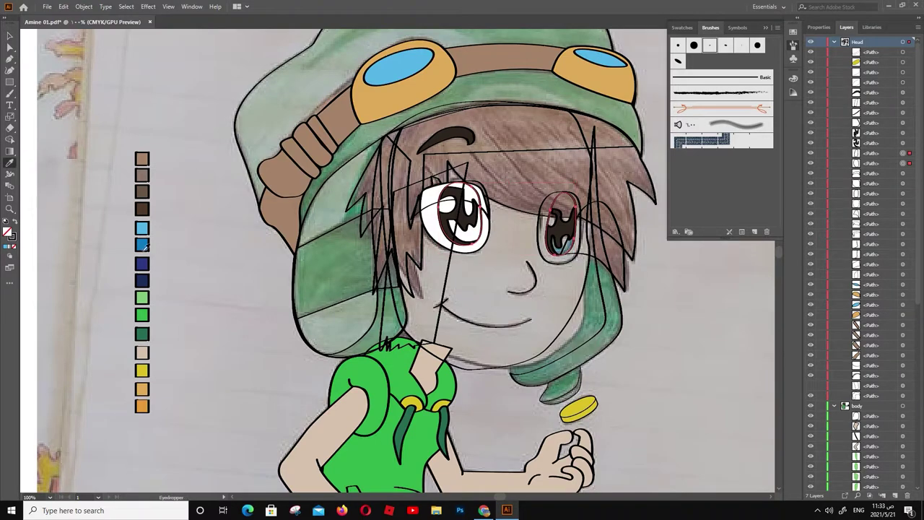
pyautogui.click(144, 228)
pyautogui.click(810, 163)
pyautogui.click(810, 154)
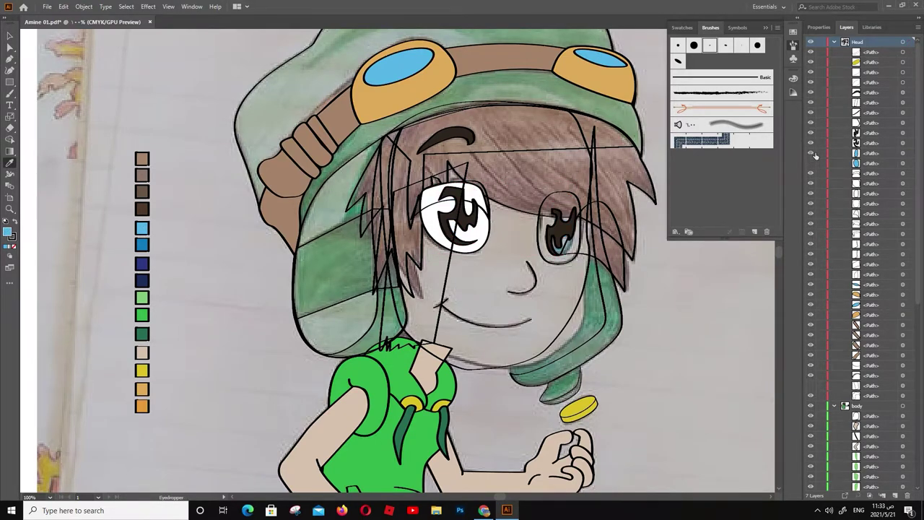
pyautogui.moveTo(810, 153); pyautogui.dragTo(810, 163)
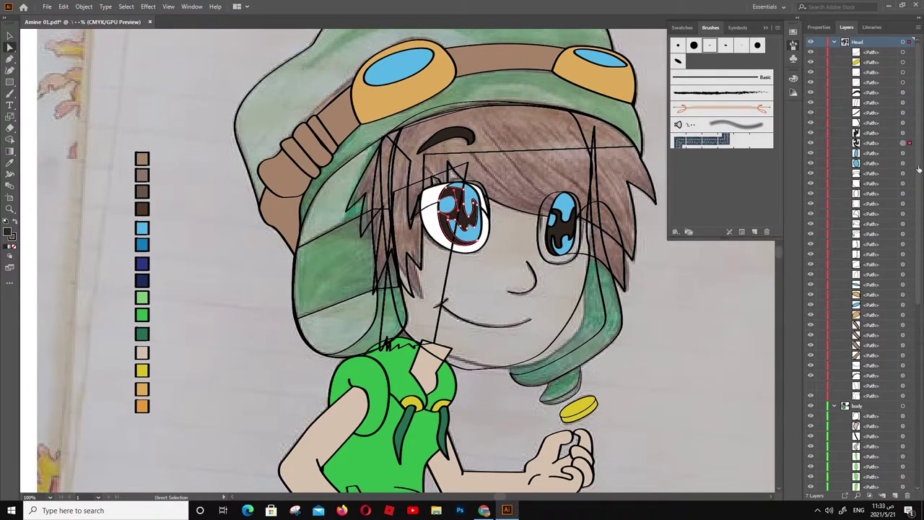
# Move the dark pupil into the left eye and set its highlight fill to white
pyautogui.moveTo(457, 206); pyautogui.dragTo(451, 213)
pyautogui.doubleClick(9, 232)
pyautogui.click(627, 217)
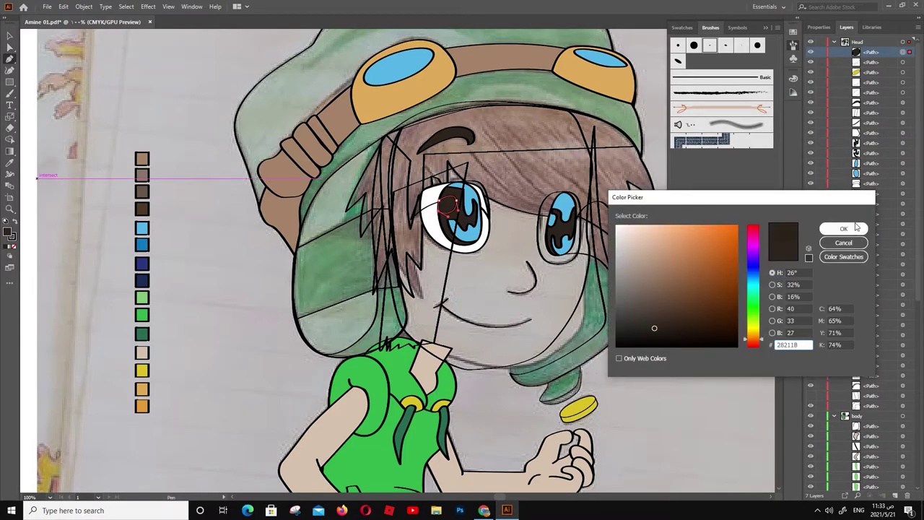
pyautogui.click(837, 226)
pyautogui.press('v')
# Reshape the right eye's pupil by dragging one of its anchor points
pyautogui.click(555, 226)
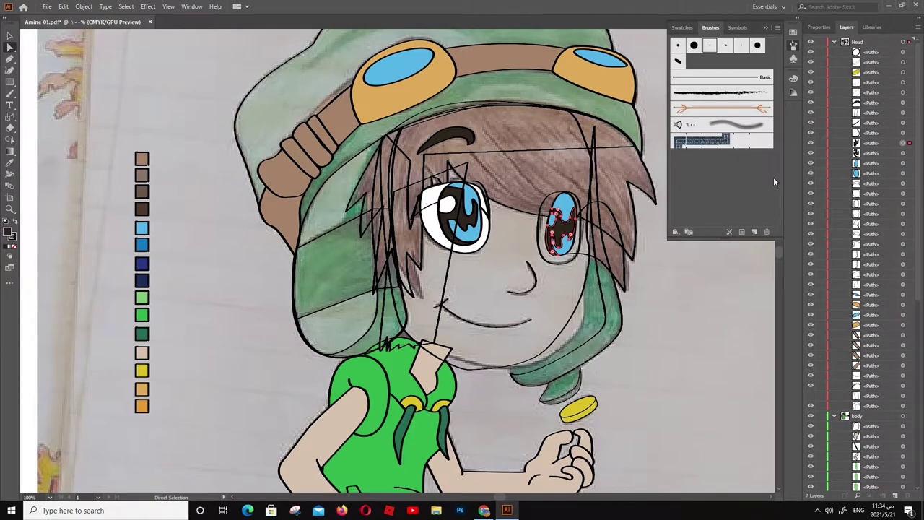
pyautogui.click(589, 284)
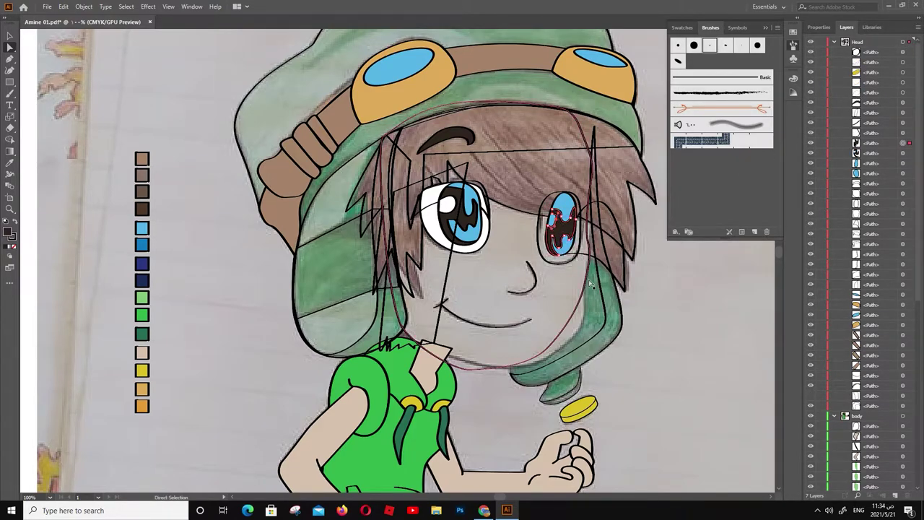
pyautogui.click(538, 216)
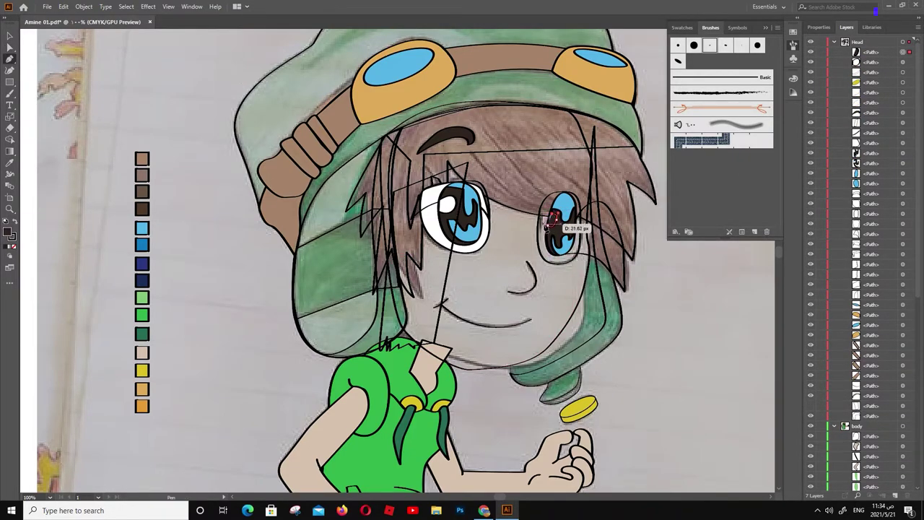
pyautogui.scroll(5, 552, 217)
pyautogui.moveTo(531, 186); pyautogui.dragTo(525, 158)
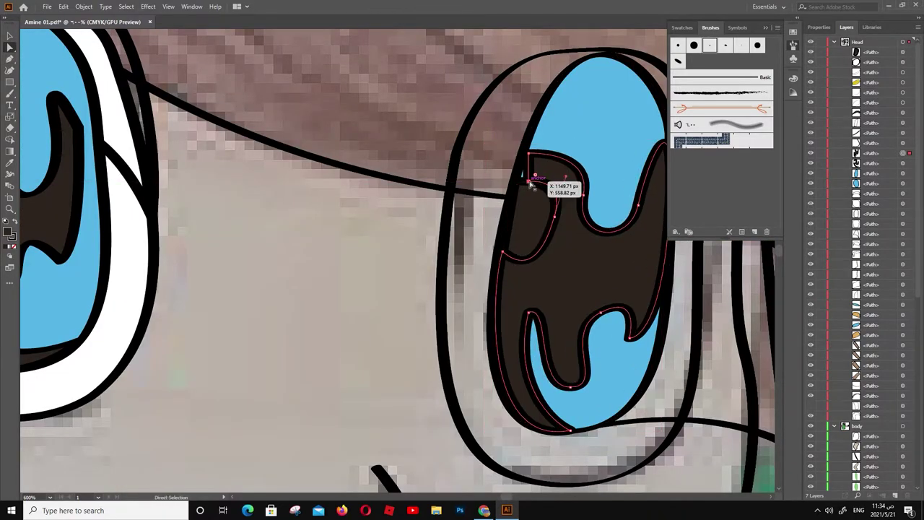
# Set the right eye's highlight fill to white, keeping the fill unchanged afterwards
pyautogui.doubleClick(9, 233)
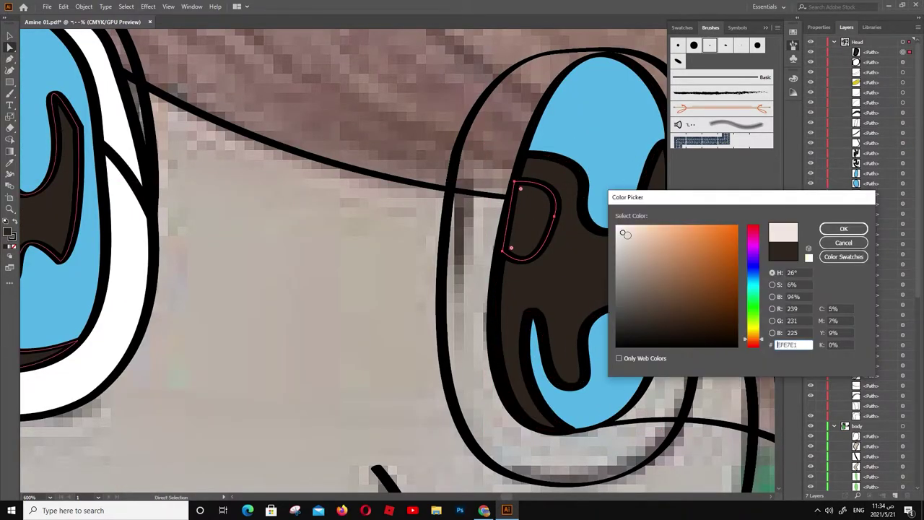
pyautogui.click(834, 229)
pyautogui.scroll(-5, 390, 268)
pyautogui.press('v')
pyautogui.doubleClick(9, 232)
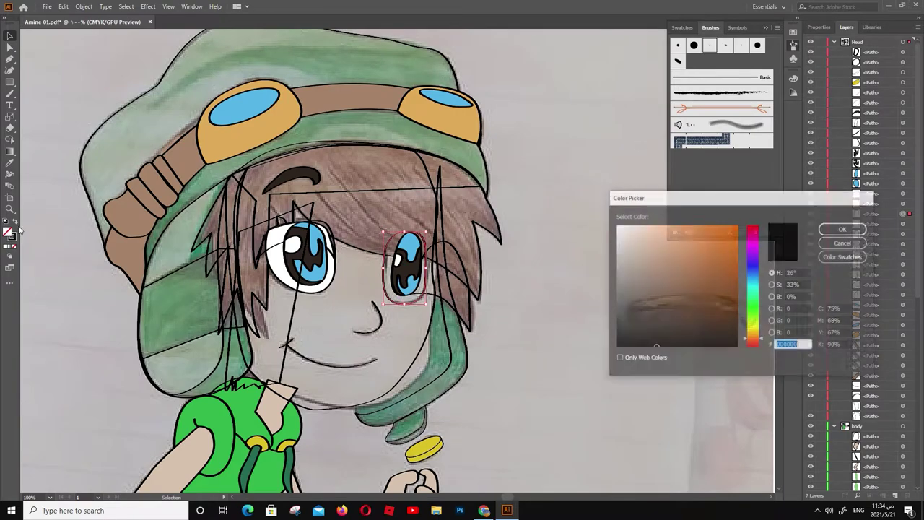
pyautogui.click(839, 229)
pyautogui.click(356, 251)
# Draw curved strand lines across the hair fringe with the Pen tool
pyautogui.press('p')
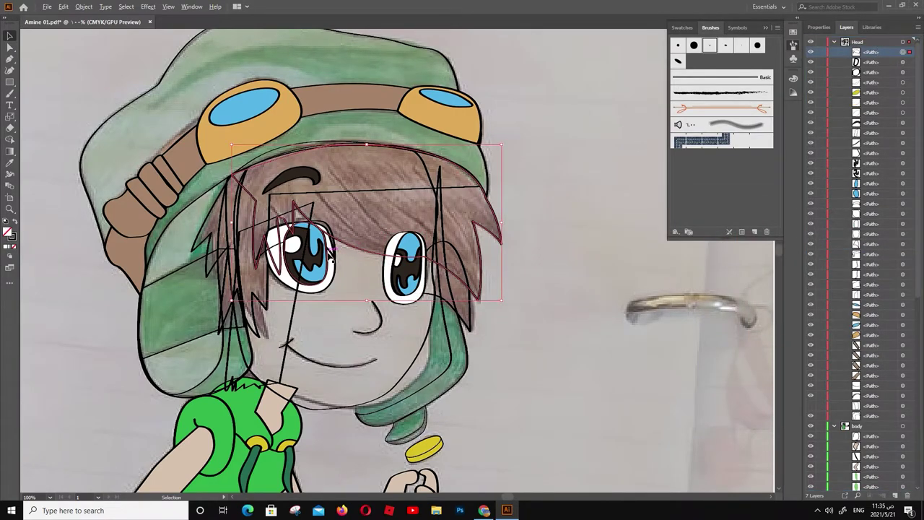
pyautogui.hscroll(-5, 433, 216)
pyautogui.click(484, 172)
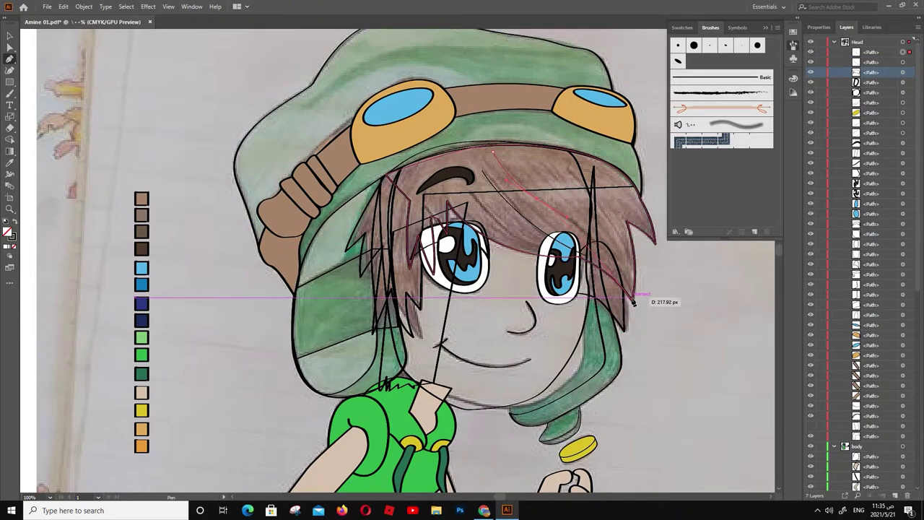
pyautogui.moveTo(543, 204); pyautogui.dragTo(592, 212)
pyautogui.keyDown('ctrl'); pyautogui.click(592, 212); pyautogui.keyUp('ctrl')
pyautogui.click(567, 168)
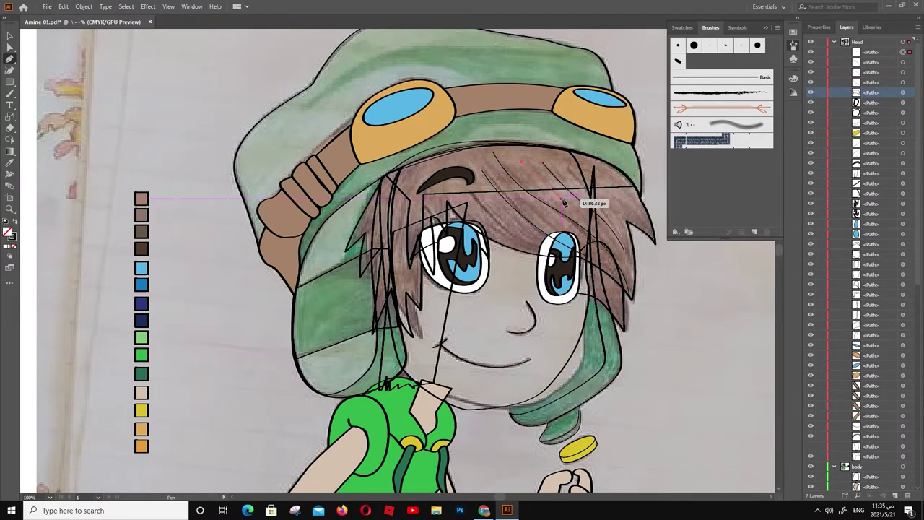
pyautogui.keyDown('ctrl'); pyautogui.click(634, 311); pyautogui.keyUp('ctrl')
pyautogui.moveTo(468, 189); pyautogui.dragTo(526, 249)
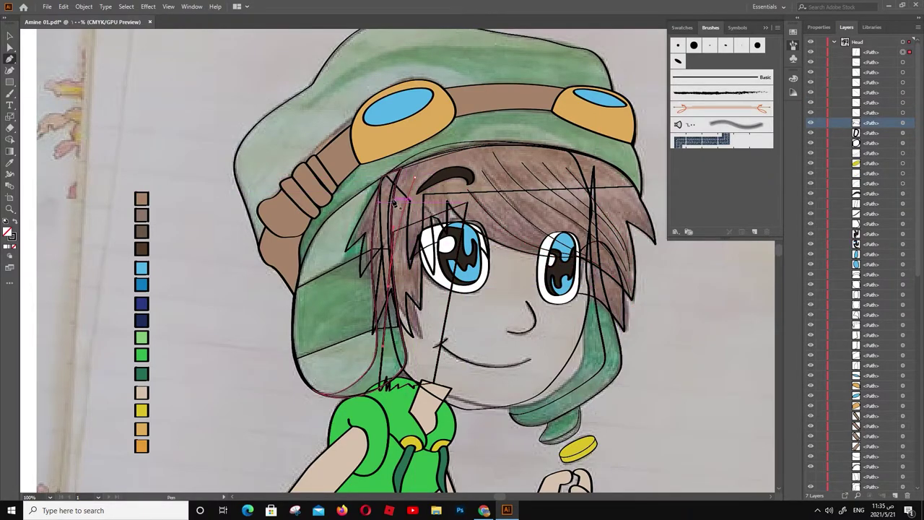
pyautogui.moveTo(415, 180); pyautogui.dragTo(359, 283)
pyautogui.moveTo(588, 167); pyautogui.dragTo(613, 208)
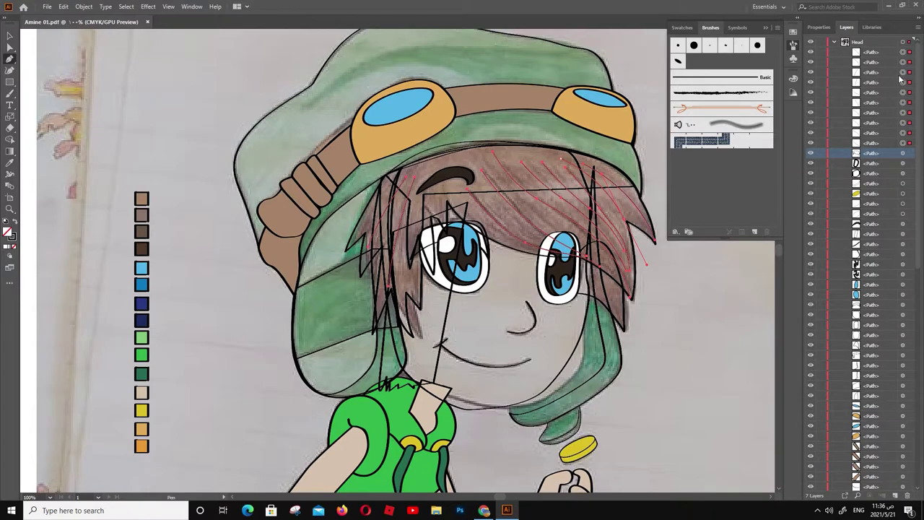
# Fill the hair brown, an eye path dark brown, and the face with the skin tone
pyautogui.click(903, 153)
pyautogui.press('i')
pyautogui.click(142, 231)
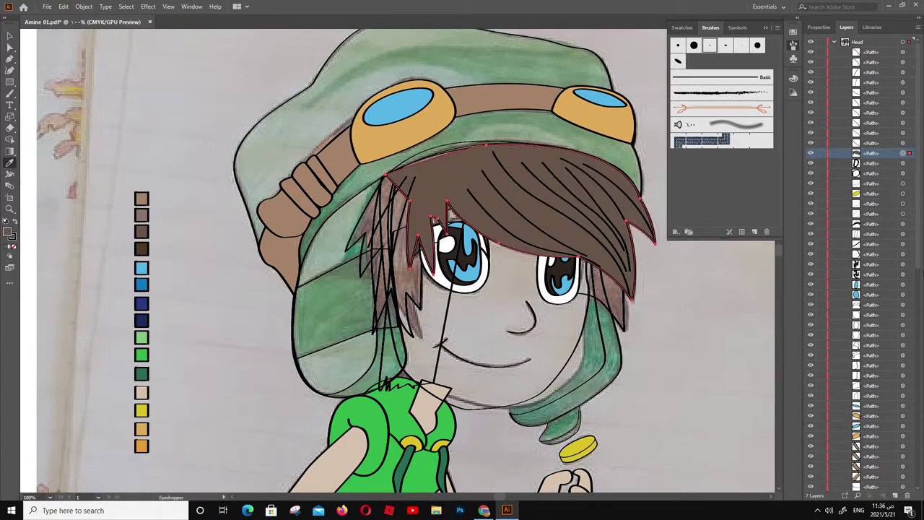
pyautogui.click(902, 305)
pyautogui.click(143, 249)
pyautogui.click(903, 163)
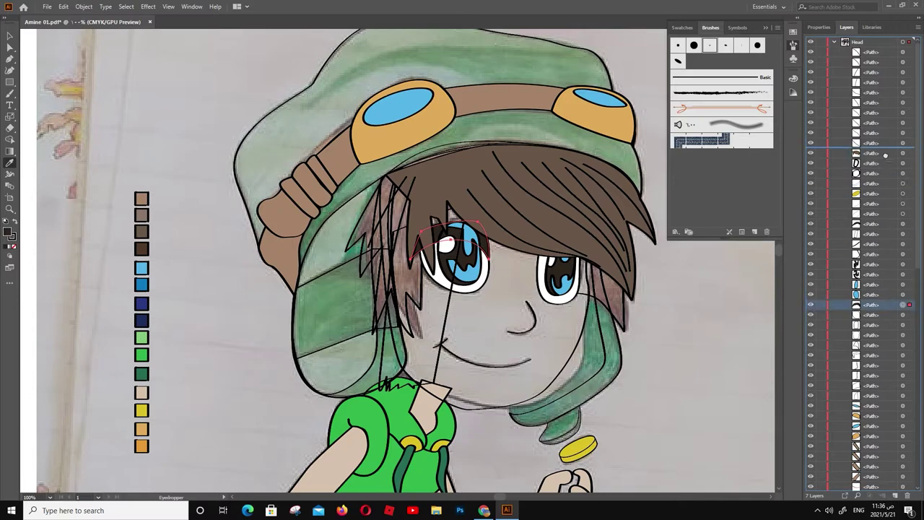
pyautogui.click(902, 335)
pyautogui.click(142, 392)
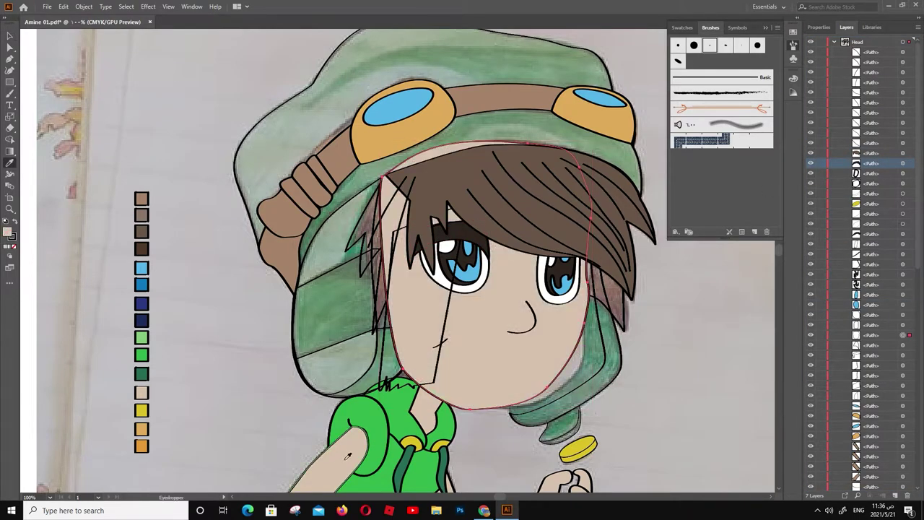
pyautogui.press('v')
pyautogui.scroll(-5, 918, 227)
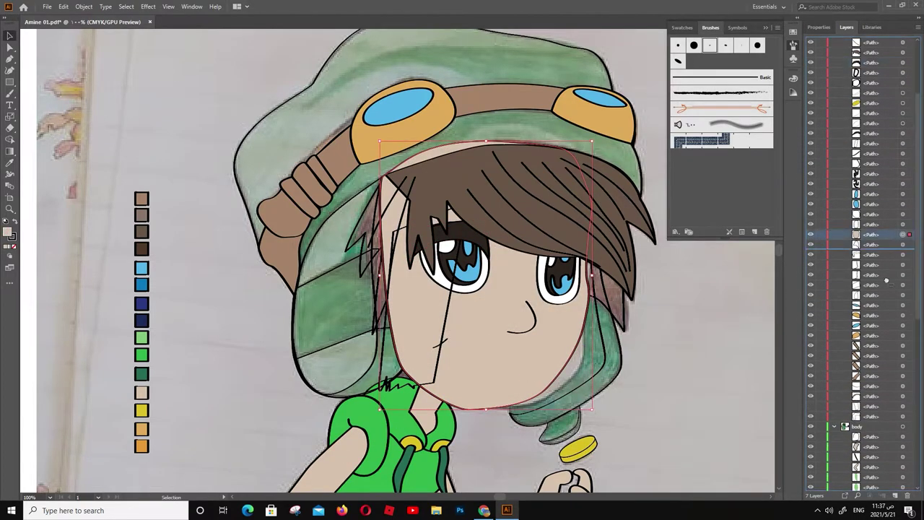
pyautogui.click(903, 407)
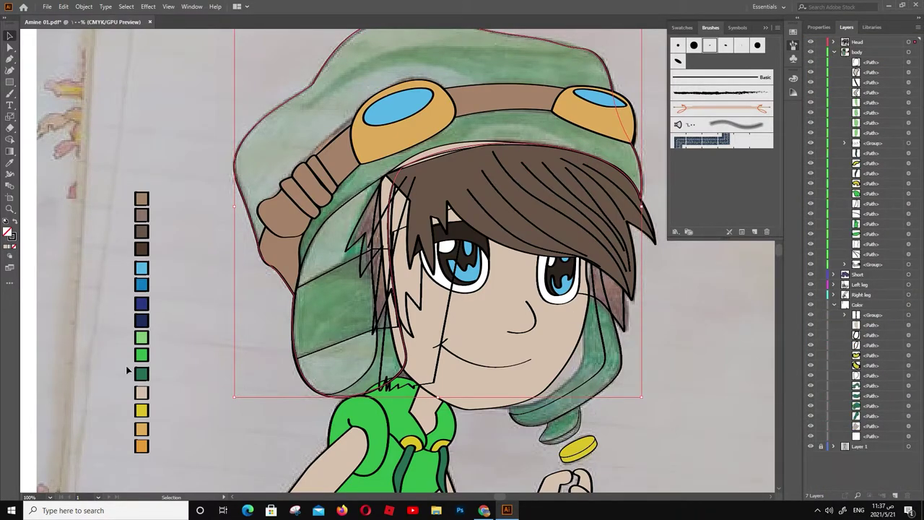
# Add a new pale green sample square beside the dark green swatch
pyautogui.click(127, 370)
pyautogui.moveTo(141, 373); pyautogui.dragTo(163, 374)
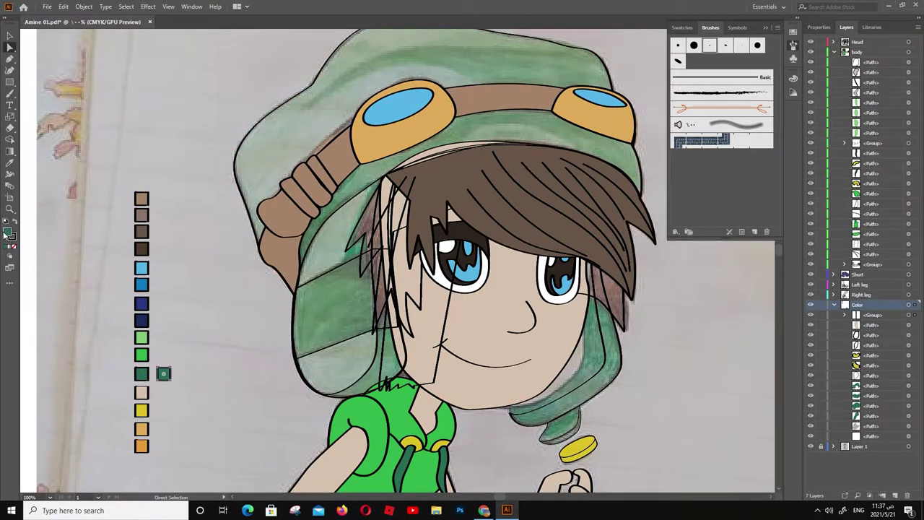
pyautogui.doubleClick(8, 232)
pyautogui.click(833, 228)
pyautogui.doubleClick(8, 232)
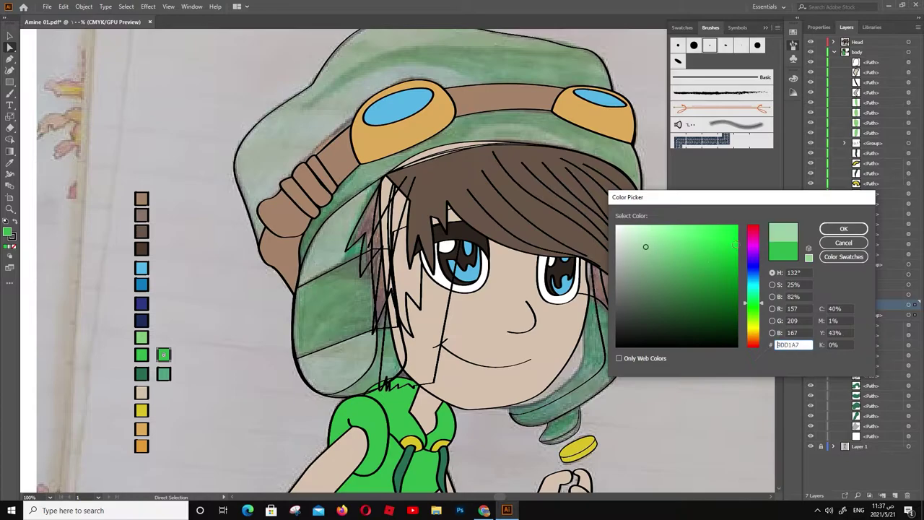
pyautogui.click(842, 233)
pyautogui.press('v')
# Colour the left strand muted green, the left hat flap pale green, and a flap band mid green
pyautogui.click(408, 365)
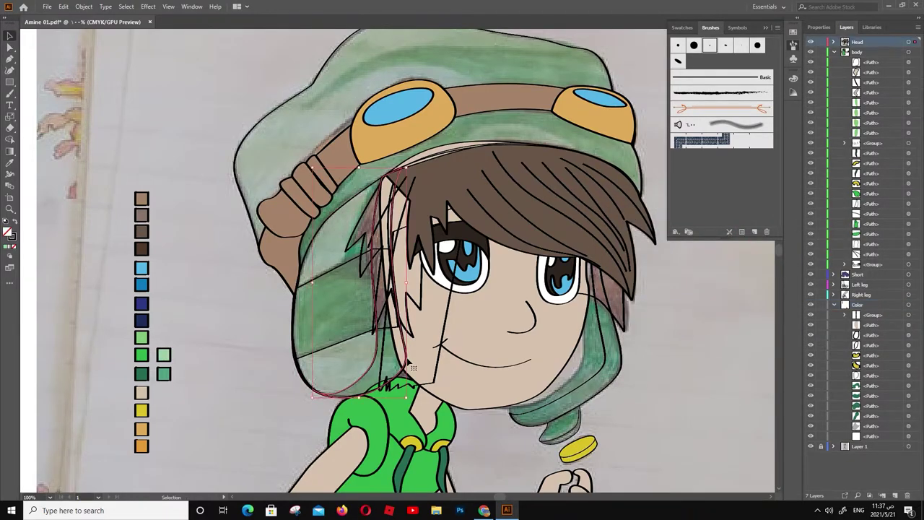
pyautogui.click(164, 374)
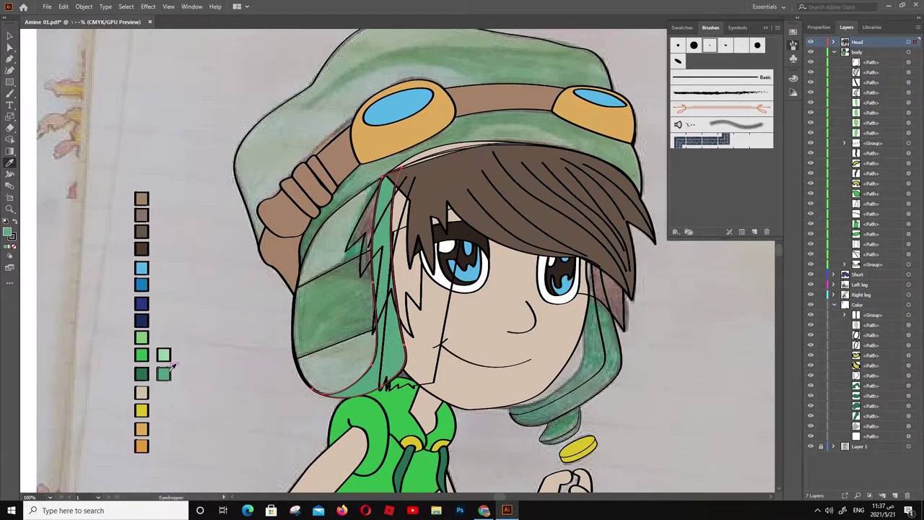
pyautogui.keyDown('ctrl'); pyautogui.click(329, 219); pyautogui.keyUp('ctrl')
pyautogui.click(164, 355)
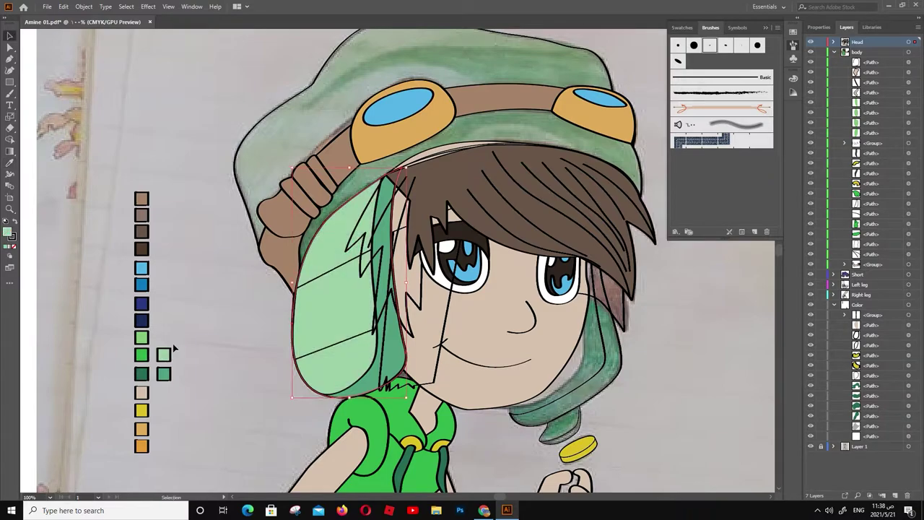
pyautogui.keyDown('ctrl'); pyautogui.click(312, 288); pyautogui.keyUp('ctrl')
pyautogui.press('i')
pyautogui.click(142, 355)
pyautogui.click(141, 337)
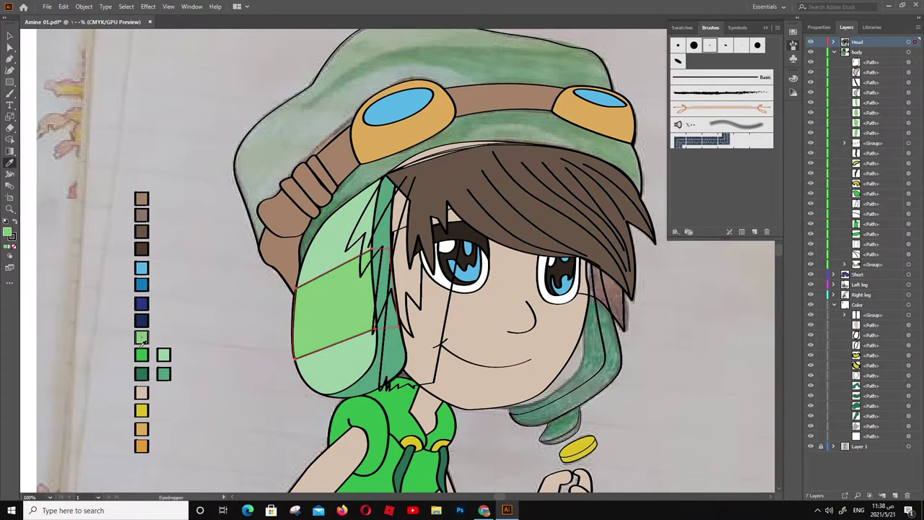
pyautogui.keyDown('ctrl'); pyautogui.click(185, 315); pyautogui.keyUp('ctrl')
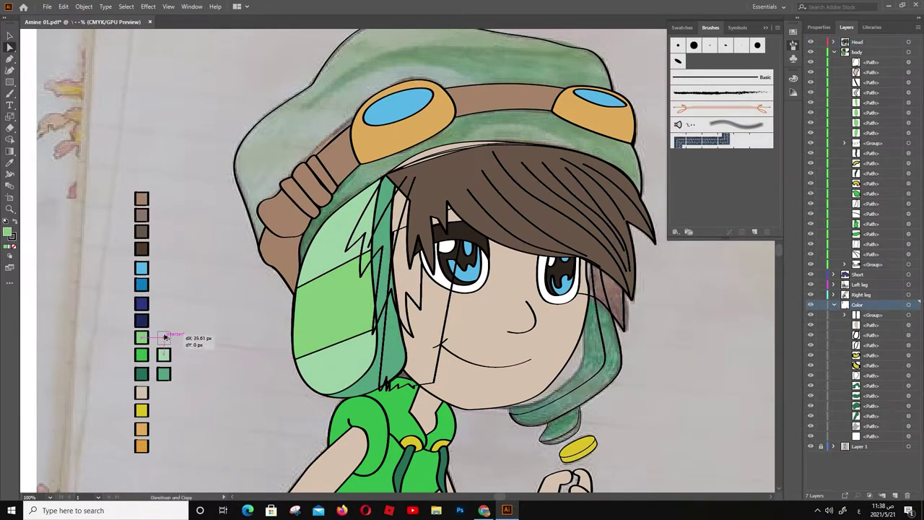
# Apply the darker green to another flap band and save the document
pyautogui.doubleClick(11, 234)
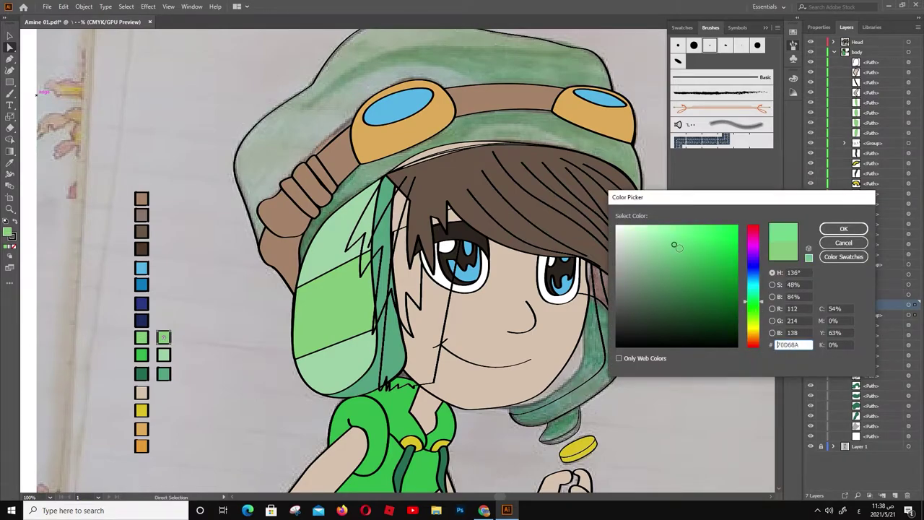
pyautogui.press('Return')
pyautogui.click(372, 318)
pyautogui.press('i')
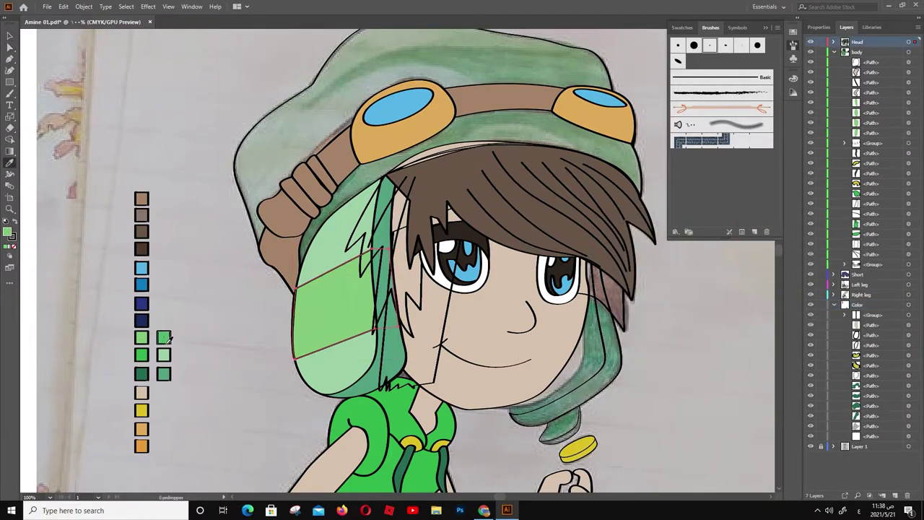
pyautogui.click(163, 337)
pyautogui.click(442, 149)
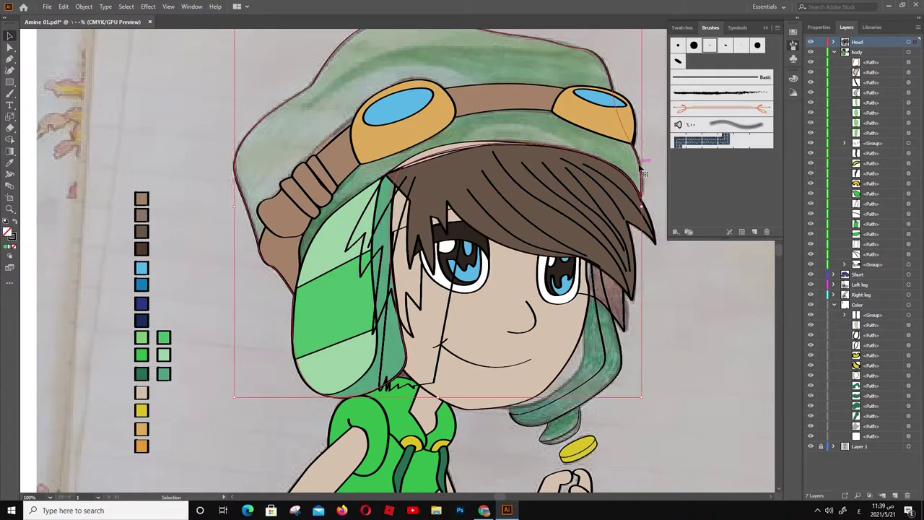
pyautogui.hotkey('ctrl', 's')
# Fill the hat with green sampled from the palette
pyautogui.click(834, 52)
pyautogui.press('i')
pyautogui.click(141, 354)
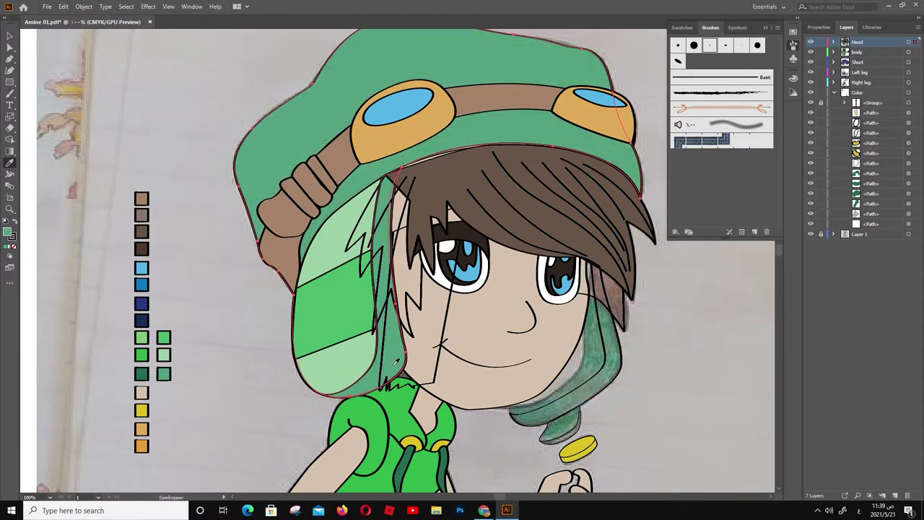
pyautogui.click(834, 42)
pyautogui.click(810, 292)
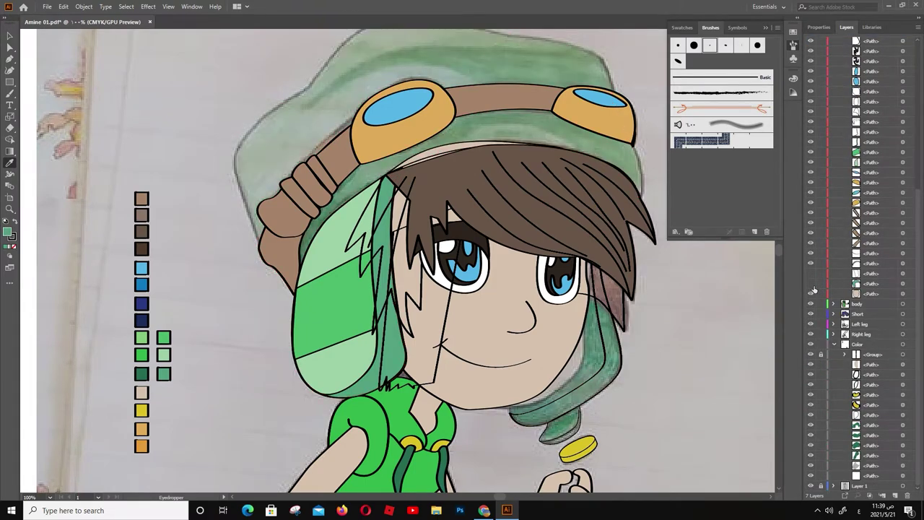
# Draw a closed fold path along the hat brim with the Pen tool
pyautogui.press('p')
pyautogui.keyDown('ctrl'); pyautogui.click(592, 185); pyautogui.keyUp('ctrl')
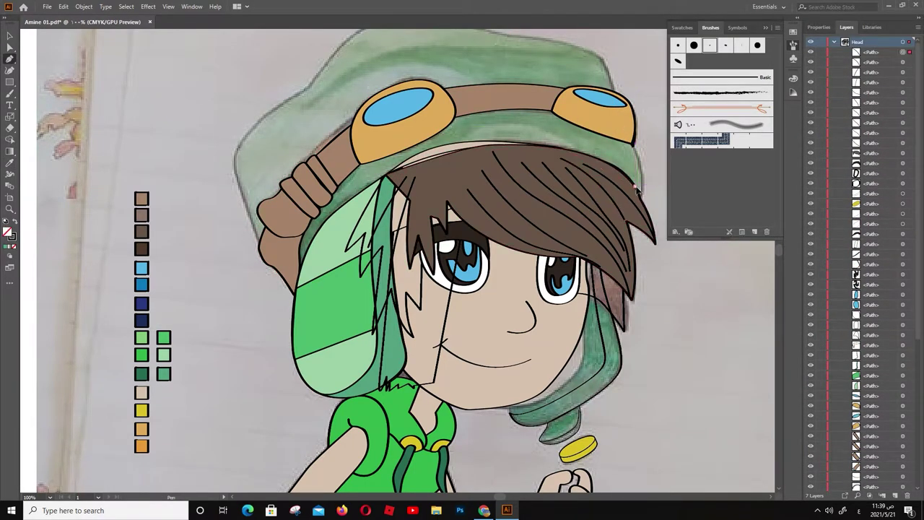
pyautogui.click(636, 186)
pyautogui.moveTo(533, 129); pyautogui.dragTo(468, 144)
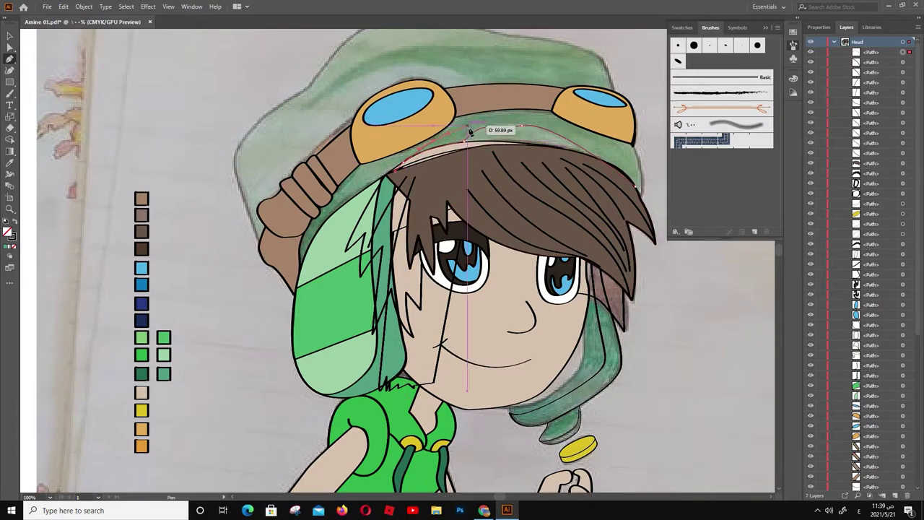
pyautogui.click(478, 122)
pyautogui.moveTo(638, 187); pyautogui.dragTo(639, 208)
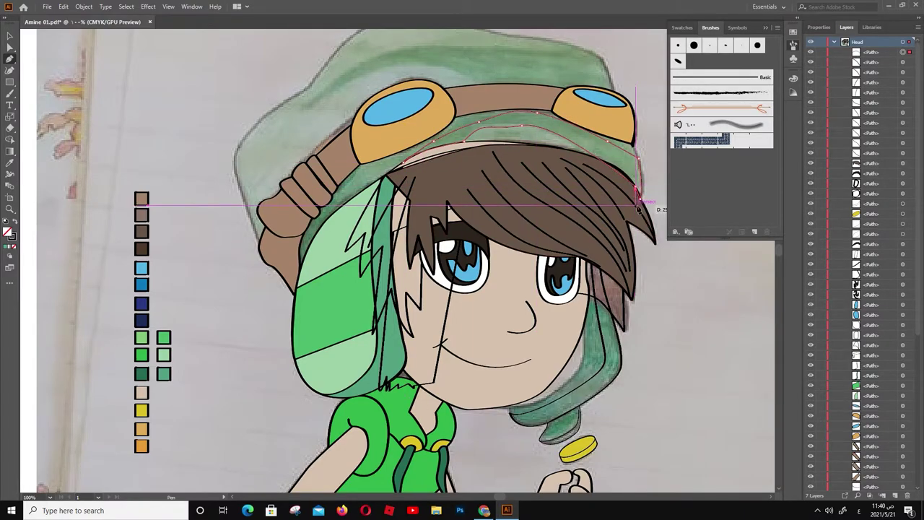
# Draw a crease path across the hat top toward the right goggle and save
pyautogui.click(569, 48)
pyautogui.moveTo(549, 54); pyautogui.dragTo(411, 51)
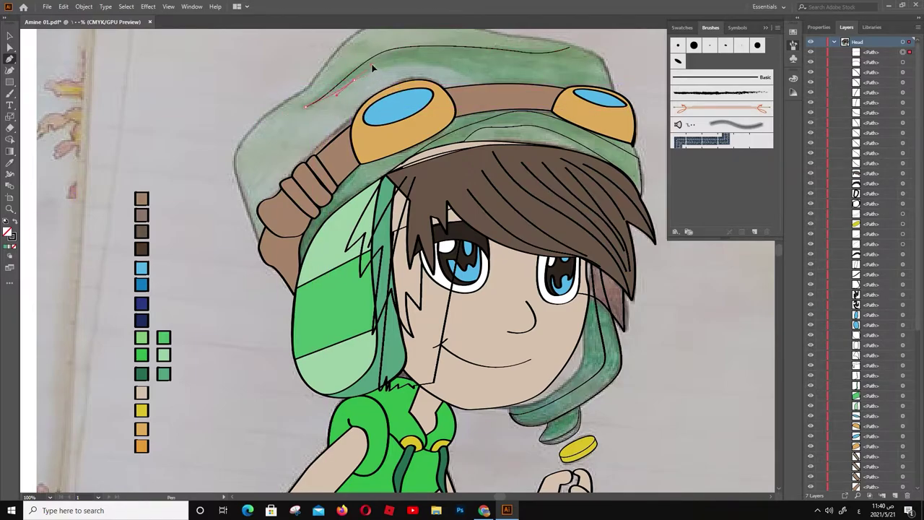
pyautogui.click(477, 84)
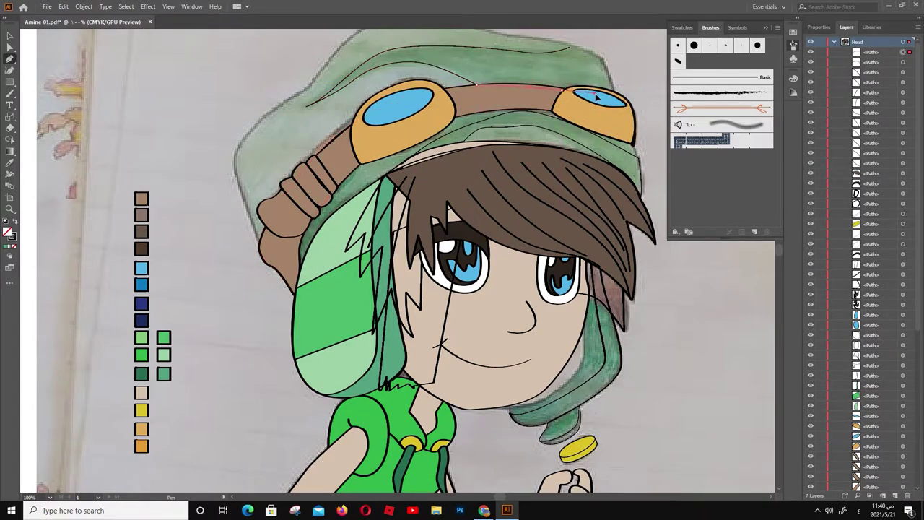
pyautogui.moveTo(585, 86); pyautogui.dragTo(617, 93)
pyautogui.moveTo(577, 54); pyautogui.dragTo(581, 56)
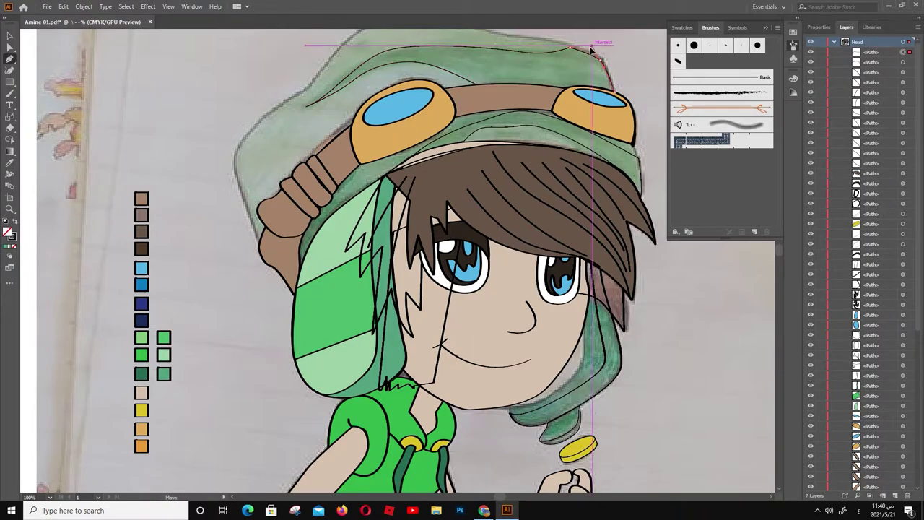
pyautogui.hotkey('ctrl', 's')
# Fill the hat crown with solid green from the swatch
pyautogui.press('a')
pyautogui.click(163, 337)
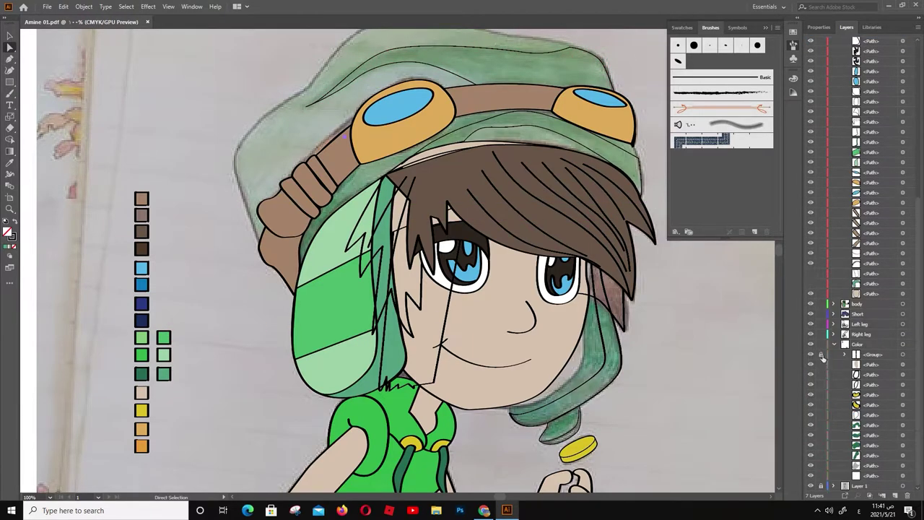
pyautogui.doubleClick(7, 232)
pyautogui.click(844, 228)
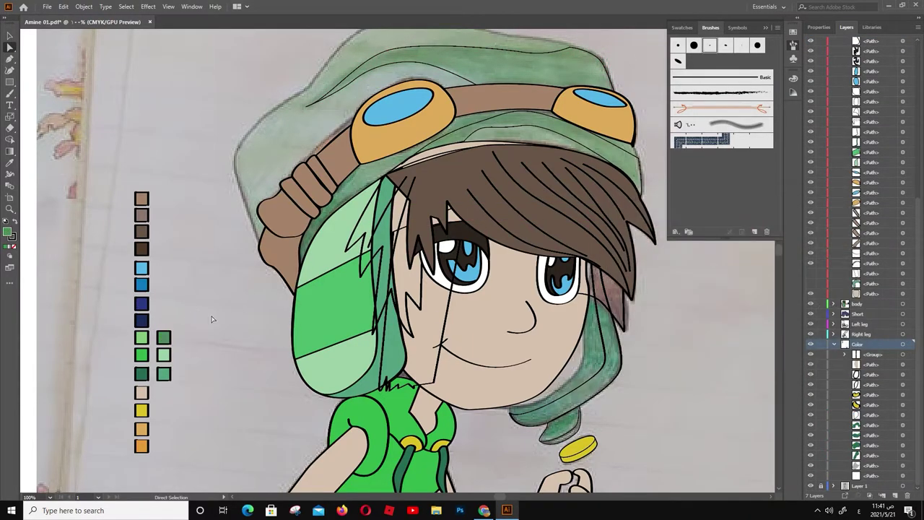
pyautogui.click(282, 131)
# Duplicate the green swatch, darken the copy, and apply it as hat shading
pyautogui.press('i')
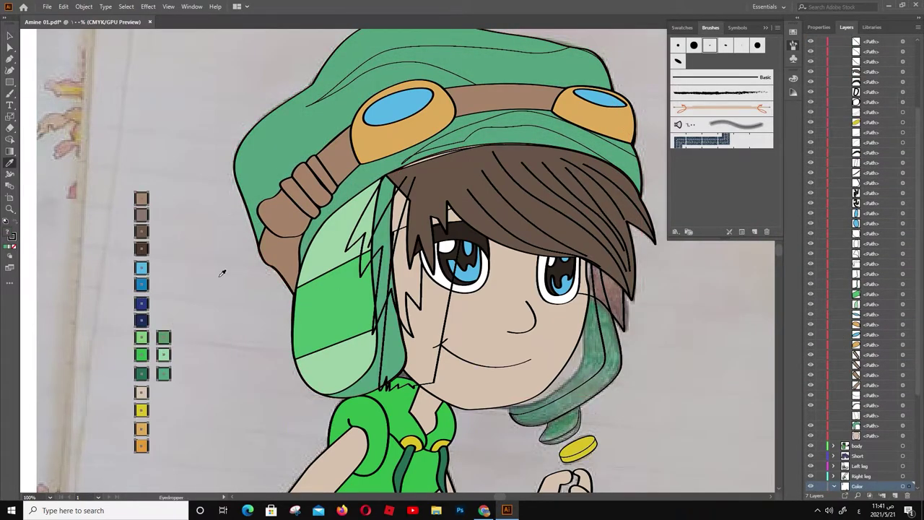
pyautogui.click(163, 337)
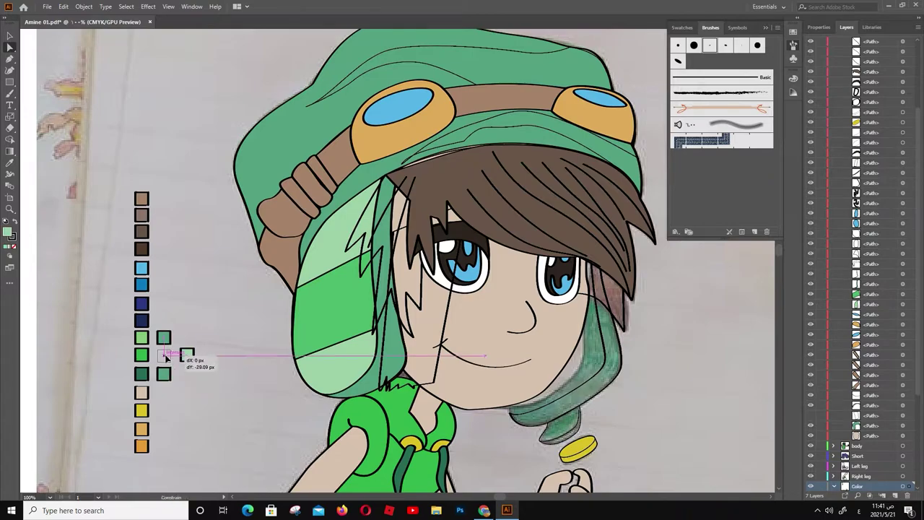
pyautogui.moveTo(166, 355); pyautogui.dragTo(166, 354)
pyautogui.doubleClick(8, 233)
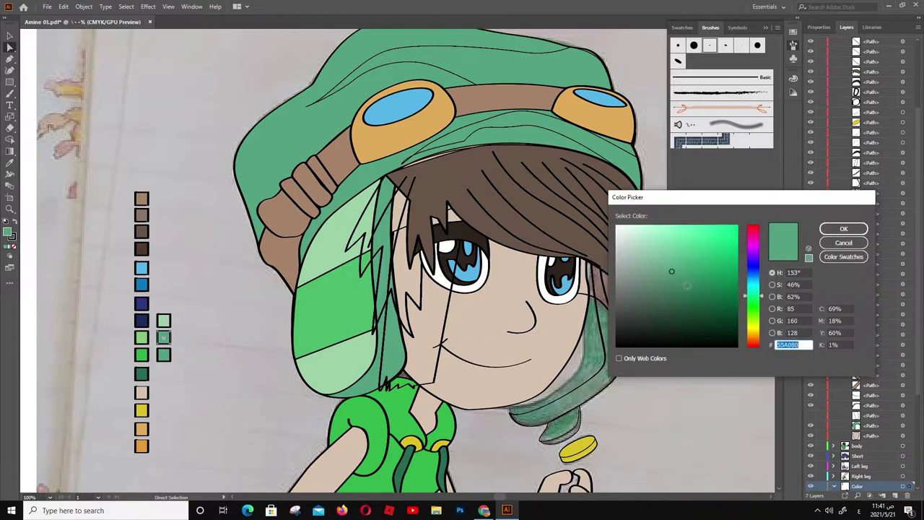
pyautogui.click(828, 229)
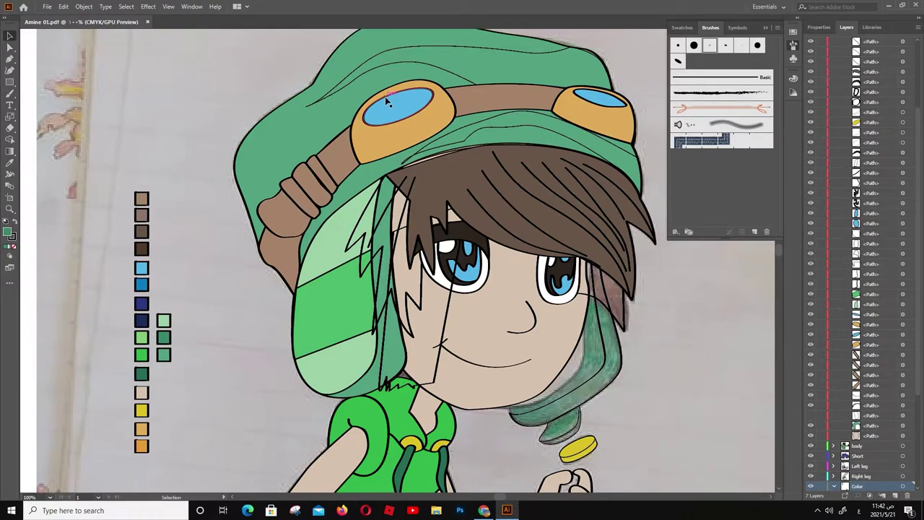
pyautogui.click(481, 43)
pyautogui.click(215, 136)
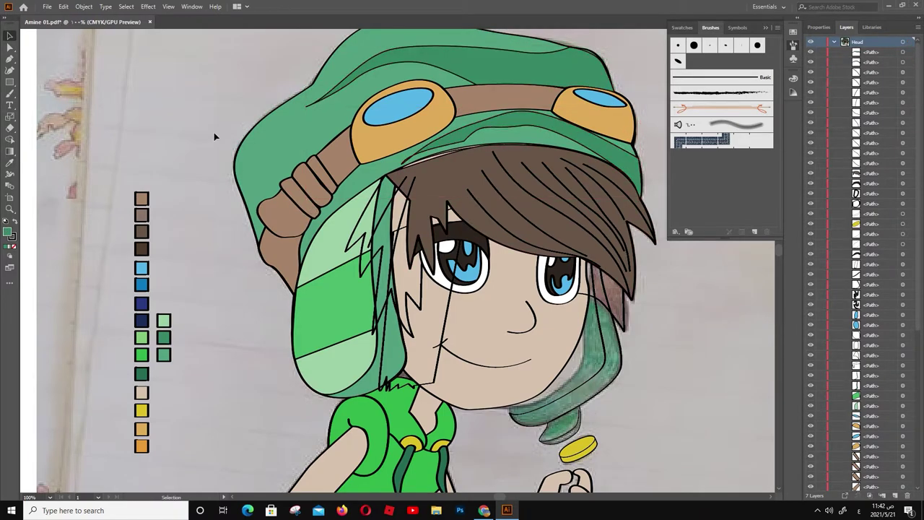
# Fill the two zigzag hair strands with brown
pyautogui.click(479, 154)
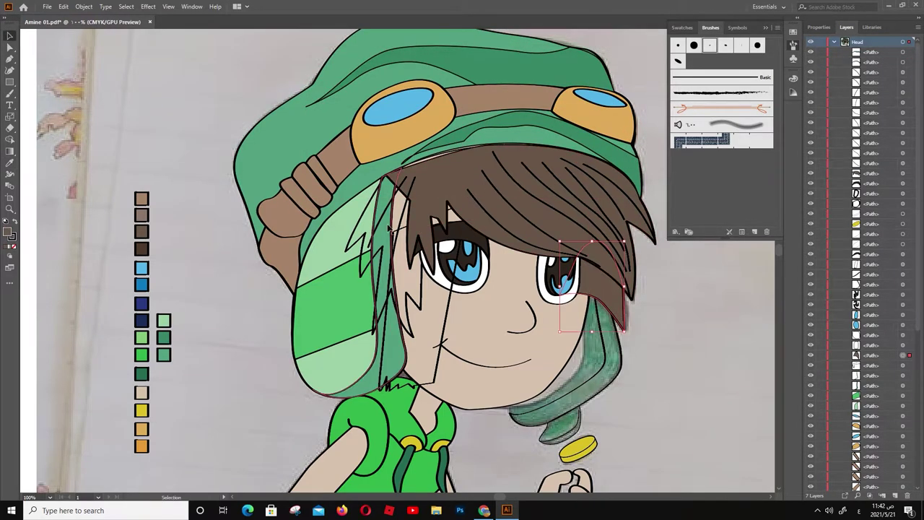
pyautogui.click(370, 213)
pyautogui.click(142, 249)
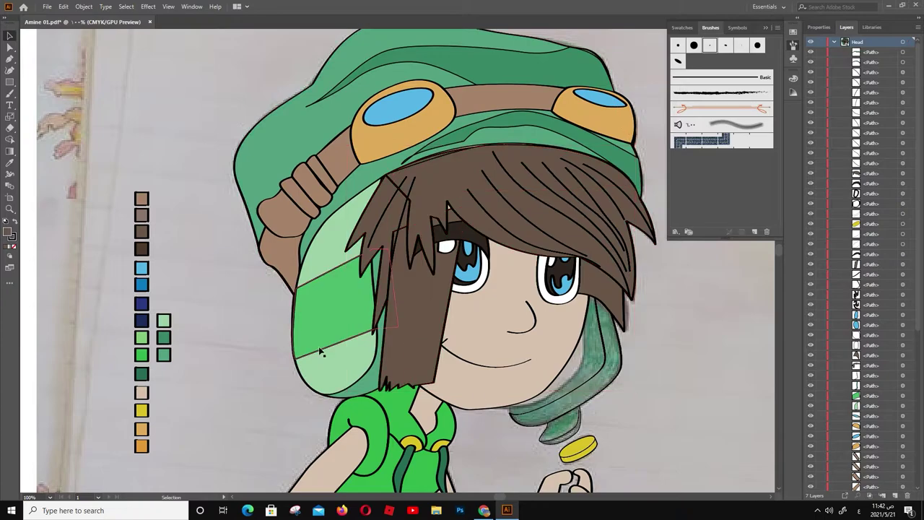
pyautogui.click(419, 325)
# Edit the large hair shape's anchors to extend the fringe over the left eye
pyautogui.click(449, 180)
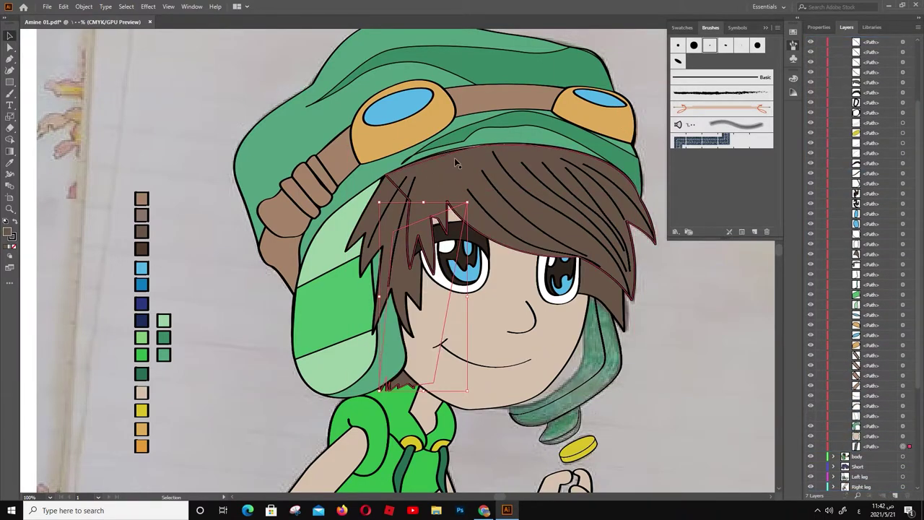
pyautogui.press('a')
pyautogui.scroll(3, 499, 155)
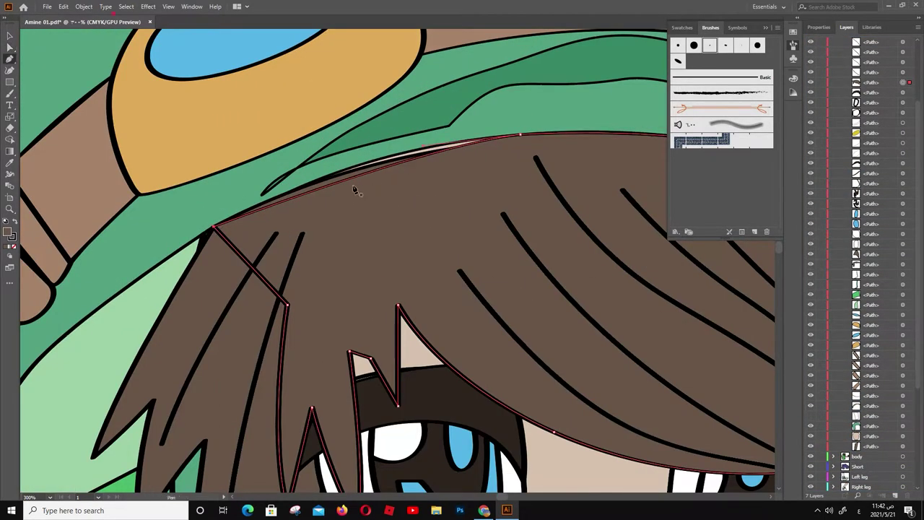
pyautogui.press('p')
pyautogui.scroll(-5, 353, 177)
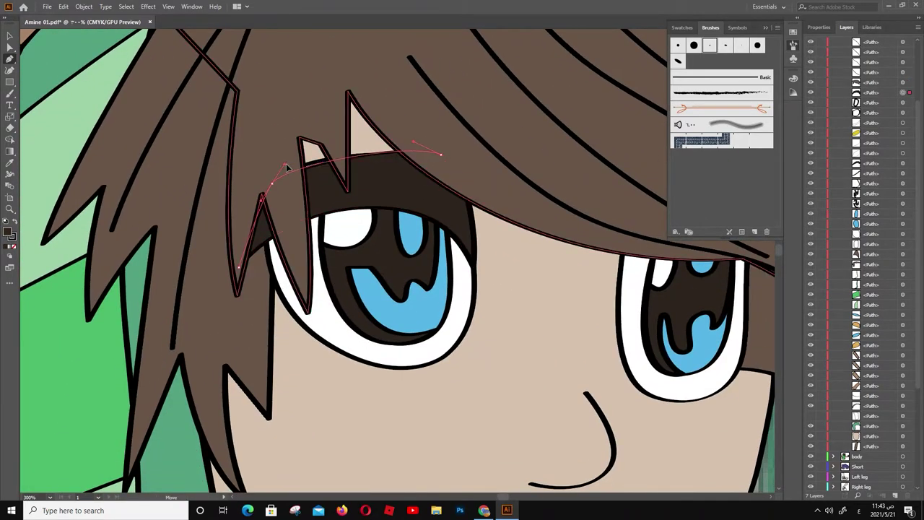
pyautogui.scroll(-5, 287, 168)
pyautogui.scroll(-2, 304, 217)
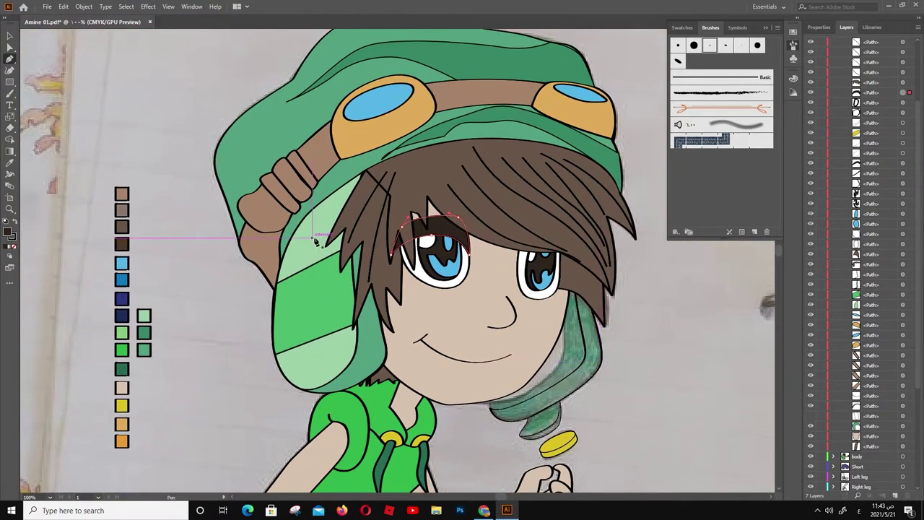
# Fill the hat flap band light green and select the thin hair strip for editing
pyautogui.keyDown('ctrl'); pyautogui.click(315, 244); pyautogui.keyUp('ctrl')
pyautogui.press('i')
pyautogui.click(150, 314)
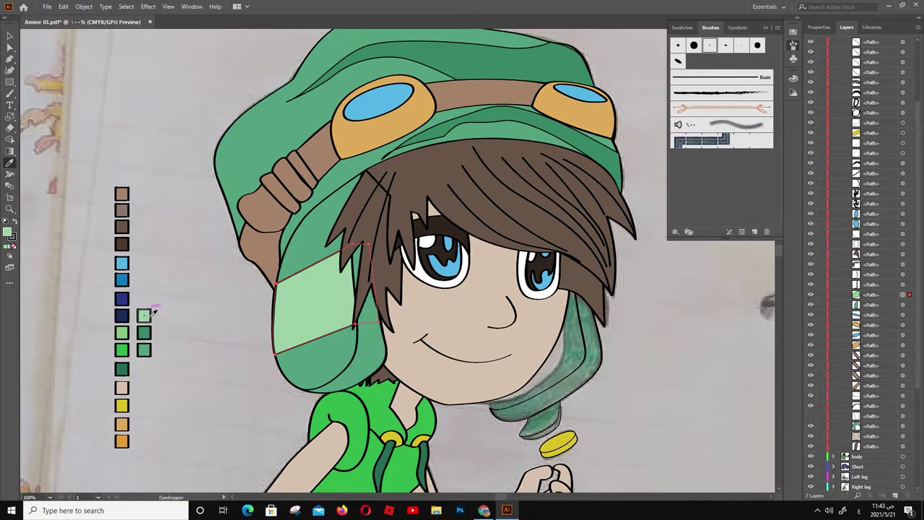
pyautogui.scroll(3, 874, 294)
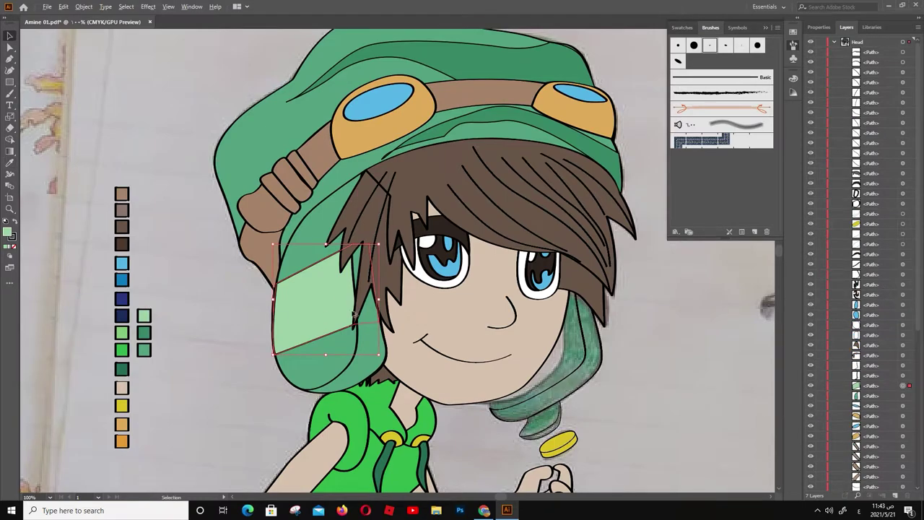
pyautogui.click(902, 385)
pyautogui.scroll(2, 354, 320)
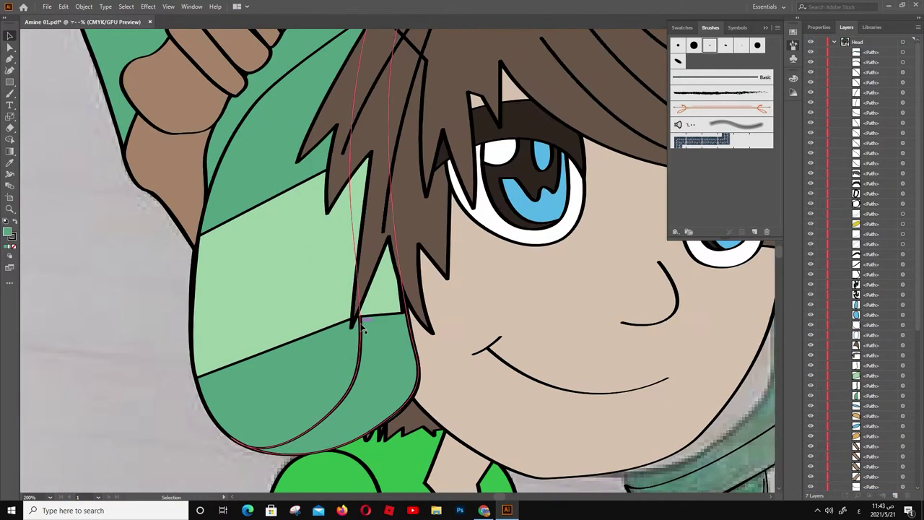
pyautogui.press('a')
pyautogui.scroll(-1, 331, 309)
pyautogui.click(339, 202)
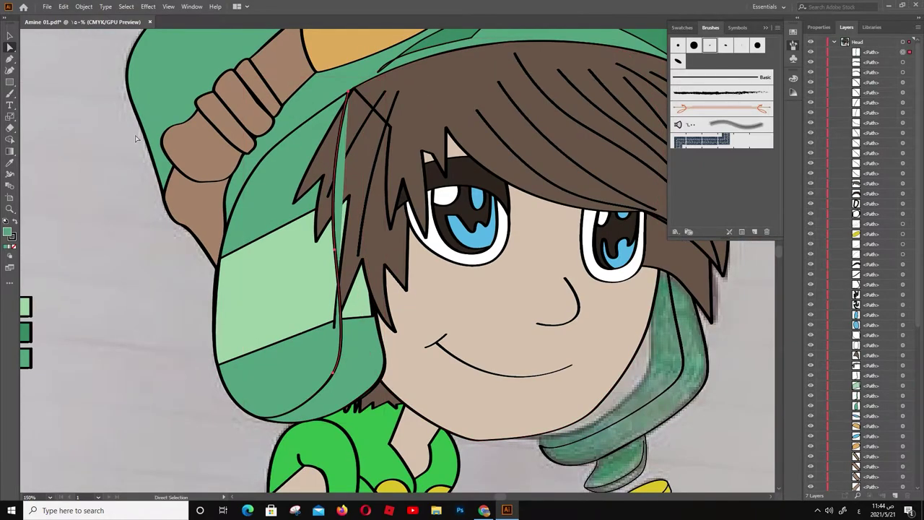
pyautogui.click(13, 238)
# Drag anchors of the large hair shape to lengthen the left strand down and left
pyautogui.scroll(-2, 318, 198)
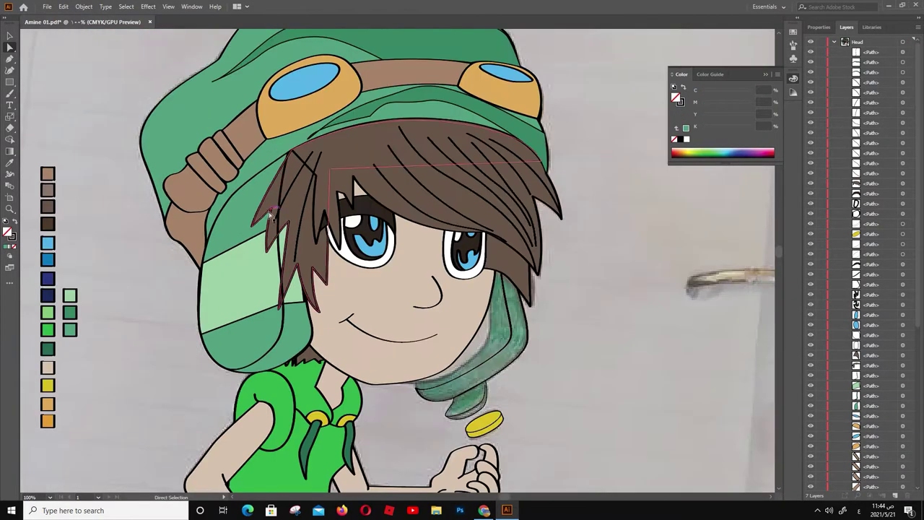
pyautogui.click(318, 199)
pyautogui.scroll(2, 318, 198)
pyautogui.scroll(1, 325, 171)
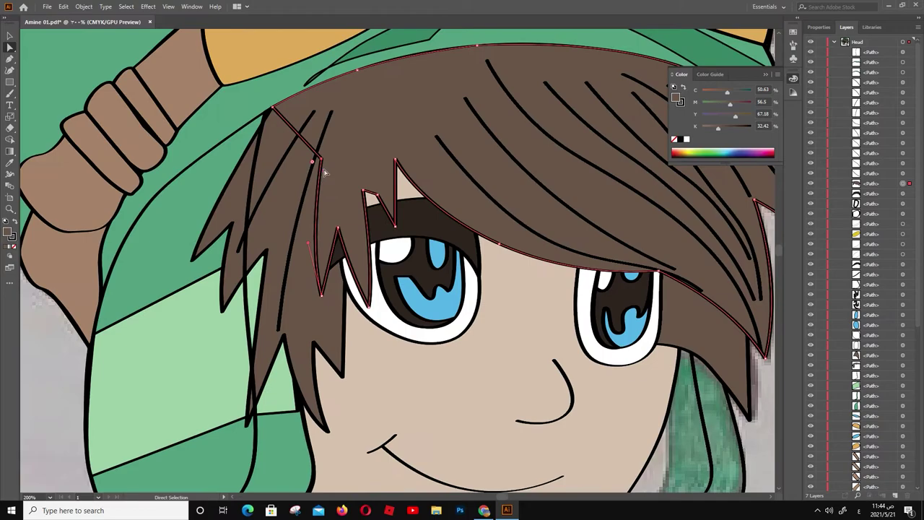
pyautogui.moveTo(312, 147); pyautogui.dragTo(283, 330)
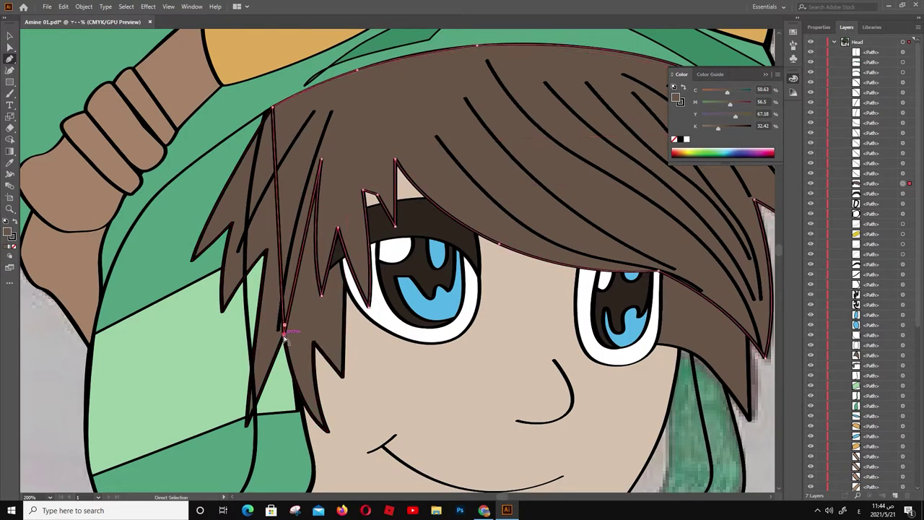
pyautogui.moveTo(277, 245); pyautogui.dragTo(246, 425)
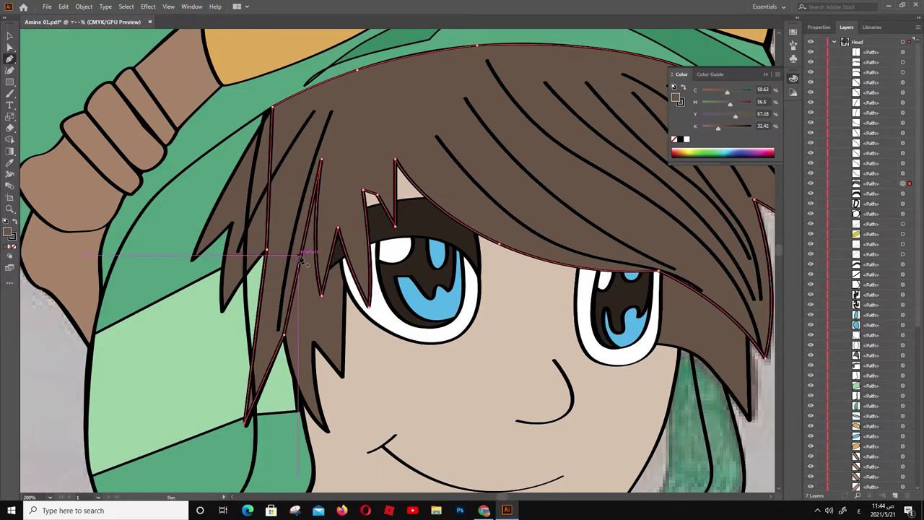
# Add new pointed spikes along the left edge of the brown hair shape
pyautogui.keyDown('ctrl'); pyautogui.click(278, 330); pyautogui.keyUp('ctrl')
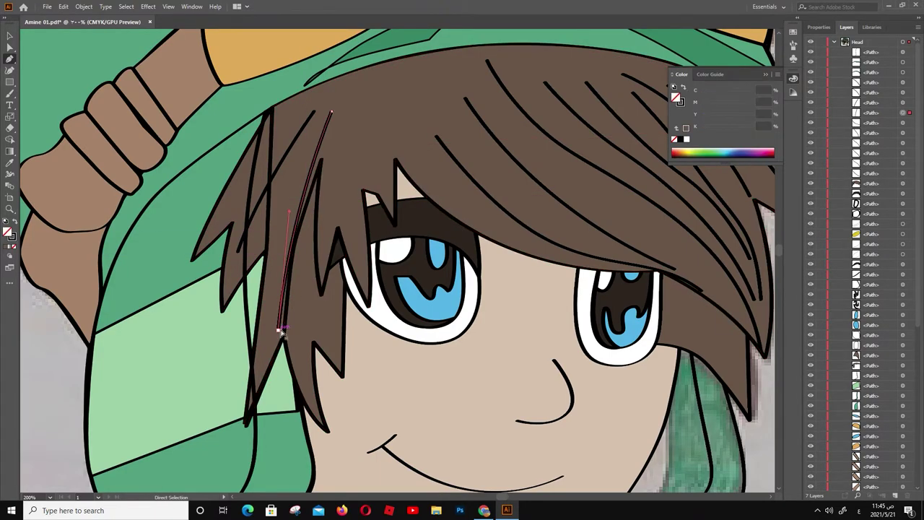
pyautogui.keyDown('ctrl'); pyautogui.click(274, 258); pyautogui.keyUp('ctrl')
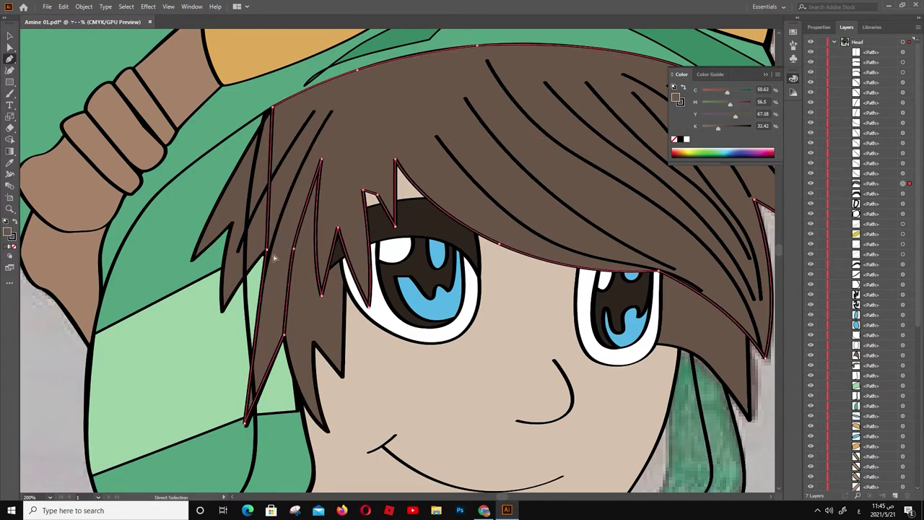
pyautogui.click(257, 323)
pyautogui.click(268, 202)
pyautogui.click(335, 107)
pyautogui.click(257, 322)
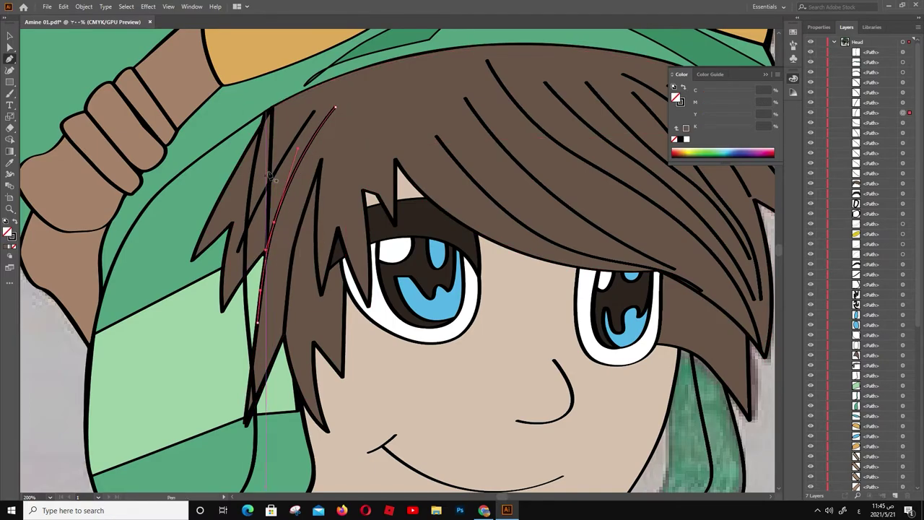
pyautogui.click(233, 223)
pyautogui.click(267, 251)
pyautogui.click(224, 309)
pyautogui.click(232, 223)
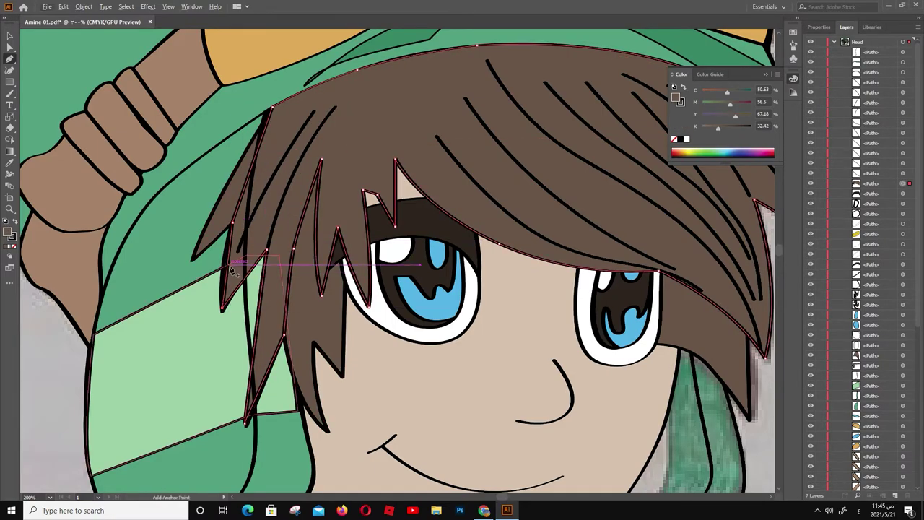
pyautogui.keyDown('ctrl'); pyautogui.keyDown('shift'); pyautogui.click(238, 260); pyautogui.keyUp('shift'); pyautogui.keyUp('ctrl')
# Nudge the lower end of the thin left strand line slightly down
pyautogui.press('ctrl')
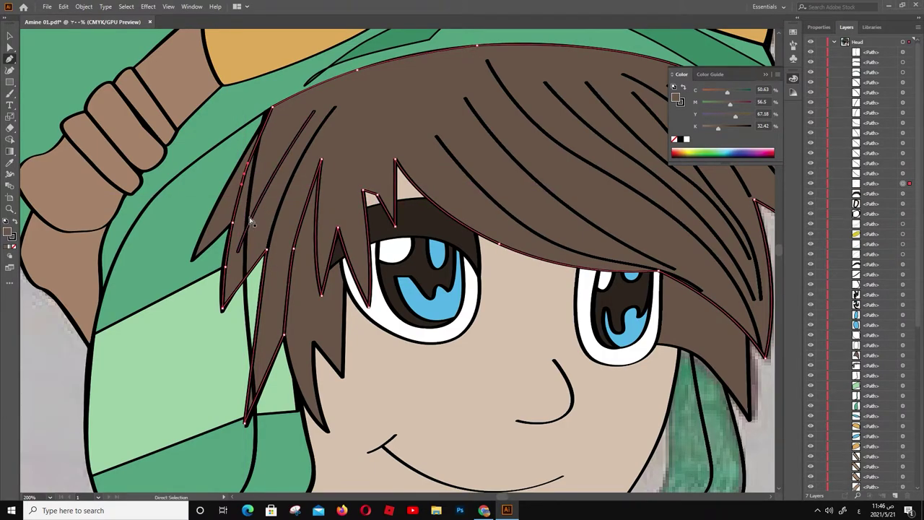
pyautogui.keyDown('alt'); pyautogui.scroll(-2, 253, 225); pyautogui.keyUp('alt')
pyautogui.keyDown('ctrl'); pyautogui.click(276, 210); pyautogui.keyUp('ctrl')
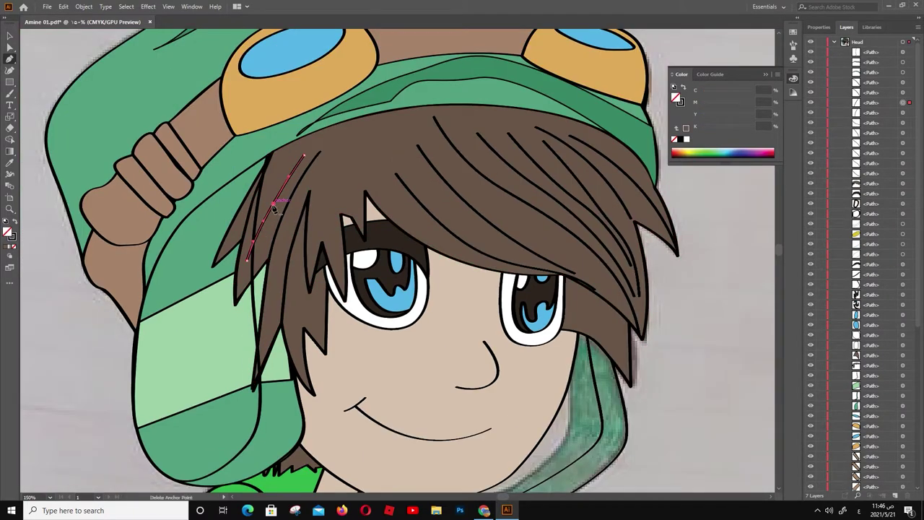
pyautogui.moveTo(247, 260); pyautogui.dragTo(243, 276)
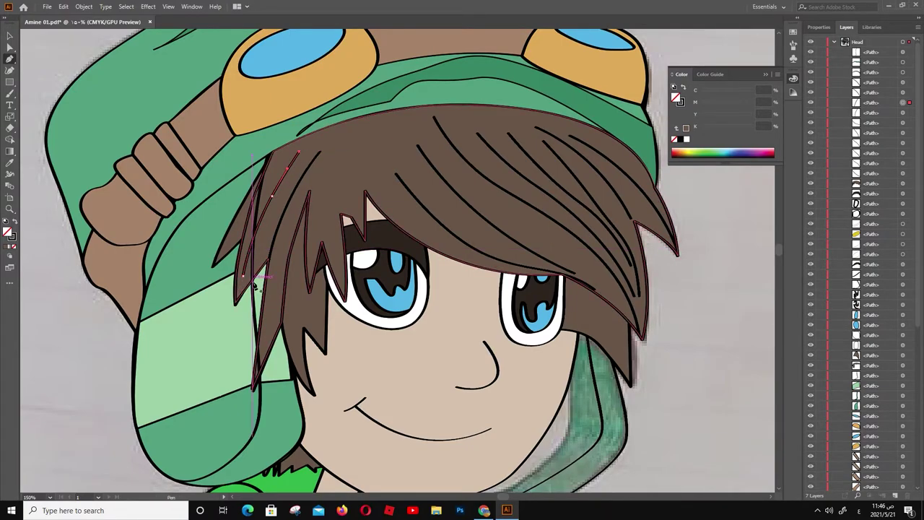
pyautogui.keyDown('alt'); pyautogui.scroll(2, 254, 285); pyautogui.keyUp('alt')
pyautogui.scroll(1, 309, 169)
pyautogui.keyDown('alt'); pyautogui.scroll(1, 399, 164); pyautogui.keyUp('alt')
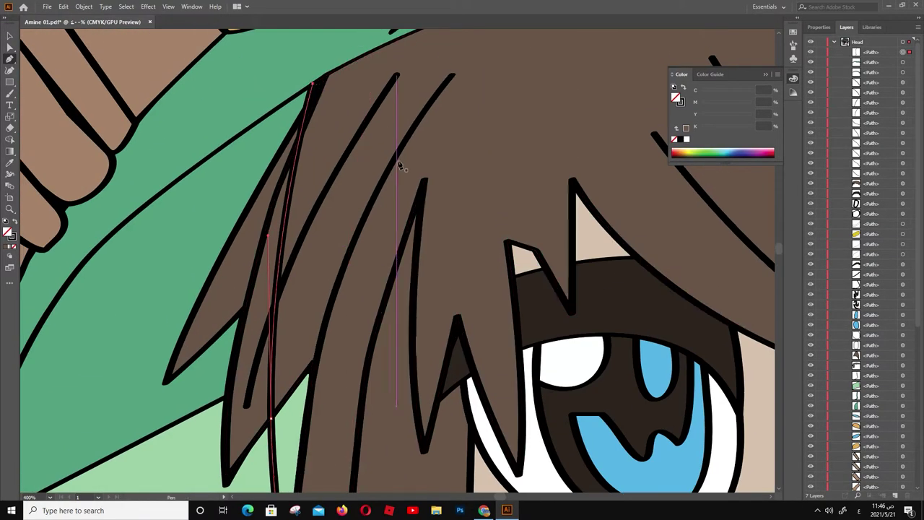
pyautogui.keyDown('alt'); pyautogui.scroll(-2, 399, 165); pyautogui.keyUp('alt')
pyautogui.keyDown('alt'); pyautogui.scroll(-2, 399, 164); pyautogui.keyUp('alt')
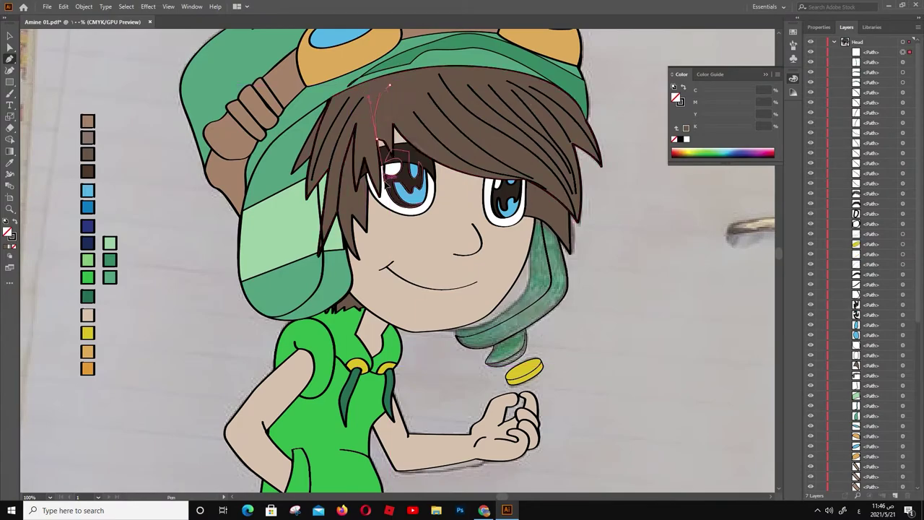
pyautogui.keyDown('alt'); pyautogui.scroll(1, 386, 117); pyautogui.keyUp('alt')
# Discard the unfinished path and raise the hair tip above the left eye
pyautogui.press('F5')
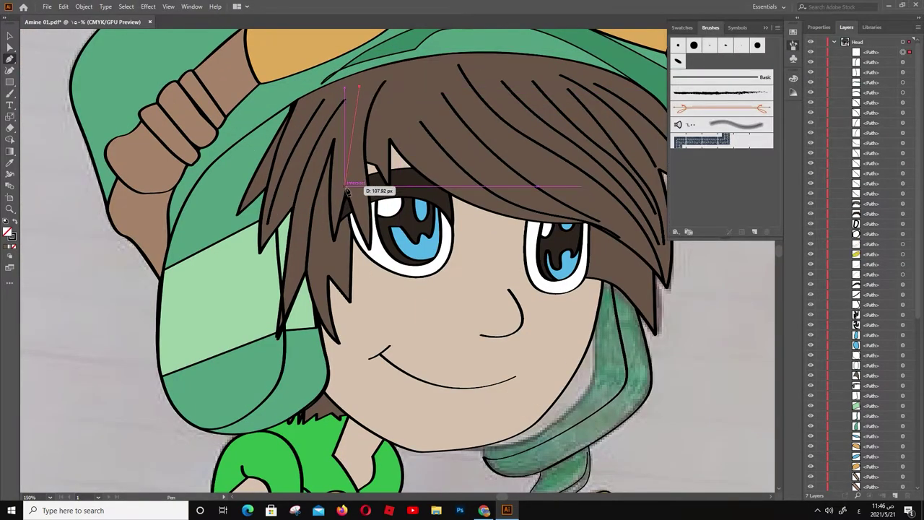
pyautogui.hotkey('ctrl', 'z')
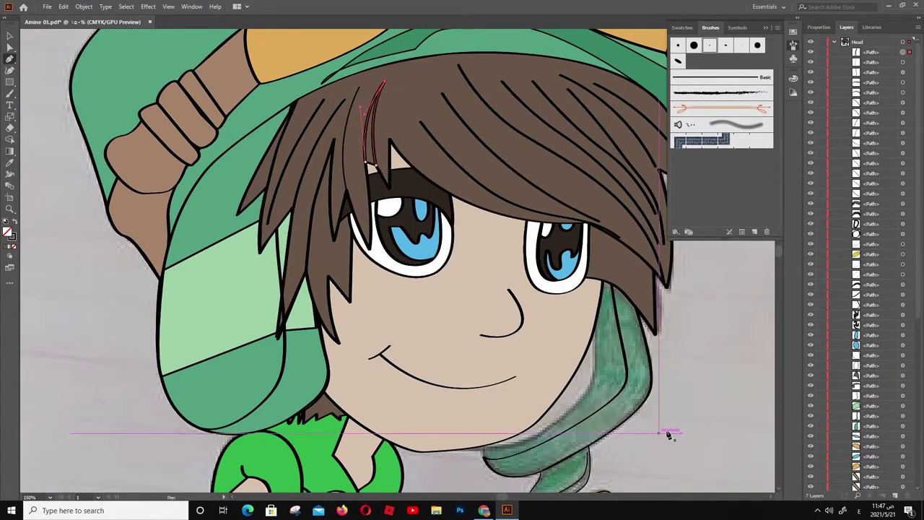
pyautogui.keyDown('ctrl'); pyautogui.click(371, 169); pyautogui.keyUp('ctrl')
pyautogui.keyDown('alt'); pyautogui.scroll(-1, 395, 190); pyautogui.keyUp('alt')
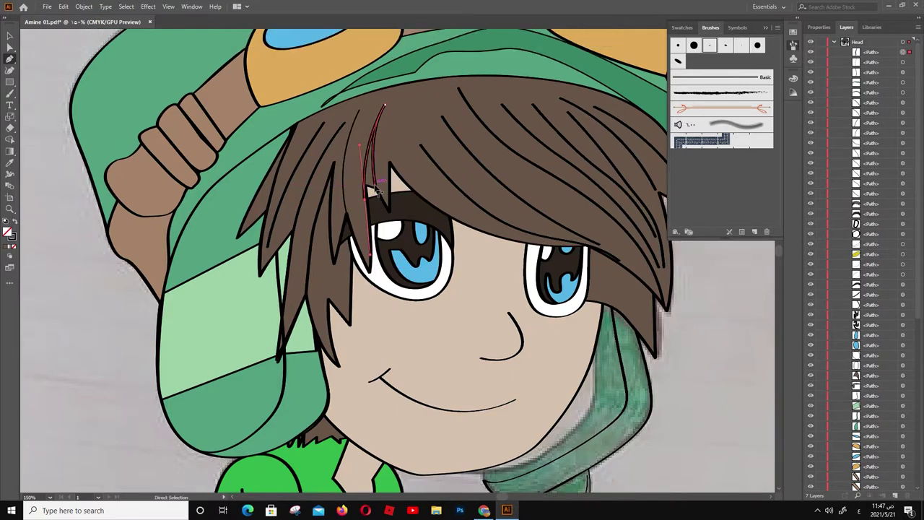
pyautogui.keyDown('alt'); pyautogui.scroll(4, 390, 188); pyautogui.keyUp('alt')
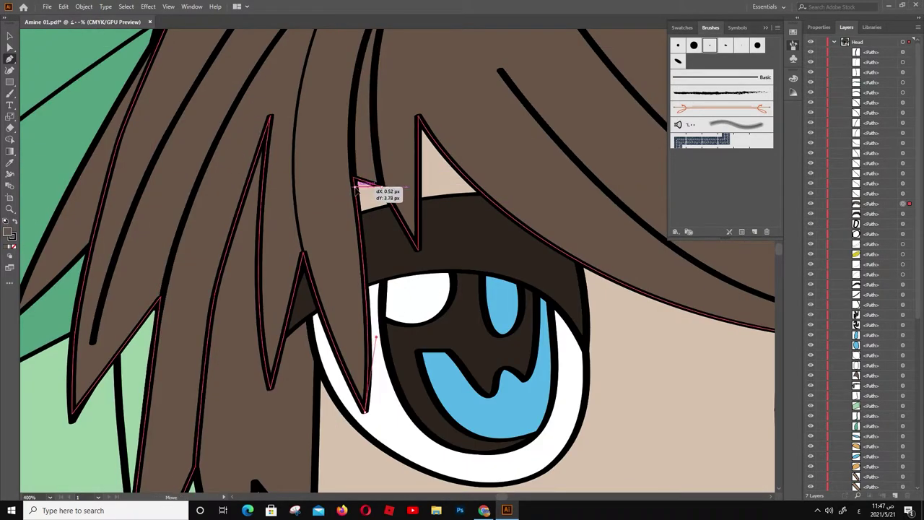
pyautogui.moveTo(381, 186); pyautogui.dragTo(374, 116)
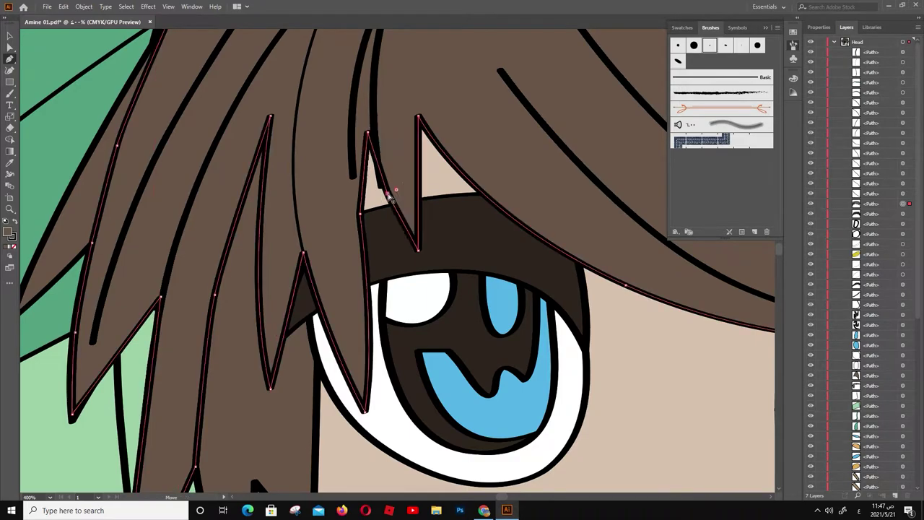
# Pick up the thin strand line again with the Pen tool to continue editing it
pyautogui.keyDown('ctrl'); pyautogui.click(353, 179); pyautogui.keyUp('ctrl')
pyautogui.keyDown('alt'); pyautogui.scroll(-3, 353, 178); pyautogui.keyUp('alt')
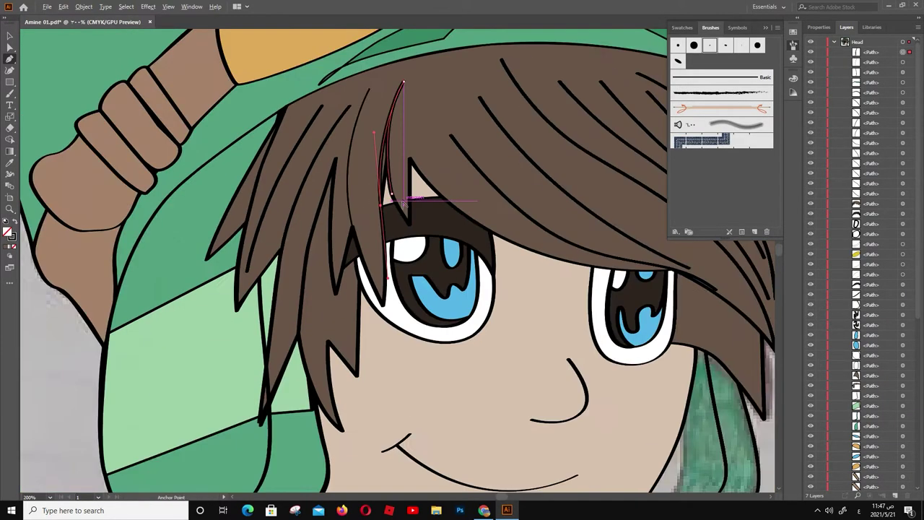
pyautogui.keyDown('alt'); pyautogui.scroll(-1, 353, 187); pyautogui.keyUp('alt')
pyautogui.keyDown('alt'); pyautogui.scroll(-1, 350, 238); pyautogui.keyUp('alt')
pyautogui.keyDown('alt'); pyautogui.scroll(4, 348, 293); pyautogui.keyUp('alt')
pyautogui.press('p')
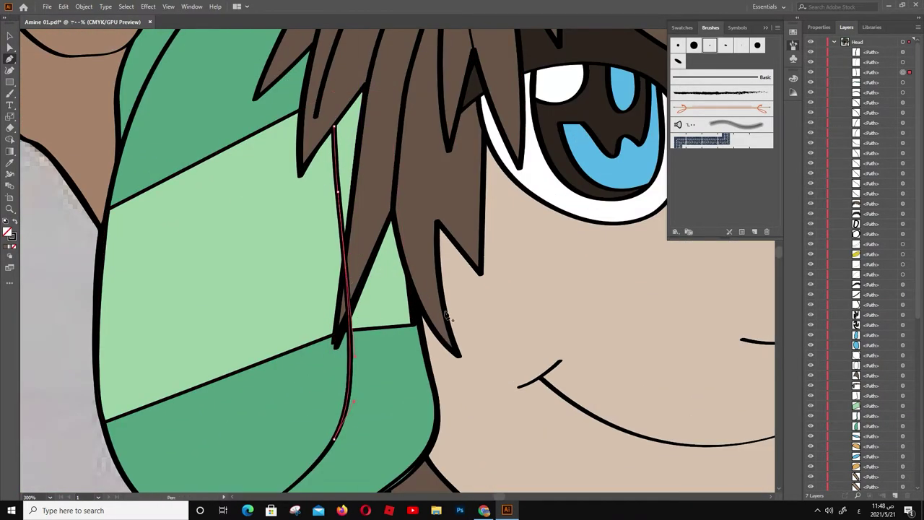
pyautogui.click(902, 72)
pyautogui.keyDown('alt'); pyautogui.scroll(-4, 234, 246); pyautogui.keyUp('alt')
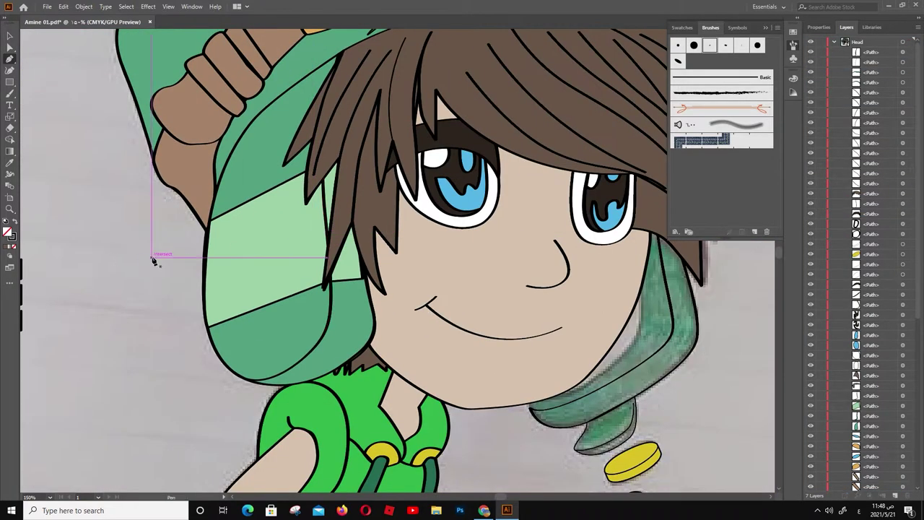
pyautogui.press('v')
# Select the outline of the green strand beside the cheek
pyautogui.click(510, 303)
pyautogui.click(482, 295)
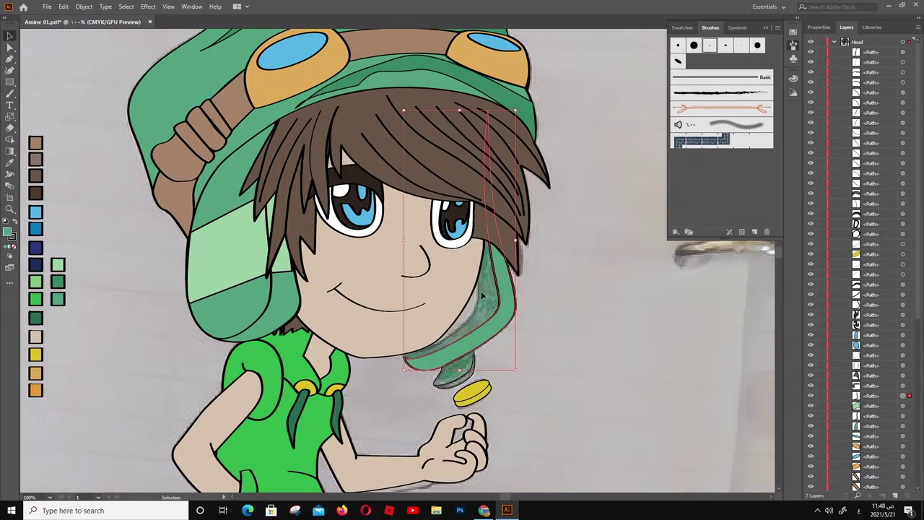
pyautogui.click(903, 417)
pyautogui.scroll(-5, 905, 365)
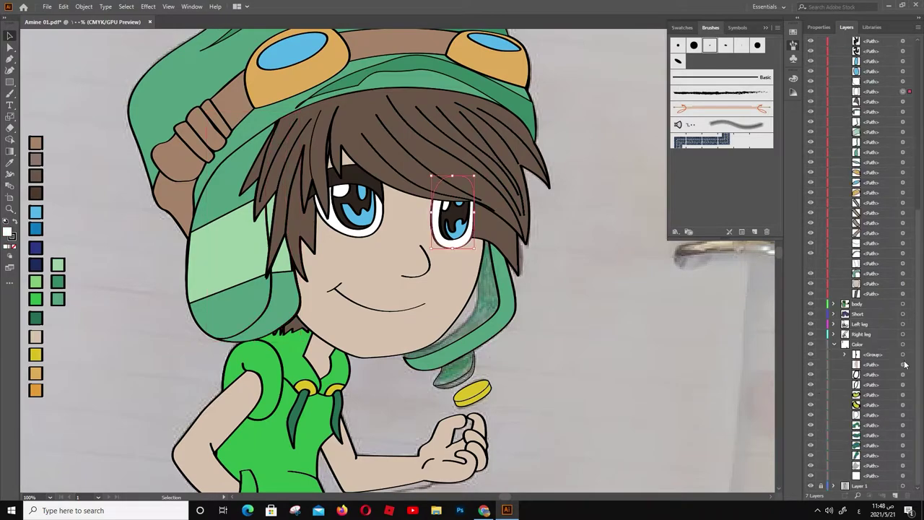
pyautogui.keyDown('alt'); pyautogui.scroll(1, 402, 361); pyautogui.keyUp('alt')
pyautogui.press('a')
pyautogui.click(546, 276)
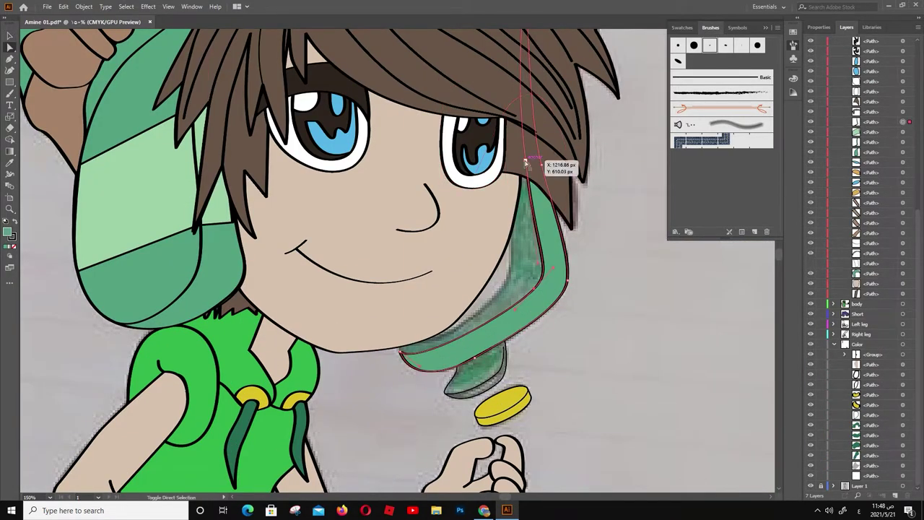
pyautogui.scroll(3, 549, 177)
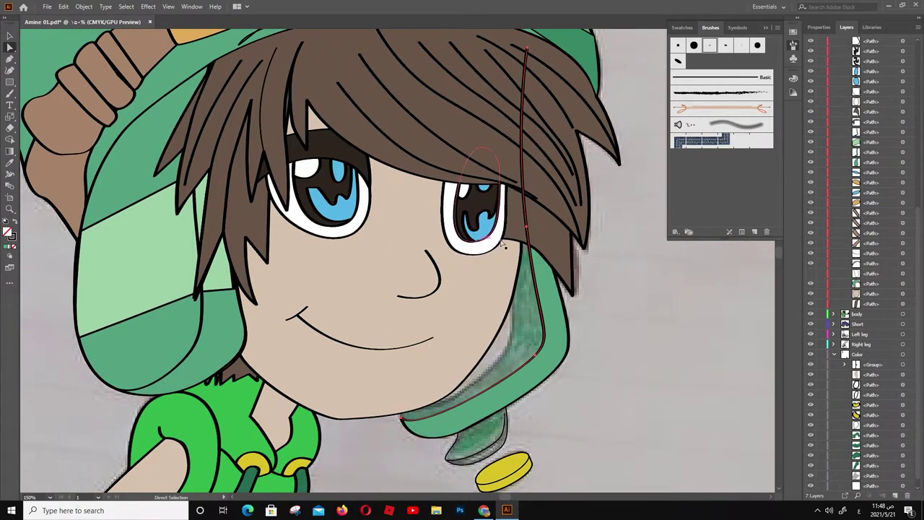
# Trace a closed outline over the green strand from the fringe down past the chin
pyautogui.press('p')
pyautogui.moveTo(382, 140); pyautogui.dragTo(377, 215)
pyautogui.click(402, 417)
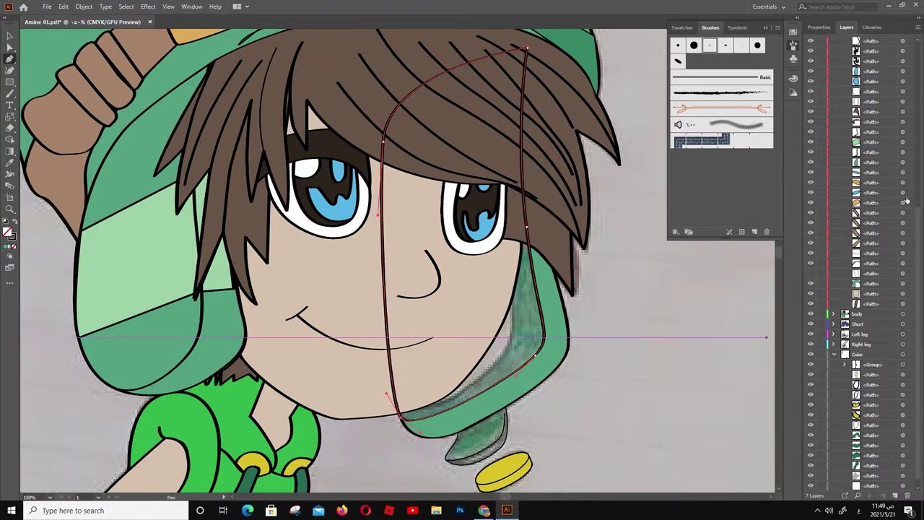
pyautogui.click(903, 283)
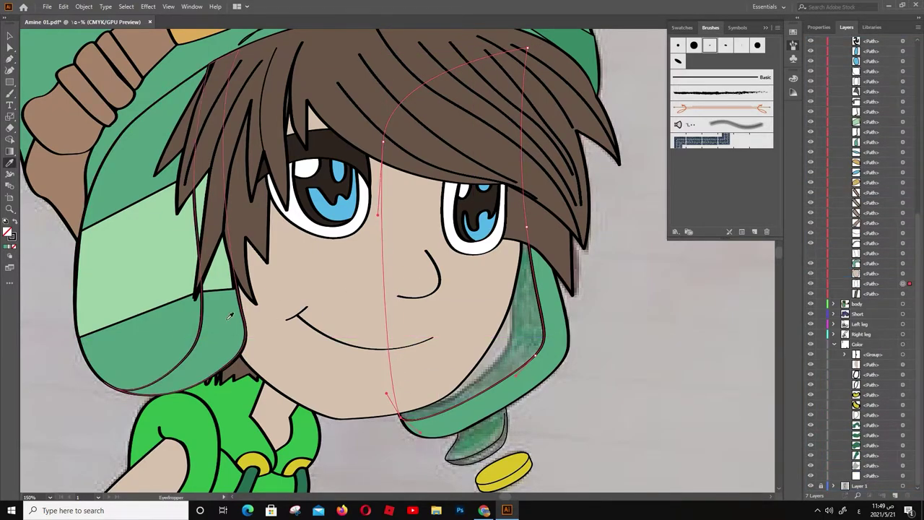
pyautogui.scroll(-4, 368, 265)
pyautogui.moveTo(368, 265)
pyautogui.mouseDown()
pyautogui.moveTo(350, 312)
pyautogui.moveTo(329, 324)
pyautogui.mouseUp()
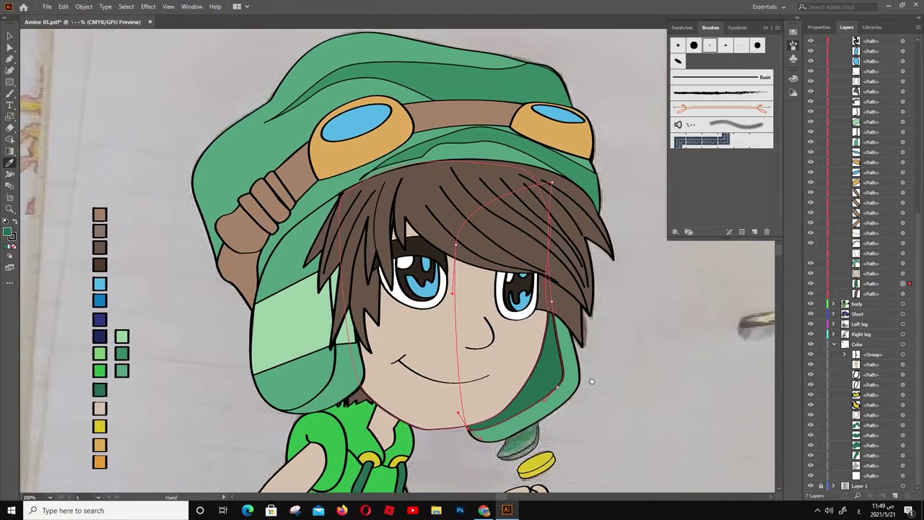
# Zoom out to the whole artboard and turn off the reference photo layer's visibility
pyautogui.press('v')
pyautogui.click(481, 149)
pyautogui.click(159, 260)
pyautogui.hotkey('ctrl', '-')
pyautogui.hotkey('ctrl', '-')
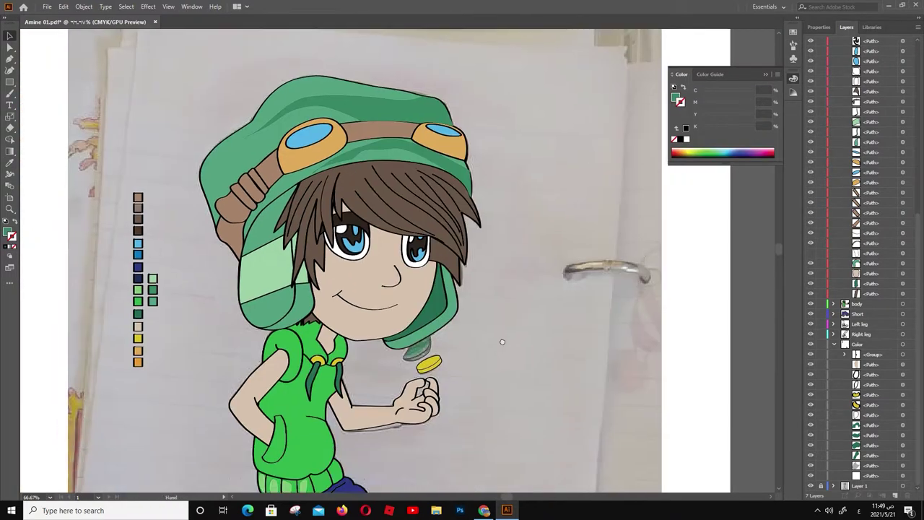
pyautogui.hotkey('ctrl', '+')
pyautogui.moveTo(447, 172); pyautogui.dragTo(539, 221)
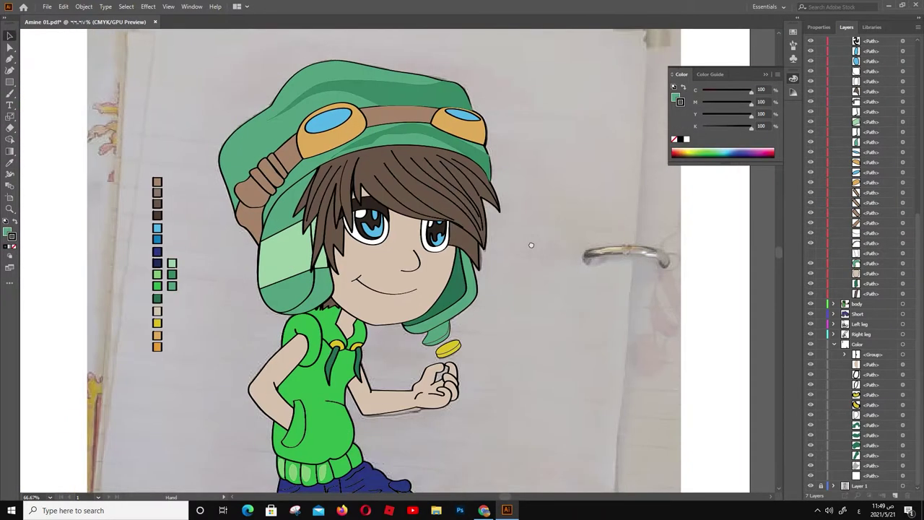
pyautogui.press('v')
pyautogui.click(376, 194)
pyautogui.hotkey('ctrl', '-')
pyautogui.hotkey('ctrl', '-')
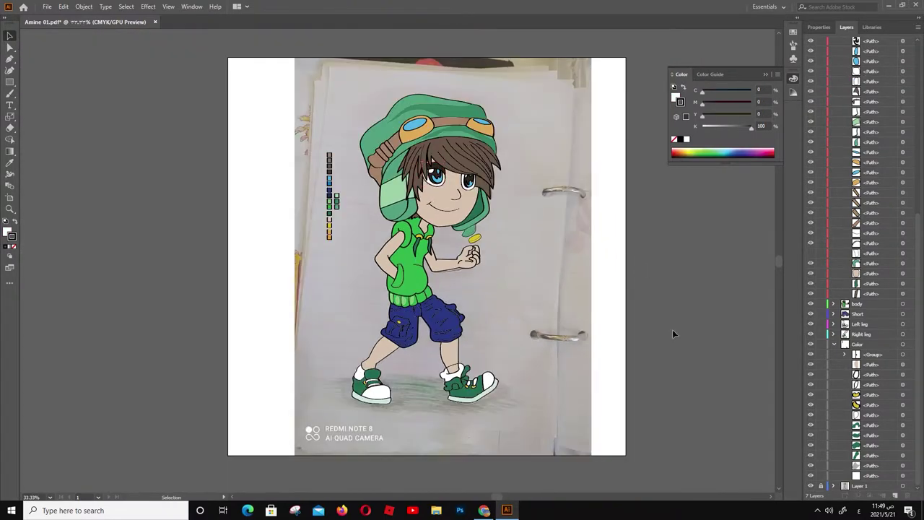
pyautogui.click(810, 485)
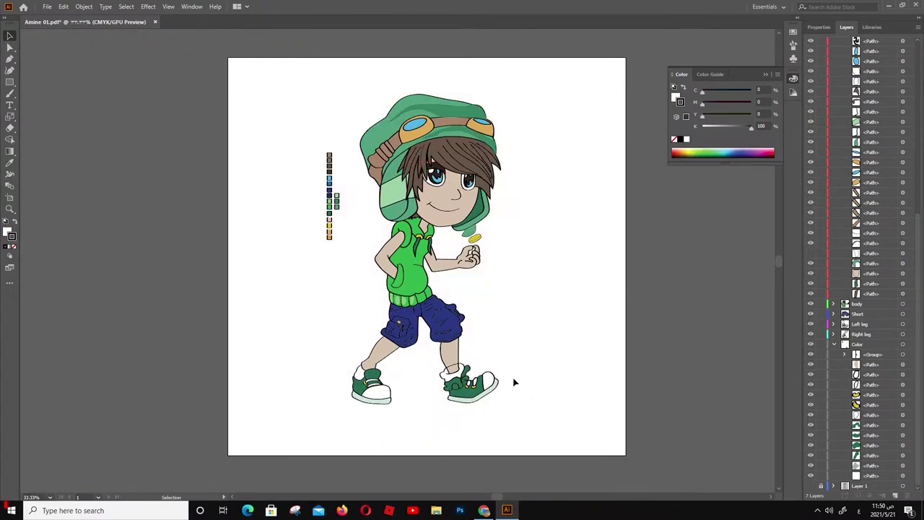
pyautogui.scroll(5, 514, 380)
# Expand the Left leg layer and select the sock and leg outline paths
pyautogui.click(448, 325)
pyautogui.scroll(2, 448, 325)
pyautogui.scroll(2, 505, 289)
pyautogui.press('p')
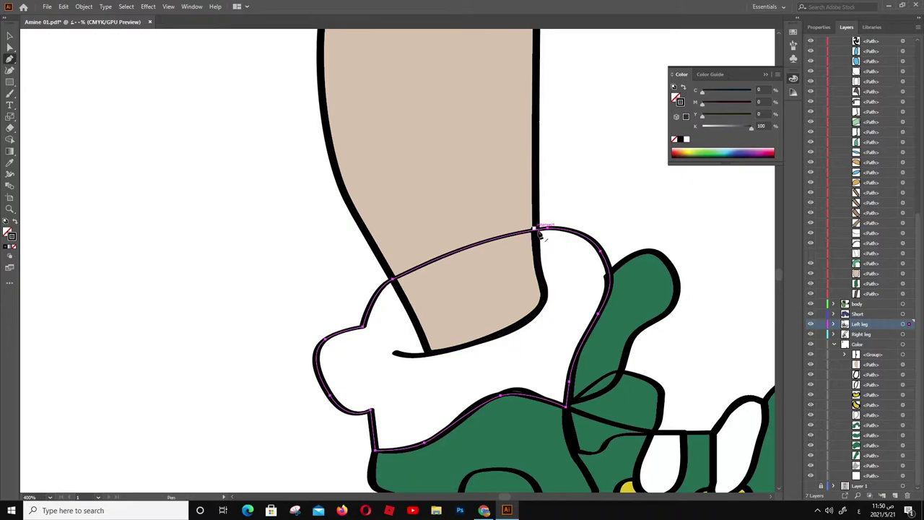
pyautogui.keyDown('ctrl'); pyautogui.click(485, 200); pyautogui.keyUp('ctrl')
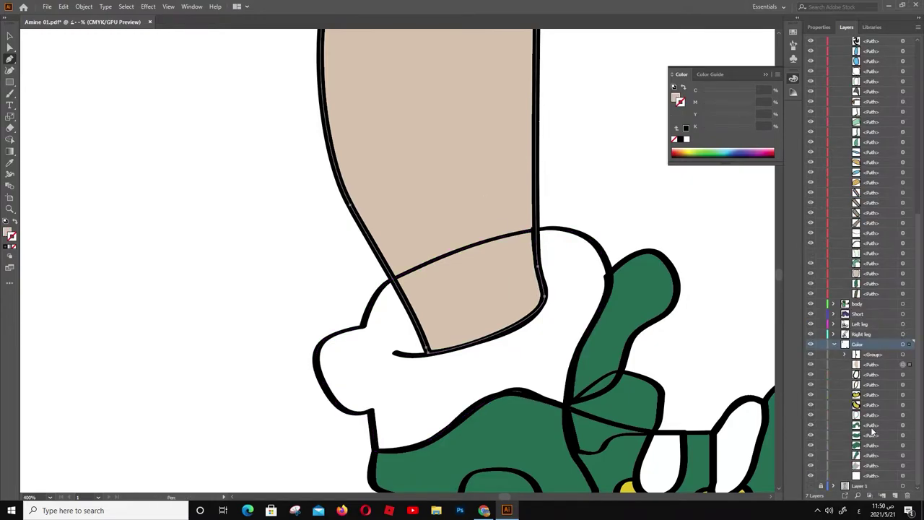
pyautogui.moveTo(891, 356); pyautogui.dragTo(882, 481)
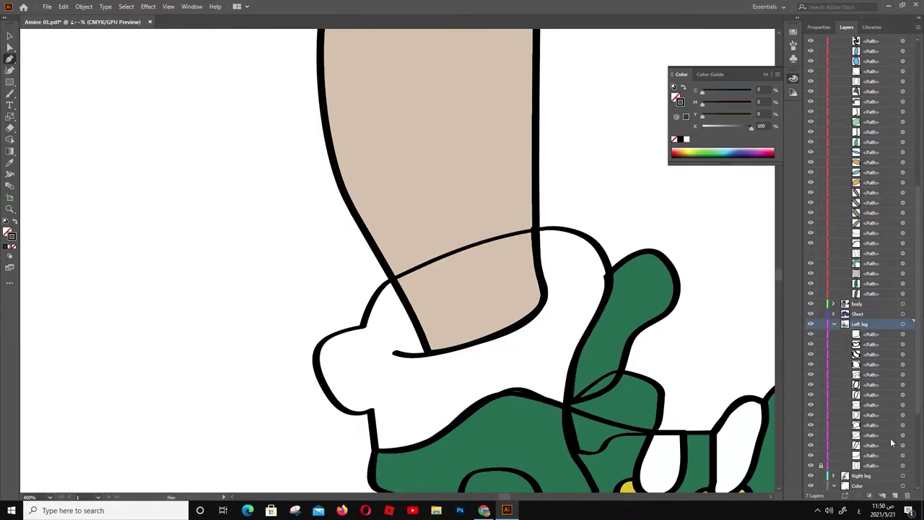
pyautogui.click(903, 435)
pyautogui.scroll(-5, 446, 288)
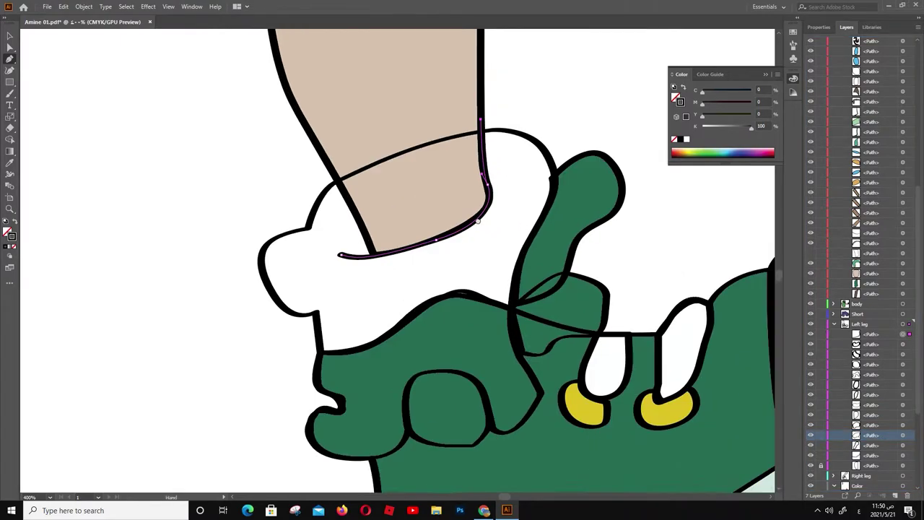
pyautogui.click(445, 288)
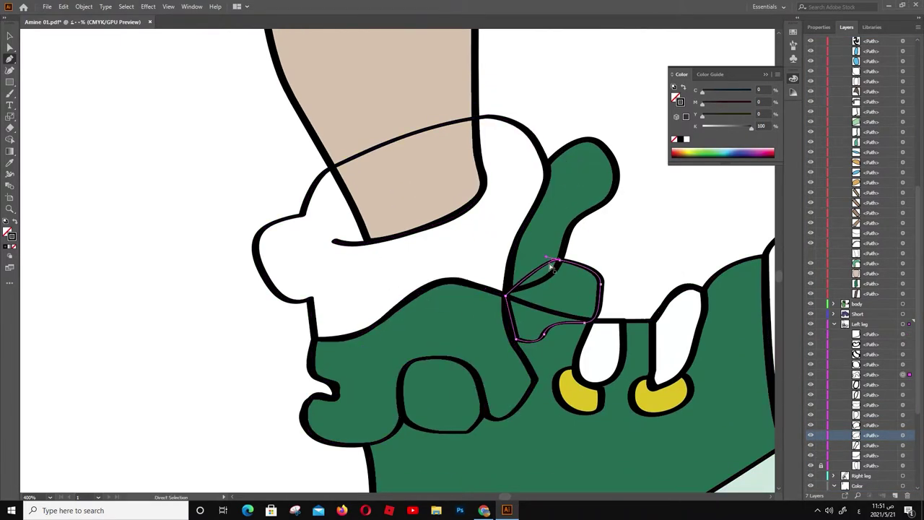
pyautogui.scroll(-3, 506, 299)
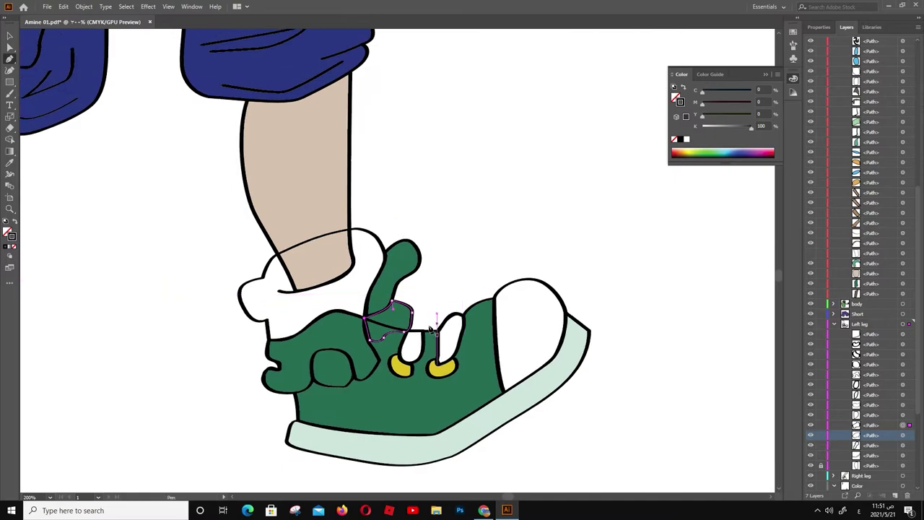
pyautogui.scroll(5, 309, 287)
# Move the green shoe tongue path into the Left leg layer
pyautogui.click(309, 287)
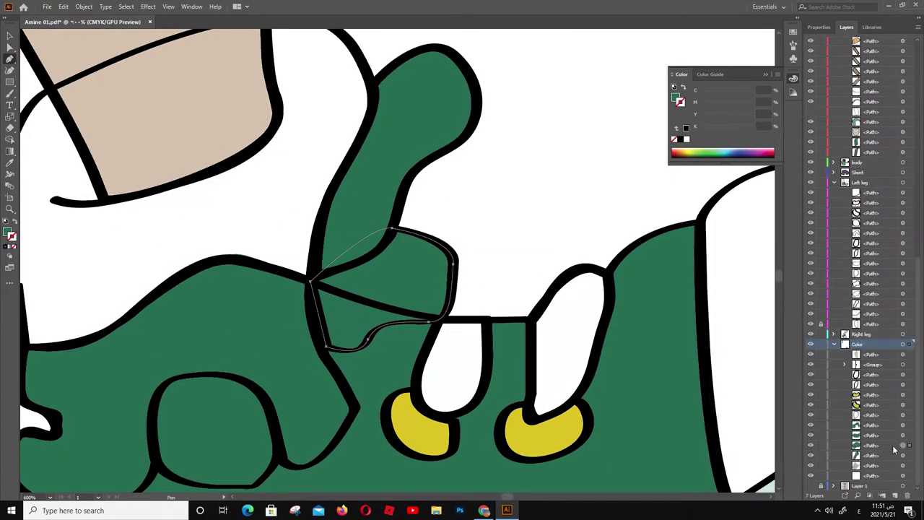
pyautogui.press('i')
pyautogui.scroll(-4, 590, 279)
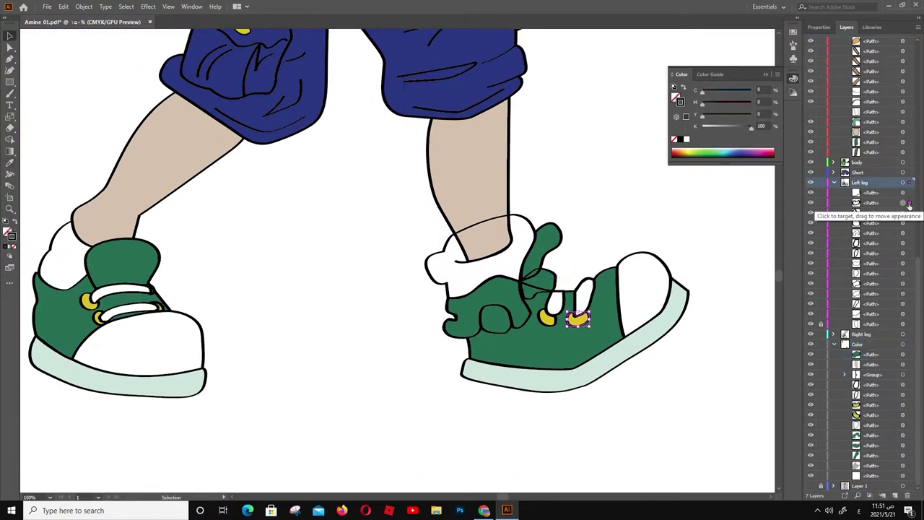
pyautogui.click(903, 223)
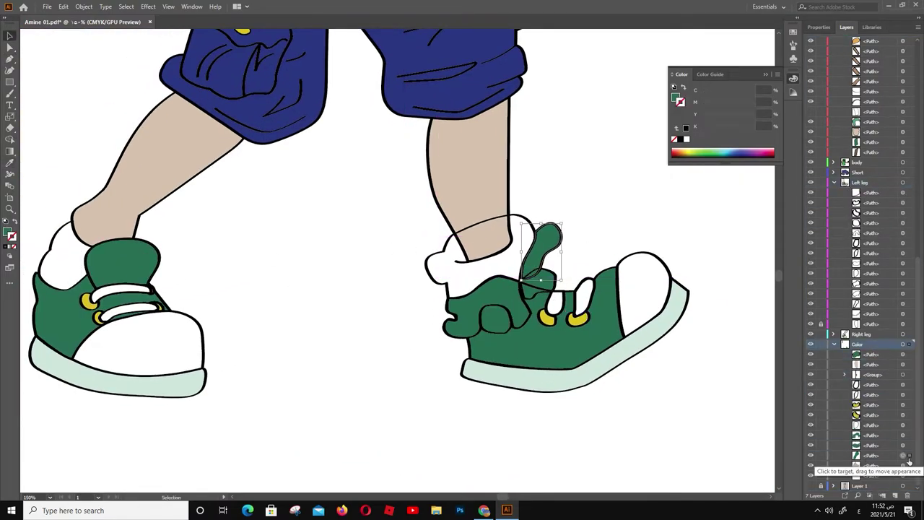
pyautogui.click(534, 297)
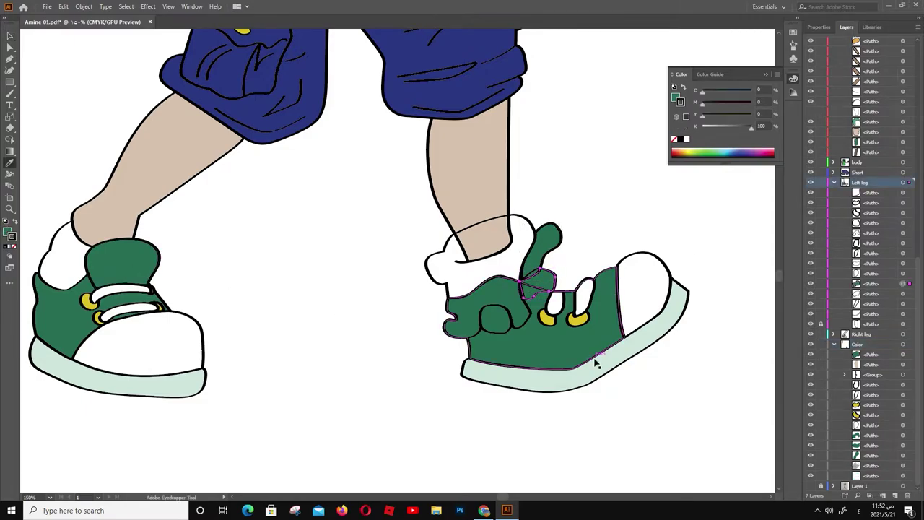
pyautogui.press('v')
pyautogui.click(540, 249)
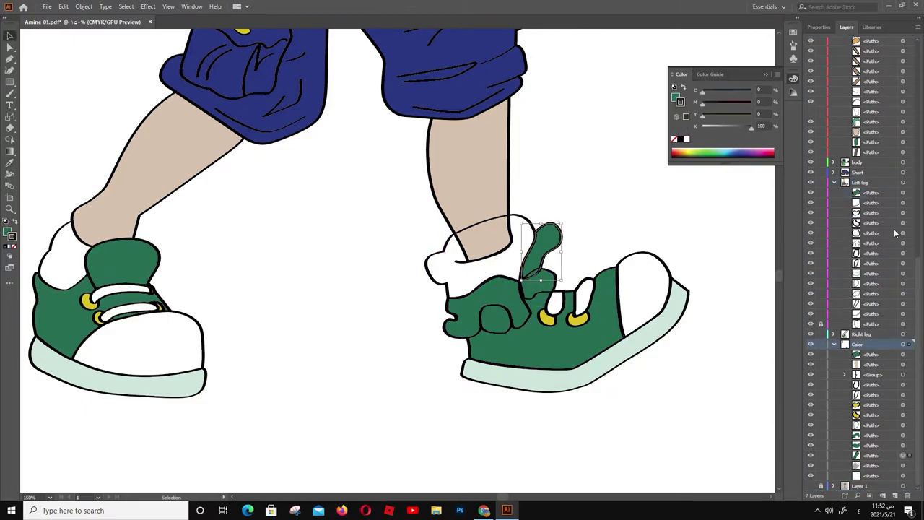
pyautogui.click(718, 291)
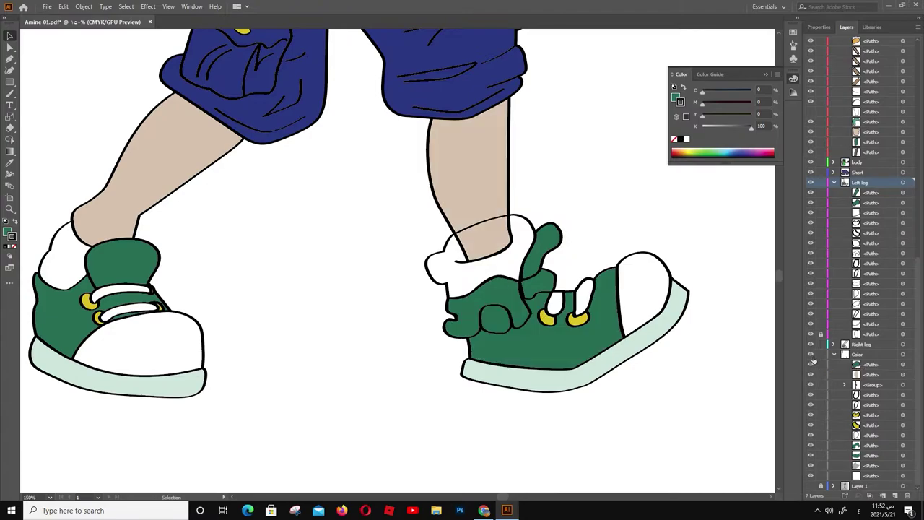
# Raise both yellow lace holes in the stack and move a Color path into Left leg
pyautogui.click(902, 415)
pyautogui.keyDown('shift'); pyautogui.click(903, 425); pyautogui.keyUp('shift')
pyautogui.moveTo(870, 420); pyautogui.dragTo(884, 280)
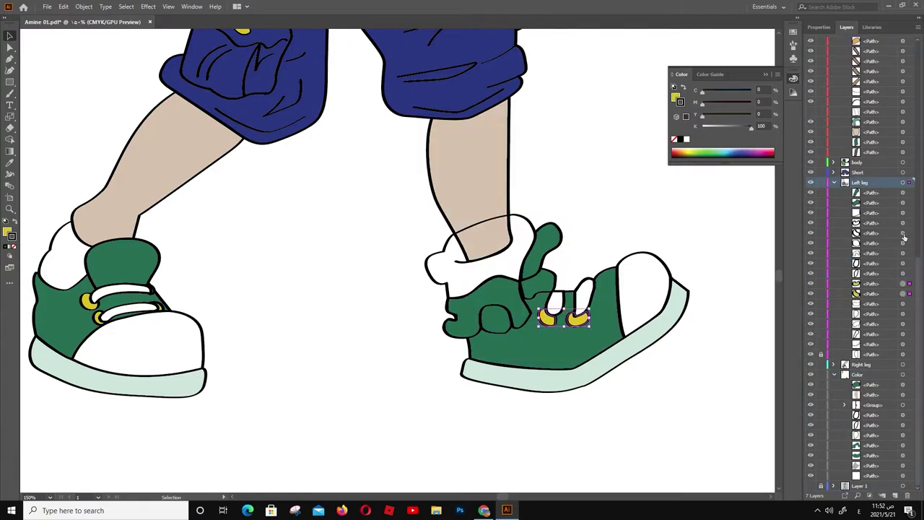
pyautogui.click(904, 385)
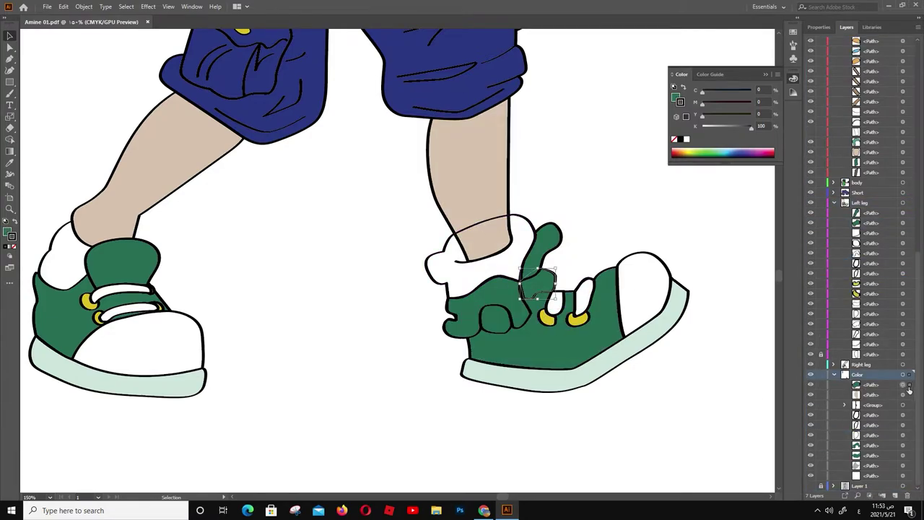
pyautogui.moveTo(880, 389); pyautogui.dragTo(874, 359)
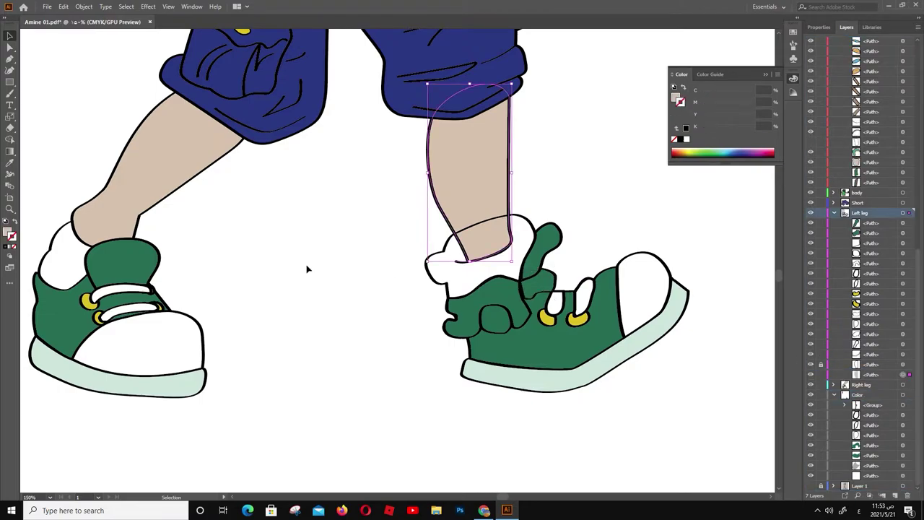
# Unlock the leg path in Left leg and move it higher in the stacking order
pyautogui.press('i')
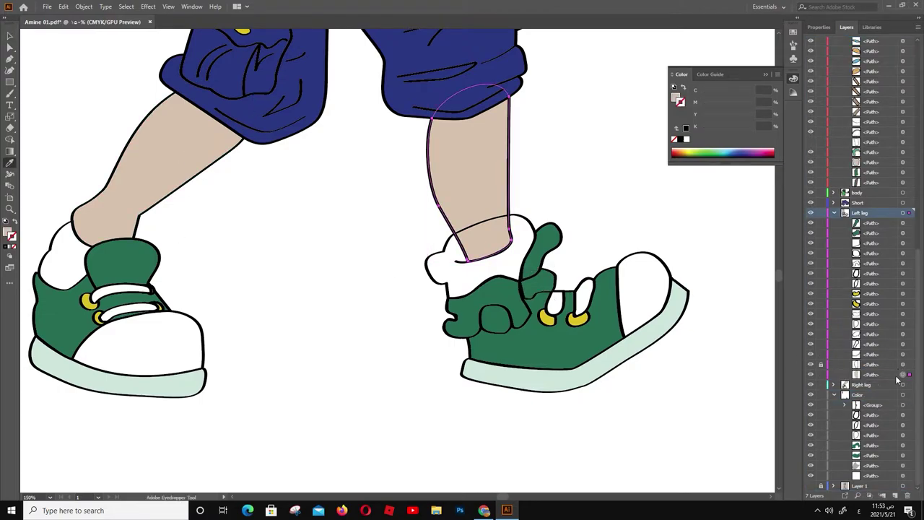
pyautogui.click(820, 364)
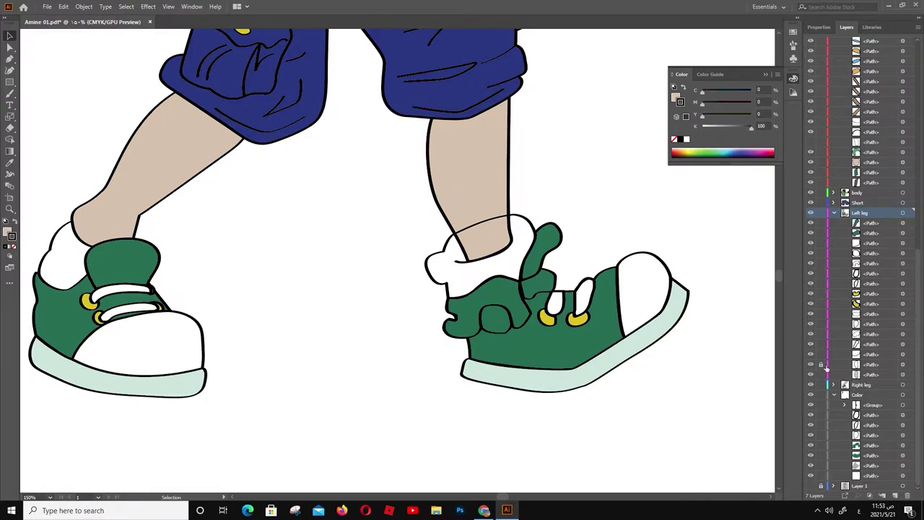
pyautogui.press('v')
pyautogui.moveTo(852, 313); pyautogui.dragTo(866, 251)
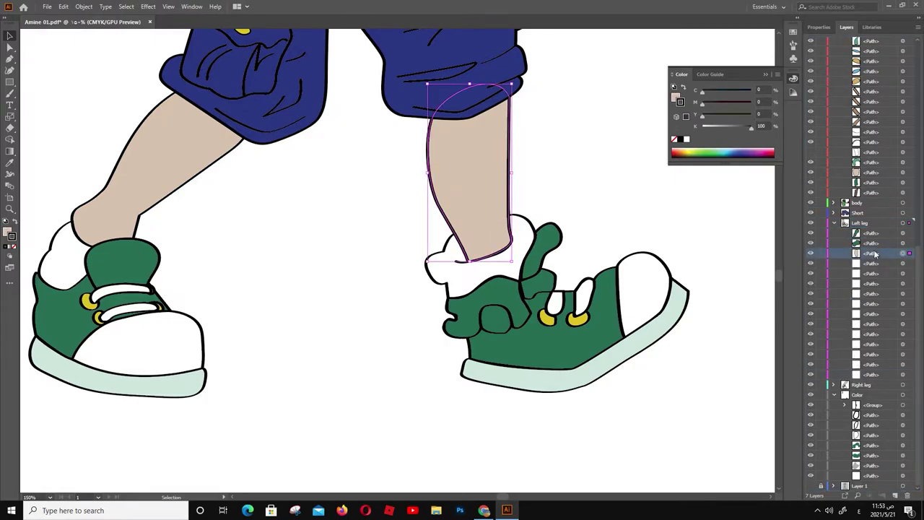
pyautogui.click(699, 272)
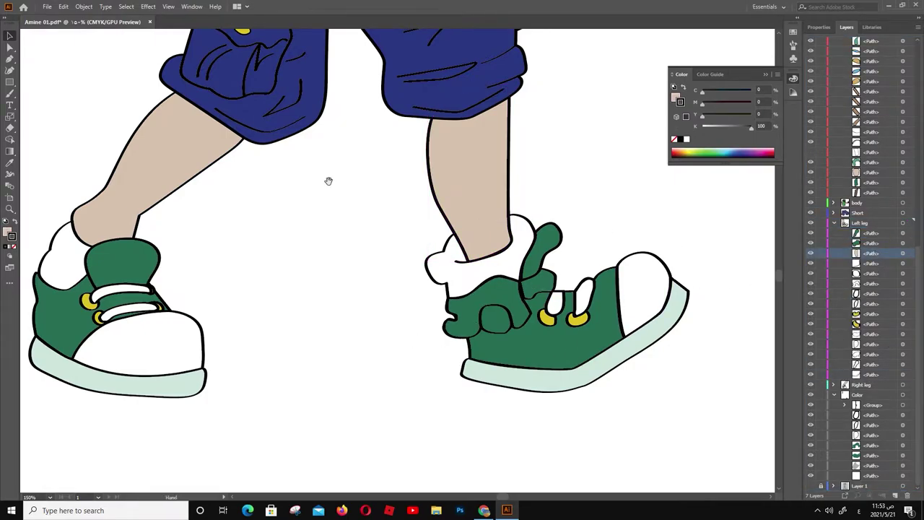
pyautogui.moveTo(328, 180); pyautogui.dragTo(361, 252)
# Fill the shoe's lace path with white
pyautogui.click(520, 390)
pyautogui.press('i')
pyautogui.click(114, 381)
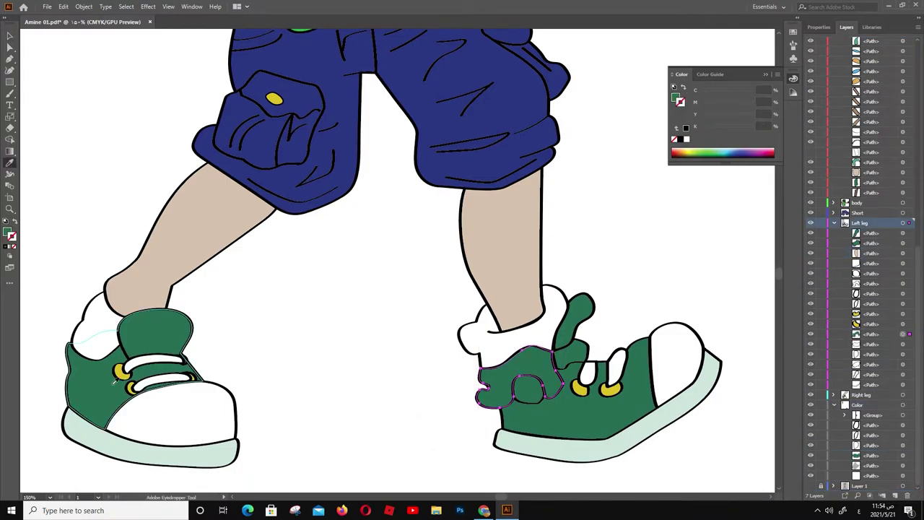
pyautogui.keyDown('ctrl'); pyautogui.click(556, 390); pyautogui.keyUp('ctrl')
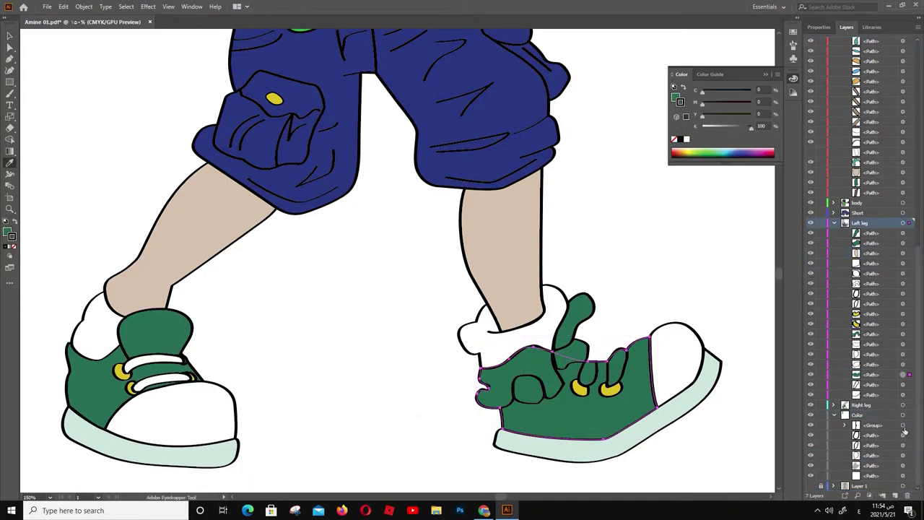
pyautogui.hotkey('ctrl', 'shift', 'a')
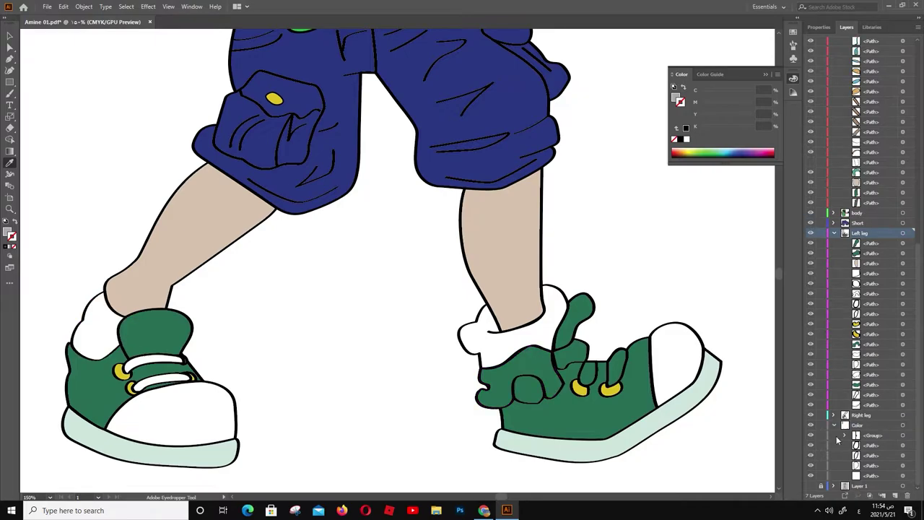
pyautogui.click(904, 446)
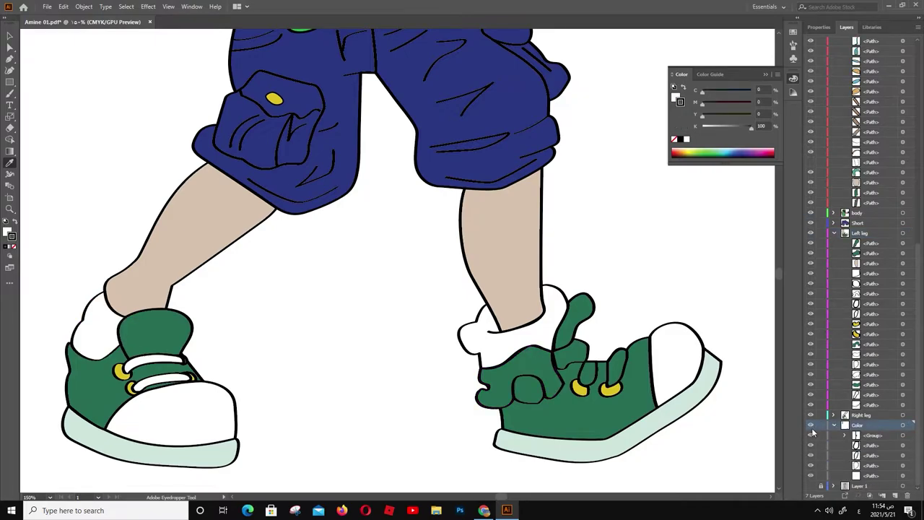
pyautogui.doubleClick(8, 232)
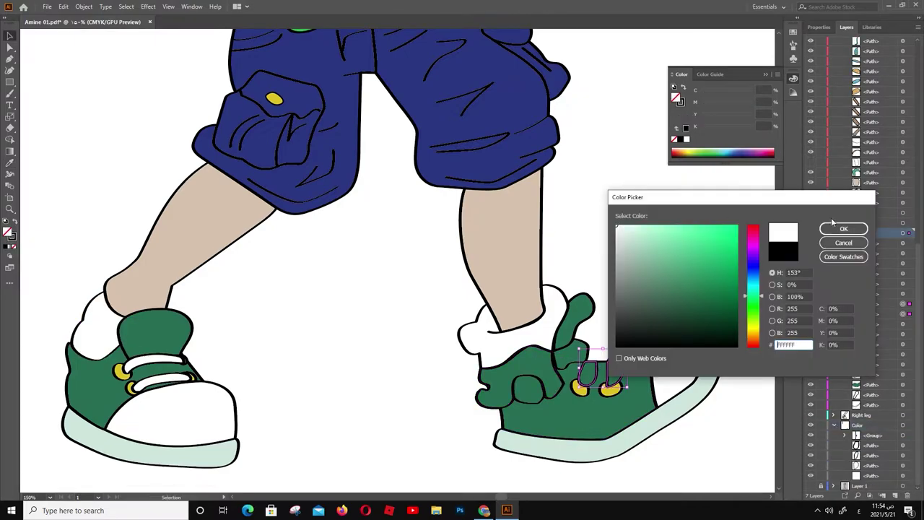
pyautogui.click(843, 228)
# Make the shoe's toe cap white and fit the whole artboard in view
pyautogui.click(903, 405)
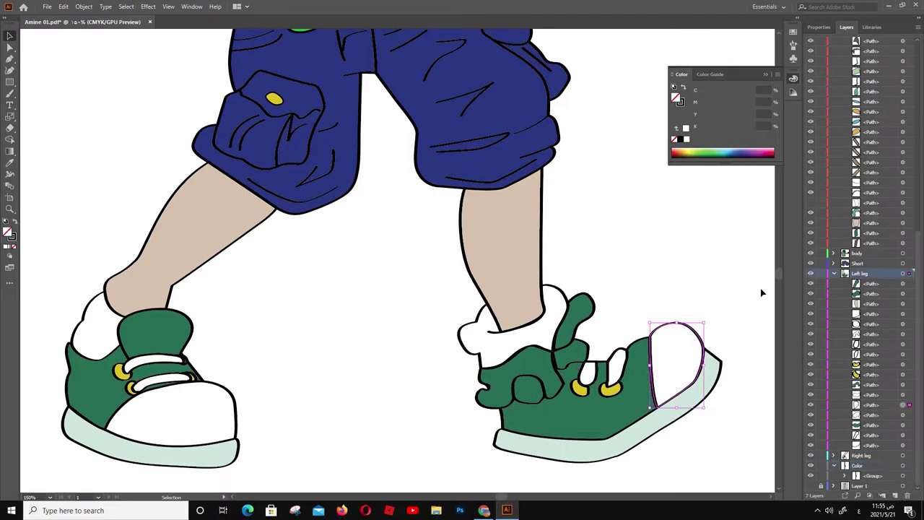
pyautogui.doubleClick(8, 231)
pyautogui.click(620, 227)
pyautogui.click(836, 226)
pyautogui.press('a')
pyautogui.click(237, 400)
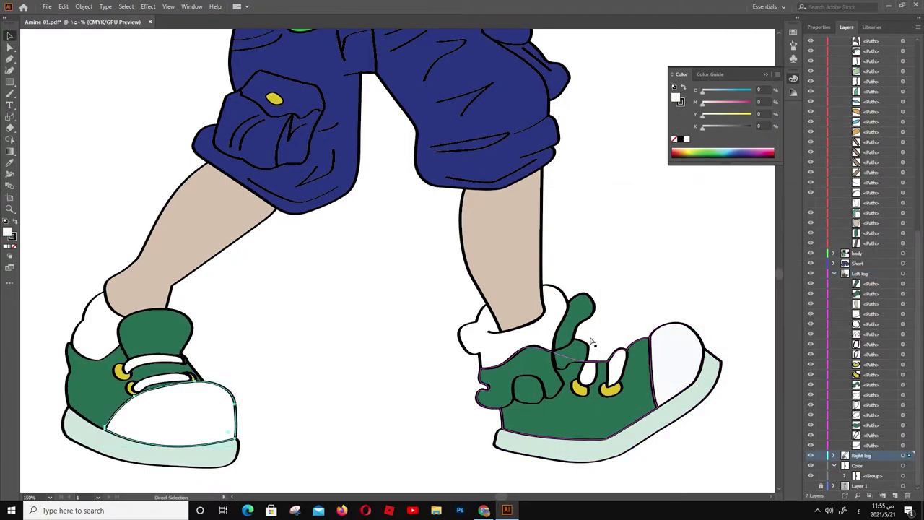
pyautogui.press('v')
pyautogui.click(563, 206)
pyautogui.hotkey('ctrl', '0')
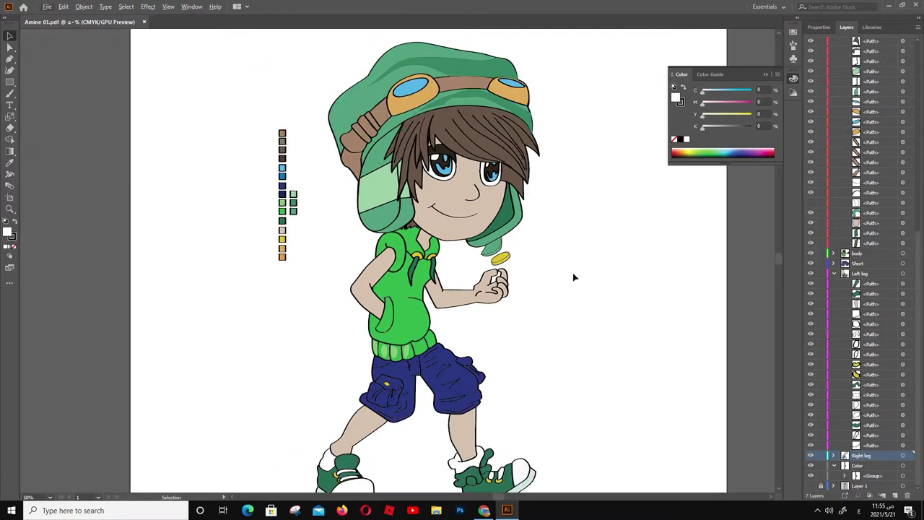
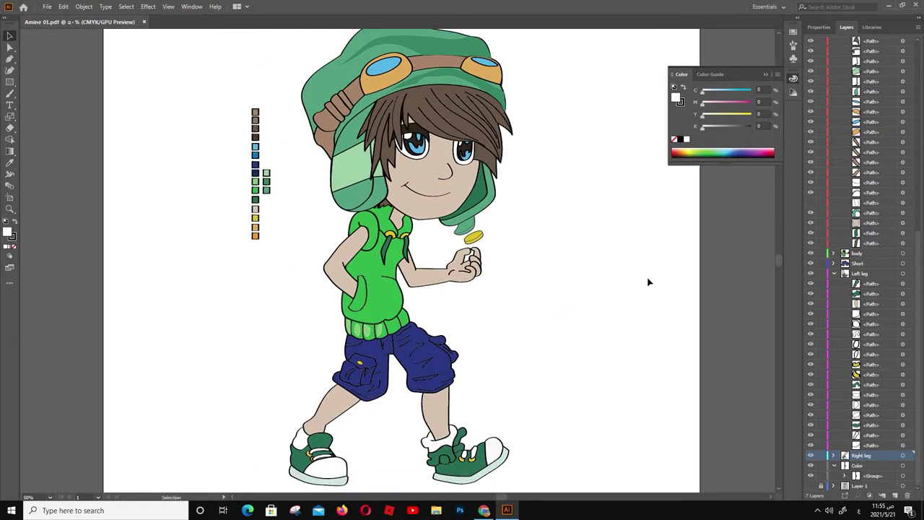
# Hide the colour swatch layer and export the artwork as Amine 01.png at High (300 ppi)
pyautogui.click(810, 465)
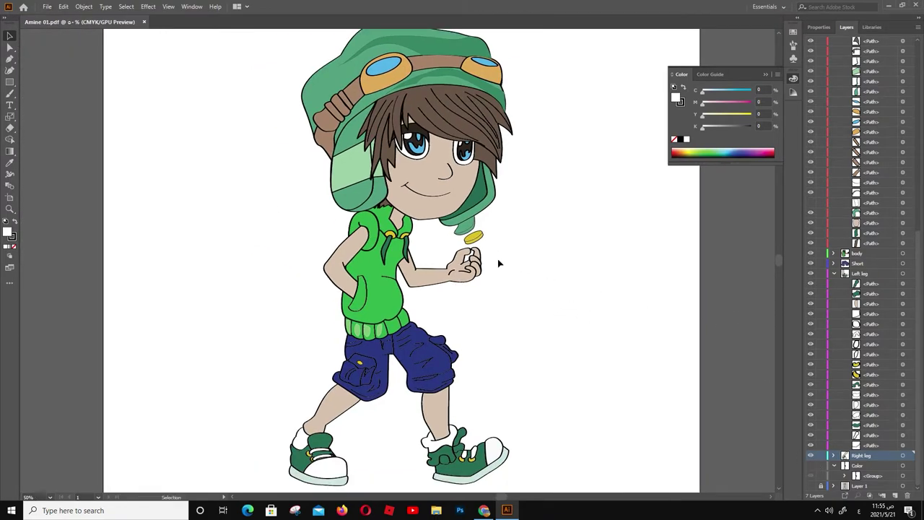
pyautogui.click(47, 7)
pyautogui.click(295, 188)
pyautogui.click(258, 223)
pyautogui.click(401, 289)
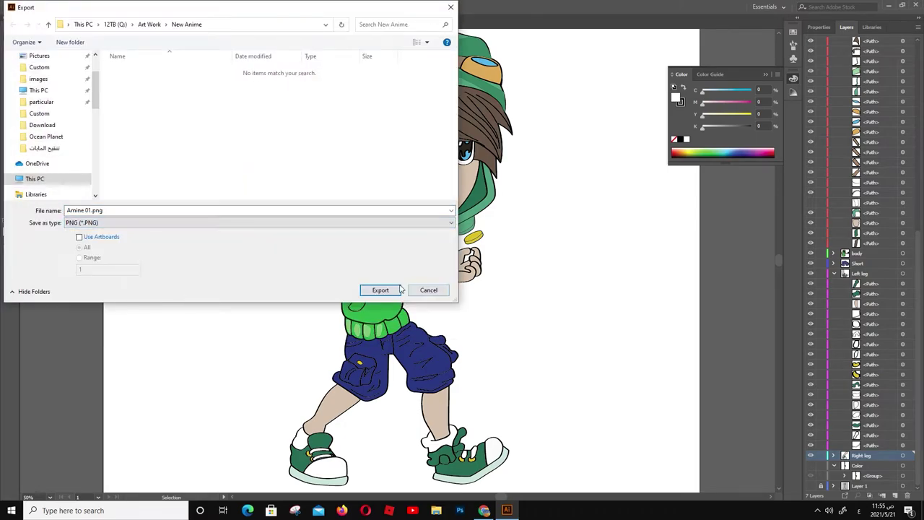
pyautogui.click(400, 289)
pyautogui.click(473, 250)
pyautogui.click(440, 281)
pyautogui.click(471, 399)
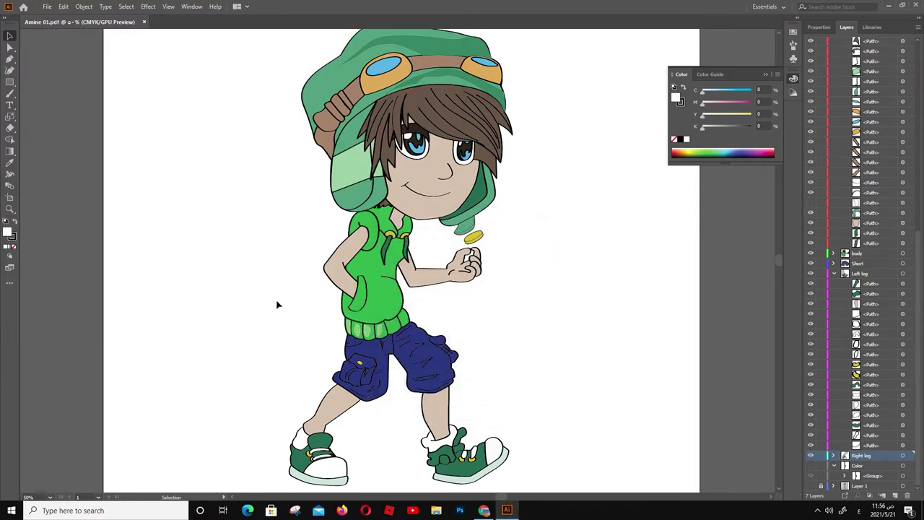
pyautogui.scroll(3, 418, 385)
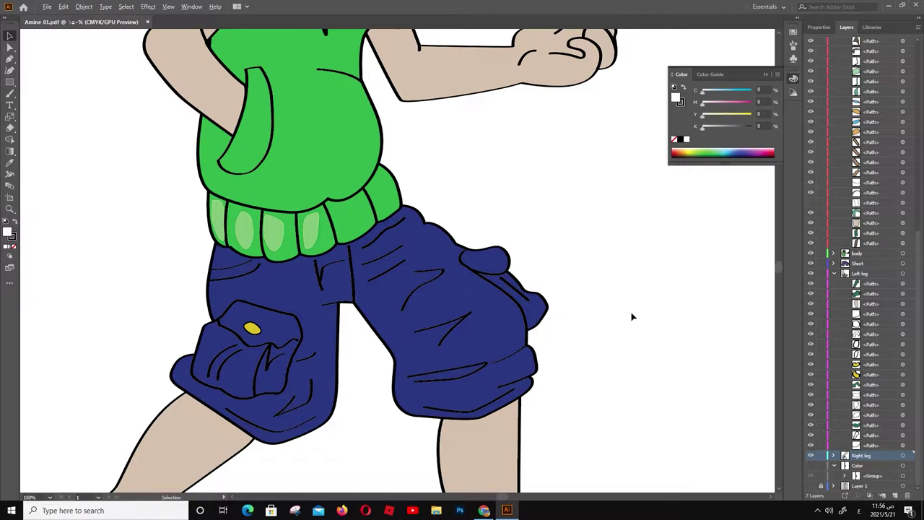
# Move the hair path's anchors to reshape the brown strand curving over the right eye
pyautogui.scroll(-2, 632, 316)
pyautogui.scroll(1, 571, 314)
pyautogui.click(480, 207)
pyautogui.scroll(3, 480, 208)
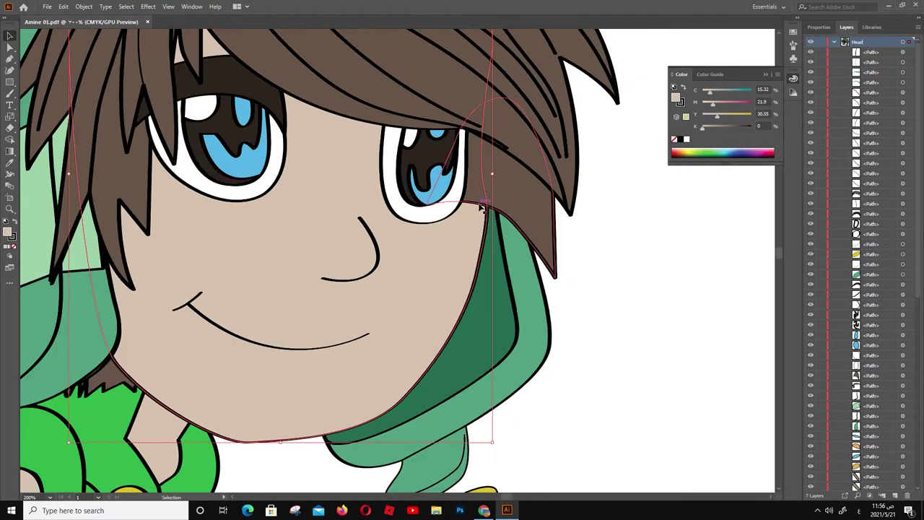
pyautogui.click(482, 206)
pyautogui.press('p')
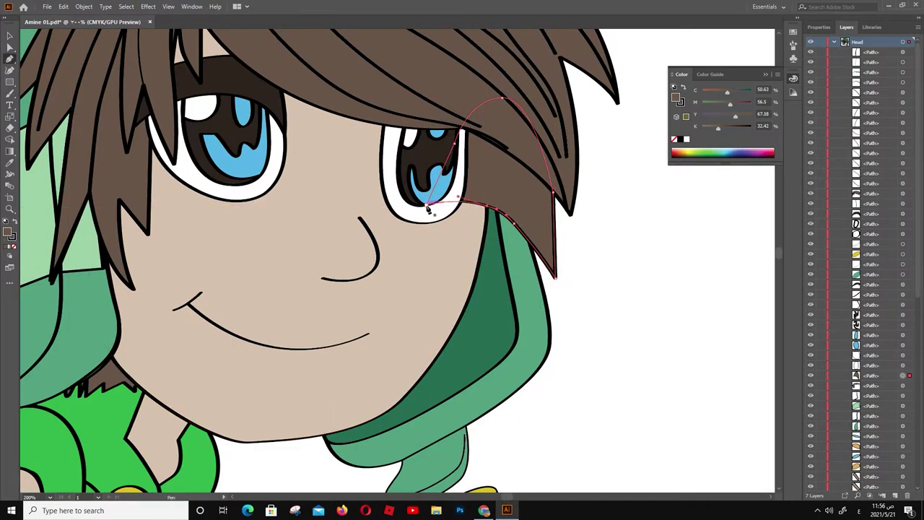
pyautogui.moveTo(427, 208); pyautogui.dragTo(482, 135)
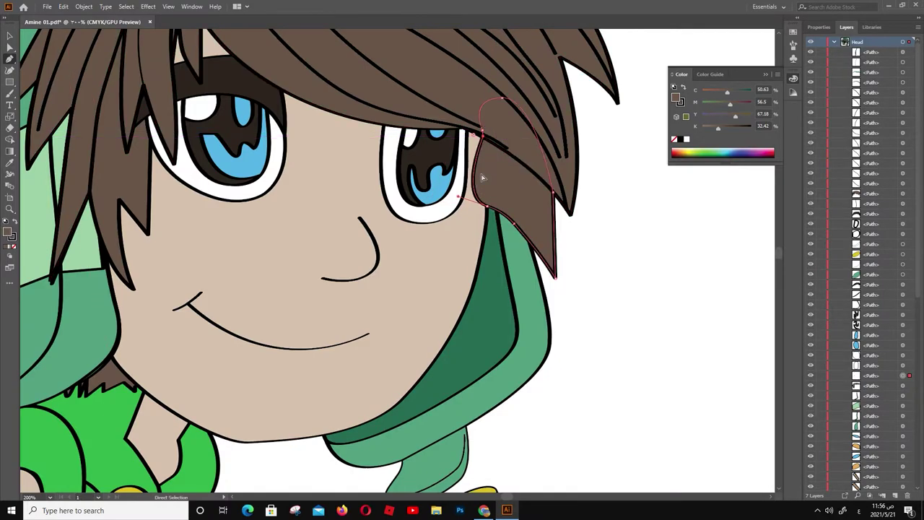
pyautogui.hotkey('ctrl', 'shift', 'a')
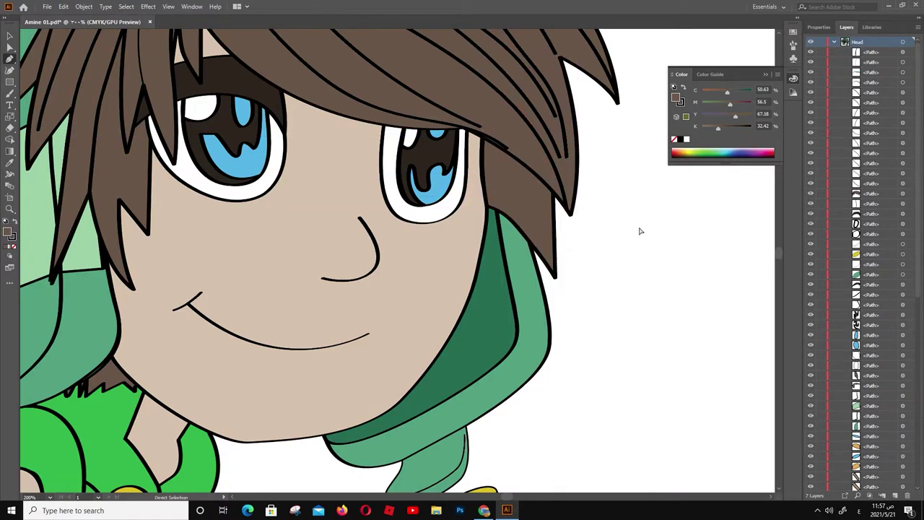
pyautogui.scroll(-2, 661, 306)
pyautogui.scroll(2, 641, 177)
pyautogui.keyDown('ctrl'); pyautogui.click(478, 199); pyautogui.keyUp('ctrl')
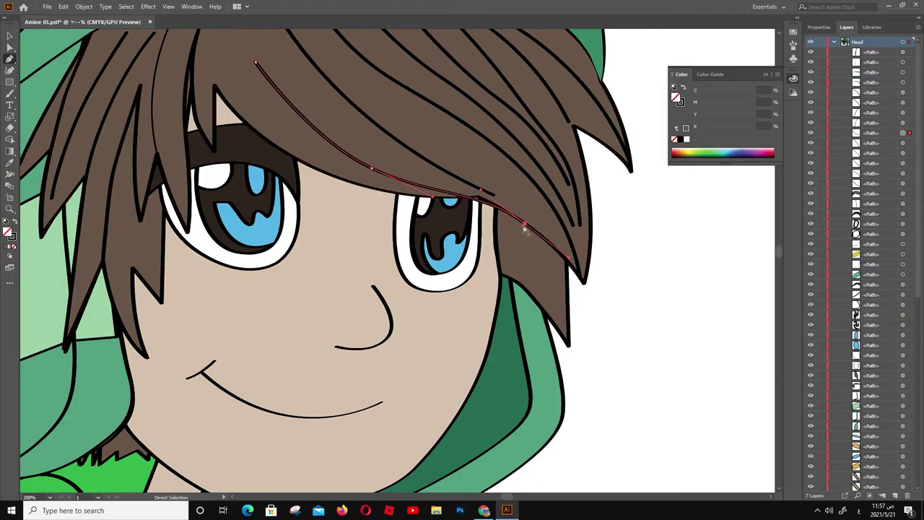
pyautogui.moveTo(478, 199); pyautogui.dragTo(543, 231)
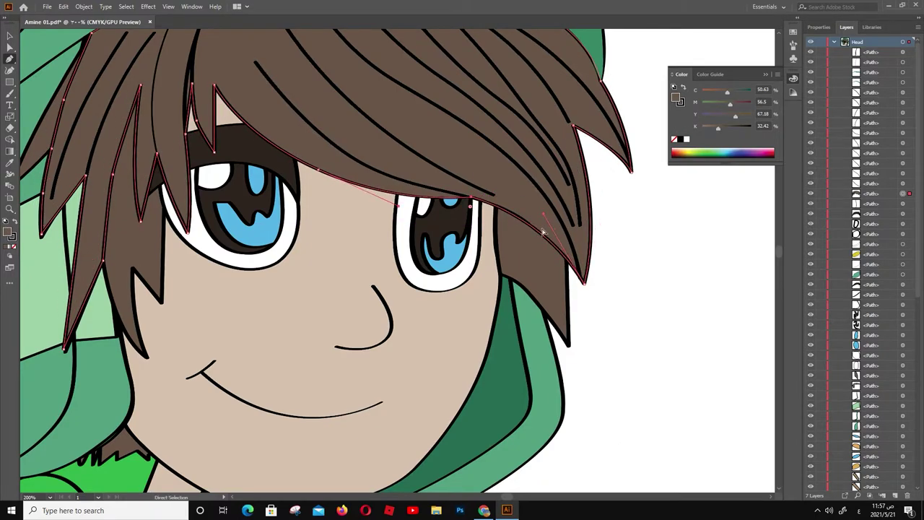
pyautogui.scroll(2, 98, 457)
pyautogui.scroll(-2, 329, 298)
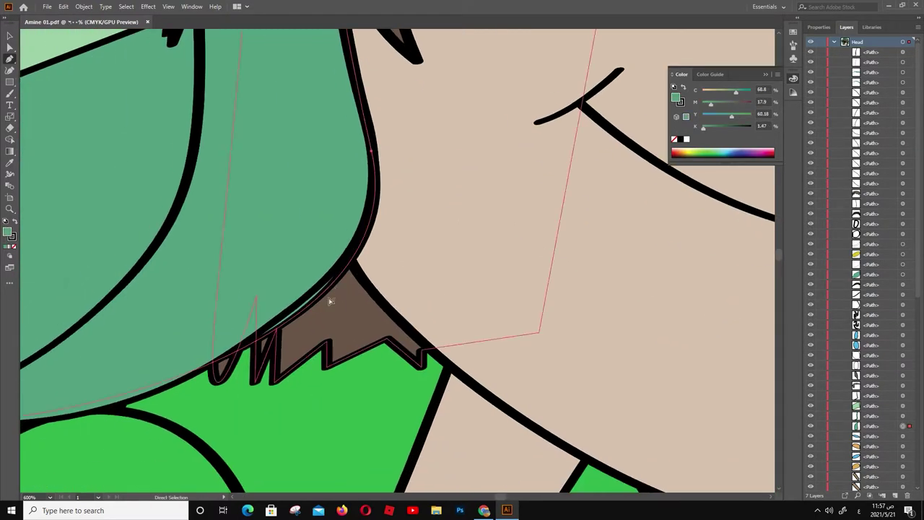
# Adjust the bottom anchor of the green hood shape where it meets the hair
pyautogui.keyDown('ctrl'); pyautogui.click(329, 298); pyautogui.keyUp('ctrl')
pyautogui.scroll(-5, 324, 300)
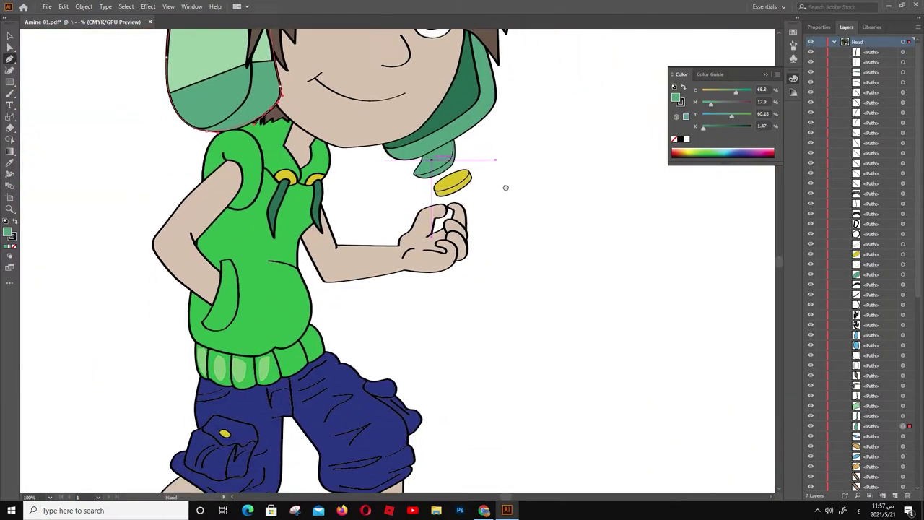
pyautogui.moveTo(505, 185); pyautogui.dragTo(506, 87)
pyautogui.moveTo(422, 87); pyautogui.dragTo(422, 268)
pyautogui.scroll(3, 609, 299)
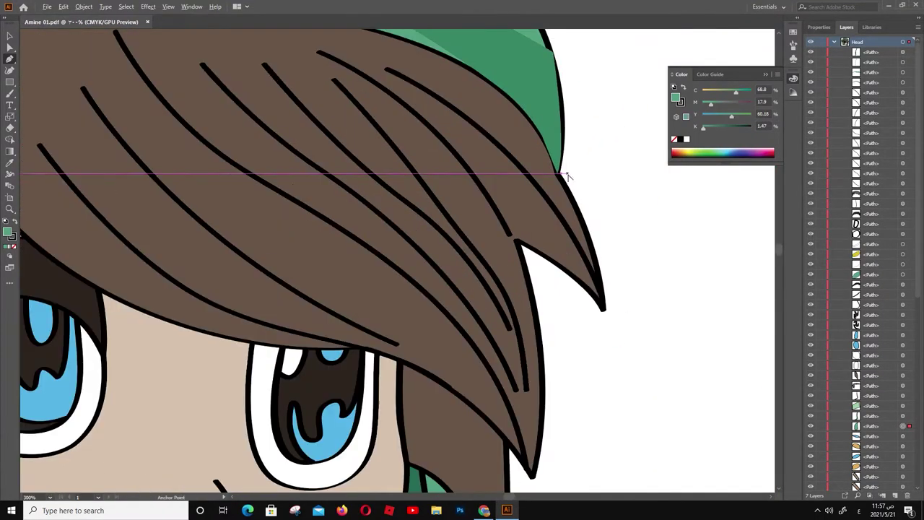
pyautogui.keyDown('ctrl'); pyautogui.click(517, 239); pyautogui.keyUp('ctrl')
pyautogui.keyDown('ctrl'); pyautogui.click(561, 163); pyautogui.keyUp('ctrl')
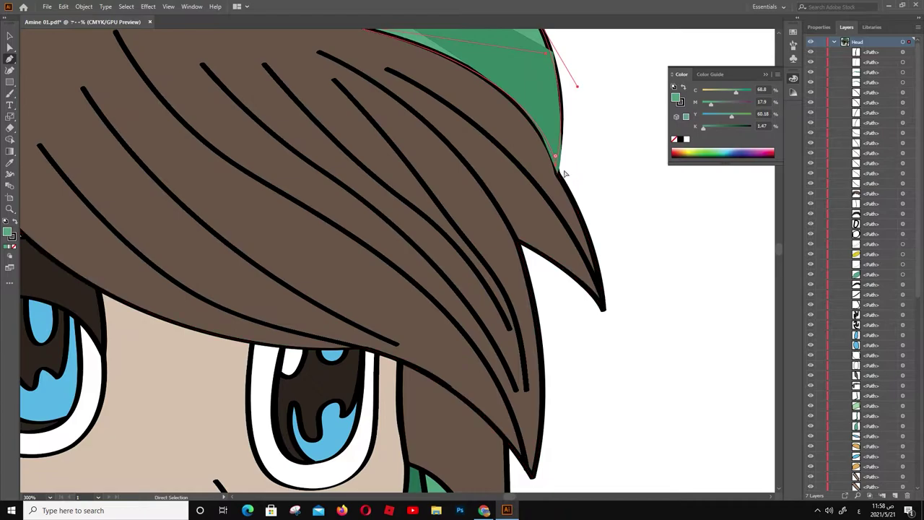
pyautogui.keyDown('ctrl'); pyautogui.click(557, 147); pyautogui.keyUp('ctrl')
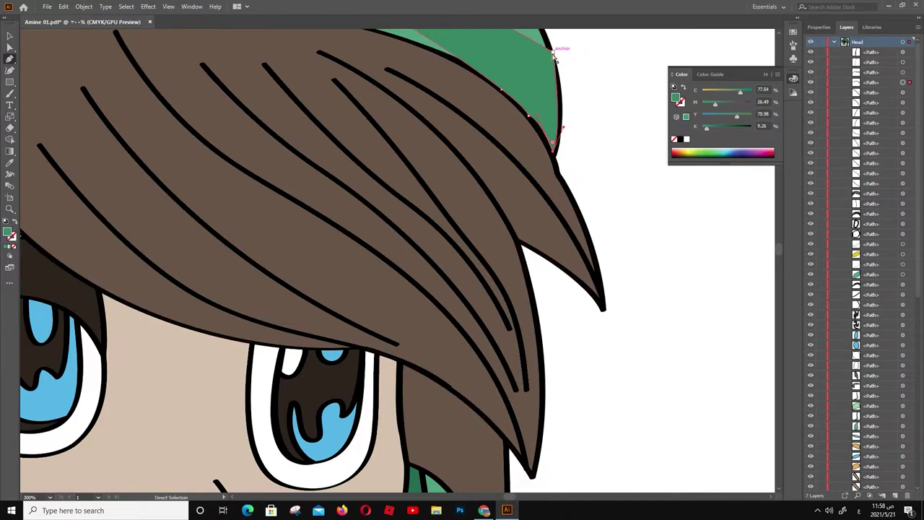
pyautogui.moveTo(502, 92); pyautogui.dragTo(570, 257)
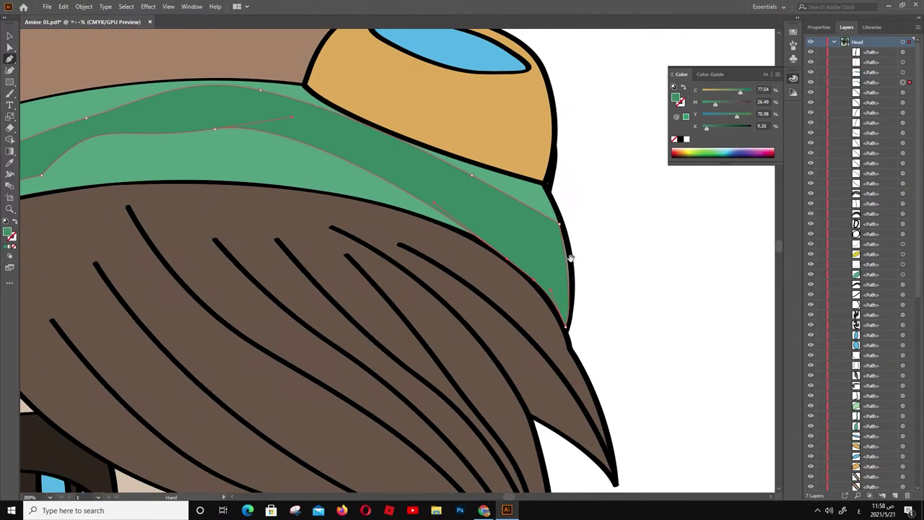
pyautogui.scroll(-5, 581, 283)
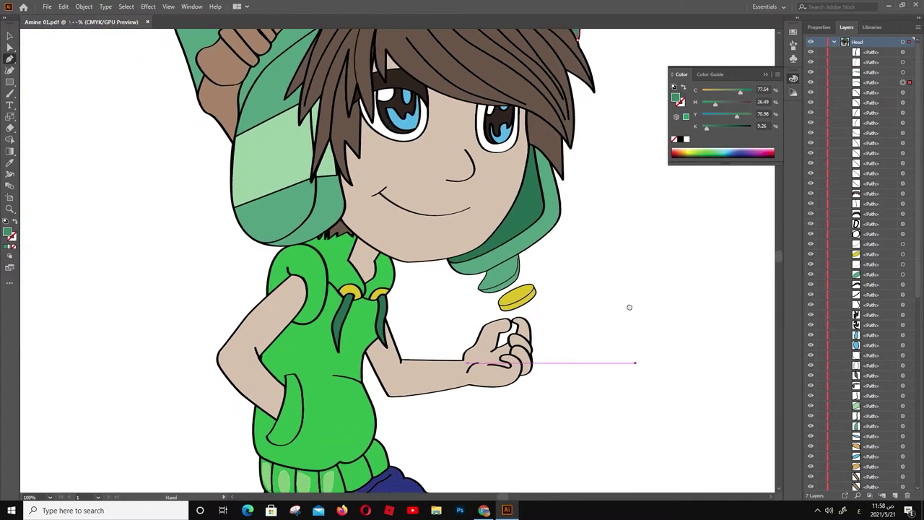
pyautogui.scroll(-1, 641, 352)
pyautogui.moveTo(664, 367); pyautogui.dragTo(612, 262)
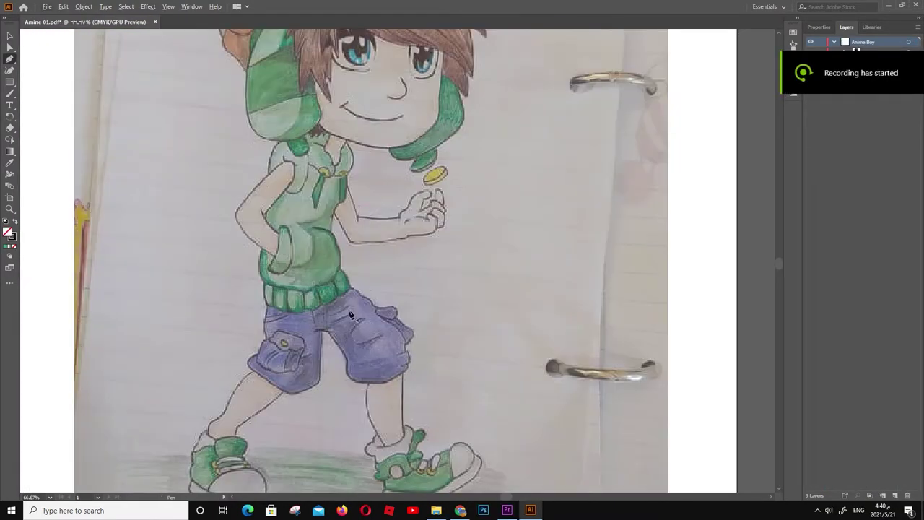
# Trace a closed fold shape at the hoodie ribbing's edge above the shorts
pyautogui.scroll(3, 351, 315)
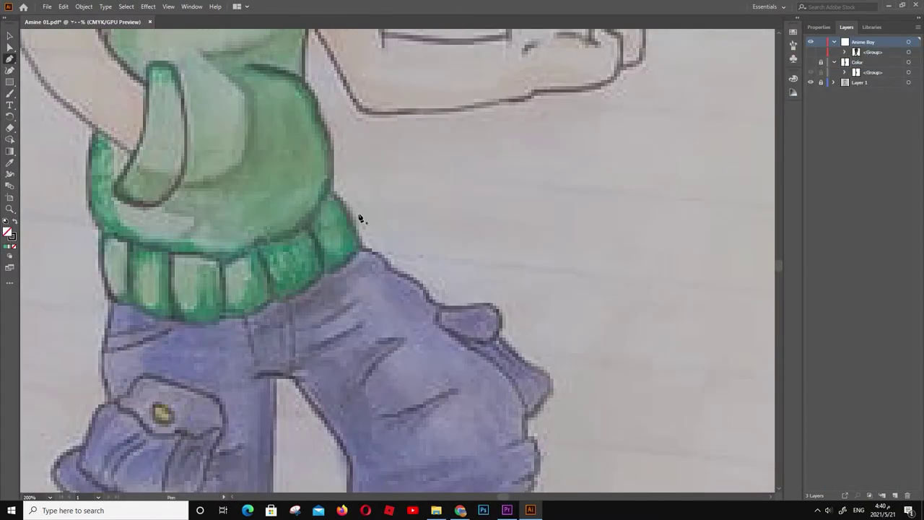
pyautogui.click(330, 197)
pyautogui.click(340, 242)
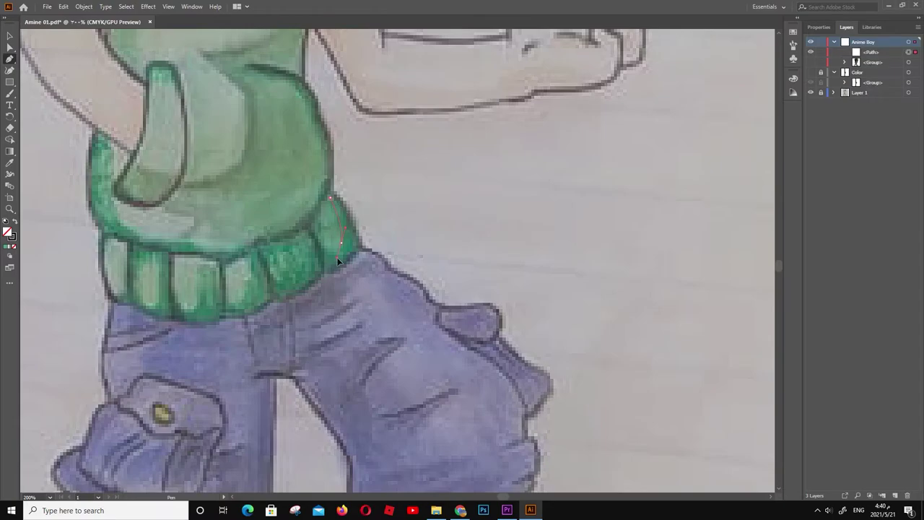
pyautogui.click(812, 62)
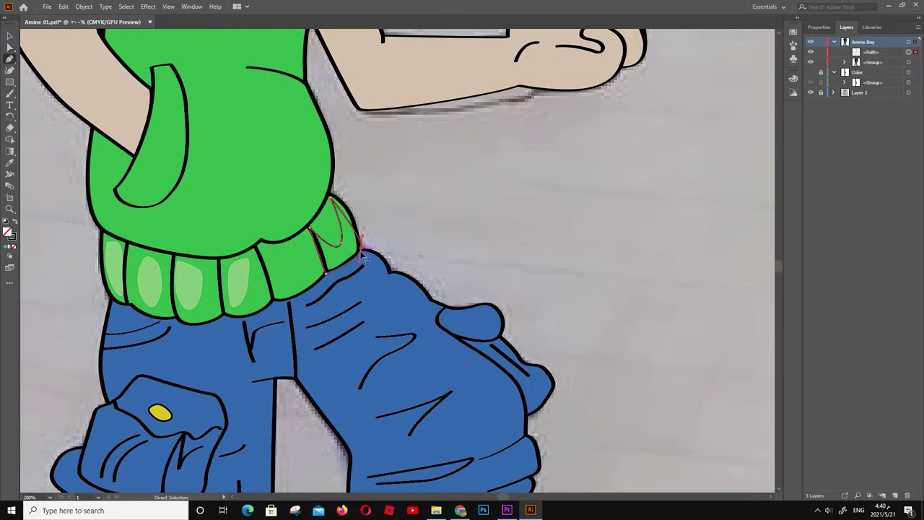
pyautogui.click(363, 256)
pyautogui.scroll(5, 334, 204)
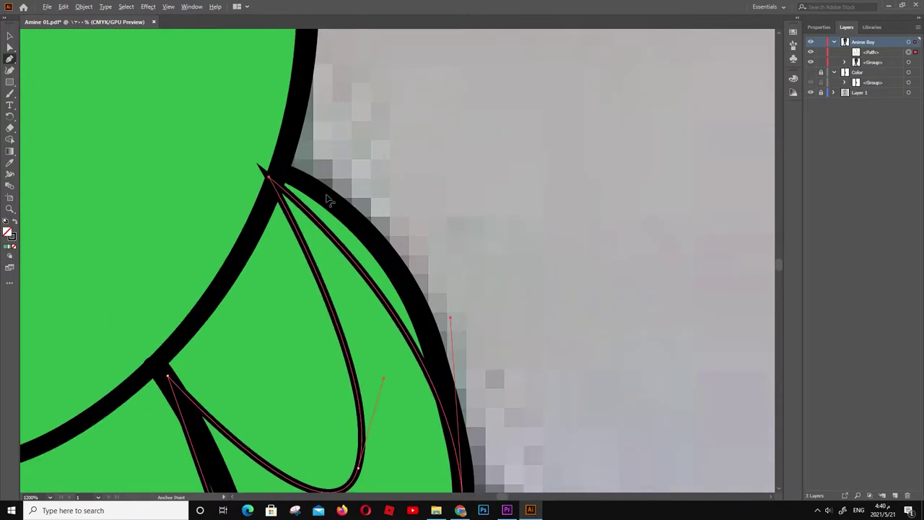
pyautogui.click(287, 177)
# Give the new fold shape a fill, swapping its fill and stroke
pyautogui.keyDown('ctrl'); pyautogui.click(291, 186); pyautogui.keyUp('ctrl')
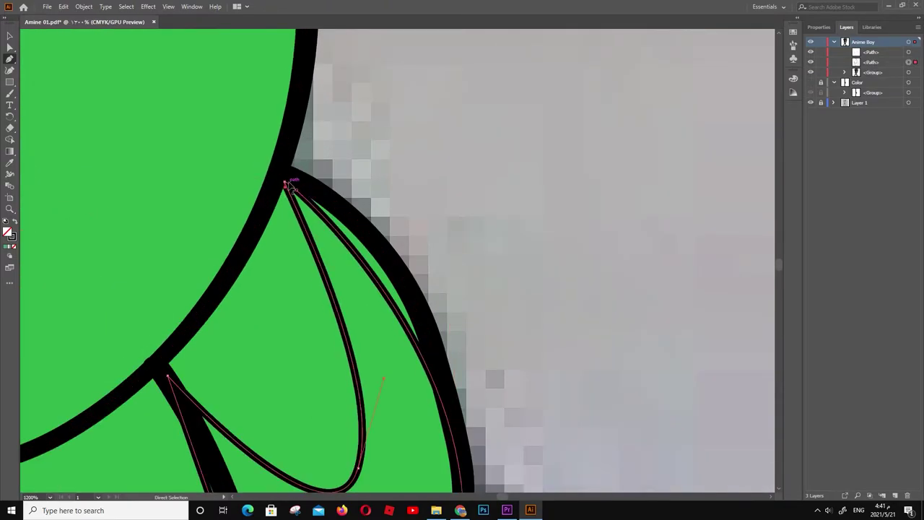
pyautogui.scroll(-3, 357, 191)
pyautogui.click(14, 221)
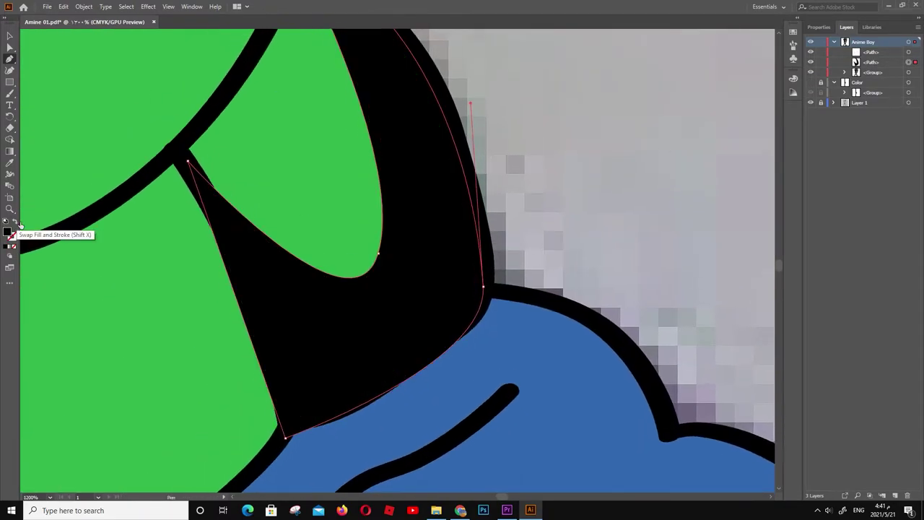
pyautogui.hotkey('ctrl', '1')
pyautogui.scroll(-2, 315, 258)
pyautogui.scroll(2, 315, 258)
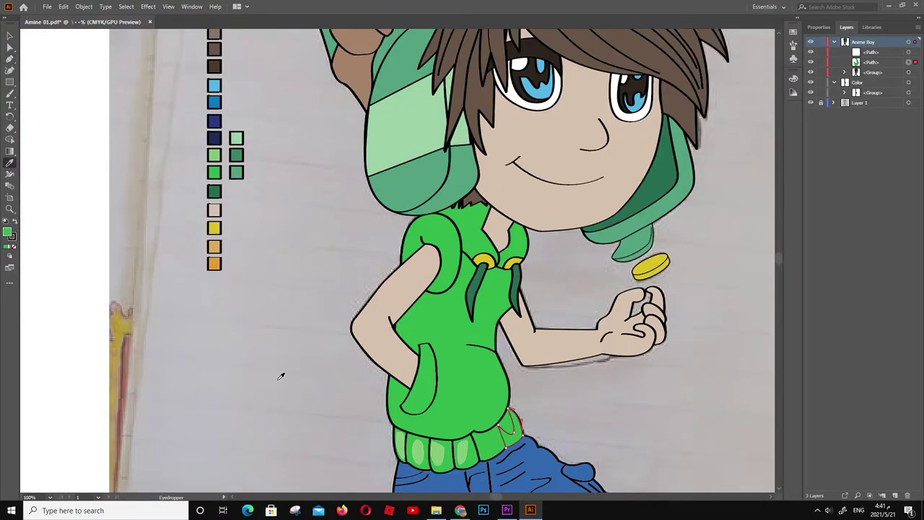
# Duplicate green swatches beside the palette and edit the copy's colour
pyautogui.moveTo(209, 173); pyautogui.dragTo(189, 172)
pyautogui.doubleClick(7, 233)
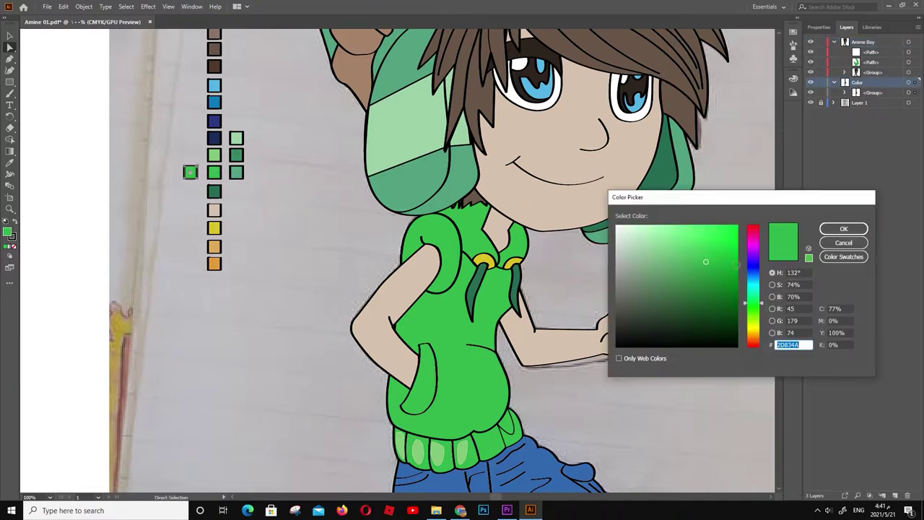
pyautogui.press('Return')
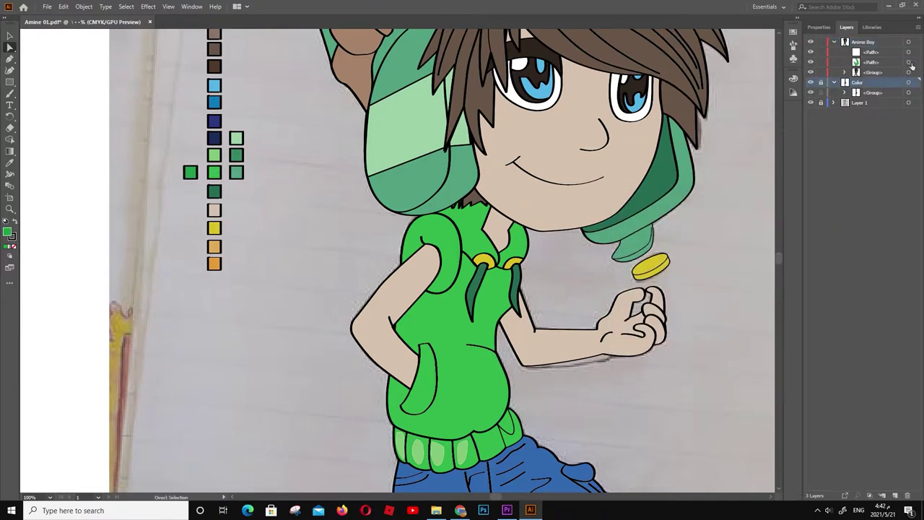
pyautogui.click(910, 63)
pyautogui.press('i')
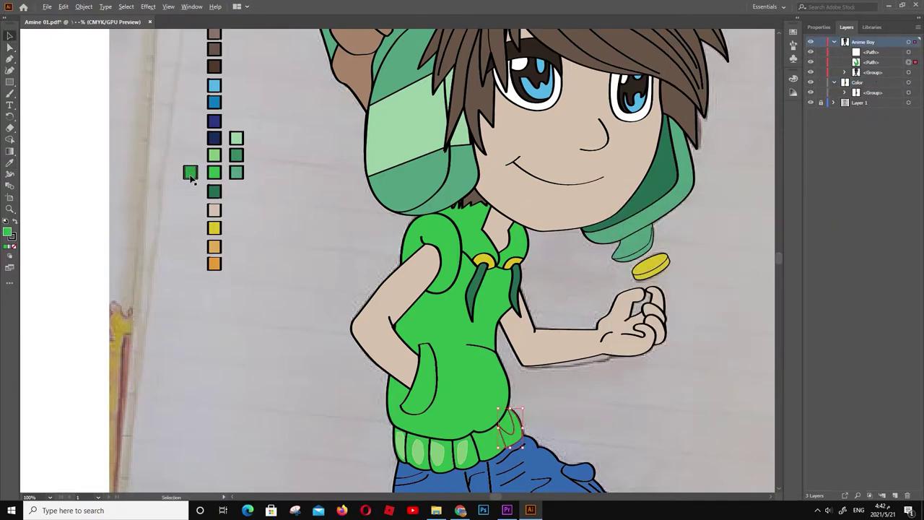
pyautogui.press('a')
pyautogui.moveTo(190, 172); pyautogui.dragTo(168, 171)
pyautogui.click(794, 78)
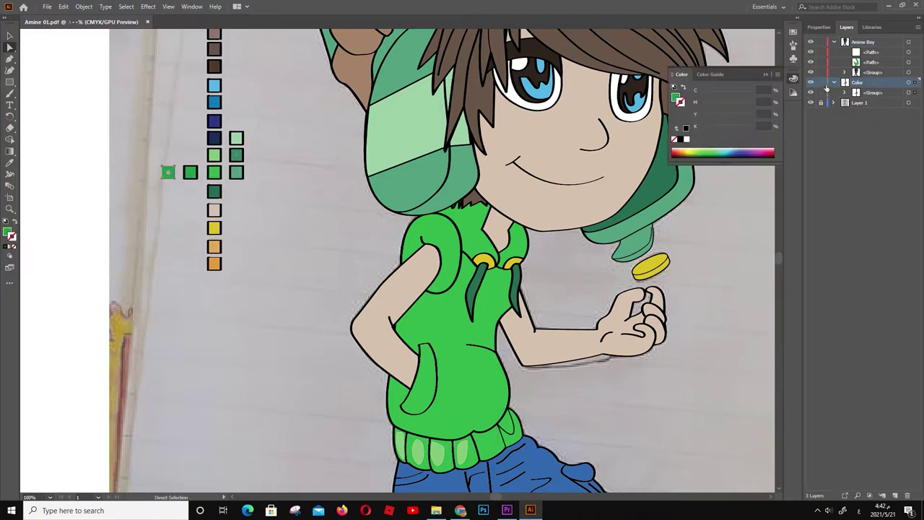
pyautogui.click(513, 451)
# Extend and curve the dark green shading across the middle and right of the ribbing
pyautogui.hotkey('ctrl', '=')
pyautogui.hotkey('ctrl', '=')
pyautogui.hotkey('ctrl', '=')
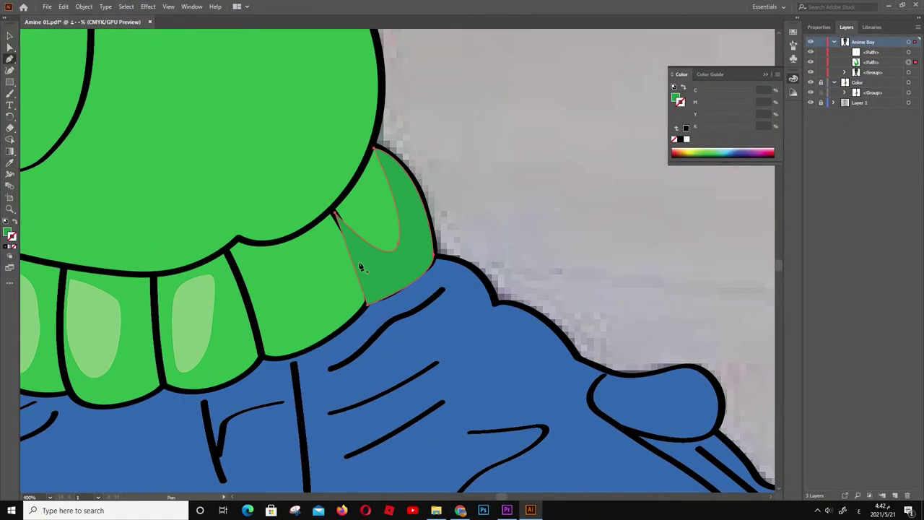
pyautogui.moveTo(372, 281); pyautogui.dragTo(368, 304)
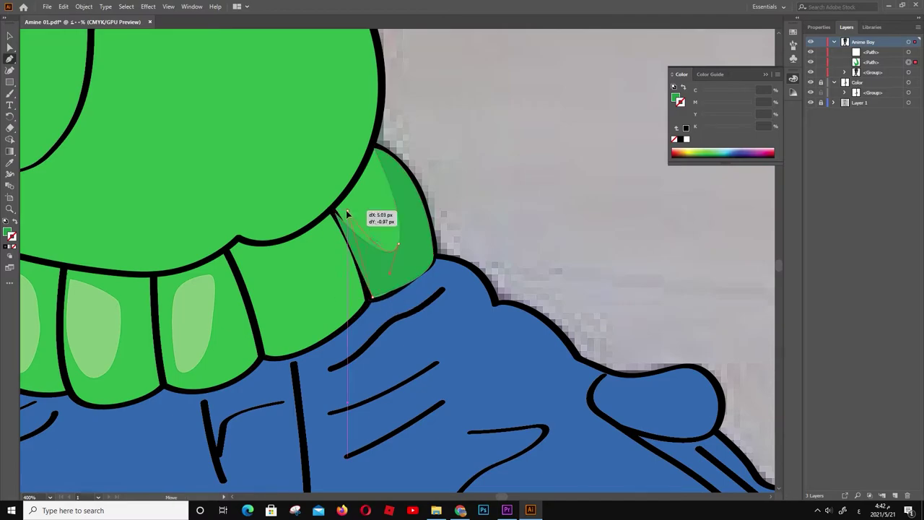
pyautogui.moveTo(346, 214); pyautogui.dragTo(331, 211)
pyautogui.moveTo(355, 264); pyautogui.dragTo(315, 335)
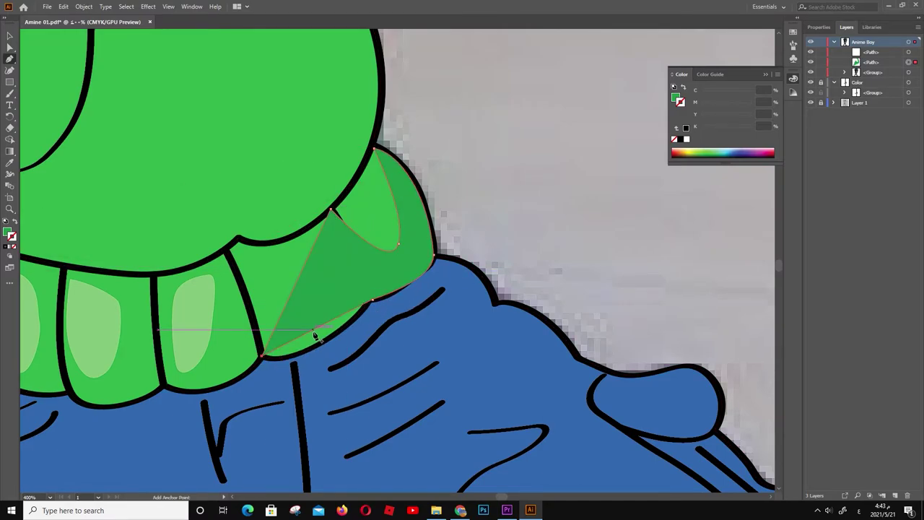
pyautogui.moveTo(354, 311); pyautogui.dragTo(330, 331)
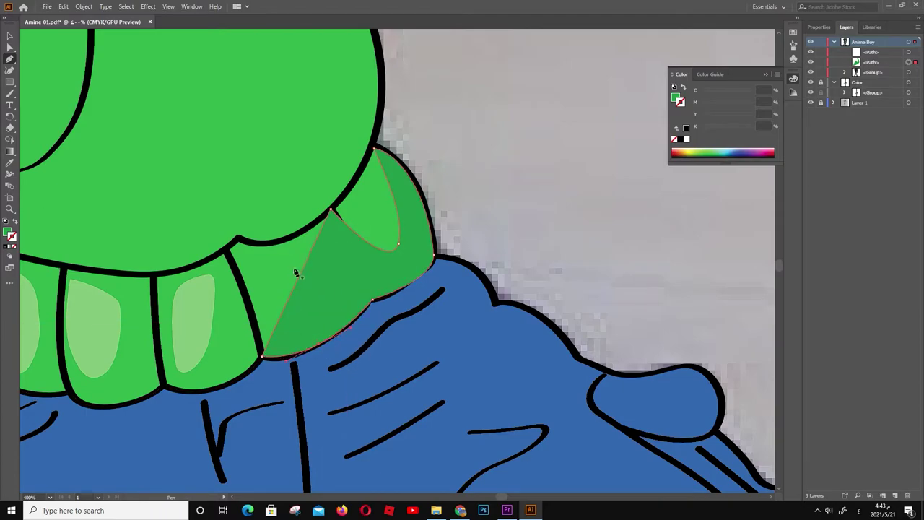
pyautogui.moveTo(277, 256); pyautogui.dragTo(225, 259)
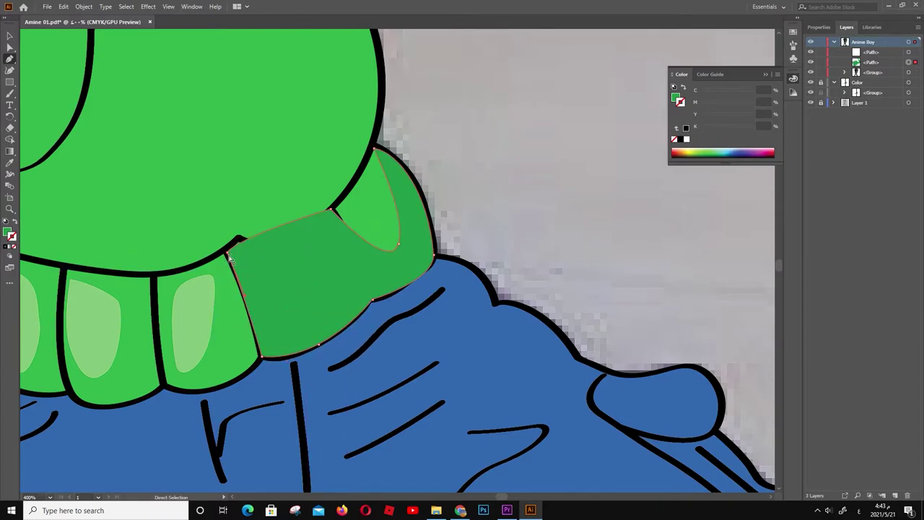
pyautogui.moveTo(282, 230); pyautogui.dragTo(321, 336)
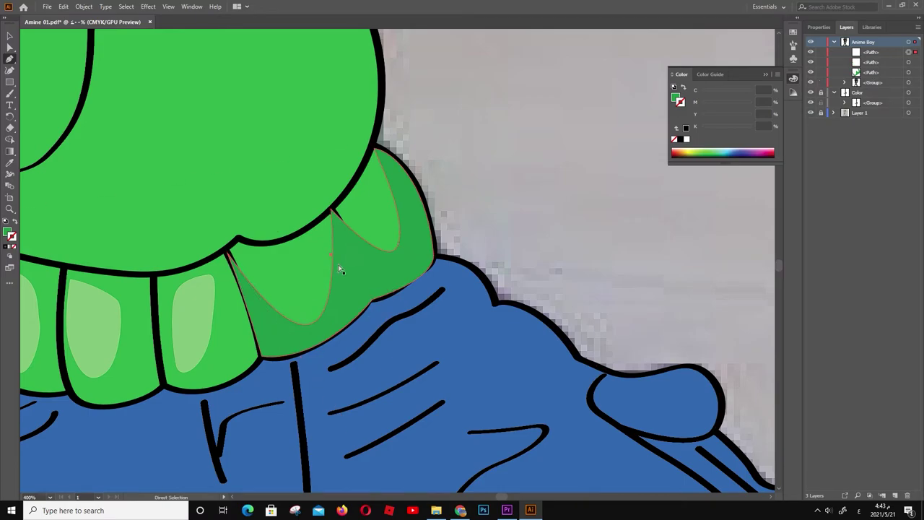
pyautogui.moveTo(398, 243); pyautogui.dragTo(414, 223)
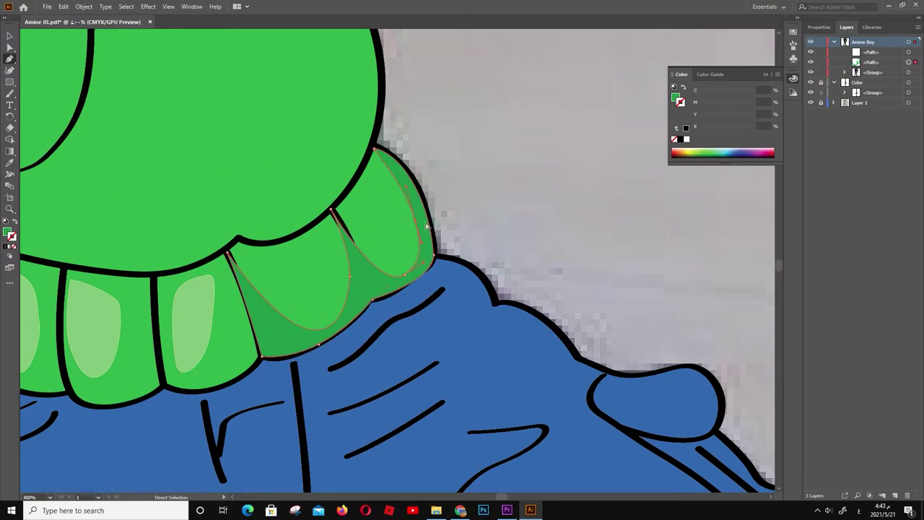
# Stretch the shading to the ribbing's left edge and form pointed tops between ribs
pyautogui.moveTo(279, 327)
pyautogui.mouseDown()
pyautogui.moveTo(311, 307)
pyautogui.moveTo(506, 307)
pyautogui.moveTo(166, 334)
pyautogui.mouseUp()
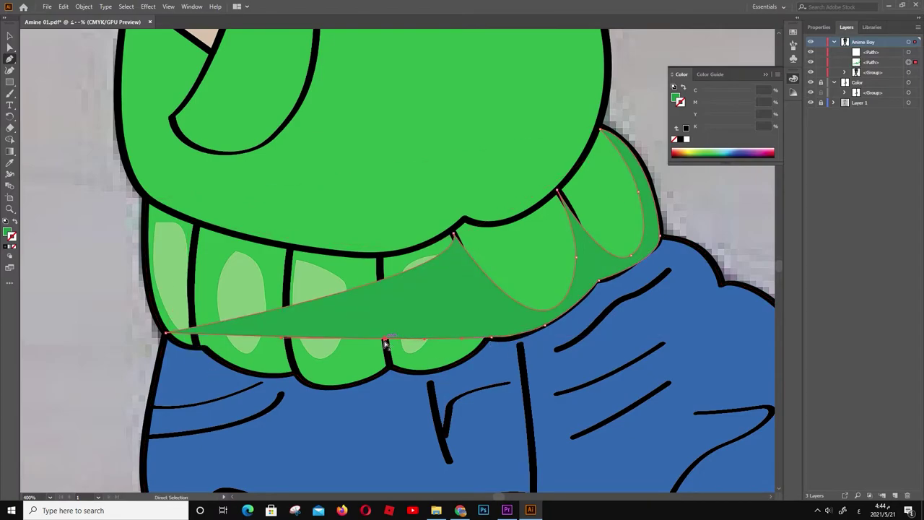
pyautogui.moveTo(383, 342)
pyautogui.mouseDown()
pyautogui.moveTo(295, 363)
pyautogui.moveTo(294, 376)
pyautogui.mouseUp()
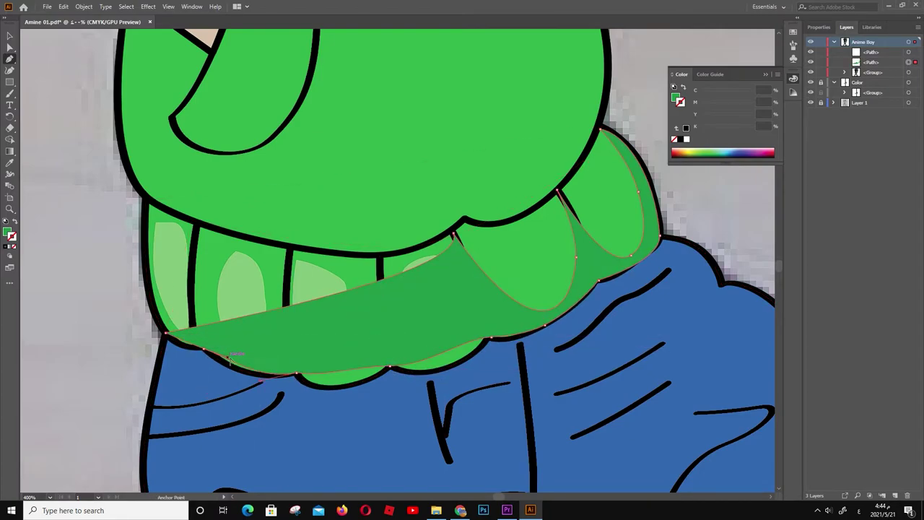
pyautogui.moveTo(359, 367); pyautogui.dragTo(329, 381)
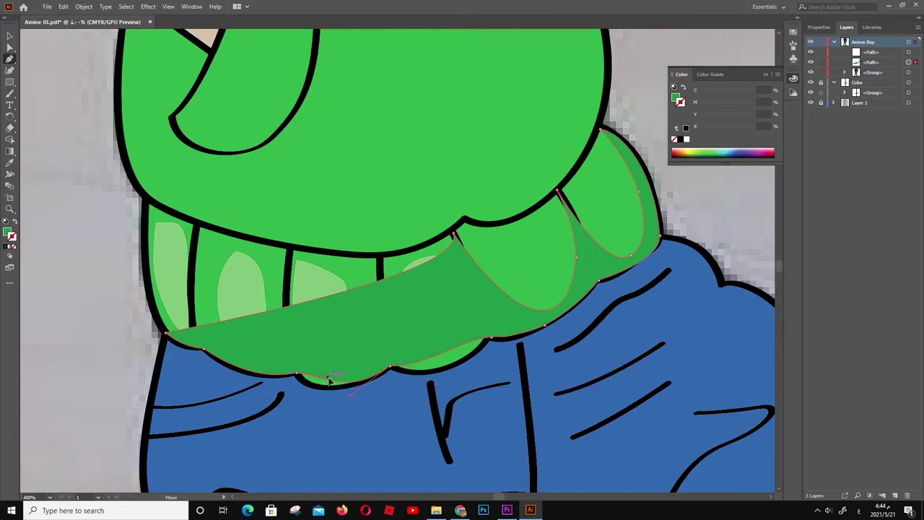
pyautogui.moveTo(437, 359); pyautogui.dragTo(458, 369)
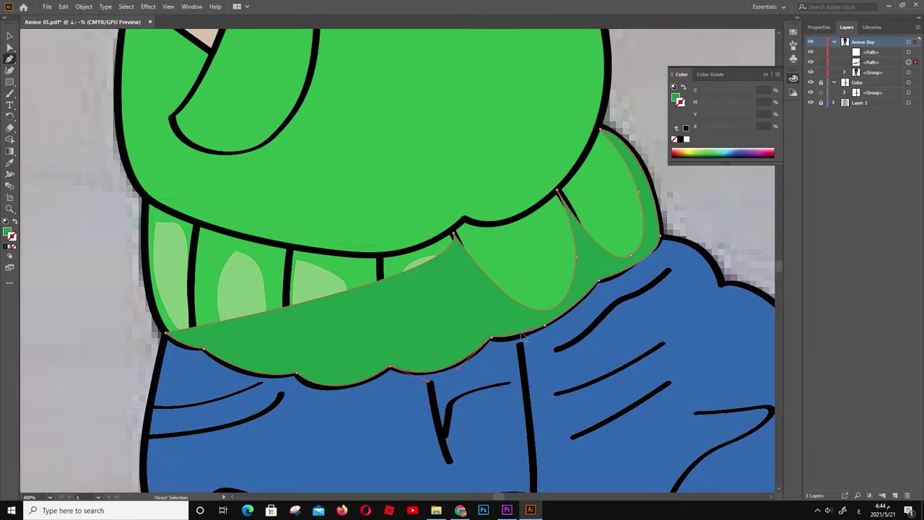
pyautogui.moveTo(382, 262); pyautogui.dragTo(433, 358)
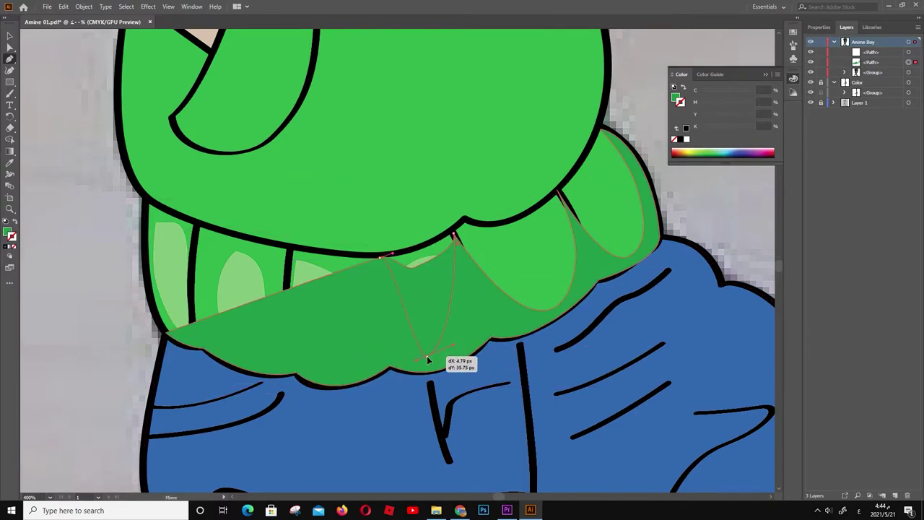
pyautogui.moveTo(498, 335); pyautogui.dragTo(505, 353)
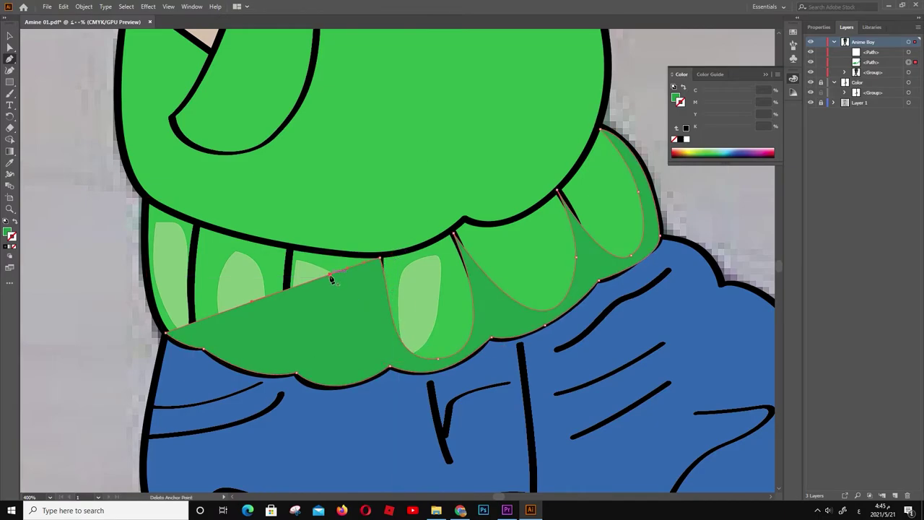
pyautogui.moveTo(288, 292); pyautogui.dragTo(296, 249)
pyautogui.moveTo(340, 371); pyautogui.dragTo(339, 368)
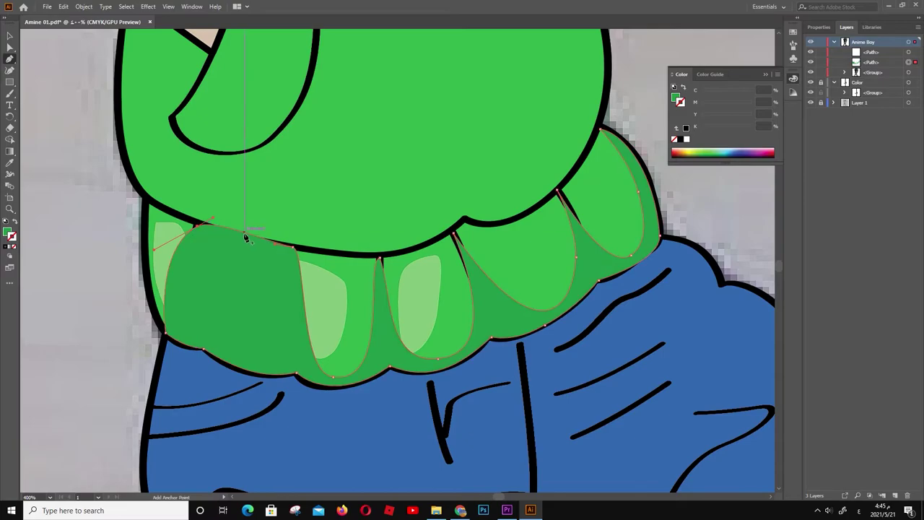
# Shape the leftmost shading teeth to the ribbing edge and locate the ribbing shapes in Body
pyautogui.moveTo(245, 258)
pyautogui.mouseDown()
pyautogui.moveTo(261, 358)
pyautogui.moveTo(246, 361)
pyautogui.mouseUp()
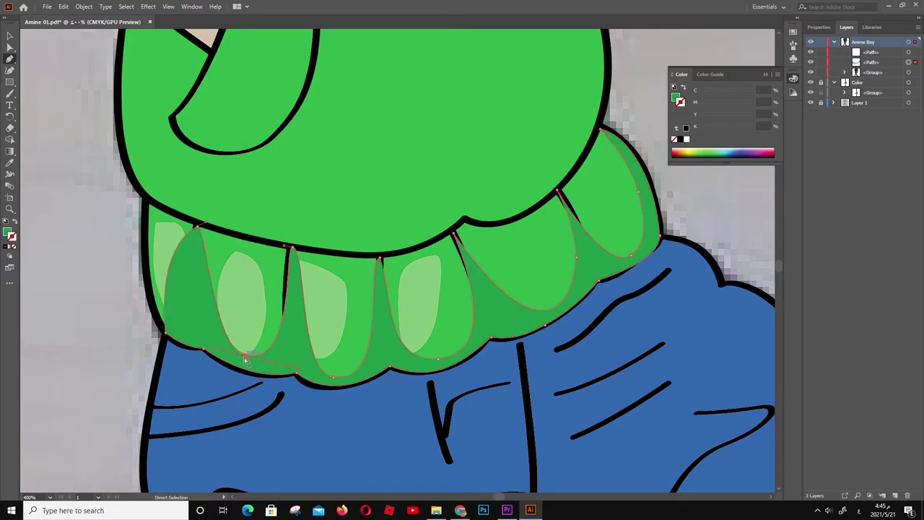
pyautogui.moveTo(177, 246); pyautogui.dragTo(146, 202)
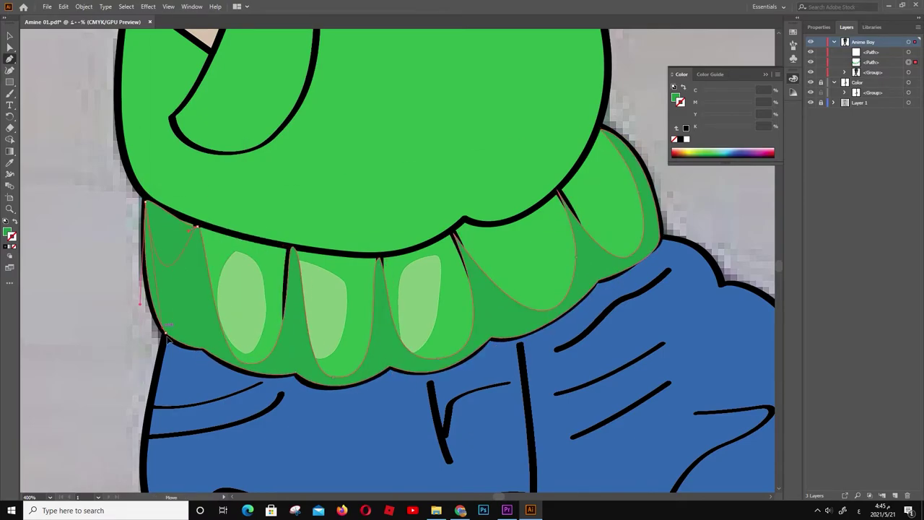
pyautogui.moveTo(196, 238); pyautogui.dragTo(192, 345)
pyautogui.click(842, 72)
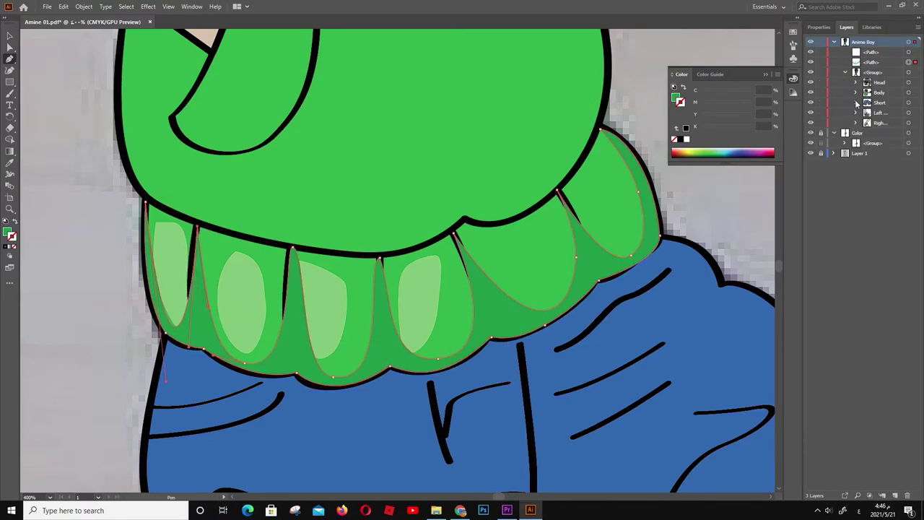
pyautogui.click(857, 93)
pyautogui.click(908, 274)
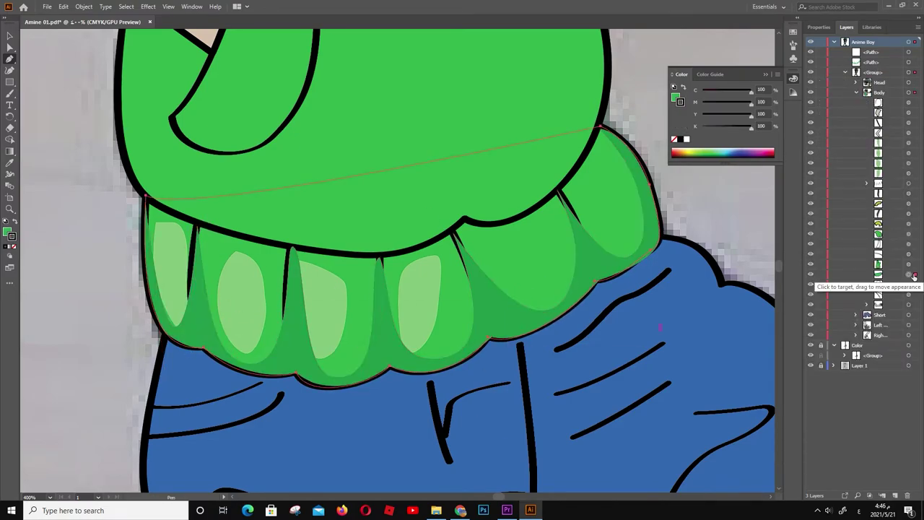
# Restack the ribbing outline above the shading and remove the stray line crossing the hood
pyautogui.click(907, 185)
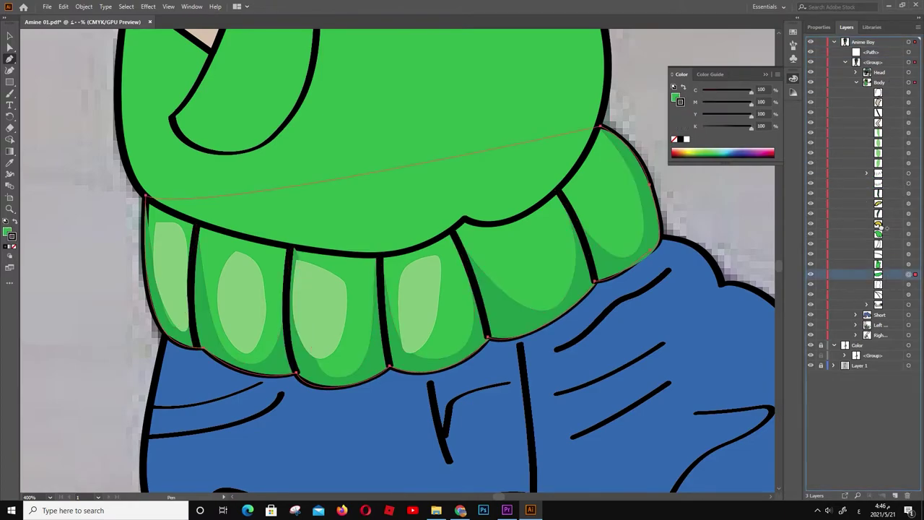
pyautogui.moveTo(892, 268); pyautogui.dragTo(892, 174)
pyautogui.click(13, 248)
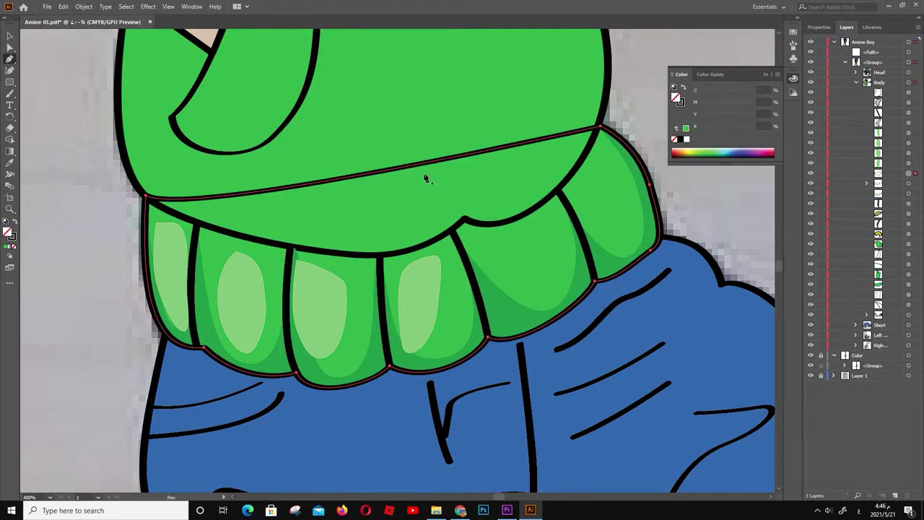
pyautogui.press('/')
pyautogui.click(867, 173)
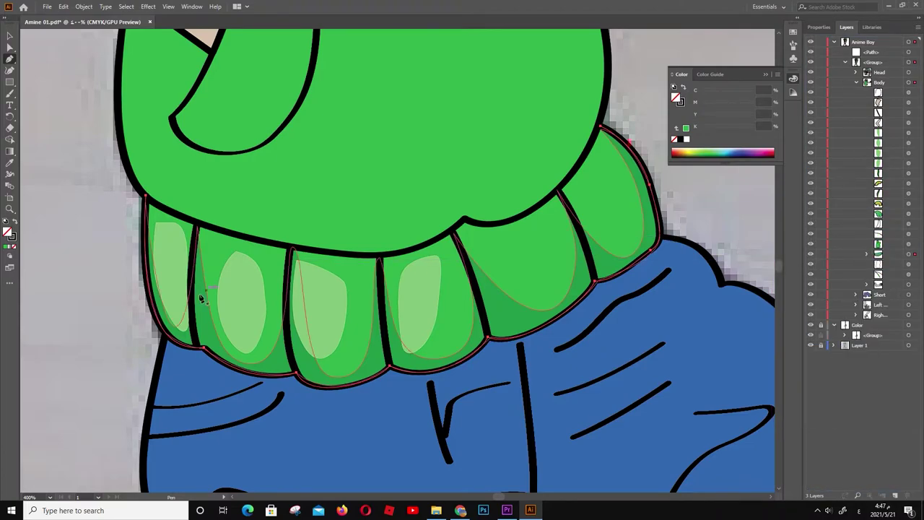
pyautogui.hscroll(3, 333, 292)
pyautogui.scroll(1, 333, 292)
# Reshape the middle and left rib highlights into rounded triangles with sharp tops
pyautogui.keyDown('ctrl'); pyautogui.click(315, 244); pyautogui.keyUp('ctrl')
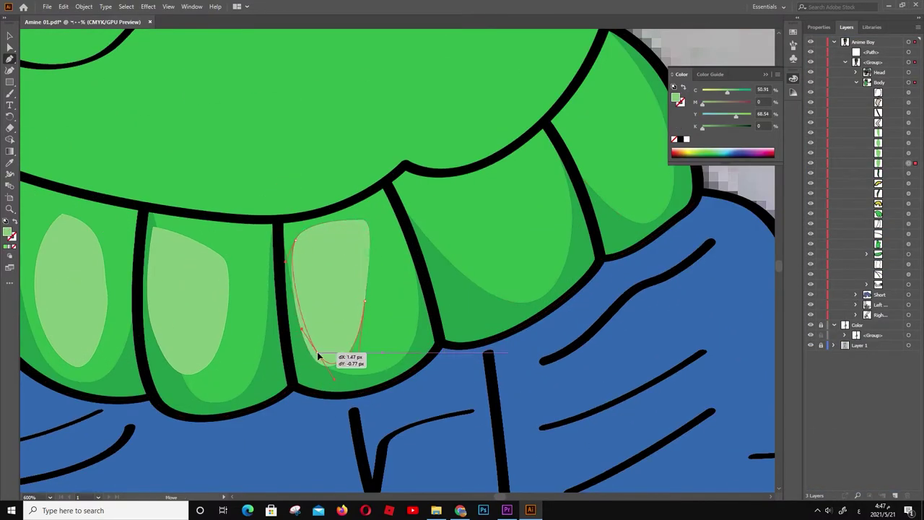
pyautogui.moveTo(368, 213); pyautogui.dragTo(386, 206)
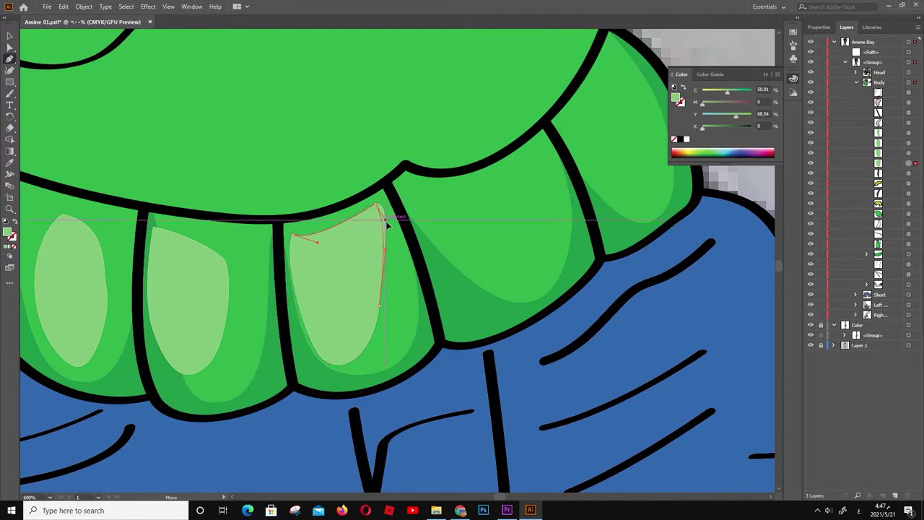
pyautogui.hscroll(-2, 330, 238)
pyautogui.moveTo(330, 324)
pyautogui.mouseDown()
pyautogui.moveTo(339, 238)
pyautogui.moveTo(425, 235)
pyautogui.mouseUp()
pyautogui.click(225, 219)
pyautogui.moveTo(225, 219); pyautogui.dragTo(185, 225)
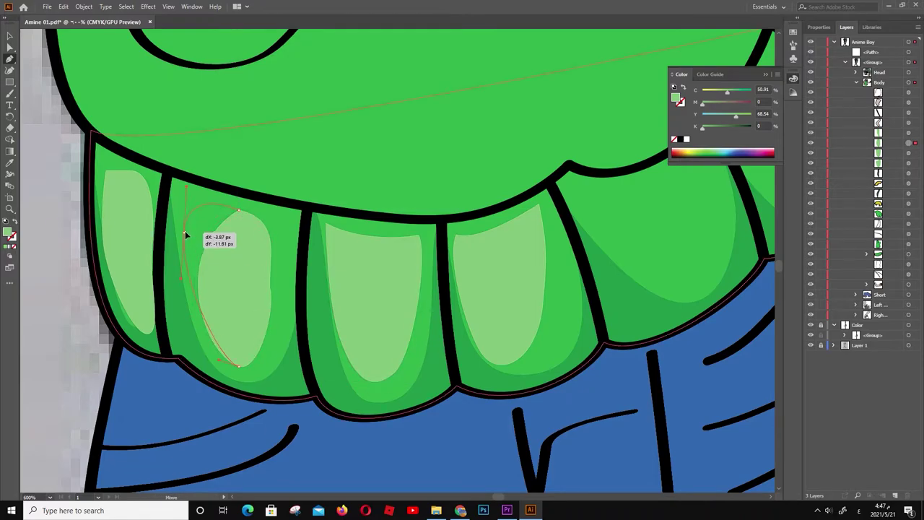
pyautogui.moveTo(255, 279)
pyautogui.mouseDown()
pyautogui.moveTo(308, 228)
pyautogui.moveTo(275, 224)
pyautogui.mouseUp()
pyautogui.moveTo(187, 203)
pyautogui.mouseDown()
pyautogui.moveTo(183, 148)
pyautogui.moveTo(179, 191)
pyautogui.mouseUp()
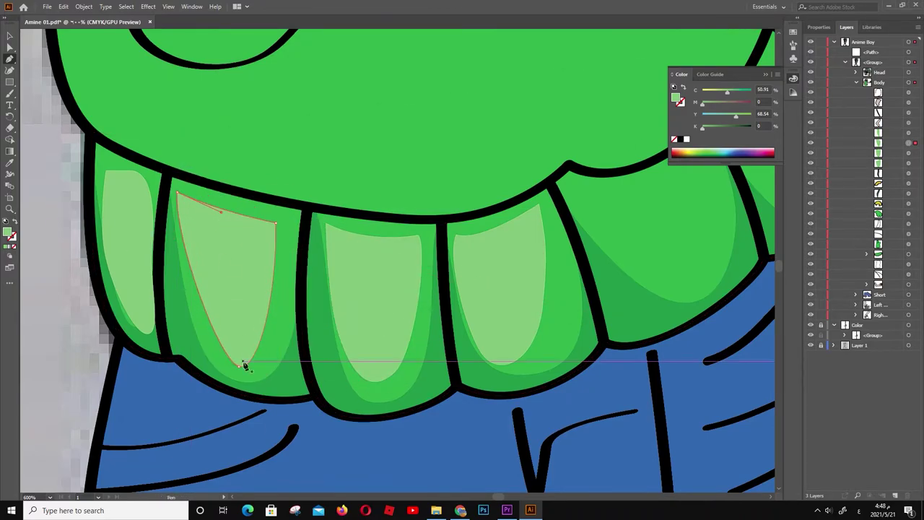
pyautogui.moveTo(238, 365); pyautogui.dragTo(231, 367)
# Fit the leftmost highlight along its rib, shortening the bottom and widening the top
pyautogui.press('a')
pyautogui.click(210, 285)
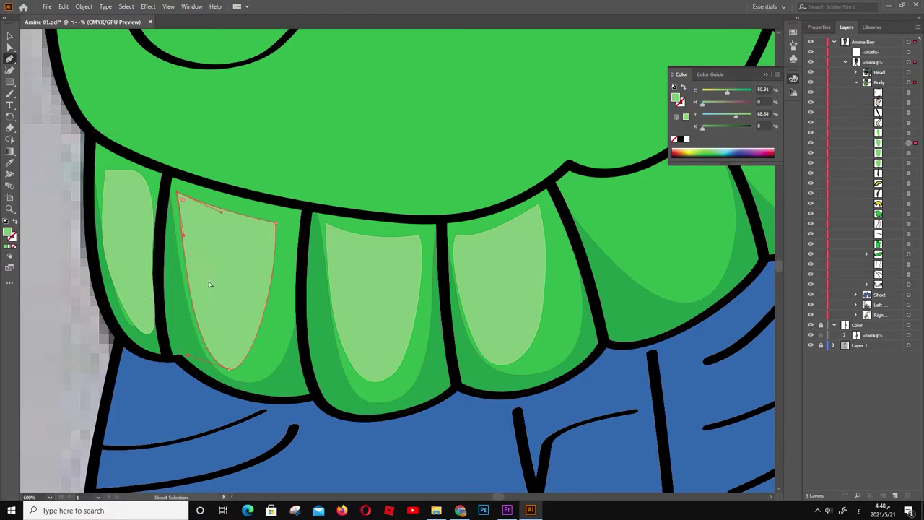
pyautogui.moveTo(108, 173); pyautogui.dragTo(142, 185)
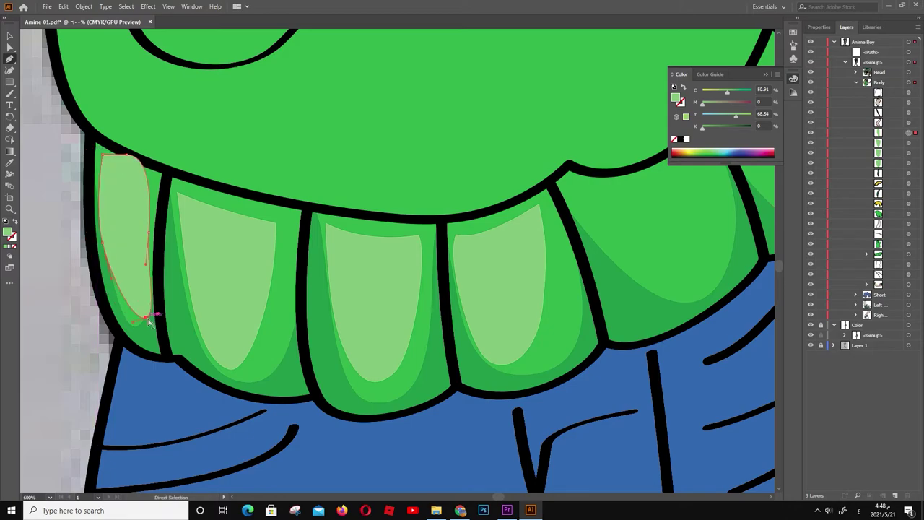
pyautogui.moveTo(150, 322); pyautogui.dragTo(137, 310)
pyautogui.moveTo(143, 175); pyautogui.dragTo(154, 174)
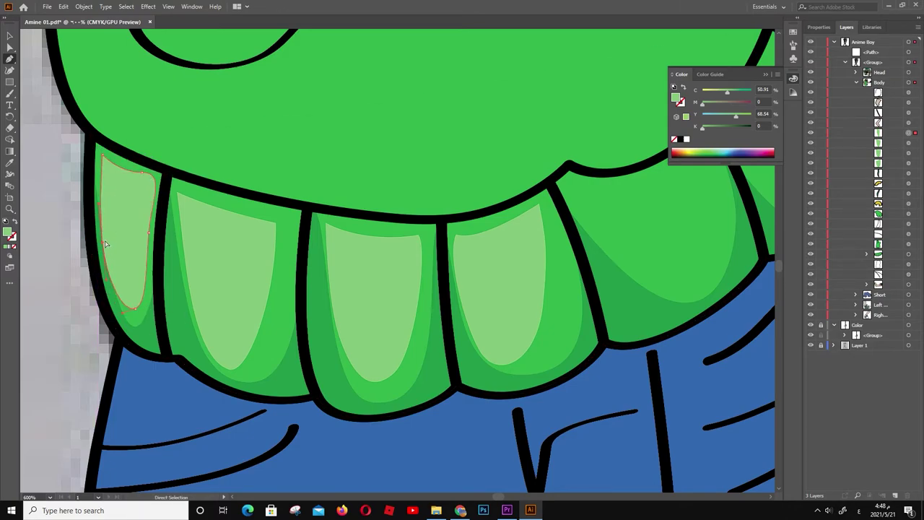
pyautogui.click(132, 289)
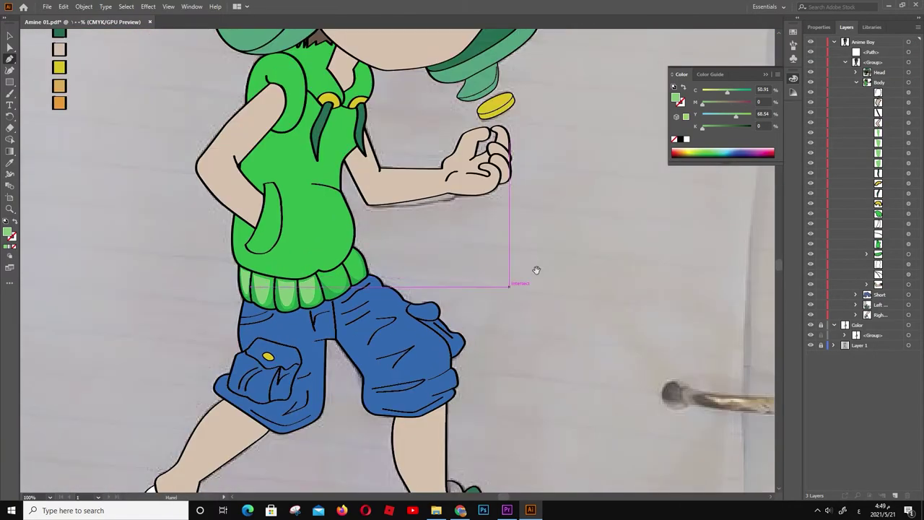
# Trace a closed shading shape over the hoodie's belly and pocket
pyautogui.scroll(2, 300, 202)
pyautogui.click(314, 139)
pyautogui.click(297, 206)
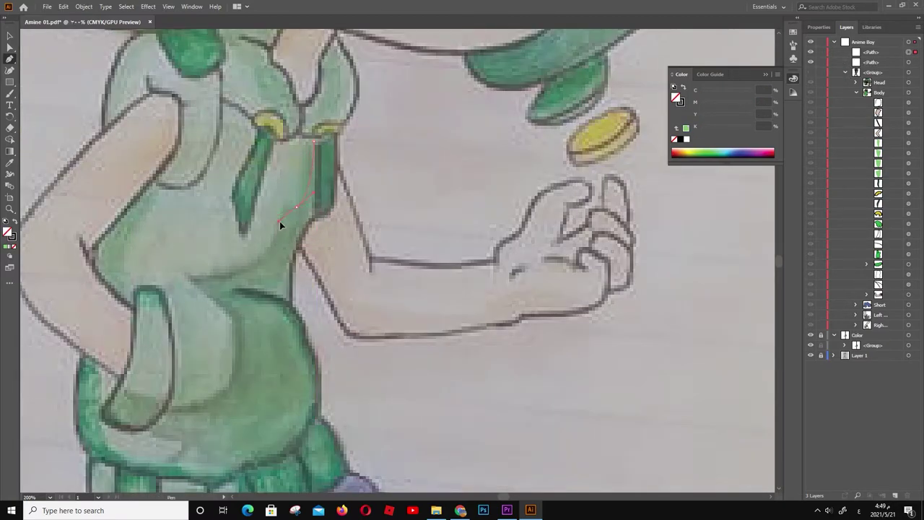
pyautogui.click(236, 361)
pyautogui.click(172, 409)
pyautogui.click(146, 429)
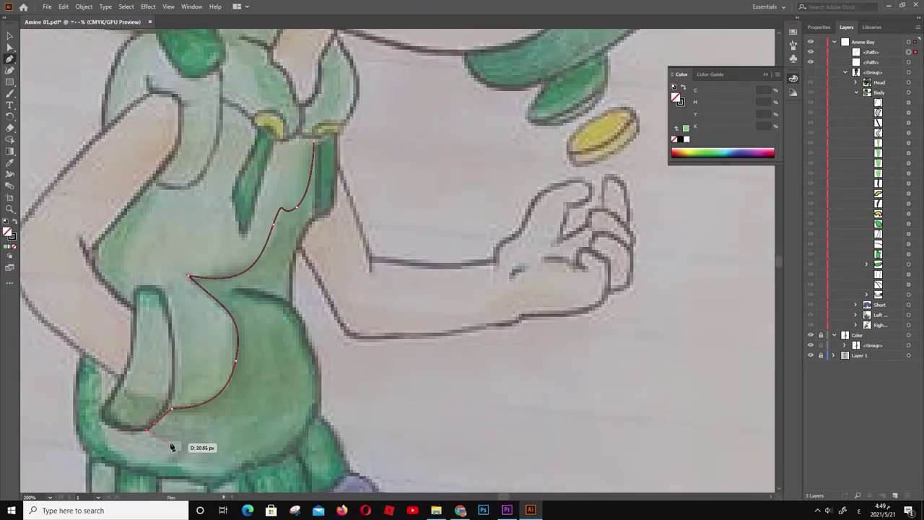
pyautogui.click(159, 471)
pyautogui.click(289, 452)
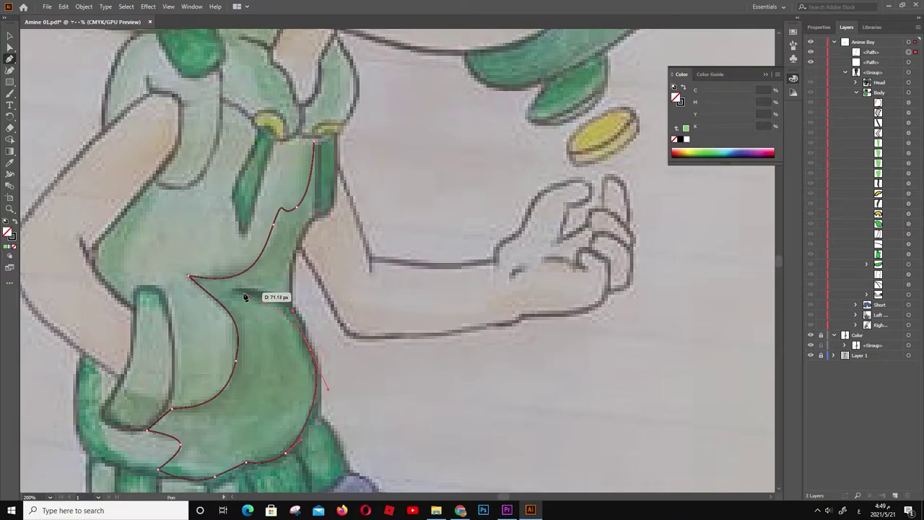
pyautogui.click(287, 302)
pyautogui.click(315, 140)
# Fill the shape with the sampled darker green and move it into the Body group
pyautogui.hotkey('ctrl', '-')
pyautogui.hotkey('ctrl', '-')
pyautogui.hotkey('ctrl', '-')
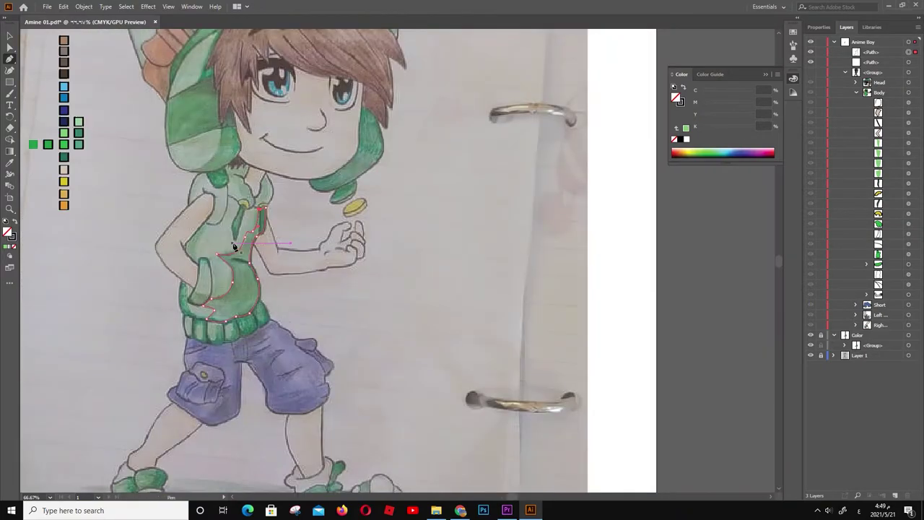
pyautogui.press('i')
pyautogui.click(33, 144)
pyautogui.click(810, 72)
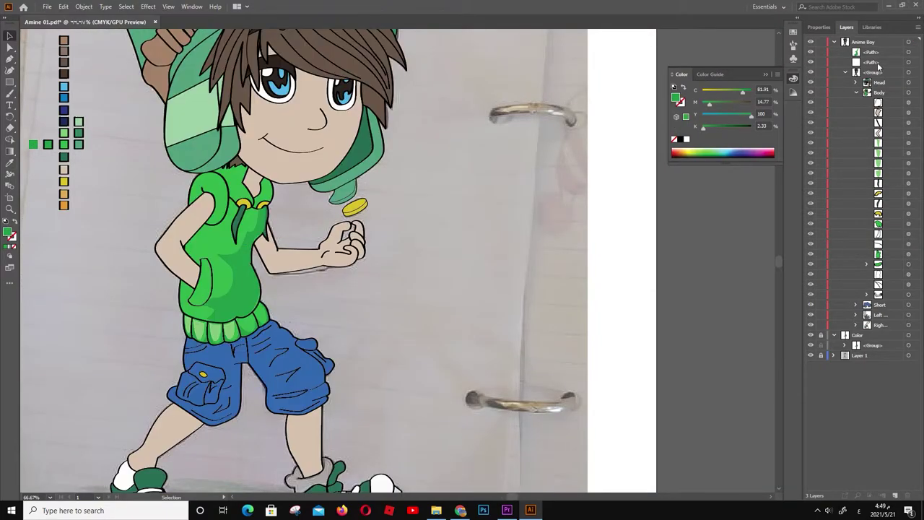
pyautogui.moveTo(871, 62); pyautogui.dragTo(900, 250)
pyautogui.hotkey('ctrl', '+')
pyautogui.hotkey('ctrl', '+')
pyautogui.hotkey('ctrl', '+')
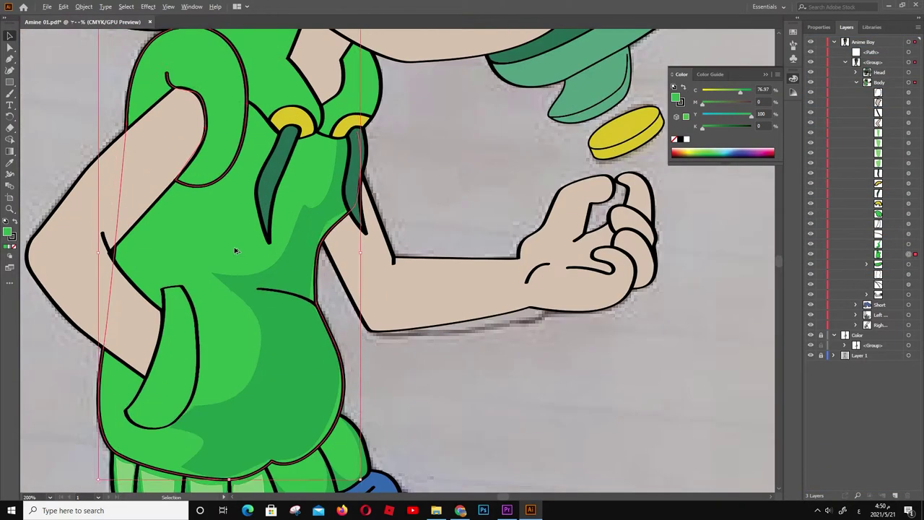
pyautogui.press('a')
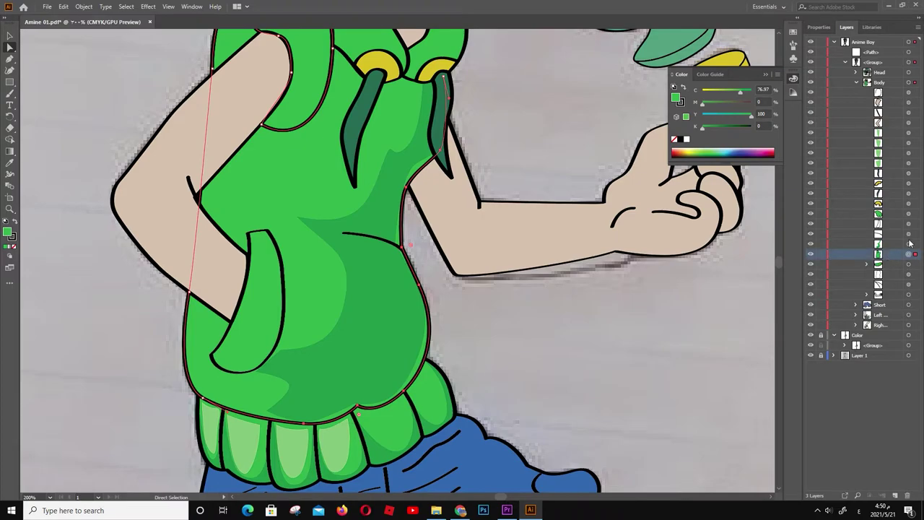
# Fit the shading's lower edge and corner point to the black outline above the ribbing
pyautogui.click(368, 235)
pyautogui.hotkey('ctrl', '+')
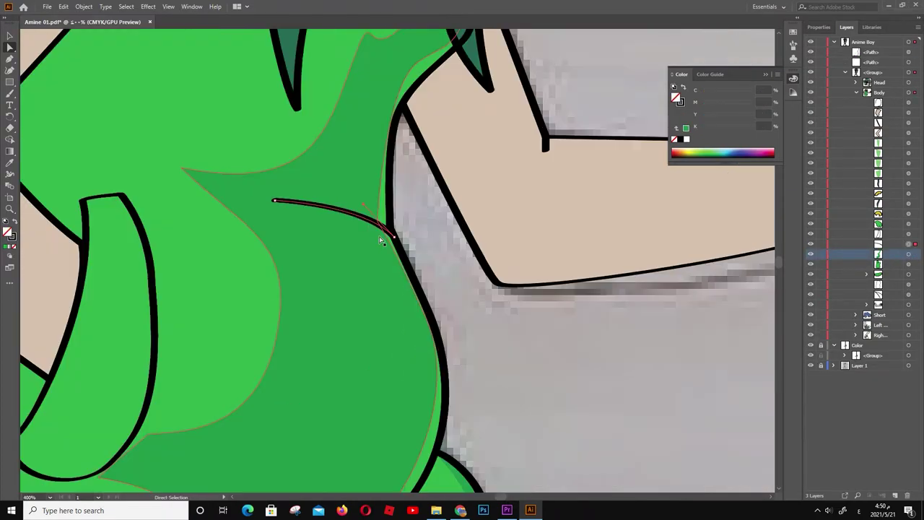
pyautogui.click(383, 239)
pyautogui.scroll(3, 393, 217)
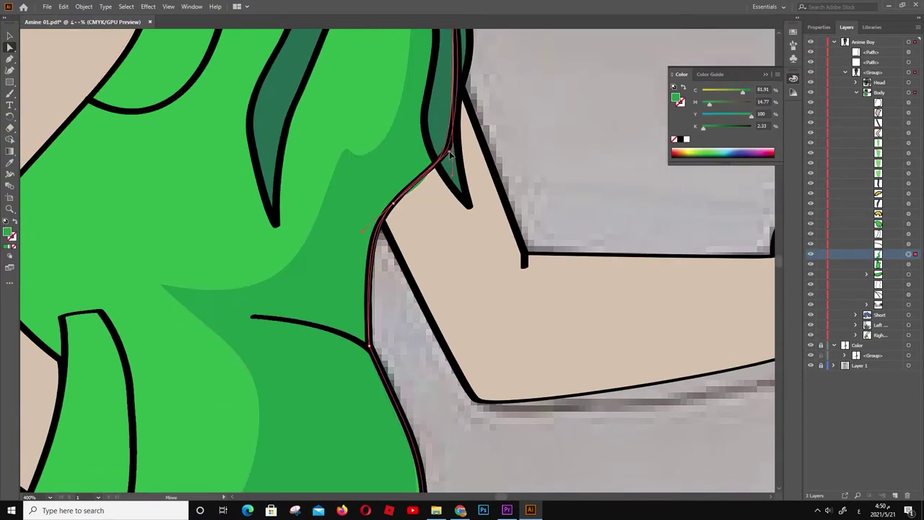
pyautogui.scroll(5, 469, 123)
pyautogui.click(366, 307)
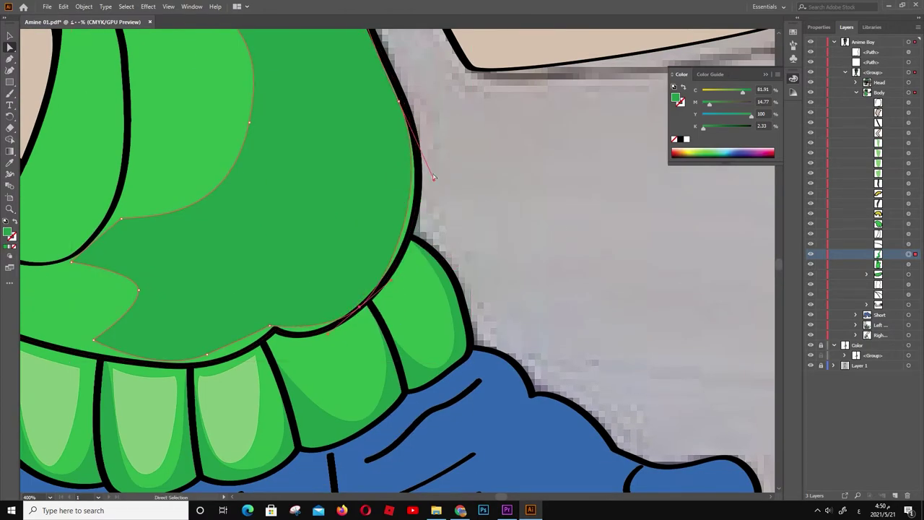
pyautogui.click(275, 331)
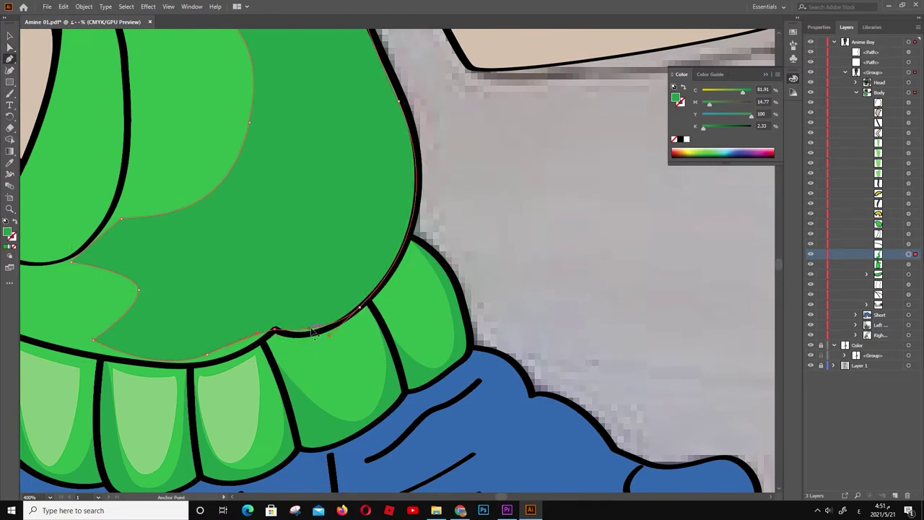
pyautogui.moveTo(220, 352); pyautogui.dragTo(218, 361)
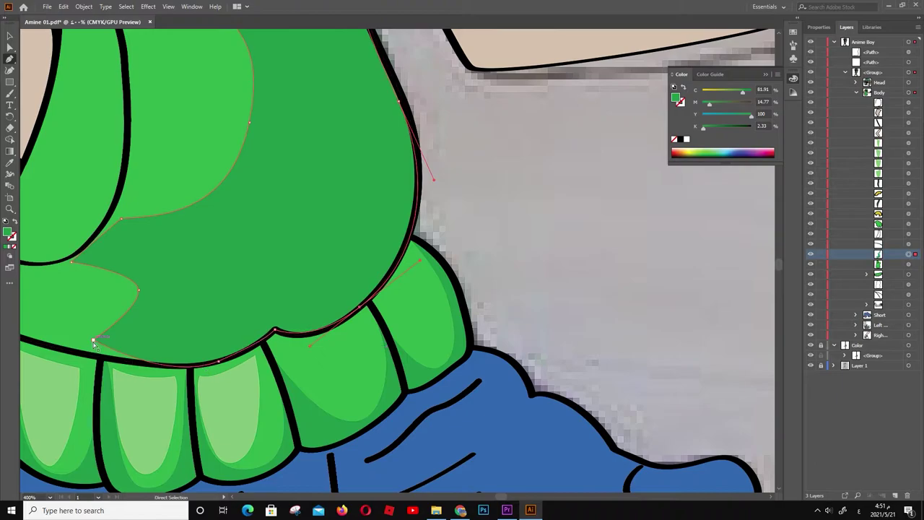
pyautogui.moveTo(122, 220); pyautogui.dragTo(108, 216)
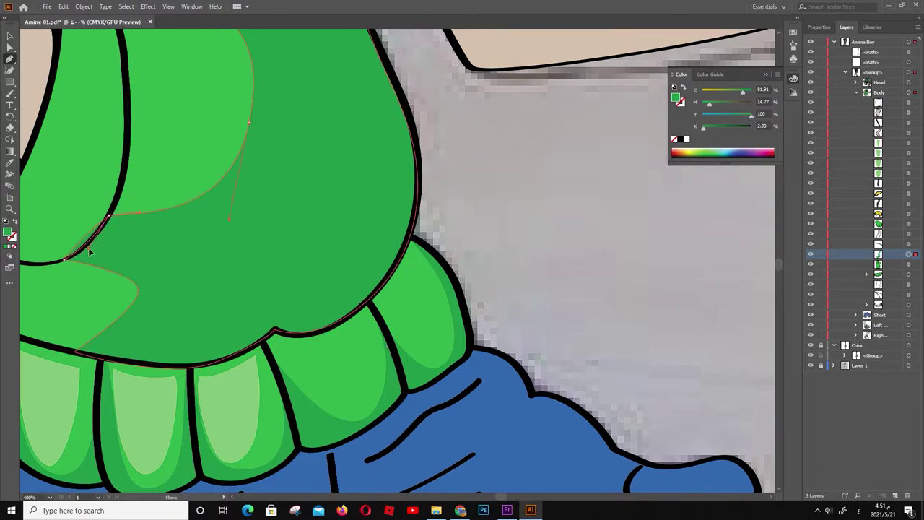
pyautogui.scroll(-4, 89, 252)
pyautogui.scroll(1, 212, 268)
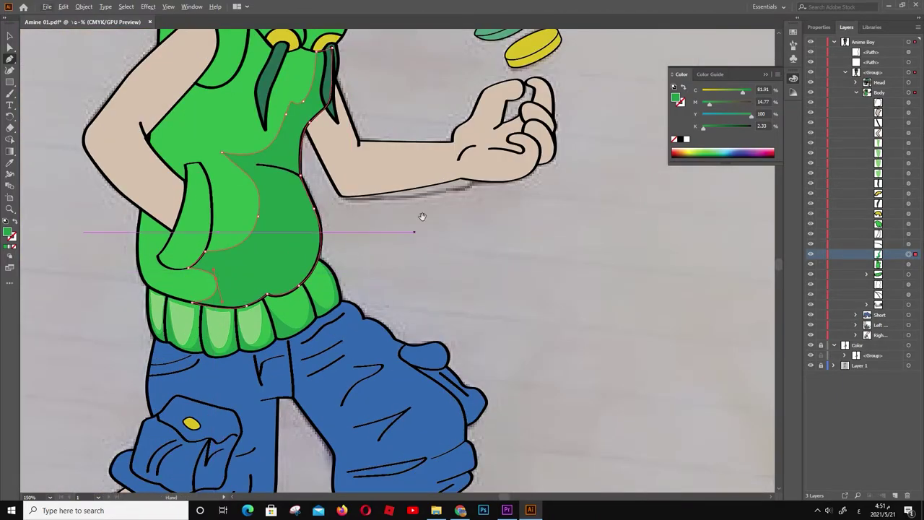
# Draw a small patch on the hood's right side and fill it with the hood's light green
pyautogui.scroll(-2, 470, 289)
pyautogui.scroll(-2, 520, 303)
pyautogui.scroll(2, 419, 188)
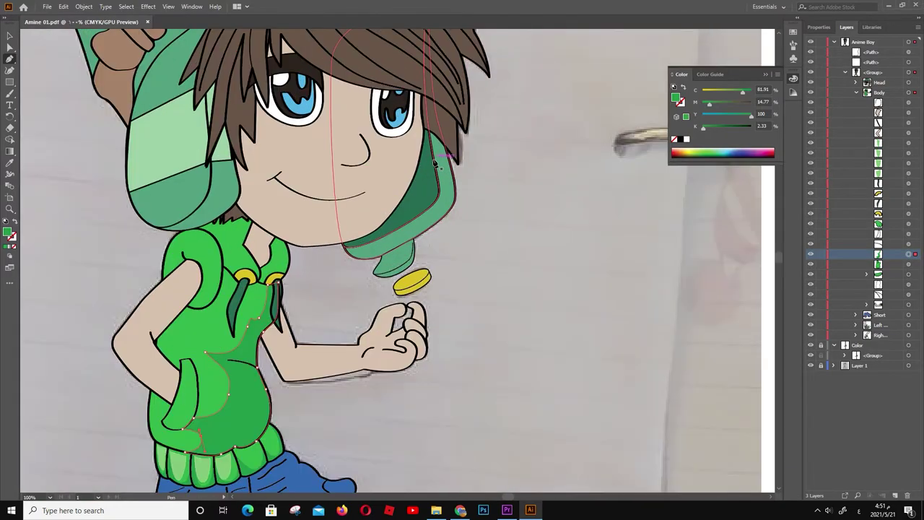
pyautogui.click(435, 163)
pyautogui.click(444, 154)
pyautogui.press('i')
pyautogui.click(174, 144)
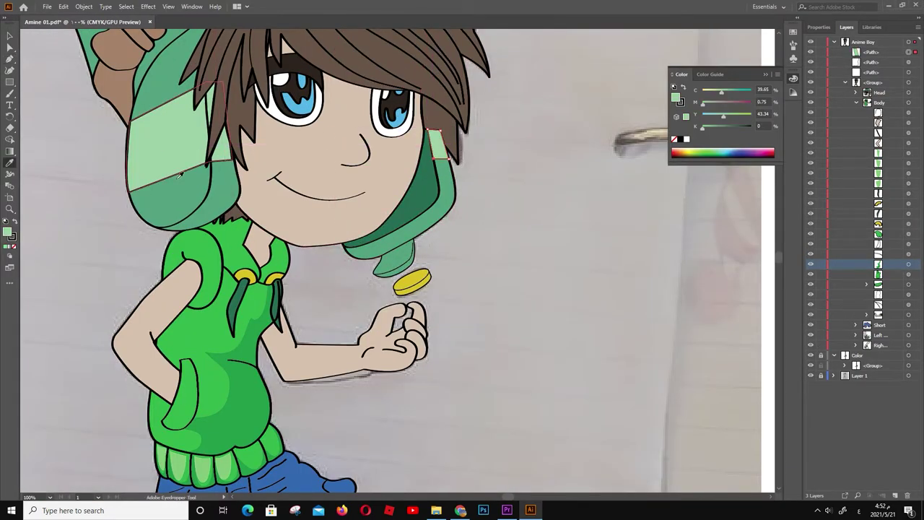
pyautogui.press('v')
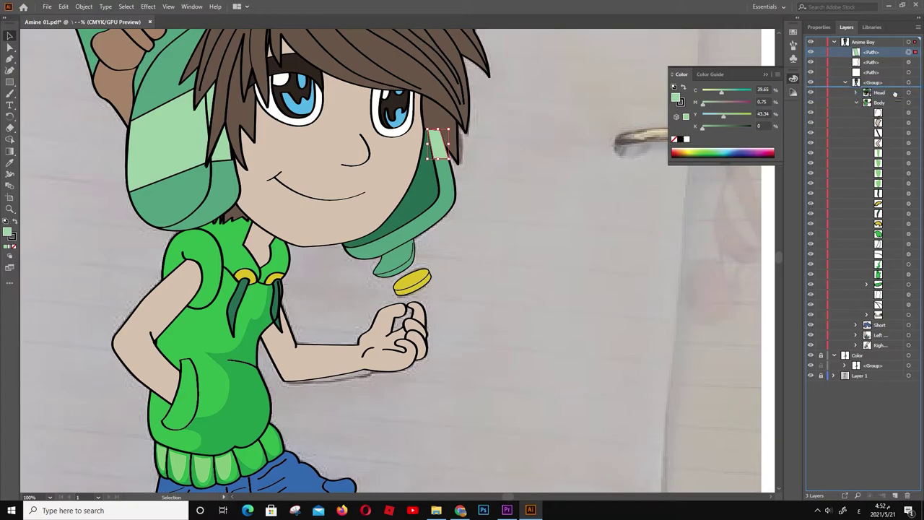
# Move the patch into the Head group below the hood outlines, then select the stray path
pyautogui.moveTo(896, 58)
pyautogui.mouseDown()
pyautogui.moveTo(893, 468)
pyautogui.moveTo(870, 79)
pyautogui.mouseUp()
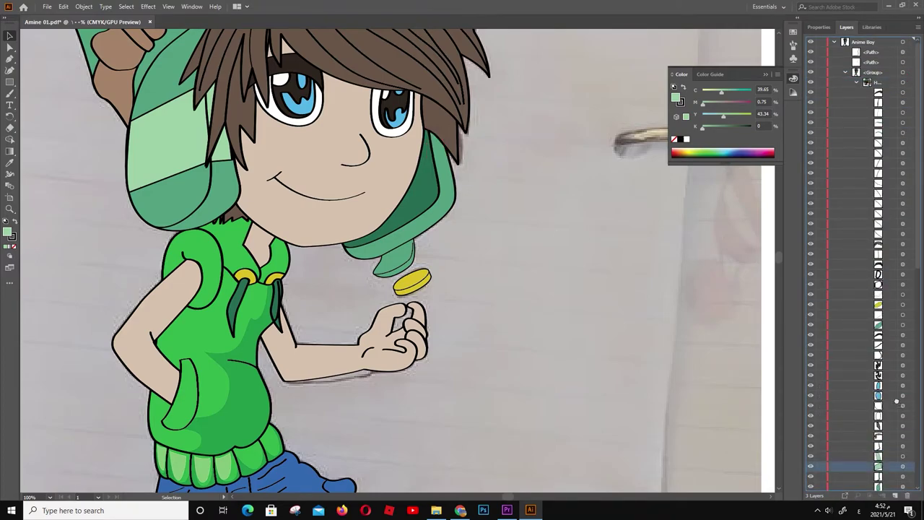
pyautogui.press('a')
pyautogui.click(446, 186)
pyautogui.moveTo(894, 83)
pyautogui.mouseDown()
pyautogui.moveTo(892, 457)
pyautogui.moveTo(890, 447)
pyautogui.mouseUp()
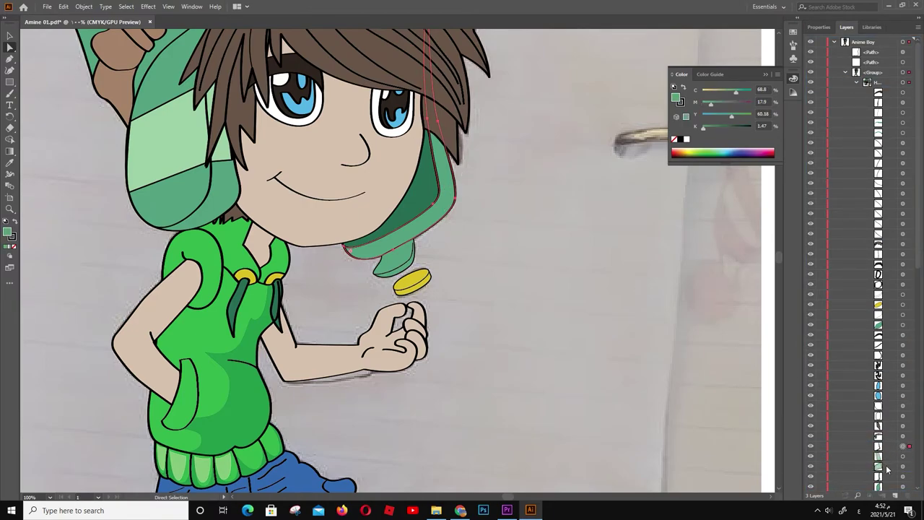
pyautogui.click(651, 245)
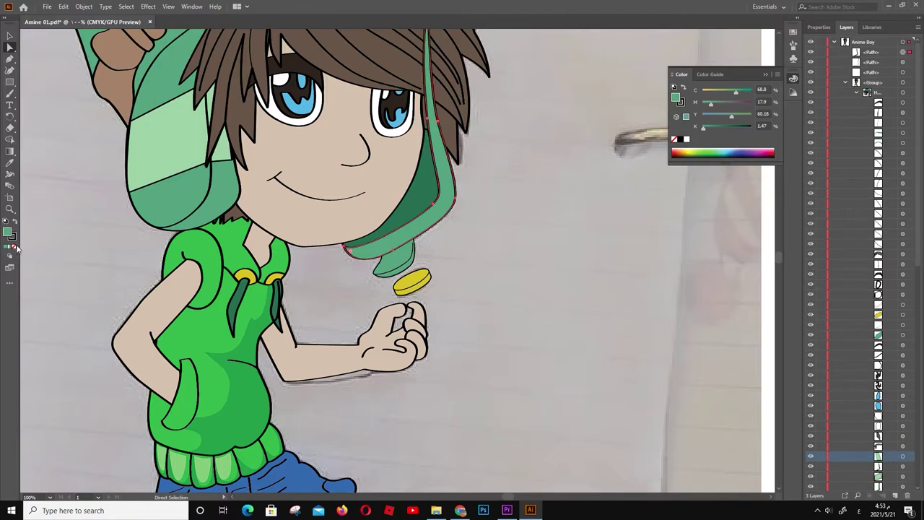
pyautogui.click(623, 249)
pyautogui.click(889, 54)
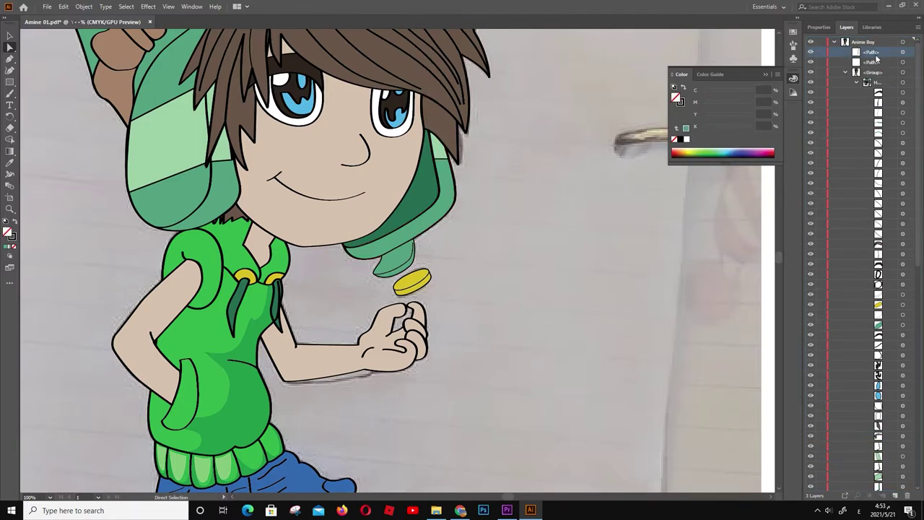
# Delete the stray path and select the yellow coin
pyautogui.press('Delete')
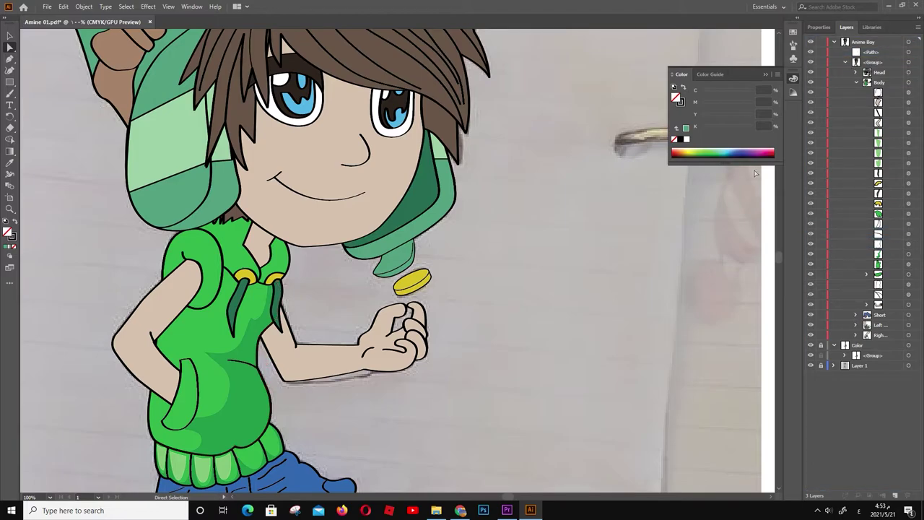
pyautogui.scroll(3, 419, 285)
pyautogui.click(417, 283)
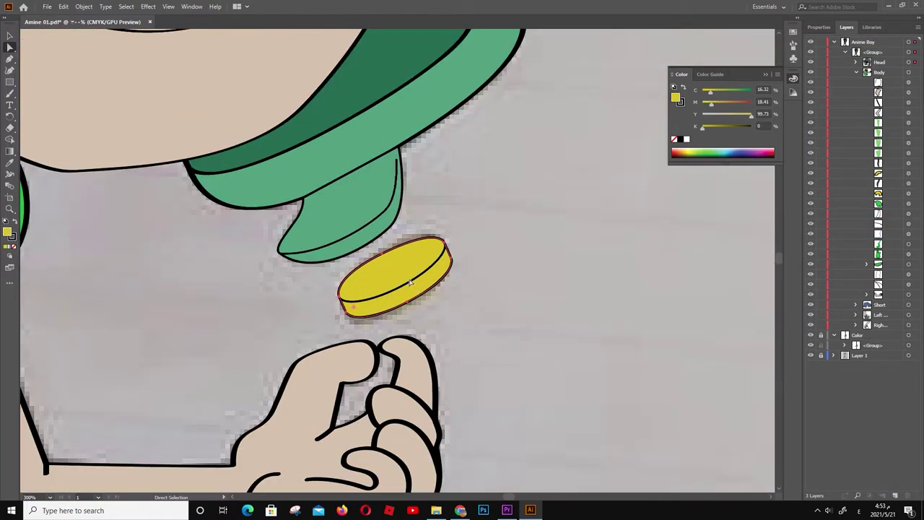
pyautogui.scroll(-2, 512, 227)
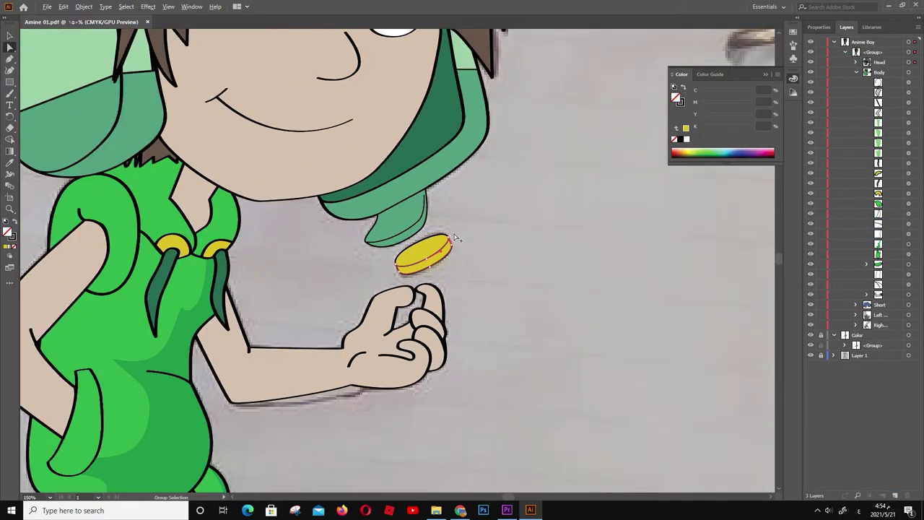
pyautogui.scroll(-1, 511, 227)
# Dock the Gradient panel beside the colour settings and apply a gradient fill to the coin
pyautogui.click(192, 6)
pyautogui.click(434, 231)
pyautogui.moveTo(577, 185); pyautogui.dragTo(740, 74)
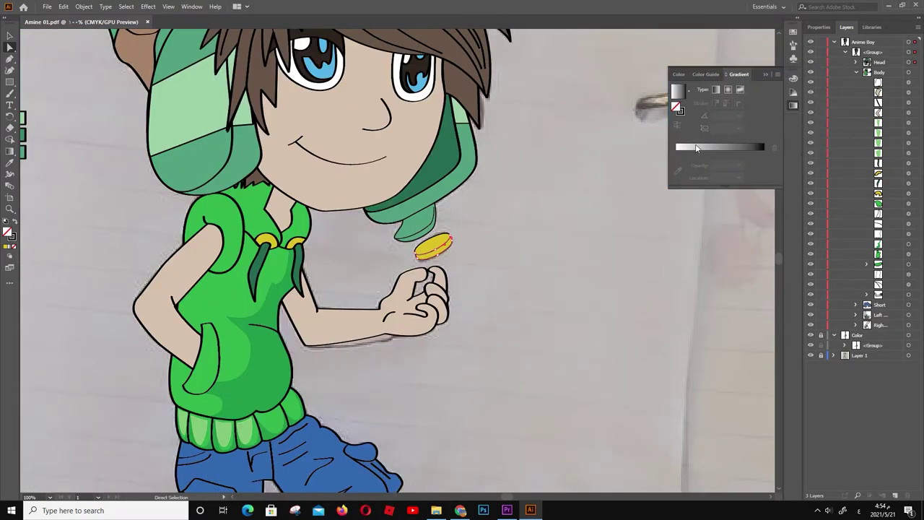
pyautogui.click(678, 91)
# Set the coin's gradient stops to its sampled yellow and a paler CMYK yellow
pyautogui.doubleClick(676, 153)
pyautogui.click(436, 244)
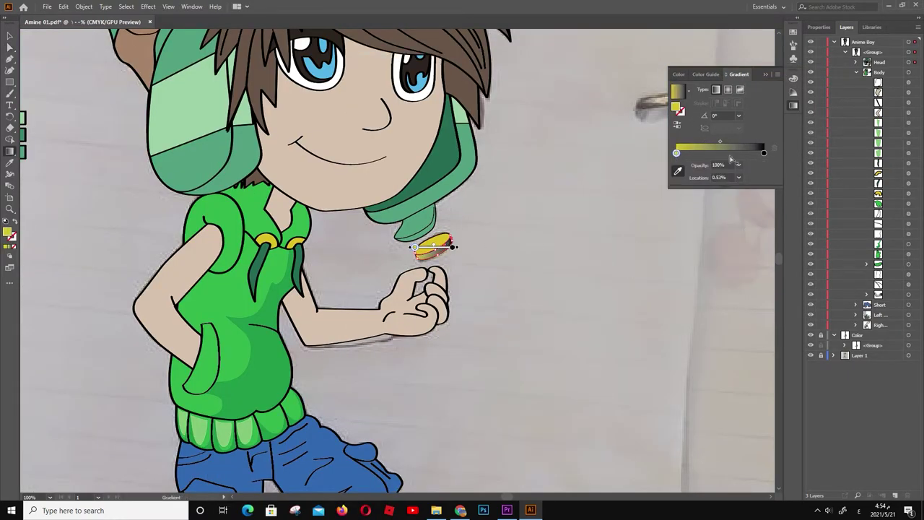
pyautogui.doubleClick(720, 153)
pyautogui.click(640, 187)
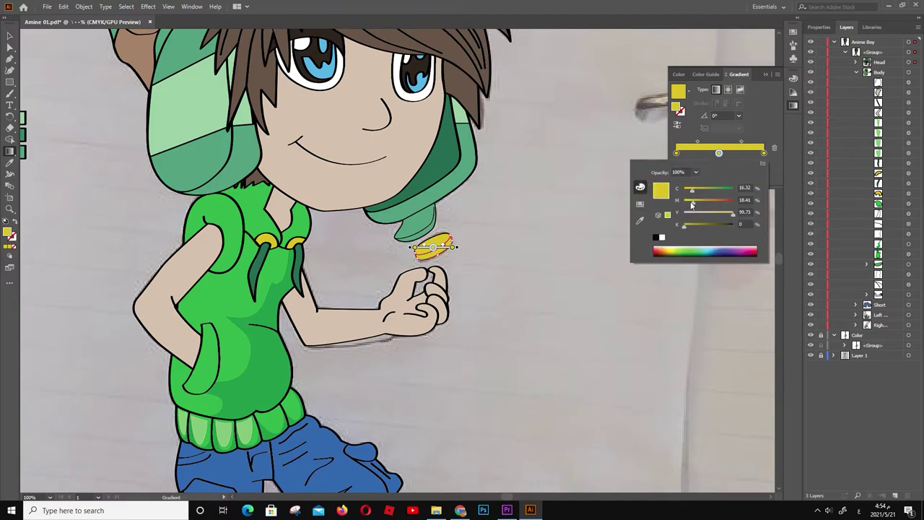
pyautogui.moveTo(723, 213); pyautogui.dragTo(709, 218)
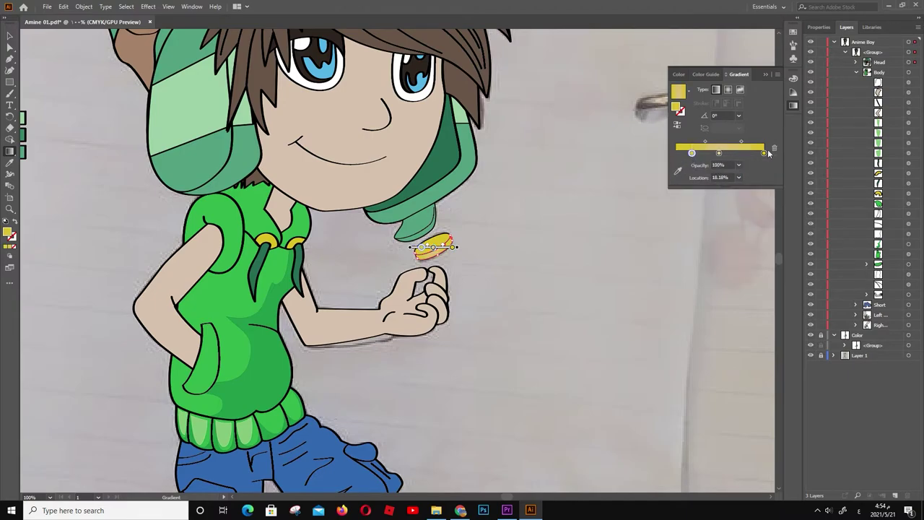
# Add a third gradient stop at the left end and colour it orange
pyautogui.doubleClick(679, 110)
pyautogui.click(783, 233)
pyautogui.click(677, 153)
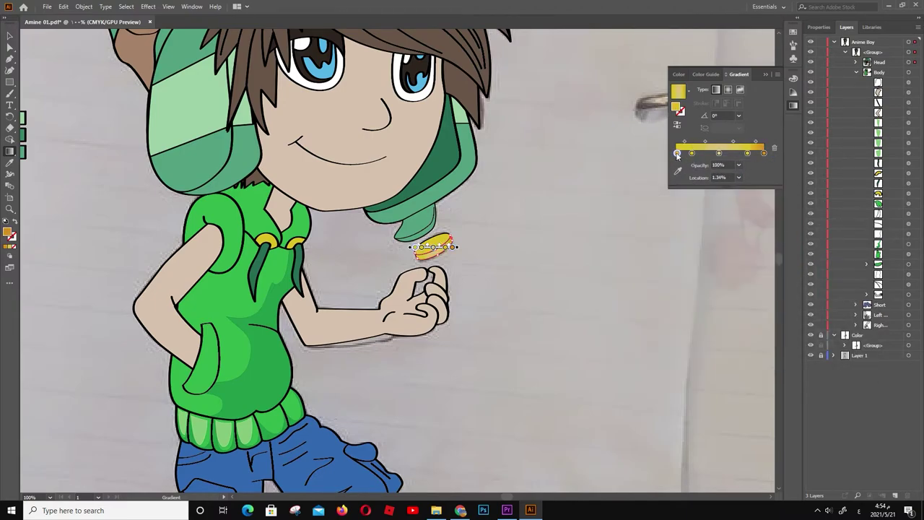
pyautogui.doubleClick(677, 153)
pyautogui.click(640, 204)
pyautogui.click(732, 183)
# Deselect the coin and save the document
pyautogui.press('v')
pyautogui.click(592, 360)
pyautogui.hotkey('ctrl', 's')
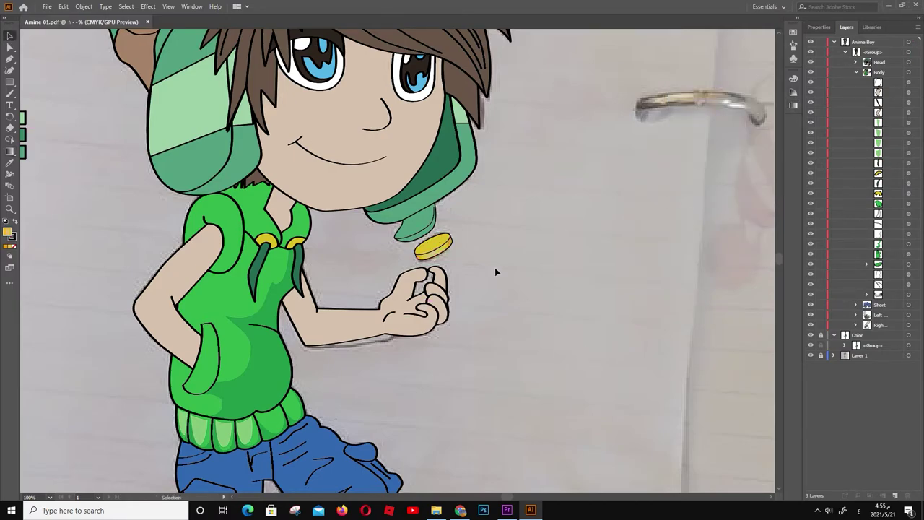
# Select the hood's left piece and give it a linear gradient at a 90° angle
pyautogui.click(202, 156)
pyautogui.press('a')
pyautogui.click(202, 155)
pyautogui.click(793, 106)
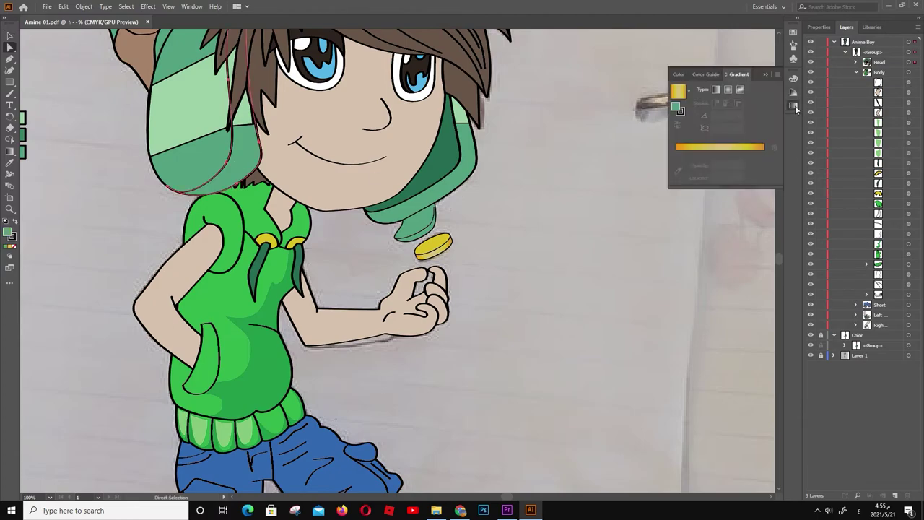
pyautogui.click(716, 91)
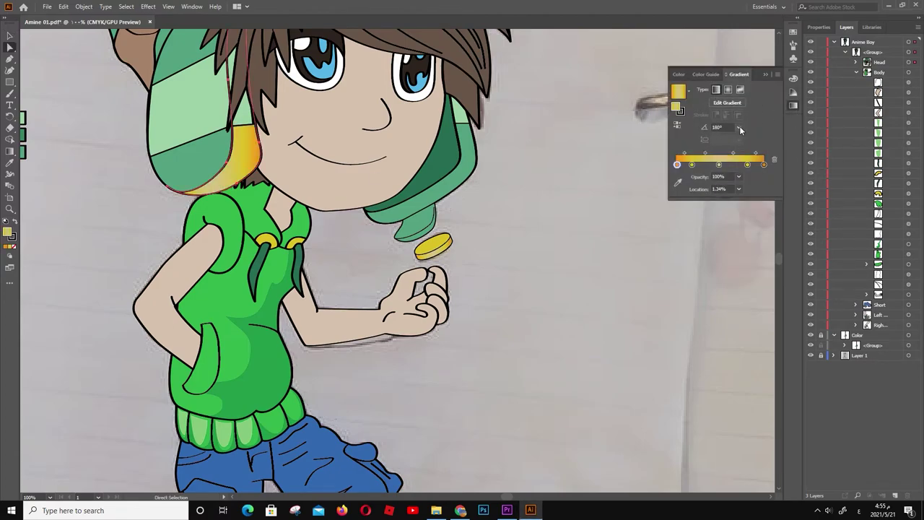
pyautogui.click(739, 129)
pyautogui.click(763, 184)
# Remove the extra yellow stop, make the first stop green, and move the middle stop to about 33%
pyautogui.moveTo(747, 164); pyautogui.dragTo(760, 206)
pyautogui.doubleClick(677, 165)
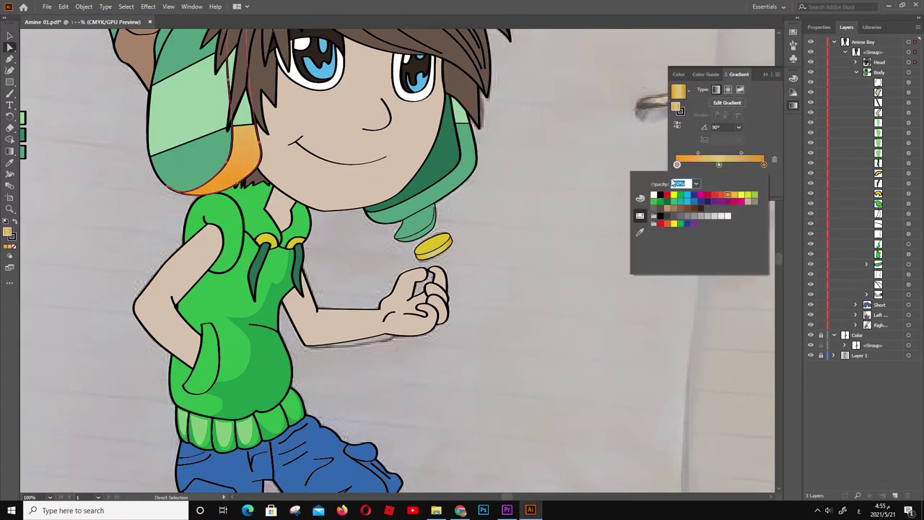
pyautogui.click(664, 201)
pyautogui.moveTo(719, 153); pyautogui.dragTo(704, 153)
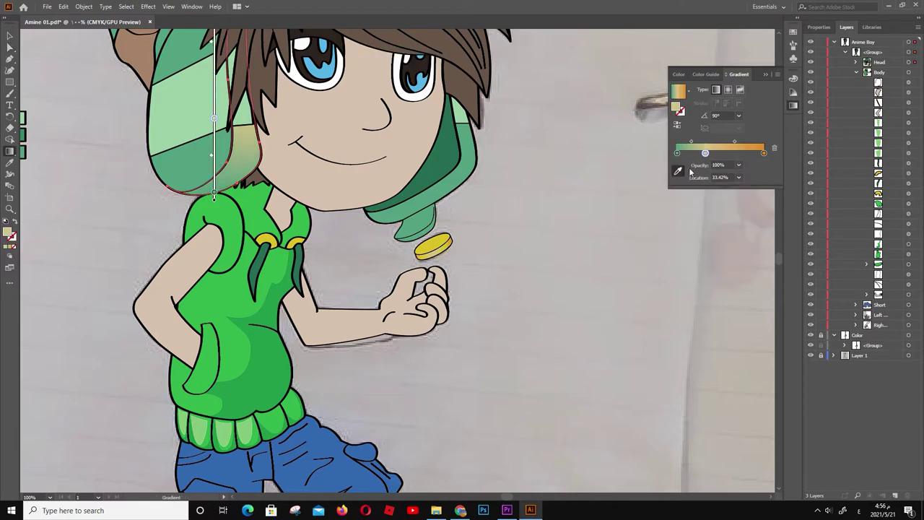
# Add another gradient stop near the right and set it to the pasted green
pyautogui.doubleClick(681, 110)
pyautogui.click(838, 229)
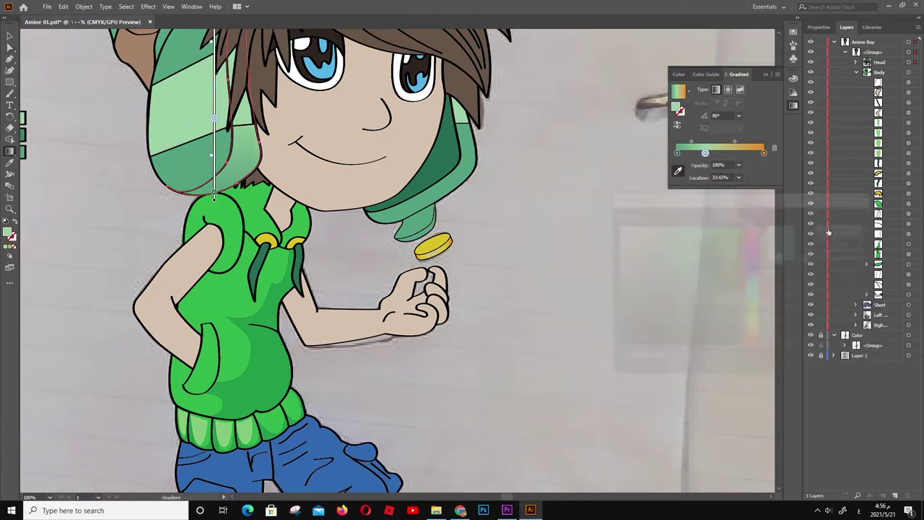
pyautogui.click(749, 154)
pyautogui.doubleClick(735, 154)
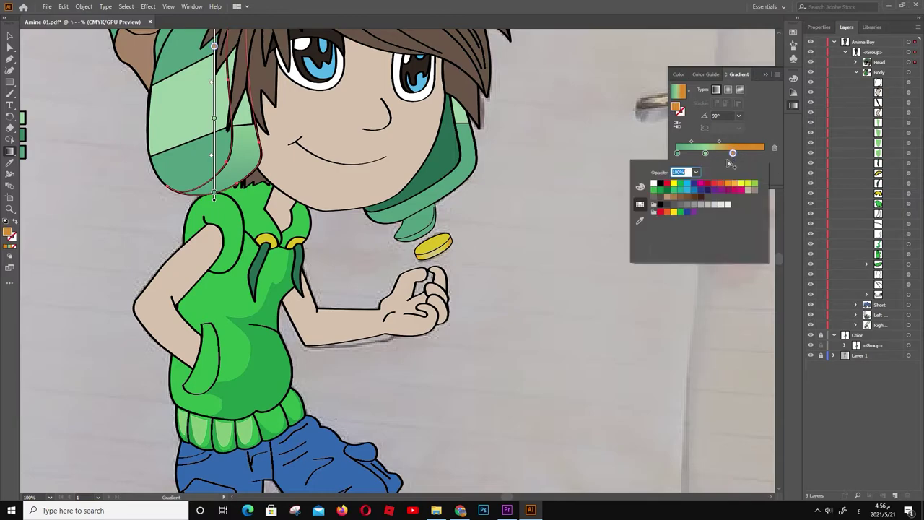
pyautogui.click(641, 185)
pyautogui.doubleClick(663, 192)
pyautogui.write('2AD878')
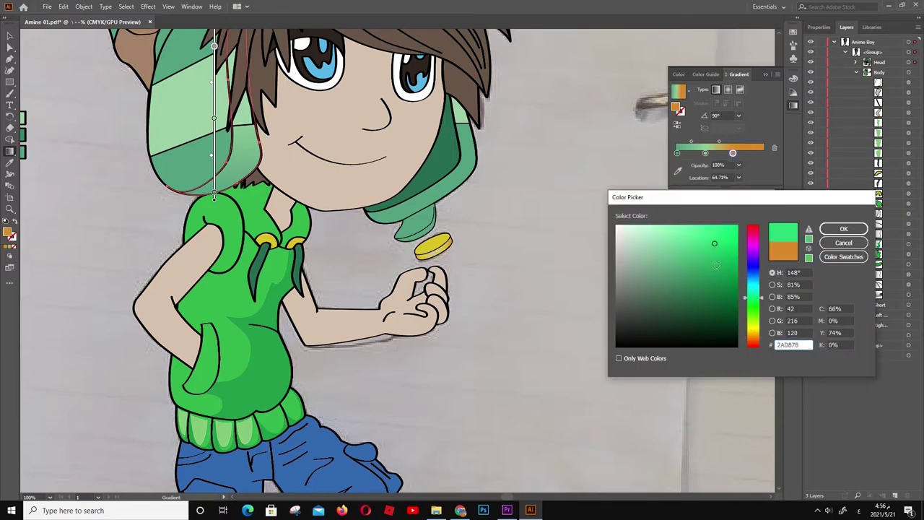
pyautogui.press('Return')
# Move the green stops left to about 29% and add a stop at about 71%
pyautogui.moveTo(735, 154); pyautogui.dragTo(701, 154)
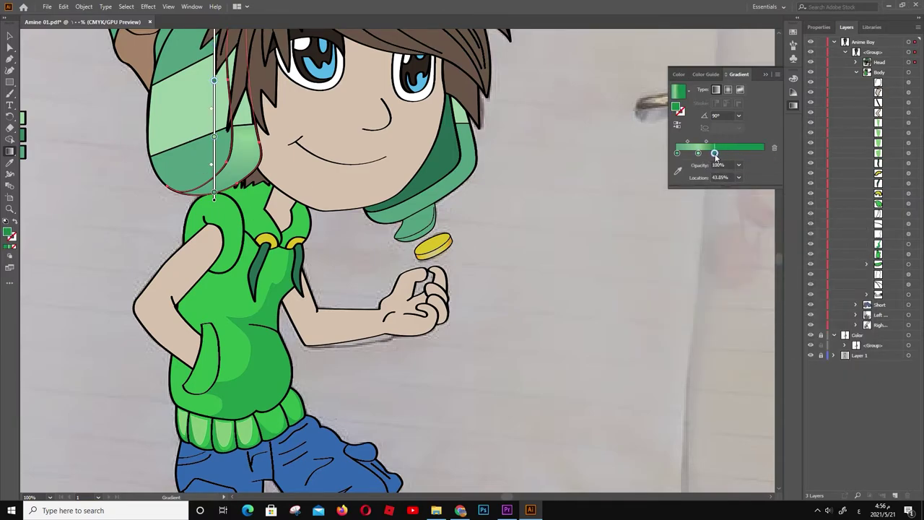
pyautogui.doubleClick(699, 154)
pyautogui.click(821, 230)
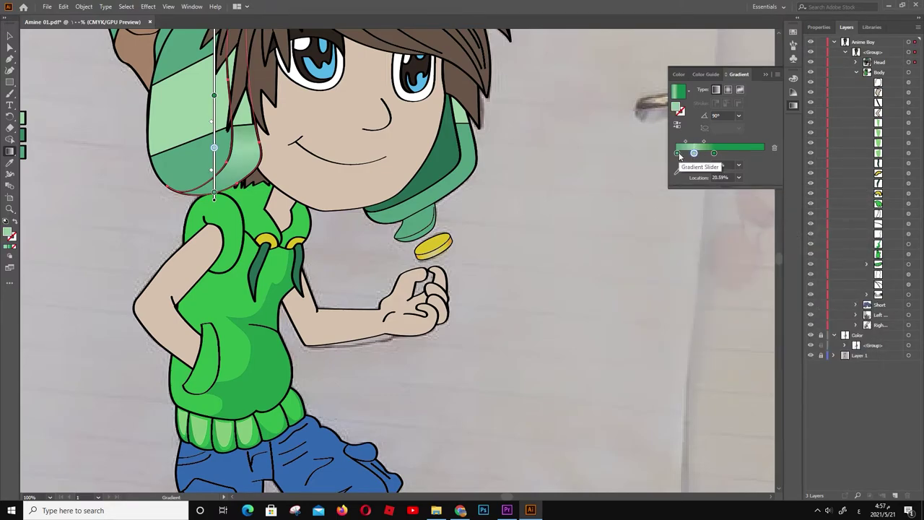
pyautogui.moveTo(715, 153); pyautogui.dragTo(706, 153)
pyautogui.click(739, 153)
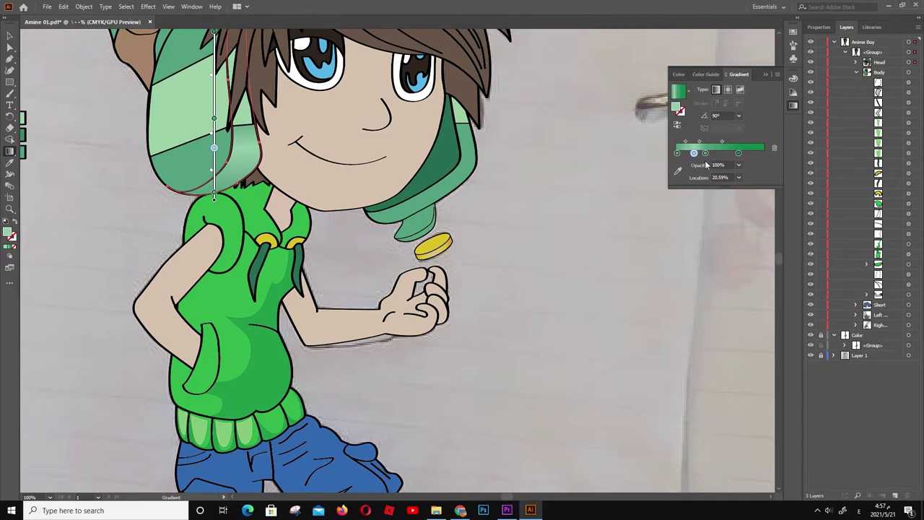
pyautogui.hotkey('ctrl', '-')
# Set the 90° gradient angle on the hood piece beside the face, then deselect it
pyautogui.press('i')
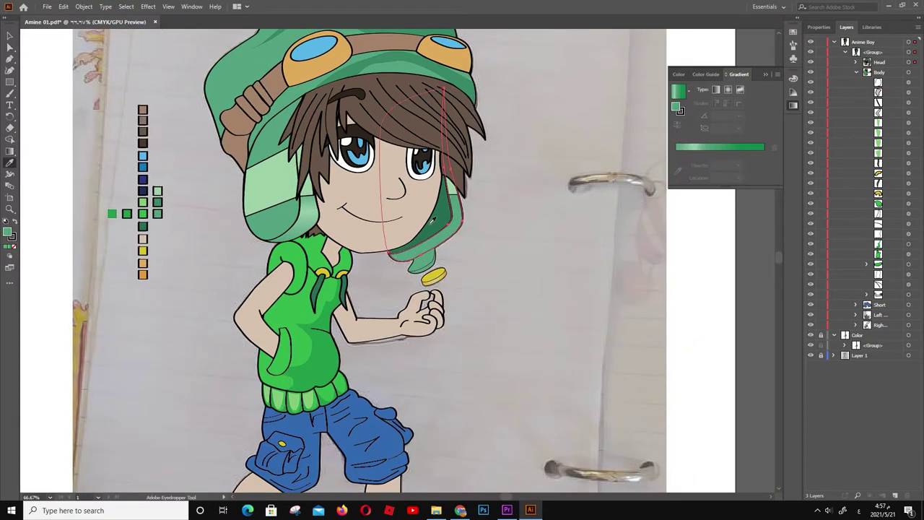
pyautogui.click(316, 226)
pyautogui.write('90')
pyautogui.press('Return')
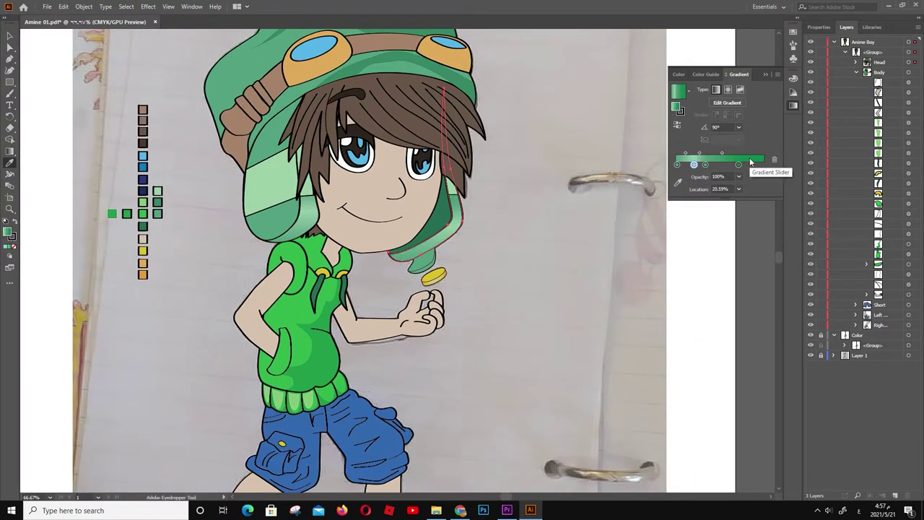
pyautogui.press('g')
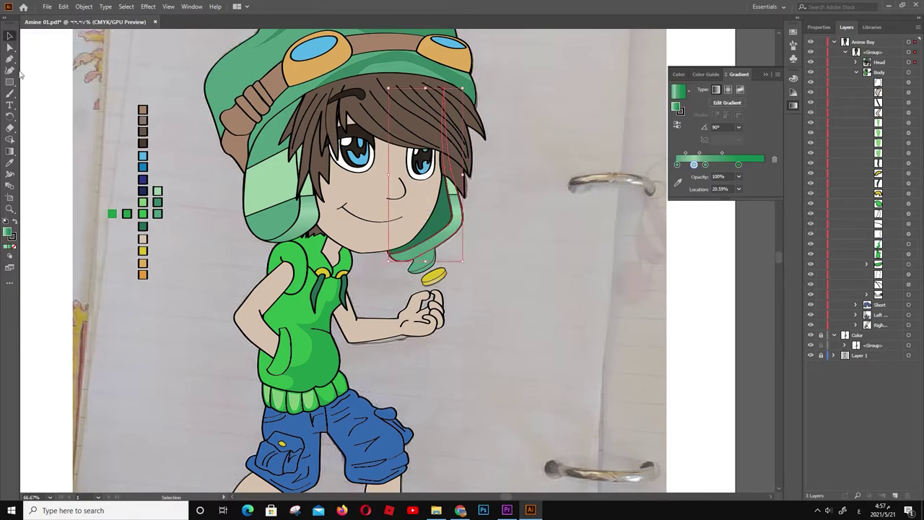
pyautogui.press('v')
pyautogui.click(66, 93)
# Give the brown band across the hood a linear gradient with brown end and middle stops
pyautogui.press('a')
pyautogui.click(384, 43)
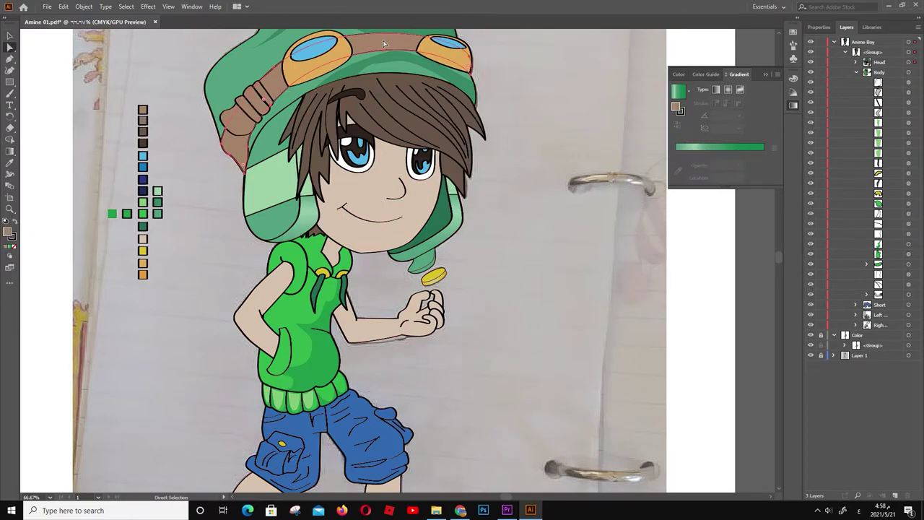
pyautogui.click(716, 89)
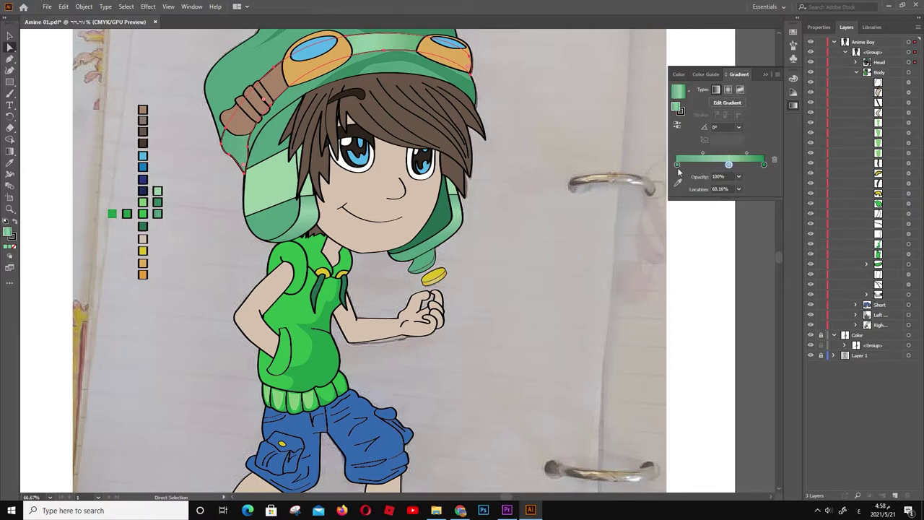
pyautogui.press('g')
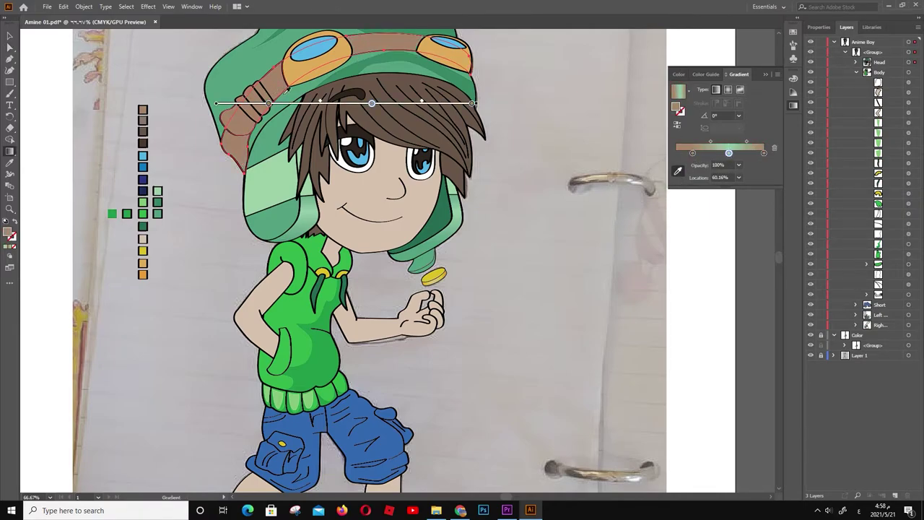
pyautogui.click(729, 153)
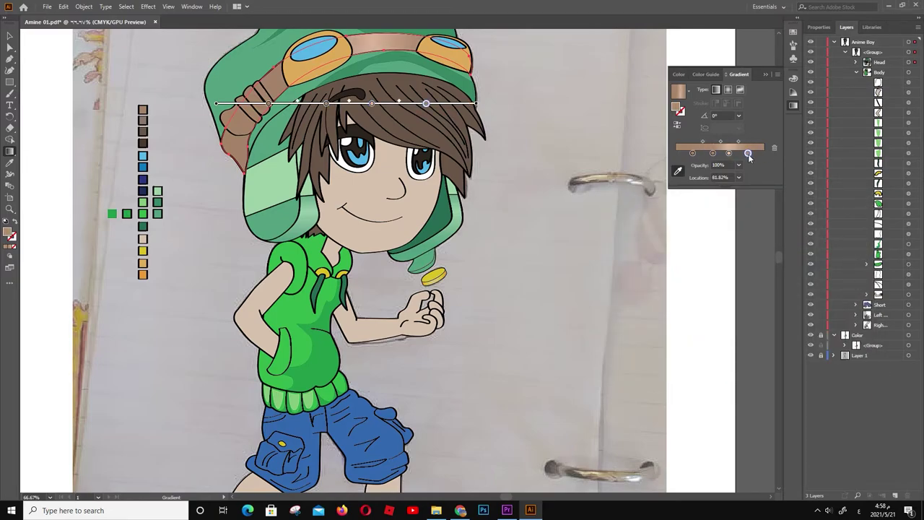
pyautogui.doubleClick(729, 152)
pyautogui.click(820, 231)
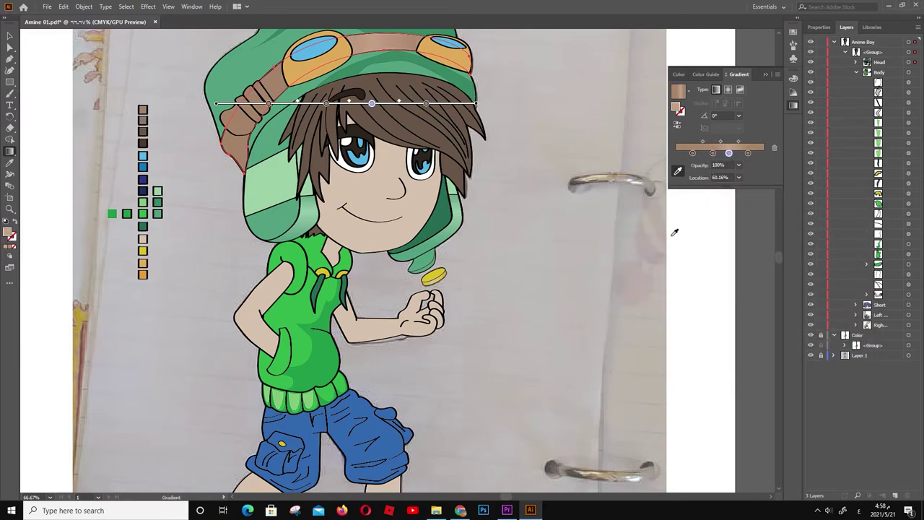
pyautogui.press('v')
pyautogui.scroll(2, 385, 121)
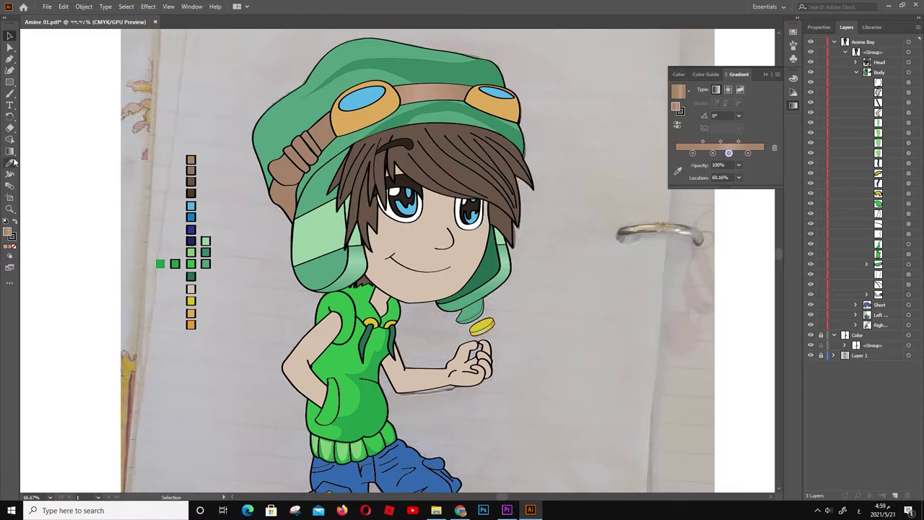
# Reposition the left goggle rim's gradient stops to the start and about 78%, keeping the orange end
pyautogui.click(361, 120)
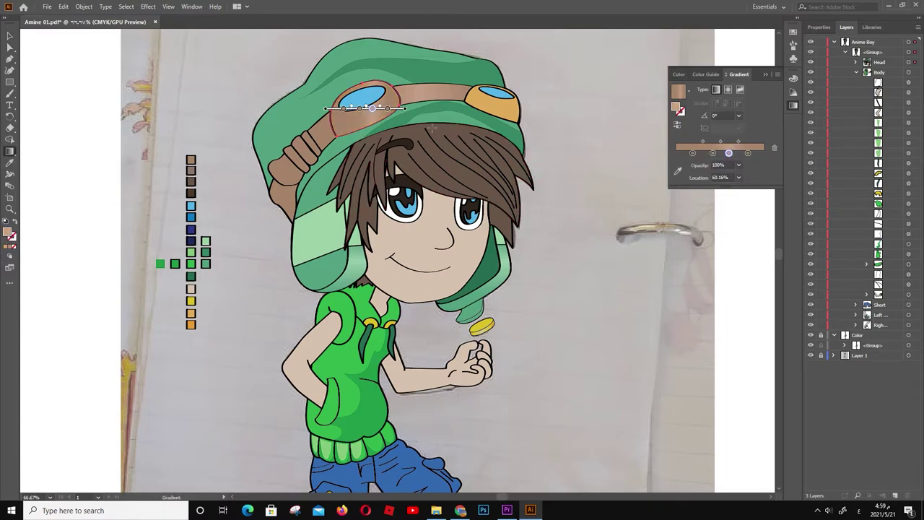
pyautogui.moveTo(693, 153); pyautogui.dragTo(676, 153)
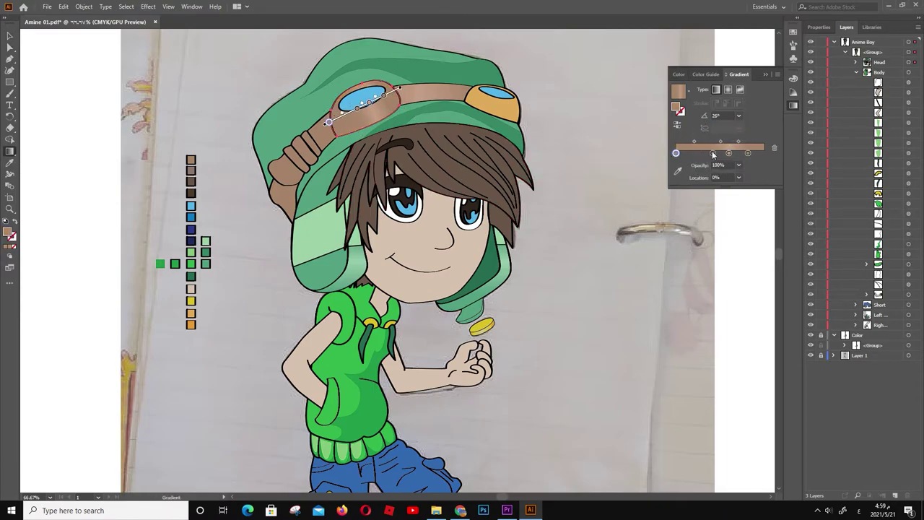
pyautogui.moveTo(754, 153); pyautogui.dragTo(745, 153)
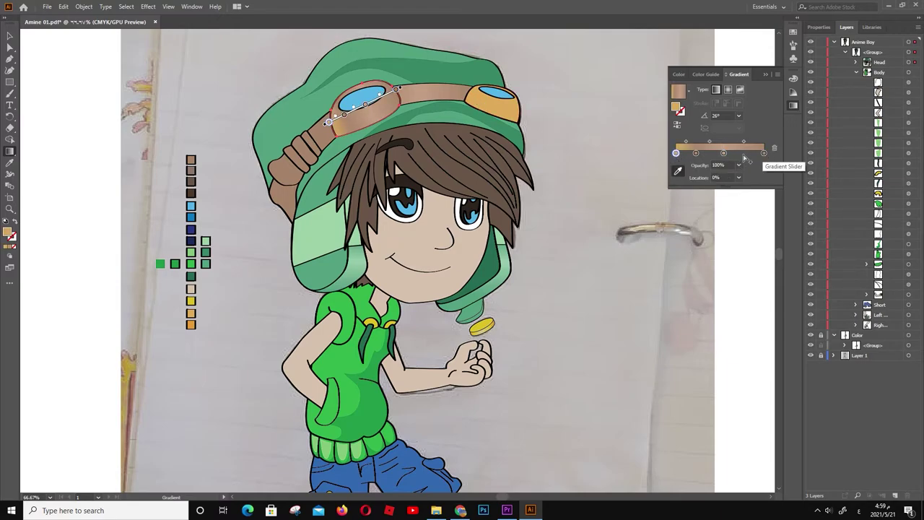
pyautogui.click(695, 153)
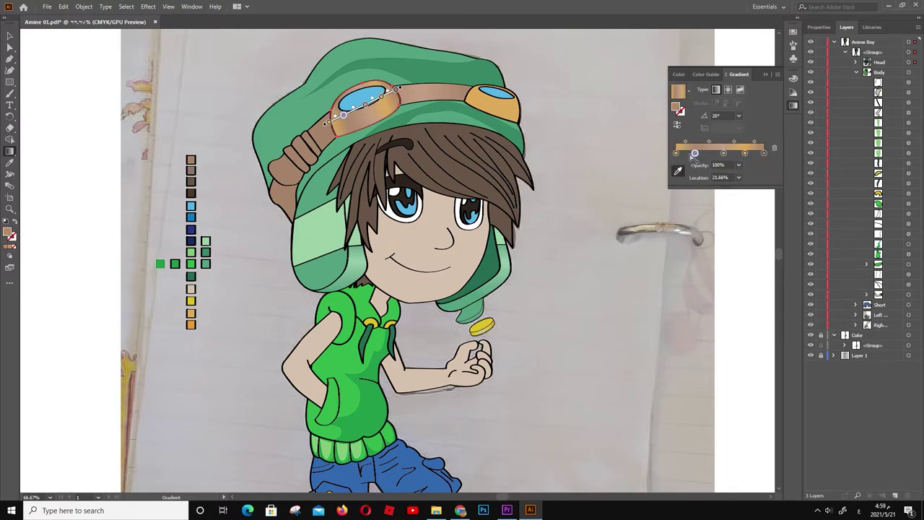
pyautogui.doubleClick(764, 153)
pyautogui.click(837, 229)
pyautogui.doubleClick(764, 154)
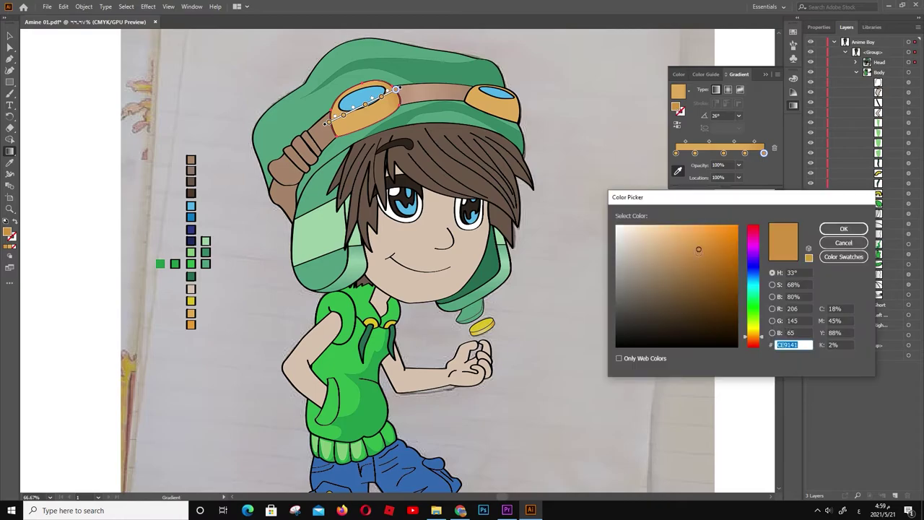
pyautogui.press('Return')
# Add a middle stop at about 49% to the left rim's gradient
pyautogui.doubleClick(695, 153)
pyautogui.click(843, 229)
pyautogui.click(719, 153)
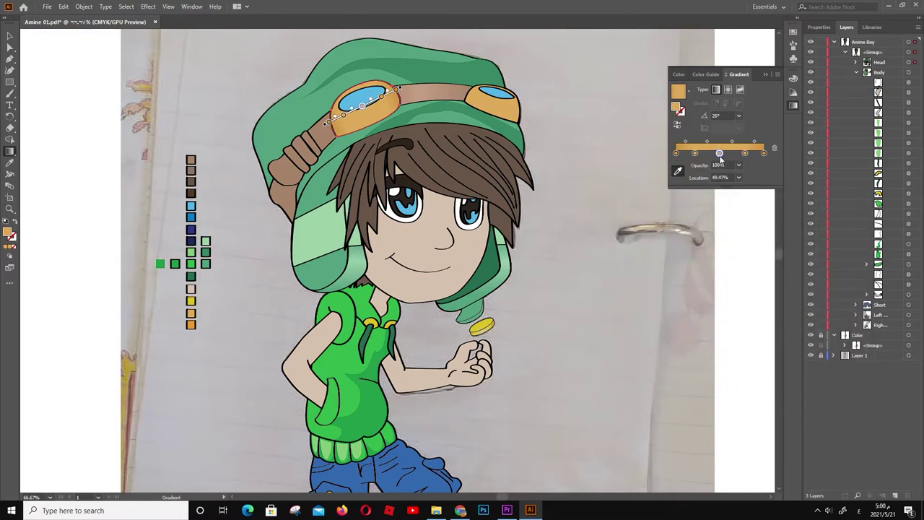
pyautogui.doubleClick(720, 153)
pyautogui.click(830, 230)
# Apply the orange gradient to the right goggle rim at a -20° angle
pyautogui.click(9, 47)
pyautogui.click(497, 101)
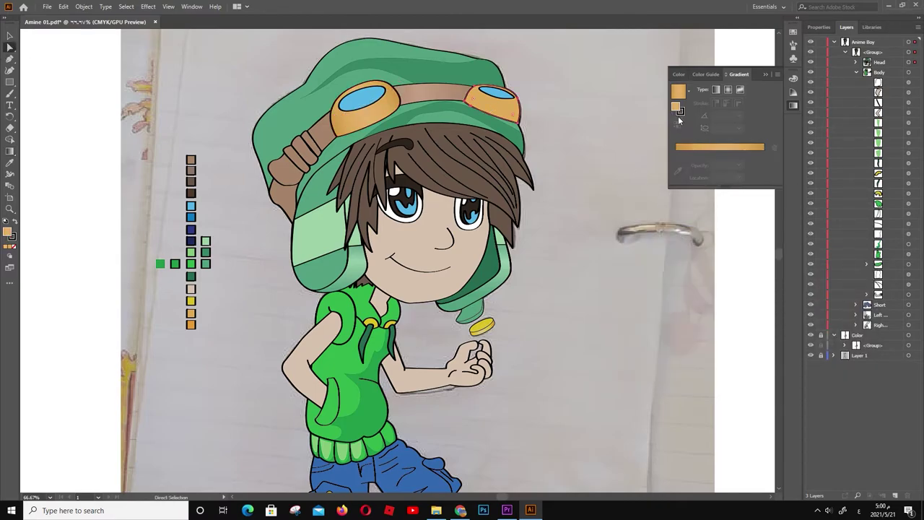
pyautogui.write('-20')
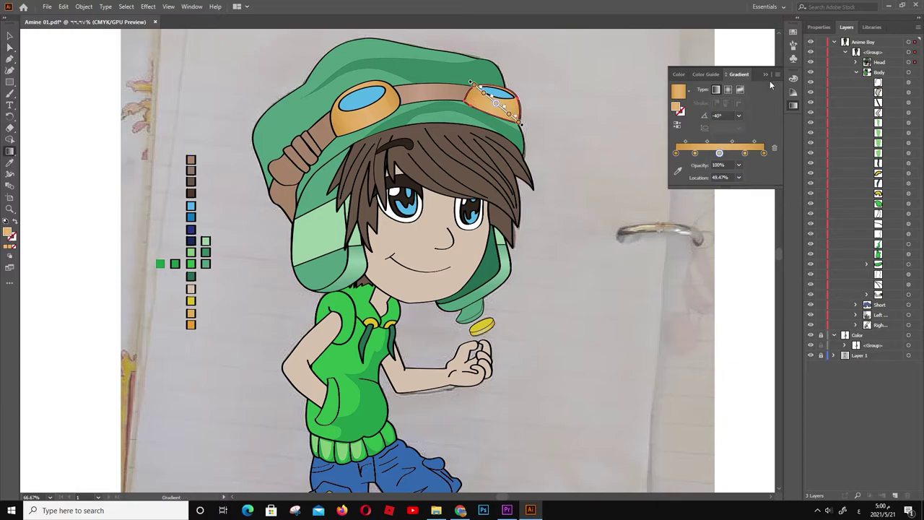
pyautogui.press('Return')
pyautogui.press('v')
pyautogui.click(97, 214)
# Give the hair a freeform gradient and set its first colour points to brown
pyautogui.click(471, 188)
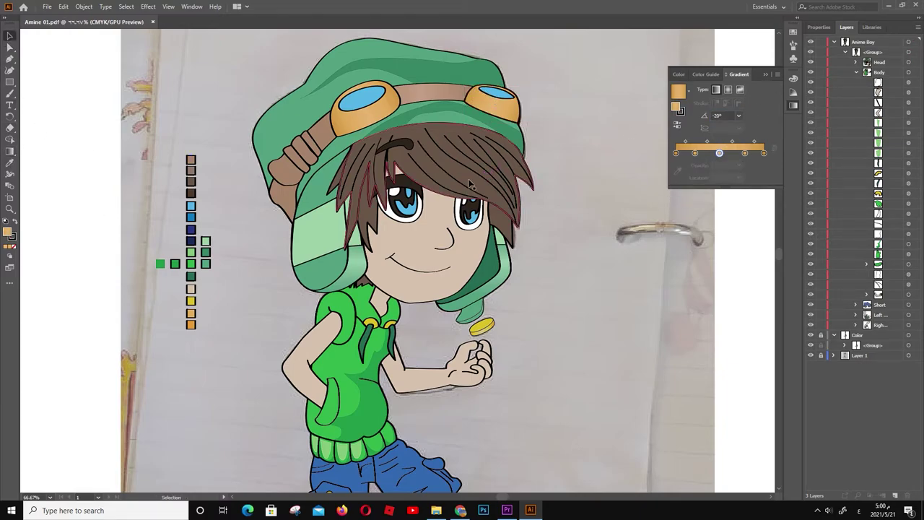
pyautogui.press('a')
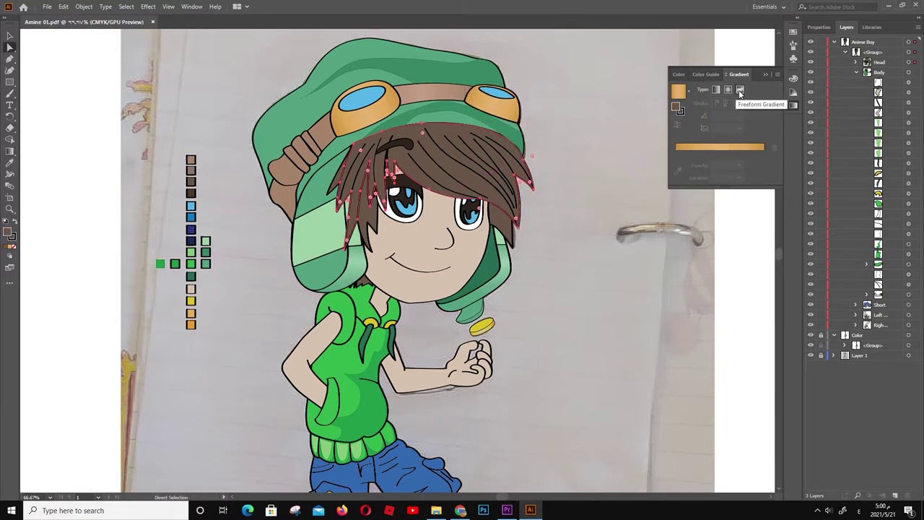
pyautogui.click(740, 90)
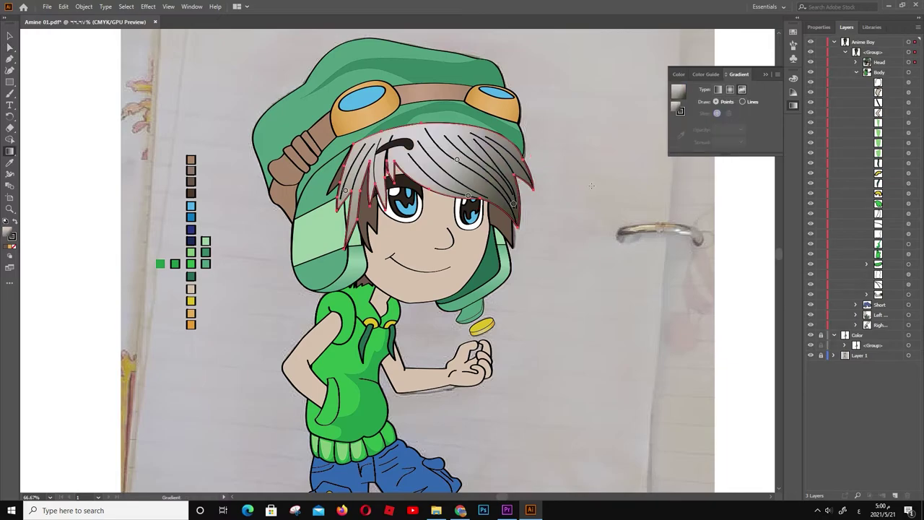
pyautogui.doubleClick(457, 161)
pyautogui.click(645, 301)
pyautogui.press('Return')
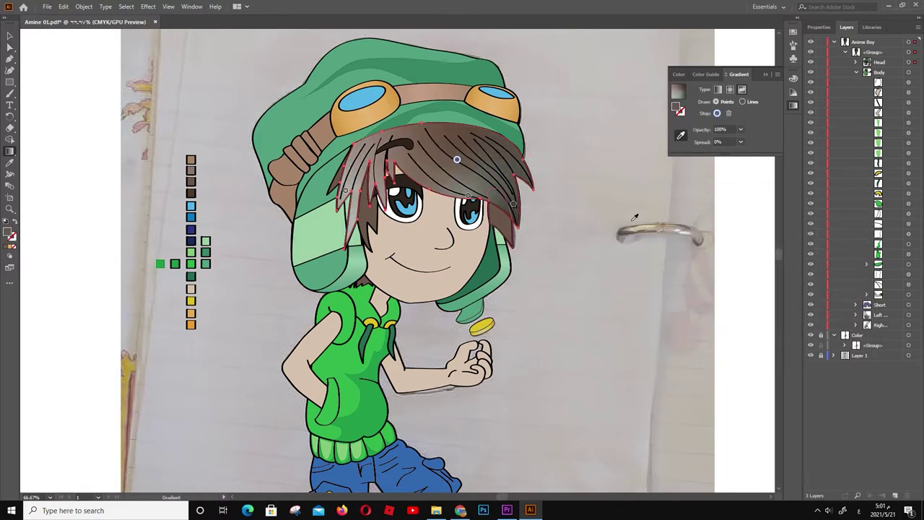
pyautogui.click(683, 135)
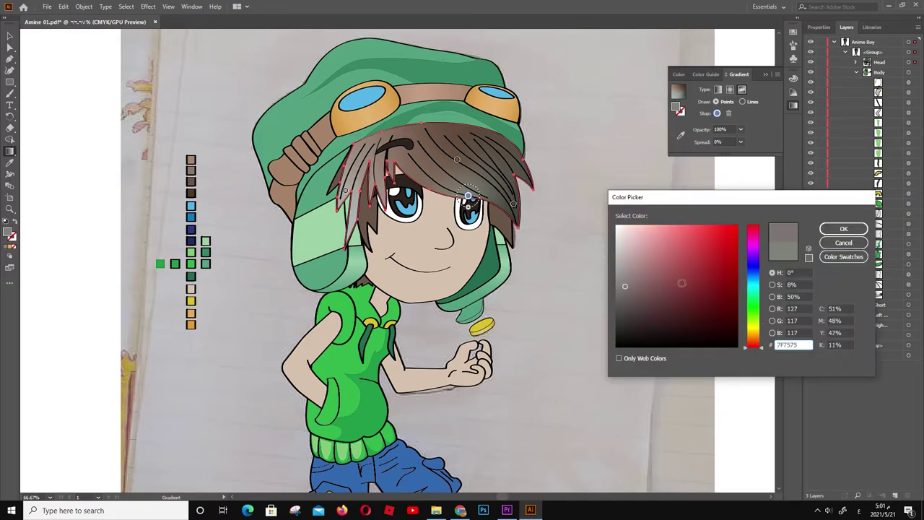
pyautogui.press('Return')
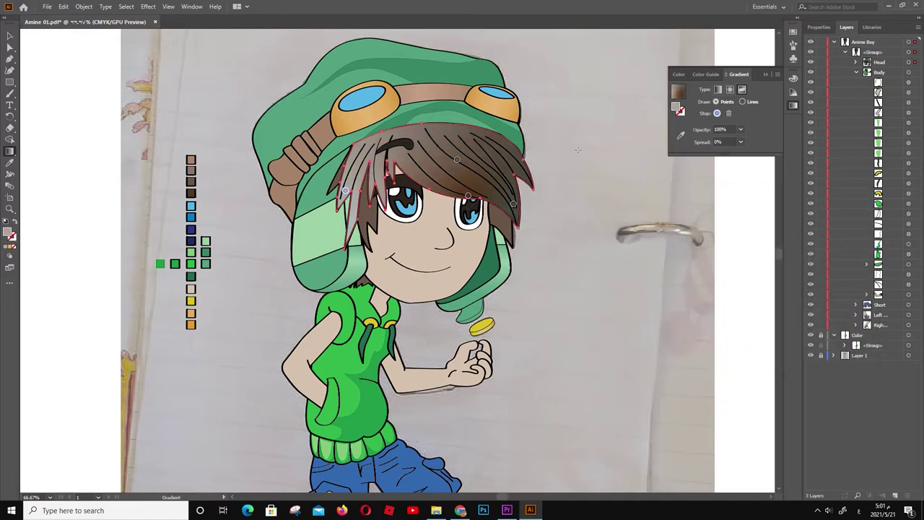
# Set the remaining hair gradient stops from dark brown to a lighter brown
pyautogui.doubleClick(677, 108)
pyautogui.press('Return')
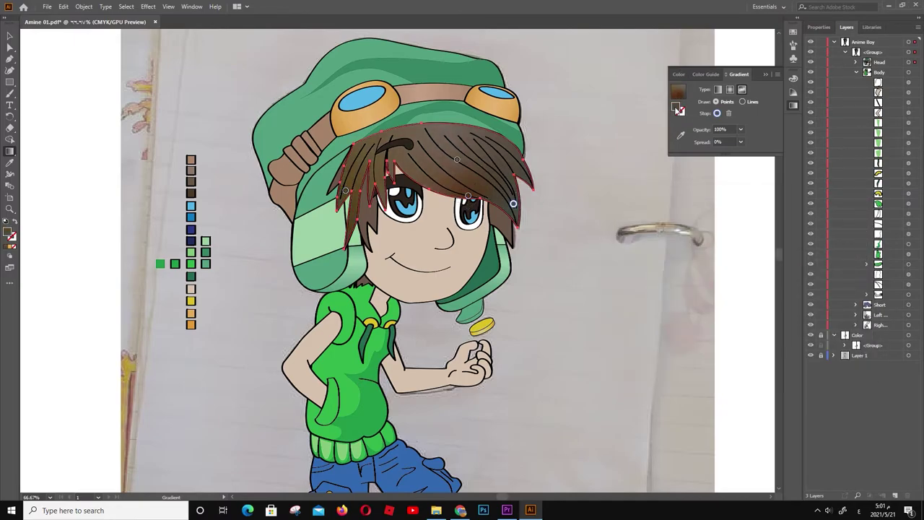
pyautogui.doubleClick(678, 108)
pyautogui.press('Return')
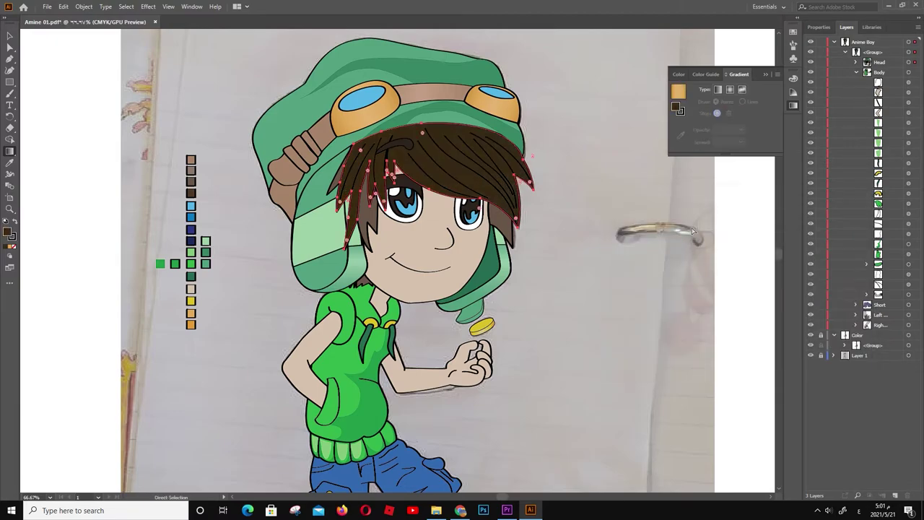
pyautogui.doubleClick(678, 107)
pyautogui.press('Return')
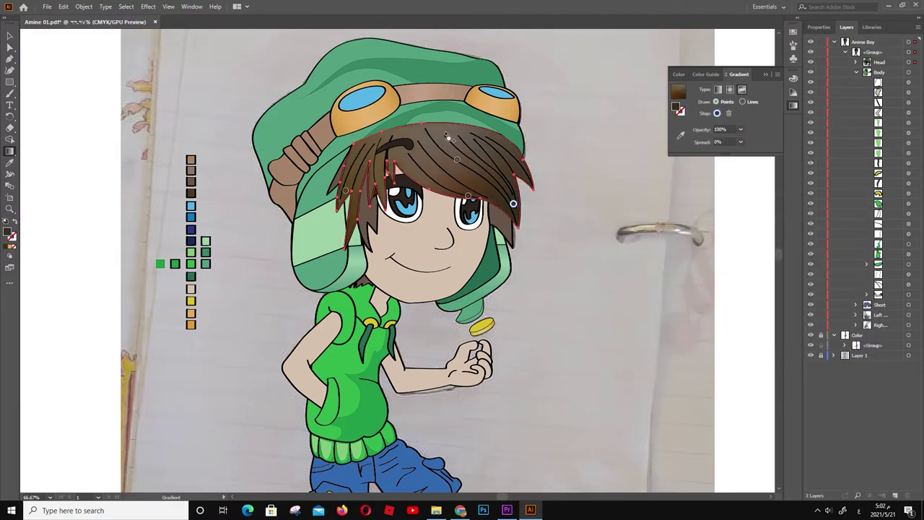
pyautogui.doubleClick(677, 108)
pyautogui.press('Return')
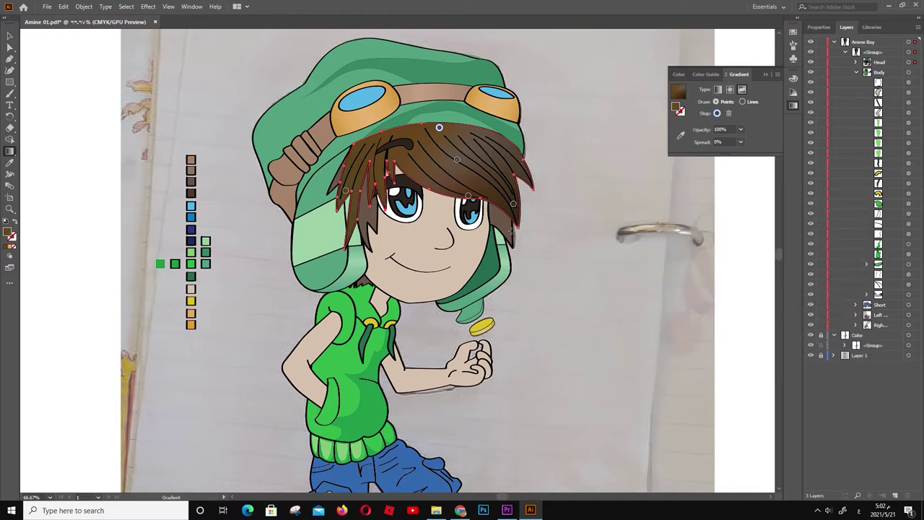
# Select the green strand by the ear and the brown hair piece, then deselect
pyautogui.press('v')
pyautogui.click(476, 302)
pyautogui.click(358, 190)
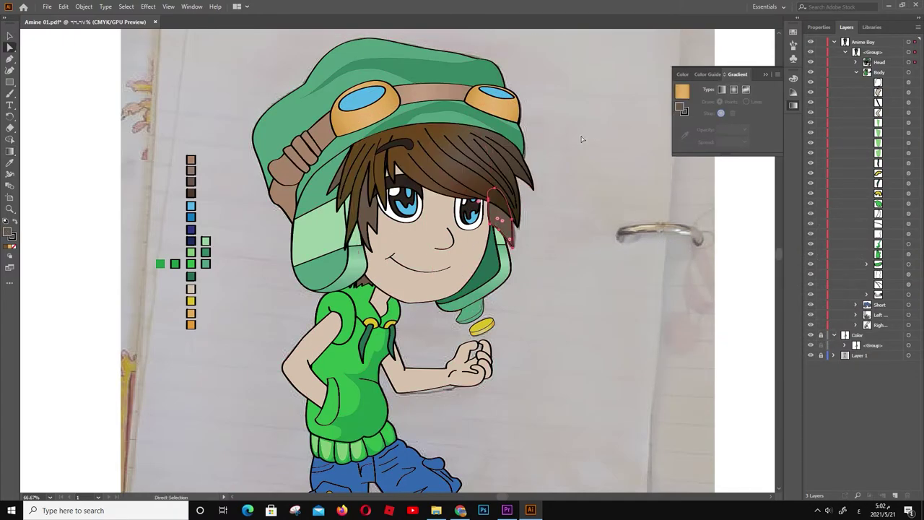
pyautogui.press('i')
pyautogui.press('v')
pyautogui.click(708, 264)
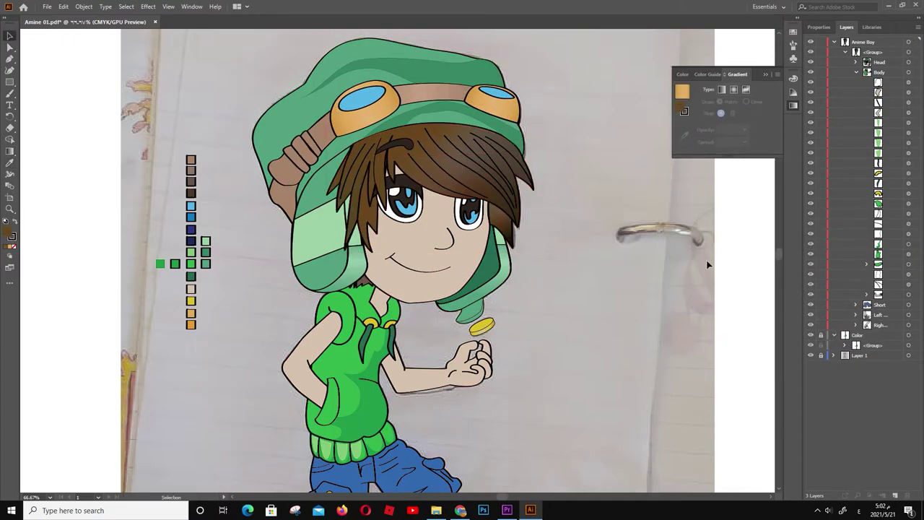
pyautogui.scroll(-3, 656, 271)
# Select the face outline path and expand the Head sublayer's contents
pyautogui.moveTo(635, 275); pyautogui.dragTo(650, 252)
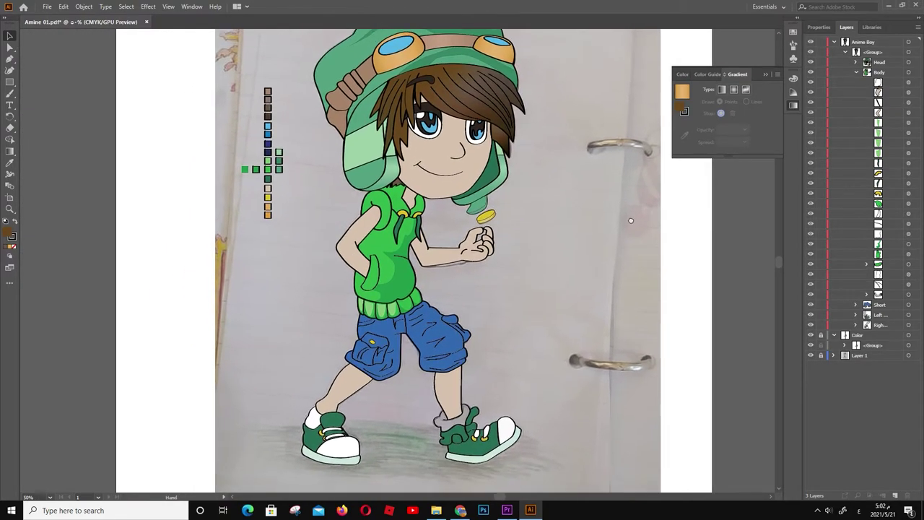
pyautogui.scroll(4, 509, 213)
pyautogui.press('a')
pyautogui.click(516, 287)
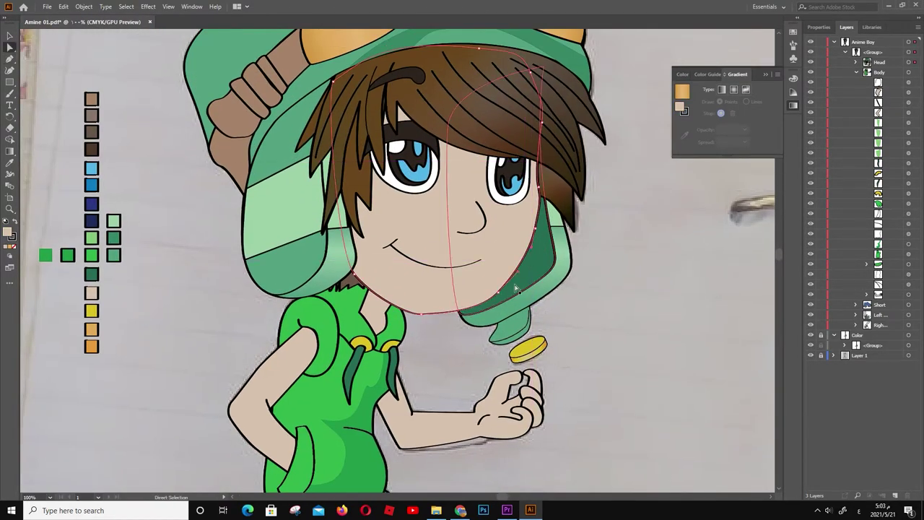
pyautogui.click(857, 63)
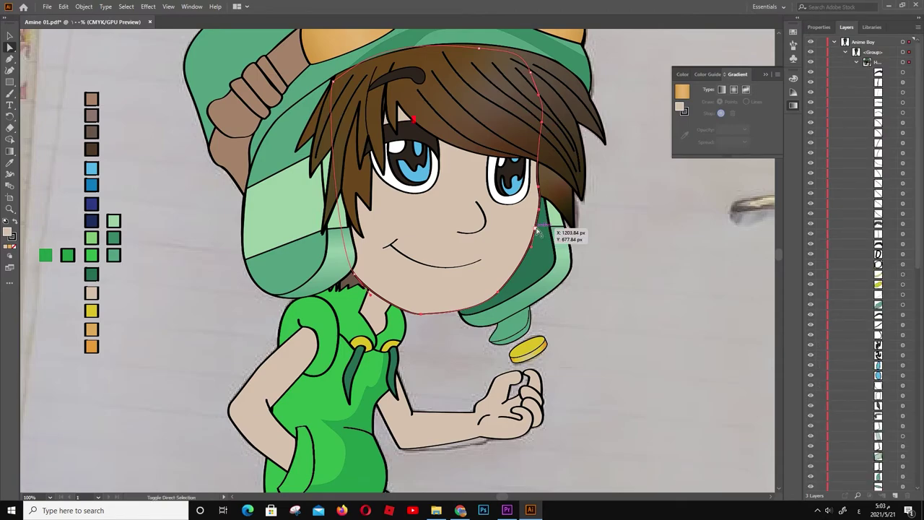
pyautogui.press('a')
pyautogui.scroll(-5, 923, 235)
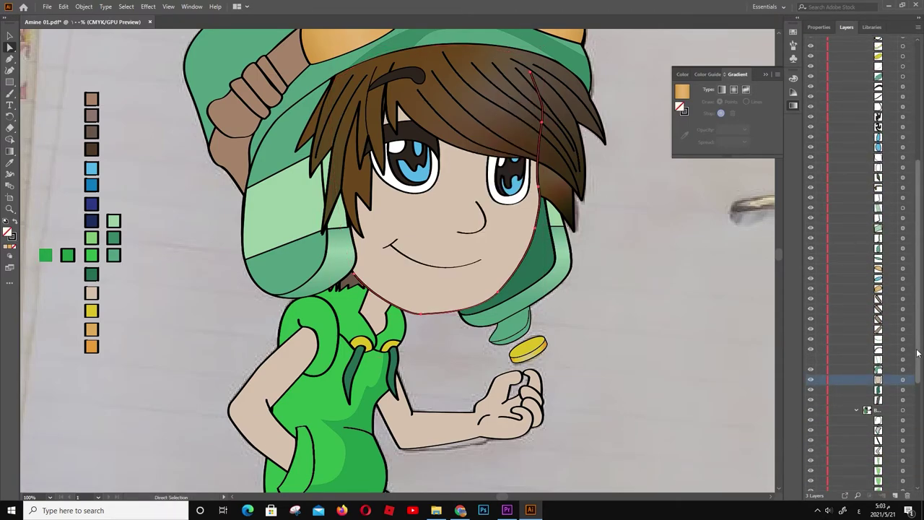
pyautogui.scroll(10, 878, 144)
# Restack the hair path on the face's right side in Layers and save
pyautogui.click(878, 54)
pyautogui.moveTo(878, 54); pyautogui.dragTo(875, 466)
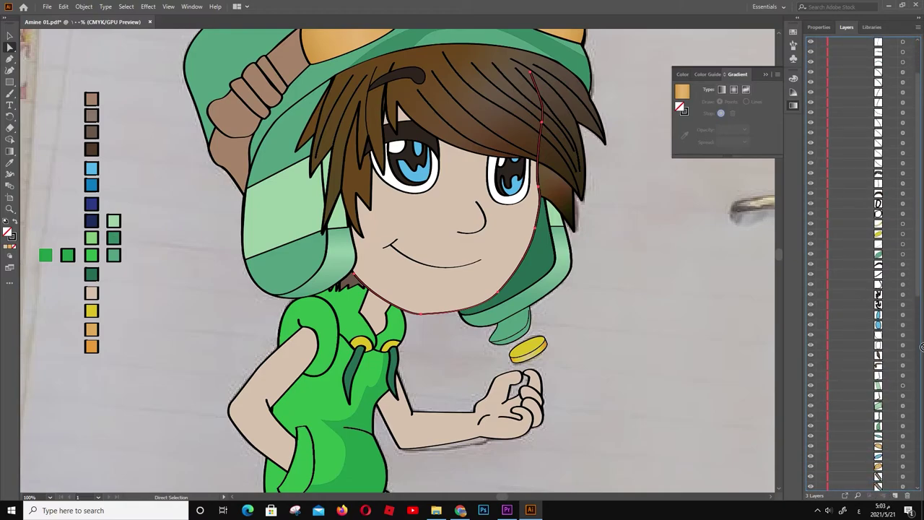
pyautogui.scroll(3, 922, 346)
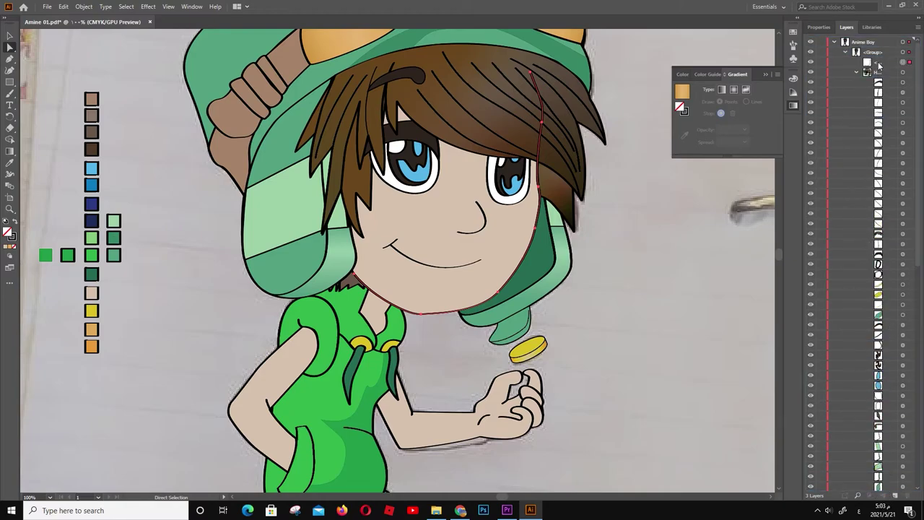
pyautogui.scroll(-10, 920, 270)
pyautogui.scroll(5, 920, 270)
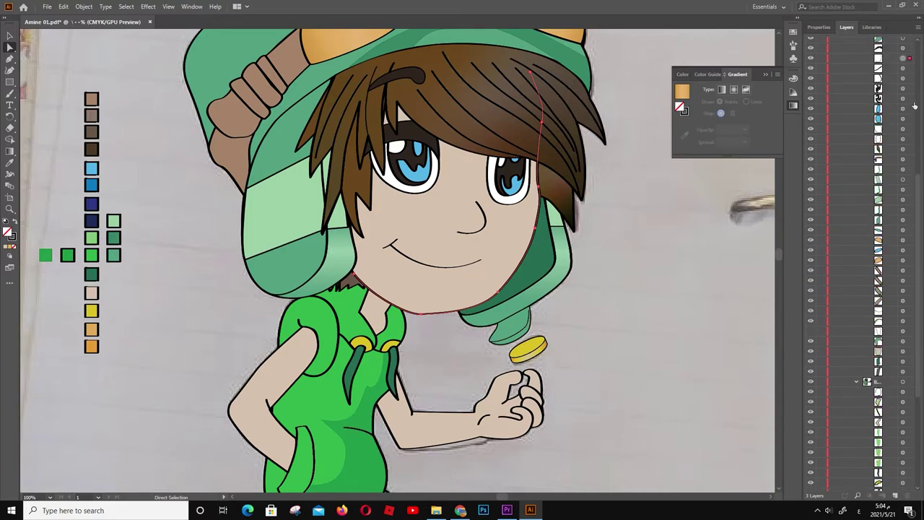
pyautogui.hotkey('ctrl', 's')
# Draw a closed pen shape over the chin and right cheek
pyautogui.moveTo(885, 344); pyautogui.dragTo(899, 346)
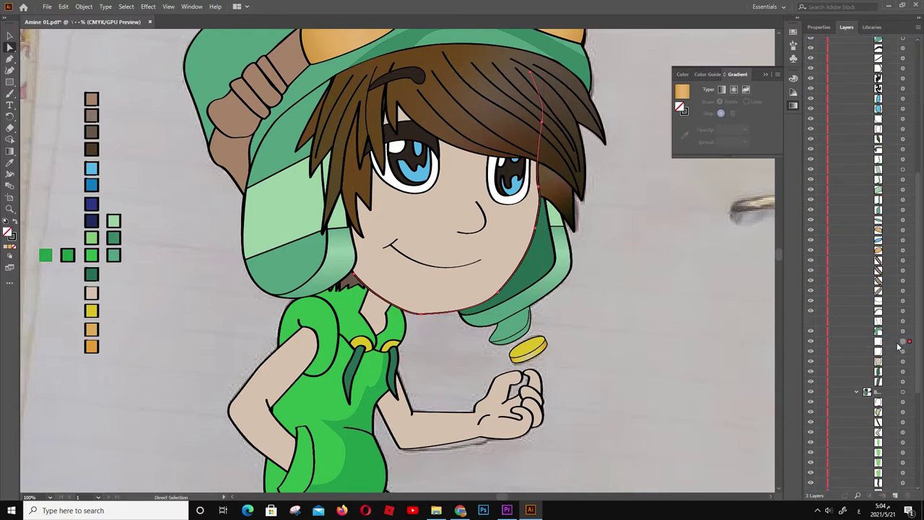
pyautogui.press('p')
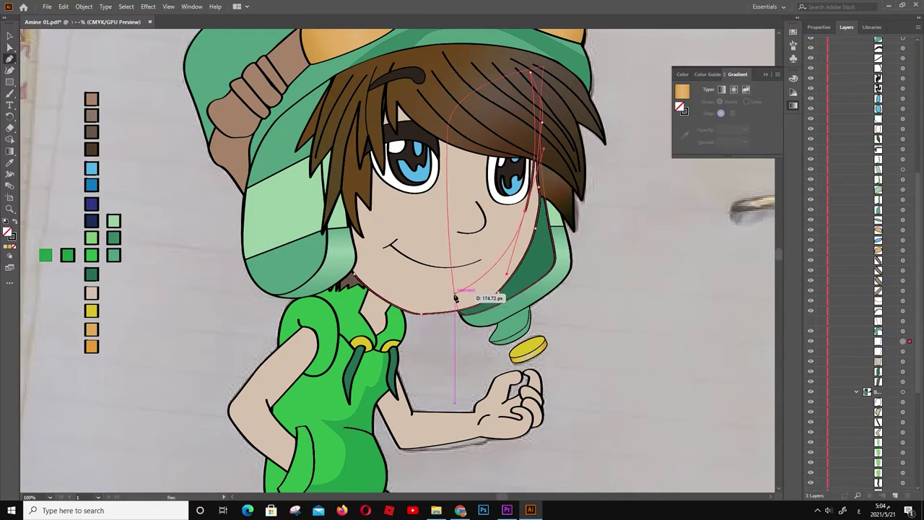
pyautogui.moveTo(422, 296); pyautogui.dragTo(516, 278)
pyautogui.moveTo(537, 209); pyautogui.dragTo(542, 181)
pyautogui.click(531, 73)
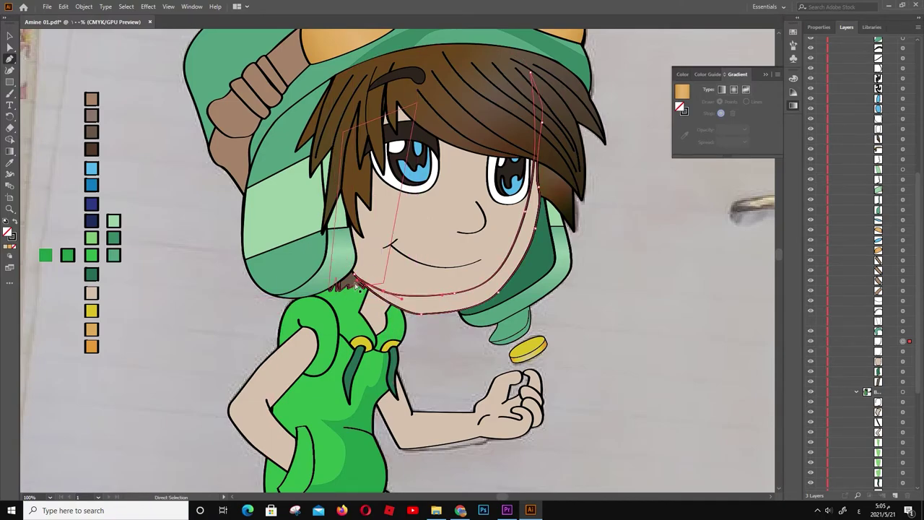
pyautogui.moveTo(539, 190); pyautogui.dragTo(527, 215)
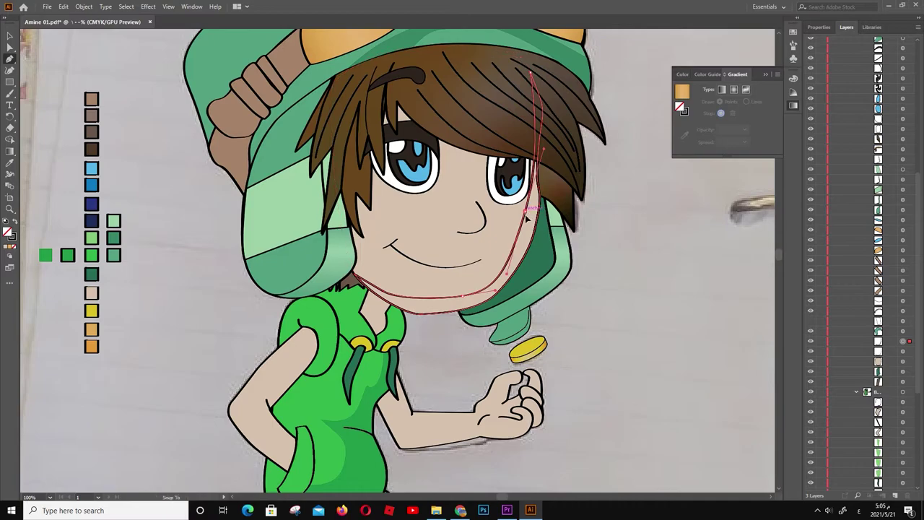
pyautogui.click(422, 314)
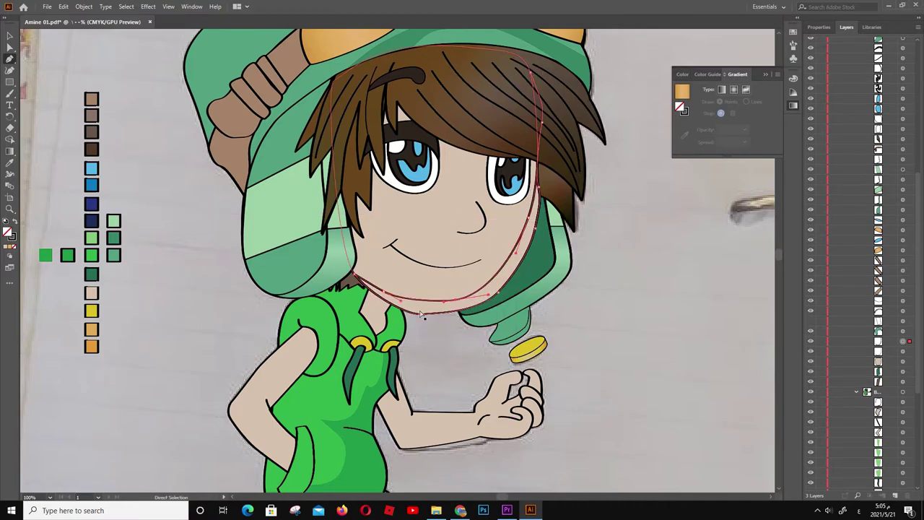
# Fill the new face shape with a slightly paler beige skin tone via Color Picker
pyautogui.click(9, 250)
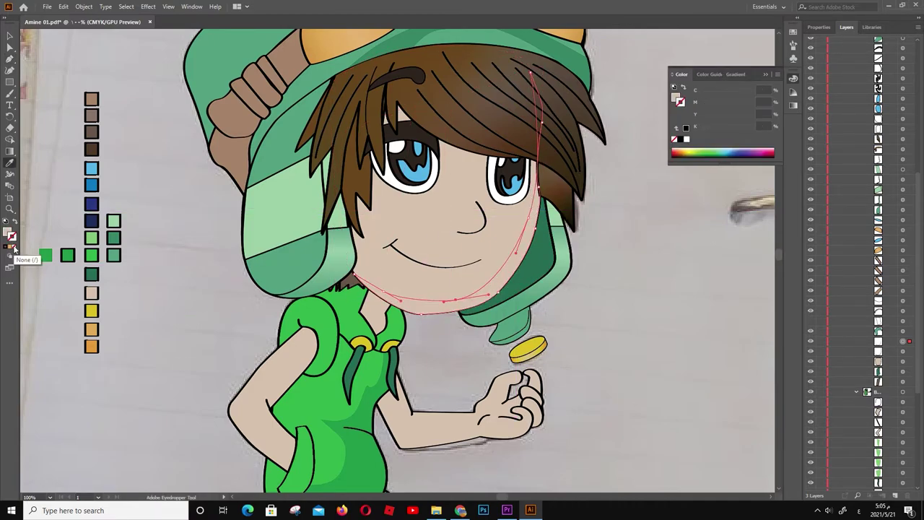
pyautogui.click(546, 253)
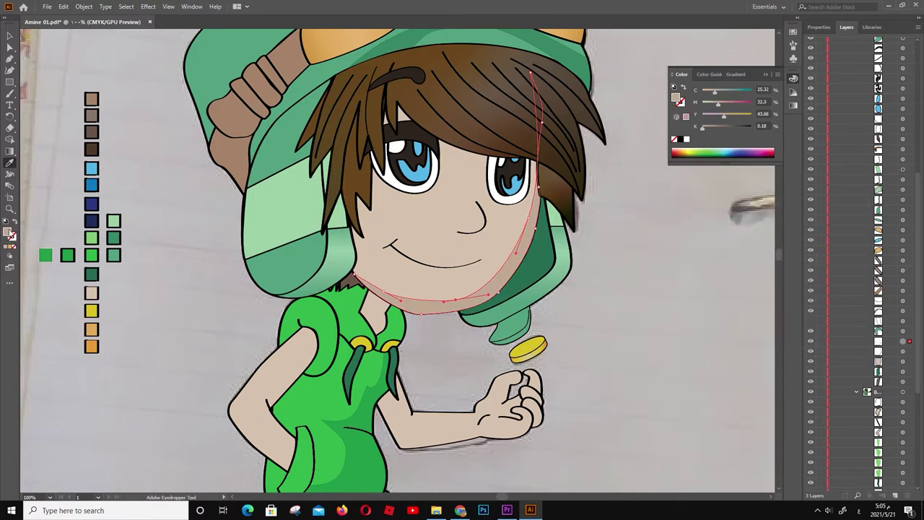
pyautogui.doubleClick(676, 96)
pyautogui.click(641, 247)
pyautogui.click(842, 229)
pyautogui.press('a')
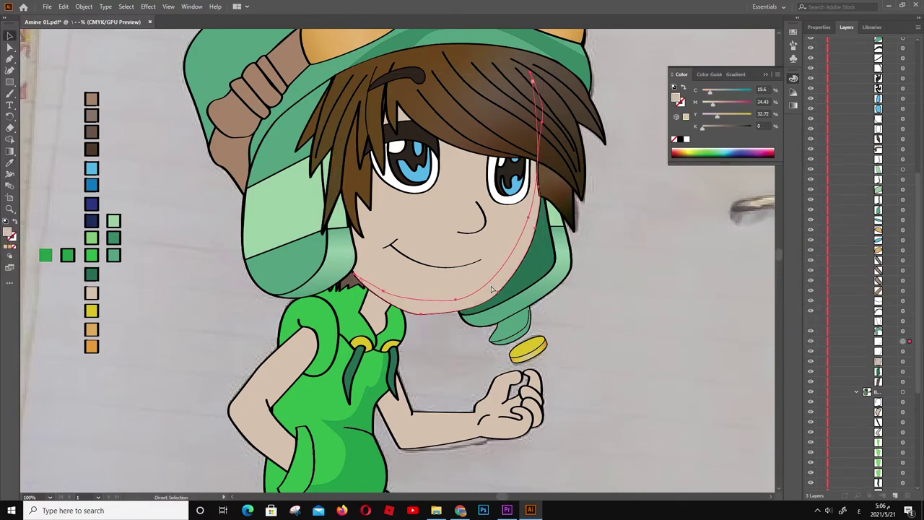
pyautogui.doubleClick(675, 96)
pyautogui.click(645, 249)
pyautogui.press('Return')
pyautogui.click(648, 247)
pyautogui.press('v')
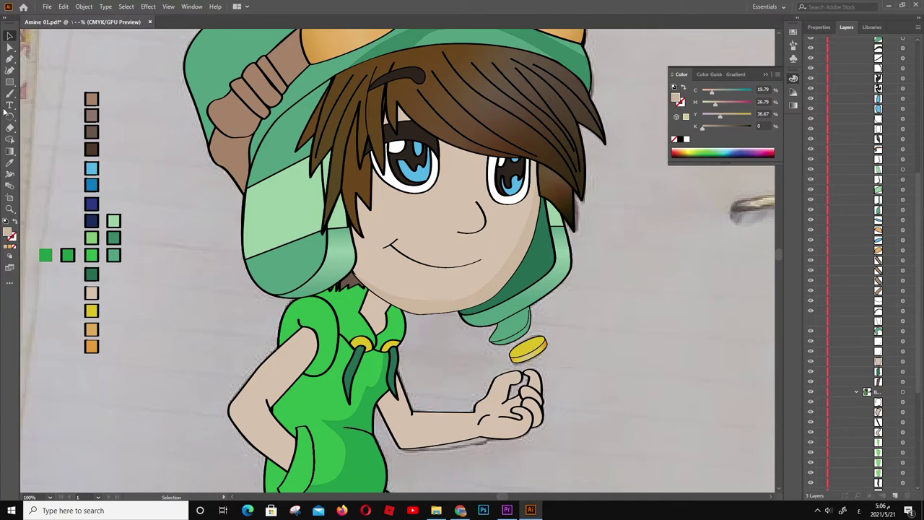
# Copy a palette square in the new skin tone, keeping it beside the palette
pyautogui.scroll(-5, 914, 171)
pyautogui.moveTo(108, 290); pyautogui.dragTo(124, 304)
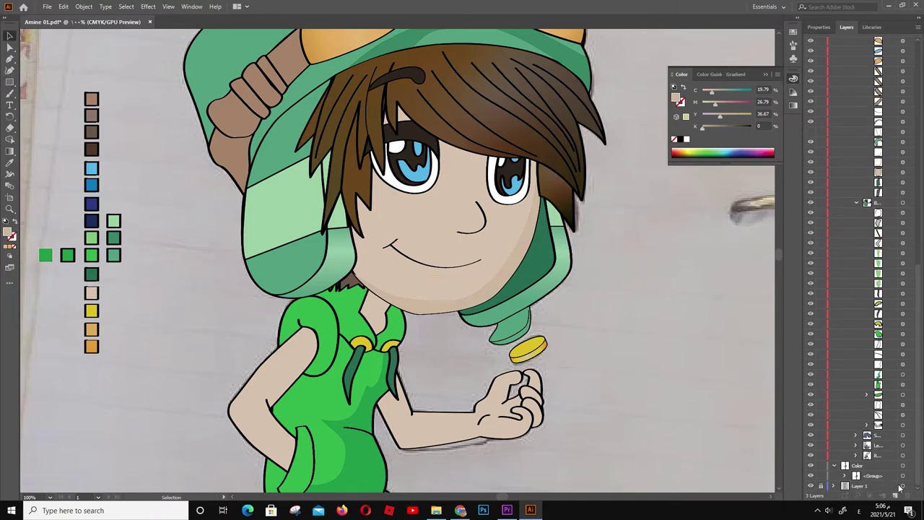
pyautogui.moveTo(116, 296); pyautogui.dragTo(397, 261)
pyautogui.scroll(-5, 921, 293)
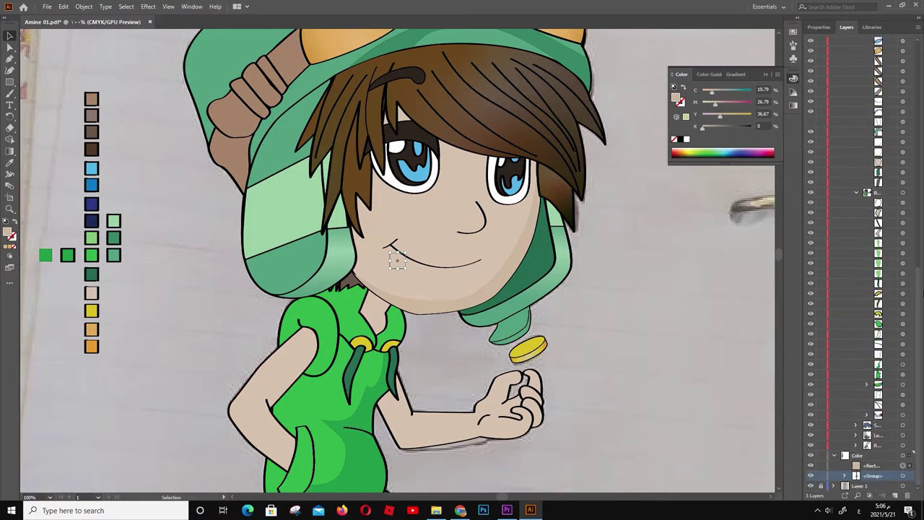
pyautogui.hotkey('ctrl', 'z')
pyautogui.hotkey('ctrl', '-')
pyautogui.hotkey('ctrl', '-')
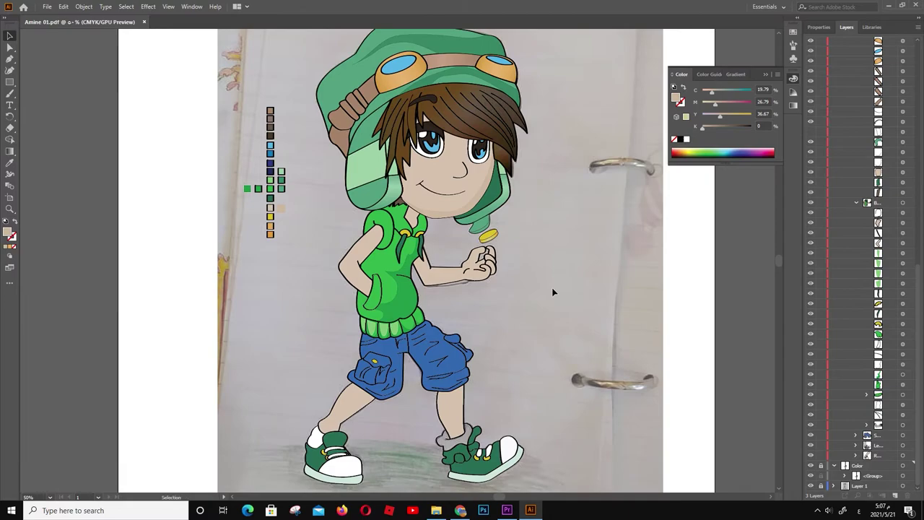
# Restack the arm shapes in Layers, moving the extended arm behind the hoodie
pyautogui.hotkey('ctrl', '+')
pyautogui.hotkey('ctrl', '+')
pyautogui.moveTo(420, 145); pyautogui.dragTo(455, 272)
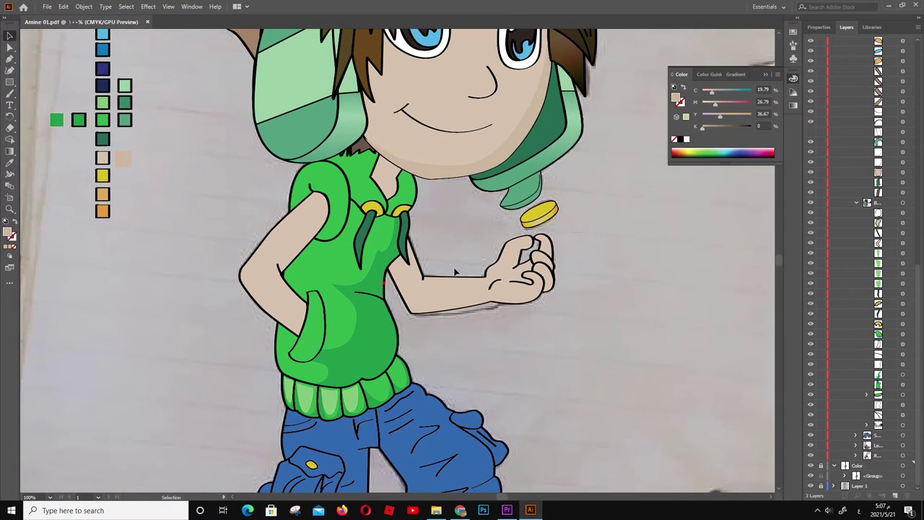
pyautogui.keyDown('alt'); pyautogui.click(483, 312); pyautogui.keyUp('alt')
pyautogui.scroll(2, 482, 312)
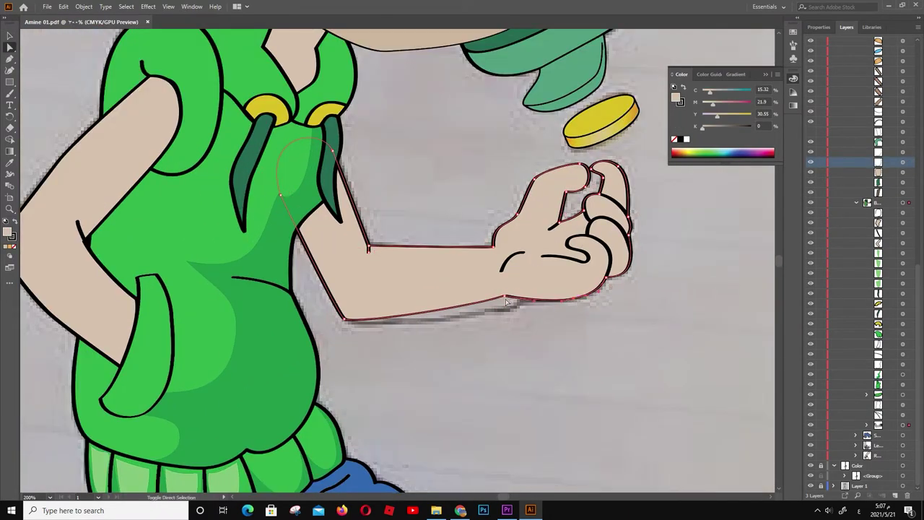
pyautogui.scroll(-1, 851, 358)
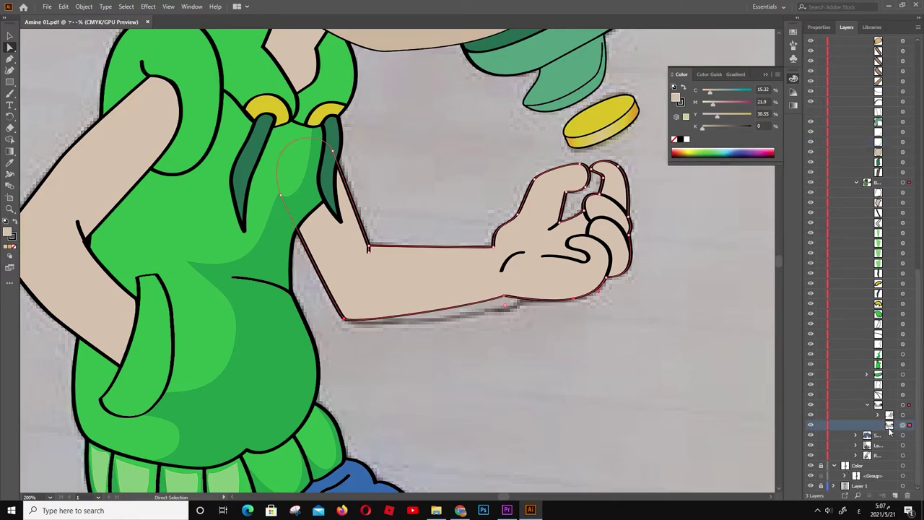
pyautogui.moveTo(878, 142); pyautogui.dragTo(878, 429)
pyautogui.scroll(7, 920, 333)
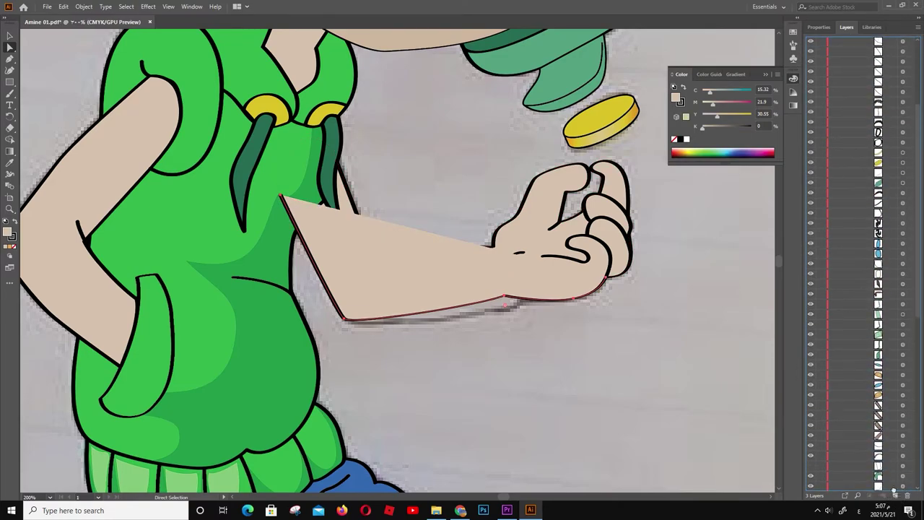
pyautogui.moveTo(896, 496); pyautogui.dragTo(885, 417)
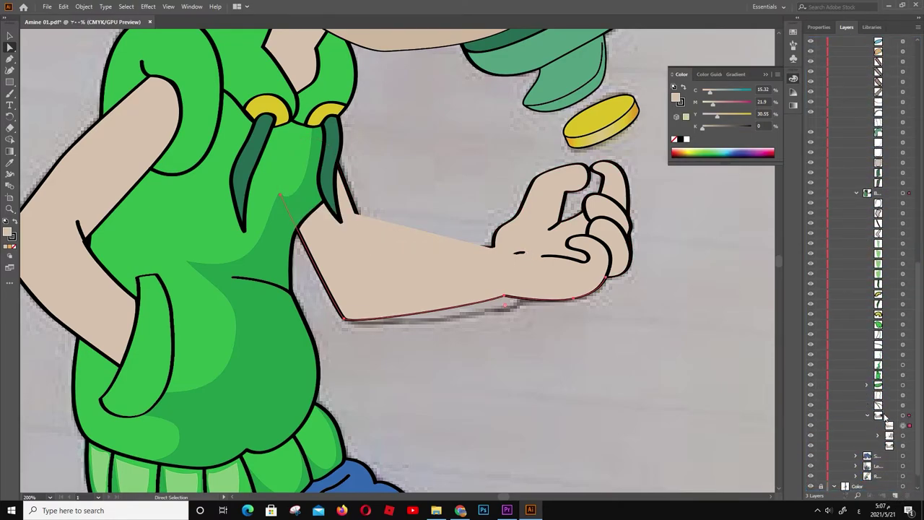
# Draw shading under the extended arm and fill it with darker skin tone
pyautogui.click(15, 247)
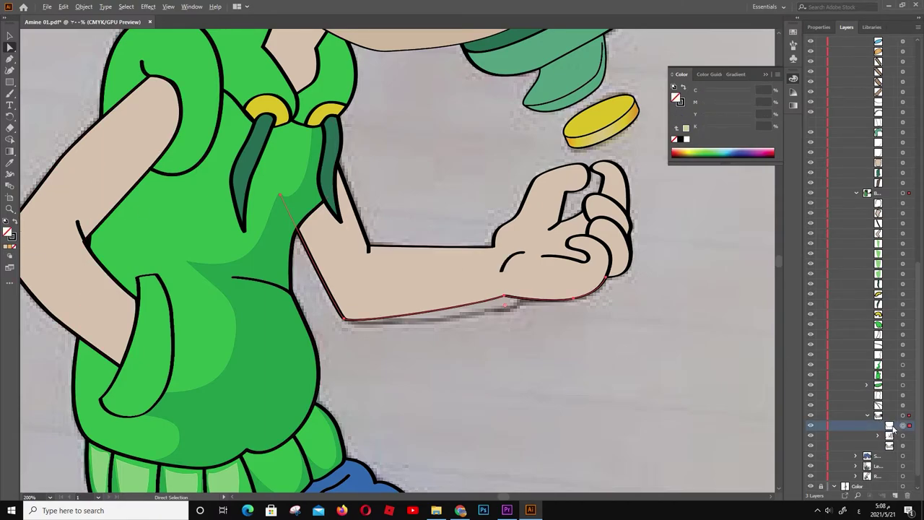
pyautogui.press('p')
pyautogui.click(605, 281)
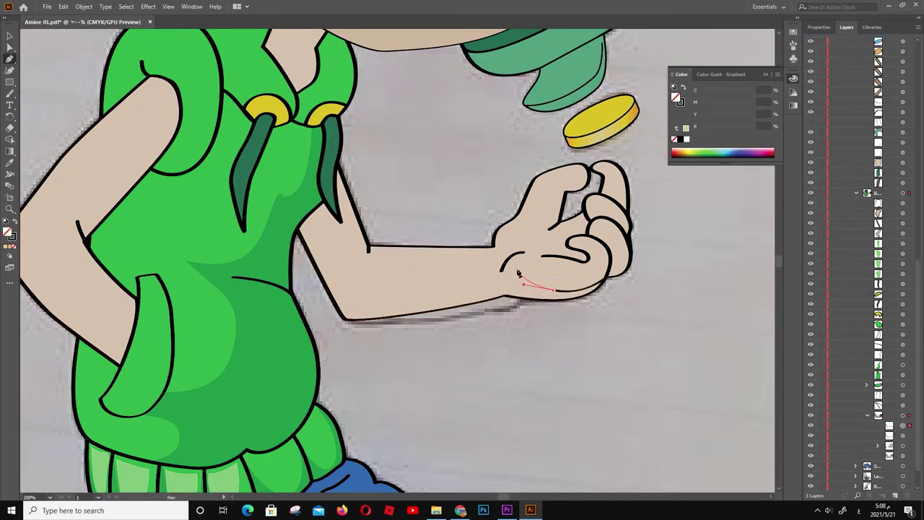
pyautogui.moveTo(515, 269); pyautogui.dragTo(499, 289)
pyautogui.click(352, 299)
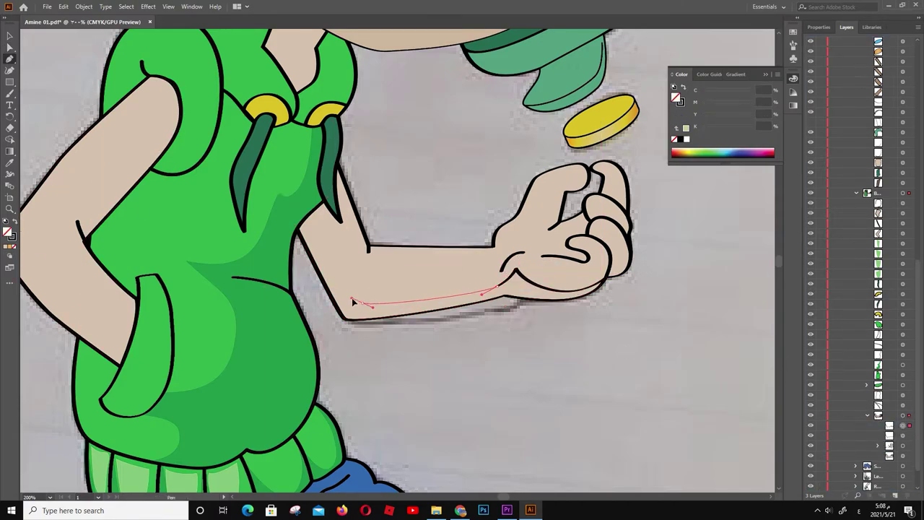
pyautogui.click(278, 196)
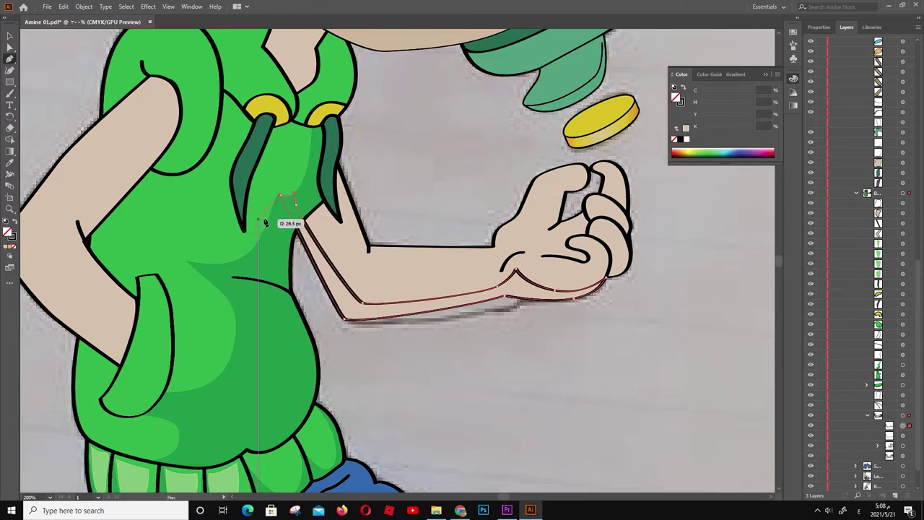
pyautogui.scroll(3, 265, 223)
pyautogui.scroll(-3, 268, 171)
pyautogui.scroll(-2, 268, 171)
pyautogui.press('i')
pyautogui.click(447, 267)
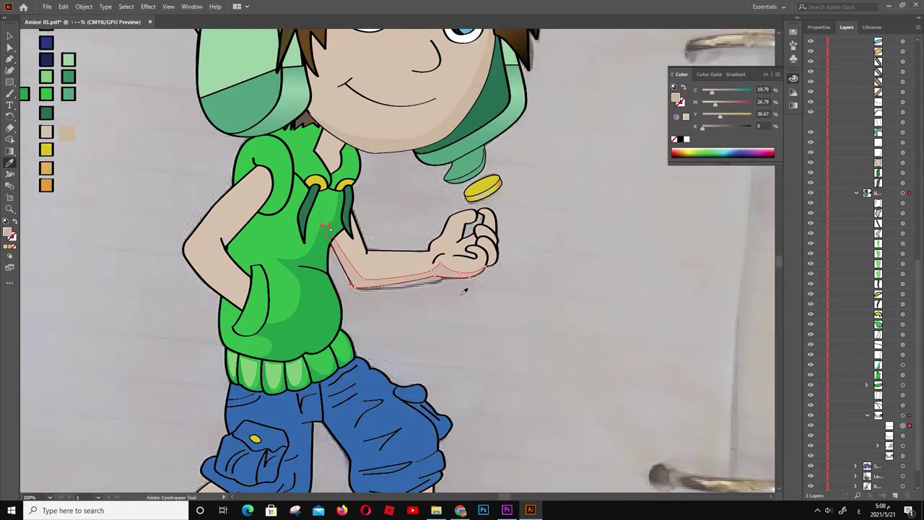
# Select the layer of the arm resting on the hip
pyautogui.click(903, 434)
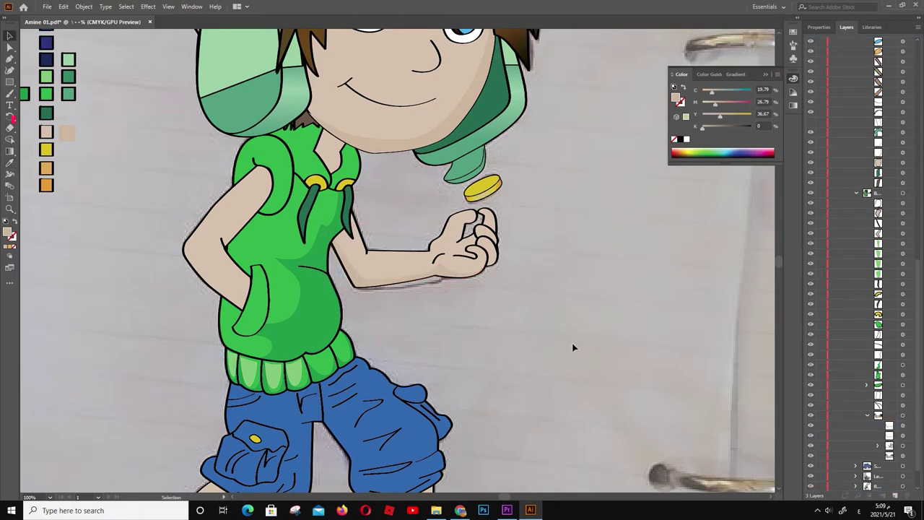
pyautogui.scroll(2, 573, 346)
pyautogui.hscroll(-4, 573, 347)
pyautogui.scroll(2, 431, 350)
pyautogui.press('a')
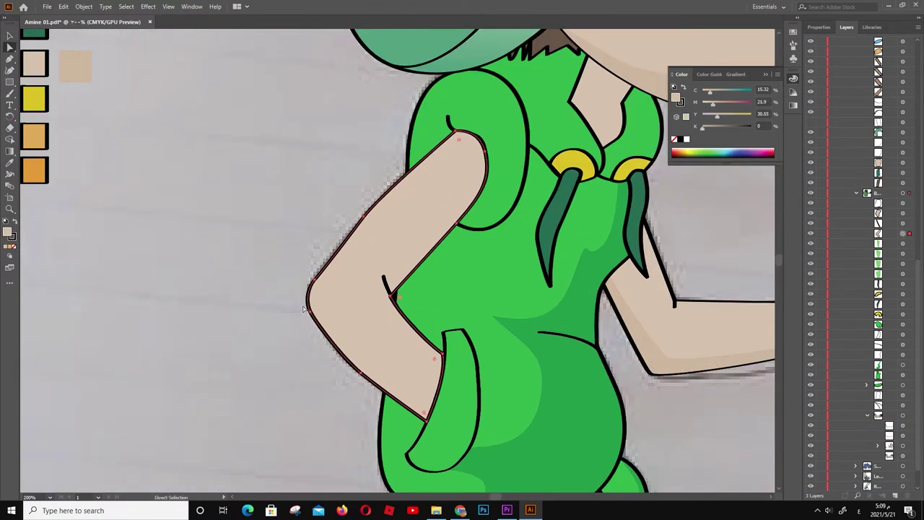
pyautogui.click(872, 429)
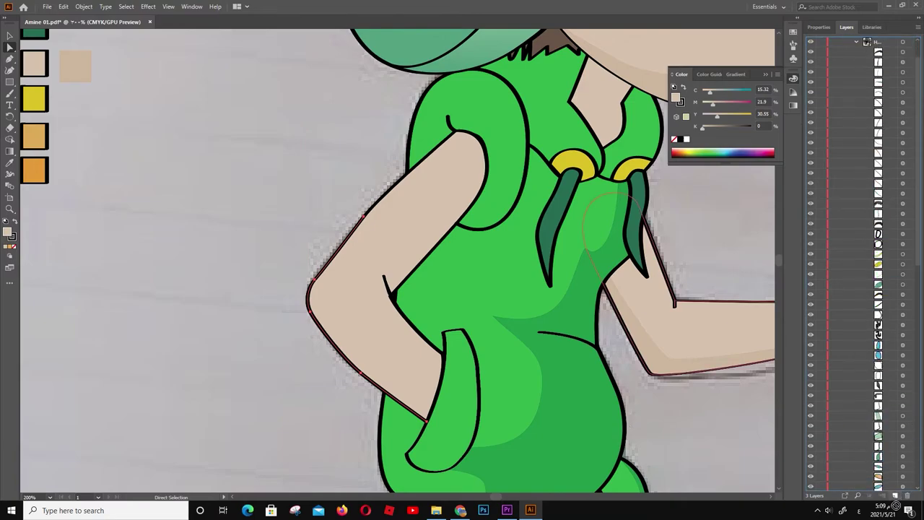
pyautogui.scroll(-2, 881, 212)
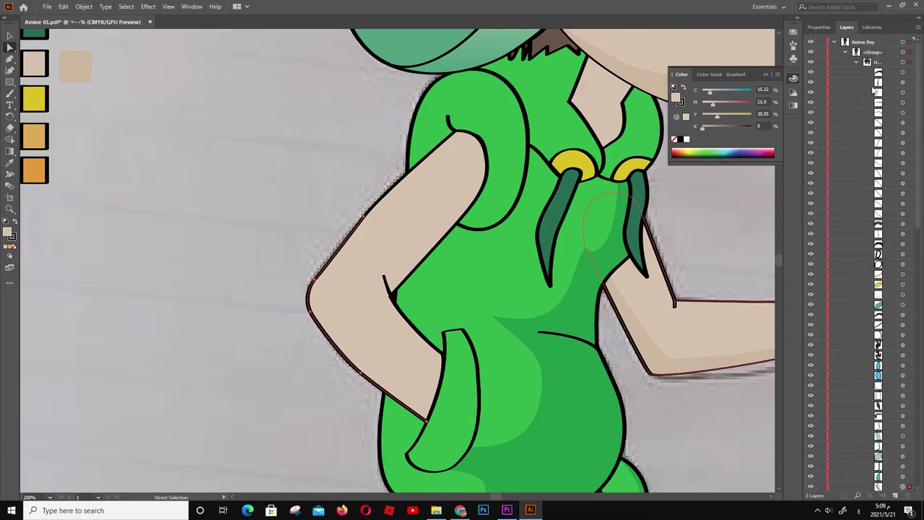
pyautogui.scroll(-2, 884, 212)
pyautogui.scroll(-2, 889, 212)
pyautogui.scroll(-2, 894, 211)
pyautogui.scroll(-1, 894, 211)
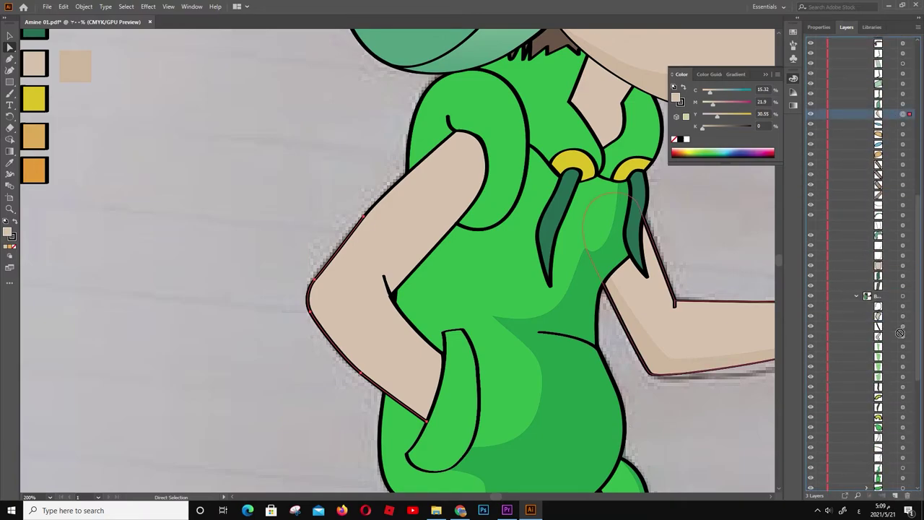
pyautogui.click(903, 326)
# Draw a shading strip along the hip arm's underside filled with darker skin tone
pyautogui.press('p')
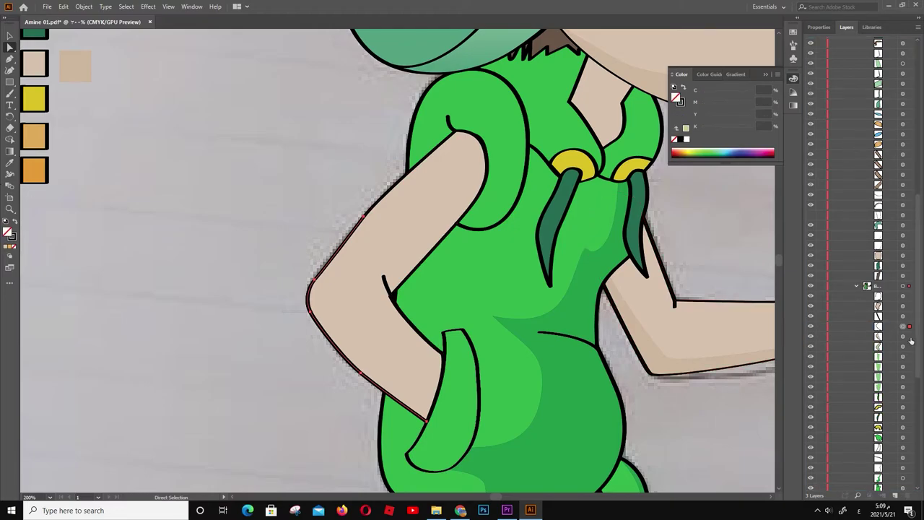
pyautogui.click(362, 218)
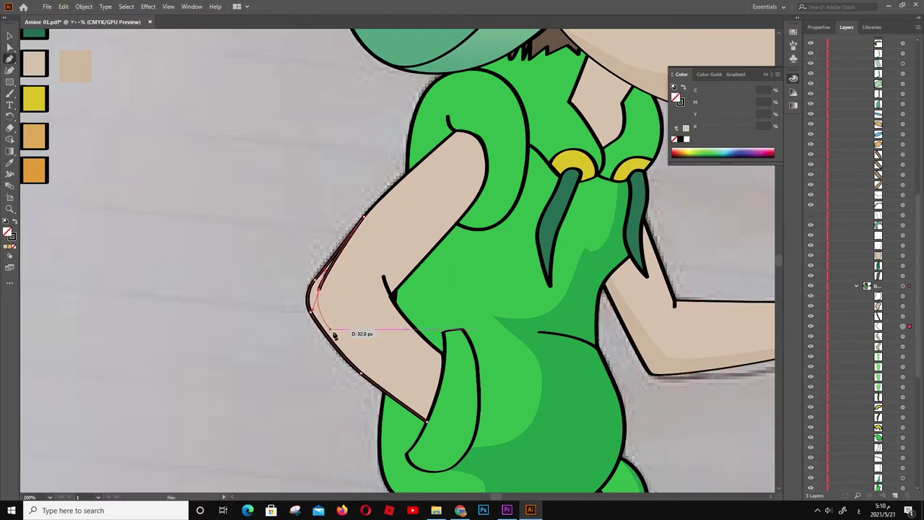
pyautogui.click(318, 293)
pyautogui.click(439, 387)
pyautogui.click(426, 420)
pyautogui.press('i')
pyautogui.click(286, 212)
pyautogui.press('v')
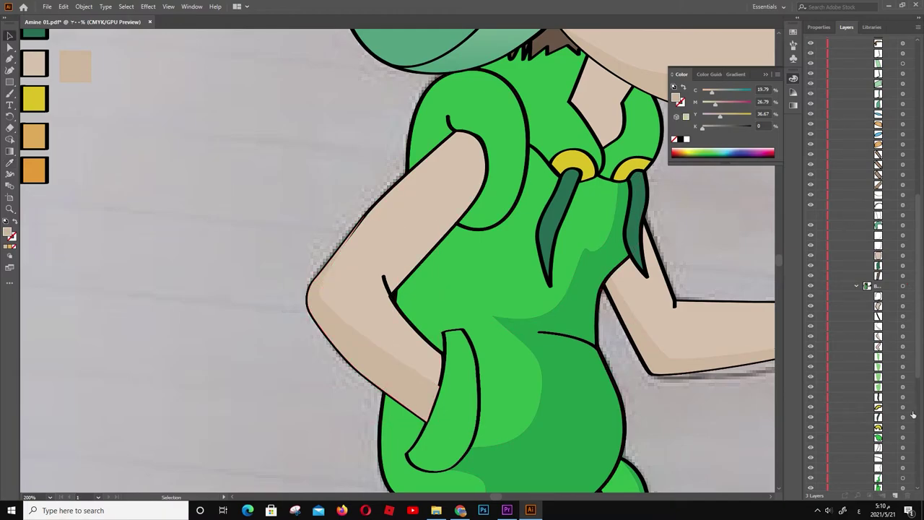
pyautogui.click(903, 336)
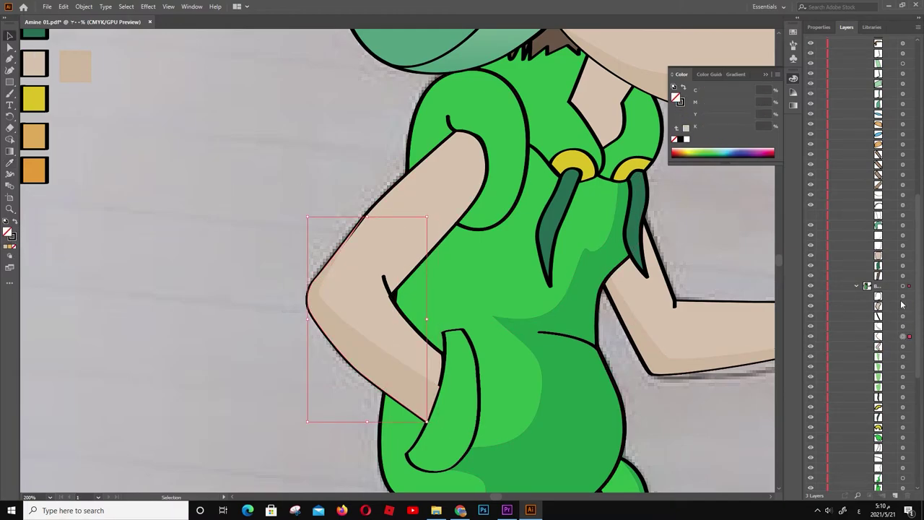
pyautogui.hotkey('ctrl', '-')
pyautogui.hotkey('ctrl', '-')
pyautogui.hotkey('ctrl', '-')
pyautogui.hotkey('ctrl', '-')
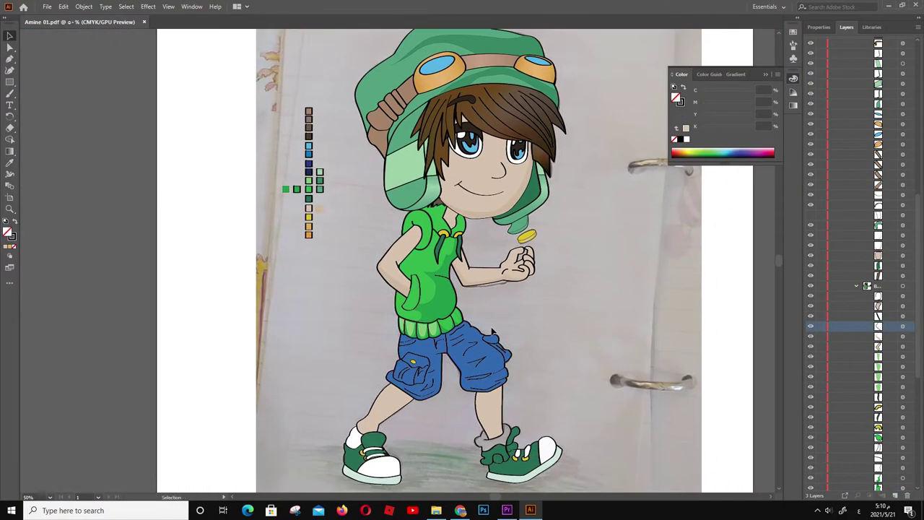
pyautogui.hotkey('ctrl', '+')
pyautogui.hotkey('ctrl', '+')
pyautogui.hotkey('ctrl', '+')
# Delete the back leg path's top and right edges and move it into the legs group
pyautogui.scroll(-2, 505, 381)
pyautogui.press('a')
pyautogui.click(527, 324)
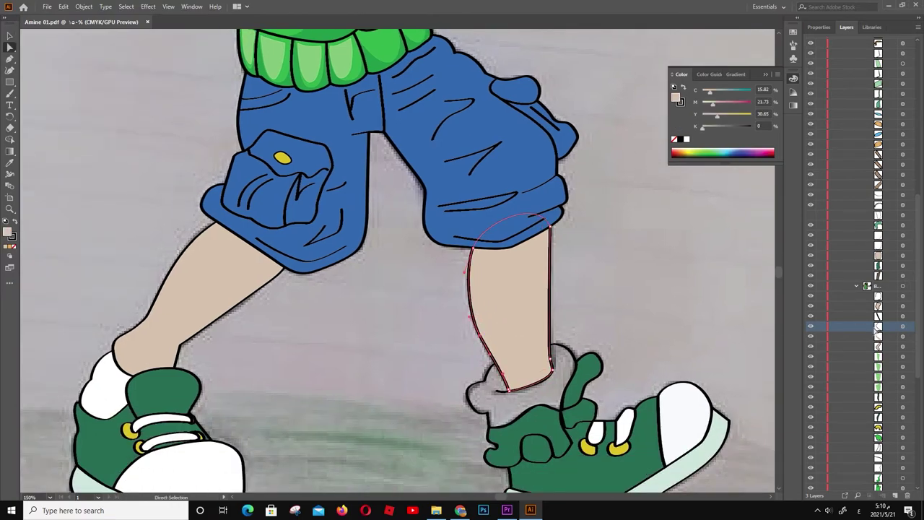
pyautogui.press('Delete')
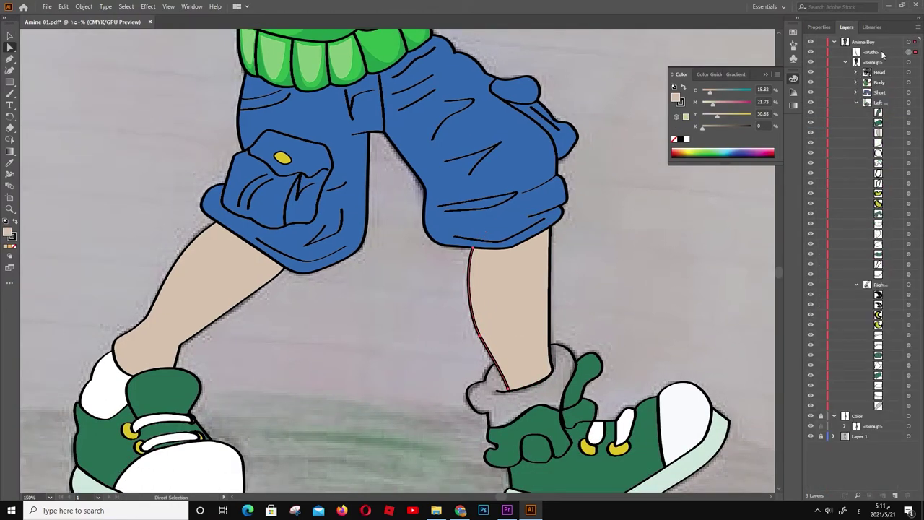
pyautogui.moveTo(882, 54); pyautogui.dragTo(892, 131)
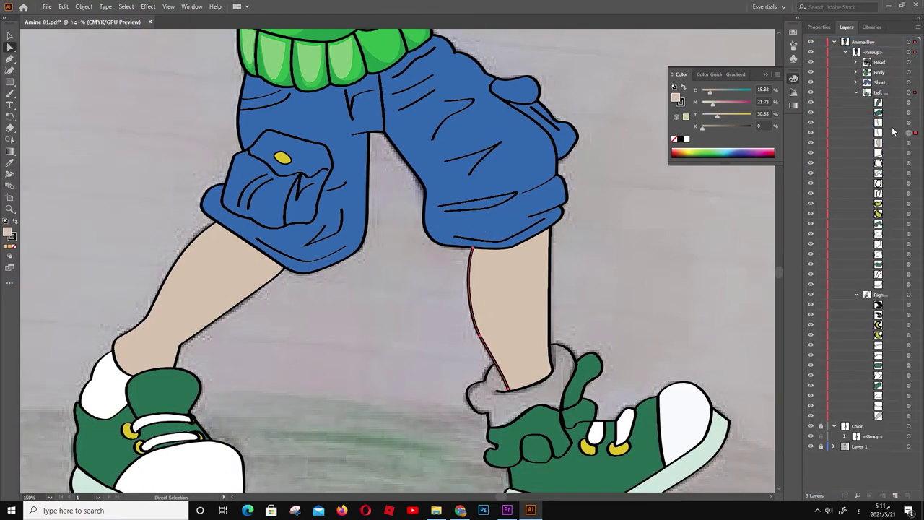
# Draw the back leg shading shape down to the ankle with no fill
pyautogui.click(10, 246)
pyautogui.press('p')
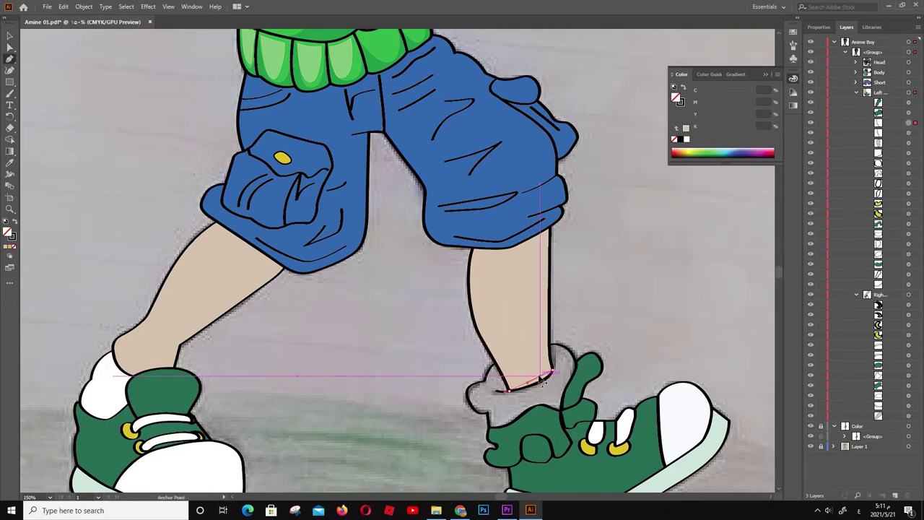
pyautogui.click(548, 225)
pyautogui.moveTo(545, 381); pyautogui.dragTo(531, 390)
pyautogui.scroll(3, 525, 398)
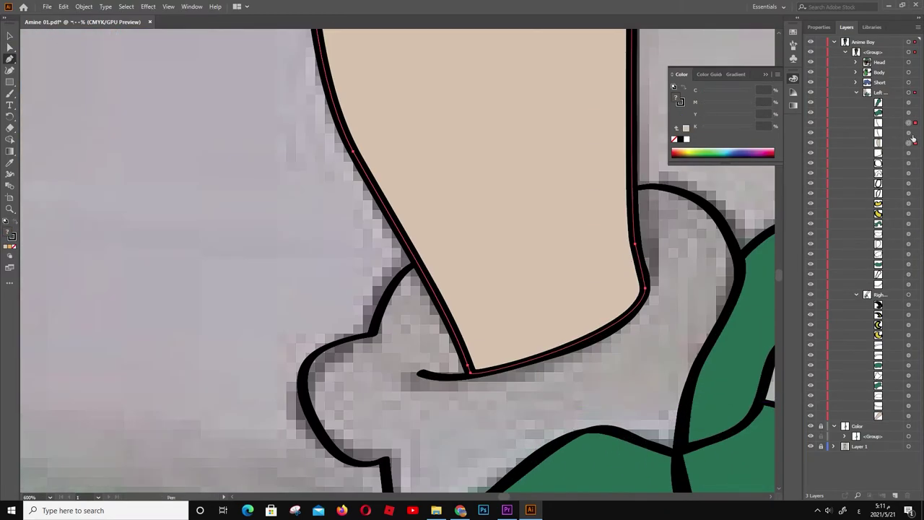
pyautogui.keyDown('ctrl'); pyautogui.click(470, 369); pyautogui.keyUp('ctrl')
pyautogui.scroll(-1, 471, 376)
pyautogui.scroll(-1, 489, 265)
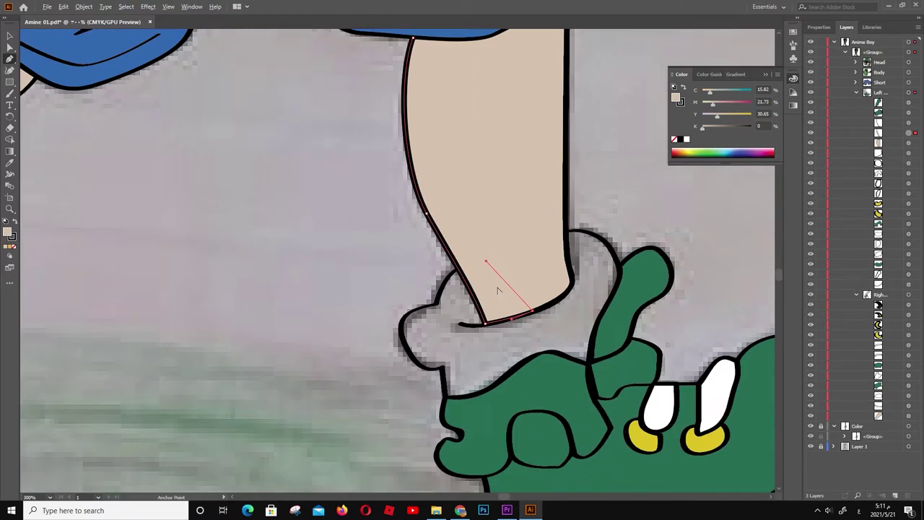
pyautogui.scroll(3, 437, 181)
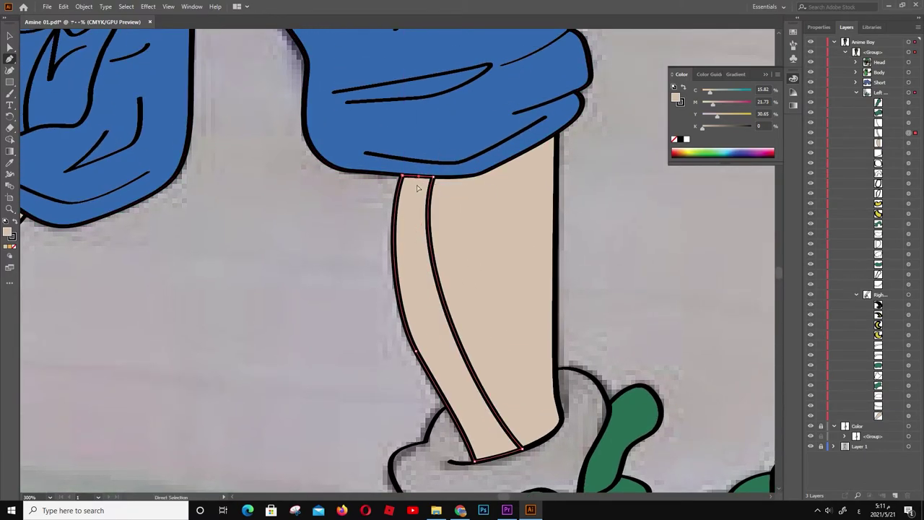
pyautogui.scroll(2, 408, 172)
pyautogui.scroll(3, 406, 170)
pyautogui.scroll(-5, 406, 169)
pyautogui.scroll(-1, 190, 173)
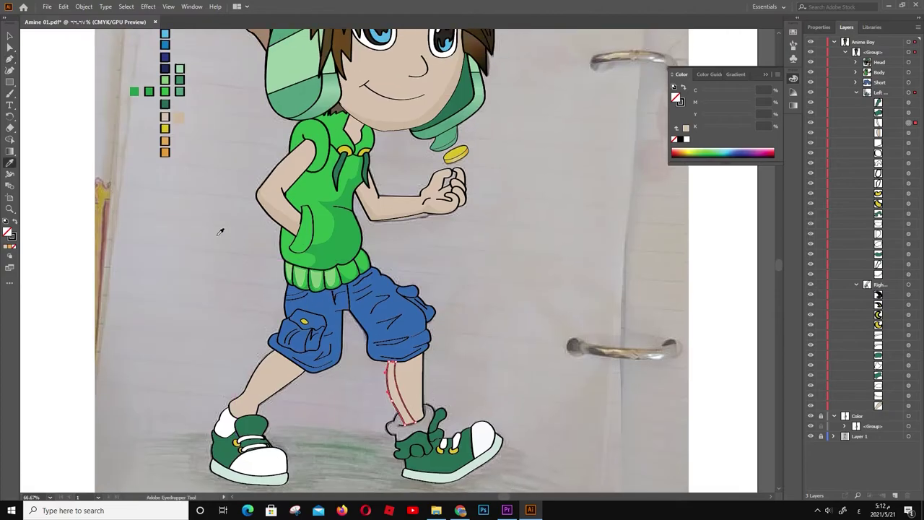
pyautogui.scroll(2, 221, 223)
# Undo the last change and move the leg copy behind the shorts in Layers
pyautogui.press('a')
pyautogui.press('v')
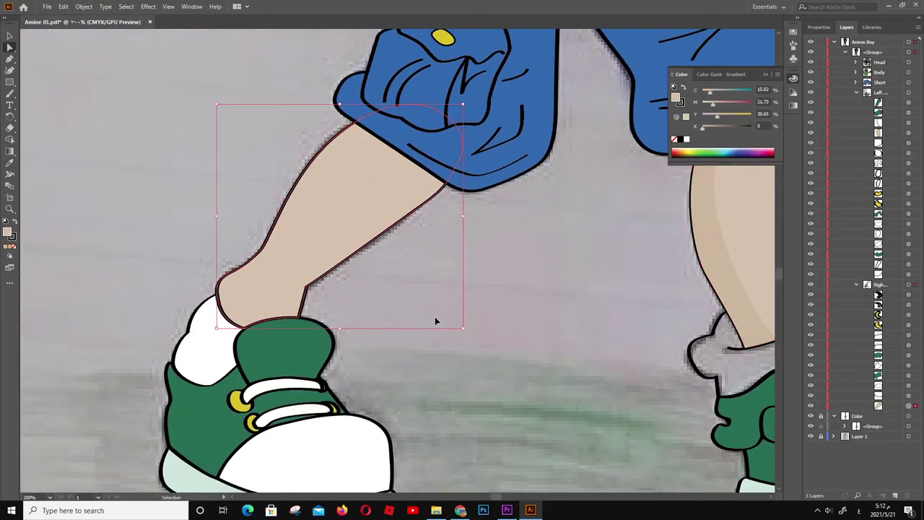
pyautogui.hotkey('ctrl', 'z')
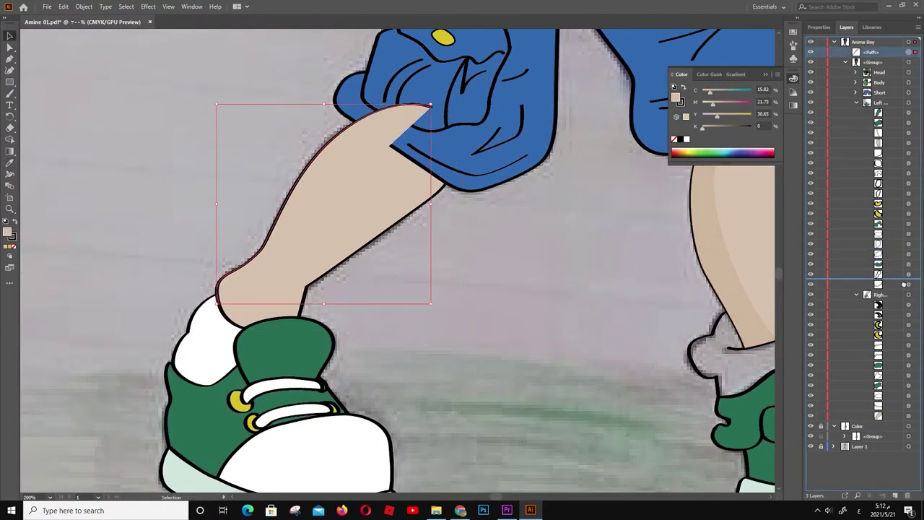
pyautogui.moveTo(895, 418); pyautogui.dragTo(913, 409)
# Draw the lower leg outline from heel up to the shorts and close it at the heel
pyautogui.click(16, 248)
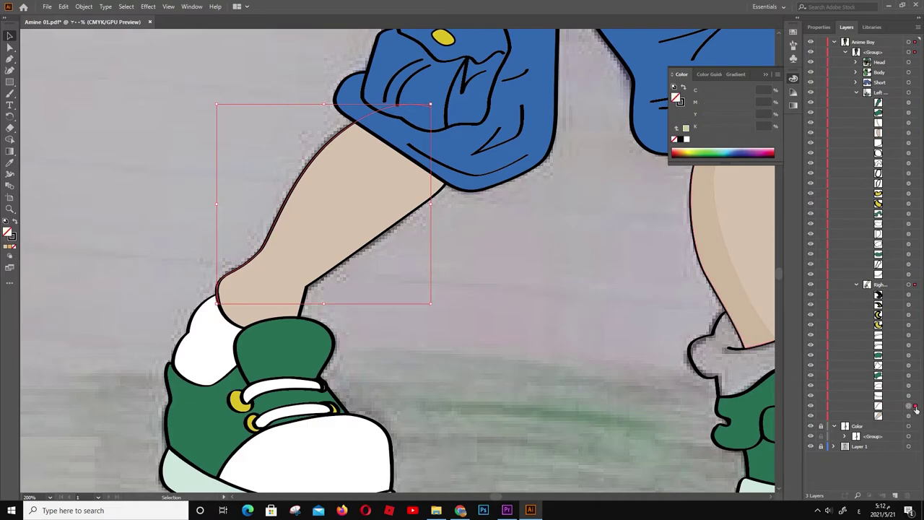
pyautogui.press('p')
pyautogui.click(226, 304)
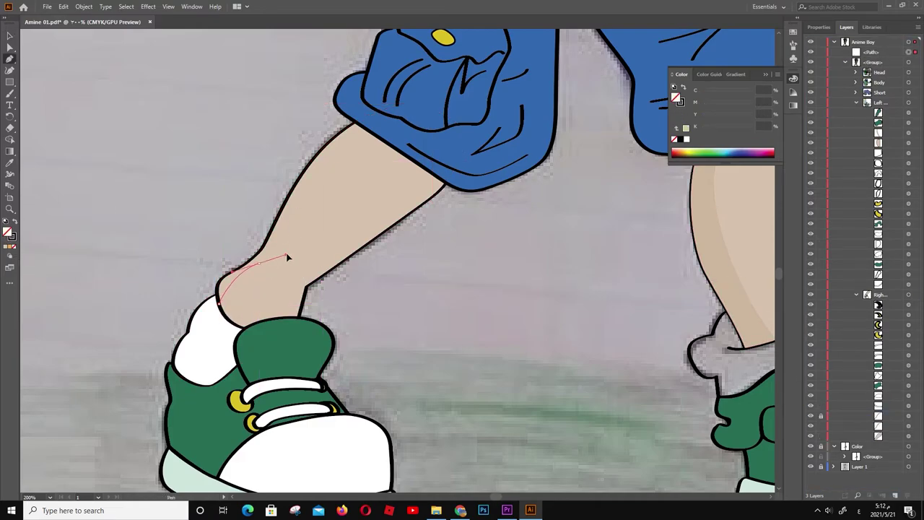
pyautogui.moveTo(368, 130)
pyautogui.mouseDown()
pyautogui.moveTo(355, 128)
pyautogui.moveTo(430, 106)
pyautogui.mouseUp()
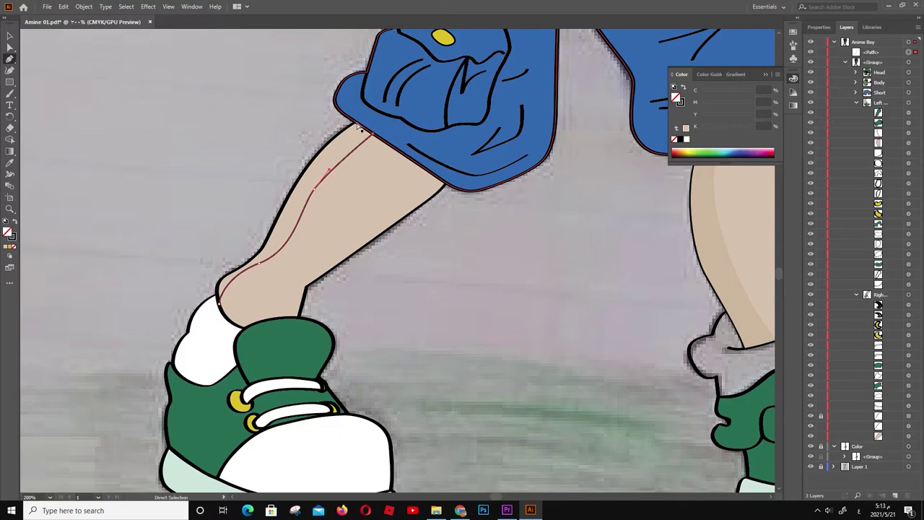
pyautogui.scroll(5, 223, 309)
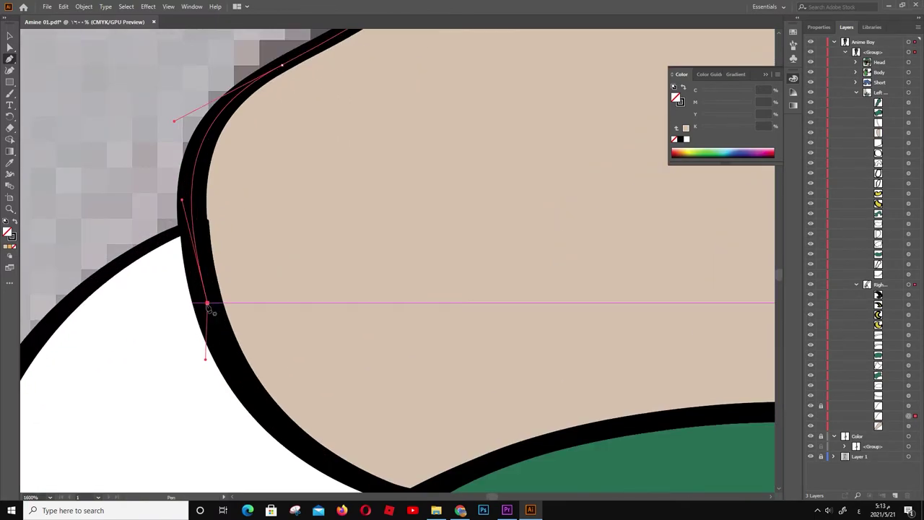
pyautogui.moveTo(222, 306); pyautogui.dragTo(221, 336)
pyautogui.scroll(-5, 222, 309)
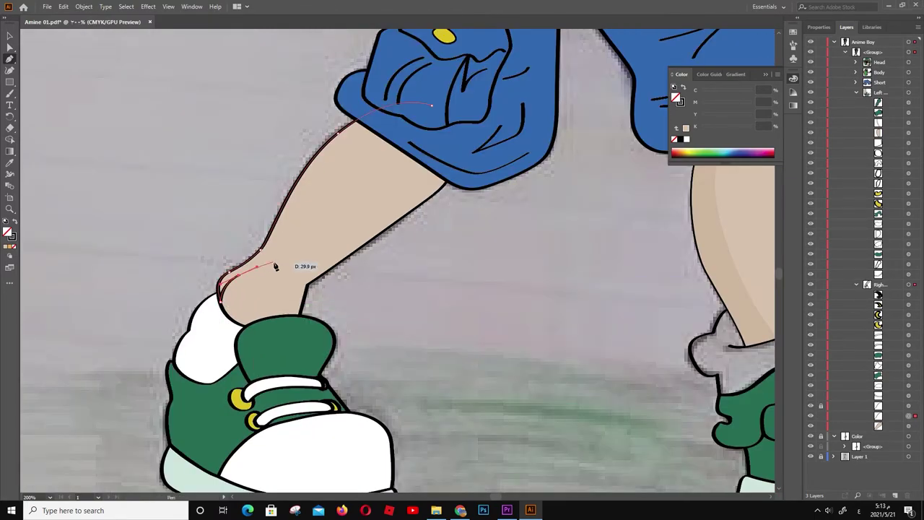
pyautogui.hotkey('ctrl', 'shift', 'a')
pyautogui.scroll(-2, 402, 119)
pyautogui.scroll(5, 402, 217)
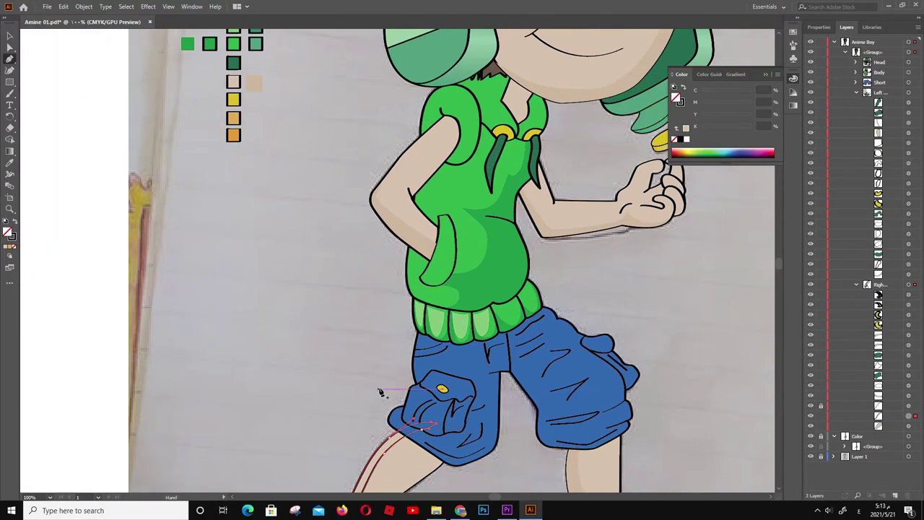
pyautogui.press('v')
pyautogui.scroll(-2, 289, 288)
pyautogui.scroll(3, 189, 347)
pyautogui.scroll(-4, 190, 347)
# Remove an extra neck anchor and pull the lower corner left inside the hoodie collar
pyautogui.scroll(2, 473, 146)
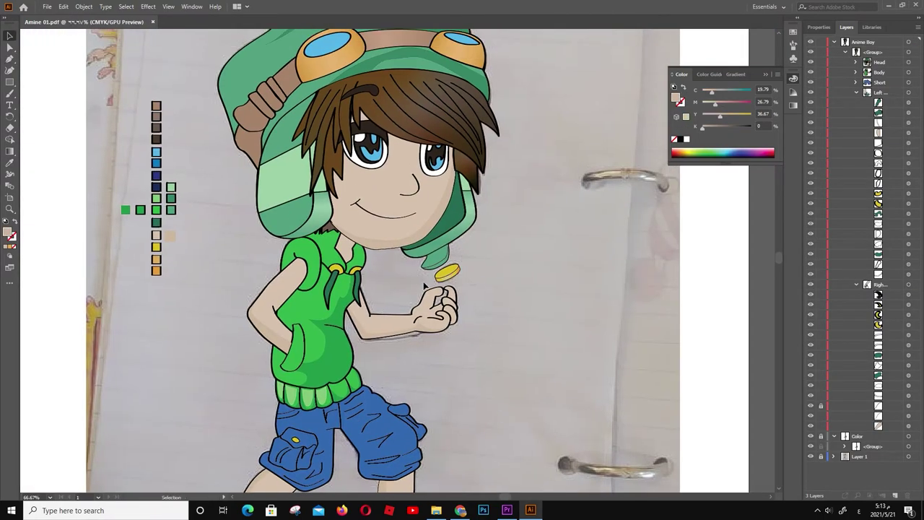
pyautogui.scroll(3, 375, 309)
pyautogui.scroll(1, 328, 225)
pyautogui.press('a')
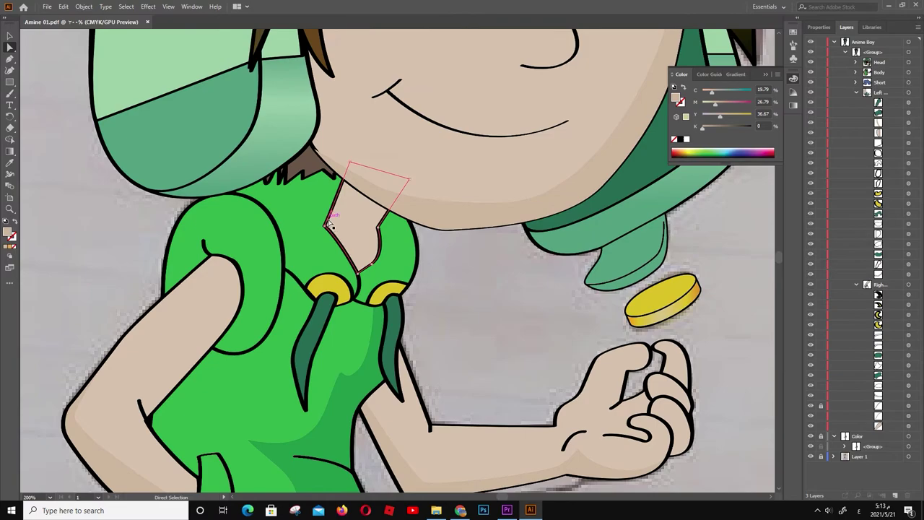
pyautogui.click(337, 219)
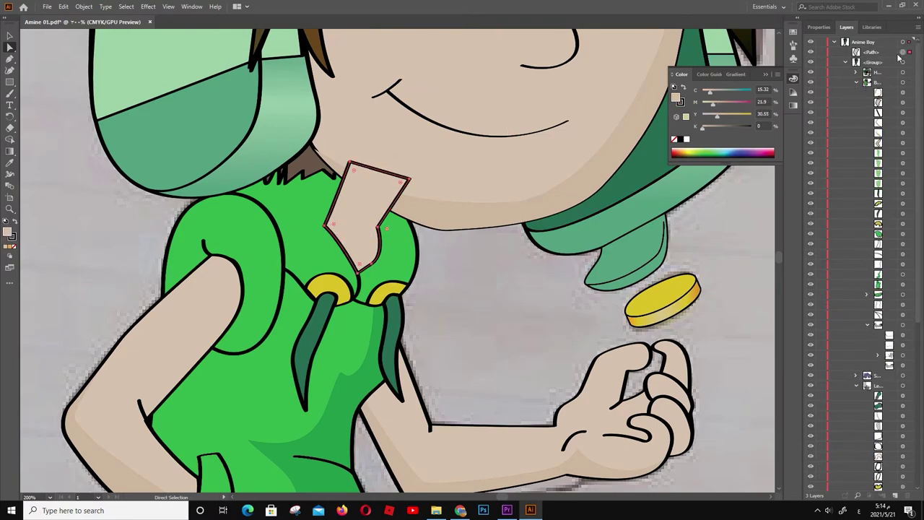
pyautogui.click(409, 179)
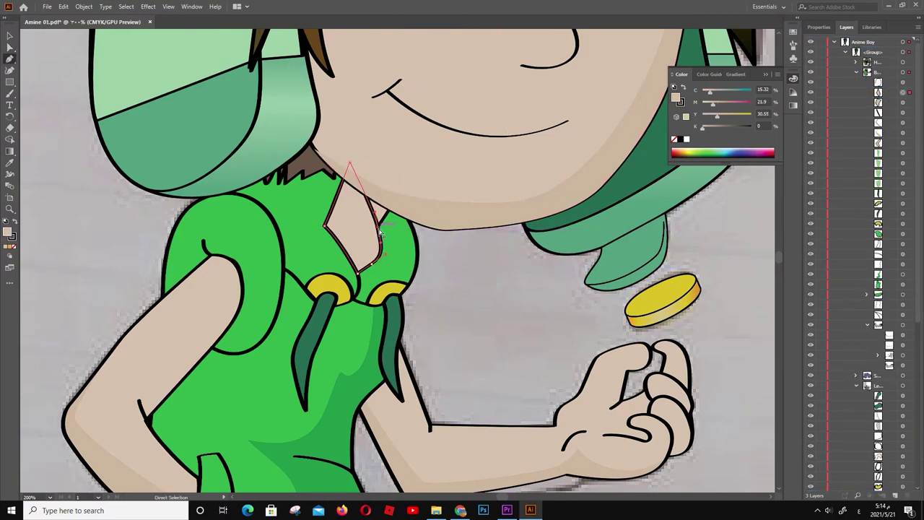
pyautogui.moveTo(377, 227); pyautogui.dragTo(352, 228)
pyautogui.press('v')
pyautogui.hotkey('ctrl', 'shift', 'a')
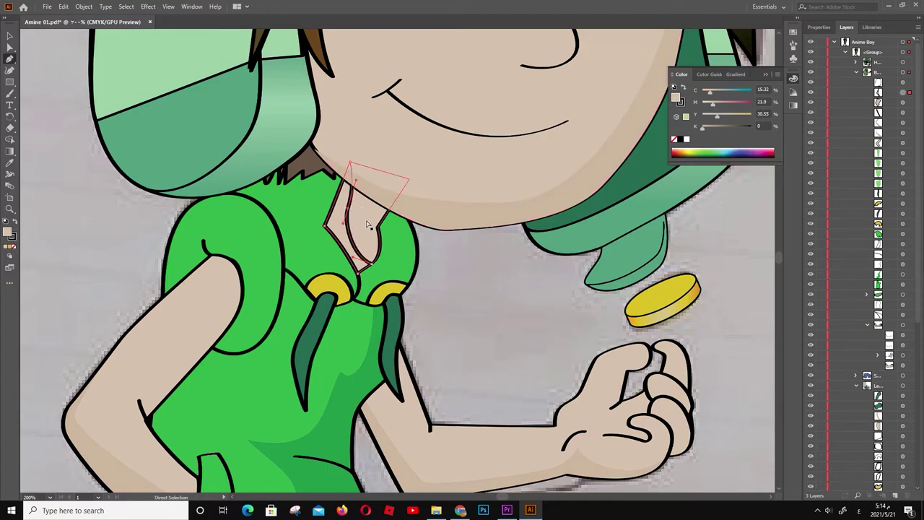
pyautogui.hotkey('ctrl', '-')
pyautogui.hotkey('ctrl', '-')
# Draw a small beige wedge over the hoodie's lower front with the Pen tool
pyautogui.moveTo(568, 346); pyautogui.dragTo(383, 252)
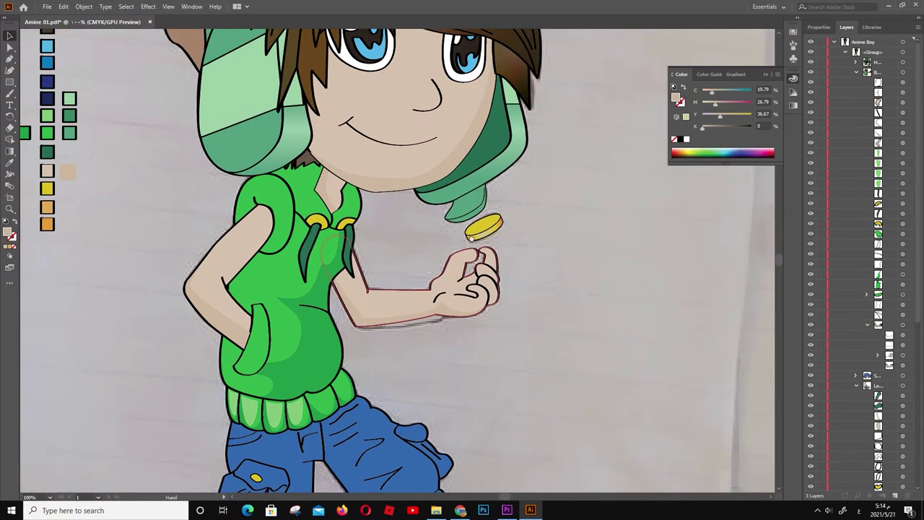
pyautogui.moveTo(330, 340)
pyautogui.mouseDown()
pyautogui.moveTo(414, 335)
pyautogui.moveTo(417, 352)
pyautogui.mouseUp()
pyautogui.press('p')
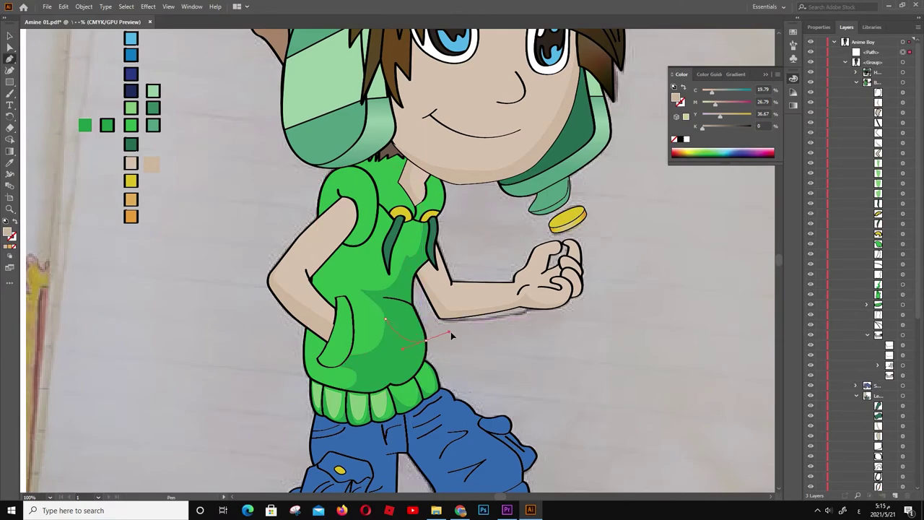
pyautogui.click(425, 343)
pyautogui.click(385, 318)
pyautogui.scroll(2, 397, 393)
# Duplicate the hoodie's edge outline path in place within the body group
pyautogui.press('a')
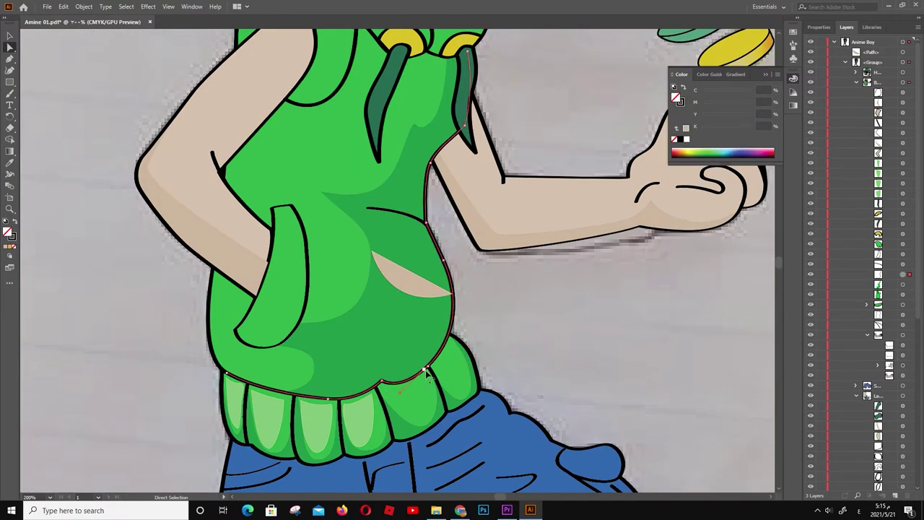
pyautogui.click(328, 399)
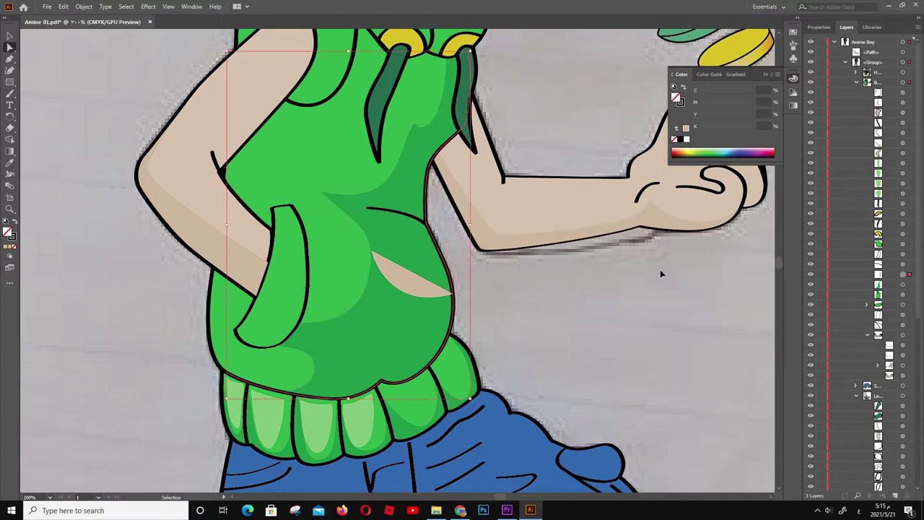
pyautogui.hotkey('ctrl', 'x')
pyautogui.hotkey('ctrl', 'f')
pyautogui.moveTo(882, 56); pyautogui.dragTo(878, 289)
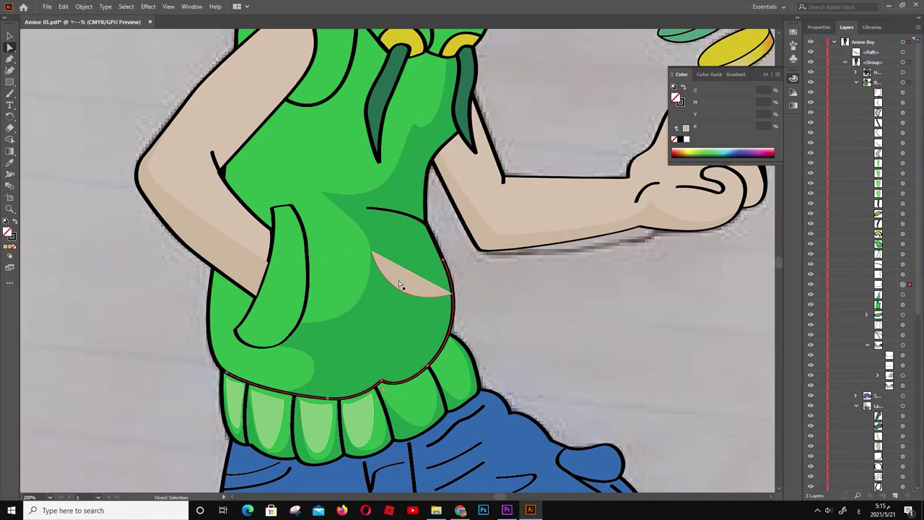
# Join the beige wedge and the duplicated hoodie edge path into one shape
pyautogui.press('p')
pyautogui.scroll(2, 459, 301)
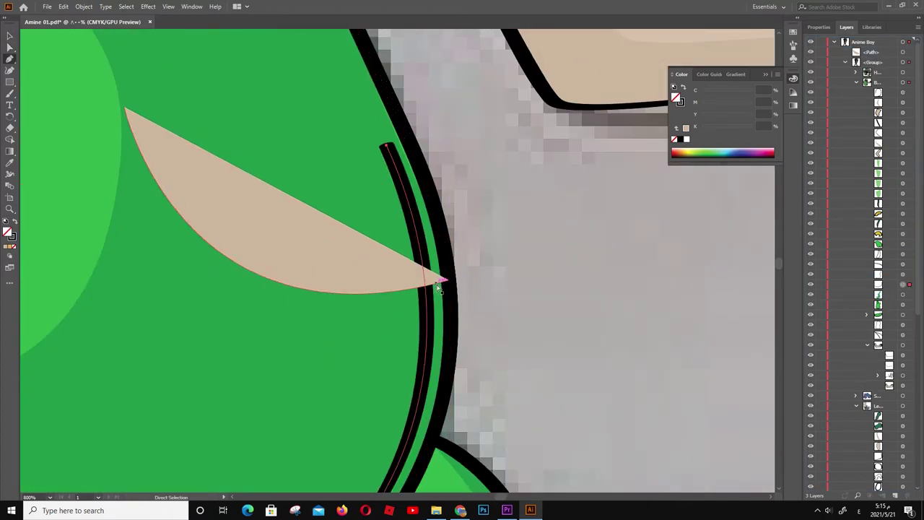
pyautogui.keyDown('ctrl'); pyautogui.click(451, 281); pyautogui.keyUp('ctrl')
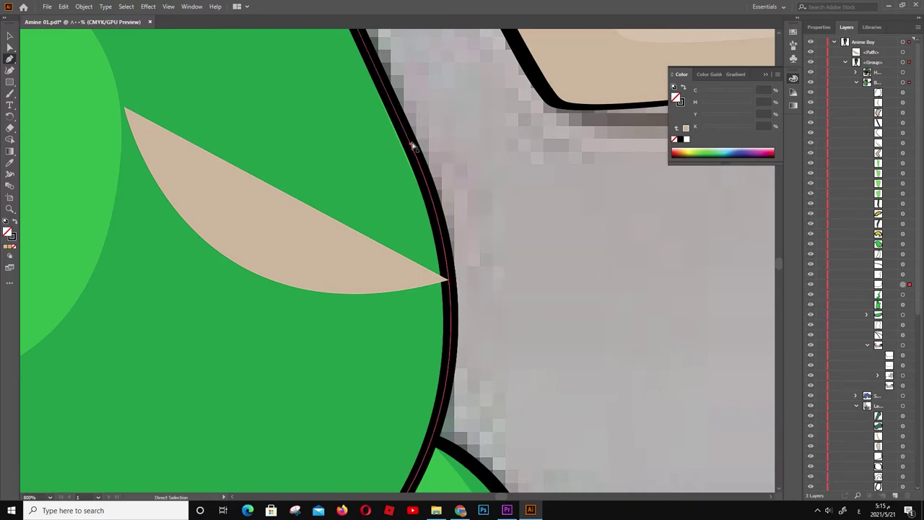
pyautogui.keyDown('ctrl'); pyautogui.click(458, 284); pyautogui.keyUp('ctrl')
pyautogui.rightClick(460, 285)
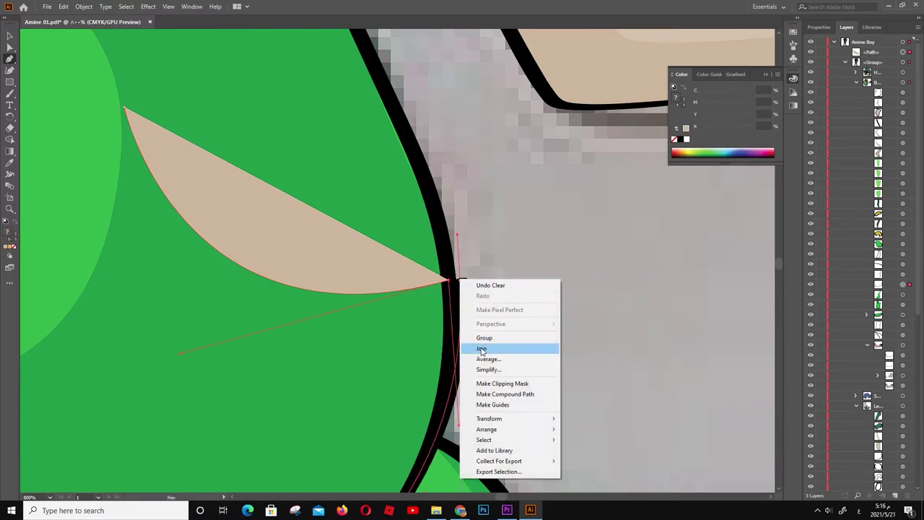
pyautogui.click(480, 347)
pyautogui.rightClick(394, 275)
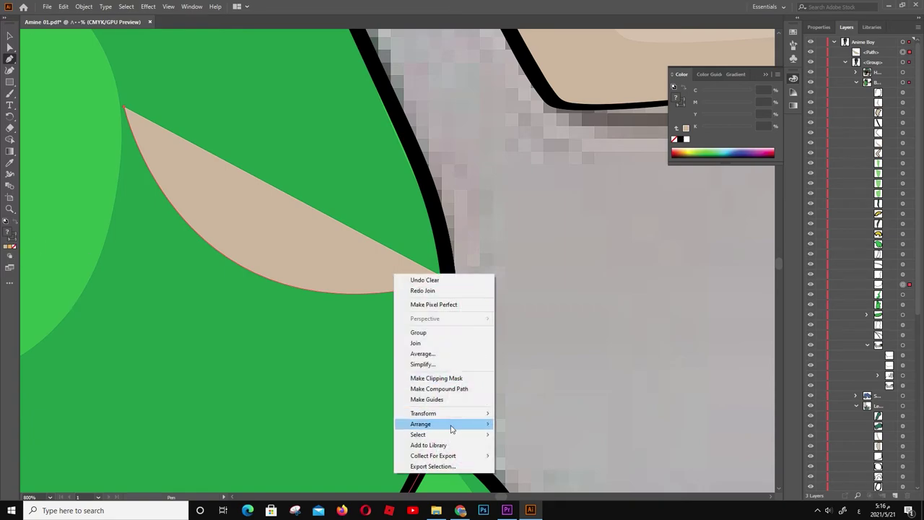
pyautogui.click(433, 341)
# Add and curve anchors so the shading shape wraps past the pocket and closes
pyautogui.scroll(-4, 289, 239)
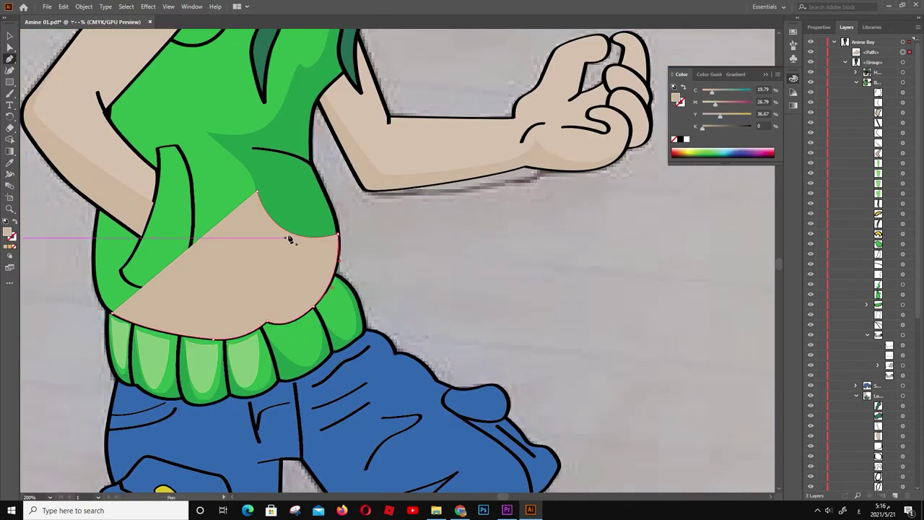
pyautogui.scroll(3, 114, 319)
pyautogui.scroll(1, 114, 319)
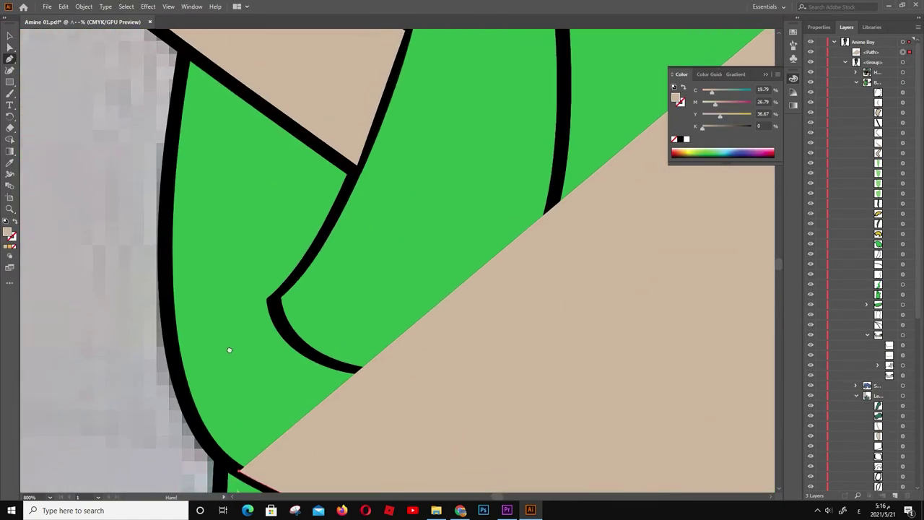
pyautogui.click(165, 233)
pyautogui.scroll(-2, 171, 62)
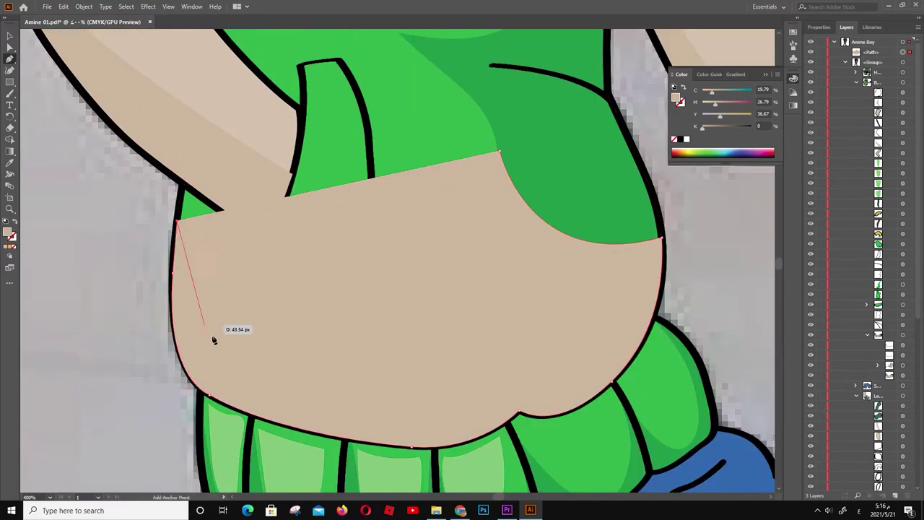
pyautogui.moveTo(259, 356); pyautogui.dragTo(344, 378)
pyautogui.moveTo(417, 298)
pyautogui.mouseDown()
pyautogui.moveTo(433, 273)
pyautogui.moveTo(468, 261)
pyautogui.mouseUp()
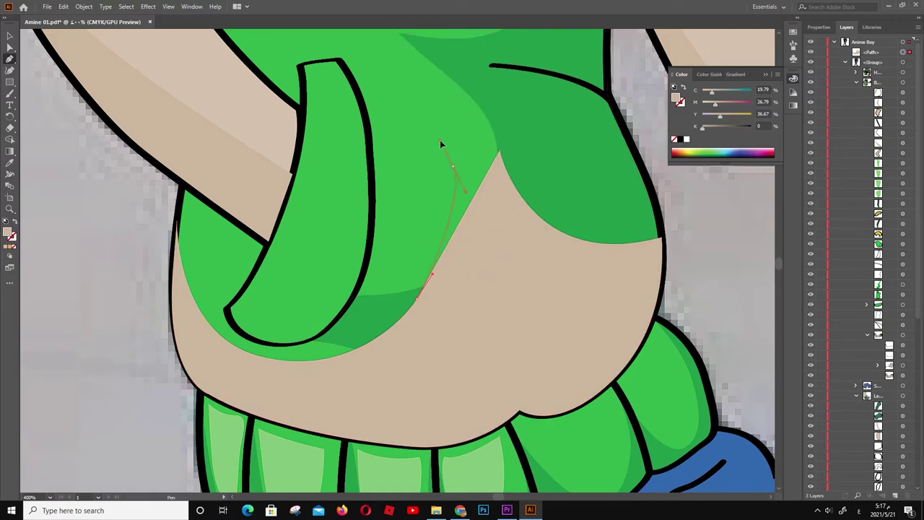
pyautogui.scroll(2, 402, 65)
pyautogui.click(402, 95)
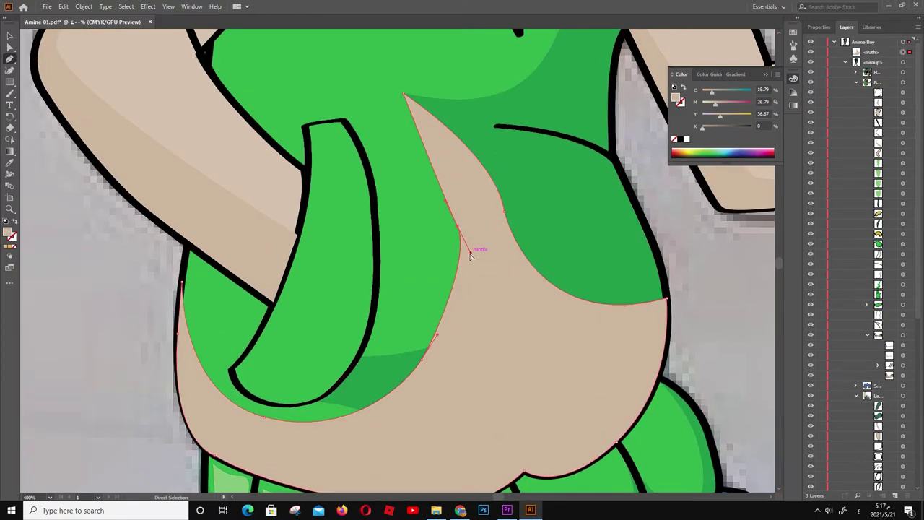
pyautogui.scroll(-3, 462, 239)
pyautogui.scroll(1, 368, 325)
# Fill the new belly shading shape with the hoodie's darker green using the Eyedropper
pyautogui.press('i')
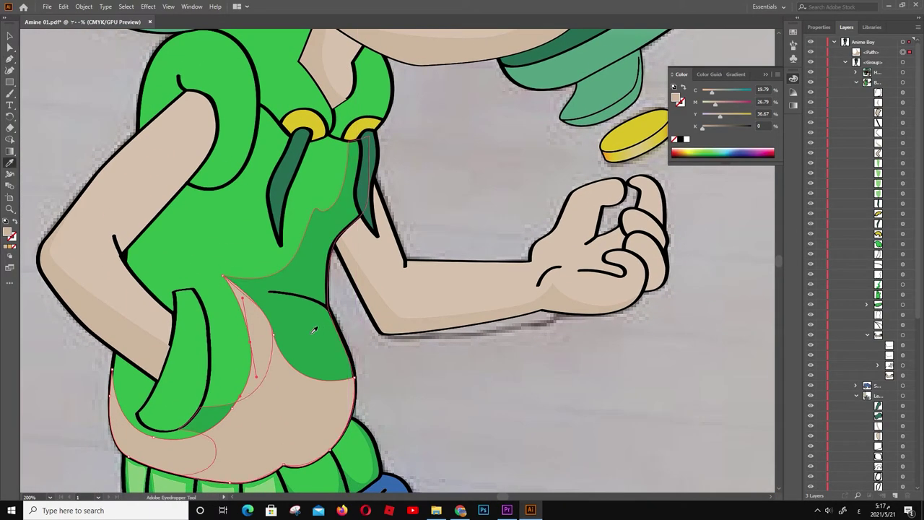
pyautogui.click(315, 329)
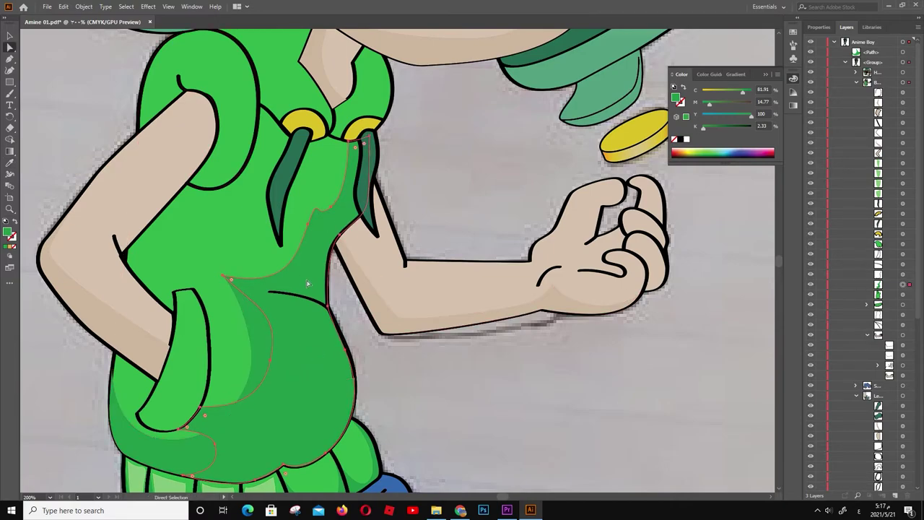
pyautogui.scroll(1, 314, 249)
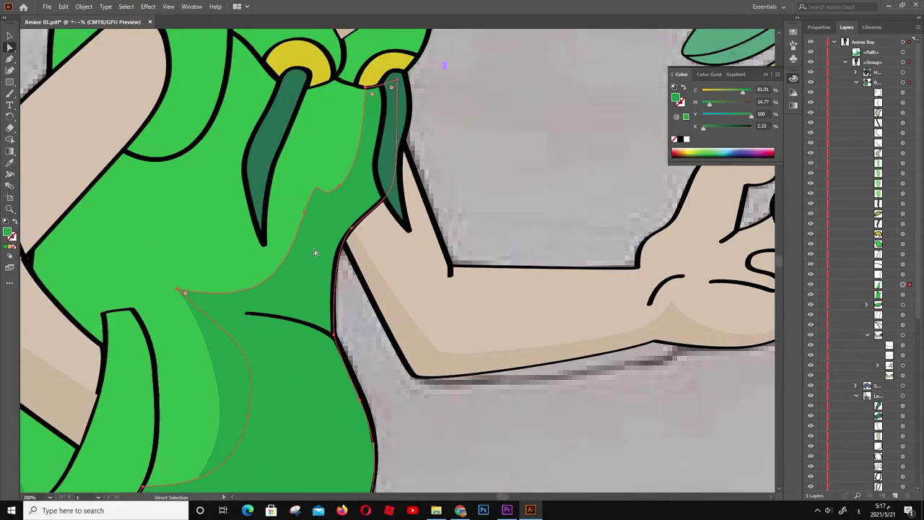
# Draw a closed highlight shape along the collar beside the right drawstring
pyautogui.press('p')
pyautogui.click(351, 228)
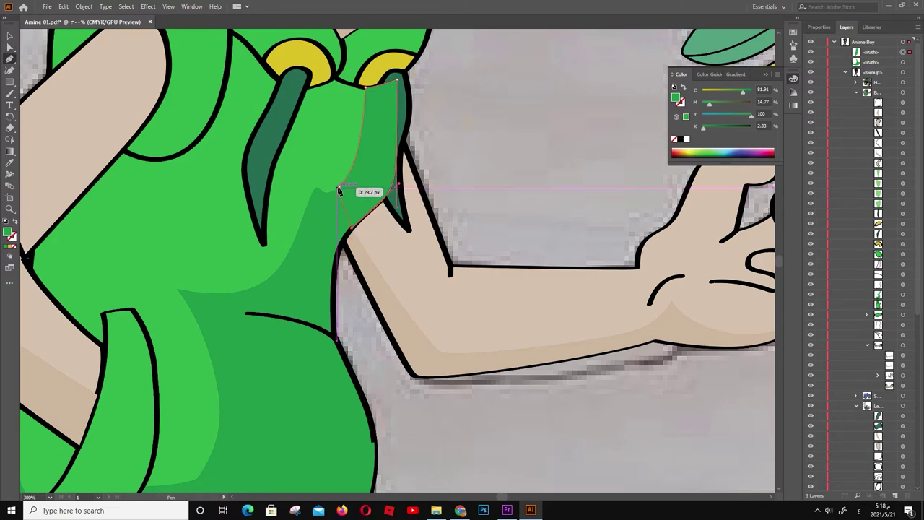
pyautogui.moveTo(340, 186)
pyautogui.mouseDown()
pyautogui.moveTo(323, 181)
pyautogui.moveTo(366, 165)
pyautogui.mouseUp()
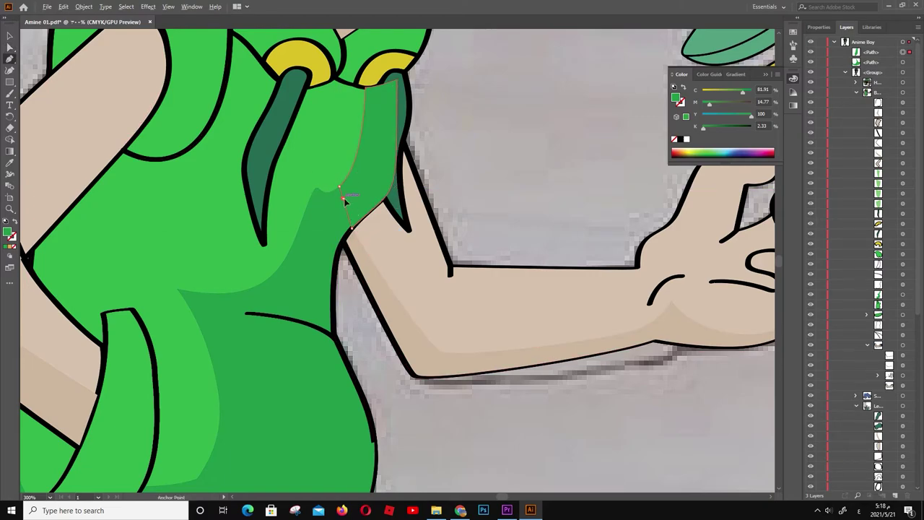
pyautogui.click(365, 87)
pyautogui.click(397, 80)
pyautogui.click(351, 228)
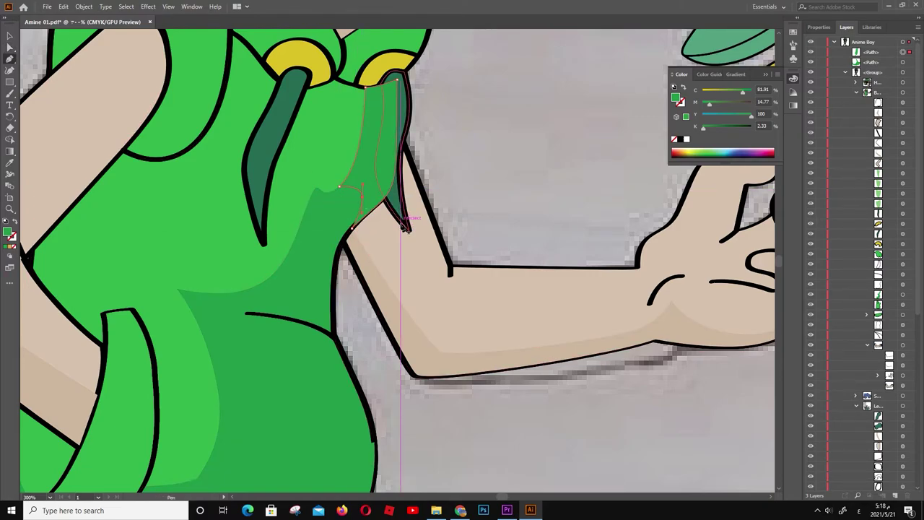
# Sample a green onto the collar-side shape, hide it, and zoom out to the whole character
pyautogui.press('i')
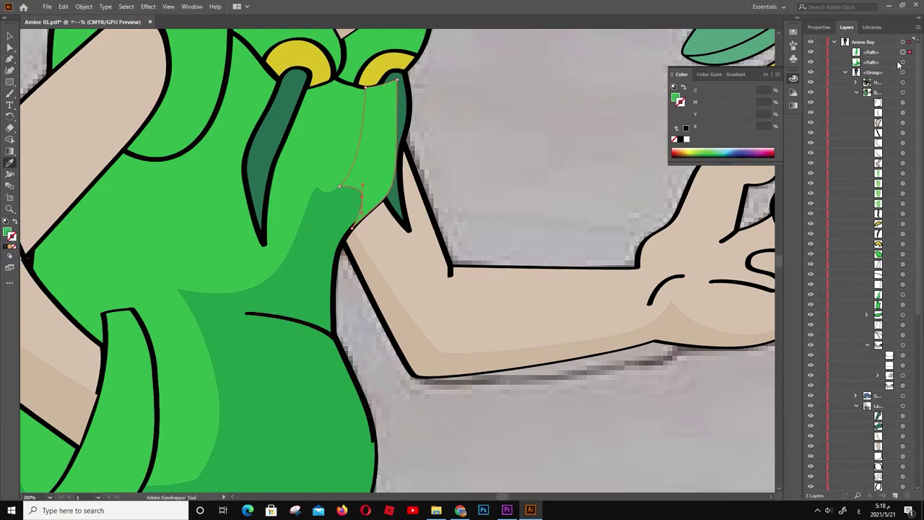
pyautogui.click(268, 299)
pyautogui.click(817, 278)
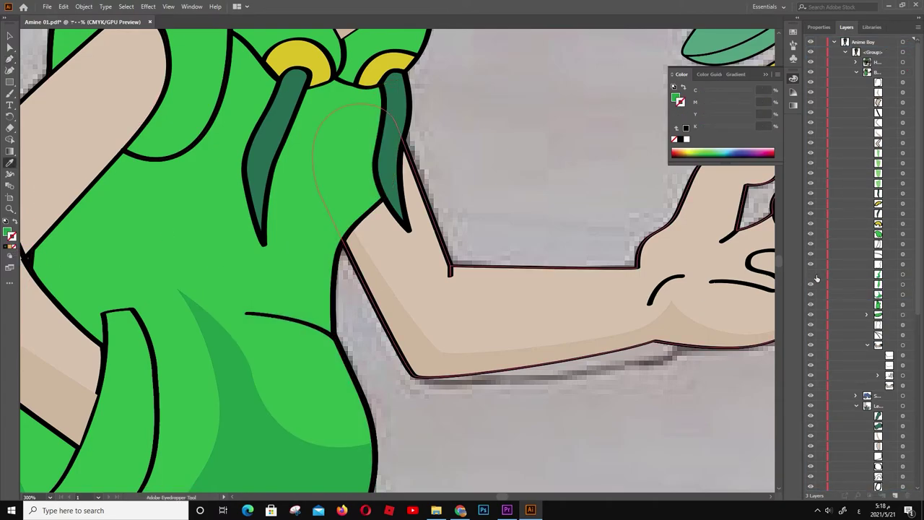
pyautogui.hotkey('ctrl', '0')
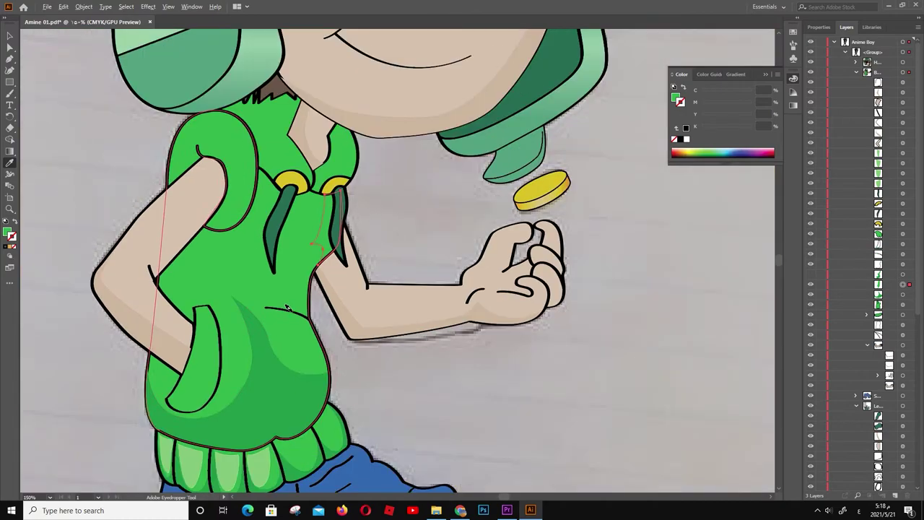
pyautogui.scroll(3, 313, 403)
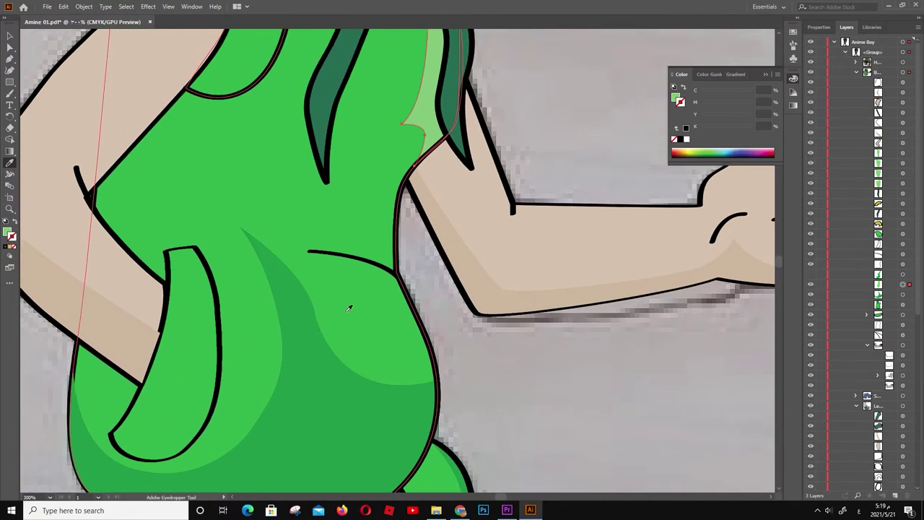
# Draw a curved highlight sliver along the hoodie belly's right edge
pyautogui.press('p')
pyautogui.click(307, 254)
pyautogui.moveTo(411, 359); pyautogui.dragTo(387, 297)
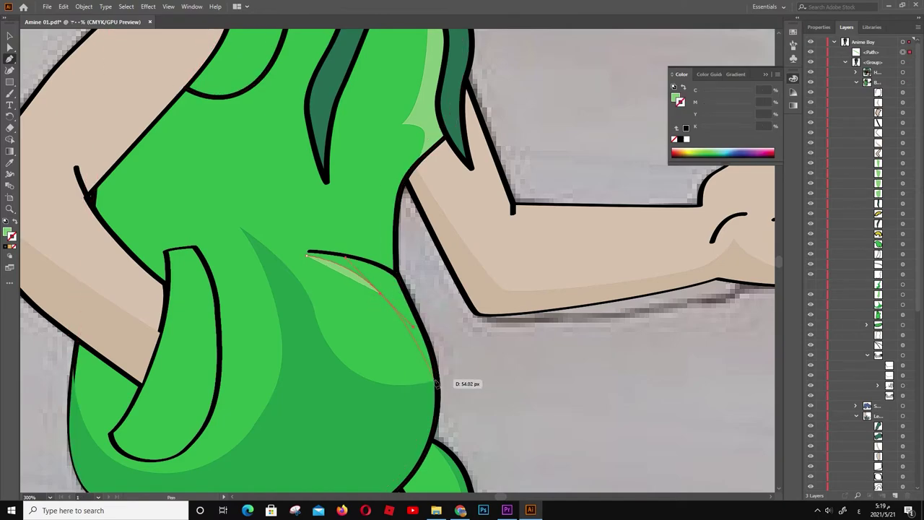
pyautogui.moveTo(436, 385); pyautogui.dragTo(401, 286)
pyautogui.moveTo(307, 255); pyautogui.dragTo(305, 260)
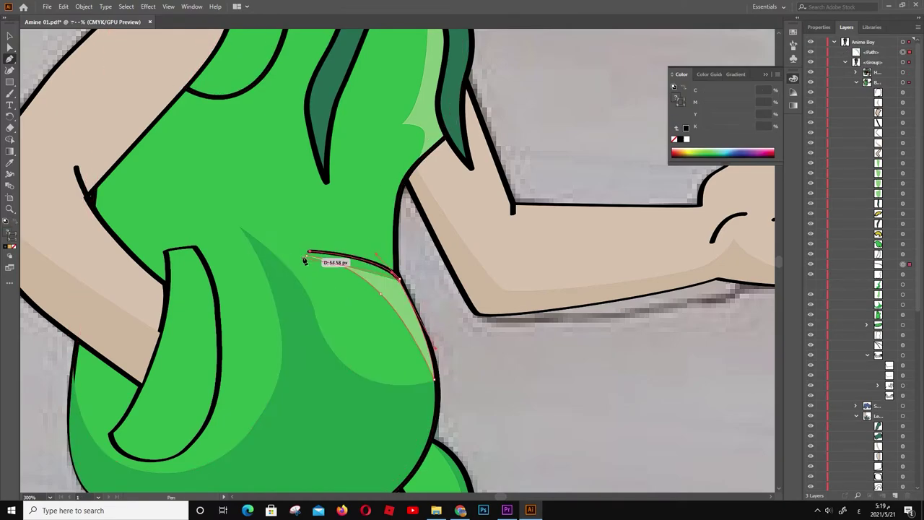
pyautogui.scroll(2, 304, 264)
# Join the highlight's end anchors, fit its tip to the outline, and save the file
pyautogui.press('a')
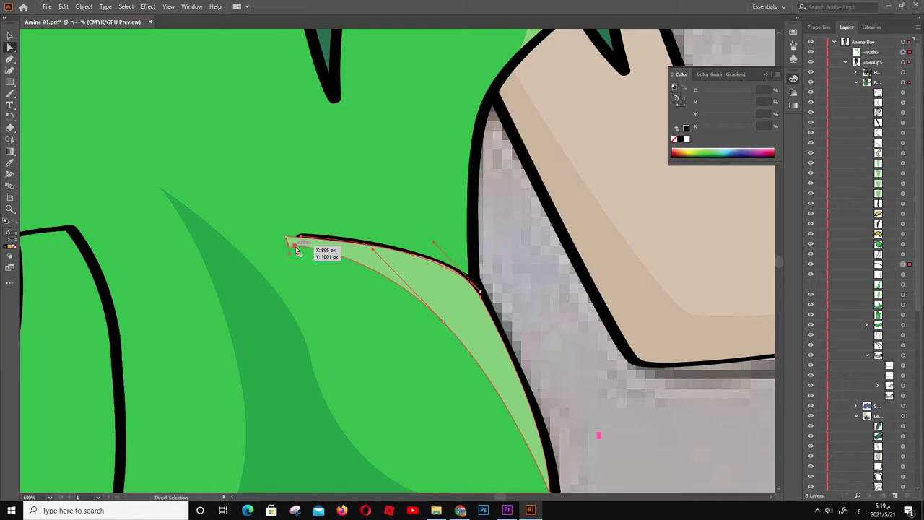
pyautogui.rightClick(285, 235)
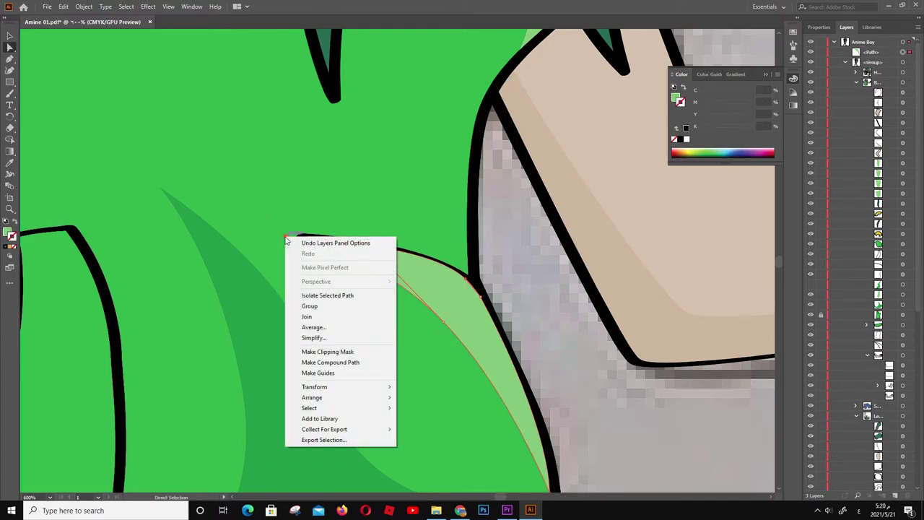
pyautogui.click(311, 314)
pyautogui.moveTo(287, 237); pyautogui.dragTo(299, 238)
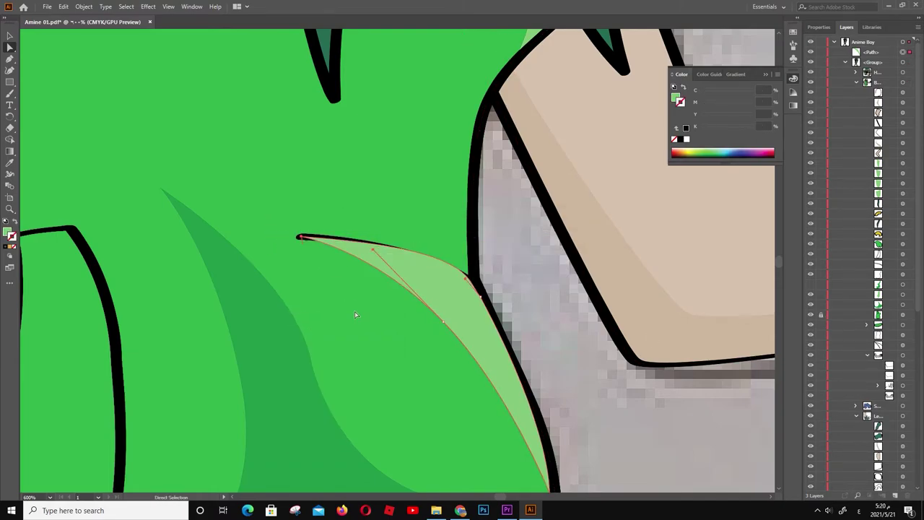
pyautogui.hotkey('ctrl', 's')
pyautogui.hotkey('ctrl', 'shift', 'a')
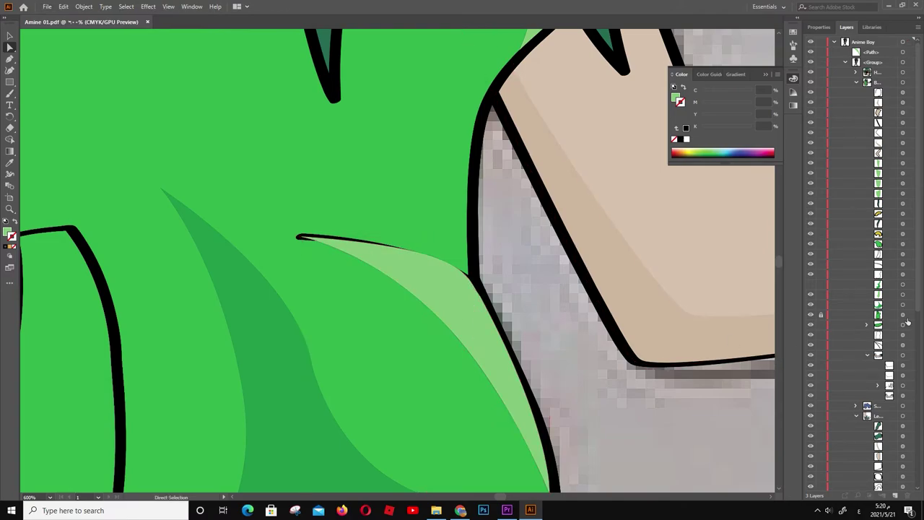
# Reselect the light-green highlight and nudge it to follow the hoodie edge
pyautogui.click(443, 271)
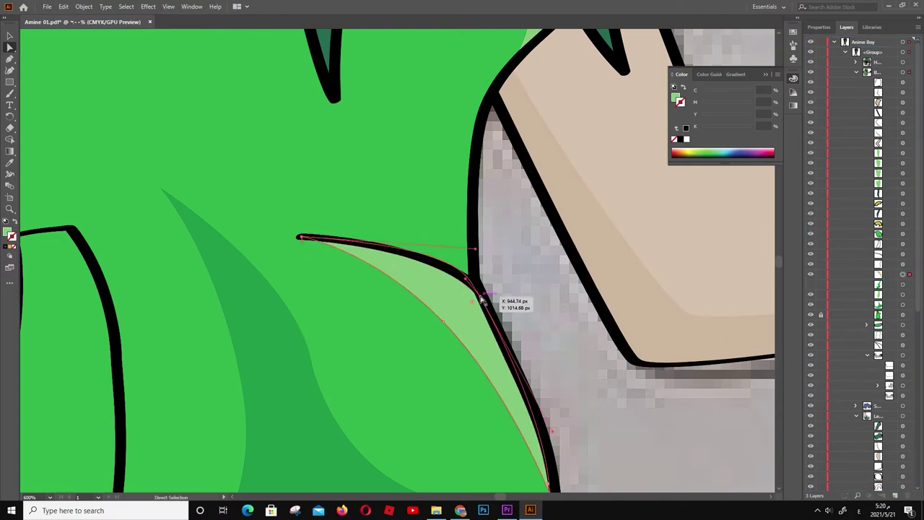
pyautogui.moveTo(482, 298); pyautogui.dragTo(481, 297)
pyautogui.scroll(-4, 425, 287)
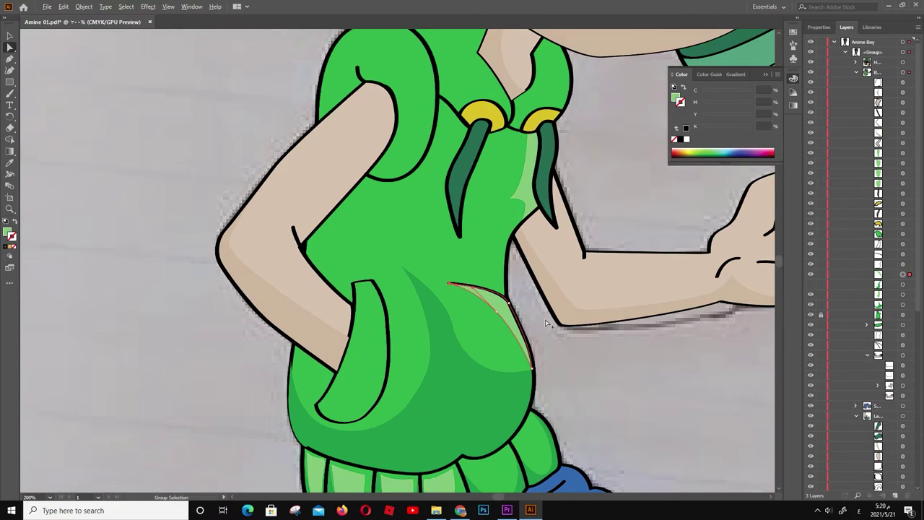
pyautogui.click(368, 332)
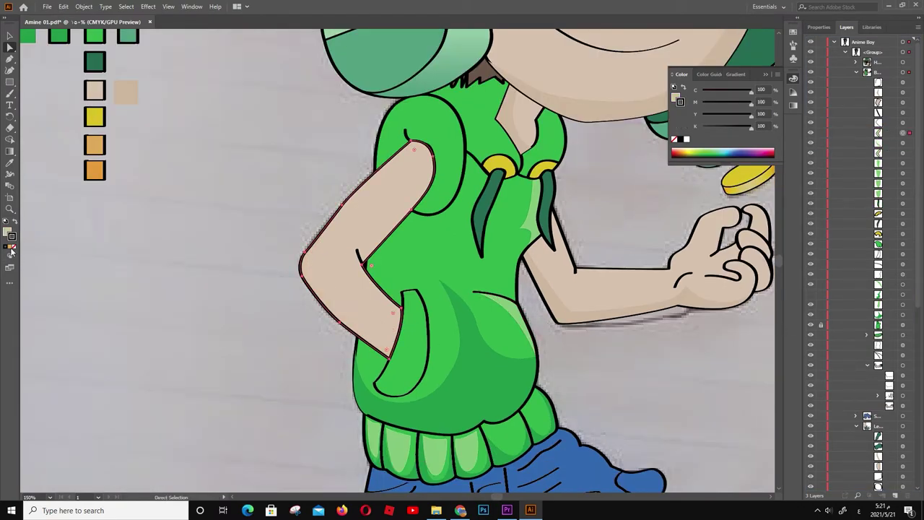
# Select a waistband rib highlight and drag its anchors to reshape it
pyautogui.click(121, 305)
pyautogui.scroll(-1, 152, 296)
pyautogui.scroll(-1, 151, 296)
pyautogui.scroll(3, 404, 300)
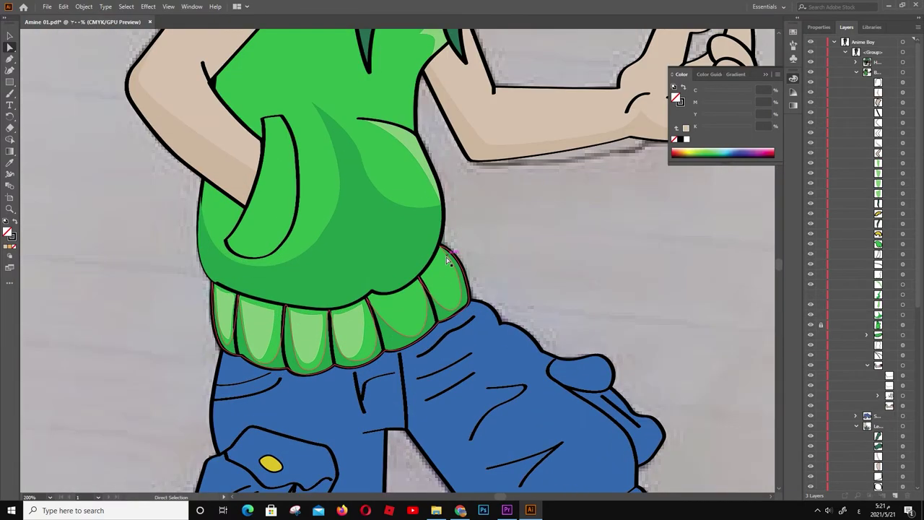
pyautogui.click(451, 289)
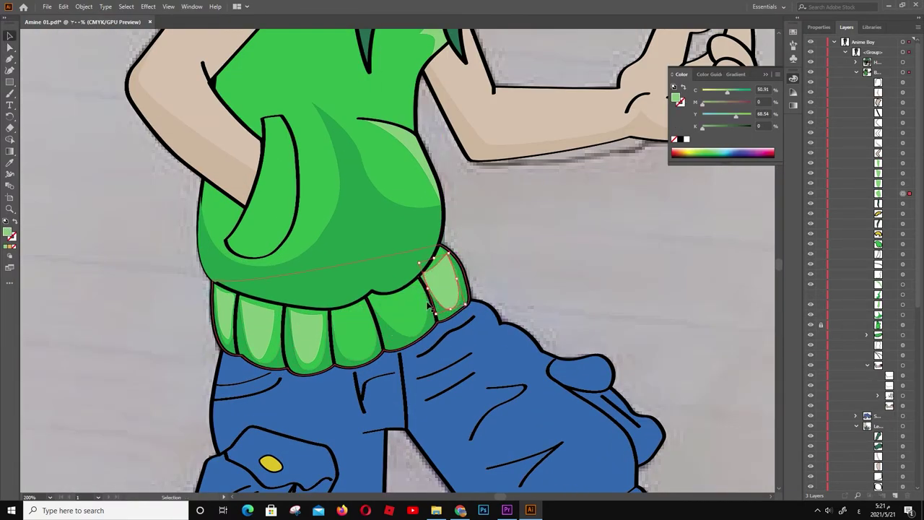
pyautogui.scroll(2, 431, 307)
pyautogui.press('a')
pyautogui.moveTo(406, 276); pyautogui.dragTo(401, 275)
pyautogui.moveTo(349, 258); pyautogui.dragTo(302, 316)
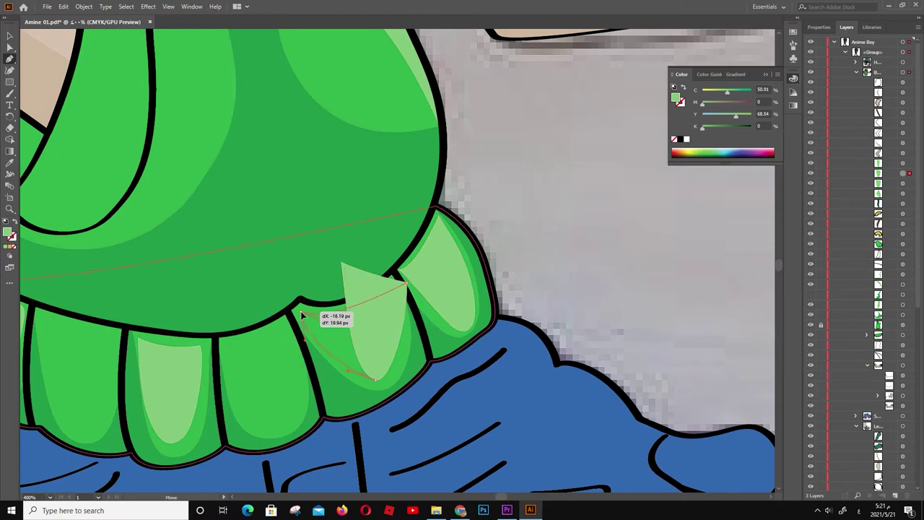
pyautogui.moveTo(406, 283); pyautogui.dragTo(398, 276)
# Round the rib highlights into tooth shapes, adjusting the neighbouring one's corners
pyautogui.moveTo(397, 372)
pyautogui.mouseDown()
pyautogui.moveTo(359, 318)
pyautogui.moveTo(351, 333)
pyautogui.mouseUp()
pyautogui.hscroll(-5, 192, 320)
pyautogui.moveTo(398, 414); pyautogui.dragTo(416, 414)
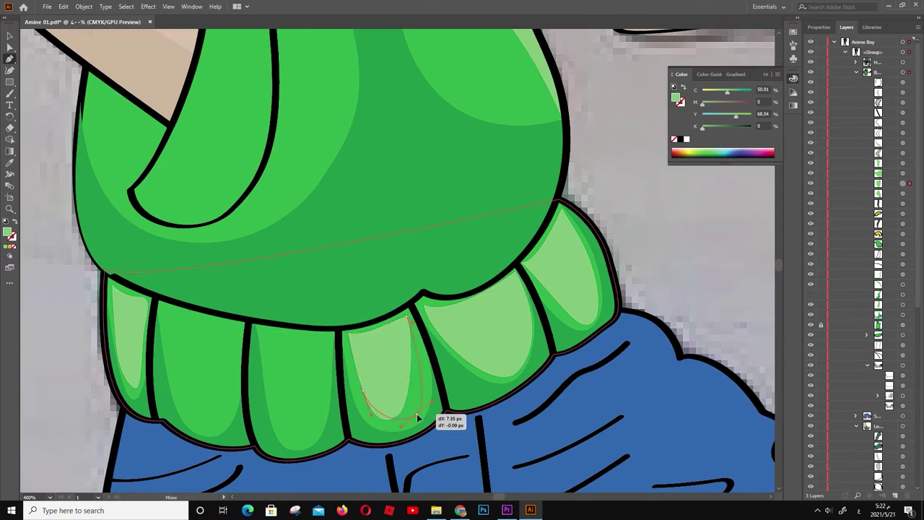
pyautogui.moveTo(407, 319); pyautogui.dragTo(408, 316)
# Draw a small closed highlight shape at the hoodie pocket's inner corner
pyautogui.hotkey('ctrl', '1')
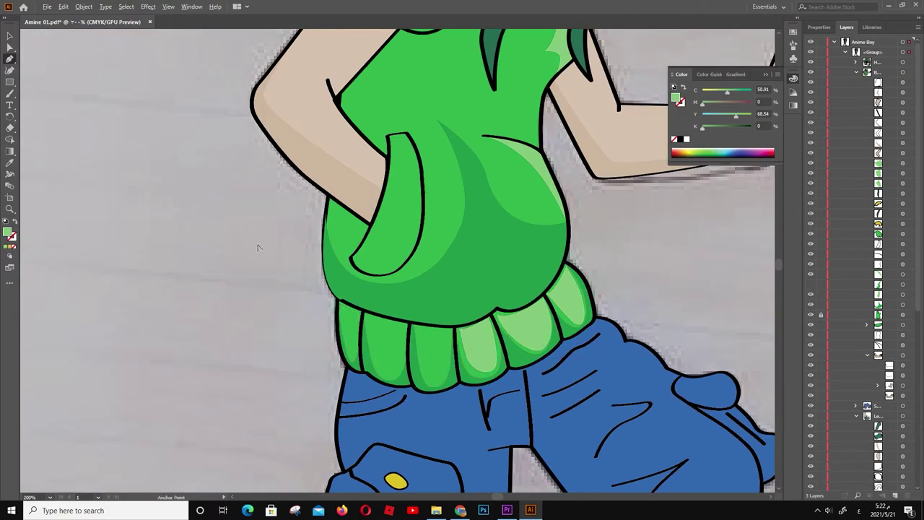
pyautogui.moveTo(542, 169); pyautogui.dragTo(462, 293)
pyautogui.scroll(3, 275, 307)
pyautogui.click(315, 269)
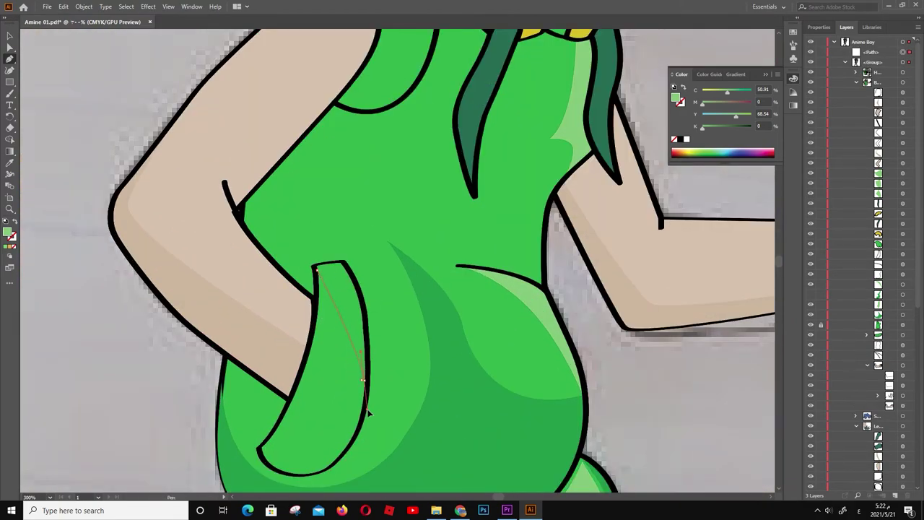
pyautogui.click(345, 262)
pyautogui.click(315, 269)
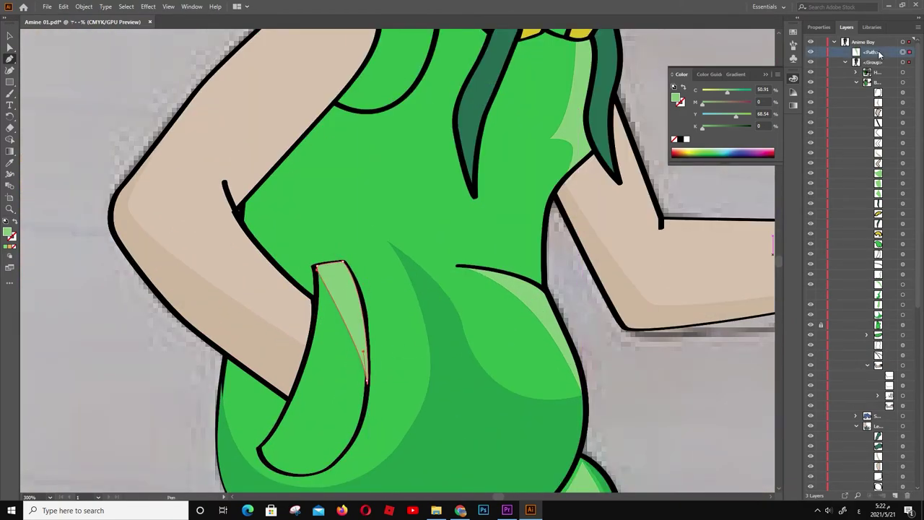
# Move the pocket highlight lower in the Layers stacking order and select the hoodie body
pyautogui.moveTo(912, 221); pyautogui.dragTo(908, 178)
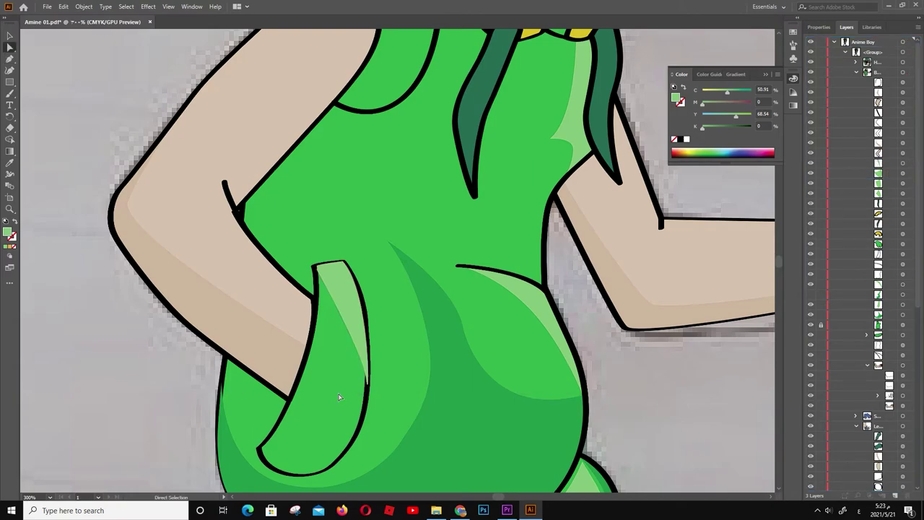
pyautogui.press('a')
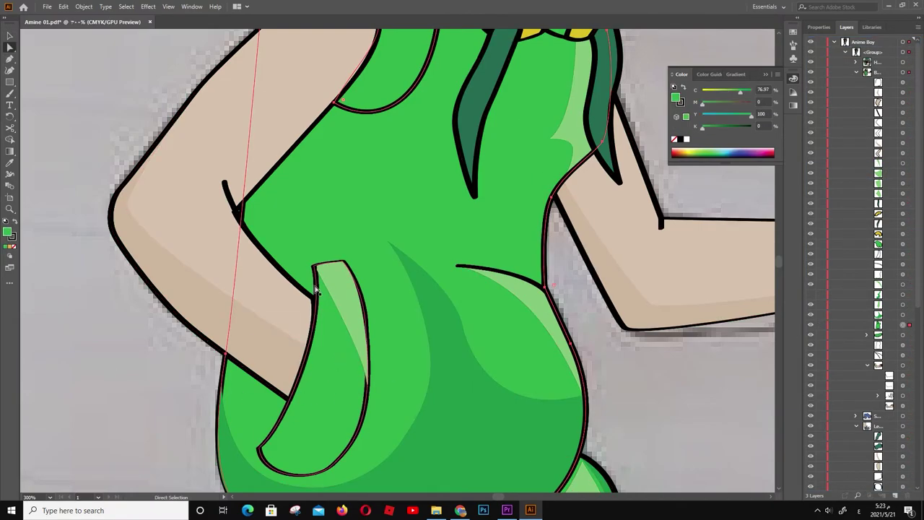
pyautogui.click(903, 254)
pyautogui.scroll(-2, 528, 285)
pyautogui.scroll(-3, 528, 285)
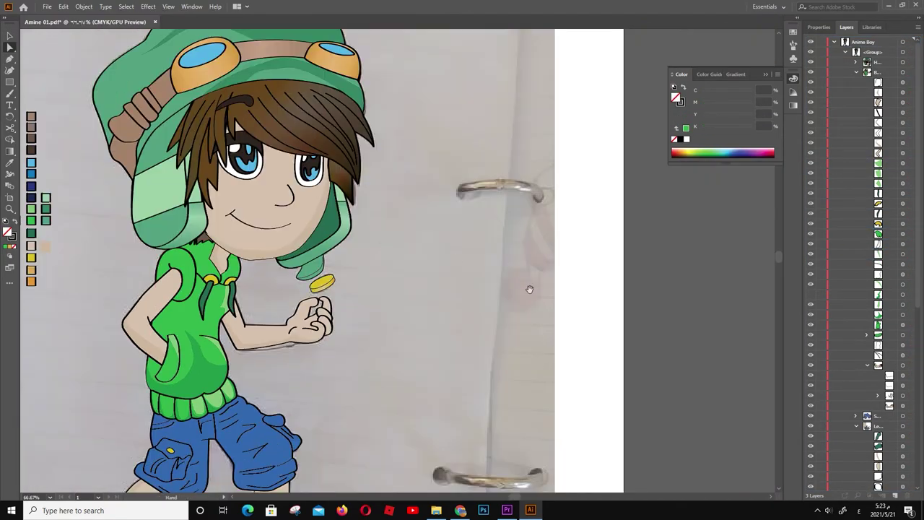
pyautogui.scroll(4, 351, 268)
# Draw a zigzag path of curved fold anchors on the shorts below the waistband
pyautogui.scroll(2, 401, 211)
pyautogui.press('p')
pyautogui.moveTo(471, 125); pyautogui.dragTo(478, 153)
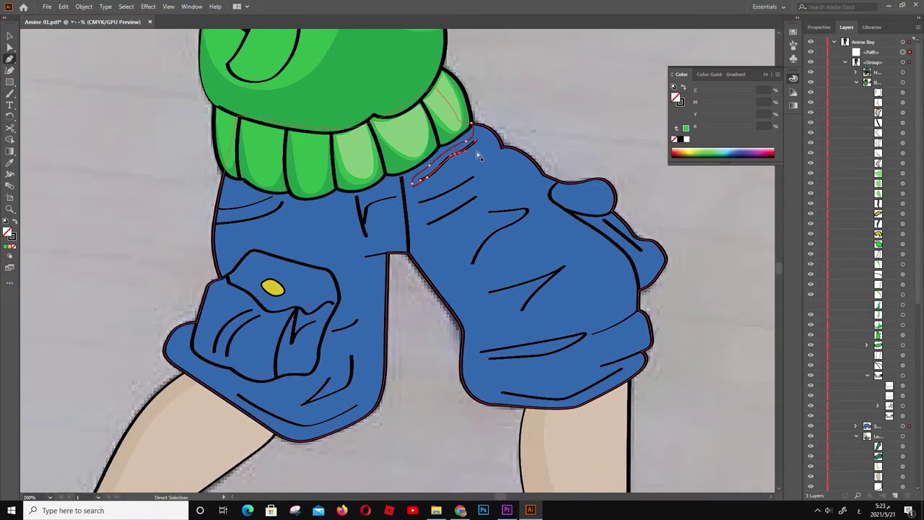
pyautogui.moveTo(427, 179); pyautogui.dragTo(431, 190)
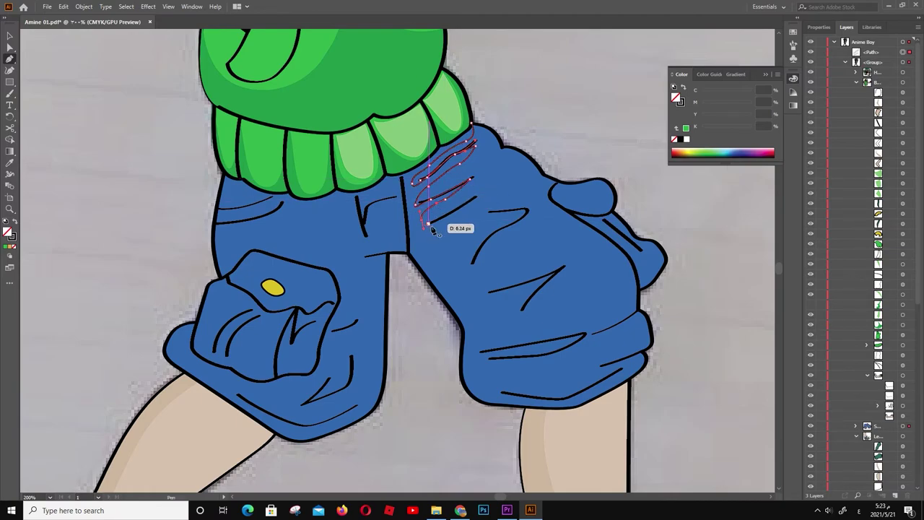
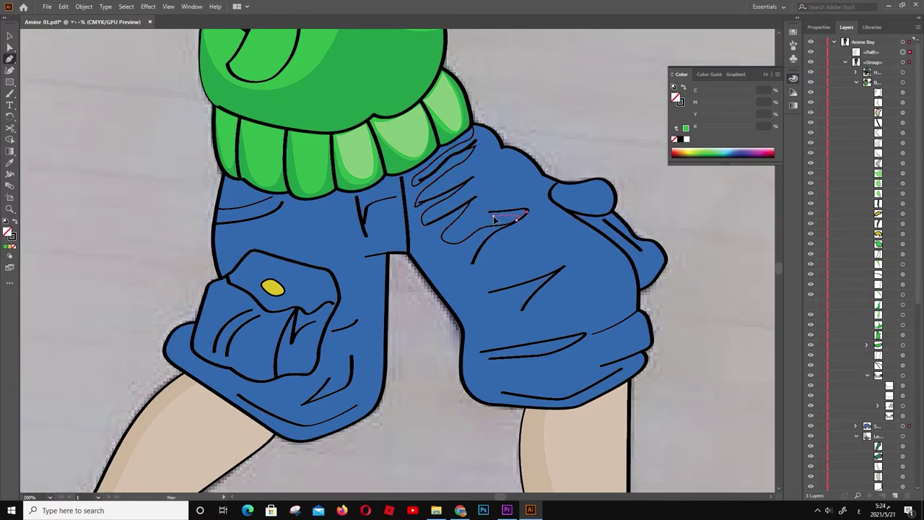
# Trace zigzag shadow paths down the right shorts leg and along its hem
pyautogui.moveTo(529, 211)
pyautogui.mouseDown()
pyautogui.moveTo(534, 229)
pyautogui.moveTo(483, 250)
pyautogui.moveTo(473, 283)
pyautogui.mouseUp()
pyautogui.press('Escape')
pyautogui.moveTo(565, 267); pyautogui.dragTo(567, 273)
pyautogui.moveTo(509, 325); pyautogui.dragTo(505, 330)
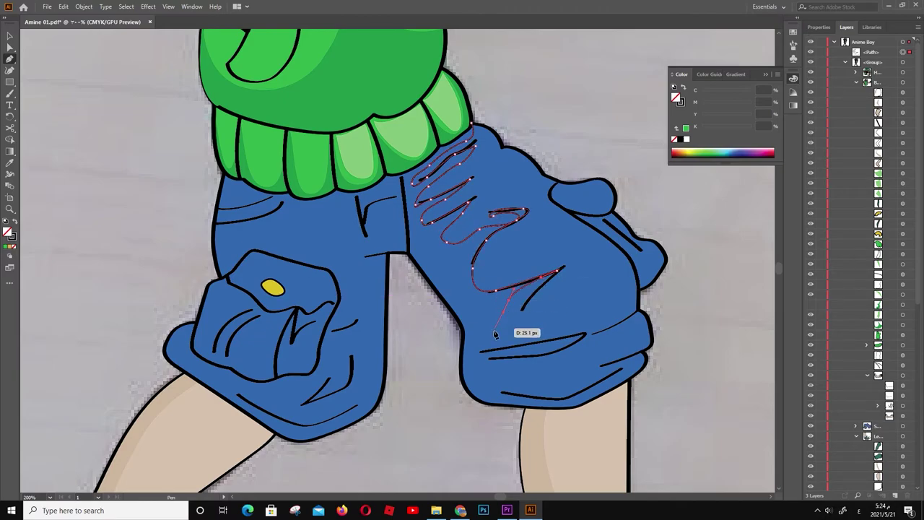
pyautogui.moveTo(564, 307)
pyautogui.mouseDown()
pyautogui.moveTo(568, 316)
pyautogui.moveTo(547, 333)
pyautogui.mouseUp()
pyautogui.press('Escape')
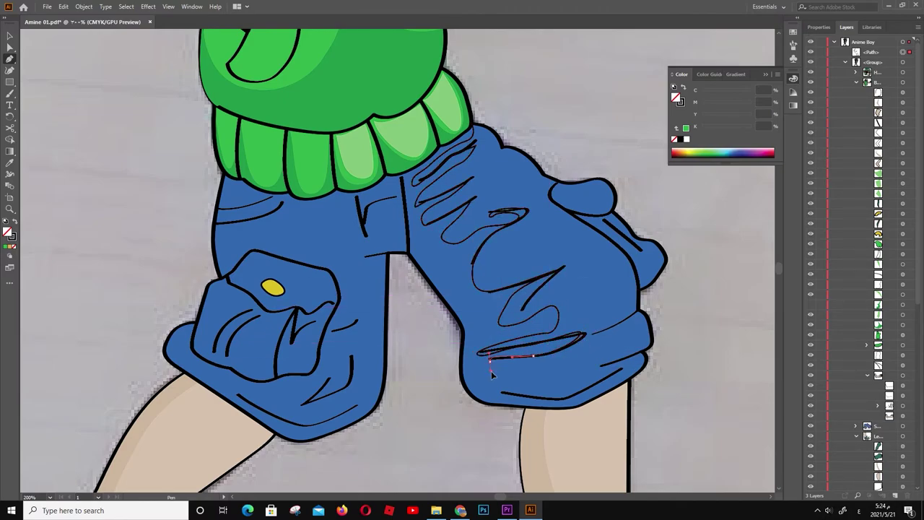
pyautogui.moveTo(592, 372); pyautogui.dragTo(601, 373)
pyautogui.moveTo(531, 403); pyautogui.dragTo(525, 406)
pyautogui.click(473, 394)
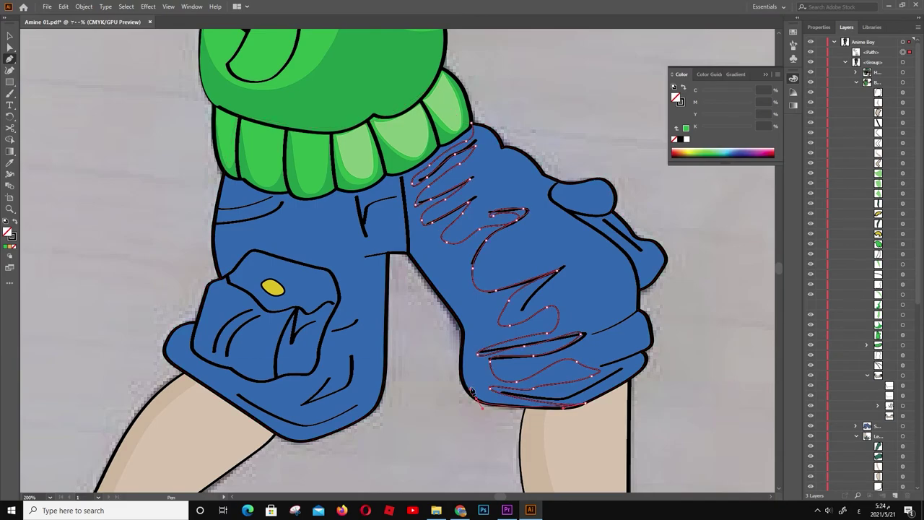
pyautogui.press('Escape')
# Trace a shadow path up the right leg's inner edge toward the hoodie hem
pyautogui.click(461, 374)
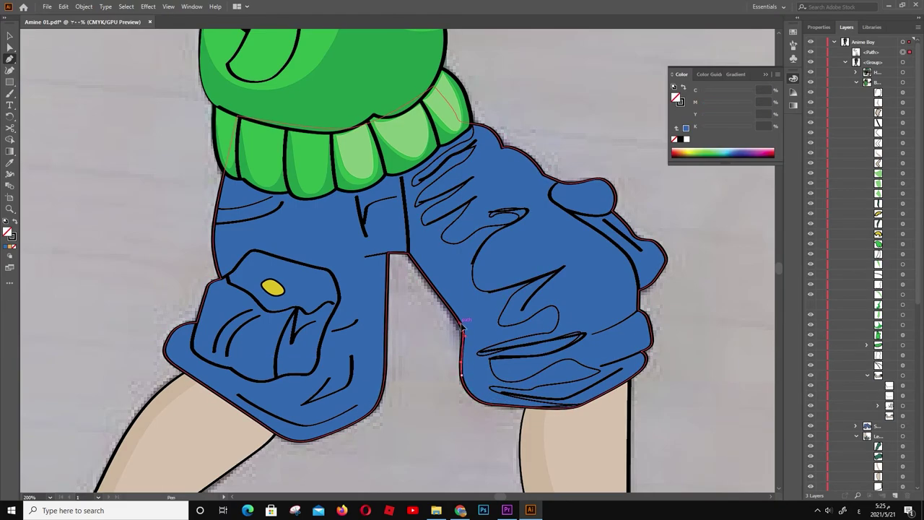
pyautogui.click(462, 328)
pyautogui.click(408, 253)
pyautogui.moveTo(437, 179); pyautogui.dragTo(402, 182)
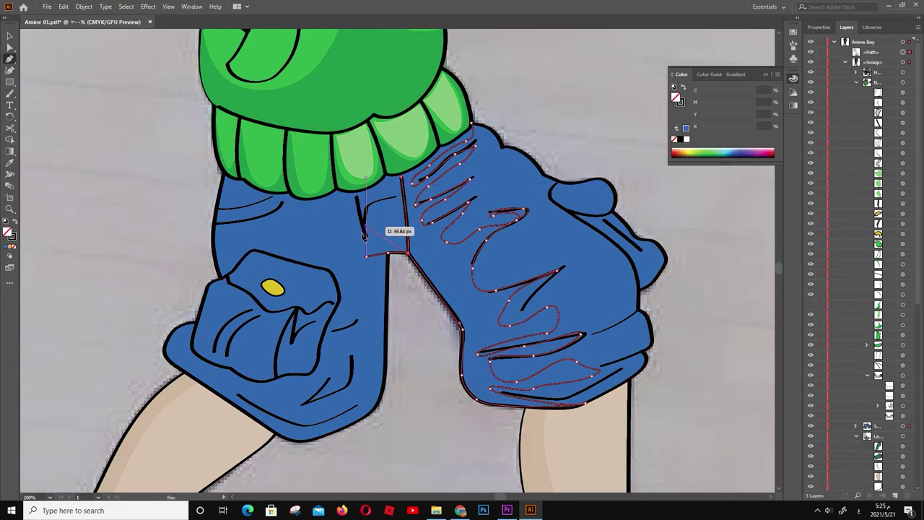
pyautogui.press('Escape')
# Start a shadow shape at the crotch and zigzag it along the left leg's hem
pyautogui.click(408, 252)
pyautogui.moveTo(389, 218); pyautogui.dragTo(375, 229)
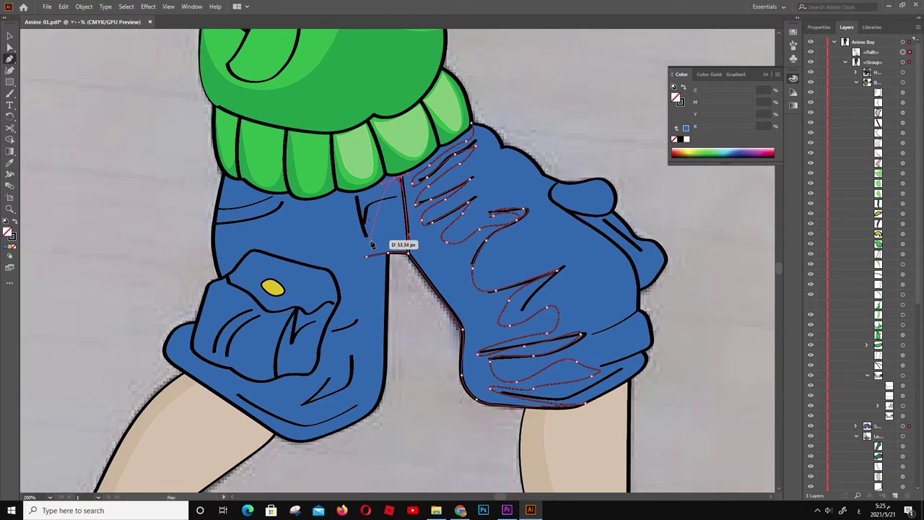
pyautogui.click(366, 255)
pyautogui.moveTo(340, 322); pyautogui.dragTo(361, 315)
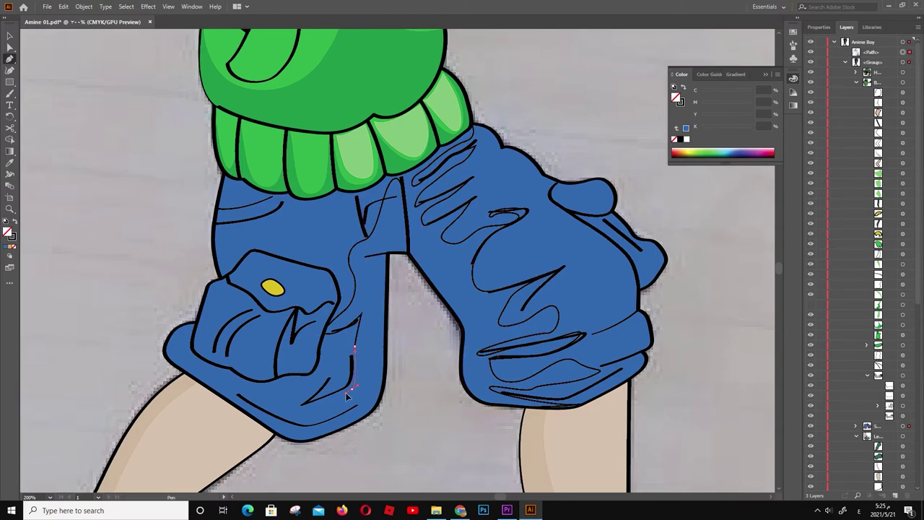
pyautogui.click(352, 381)
pyautogui.click(328, 380)
pyautogui.click(294, 405)
pyautogui.click(234, 391)
pyautogui.moveTo(174, 348); pyautogui.dragTo(167, 350)
# Run the left-leg shadow back up to the hoodie hem and close the shape
pyautogui.click(326, 433)
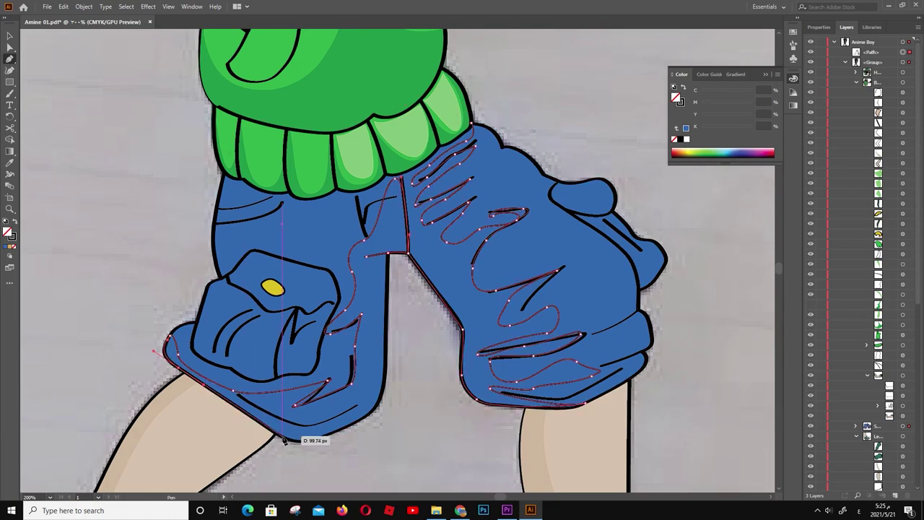
pyautogui.click(380, 417)
pyautogui.moveTo(390, 257); pyautogui.dragTo(372, 291)
pyautogui.click(347, 194)
pyautogui.click(388, 177)
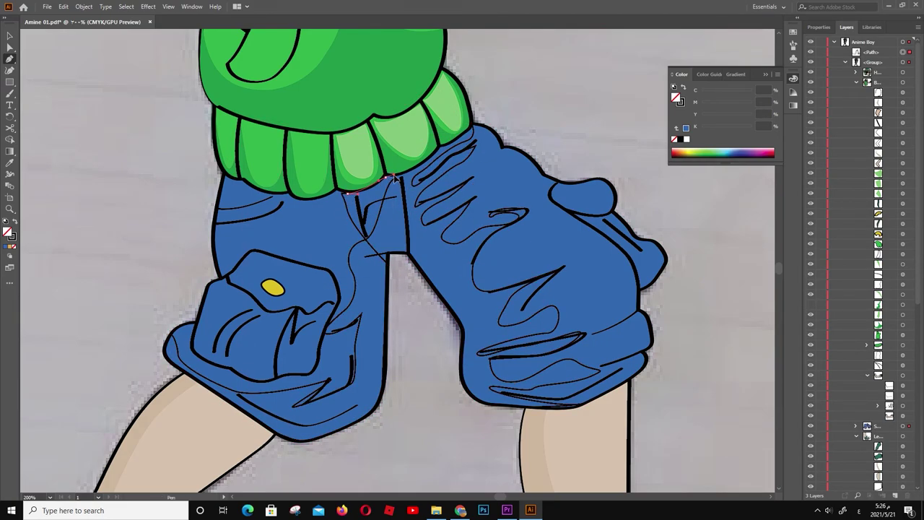
pyautogui.moveTo(473, 124); pyautogui.dragTo(474, 124)
pyautogui.scroll(2, 439, 281)
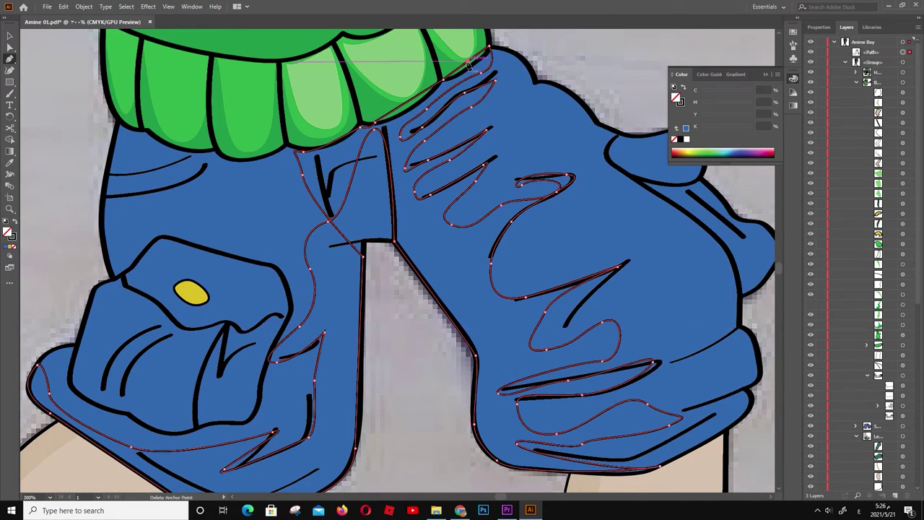
pyautogui.click(410, 107)
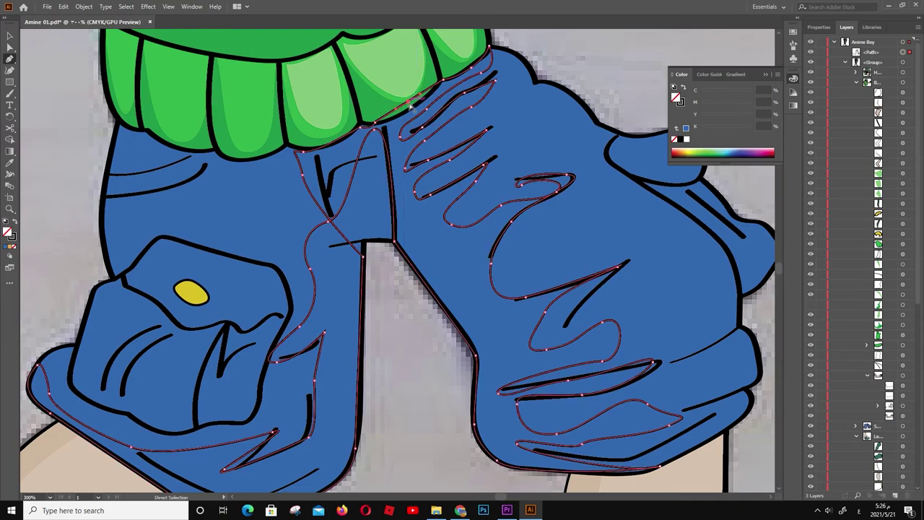
pyautogui.hotkey('ctrl', '-')
pyautogui.hotkey('ctrl', '-')
pyautogui.hotkey('ctrl', '-')
# Fill the shorts shadow with the shorts' blue sampled by Eyedropper, then adjust the shade
pyautogui.hotkey('ctrl', '+')
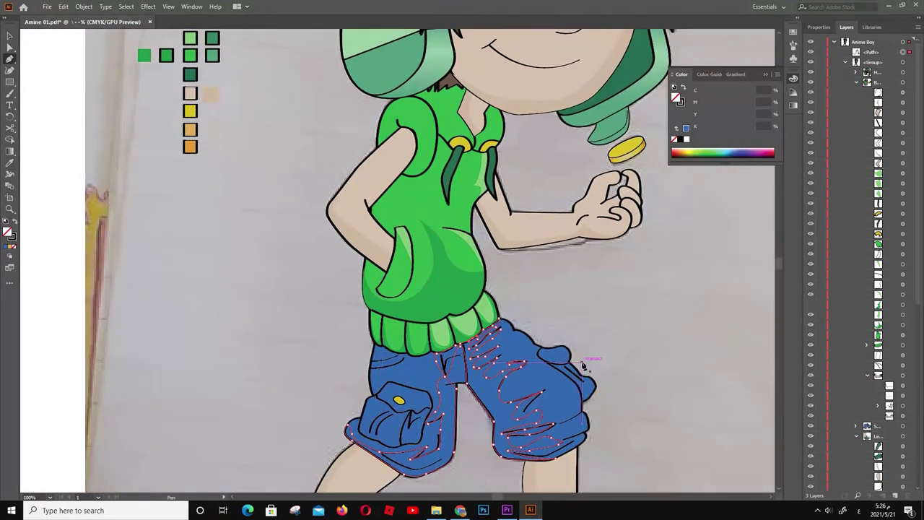
pyautogui.press('i')
pyautogui.click(585, 361)
pyautogui.doubleClick(677, 98)
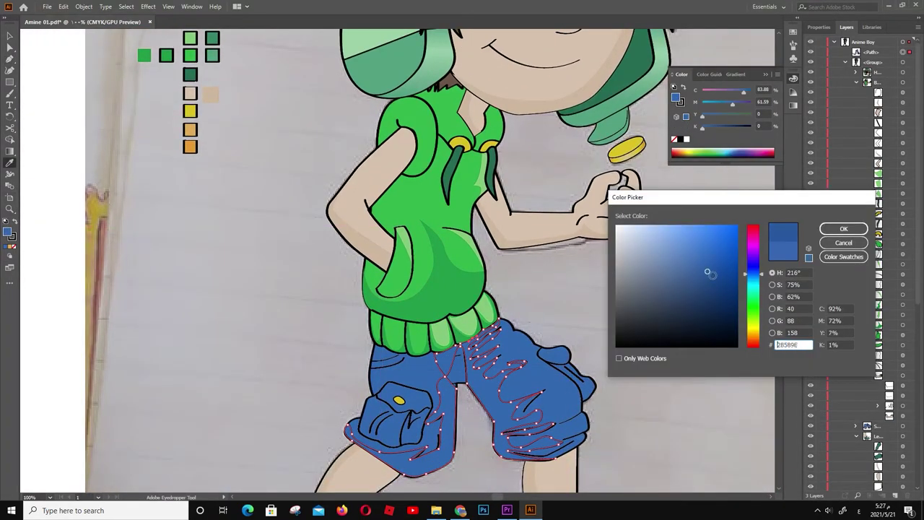
pyautogui.press('Return')
# Reshape the shorts shadow shape by moving anchors and converting its curve points
pyautogui.press('v')
pyautogui.click(62, 324)
pyautogui.click(473, 387)
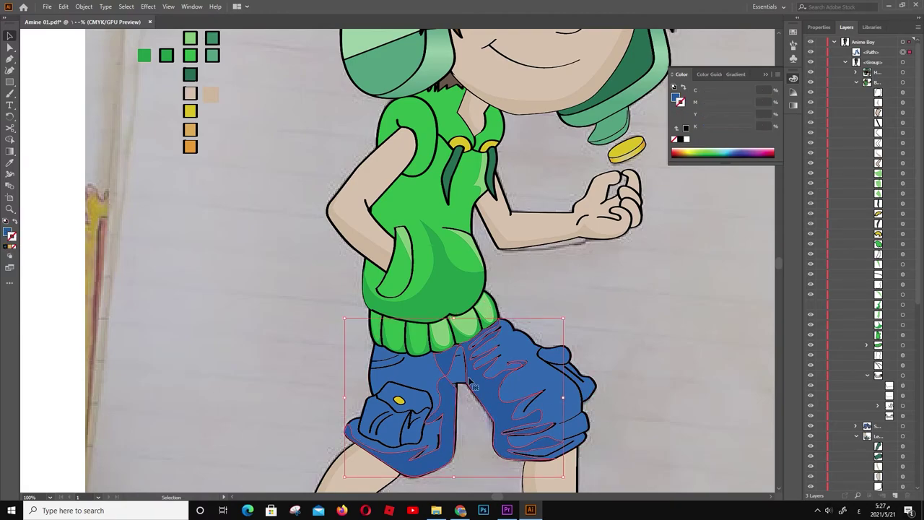
pyautogui.hotkey('ctrl', '+')
pyautogui.hotkey('ctrl', '+')
pyautogui.hotkey('ctrl', '+')
pyautogui.press('a')
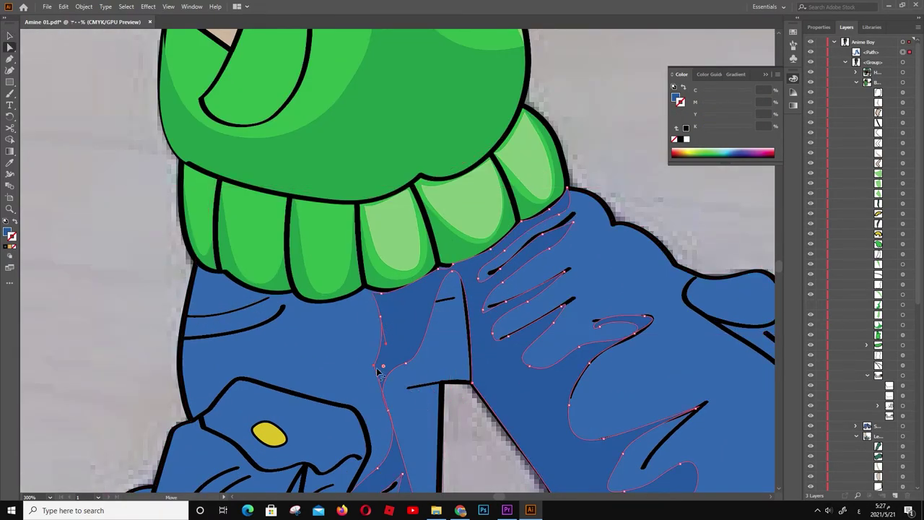
pyautogui.moveTo(442, 403); pyautogui.dragTo(426, 414)
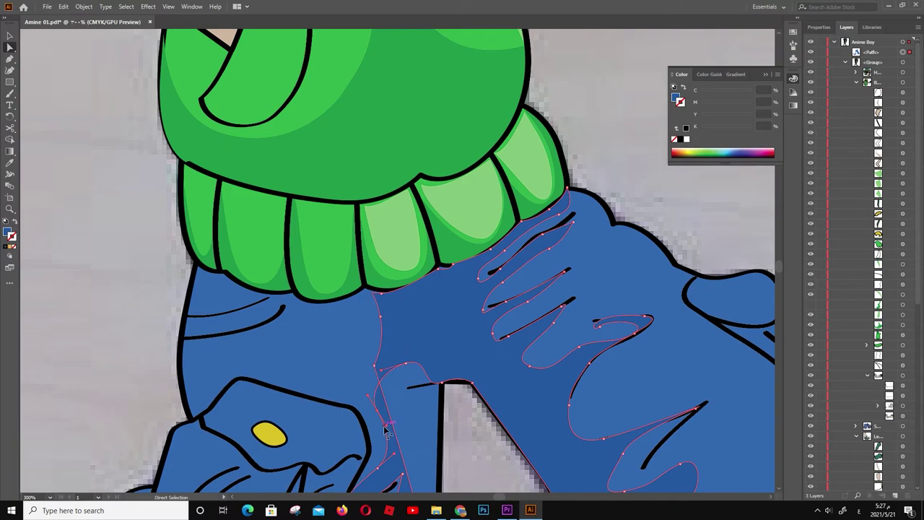
pyautogui.scroll(-5, 426, 414)
pyautogui.moveTo(419, 249)
pyautogui.mouseDown()
pyautogui.moveTo(428, 304)
pyautogui.moveTo(418, 308)
pyautogui.mouseUp()
pyautogui.hotkey('shift', 'c')
pyautogui.moveTo(415, 228); pyautogui.dragTo(441, 291)
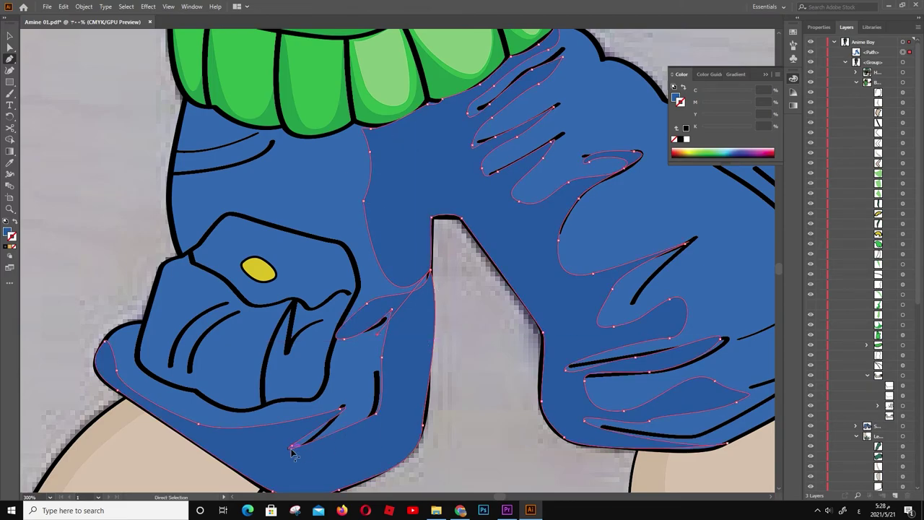
pyautogui.moveTo(333, 443)
pyautogui.mouseDown()
pyautogui.moveTo(348, 441)
pyautogui.moveTo(294, 446)
pyautogui.mouseUp()
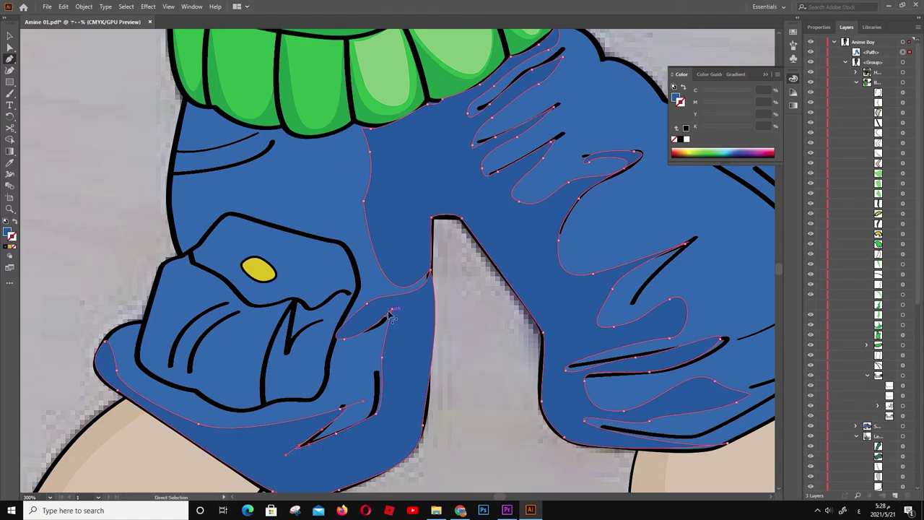
pyautogui.moveTo(344, 340); pyautogui.dragTo(407, 320)
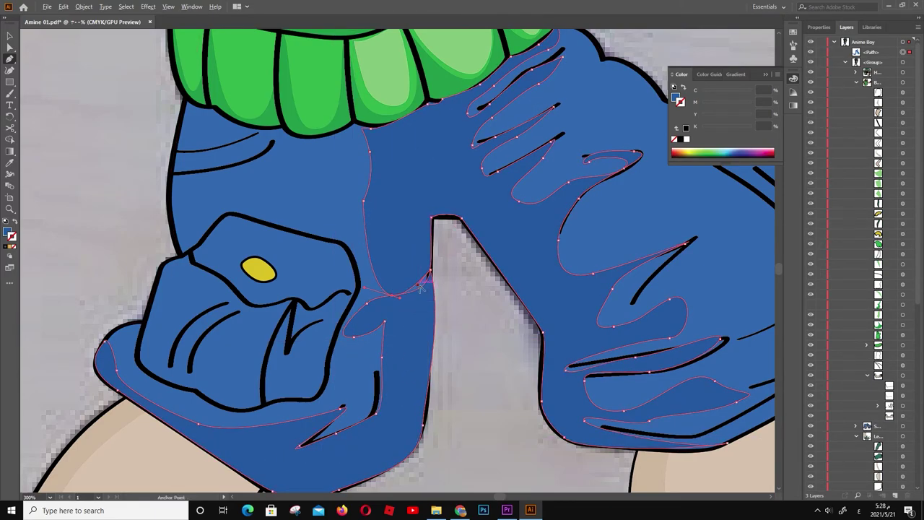
# Duplicate the shorts' base shape in place with copy and Paste in Front
pyautogui.press('a')
pyautogui.click(292, 191)
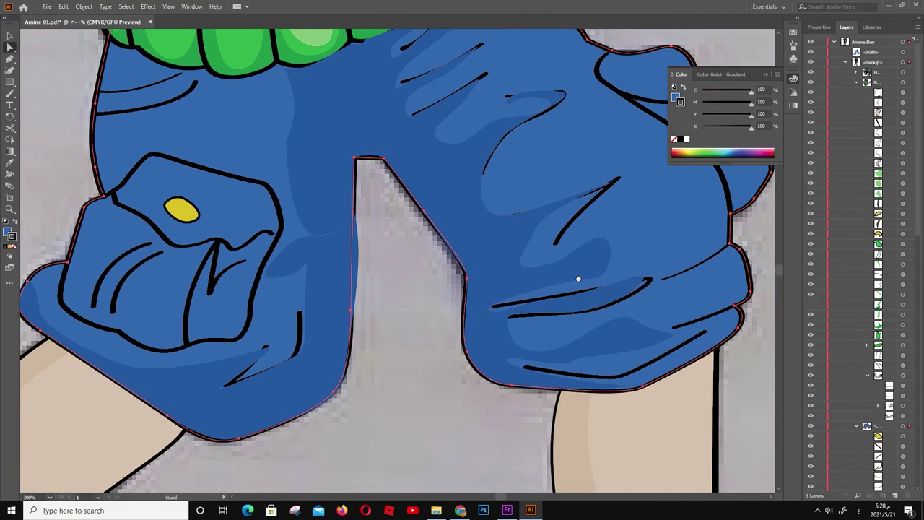
pyautogui.scroll(-5, 899, 429)
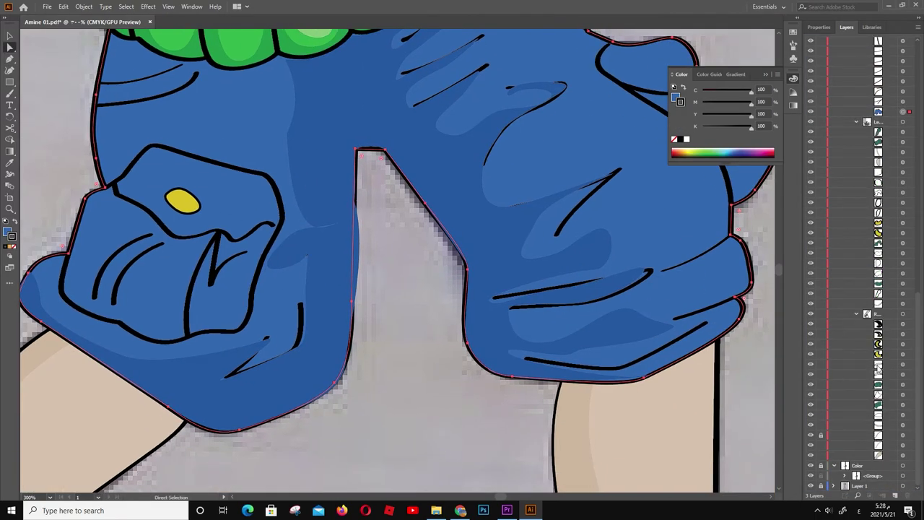
pyautogui.scroll(10, 879, 367)
pyautogui.click(903, 426)
pyautogui.hotkey('ctrl', 'z')
pyautogui.hotkey('ctrl', 'shift', 'z')
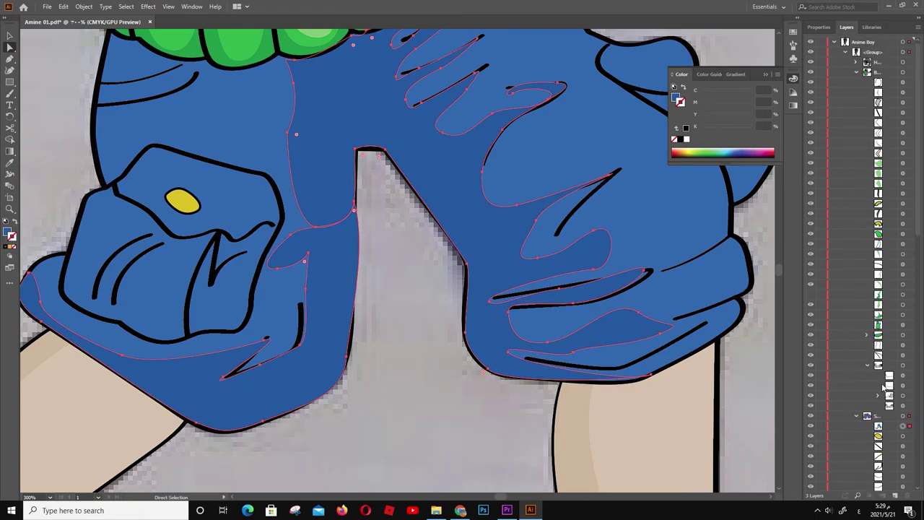
pyautogui.scroll(-10, 882, 387)
pyautogui.click(902, 405)
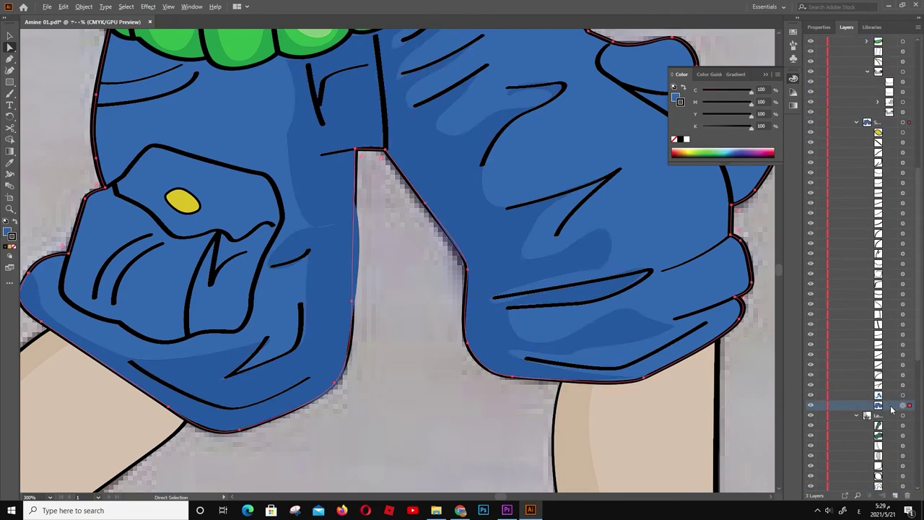
pyautogui.hotkey('ctrl', 'c')
pyautogui.hotkey('ctrl', 'f')
pyautogui.click(903, 396)
# Trace a closed shadow shape around the front cargo pocket of the shorts
pyautogui.scroll(-3, 431, 346)
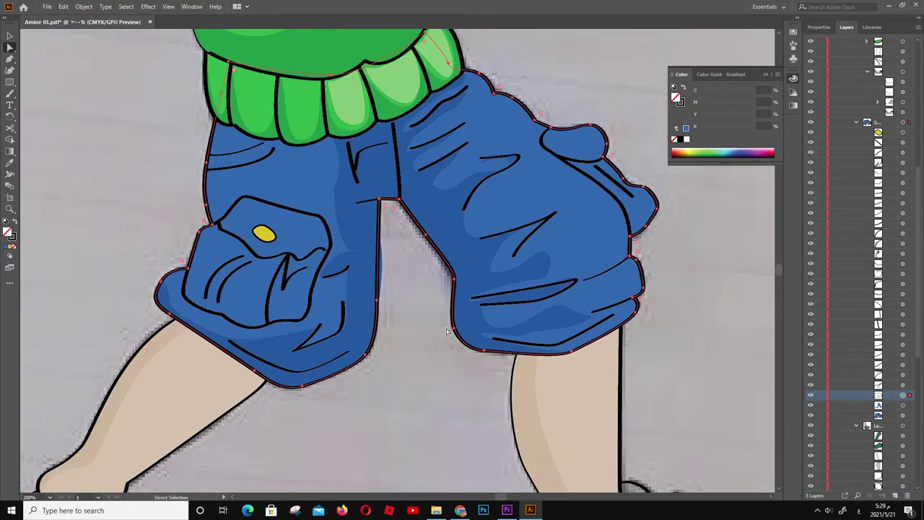
pyautogui.scroll(-2, 431, 346)
pyautogui.scroll(-2, 431, 347)
pyautogui.scroll(5, 430, 347)
pyautogui.press('p')
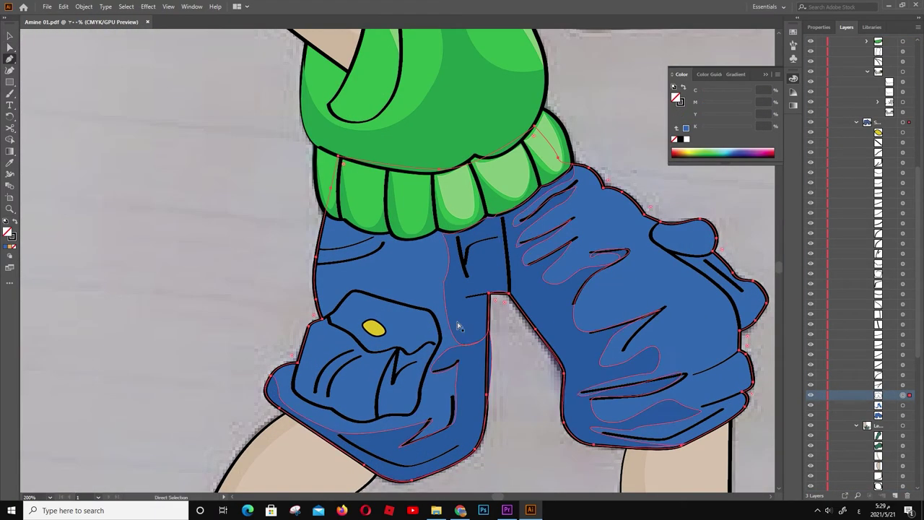
pyautogui.click(440, 337)
pyautogui.click(419, 351)
pyautogui.click(397, 397)
pyautogui.click(378, 413)
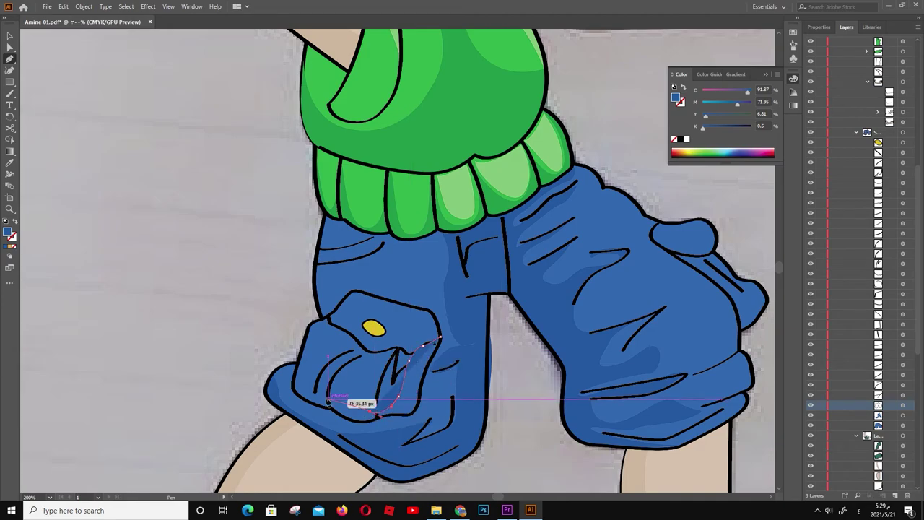
pyautogui.click(317, 353)
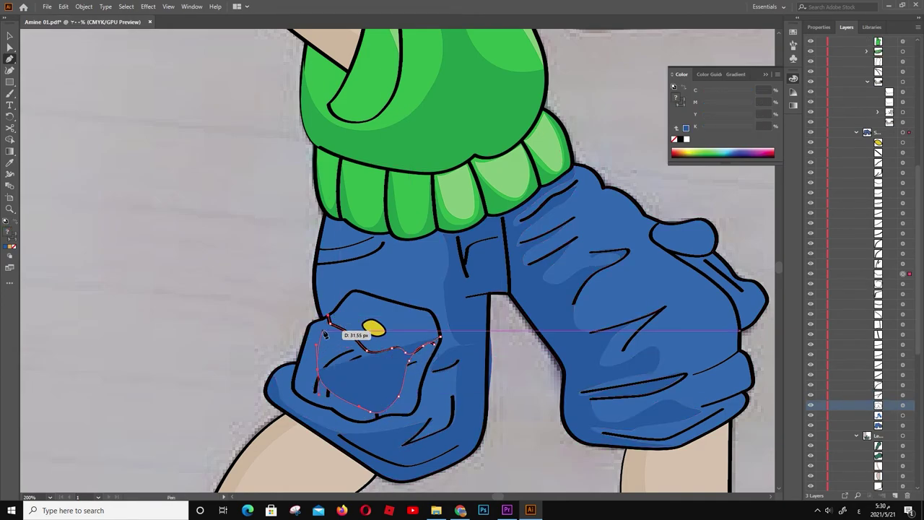
pyautogui.click(317, 321)
pyautogui.click(379, 417)
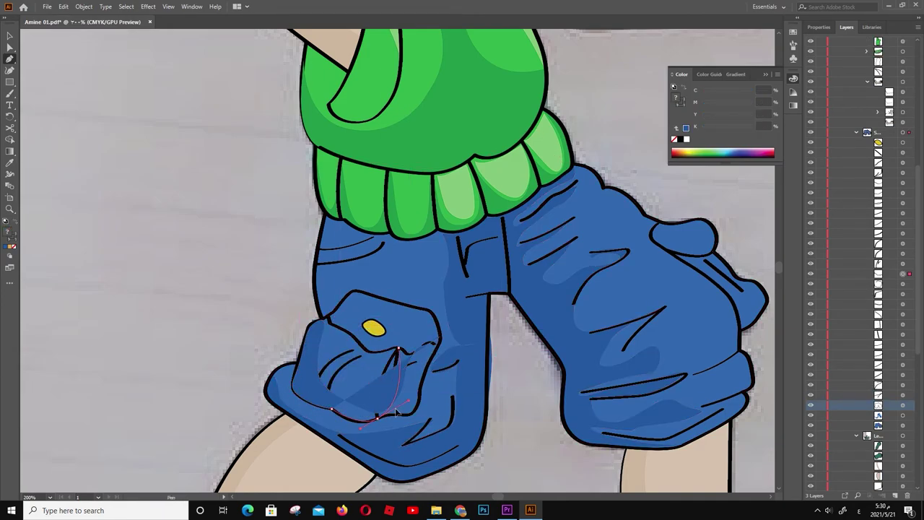
pyautogui.keyDown('ctrl'); pyautogui.click(439, 341); pyautogui.keyUp('ctrl')
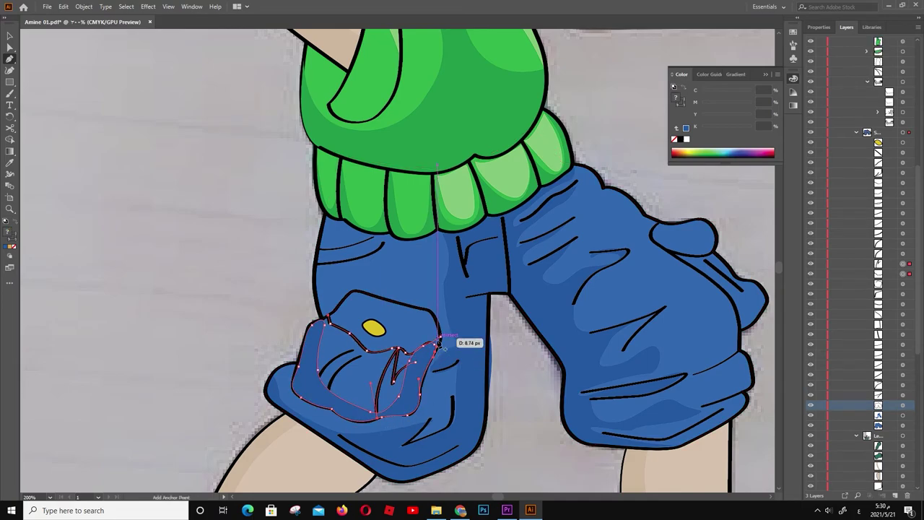
pyautogui.scroll(-3, 219, 295)
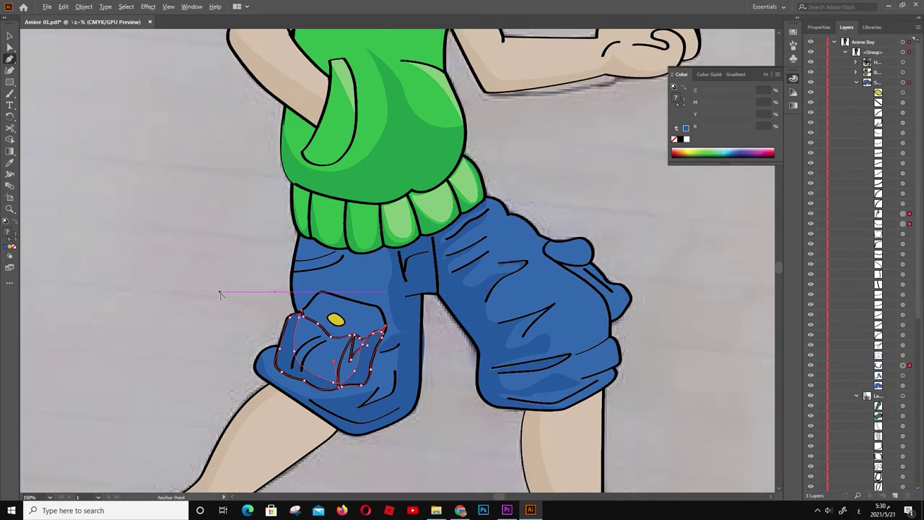
# Draw a shadow shape along the lower part of the right sneaker's green upper
pyautogui.press('a')
pyautogui.scroll(-3, 170, 318)
pyautogui.scroll(-2, 465, 104)
pyautogui.scroll(5, 477, 307)
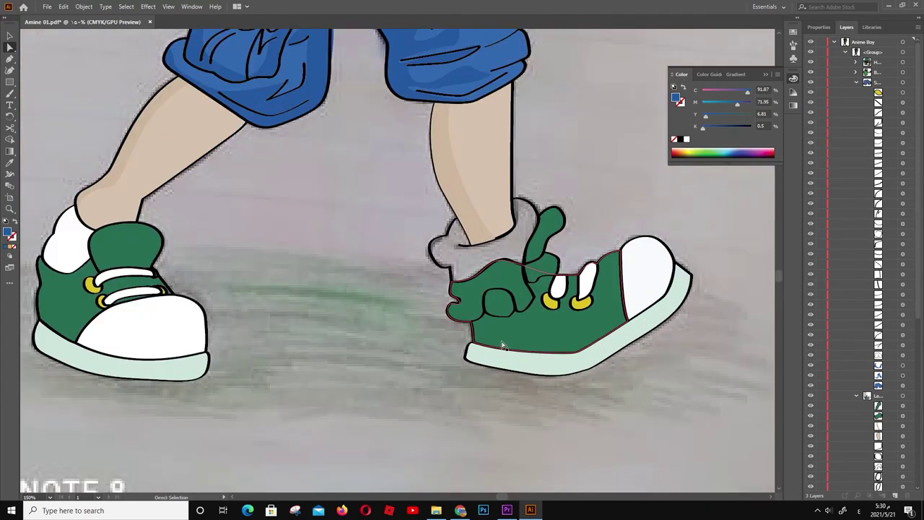
pyautogui.hotkey('ctrl', 'a')
pyautogui.click(856, 82)
pyautogui.click(603, 317)
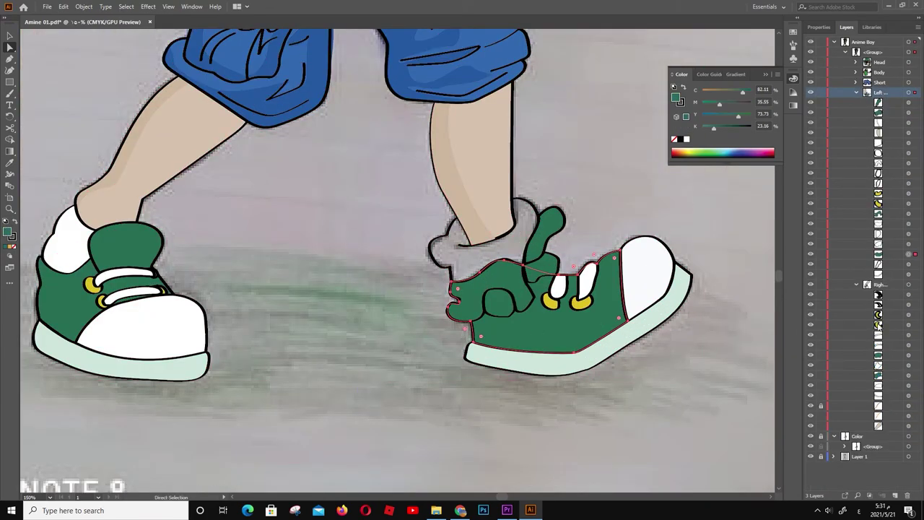
pyautogui.click(484, 321)
pyautogui.click(627, 319)
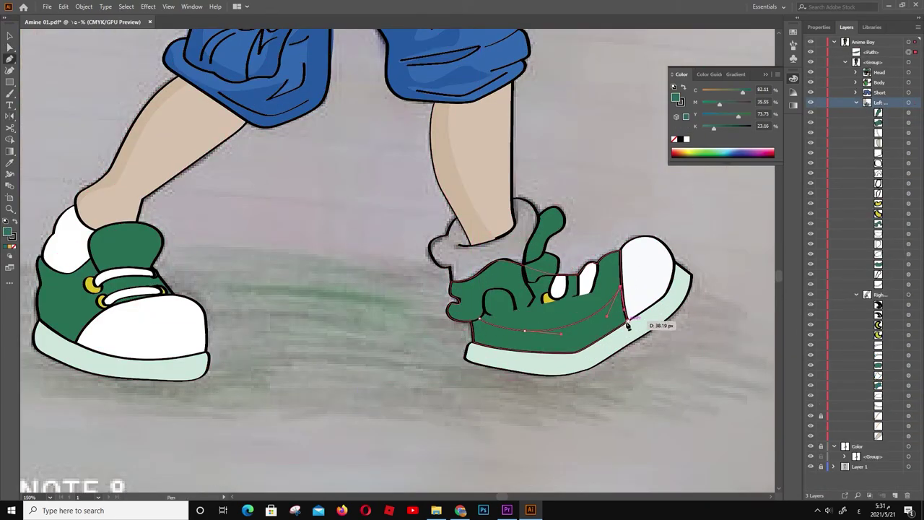
pyautogui.click(576, 353)
pyautogui.click(473, 345)
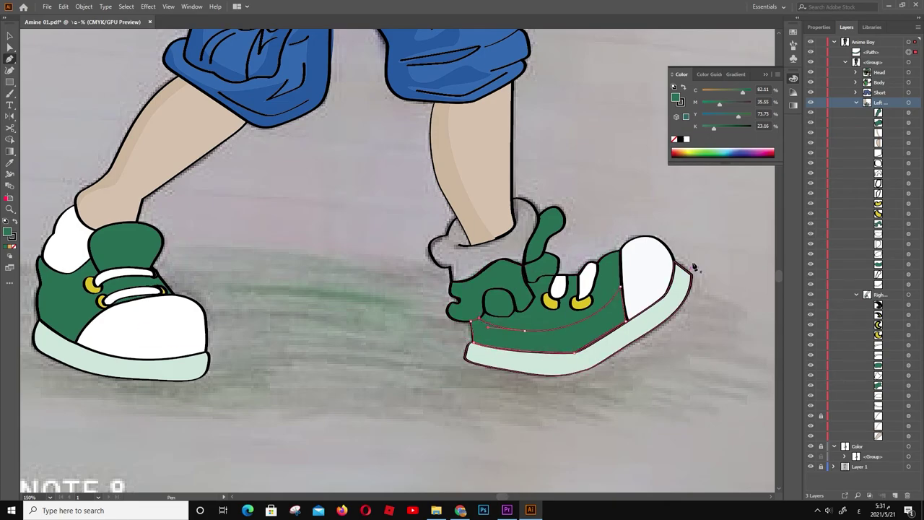
# Fill the right shoe shadow darker green with no stroke and move it under the shoe details
pyautogui.doubleClick(9, 232)
pyautogui.click(837, 242)
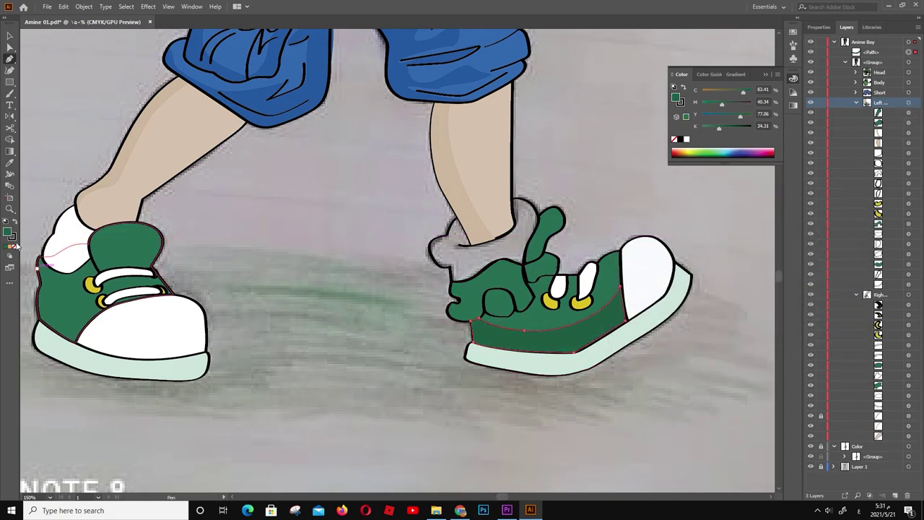
pyautogui.doubleClick(13, 239)
pyautogui.press('Escape')
pyautogui.click(13, 247)
pyautogui.click(10, 36)
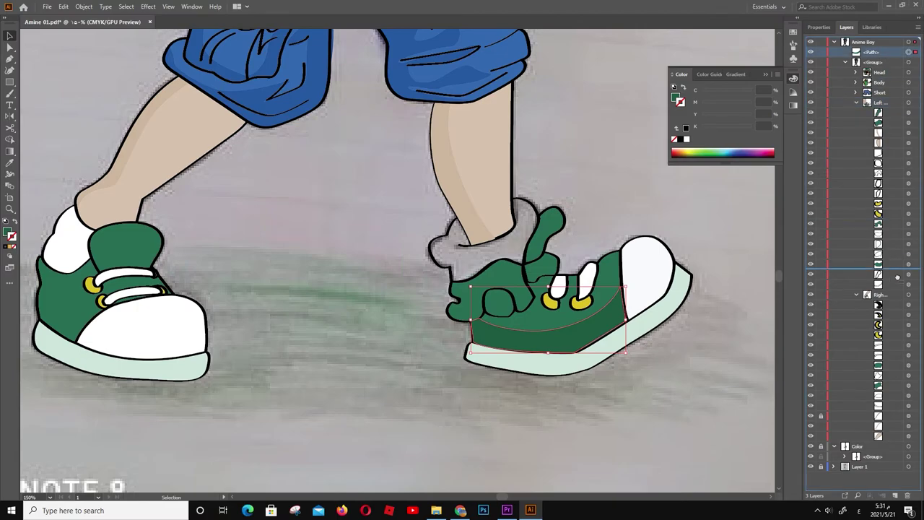
pyautogui.moveTo(867, 52)
pyautogui.mouseDown()
pyautogui.moveTo(896, 266)
pyautogui.moveTo(902, 258)
pyautogui.mouseUp()
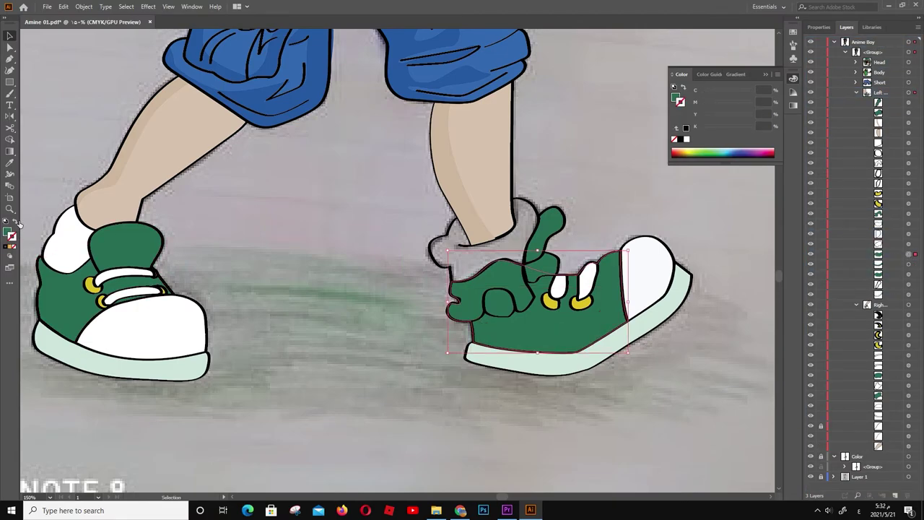
# Draw a toe shadow on the right sneaker and reorder it within the shoe layers
pyautogui.doubleClick(9, 231)
pyautogui.click(836, 227)
pyautogui.click(304, 430)
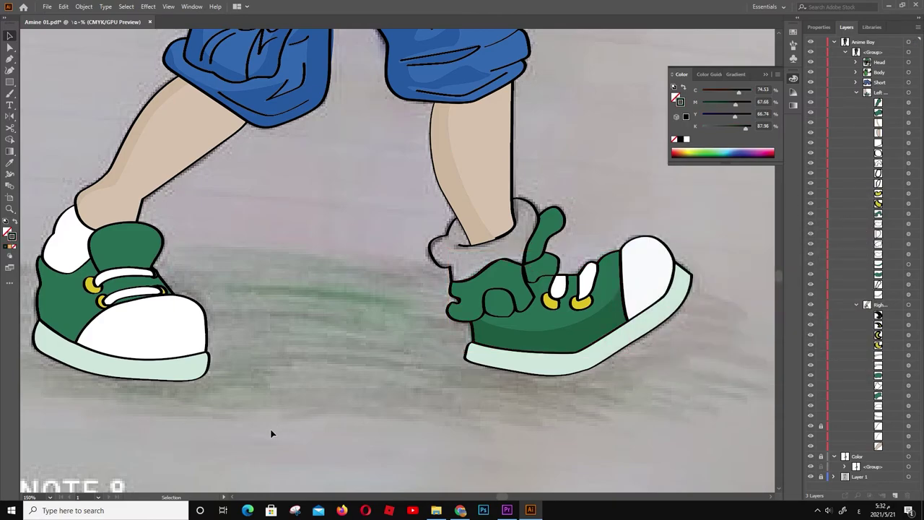
pyautogui.click(660, 243)
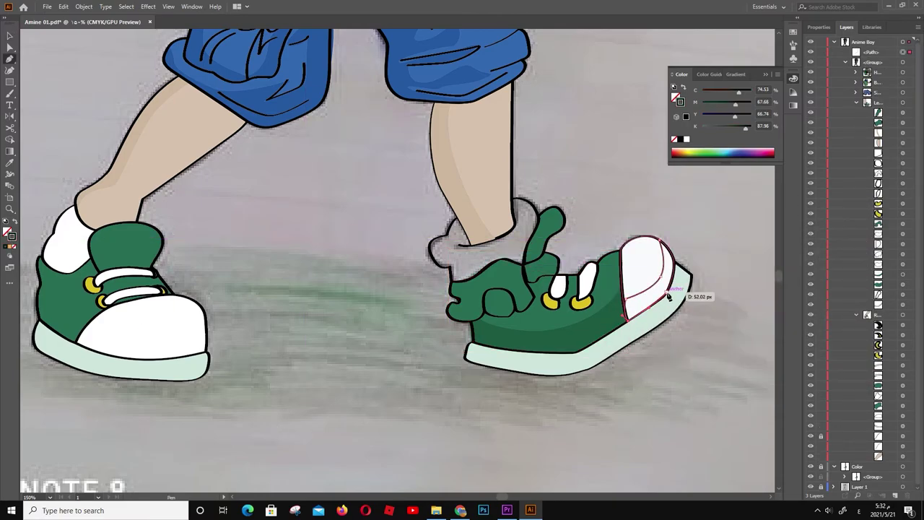
pyautogui.hotkey('ctrl', 'z')
pyautogui.keyDown('ctrl'); pyautogui.click(659, 263); pyautogui.keyUp('ctrl')
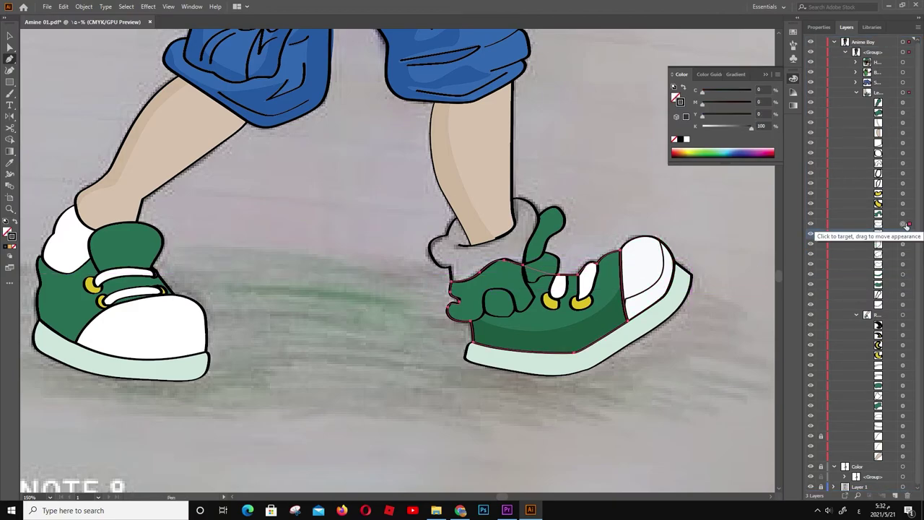
pyautogui.moveTo(898, 266); pyautogui.dragTo(888, 239)
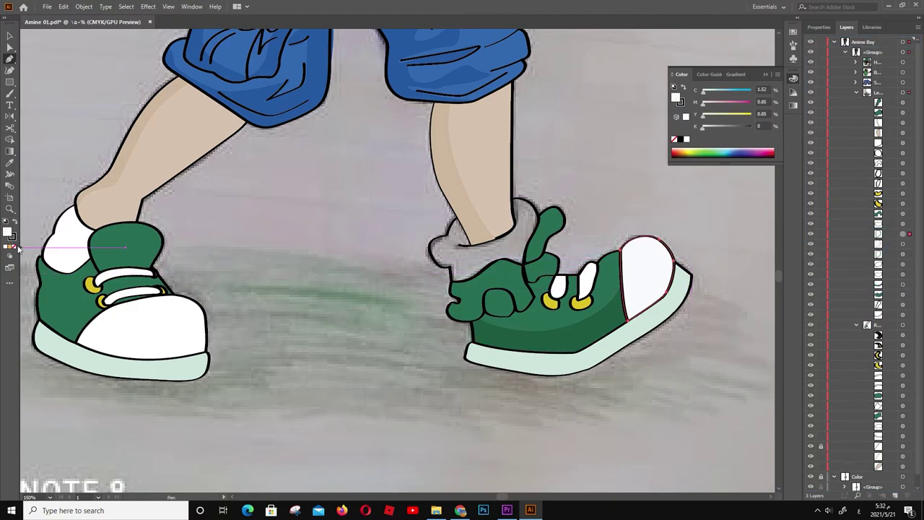
pyautogui.press('a')
pyautogui.click(659, 288)
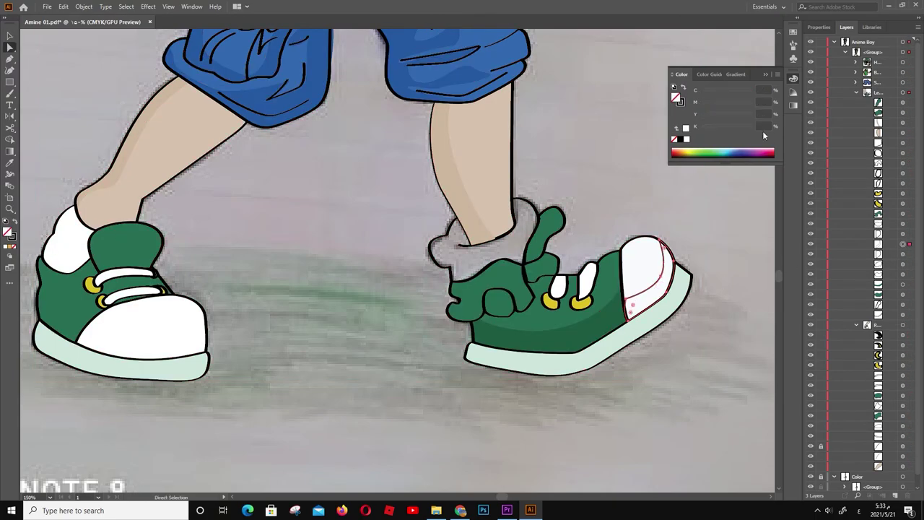
# Give the toe shadow a grey fill and change the sock's fill to white
pyautogui.doubleClick(7, 232)
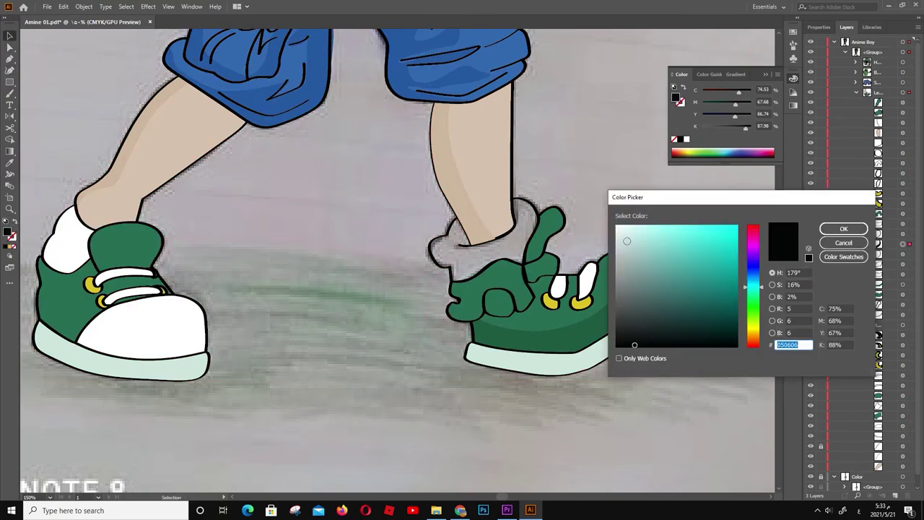
pyautogui.press('Return')
pyautogui.scroll(1, 216, 332)
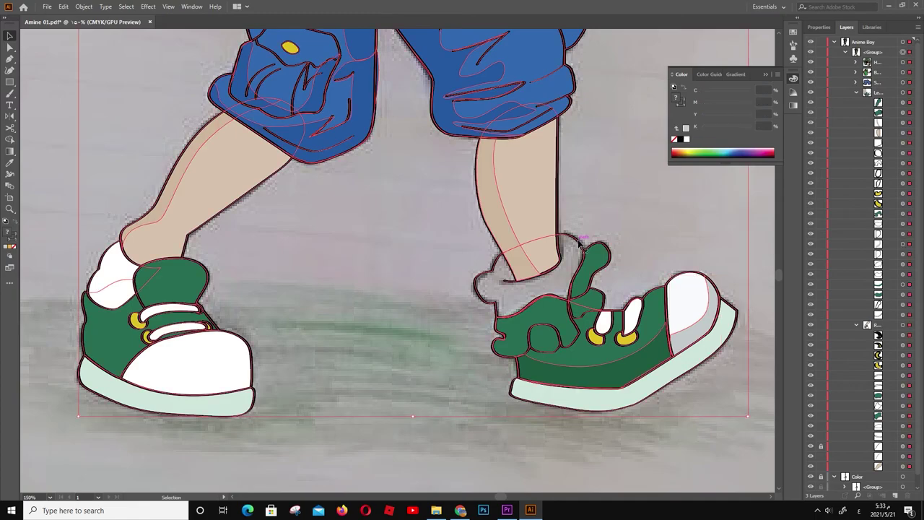
pyautogui.click(14, 229)
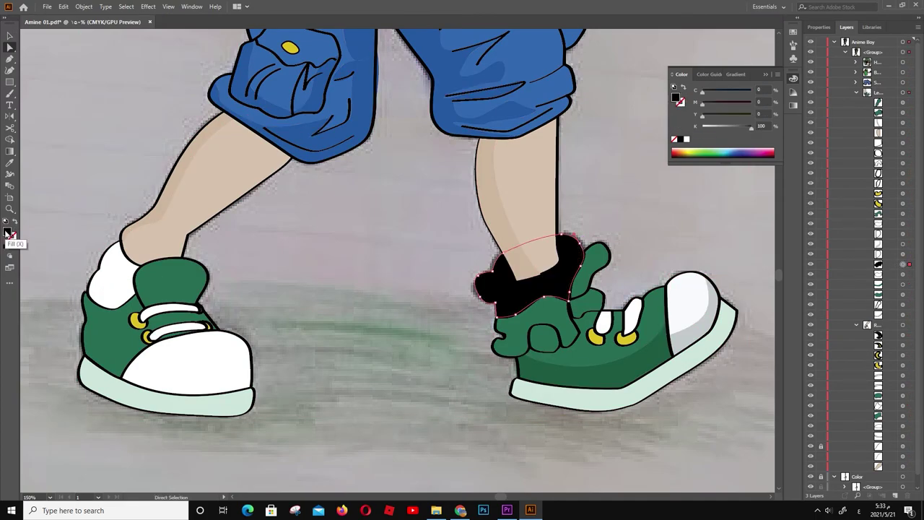
pyautogui.doubleClick(7, 232)
pyautogui.click(845, 229)
pyautogui.click(502, 235)
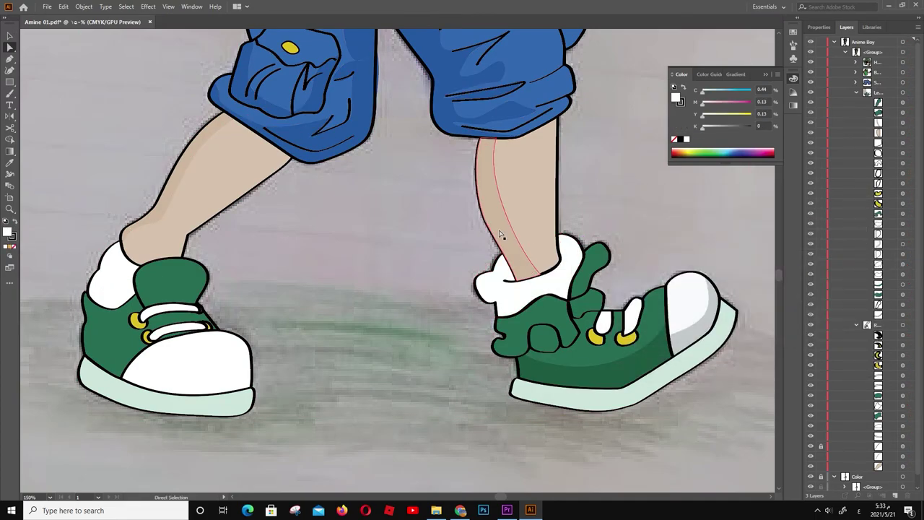
# Draw a grey shadow on the left sneaker's toe and tuck it under the toe highlight
pyautogui.click(319, 302)
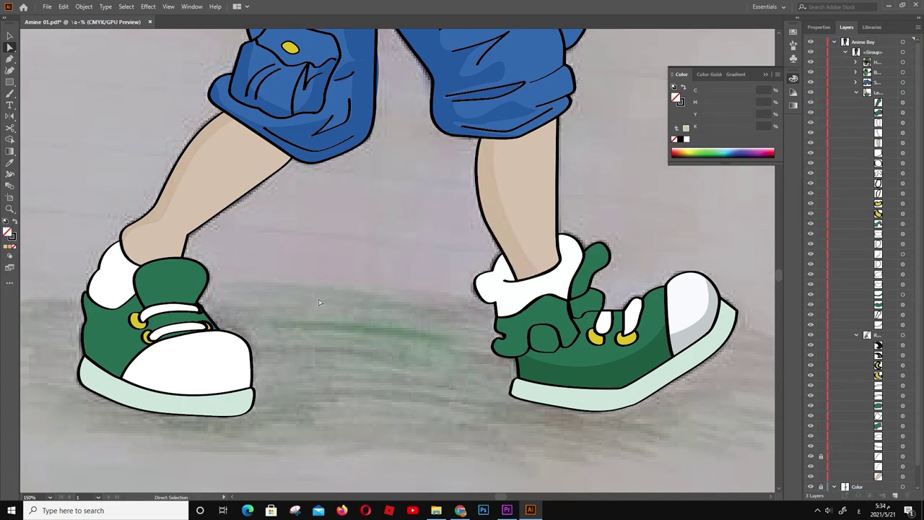
pyautogui.click(249, 351)
pyautogui.moveTo(208, 382); pyautogui.dragTo(176, 387)
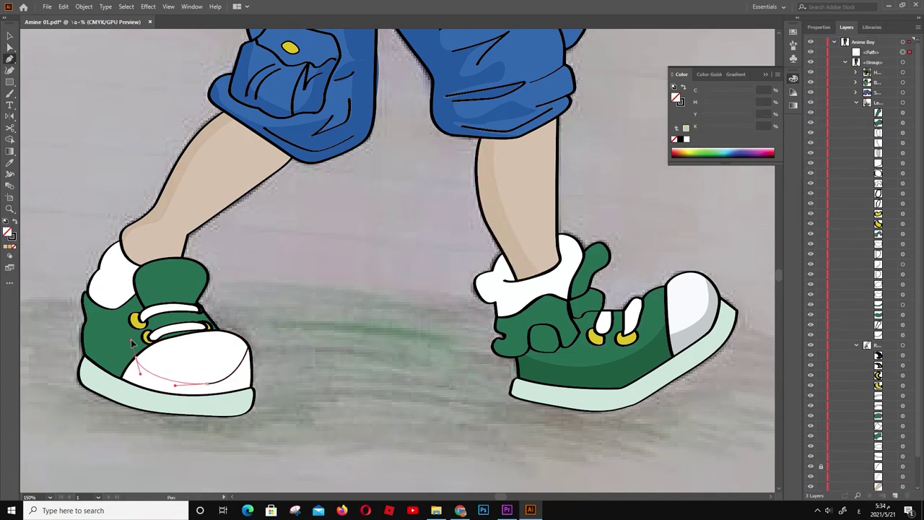
pyautogui.moveTo(136, 357); pyautogui.dragTo(142, 390)
pyautogui.click(249, 351)
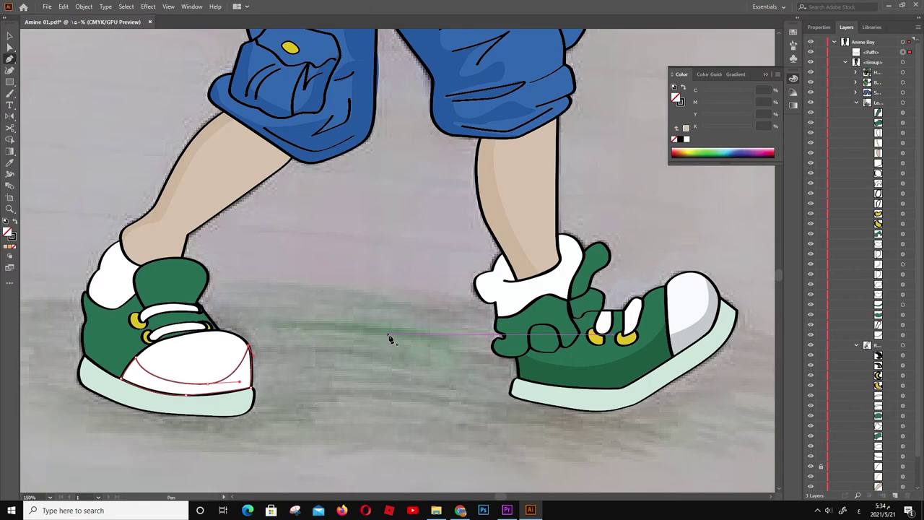
pyautogui.click(896, 449)
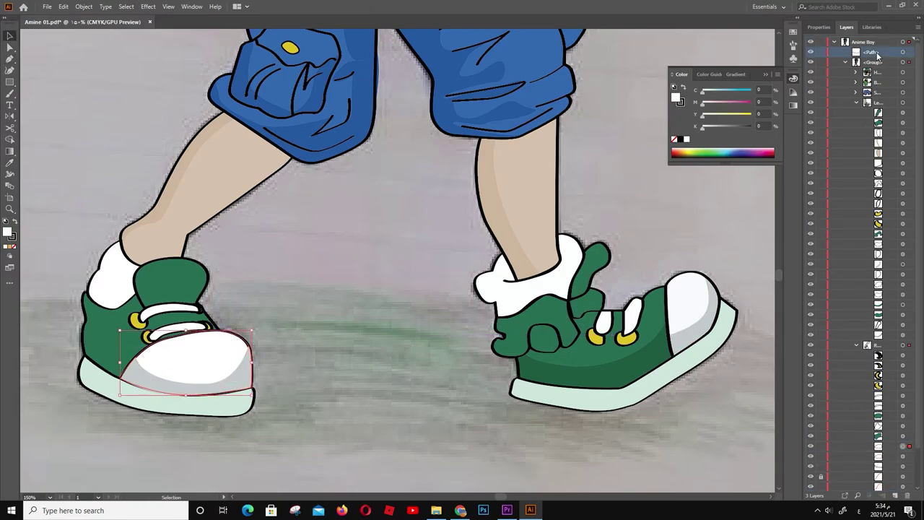
pyautogui.moveTo(878, 56); pyautogui.dragTo(877, 455)
# Add a side shadow to the left sneaker using the right shoe's darker green, placed beneath the shoe details
pyautogui.click(13, 249)
pyautogui.press('p')
pyautogui.click(82, 293)
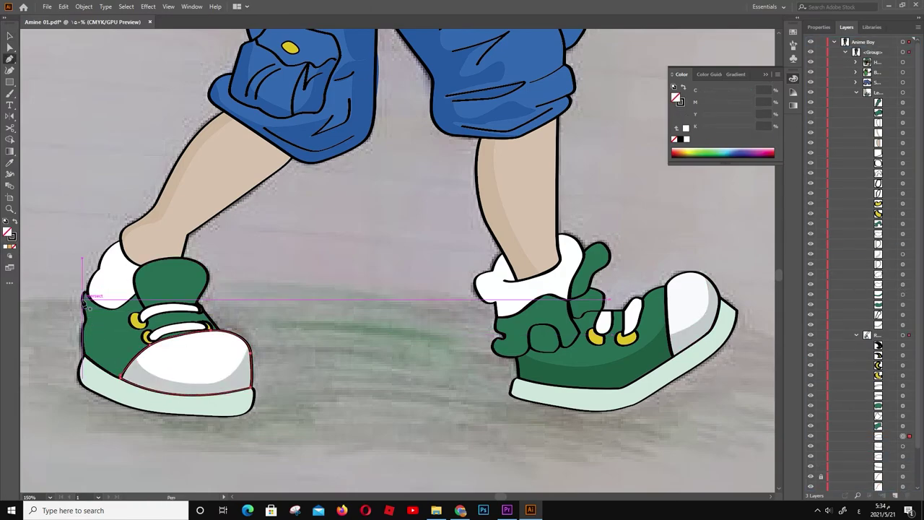
pyautogui.click(101, 325)
pyautogui.click(141, 357)
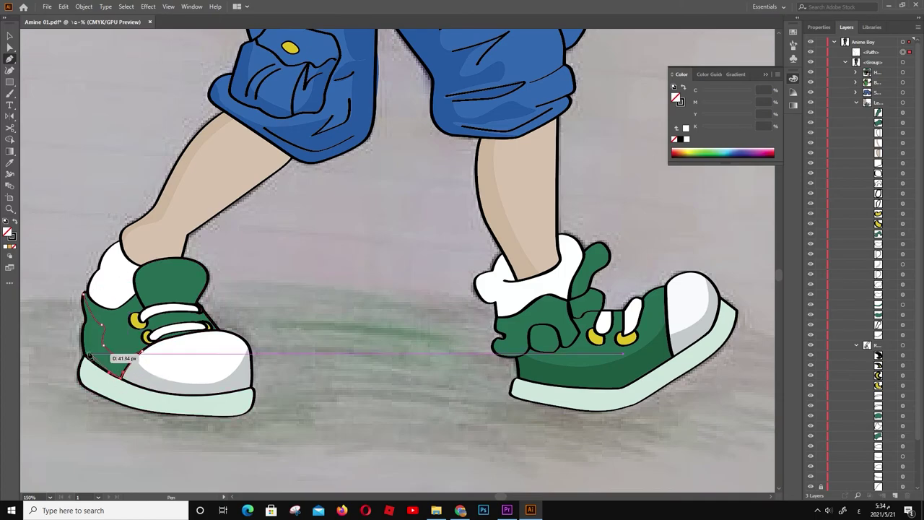
pyautogui.click(83, 294)
pyautogui.press('i')
pyautogui.click(570, 381)
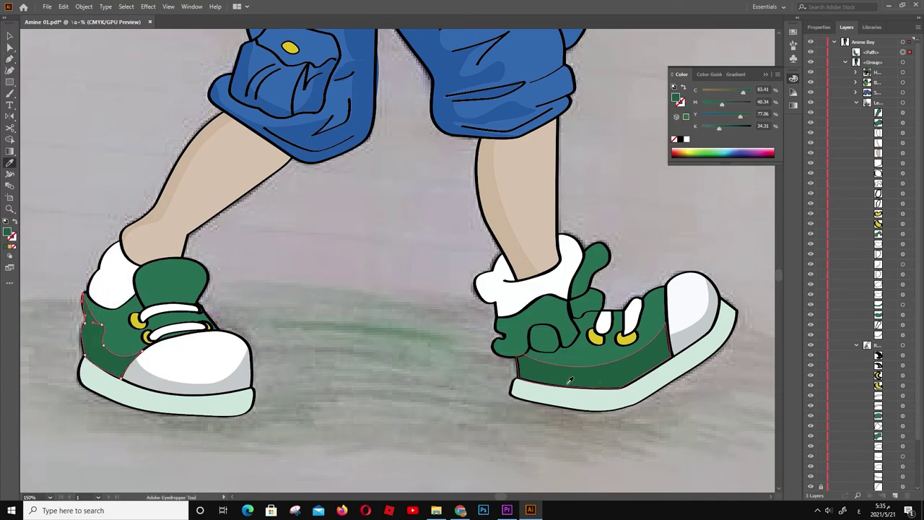
pyautogui.press('a')
pyautogui.moveTo(880, 52); pyautogui.dragTo(882, 425)
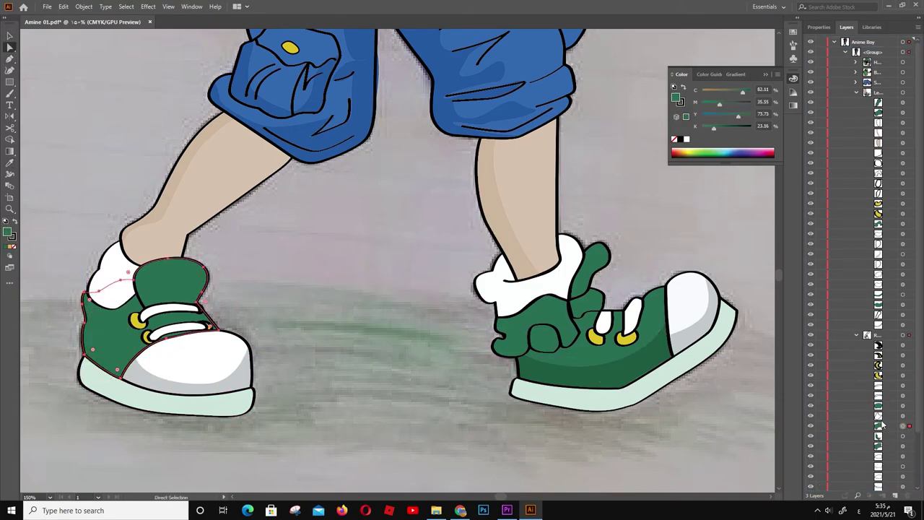
pyautogui.hotkey('ctrl', 'shift', 'a')
pyautogui.hotkey('ctrl', '0')
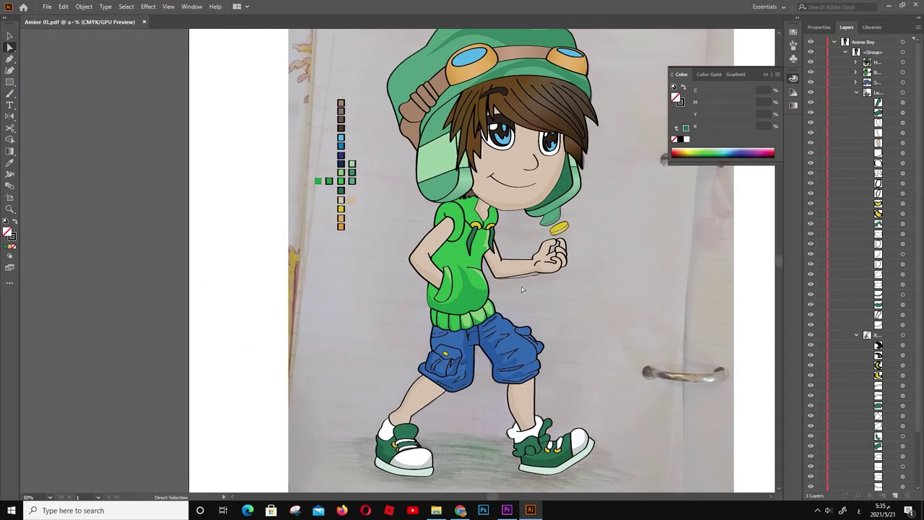
pyautogui.scroll(3, 516, 165)
# Finish the curved nose shadow outline, then zoom back in on the hoodie
pyautogui.click(496, 161)
pyautogui.moveTo(491, 194); pyautogui.dragTo(475, 198)
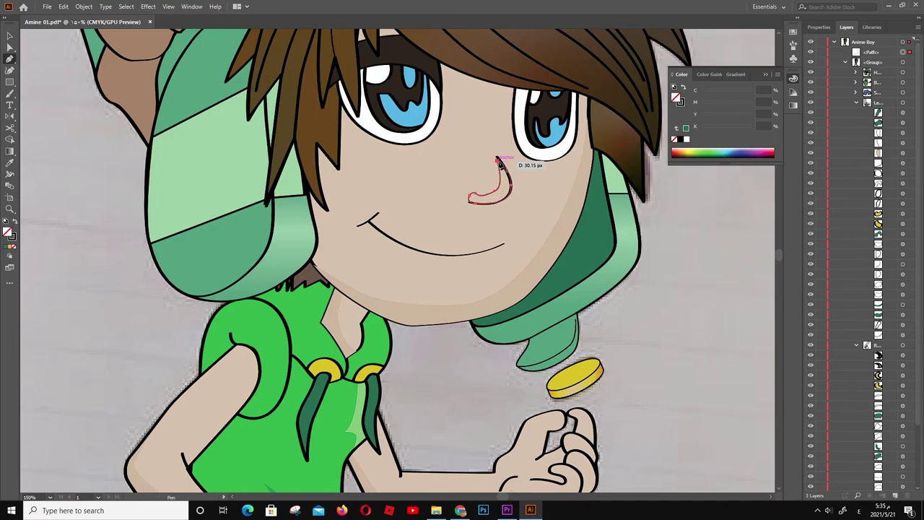
pyautogui.press('v')
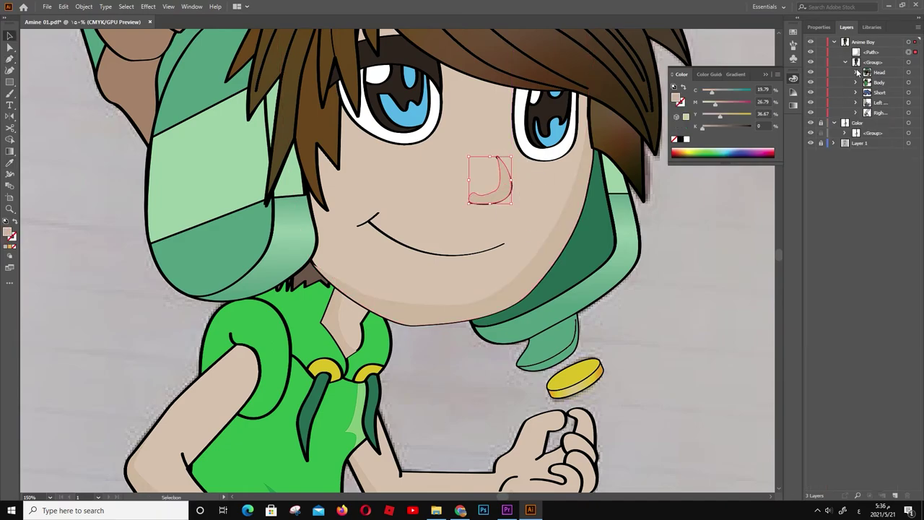
pyautogui.click(857, 72)
pyautogui.hotkey('ctrl', '-')
pyautogui.hotkey('ctrl', '-')
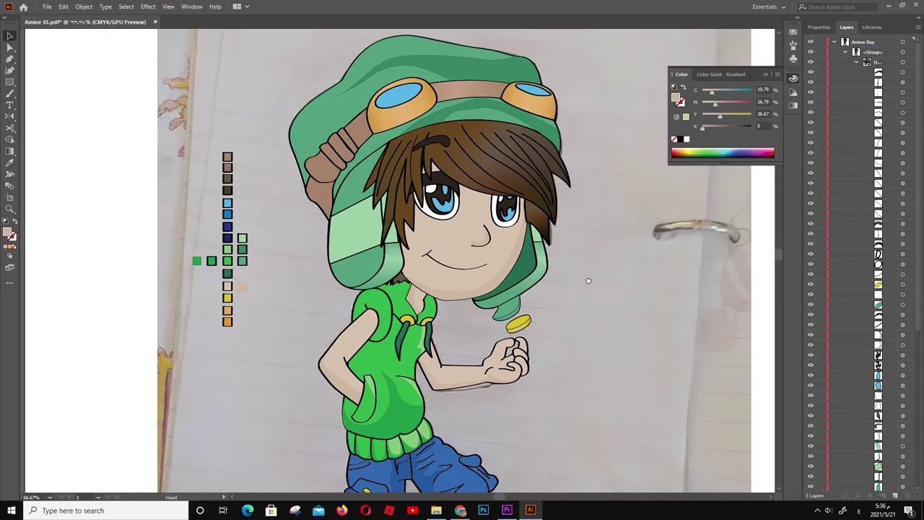
pyautogui.hotkey('ctrl', '-')
pyautogui.hotkey('ctrl', '+')
pyautogui.hotkey('ctrl', '+')
pyautogui.hotkey('ctrl', '+')
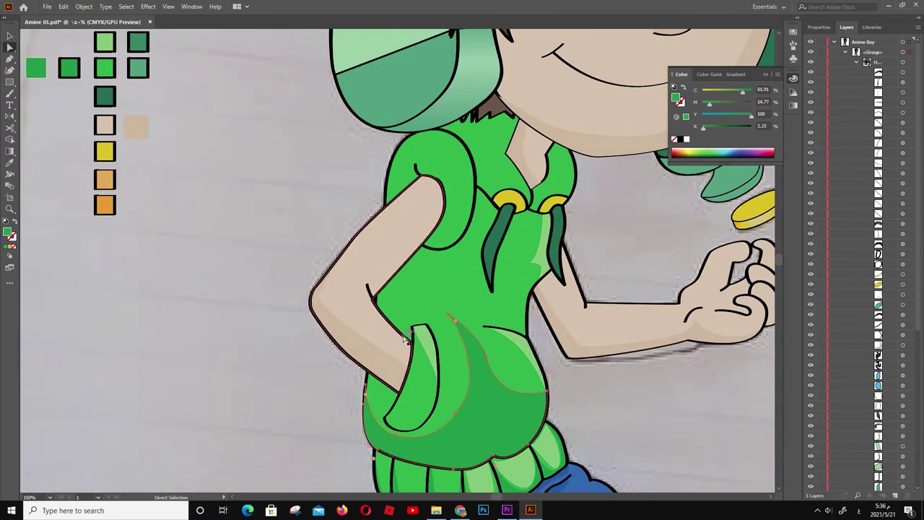
# Pen-draw a darker green shadow shape down the hoodie's left side
pyautogui.press('p')
pyautogui.click(857, 72)
pyautogui.click(428, 254)
pyautogui.click(406, 361)
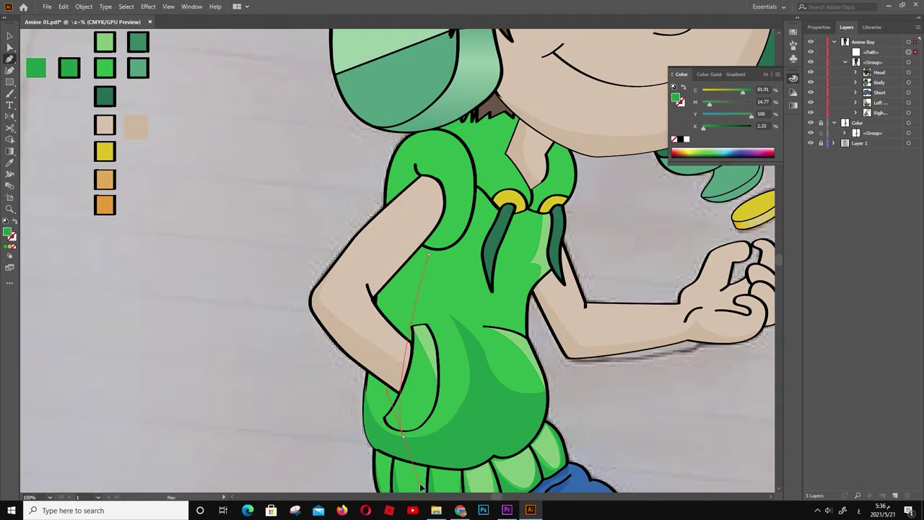
pyautogui.click(366, 383)
pyautogui.click(390, 229)
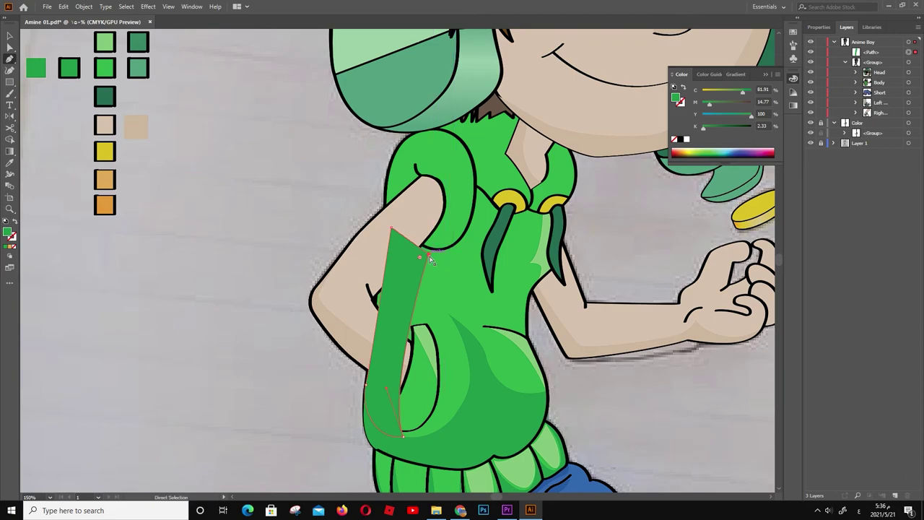
# Draw curved shadow shapes over the hoodie's shoulder and the neck area
pyautogui.click(413, 135)
pyautogui.moveTo(424, 186); pyautogui.dragTo(415, 187)
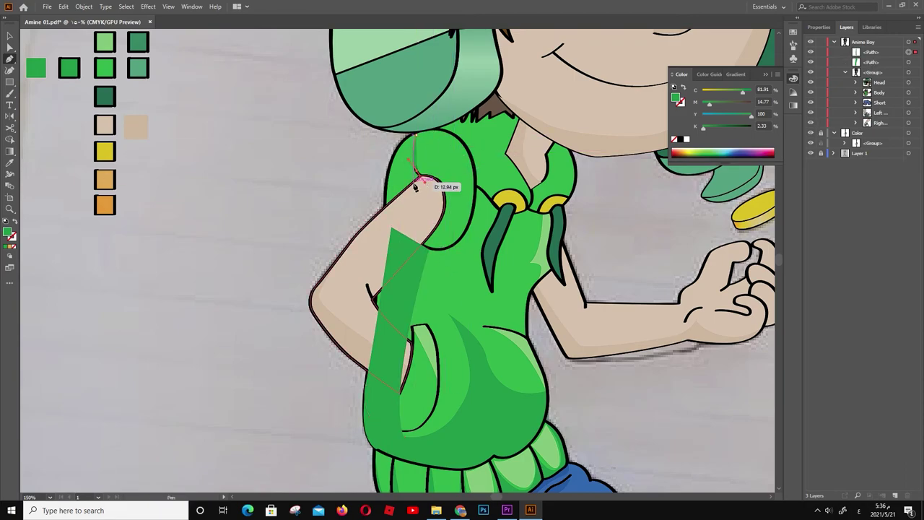
pyautogui.click(386, 206)
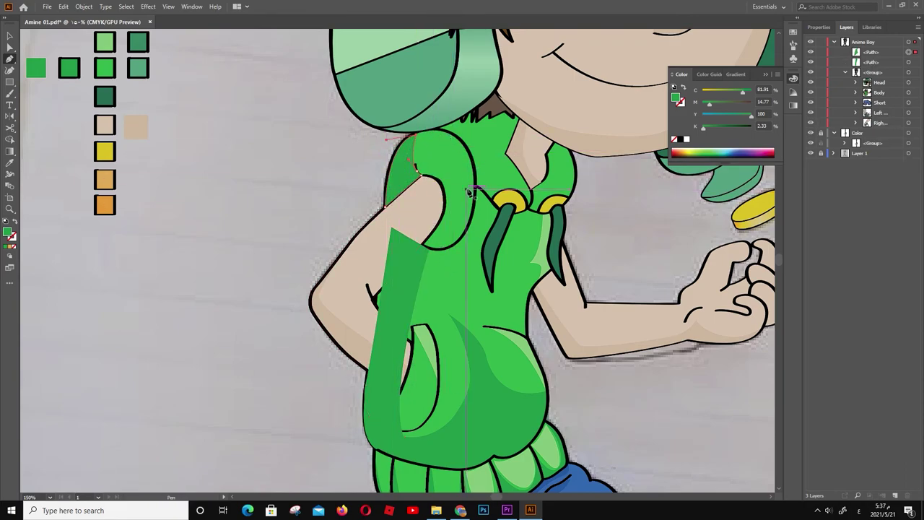
pyautogui.click(438, 130)
pyautogui.click(497, 93)
pyautogui.click(515, 120)
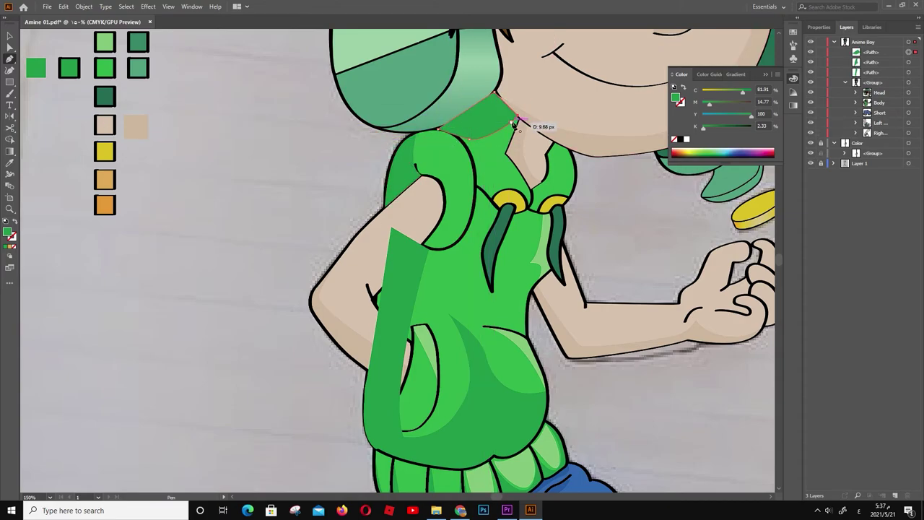
# Move the new shadow shapes into the Body group and nudge the arm shadow corner
pyautogui.press('a')
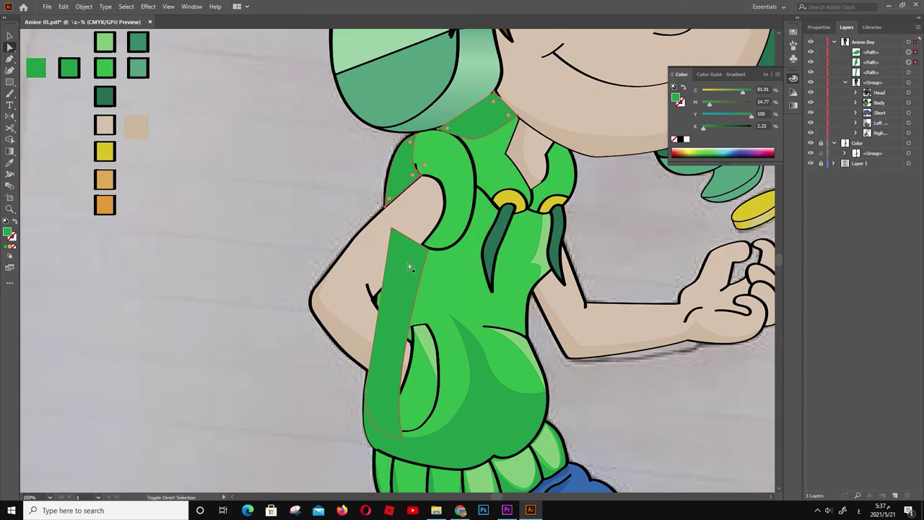
pyautogui.click(855, 105)
pyautogui.moveTo(873, 62); pyautogui.dragTo(872, 326)
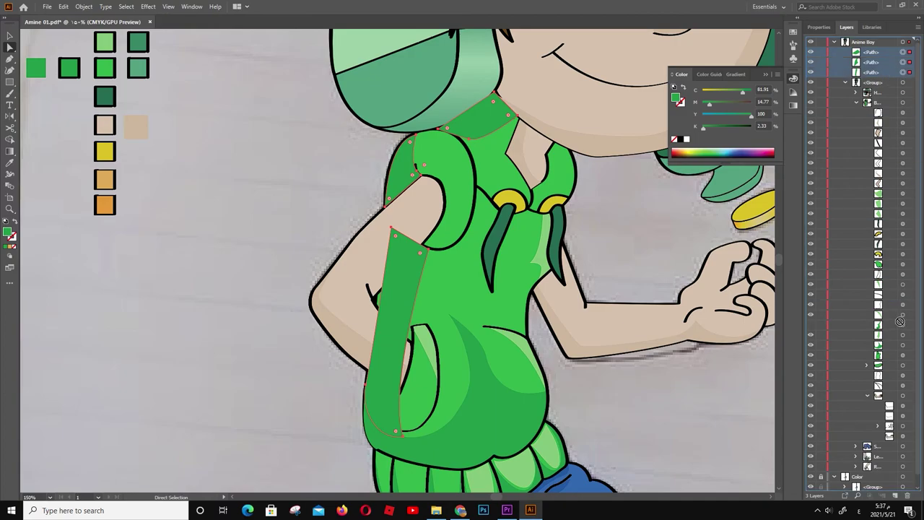
pyautogui.moveTo(391, 229); pyautogui.dragTo(387, 230)
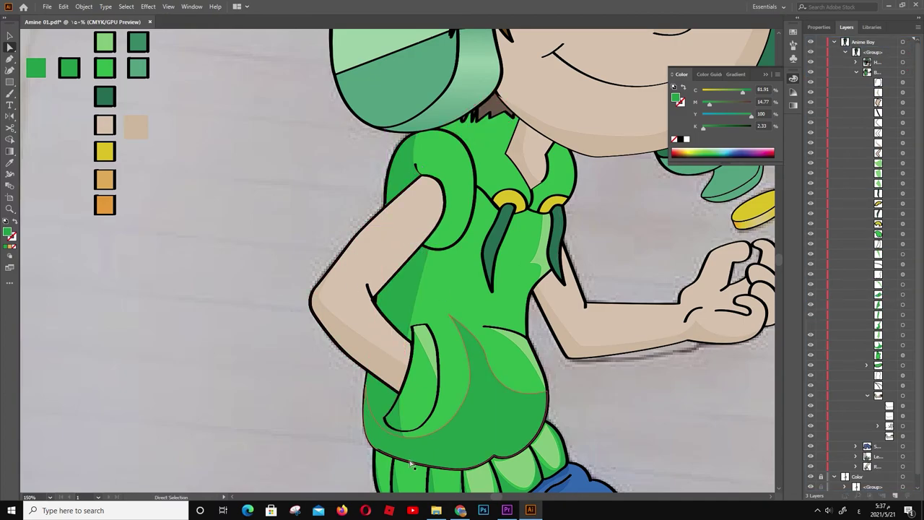
pyautogui.press('Delete')
pyautogui.press('Delete')
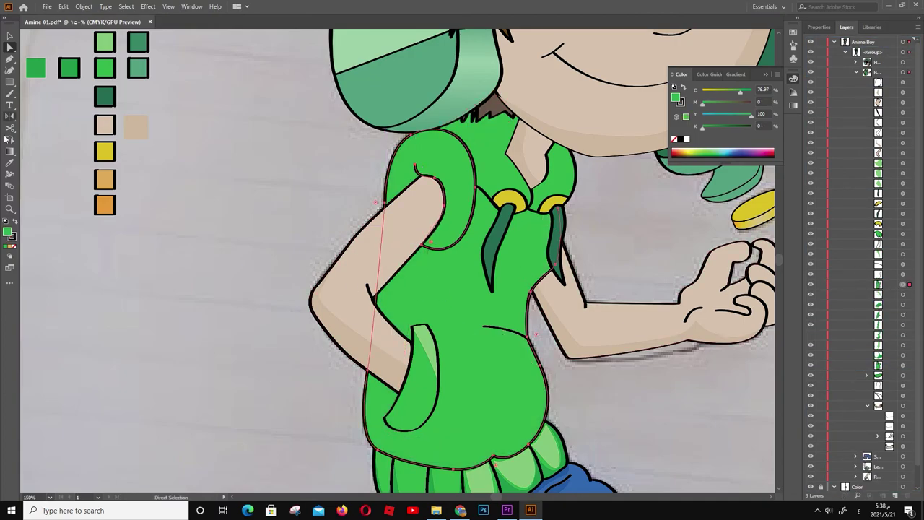
pyautogui.hotkey('ctrl', 'z')
pyautogui.hotkey('ctrl', 'z')
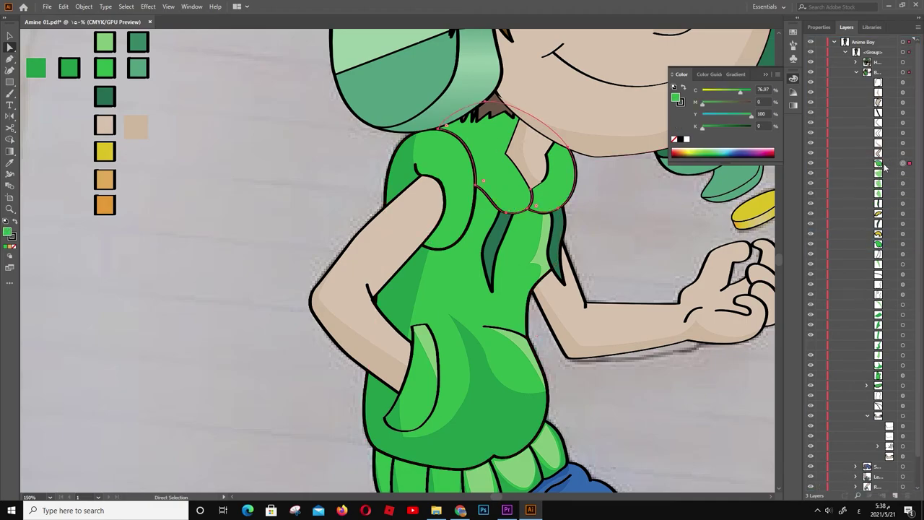
# Select the collar, shirt and skin-coloured neck shapes to check their layering
pyautogui.click(13, 247)
pyautogui.click(846, 248)
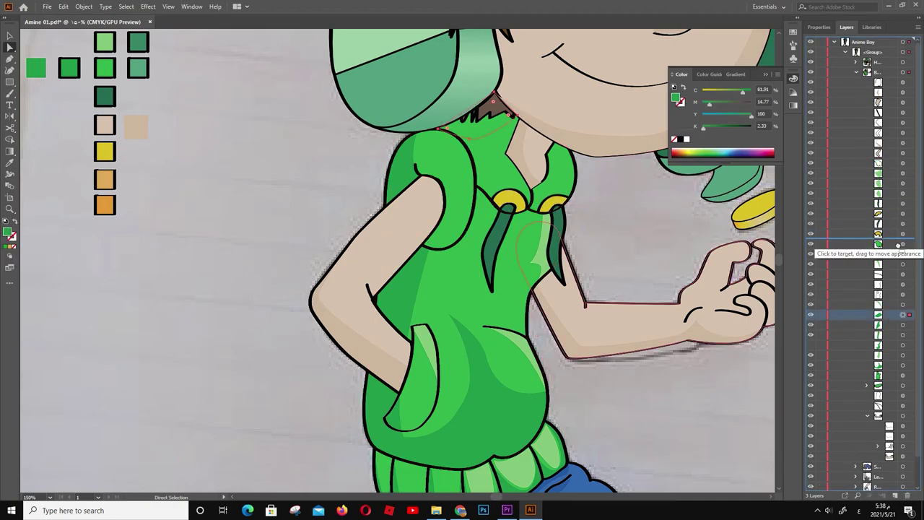
pyautogui.scroll(-3, 194, 289)
pyautogui.scroll(4, 315, 247)
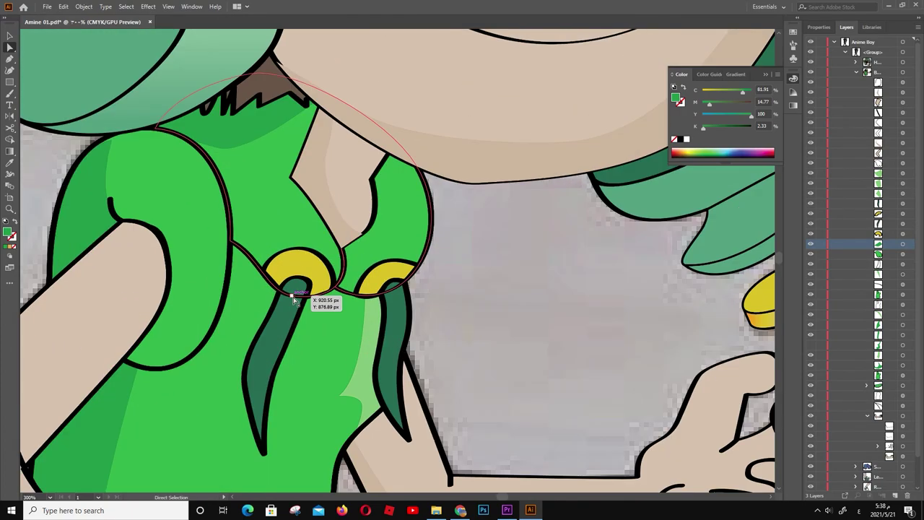
pyautogui.click(853, 245)
pyautogui.click(363, 122)
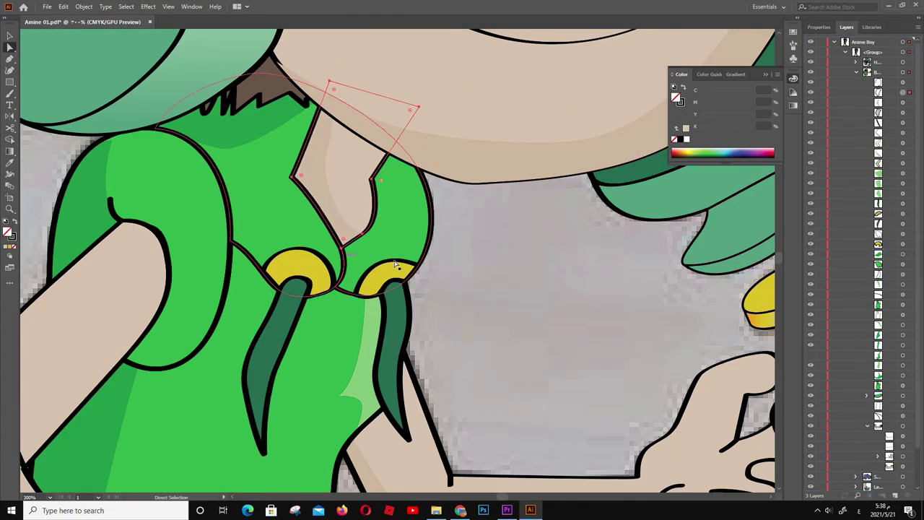
pyautogui.scroll(-4, 608, 274)
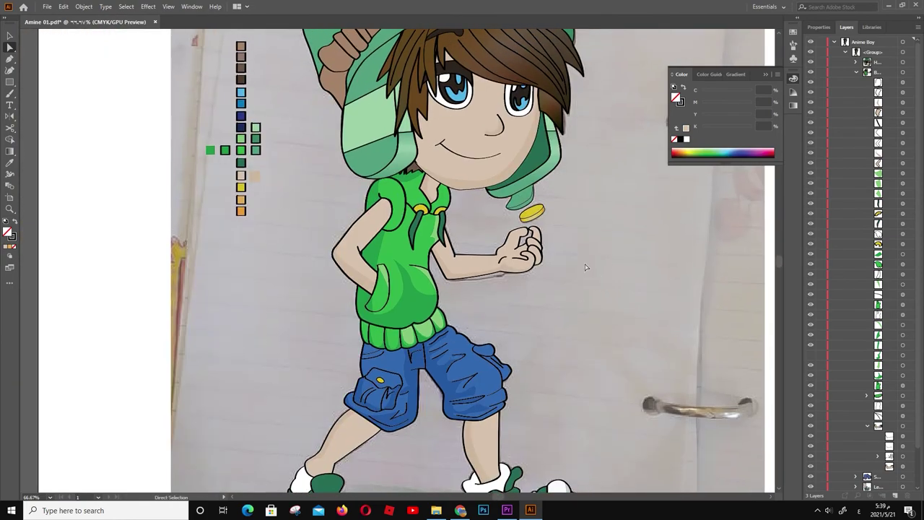
# Begin a highlight path at the shorts' waistband, running down to the hem
pyautogui.scroll(2, 586, 267)
pyautogui.scroll(2, 398, 310)
pyautogui.press('p')
pyautogui.moveTo(359, 203)
pyautogui.mouseDown()
pyautogui.moveTo(348, 219)
pyautogui.moveTo(337, 214)
pyautogui.mouseUp()
pyautogui.scroll(-3, 598, 381)
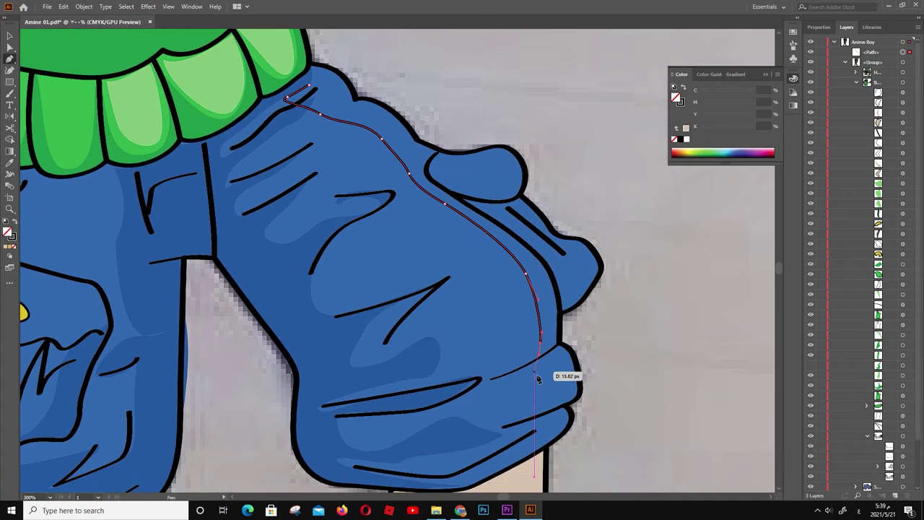
pyautogui.click(541, 377)
pyautogui.click(504, 426)
pyautogui.click(567, 411)
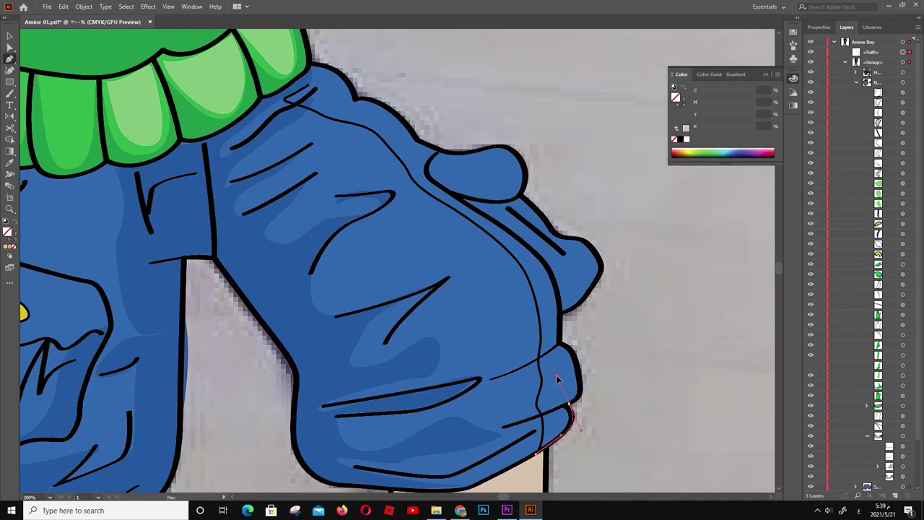
# Curve the highlight back up the shorts' outer edge and close the shape
pyautogui.moveTo(554, 340); pyautogui.dragTo(567, 328)
pyautogui.moveTo(563, 247); pyautogui.dragTo(581, 256)
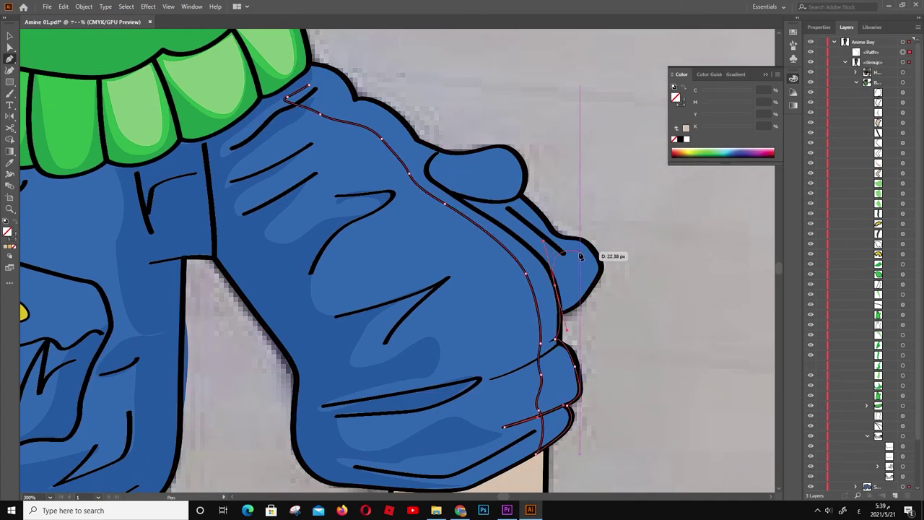
pyautogui.moveTo(501, 211); pyautogui.dragTo(476, 196)
pyautogui.moveTo(449, 164)
pyautogui.mouseDown()
pyautogui.moveTo(398, 118)
pyautogui.moveTo(338, 102)
pyautogui.mouseUp()
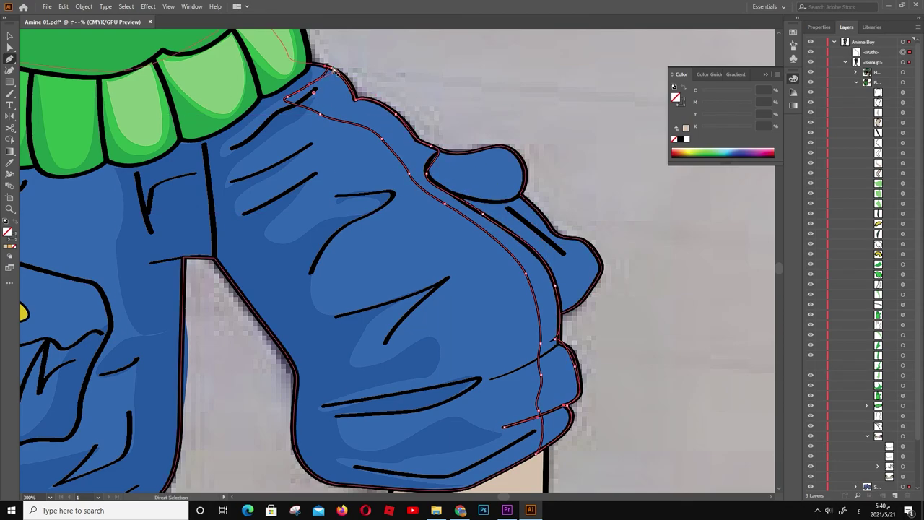
pyautogui.moveTo(326, 69); pyautogui.dragTo(321, 67)
pyautogui.click(285, 93)
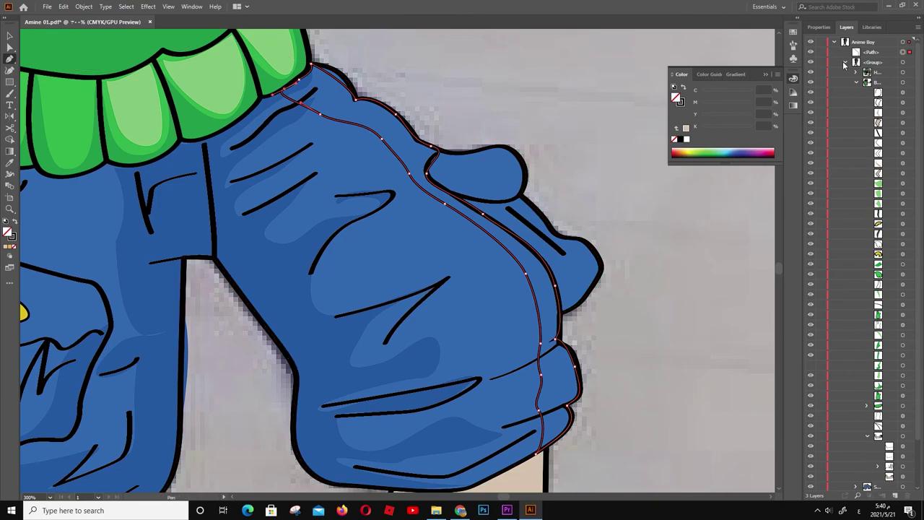
# Fill the highlight with a lighter version of the shorts' blue and move it into the Short group
pyautogui.press('i')
pyautogui.click(449, 225)
pyautogui.doubleClick(9, 232)
pyautogui.click(686, 277)
pyautogui.press('Return')
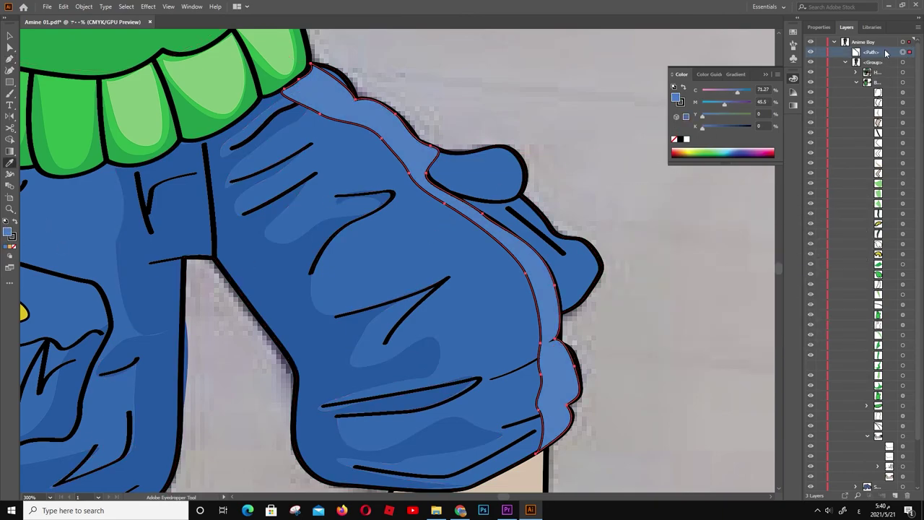
pyautogui.moveTo(886, 52); pyautogui.dragTo(903, 388)
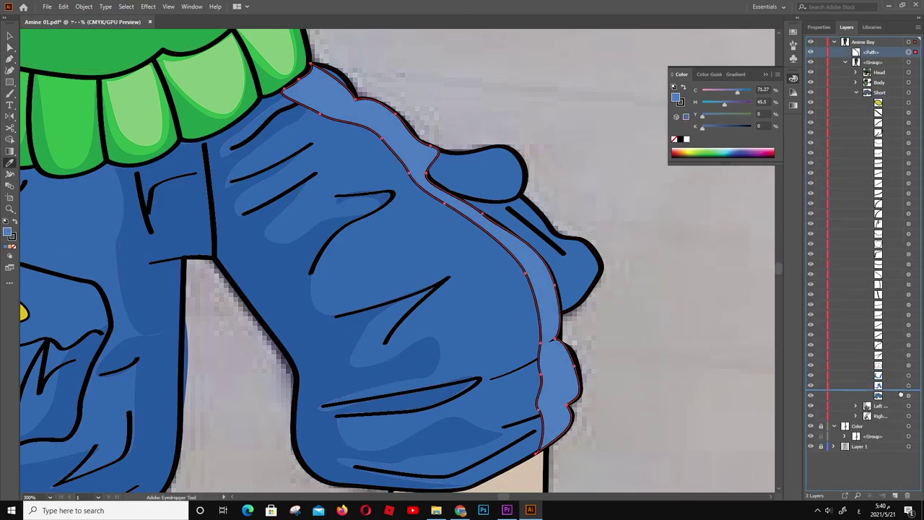
# Draw a second highlight shape around the rounded fold of the shorts
pyautogui.press('p')
pyautogui.moveTo(435, 161); pyautogui.dragTo(480, 167)
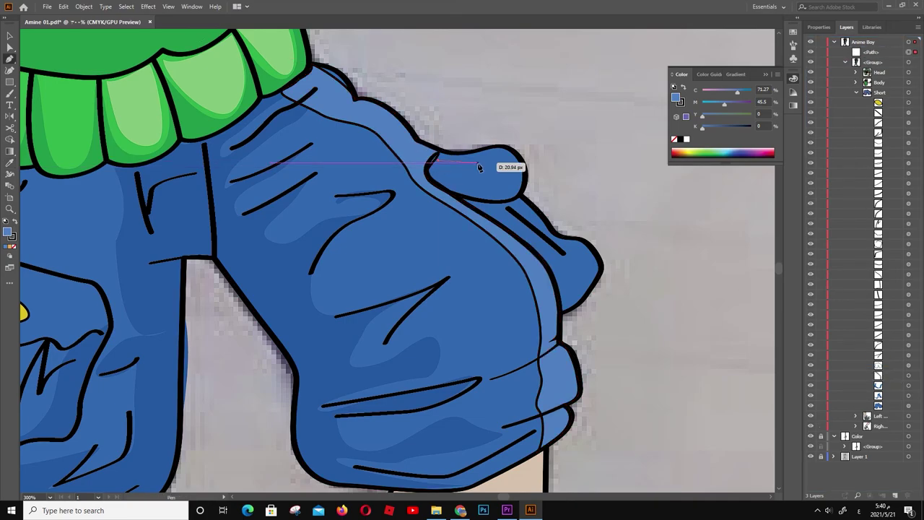
pyautogui.click(588, 287)
pyautogui.click(601, 266)
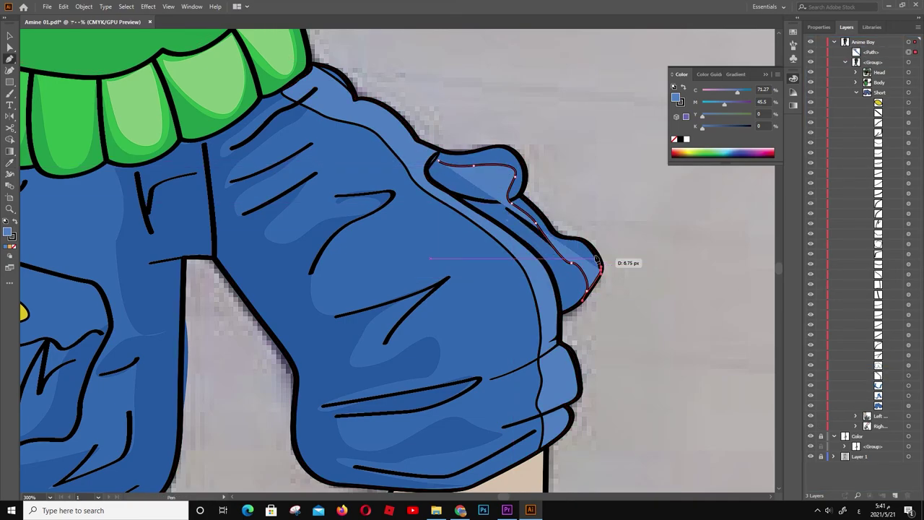
pyautogui.click(585, 238)
pyautogui.moveTo(536, 215); pyautogui.dragTo(538, 218)
pyautogui.click(510, 203)
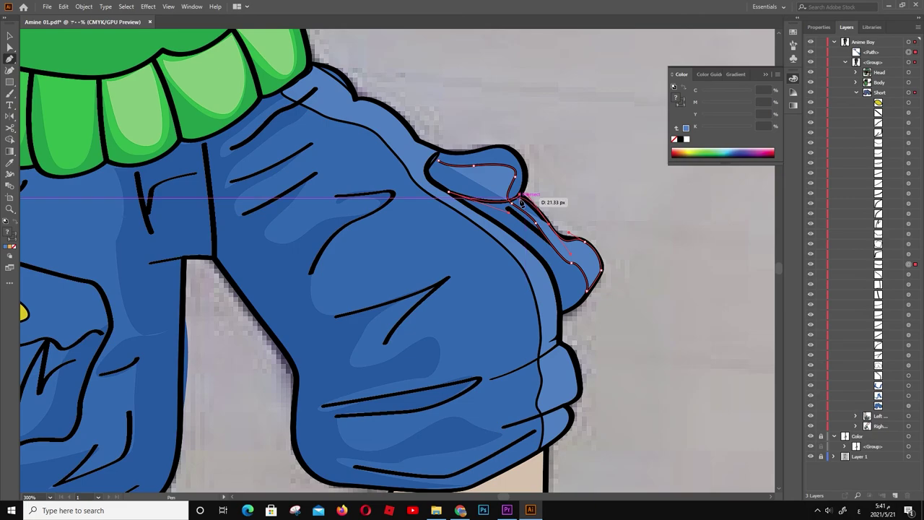
pyautogui.click(525, 174)
pyautogui.moveTo(442, 160); pyautogui.dragTo(443, 164)
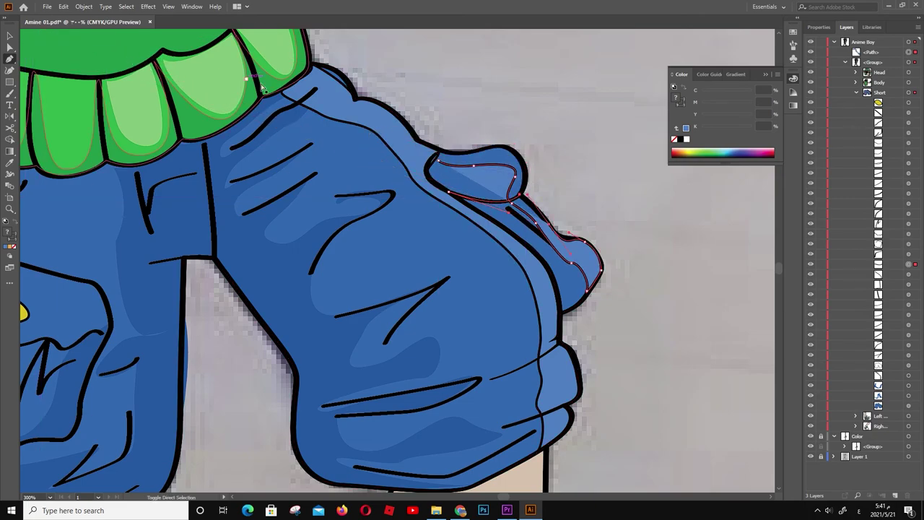
# Remove the second highlight's outline and place it in the Short group
pyautogui.keyDown('ctrl'); pyautogui.click(410, 147); pyautogui.keyUp('ctrl')
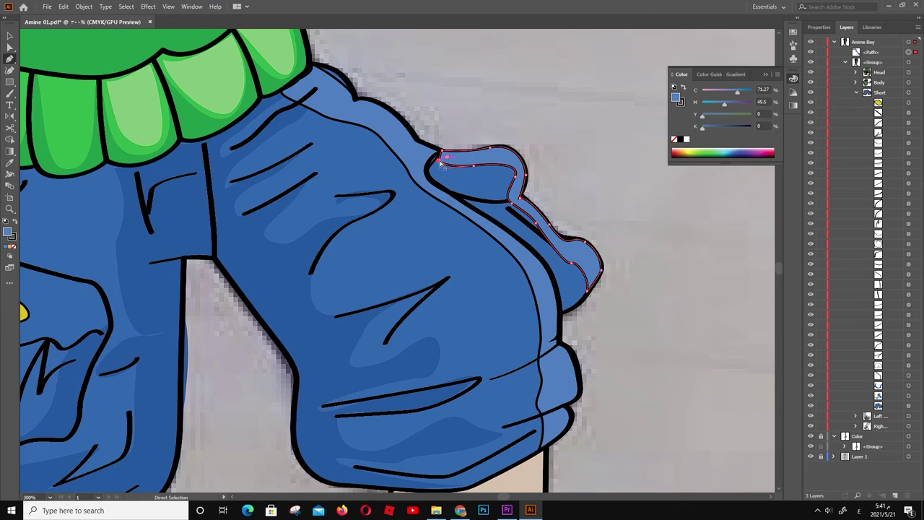
pyautogui.click(16, 228)
pyautogui.click(17, 229)
pyautogui.click(13, 238)
pyautogui.click(686, 229)
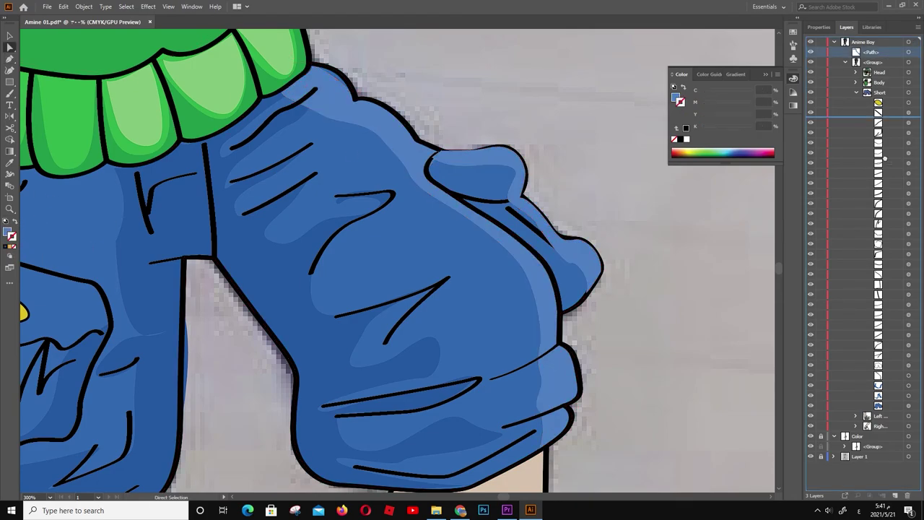
pyautogui.scroll(-5, 505, 181)
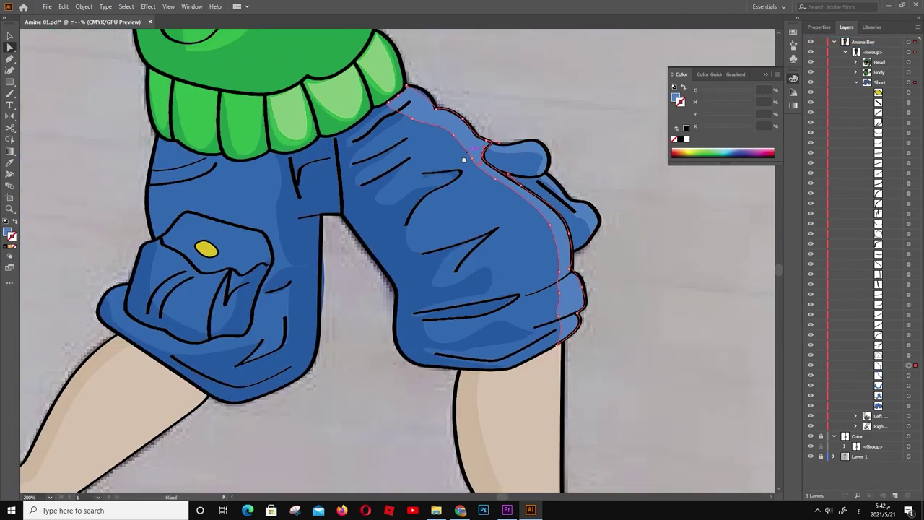
pyautogui.scroll(5, 541, 226)
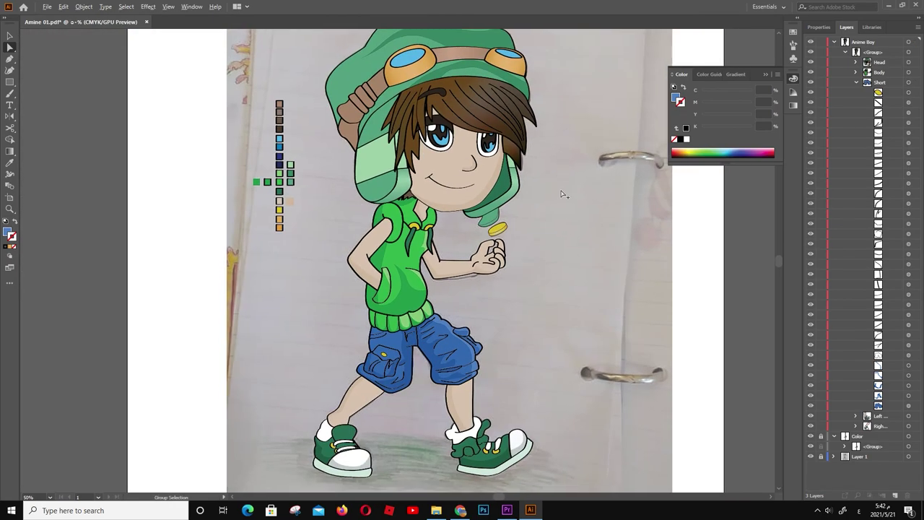
# Pen-draw a shading shape across the hat's top and down its side to the hair edge
pyautogui.scroll(3, 534, 217)
pyautogui.scroll(3, 506, 167)
pyautogui.click(499, 154)
pyautogui.hotkey('ctrl', 'shift', 'a')
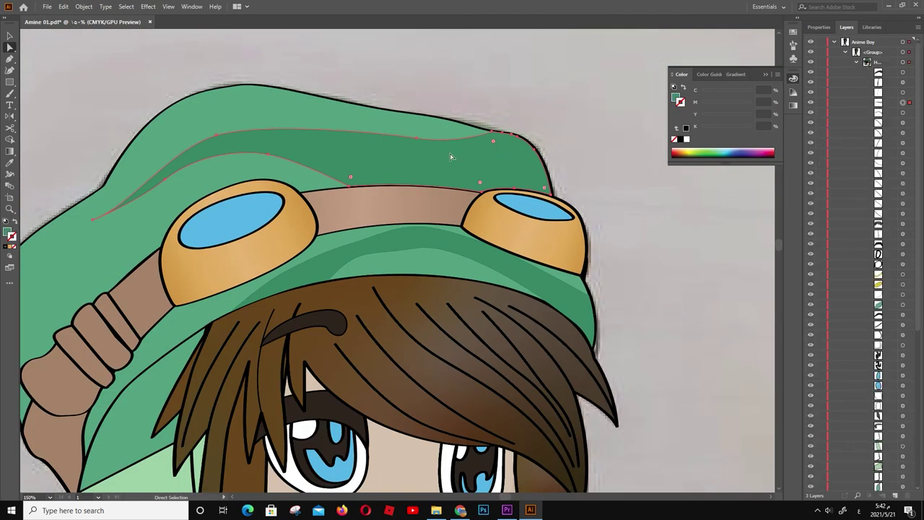
pyautogui.press('p')
pyautogui.click(257, 86)
pyautogui.moveTo(359, 116); pyautogui.dragTo(431, 133)
pyautogui.click(497, 168)
pyautogui.click(561, 241)
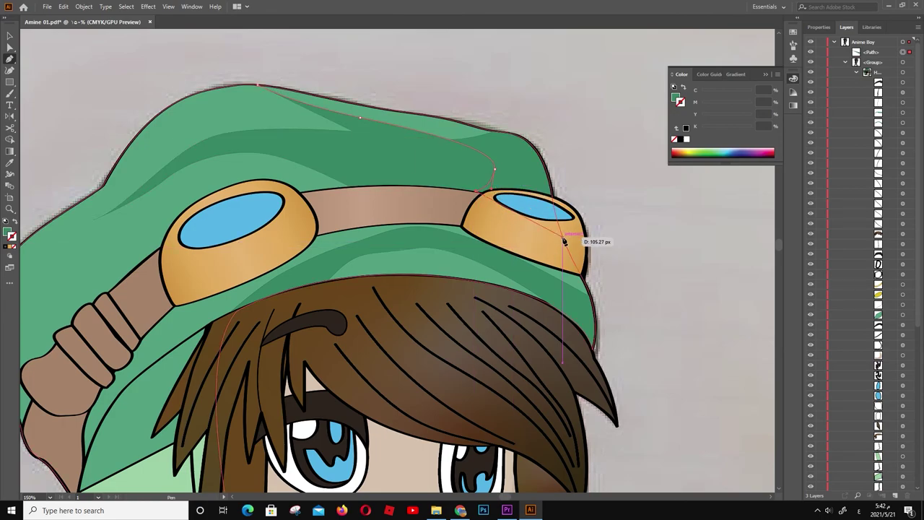
pyautogui.click(561, 295)
pyautogui.click(592, 349)
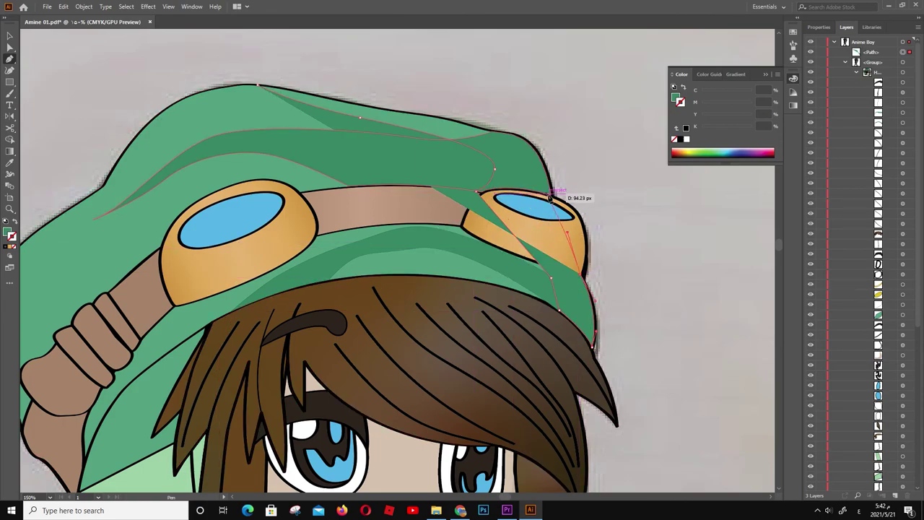
pyautogui.click(271, 90)
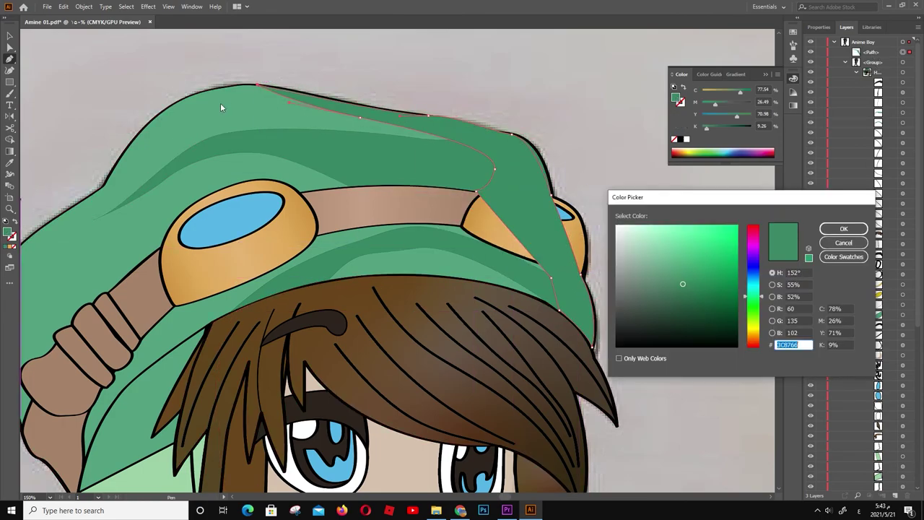
# Give the shape a light green fill and send it back three levels
pyautogui.click(844, 229)
pyautogui.scroll(2, 537, 174)
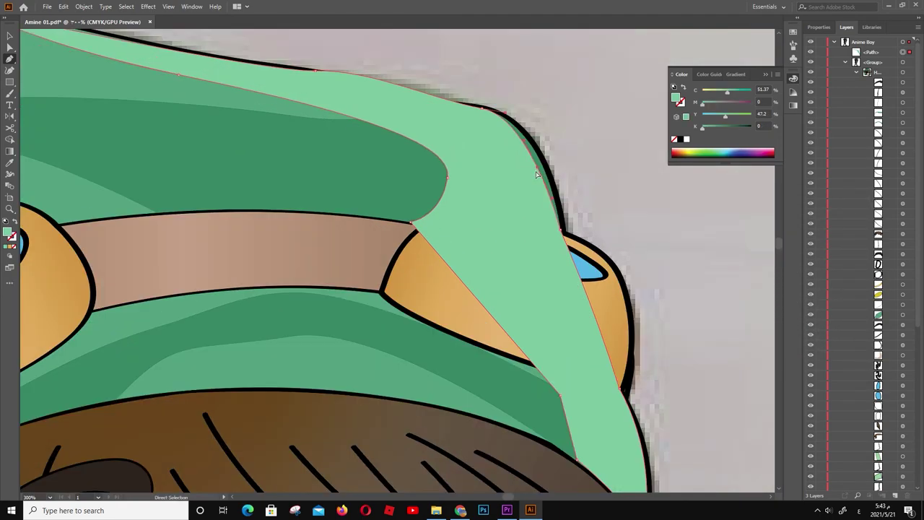
pyautogui.press('a')
pyautogui.scroll(-5, 922, 230)
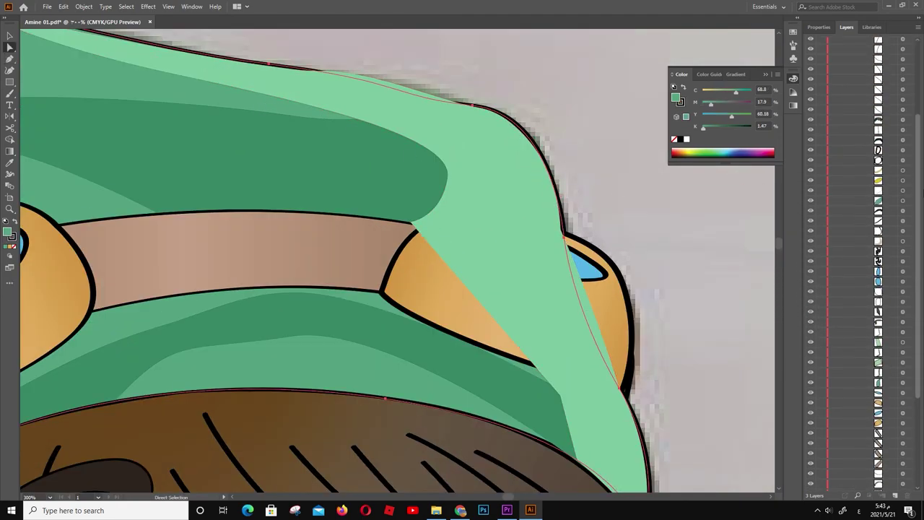
pyautogui.hotkey('ctrl', '[')
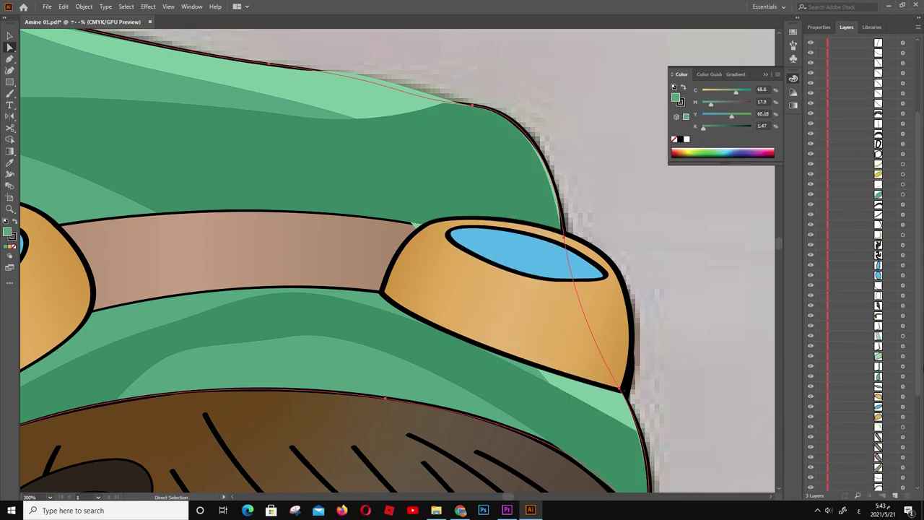
pyautogui.hotkey('ctrl', '[')
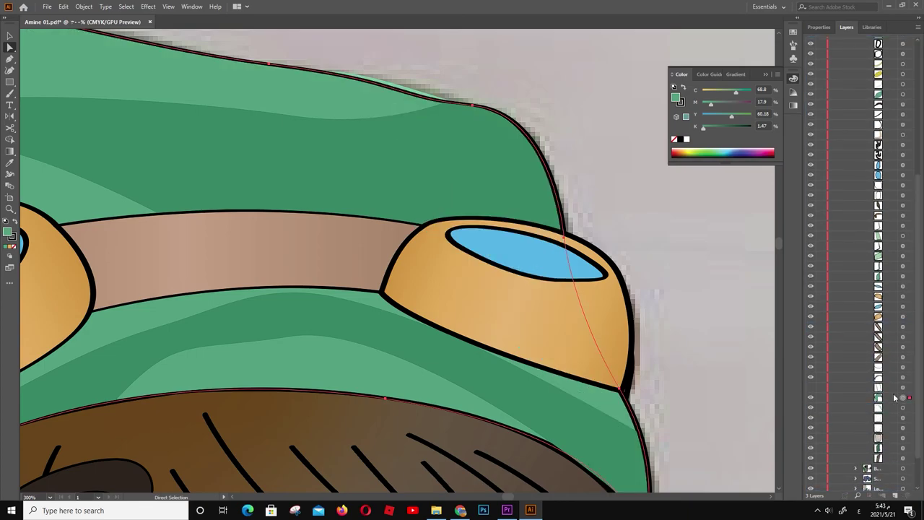
pyautogui.hotkey('ctrl', '[')
# Select the hat outline and the green band under the goggles to check stacking
pyautogui.click(16, 247)
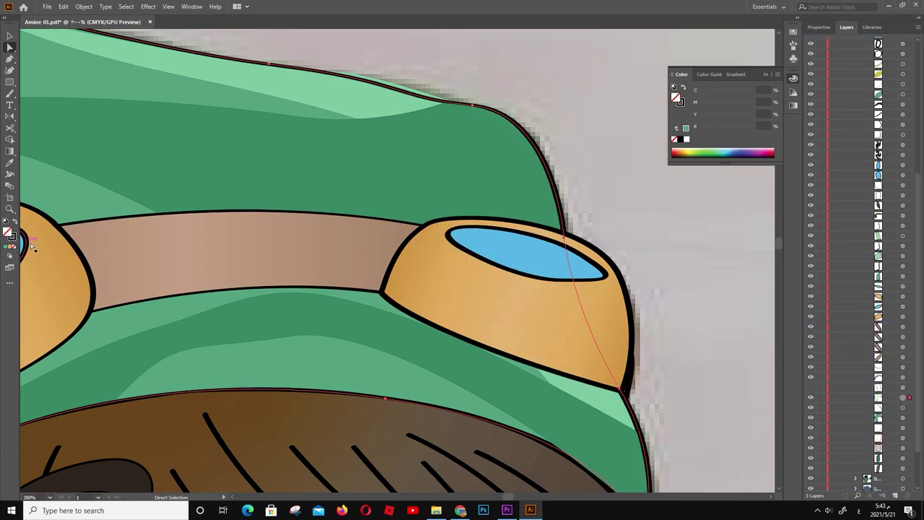
pyautogui.click(902, 419)
pyautogui.scroll(-5, 920, 433)
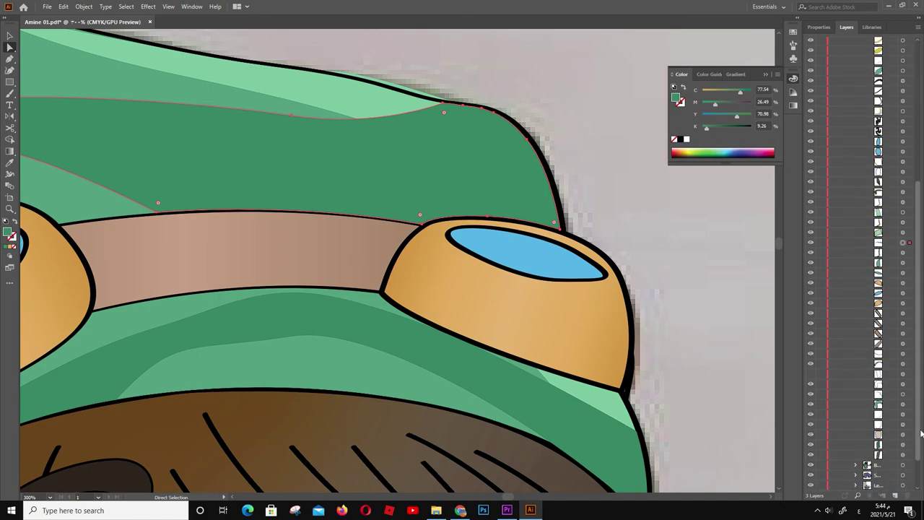
pyautogui.click(556, 170)
pyautogui.scroll(-2, 571, 144)
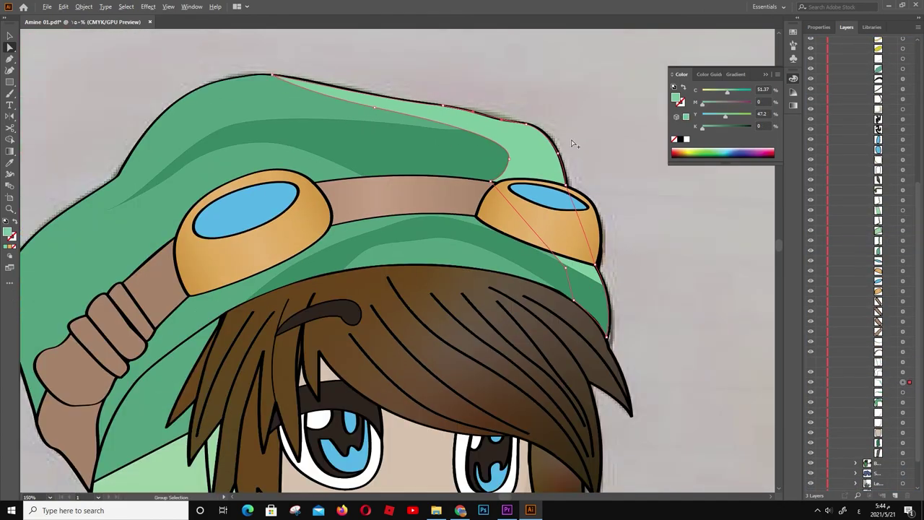
pyautogui.click(588, 286)
pyautogui.scroll(-3, 918, 387)
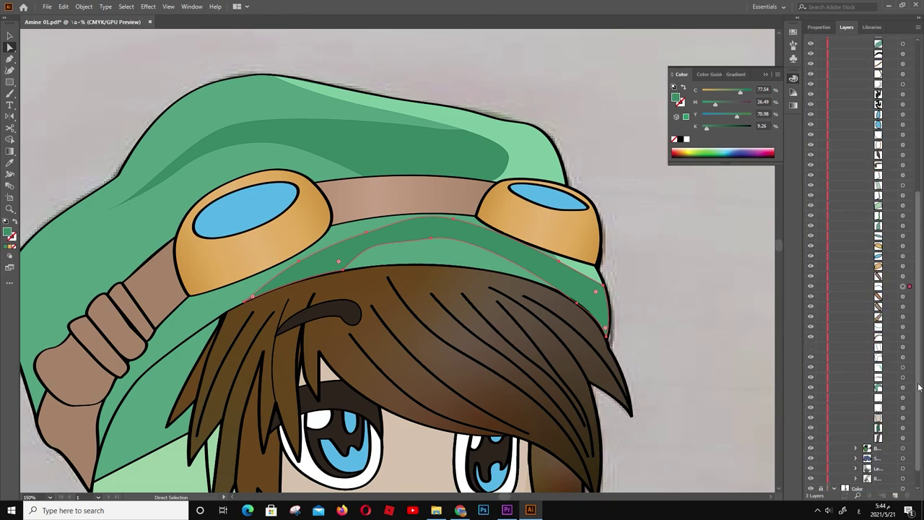
pyautogui.click(567, 269)
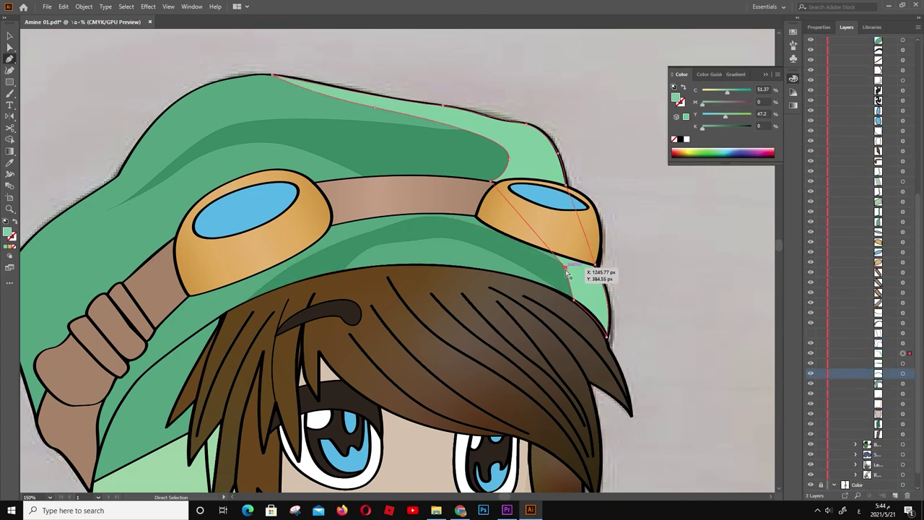
# Reselect the whole light green top shading shape and adjust its green fill
pyautogui.press('v')
pyautogui.click(664, 246)
pyautogui.scroll(-2, 546, 201)
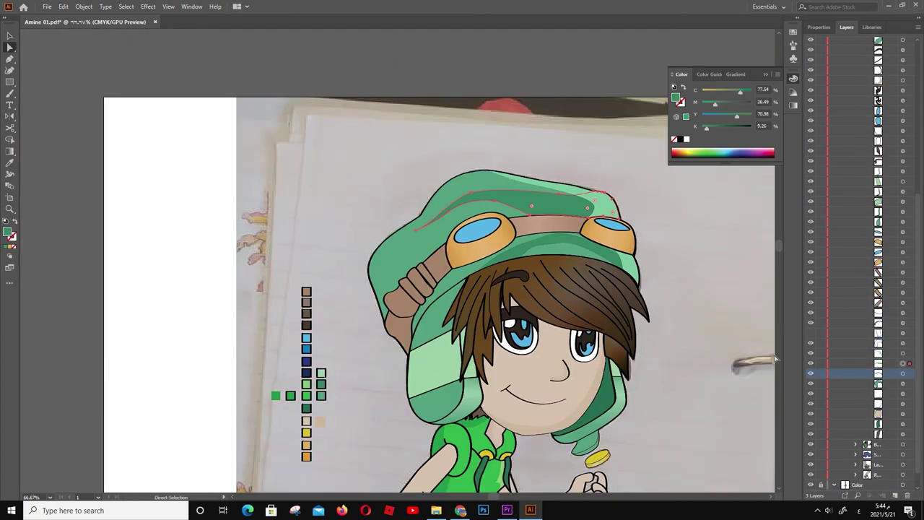
pyautogui.click(904, 362)
pyautogui.press('v')
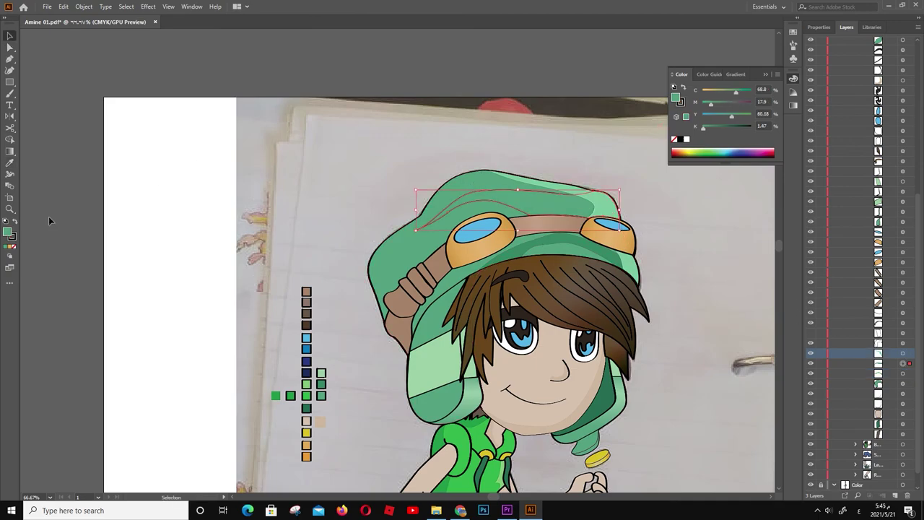
pyautogui.doubleClick(8, 231)
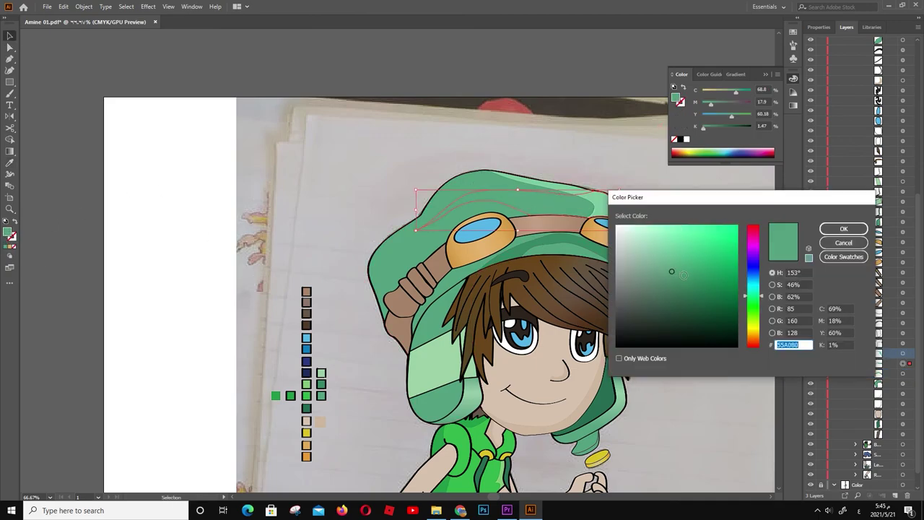
pyautogui.click(842, 229)
# Zoom in and draw a shading shape along the hat's left edge
pyautogui.press('i')
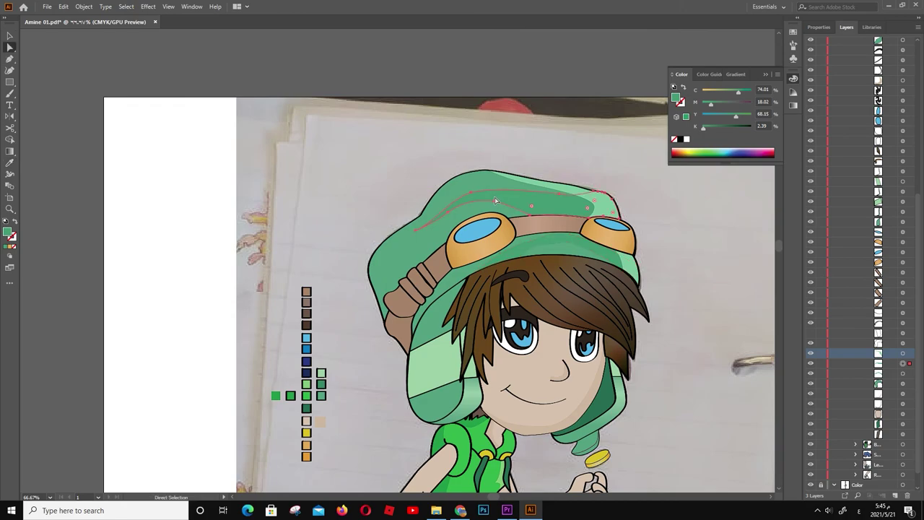
pyautogui.hotkey('ctrl', '+')
pyautogui.hotkey('ctrl', '+')
pyautogui.click(433, 206)
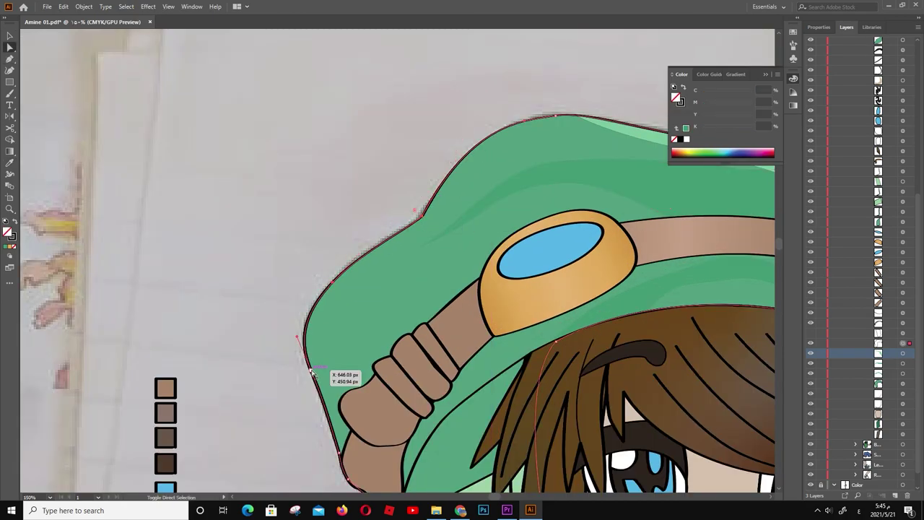
pyautogui.scroll(-3, 312, 372)
pyautogui.hscroll(4, 428, 303)
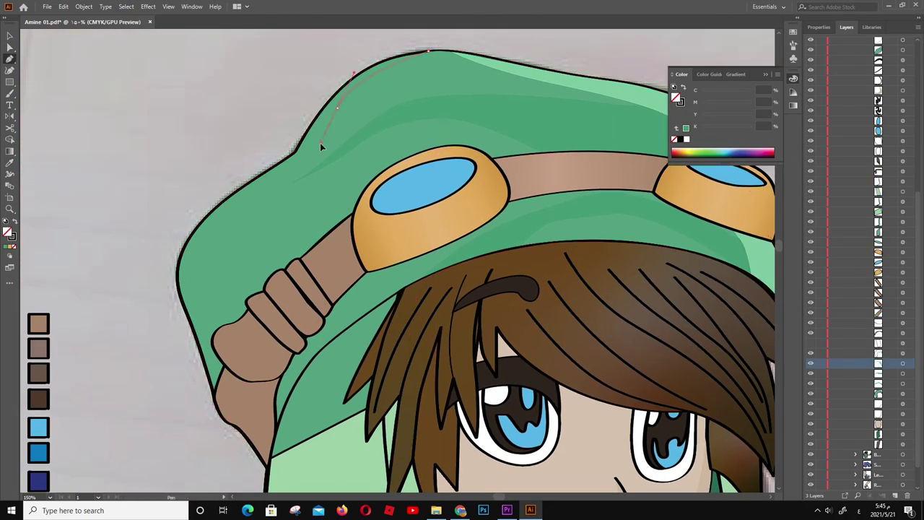
pyautogui.moveTo(322, 147)
pyautogui.mouseDown()
pyautogui.moveTo(262, 296)
pyautogui.moveTo(248, 377)
pyautogui.moveTo(226, 397)
pyautogui.mouseUp()
# Close the left-edge shading shape and give it a darker green fill
pyautogui.press('i')
pyautogui.click(399, 123)
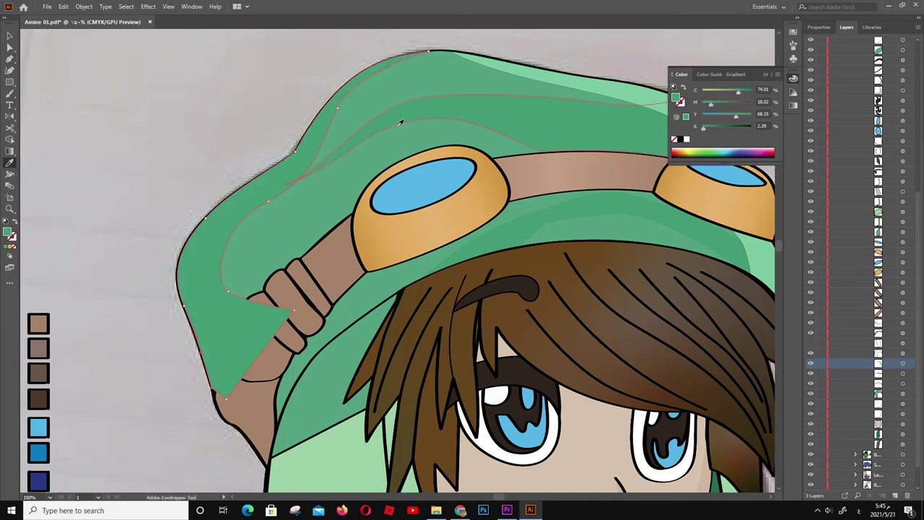
pyautogui.doubleClick(8, 232)
pyautogui.press('Return')
pyautogui.hotkey('ctrl', '-')
pyautogui.hotkey('ctrl', '-')
# Deselect the hat shading and select the brown goggle strap
pyautogui.press('v')
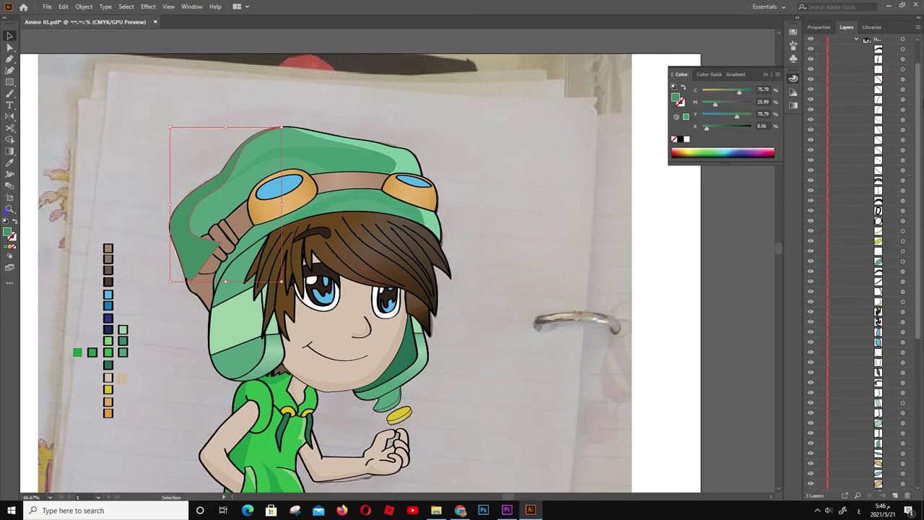
pyautogui.click(670, 264)
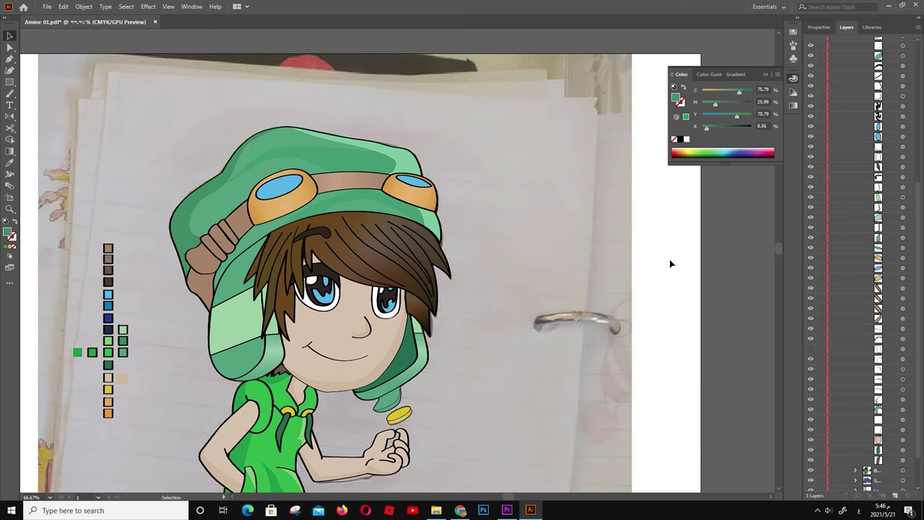
pyautogui.scroll(1, 351, 264)
pyautogui.scroll(2, 347, 301)
pyautogui.click(303, 312)
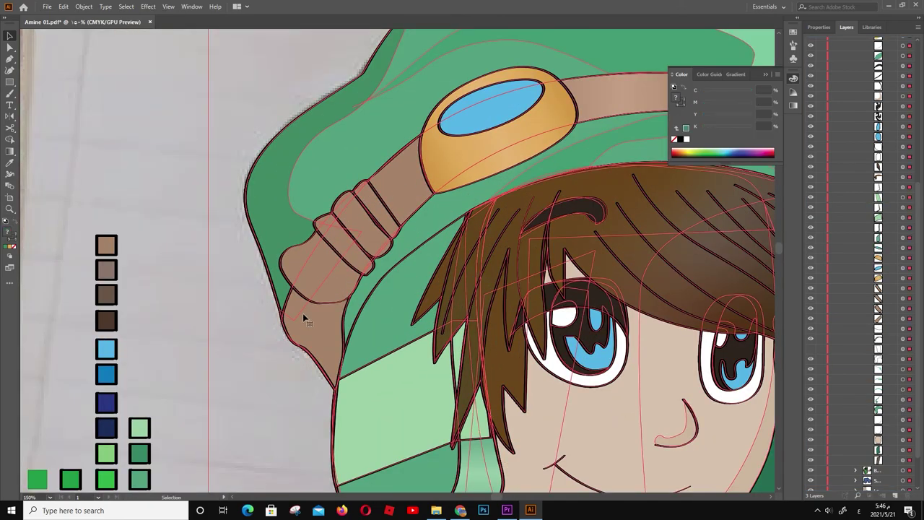
pyautogui.press('a')
pyautogui.click(303, 313)
# Zoom out to the full artboard and hide the Layer 1 reference photo and Color swatch layer
pyautogui.hotkey('ctrl', '-')
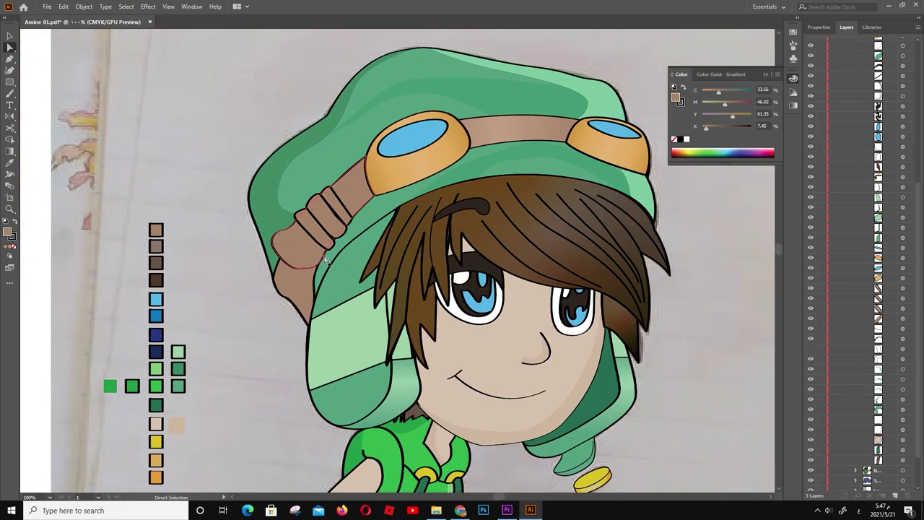
pyautogui.hotkey('ctrl', '-')
pyautogui.hotkey('ctrl', '-')
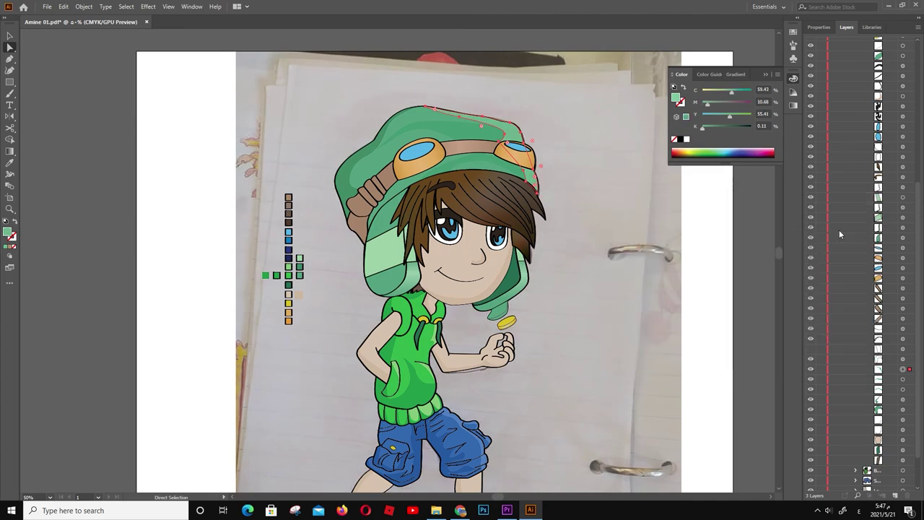
pyautogui.moveTo(709, 271); pyautogui.dragTo(648, 127)
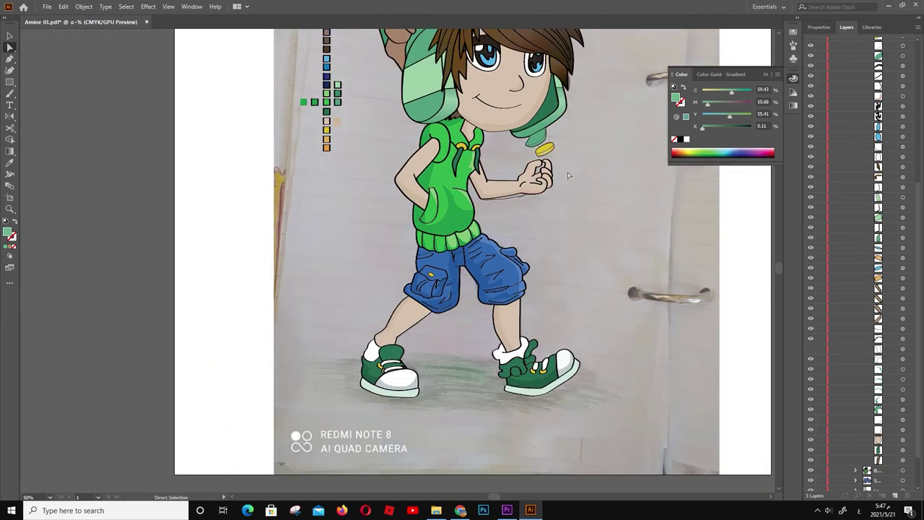
pyautogui.hotkey('ctrl', '-')
pyautogui.click(835, 48)
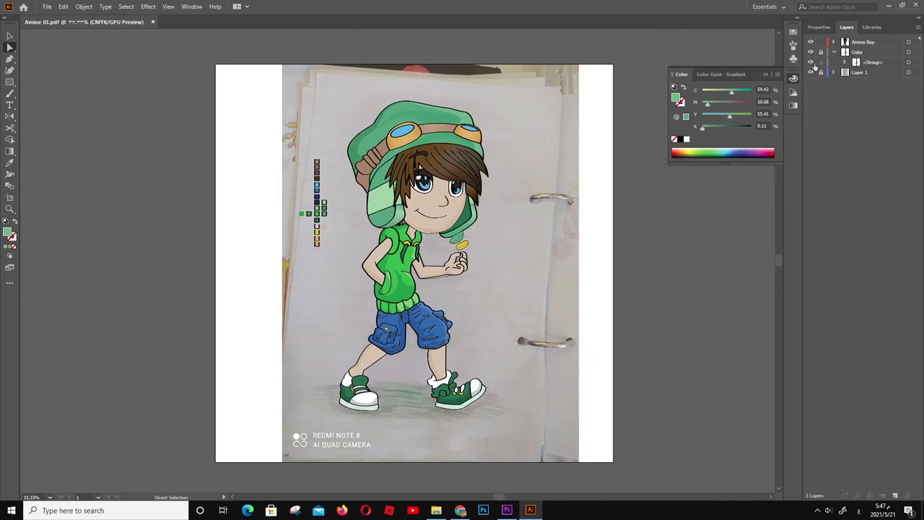
pyautogui.click(811, 63)
pyautogui.click(844, 62)
pyautogui.click(834, 52)
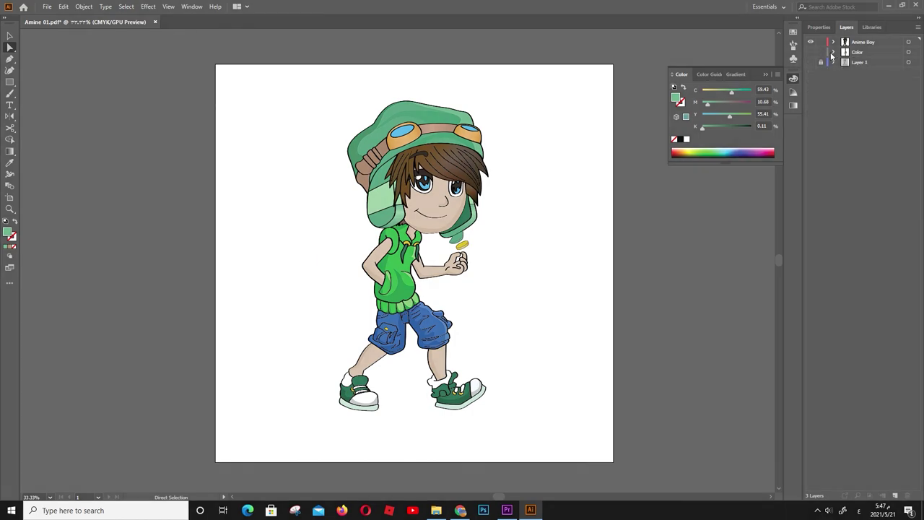